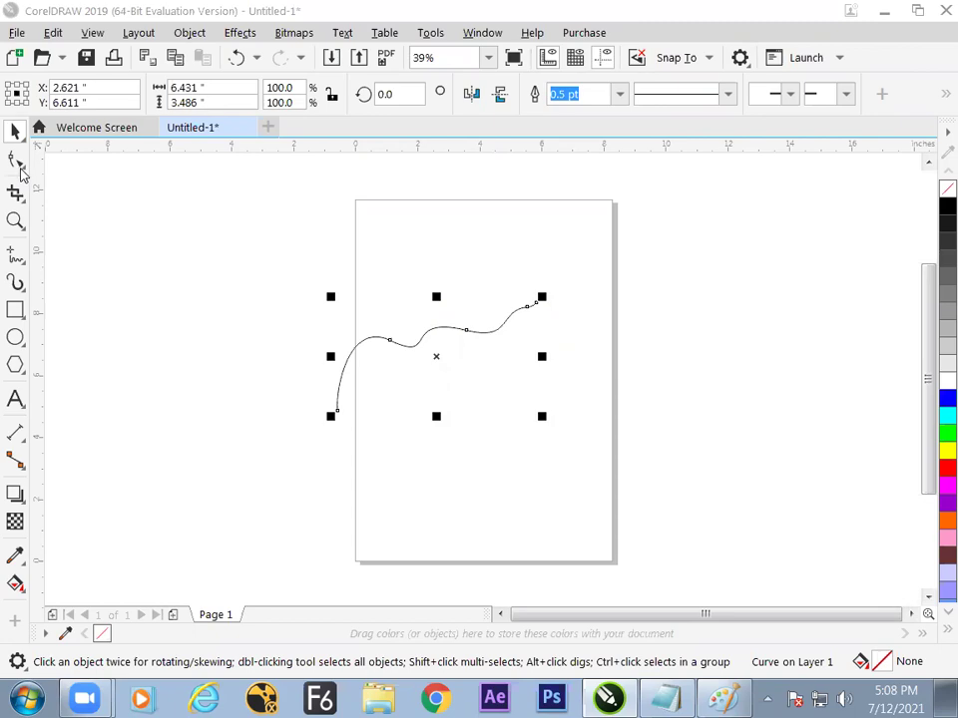
Open the COREL EXCEL.xlsx workbook from the desktop.
key("super+d")
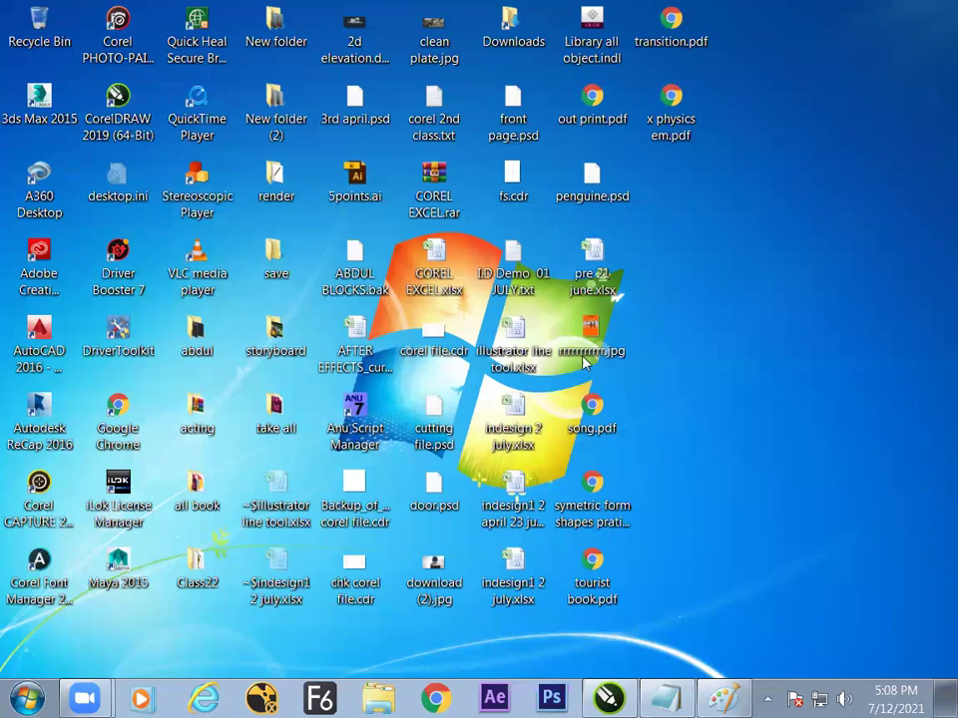
left_click(436, 261)
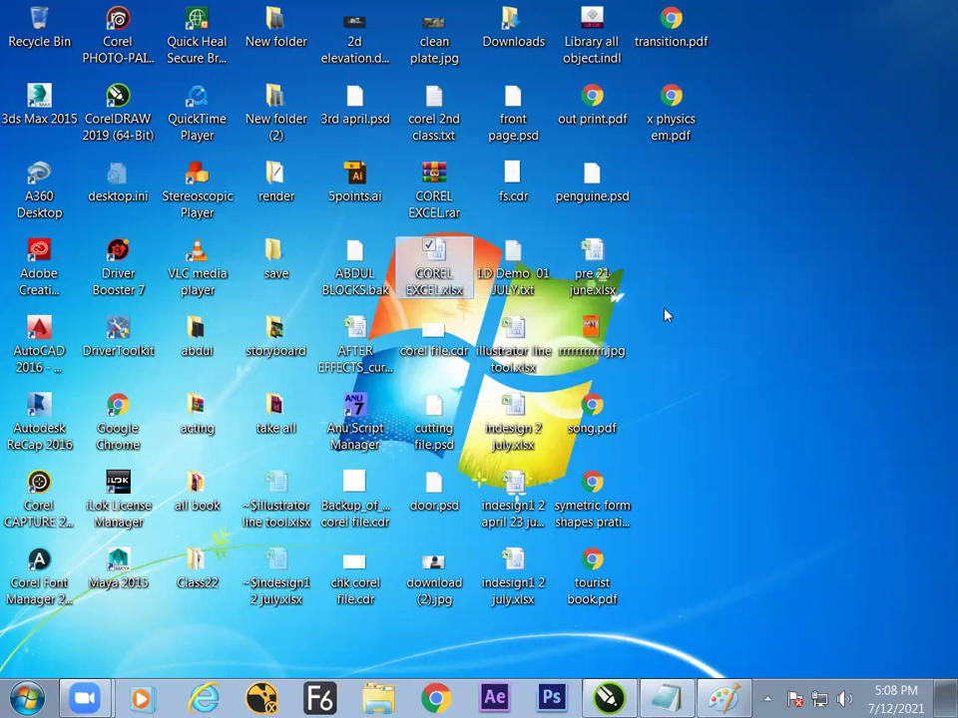
double_click(436, 264)
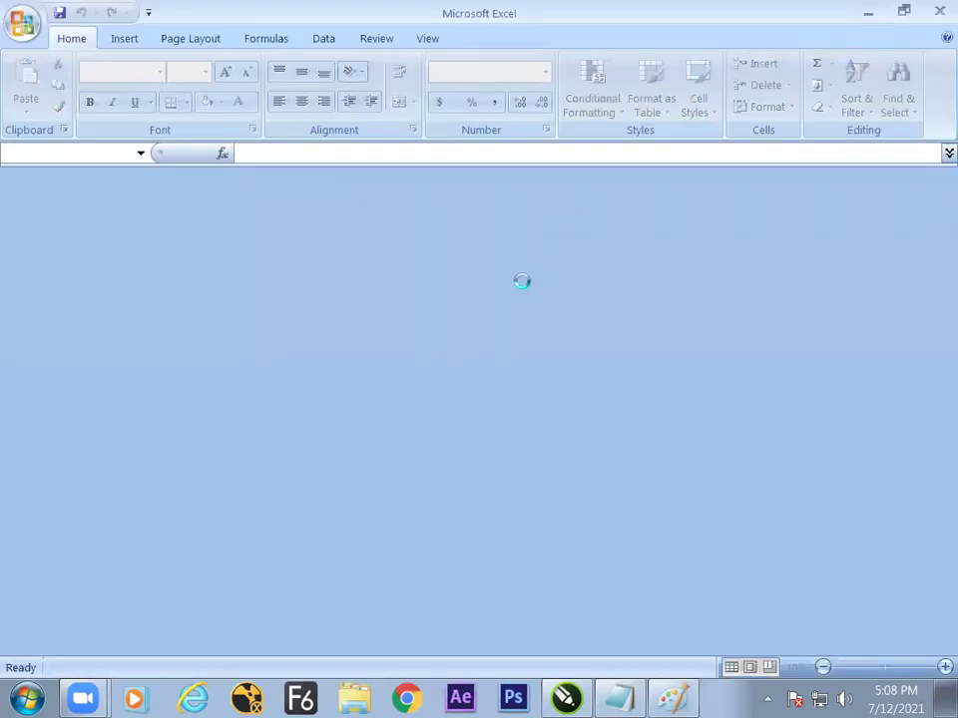
left_click(436, 419)
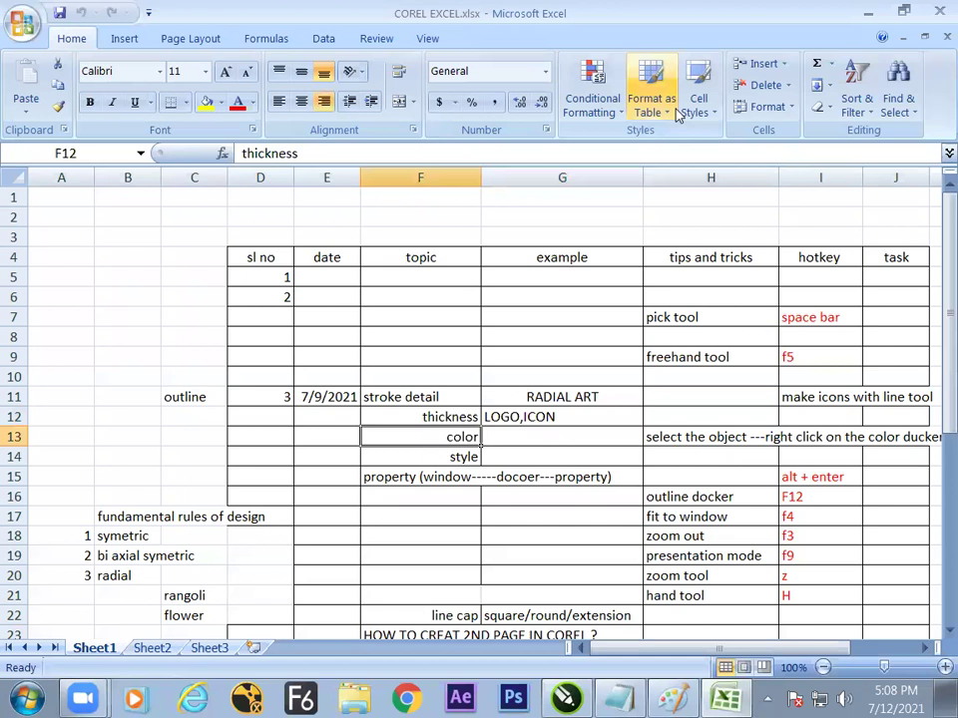
Enter the date 7/12/2021 in cell F31, just below the bordered notes table.
key("Down")
key("Down")
key("Down")
key("Down")
key("Down")
key("Down")
key("Down")
key("Down")
key("Down")
key("Down")
key("Down")
key("Down")
key("Down")
key("Down")
key("Down")
key("Down")
key("Down")
key("Down")
key("Down")
key("Down")
key("Up")
key("Up")
key("Up")
key("Up")
key("Up")
key("Up")
key("Up")
key("Up")
key("Up")
key("Up")
key("Up")
key("Up")
key("Up")
key("Up")
key("Up")
key("Up")
key("Up")
key("Down")
key("Down")
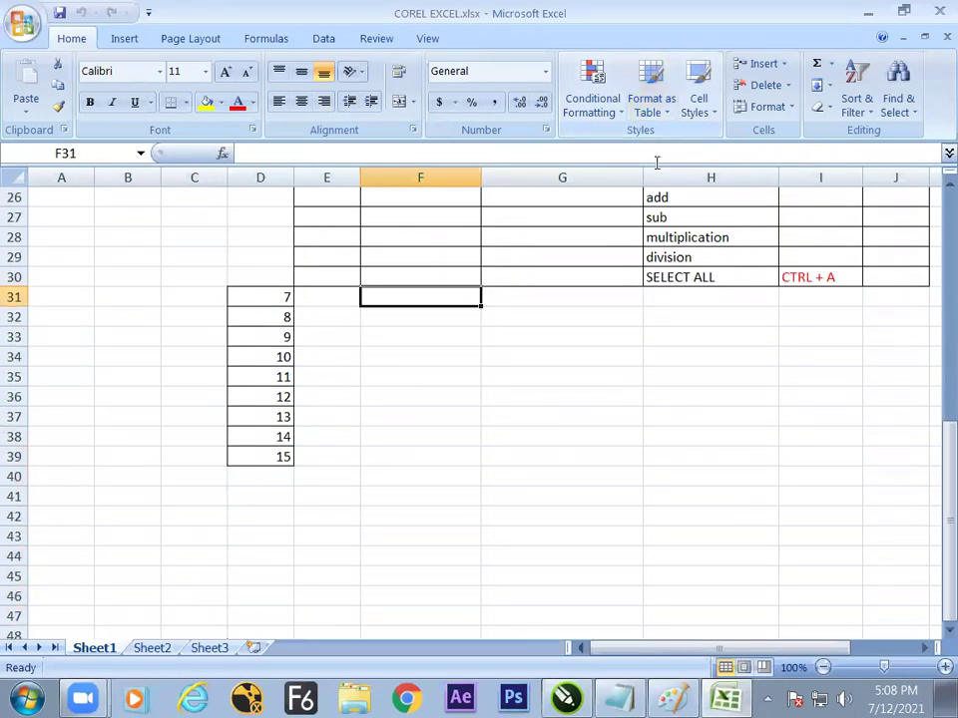
key("ctrl+semicolon")
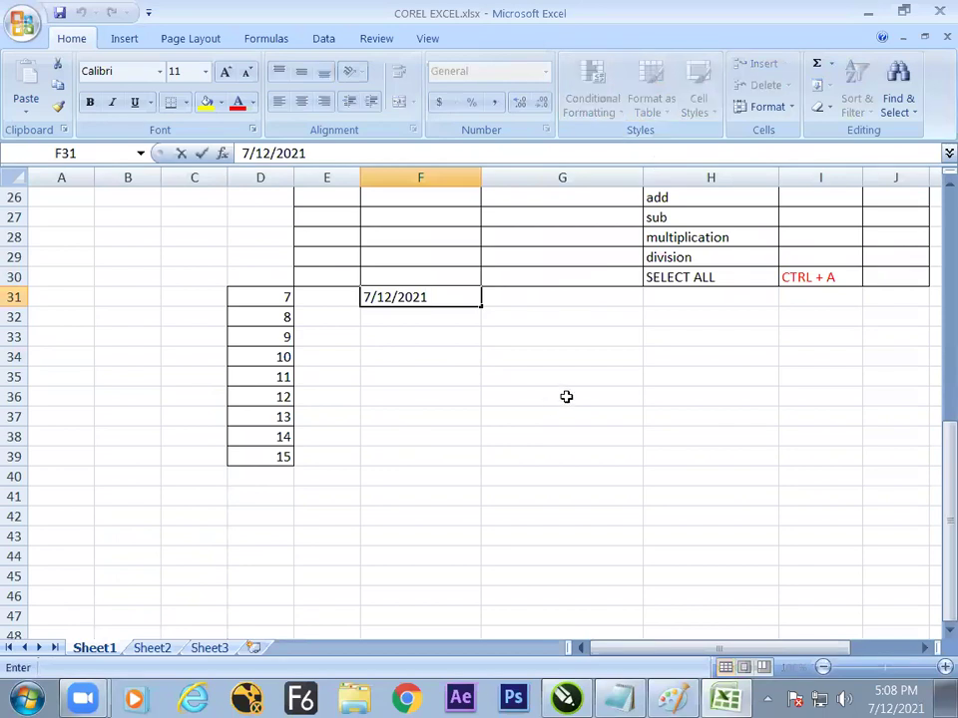
Clear the serial numbers 7 to 15 from cells D31:D39.
left_click_drag(277, 297, 284, 466)
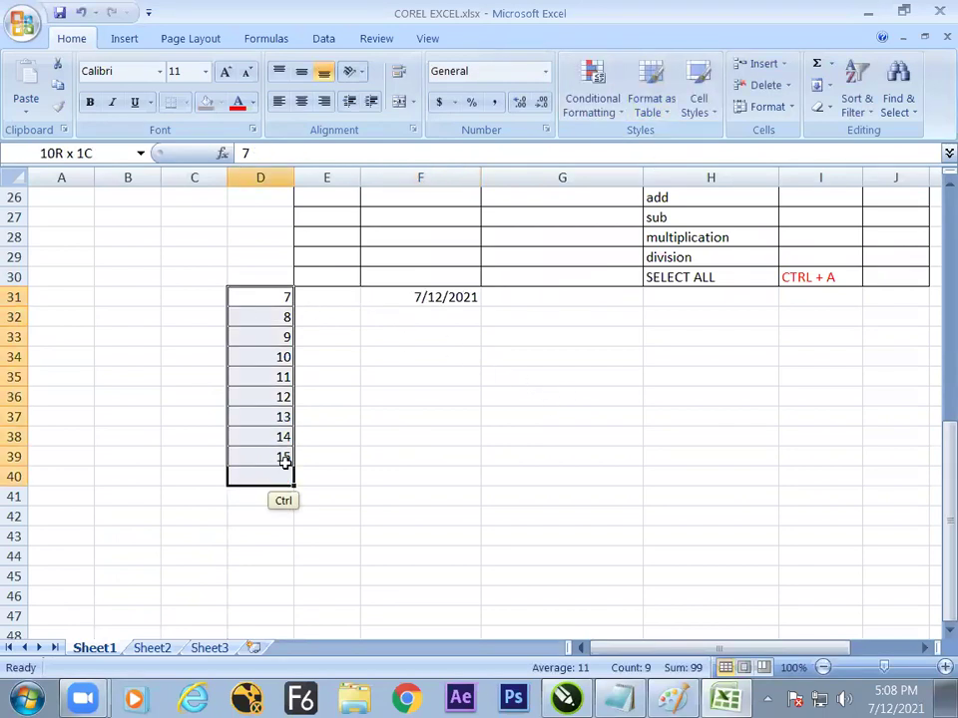
key("ctrl+c")
left_click(274, 455)
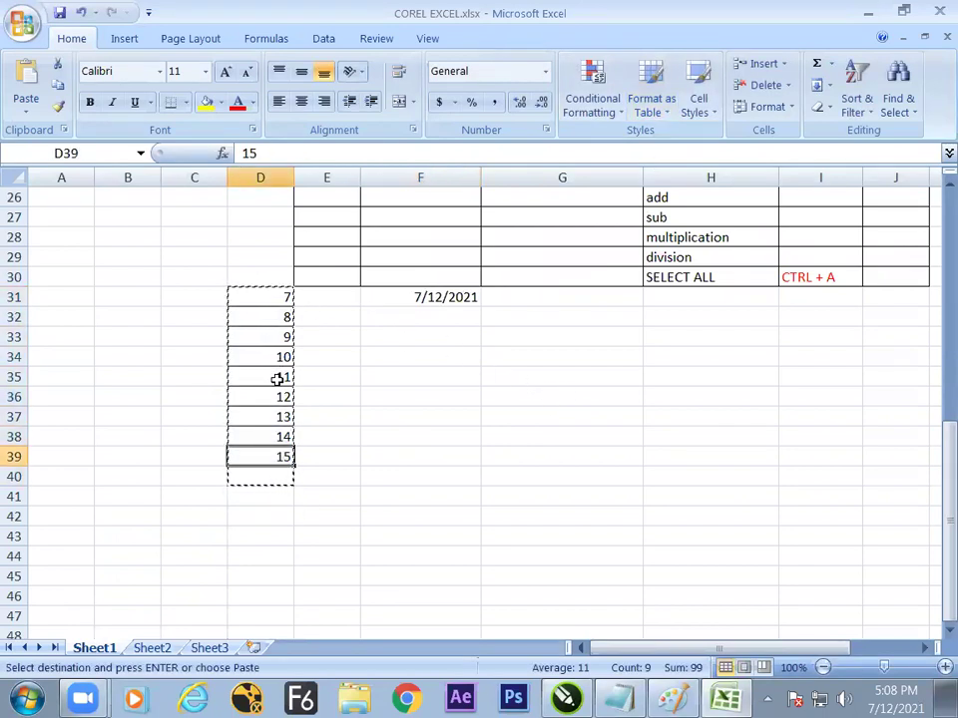
key("Delete")
left_click_drag(260, 296, 259, 445)
key("Delete")
left_click(436, 415)
left_click_drag(935, 468, 923, 494)
Enter the hotkey note f10 in cell G34.
left_click(530, 356)
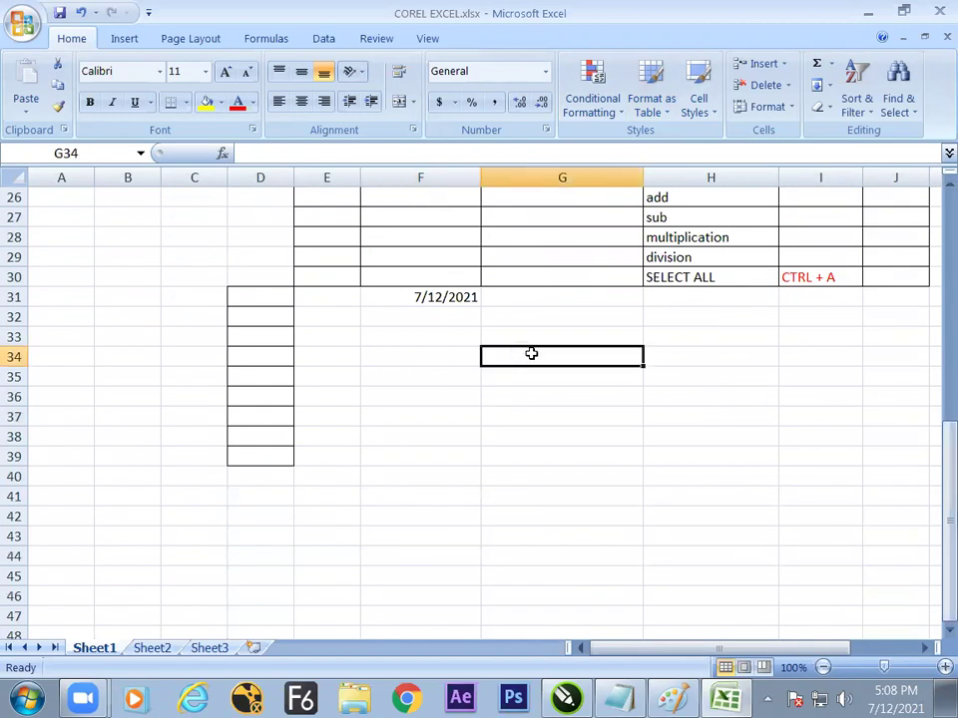
type("f1")
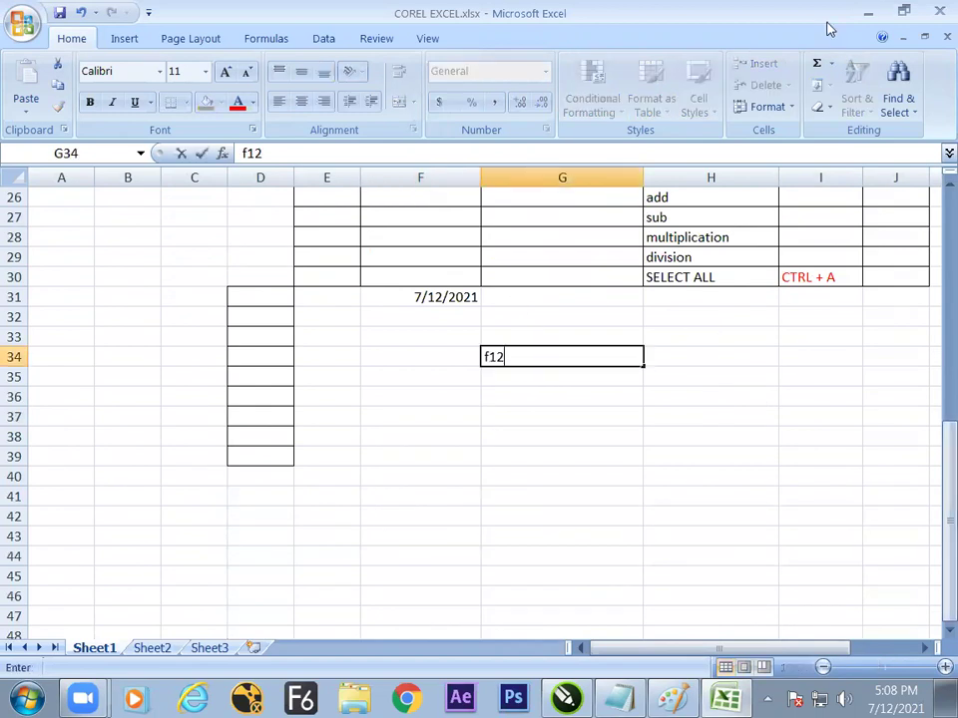
type("0")
Switch to CorelDRAW and use the Shape tool to pull the curve's upper end node upward and bend its last segment.
key("alt+Tab")
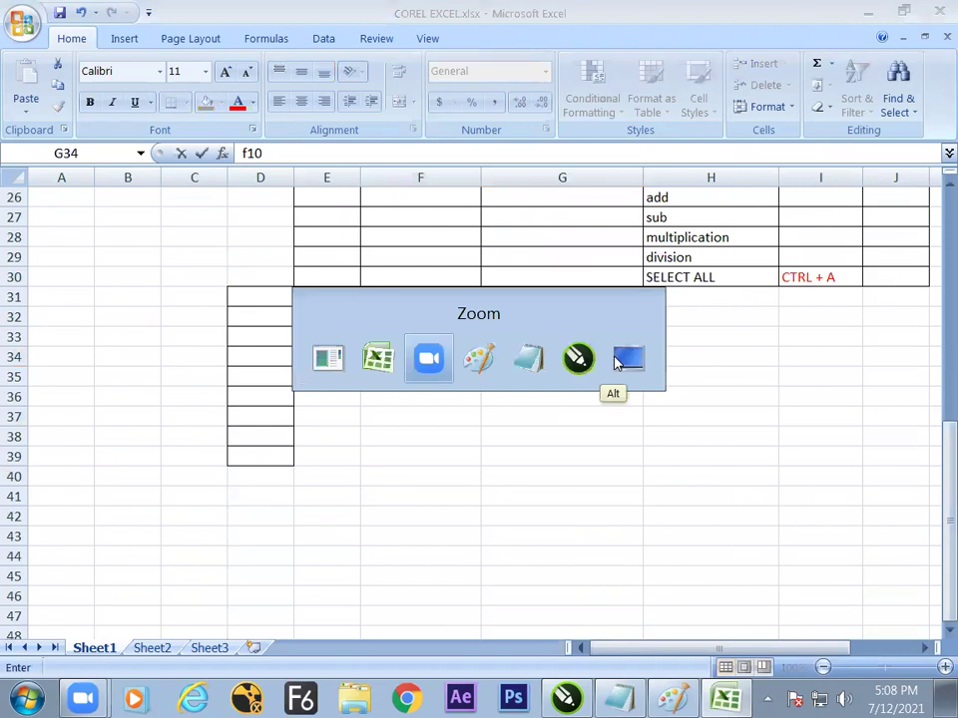
key("Escape")
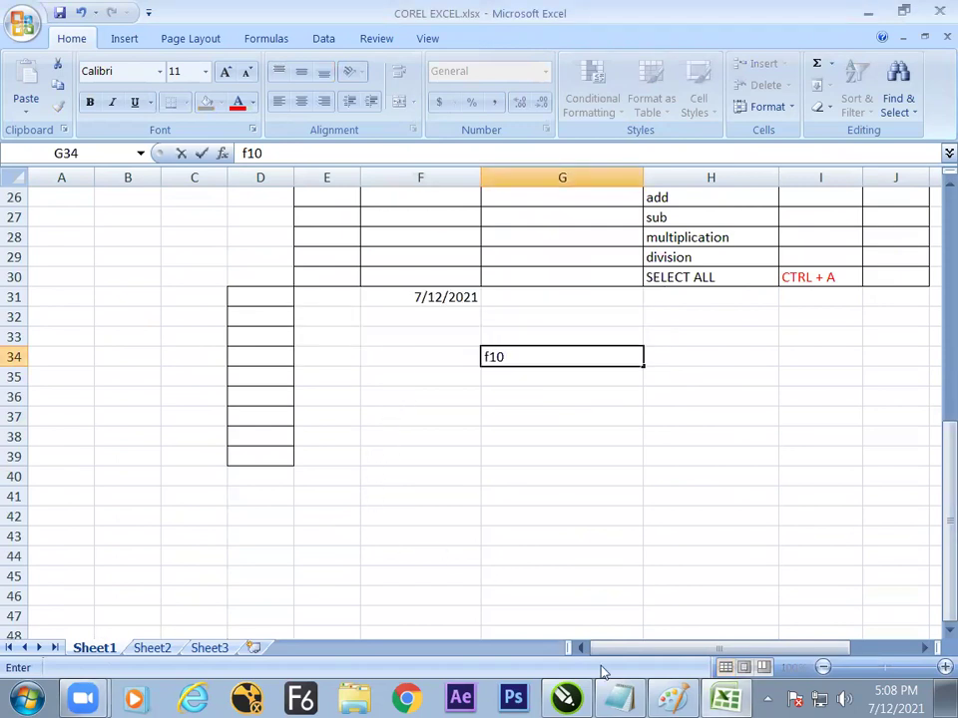
left_click(573, 699)
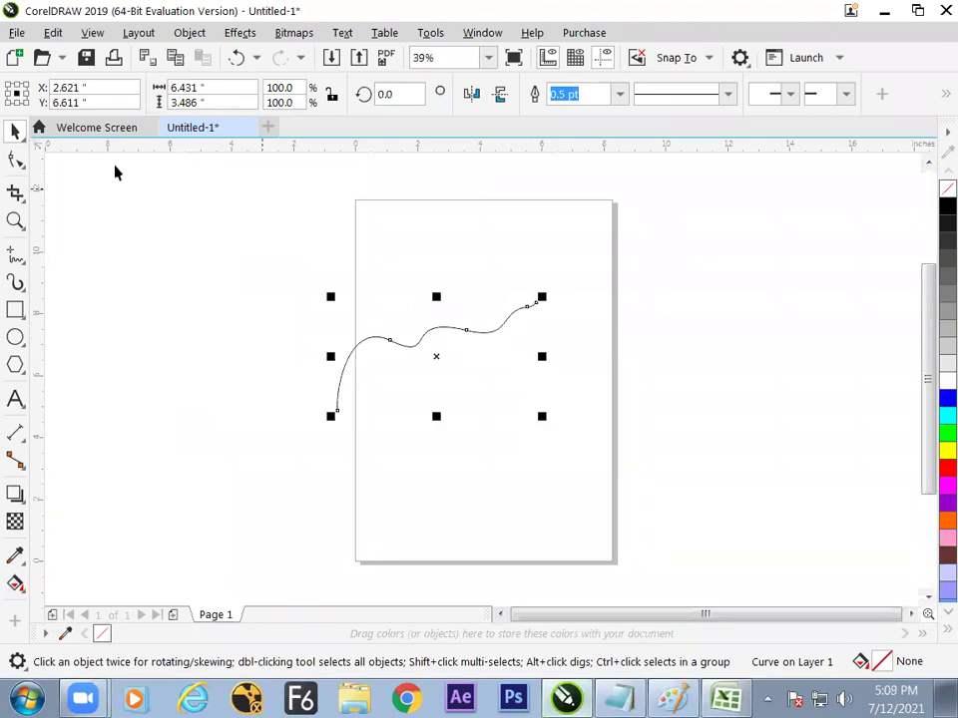
left_click(16, 159)
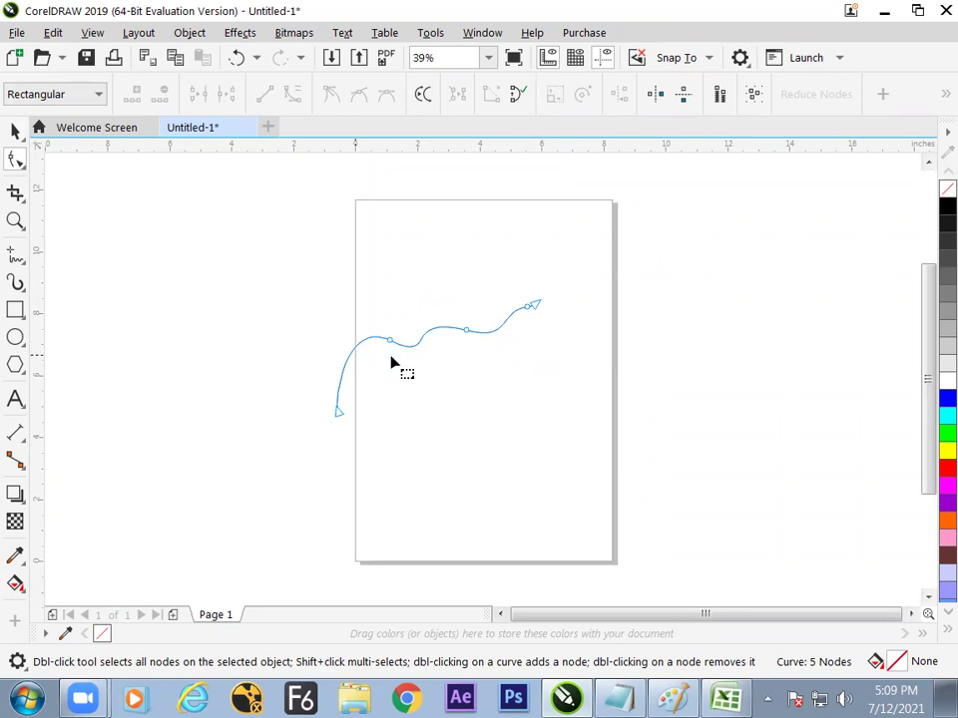
left_click_drag(538, 316, 580, 272)
left_click_drag(539, 309, 599, 327)
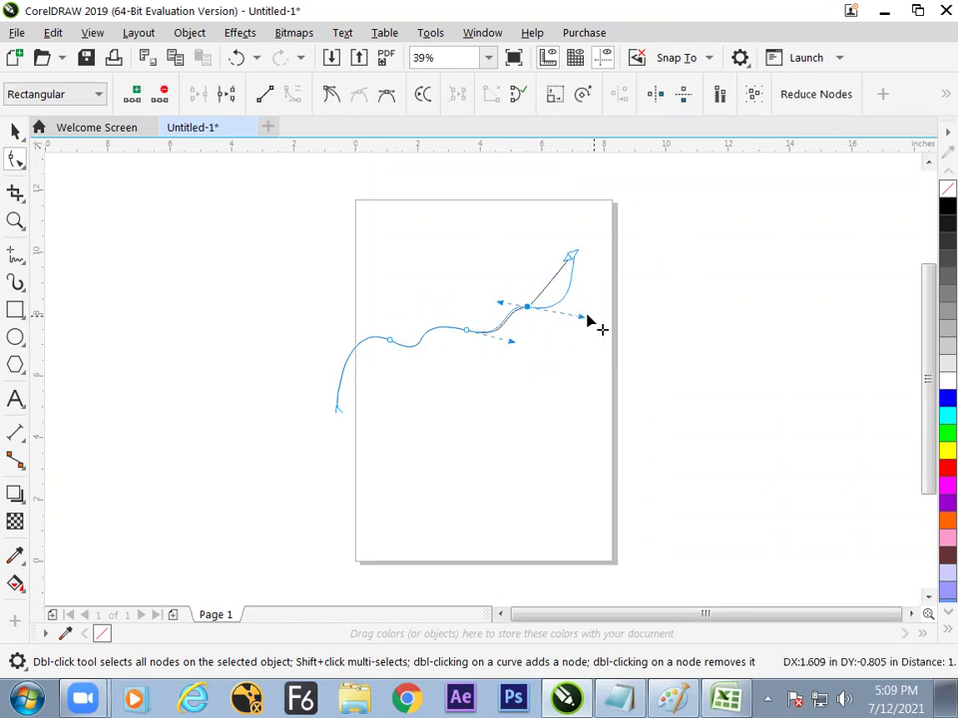
Extend the curve by moving its upper end node beyond the page edge and its lower end node slightly downward.
left_click_drag(574, 261, 616, 251)
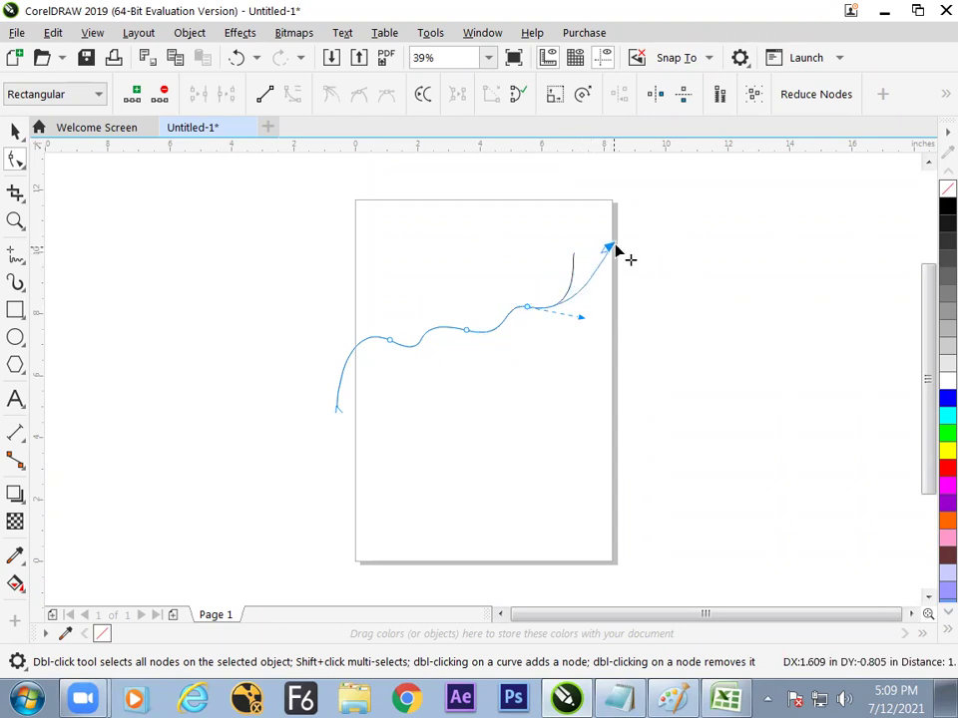
left_click_drag(557, 315, 536, 317)
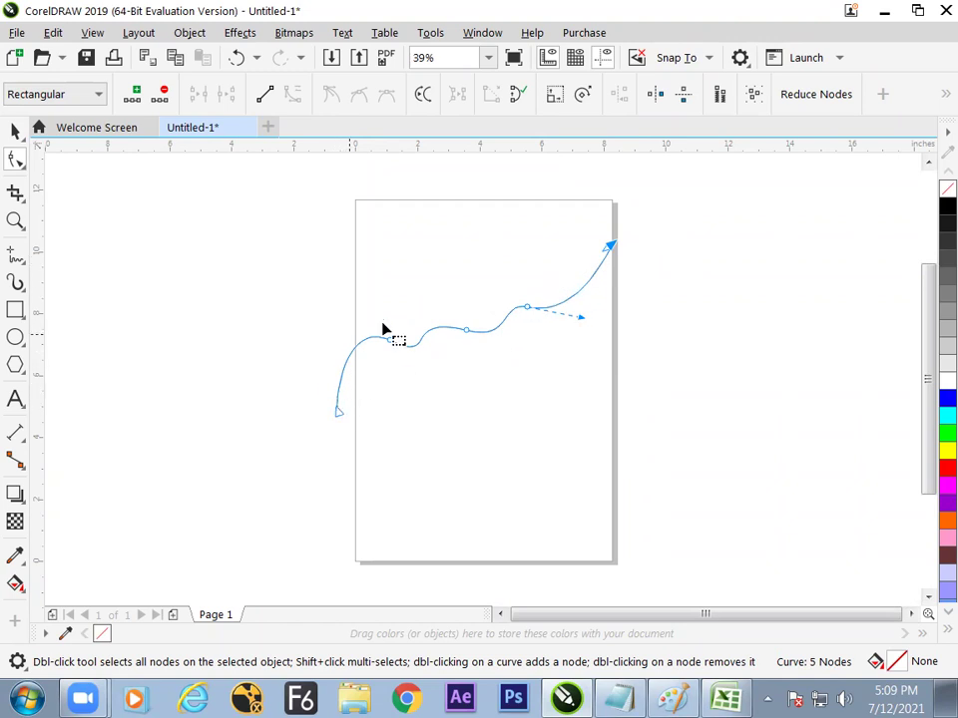
left_click_drag(612, 249, 656, 226)
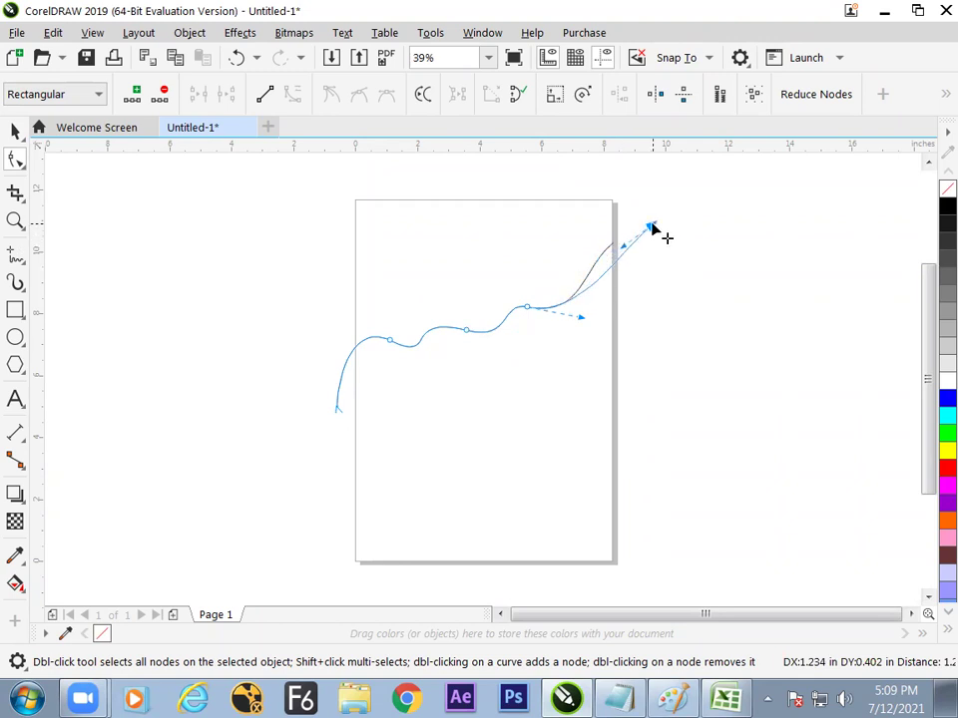
left_click_drag(338, 408, 331, 438)
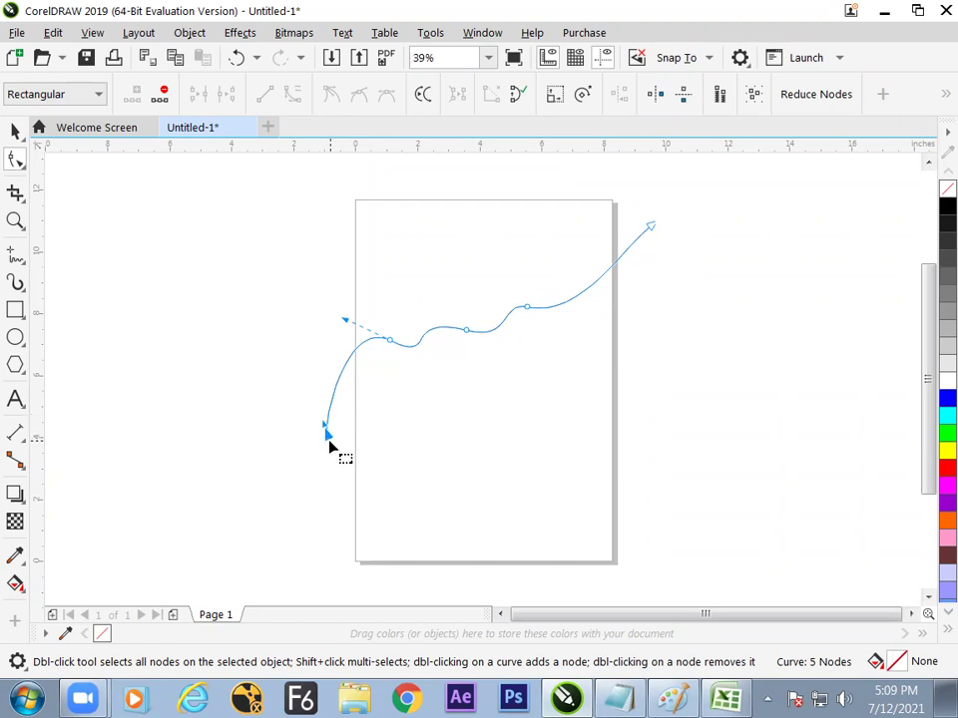
Add a node in the curve's last segment, then add more nodes between the selected nodes of its upper half.
left_click(649, 228)
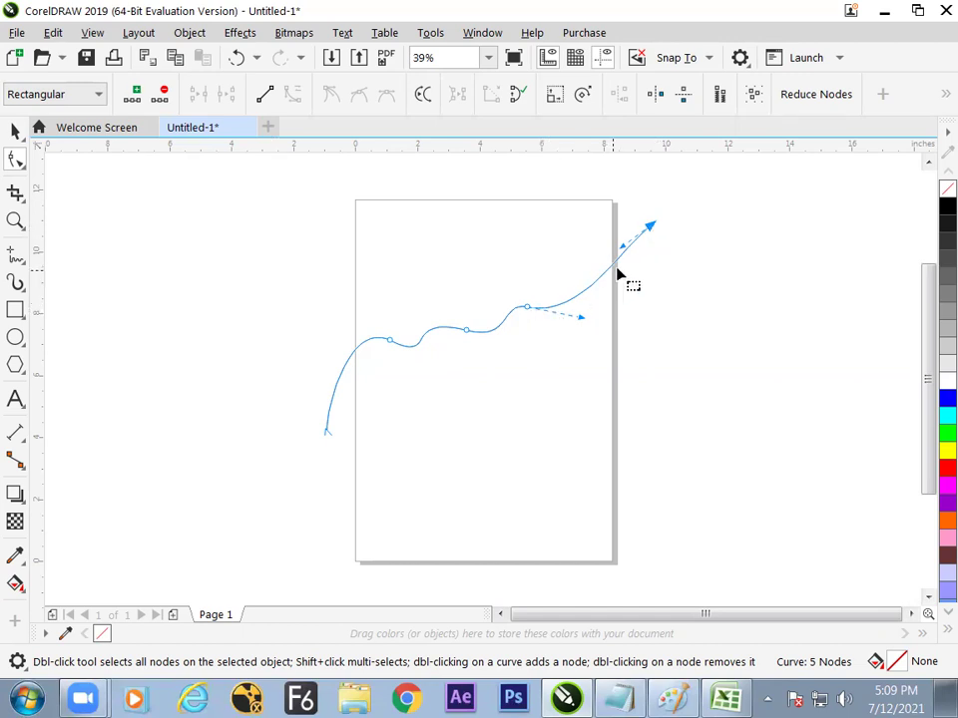
left_click(132, 93)
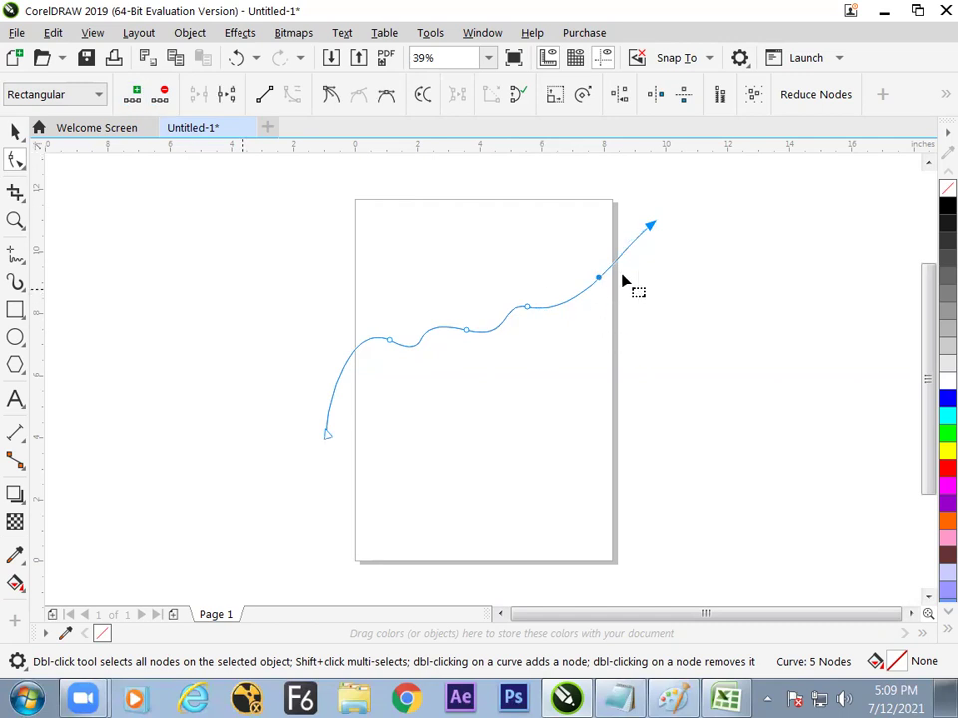
left_click_drag(681, 209, 515, 332)
left_click(133, 95)
left_click(518, 328)
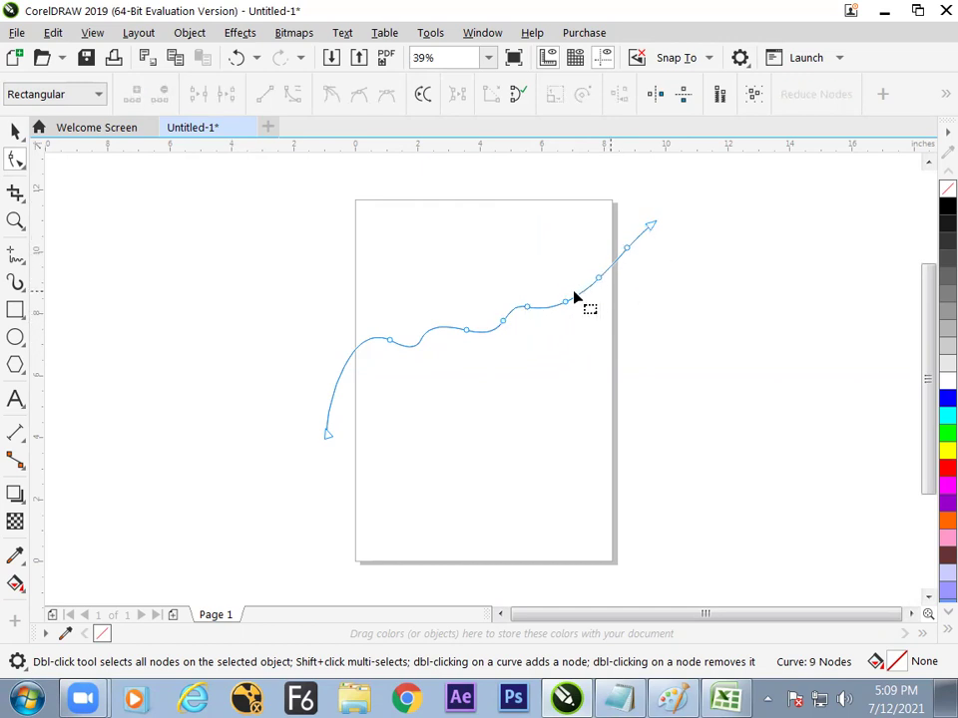
Undo a trial move of the upper end node, then break the curve at four nodes in its upper half.
left_click_drag(651, 225, 671, 340)
key("ctrl+z")
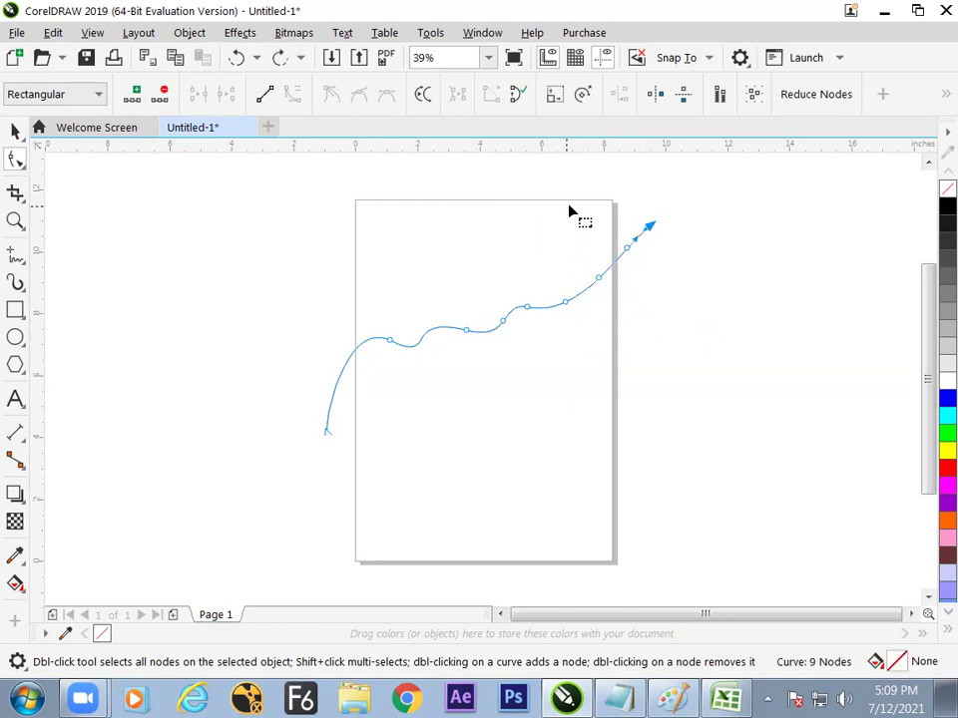
left_click_drag(485, 215, 600, 355)
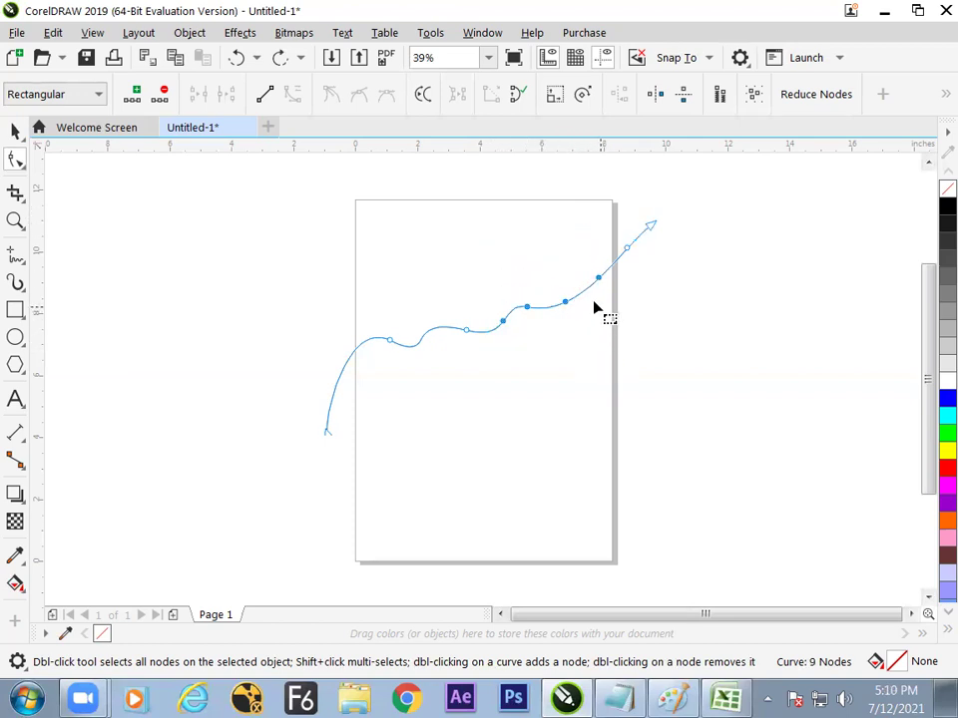
left_click(226, 96)
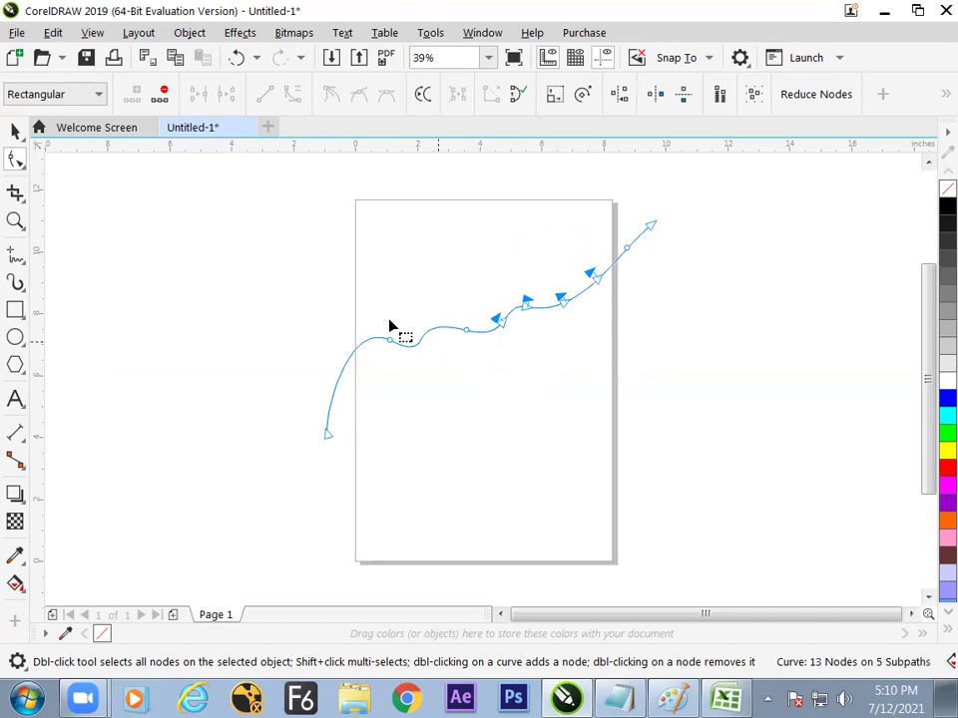
left_click(21, 138)
left_click(514, 416)
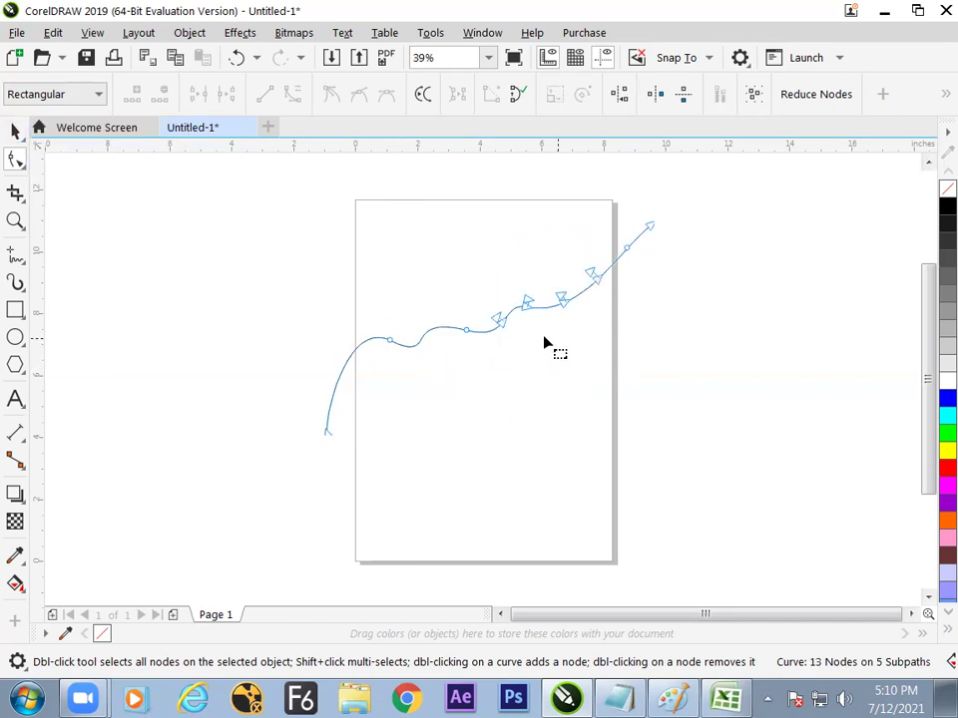
Select the broken curve with the Pick tool and move it down and left to about X 2.545 in, Y 6.53 in.
left_click(15, 131)
left_click(297, 320)
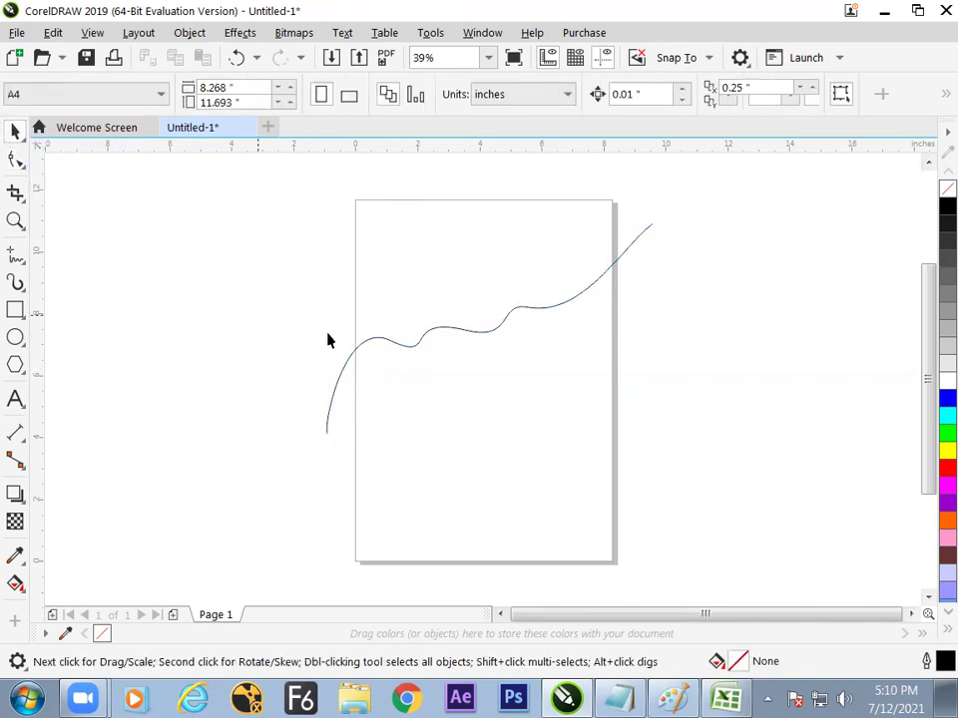
left_click(431, 335)
left_click(436, 338)
left_click(424, 389)
left_click_drag(415, 347, 331, 389)
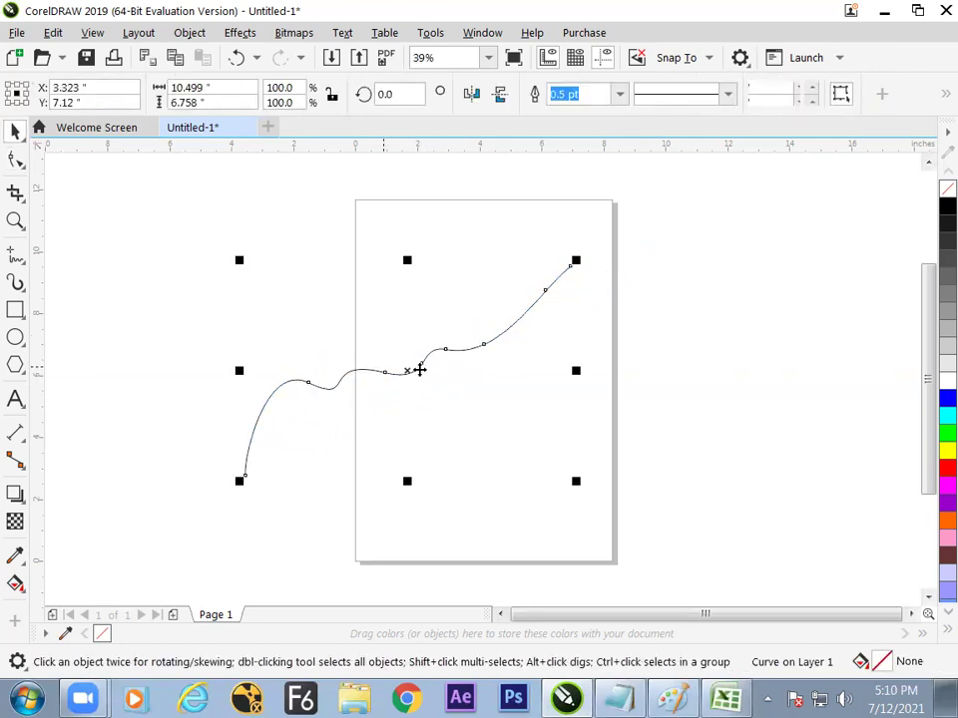
left_click_drag(413, 370, 437, 370)
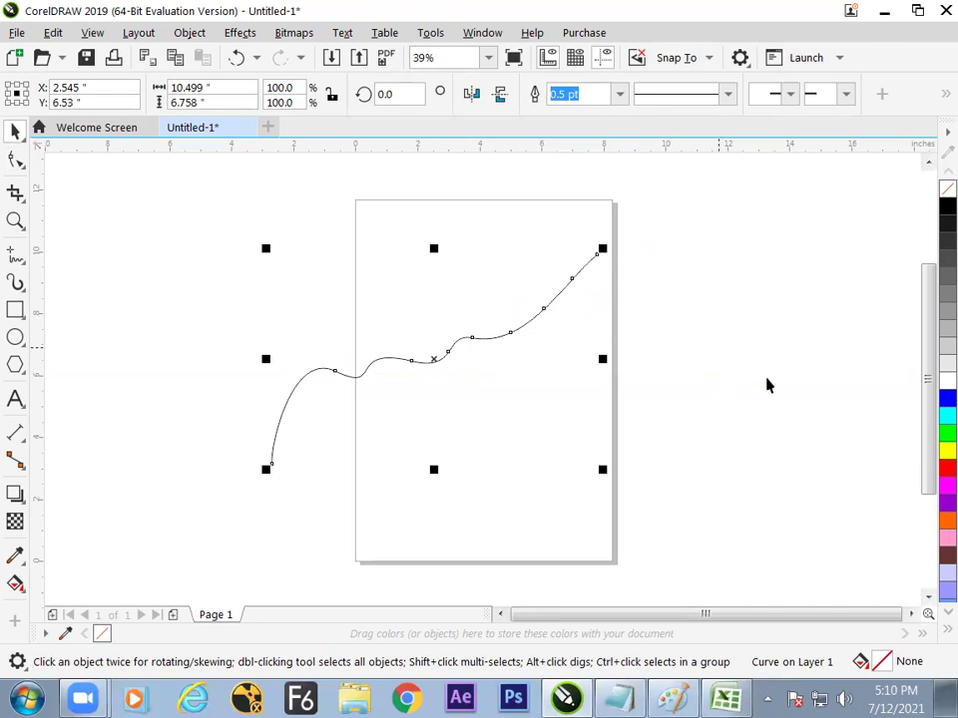
Color the curve's outline blue and set its outline width to 12 pt.
right_click(943, 399)
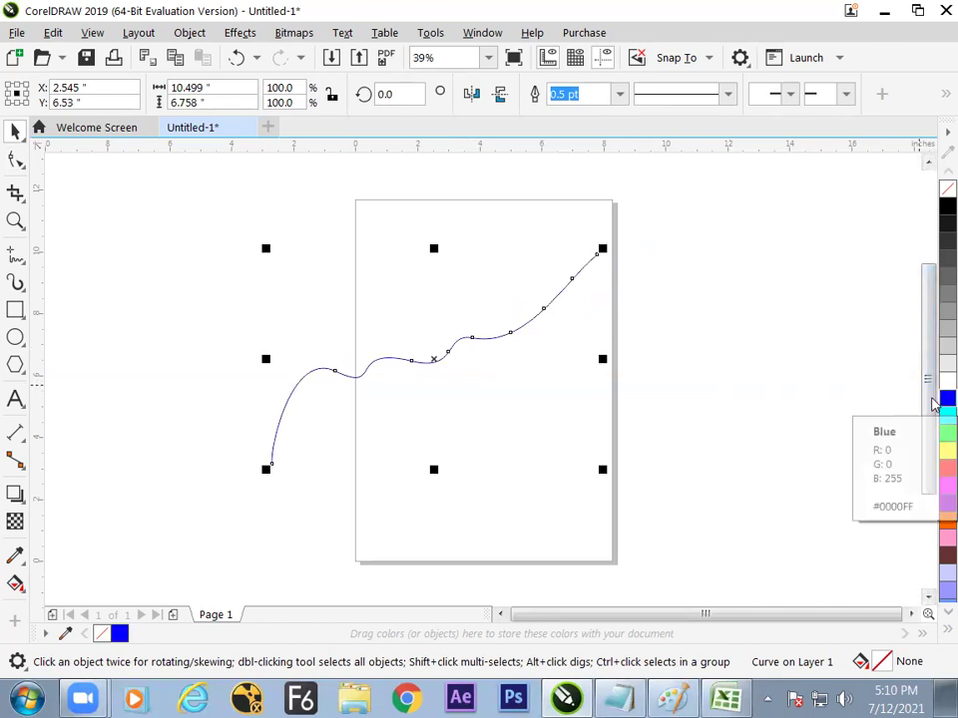
left_click(619, 94)
left_click(588, 245)
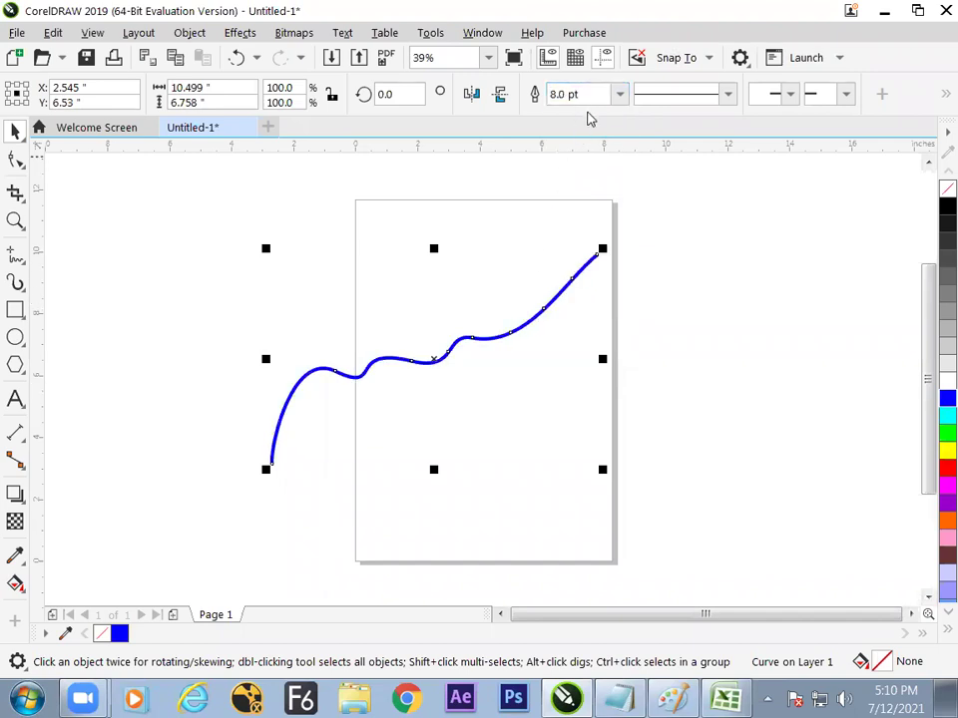
left_click(619, 93)
left_click(570, 269)
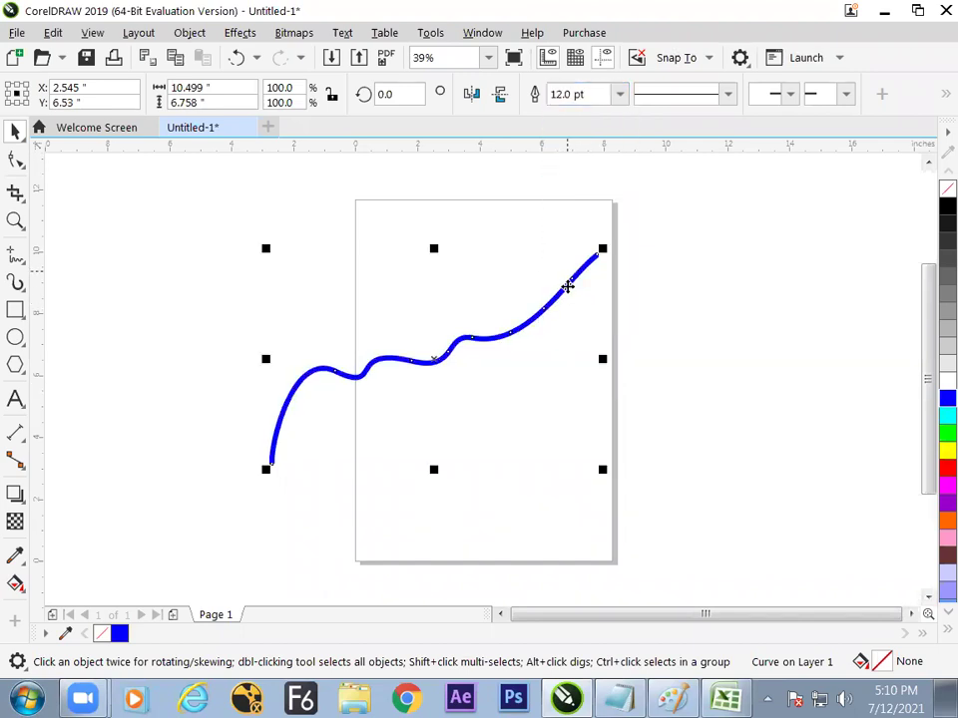
left_click(491, 355)
left_click(524, 317)
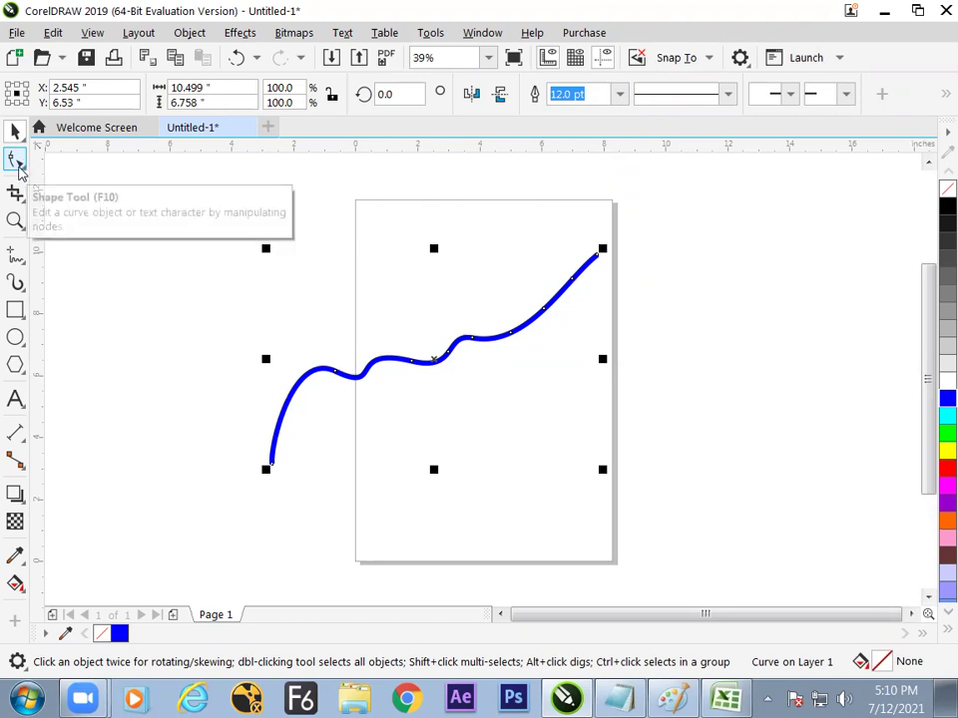
Check the curve's break nodes with the Shape tool, then move the whole curve to about X 1.66 in, Y 6.745 in.
left_click(17, 162)
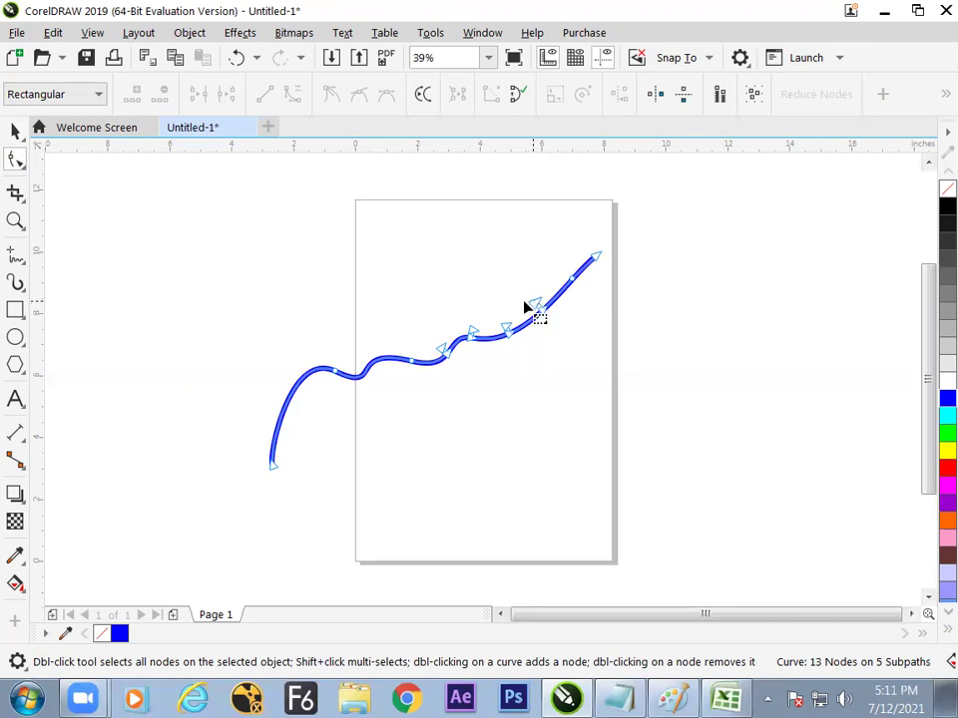
left_click(15, 131)
left_click_drag(438, 359, 411, 356)
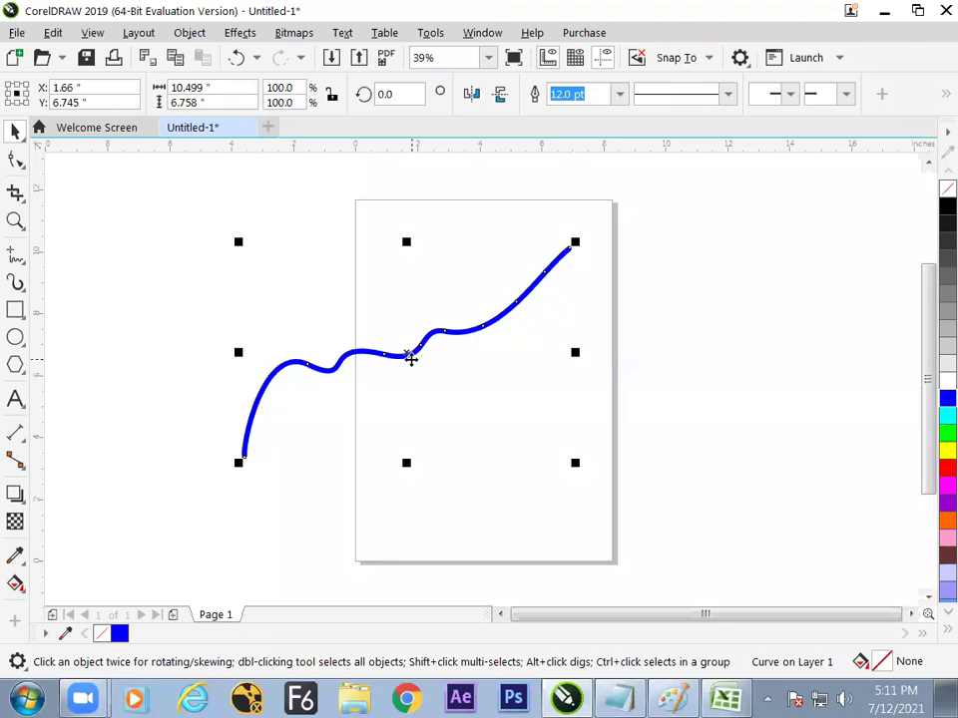
Shift the whole curve around the page and leave it centered at about X 1.633 in, Y 6.262 in.
mouse_move(409, 354)
left_mouse_down()
mouse_move(421, 385)
mouse_move(418, 374)
left_mouse_up()
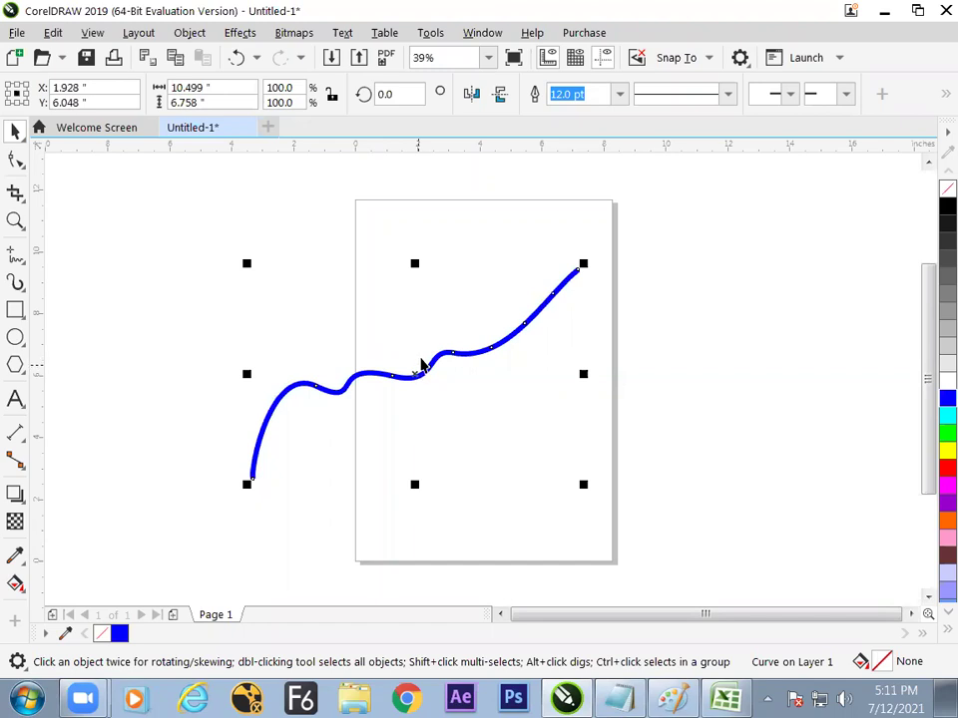
left_click(15, 159)
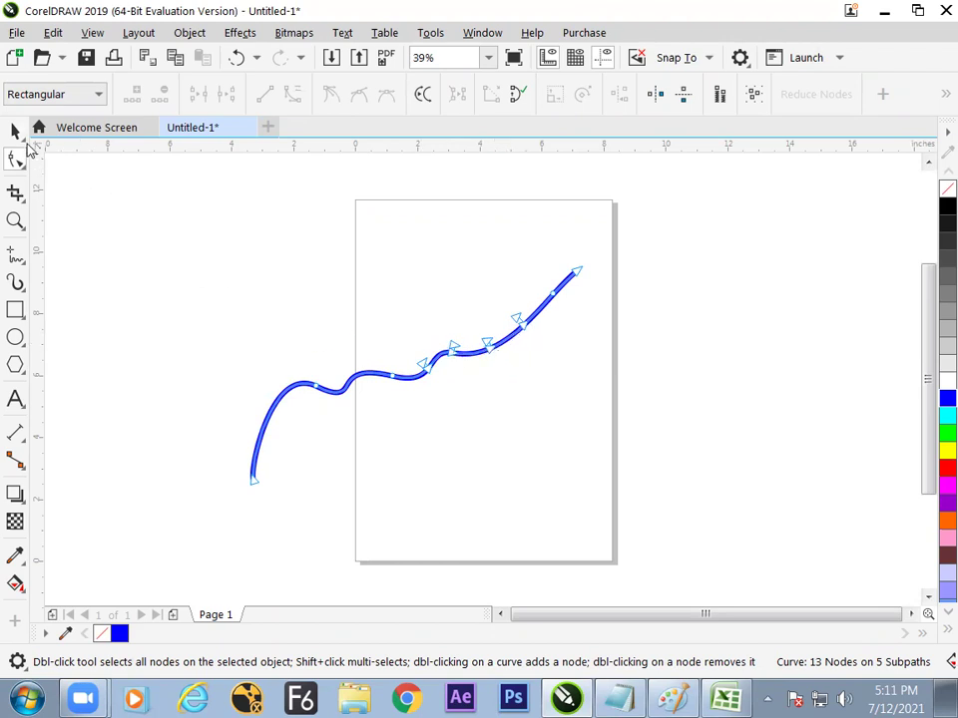
key("space")
left_click_drag(408, 374, 415, 361)
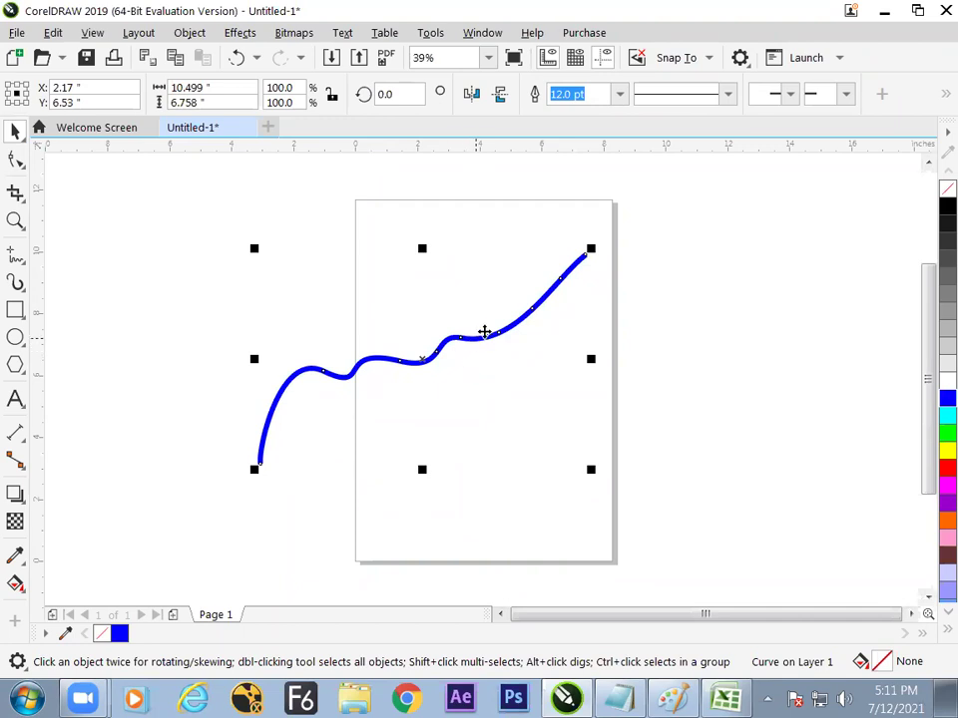
left_click_drag(436, 353, 423, 363)
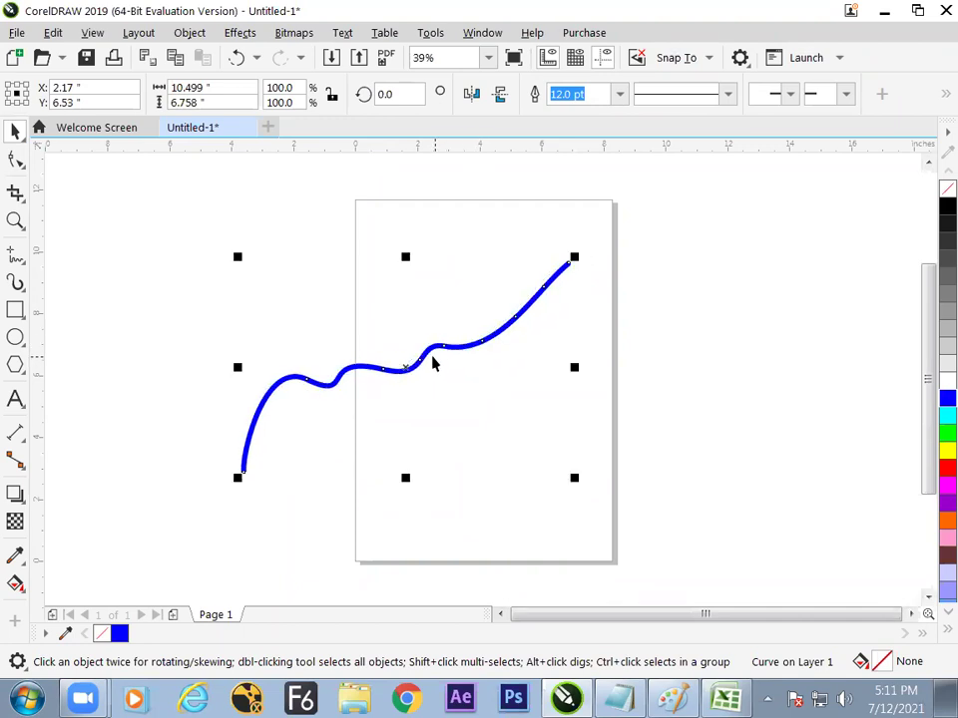
Set the curve's outline width to 10 pt and color both its fill and outline cyan.
left_click(619, 93)
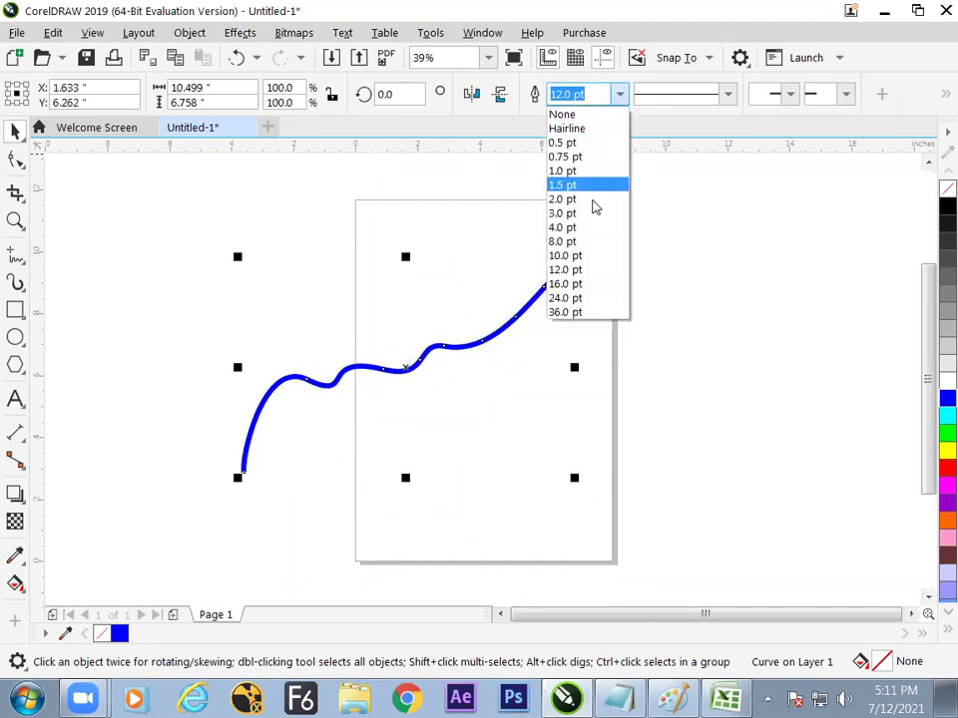
left_click(583, 256)
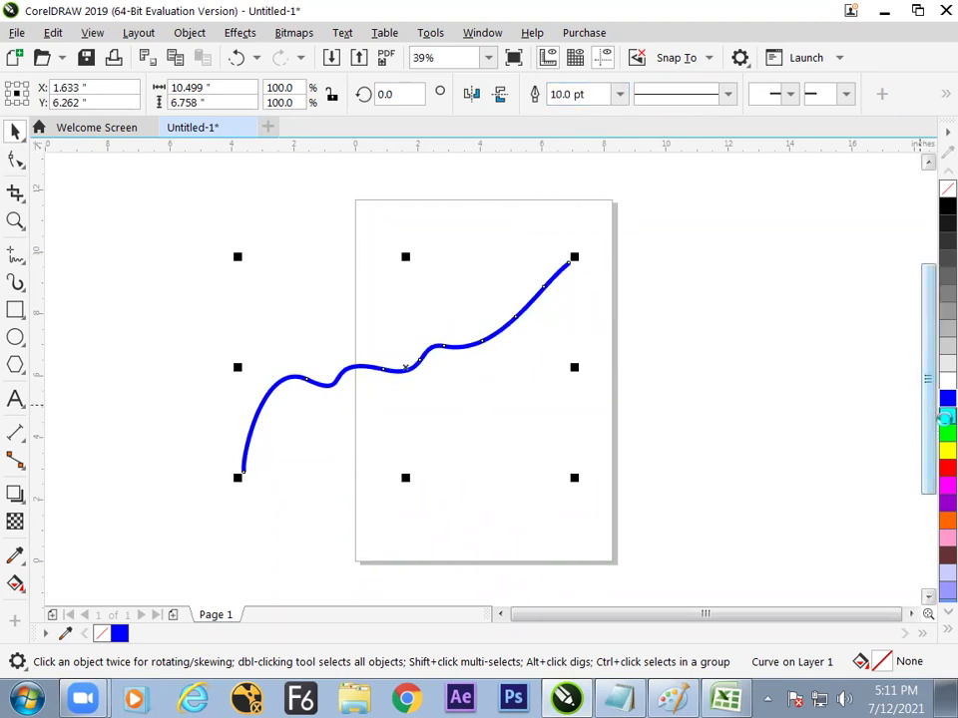
left_click(933, 420)
right_click(933, 420)
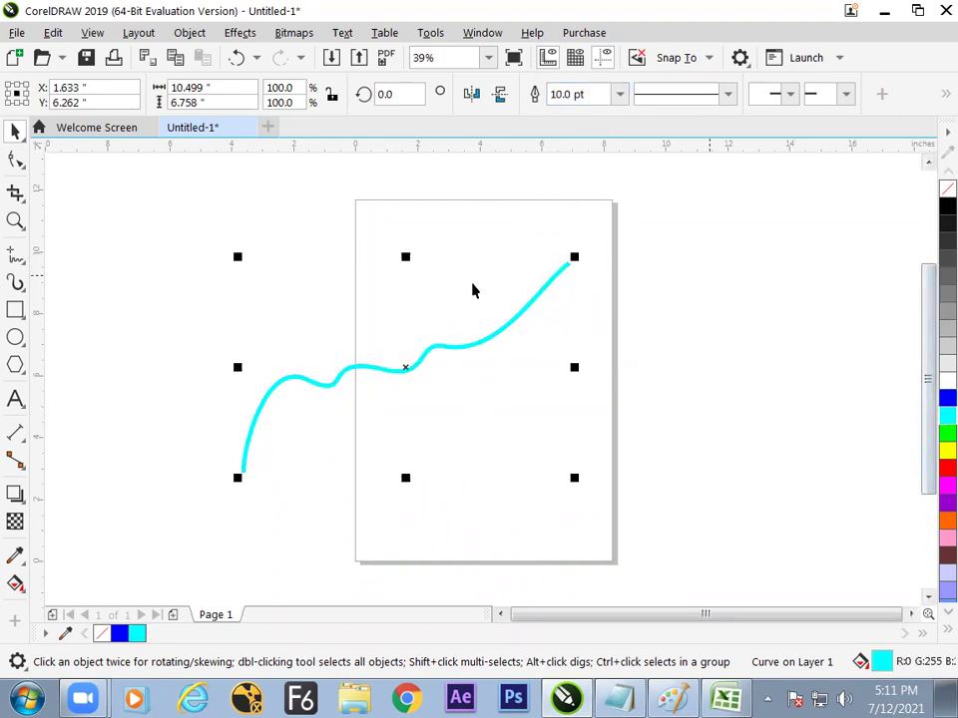
Move the curve to about X 1.472 in, Y 6.825 in, and break it apart into separate curves.
mouse_move(413, 363)
left_mouse_down()
mouse_move(426, 333)
mouse_move(406, 368)
mouse_move(401, 351)
left_mouse_up()
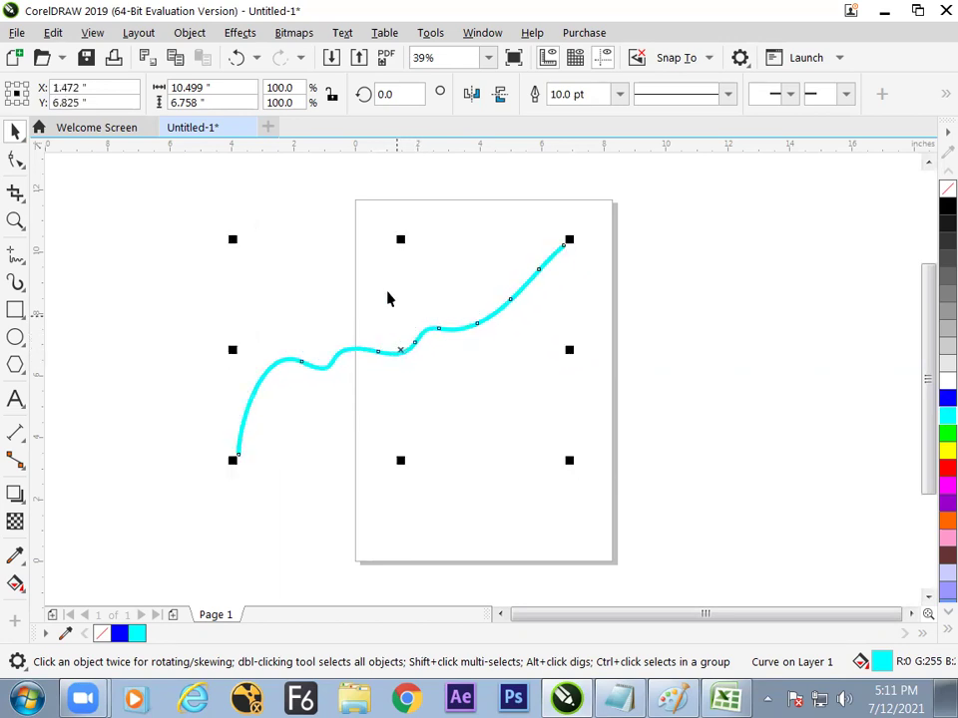
left_click(189, 32)
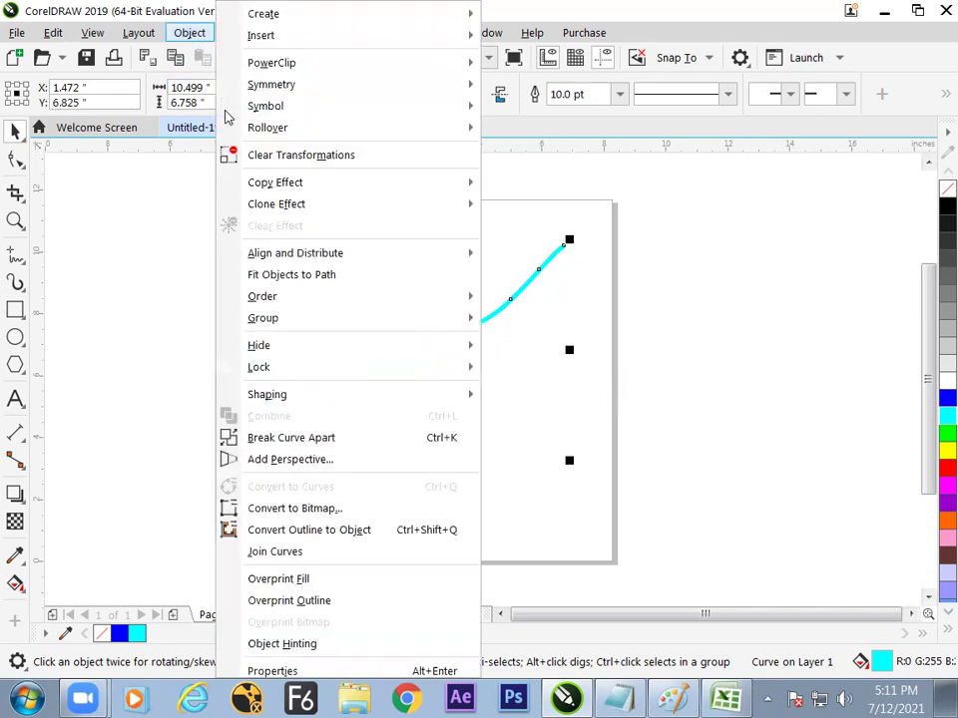
left_click(351, 450)
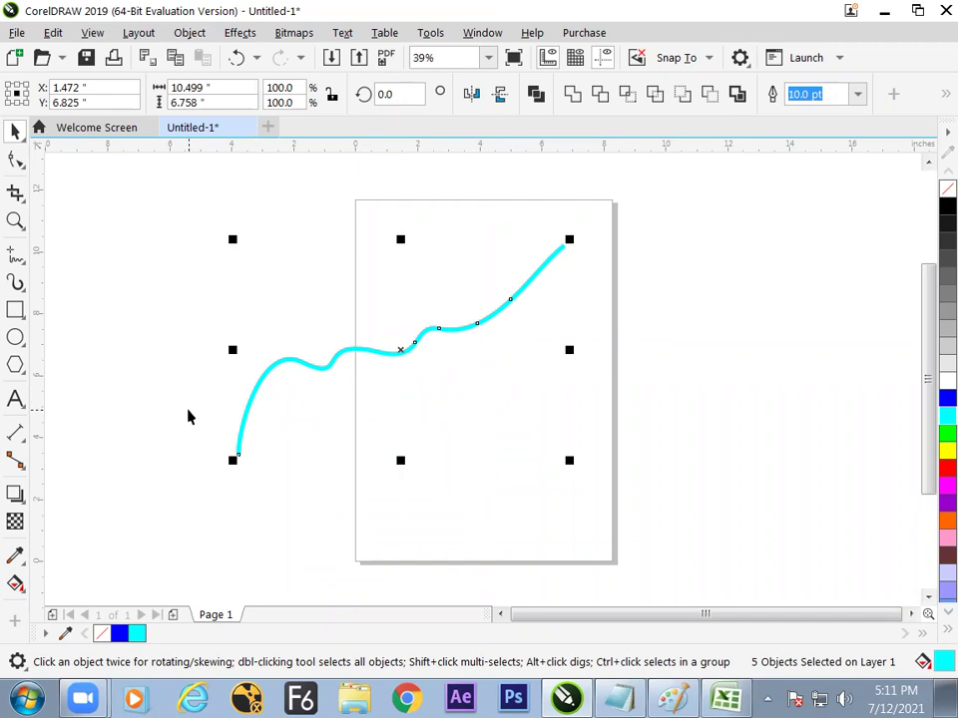
left_click(115, 298)
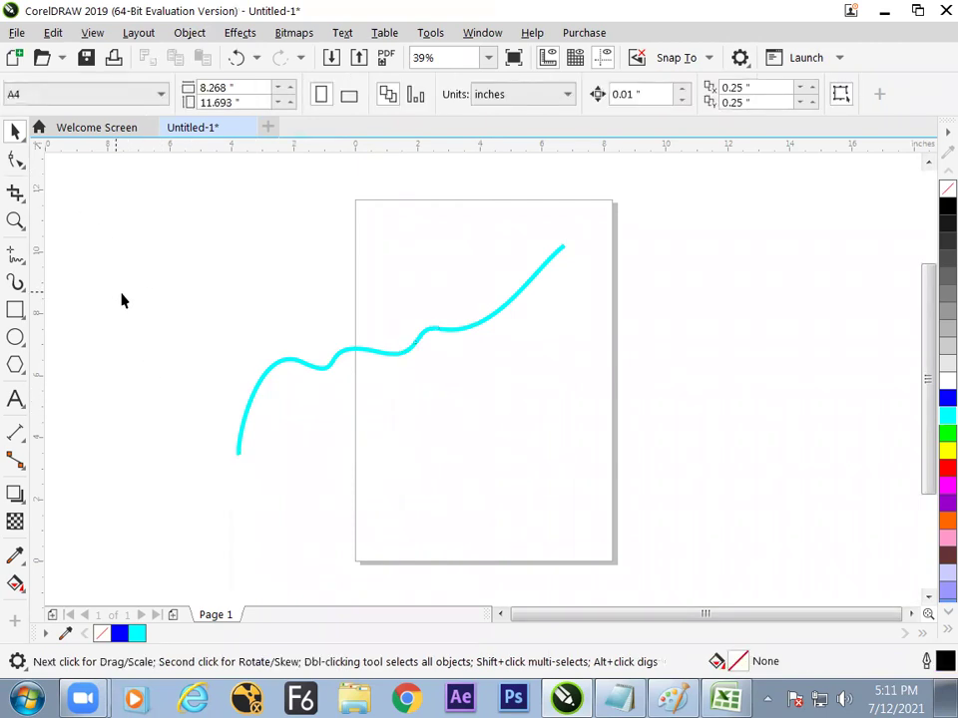
Move the separated curve pieces away from each other so that gaps divide all five, leaving nothing selected.
left_click(285, 364)
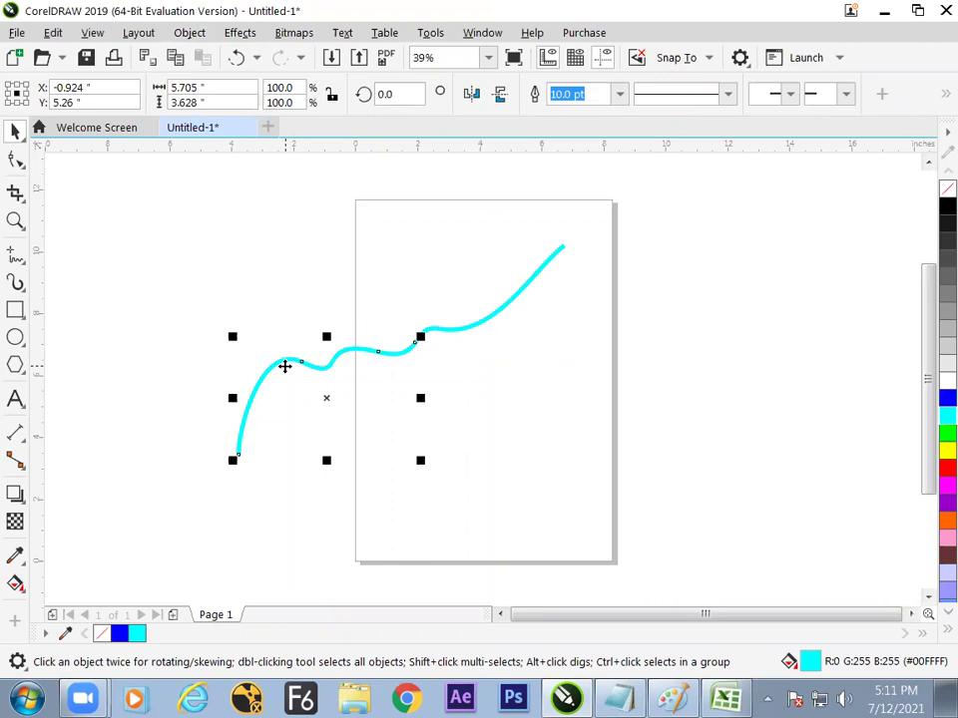
left_click_drag(324, 399, 320, 431)
left_click_drag(419, 337, 461, 362)
mouse_move(498, 317)
left_mouse_down()
mouse_move(491, 295)
mouse_move(543, 303)
left_mouse_up()
left_click(473, 391)
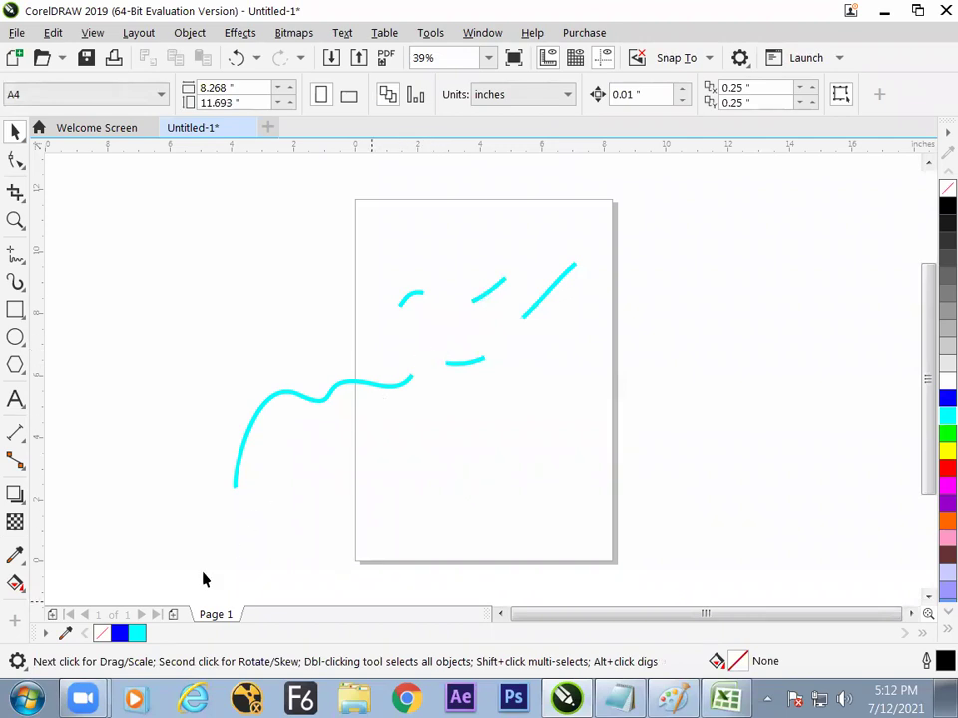
Switch to Paint and handwrite "Combine" and "Break apart" with a divider between them, linked by an arc under "OBJECT menu".
key("alt+Tab")
mouse_move(335, 263)
left_mouse_down()
mouse_move(303, 310)
mouse_move(390, 278)
mouse_move(423, 284)
left_mouse_up()
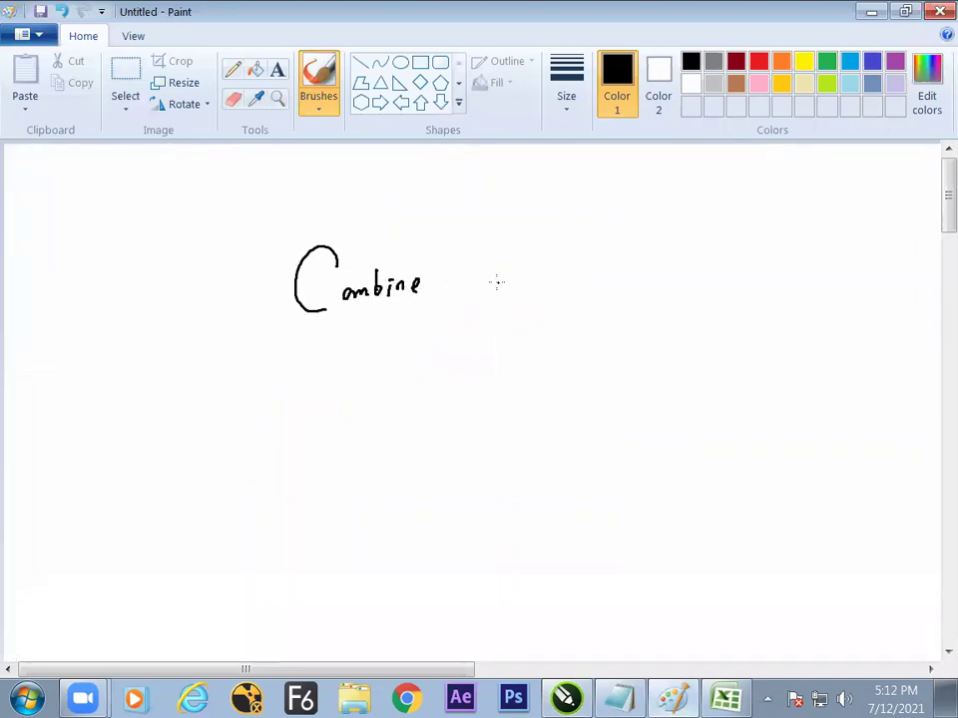
left_click_drag(515, 212, 515, 302)
mouse_move(537, 244)
left_mouse_down()
mouse_move(539, 264)
mouse_move(591, 257)
mouse_move(633, 261)
mouse_move(628, 271)
left_mouse_up()
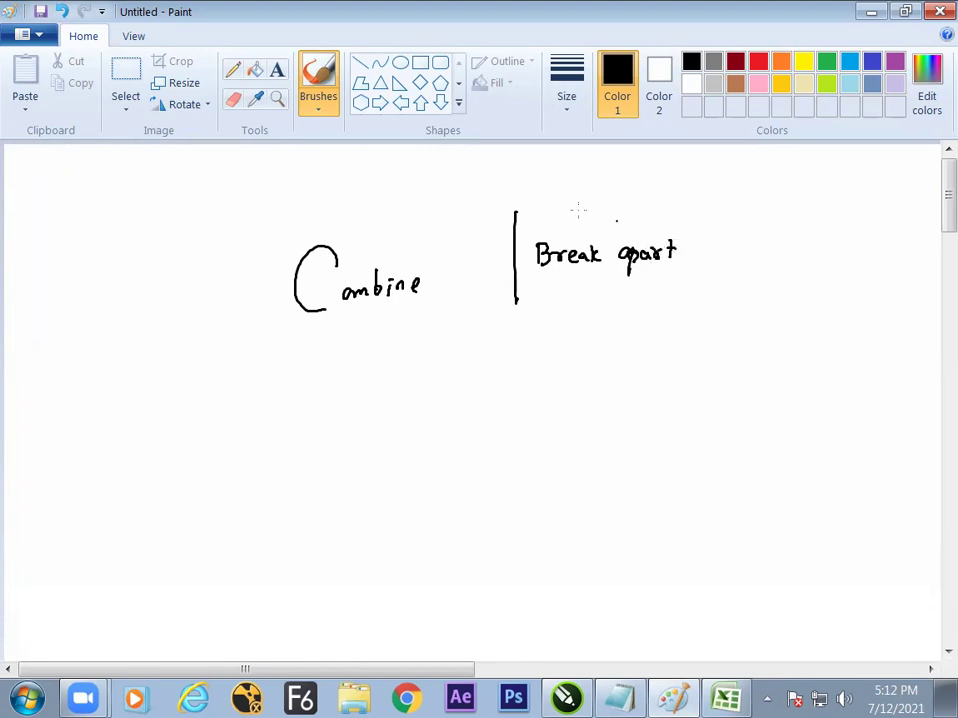
mouse_move(429, 215)
left_mouse_down()
mouse_move(476, 177)
mouse_move(547, 202)
left_mouse_up()
left_click_drag(479, 153, 485, 166)
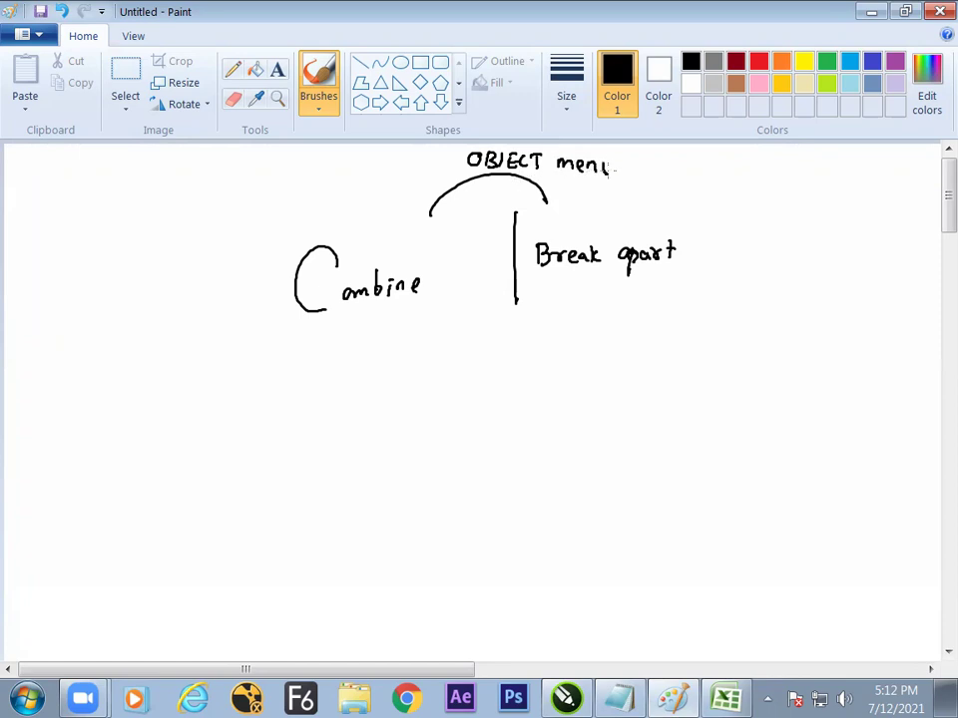
Tick both terms, sketch aligned dashes under Combine and scattered dashes under Break apart, and write "(Ctrl+K)" below Break apart.
left_click_drag(451, 284, 471, 271)
left_click_drag(300, 386, 389, 367)
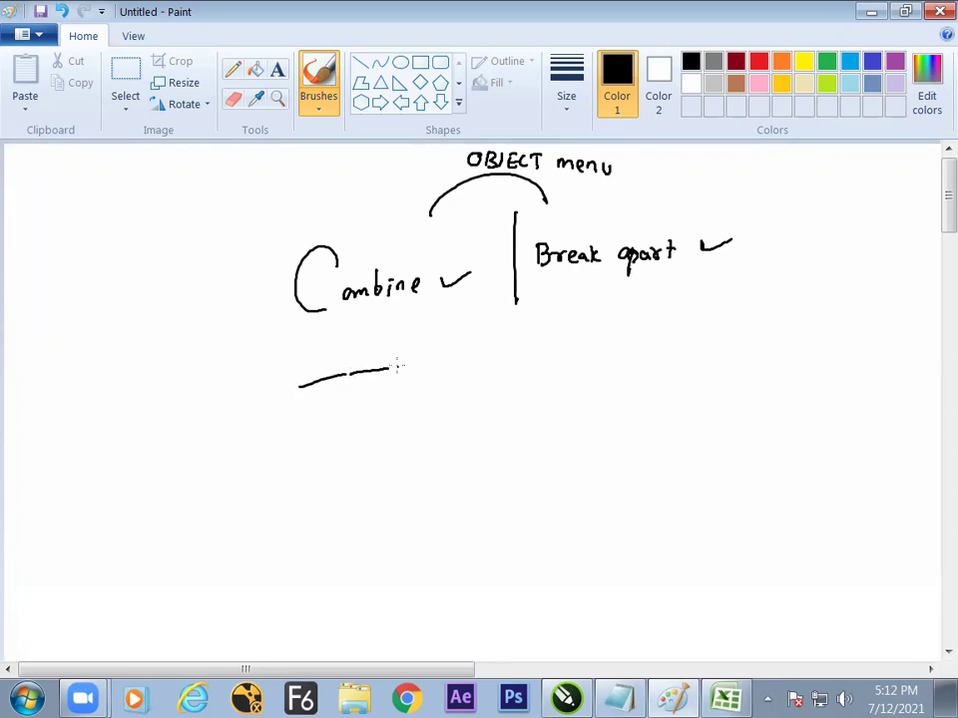
left_click_drag(575, 357, 608, 349)
mouse_move(597, 289)
left_mouse_down()
mouse_move(627, 304)
mouse_move(641, 297)
mouse_move(639, 308)
mouse_move(650, 286)
mouse_move(655, 299)
mouse_move(579, 319)
left_mouse_up()
left_click_drag(658, 278, 658, 314)
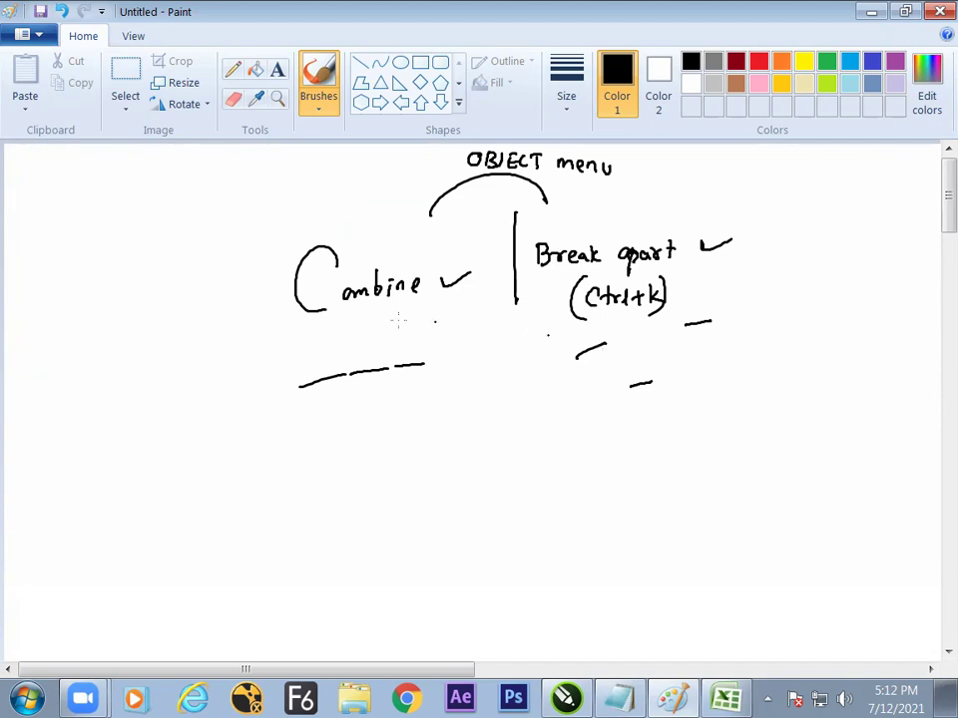
Switch back to CorelDRAW, select all five curve pieces, and combine them into a single curve object.
key("alt+Tab")
mouse_move(161, 197)
left_mouse_down()
mouse_move(241, 271)
mouse_move(615, 511)
left_mouse_up()
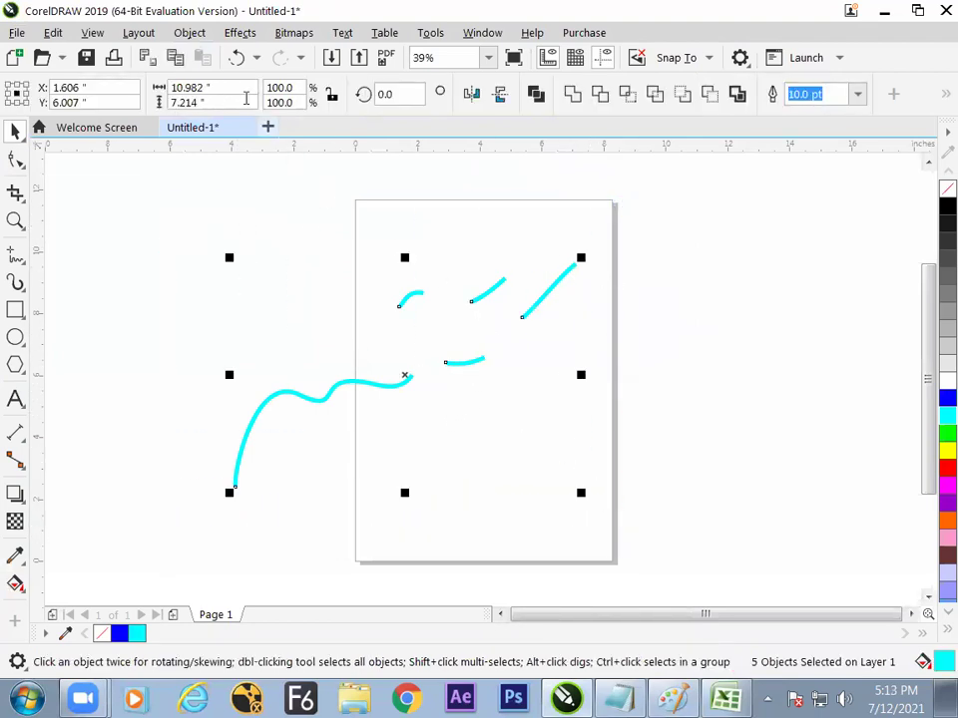
left_click(142, 33)
mouse_move(182, 38)
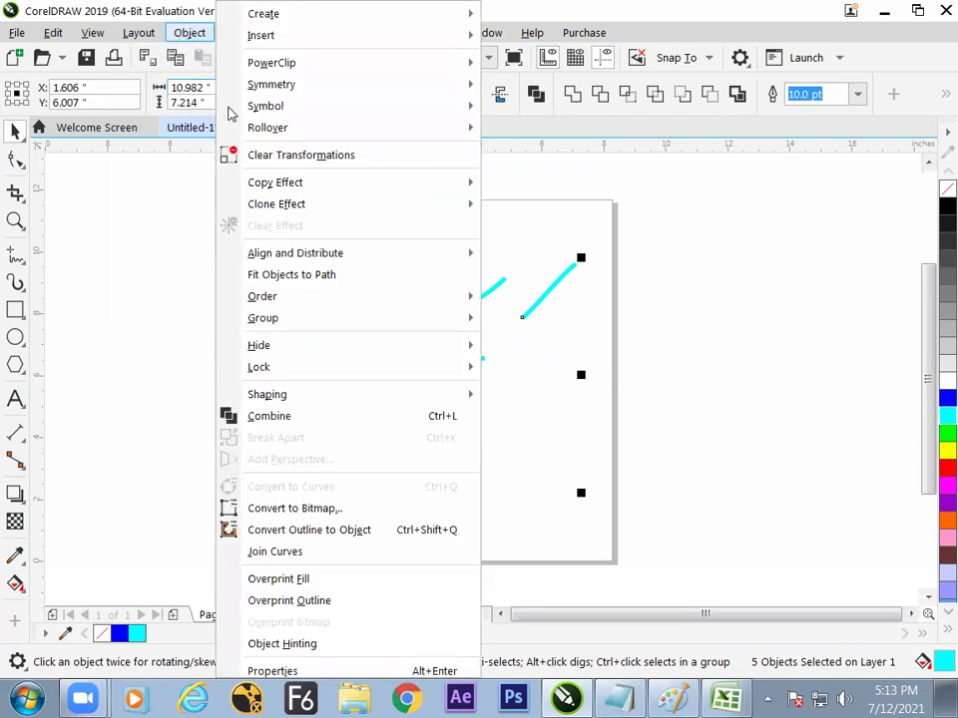
left_click(342, 416)
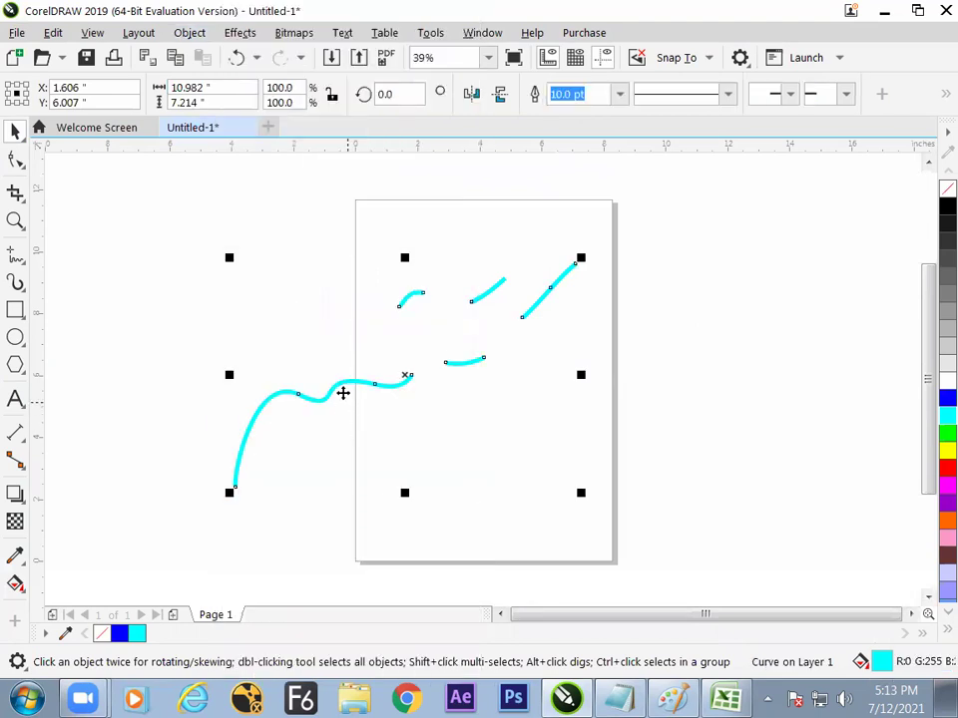
Join the facing end nodes of the three uppermost segments with the Shape tool to form one continuous line.
left_click(15, 160)
left_click_drag(420, 272, 470, 325)
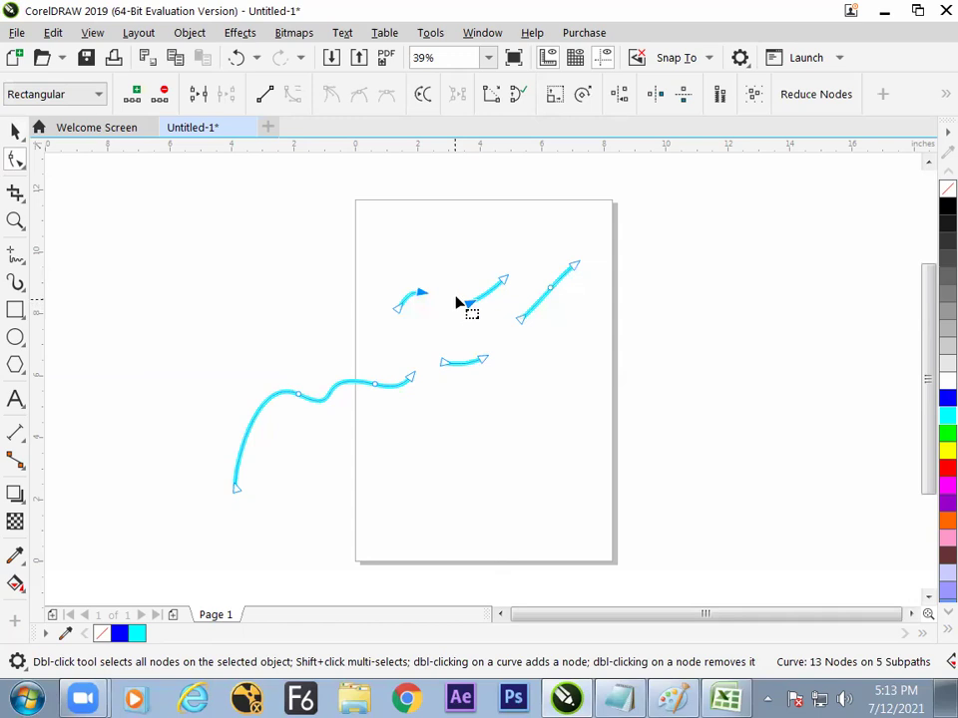
left_click(206, 96)
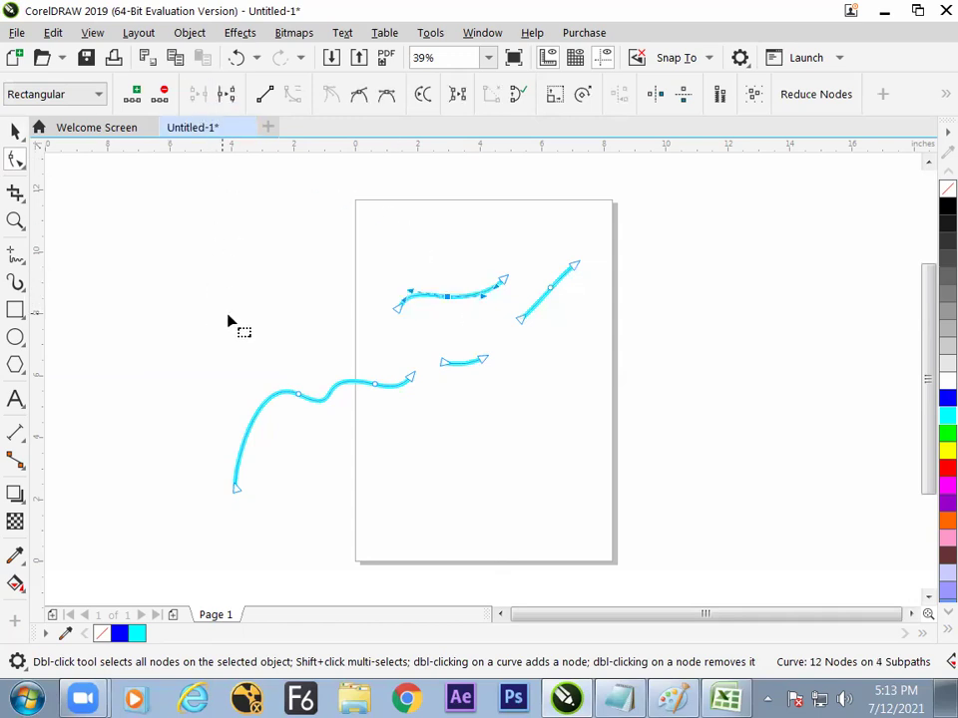
left_click_drag(494, 259, 533, 339)
left_click(200, 96)
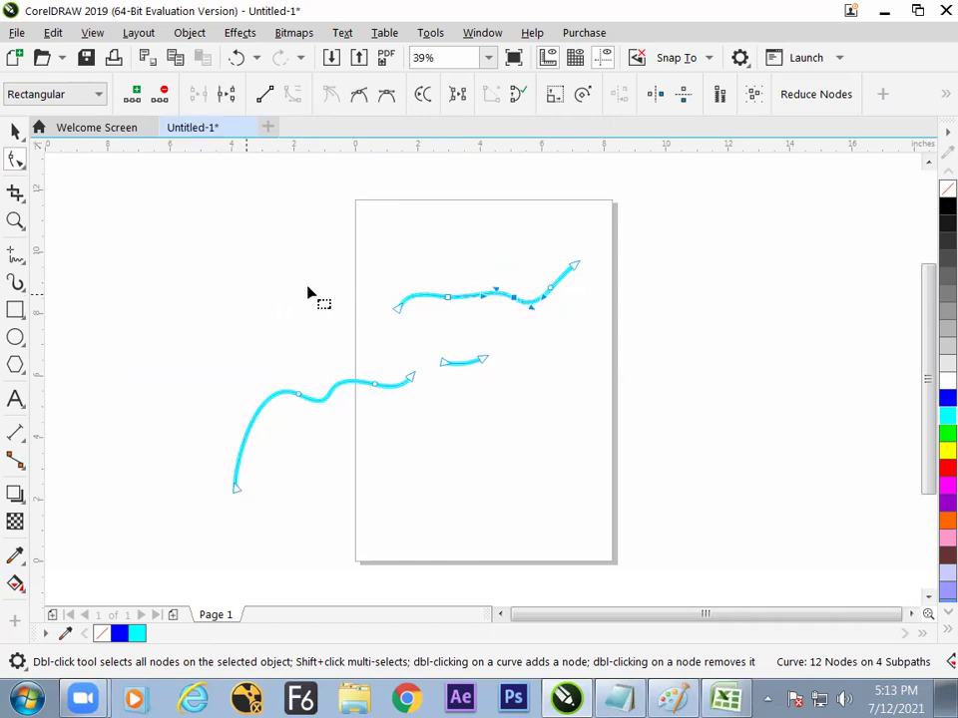
left_click(443, 432)
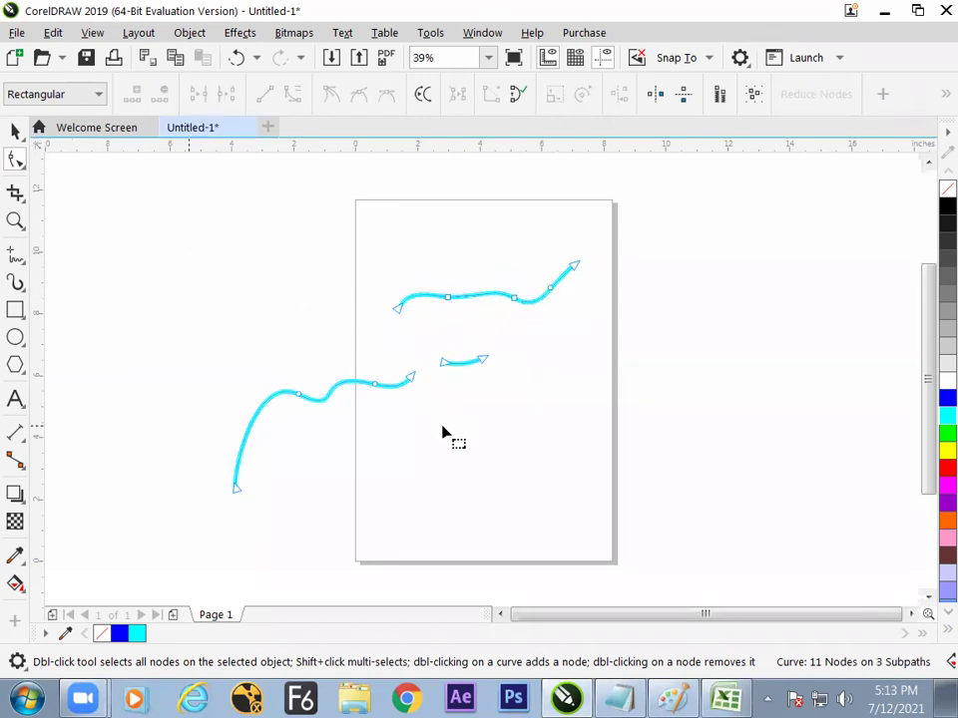
Select the combined curve with the Pick tool, break it apart into separate curves, and deselect them.
left_click(15, 131)
left_click(165, 231)
left_click(400, 385)
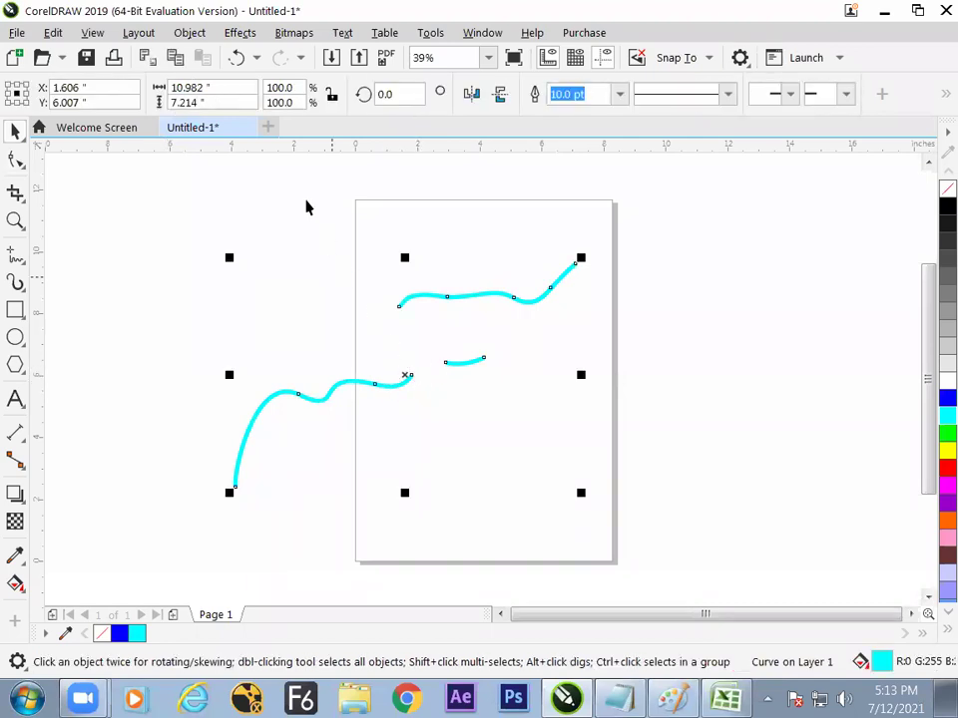
left_click(192, 33)
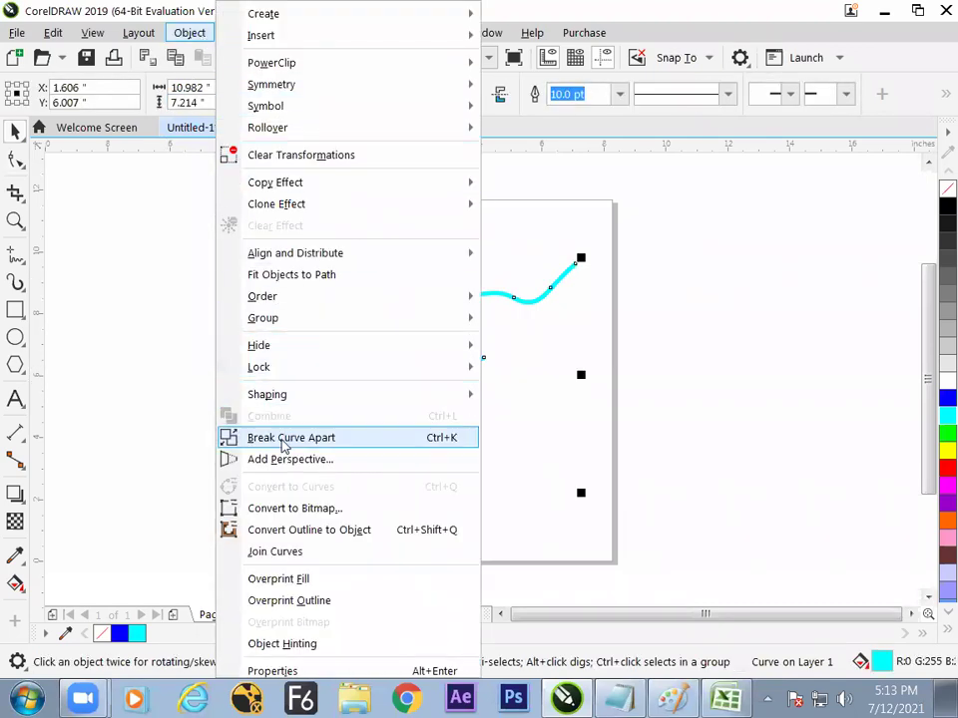
left_click(315, 437)
left_click(307, 464)
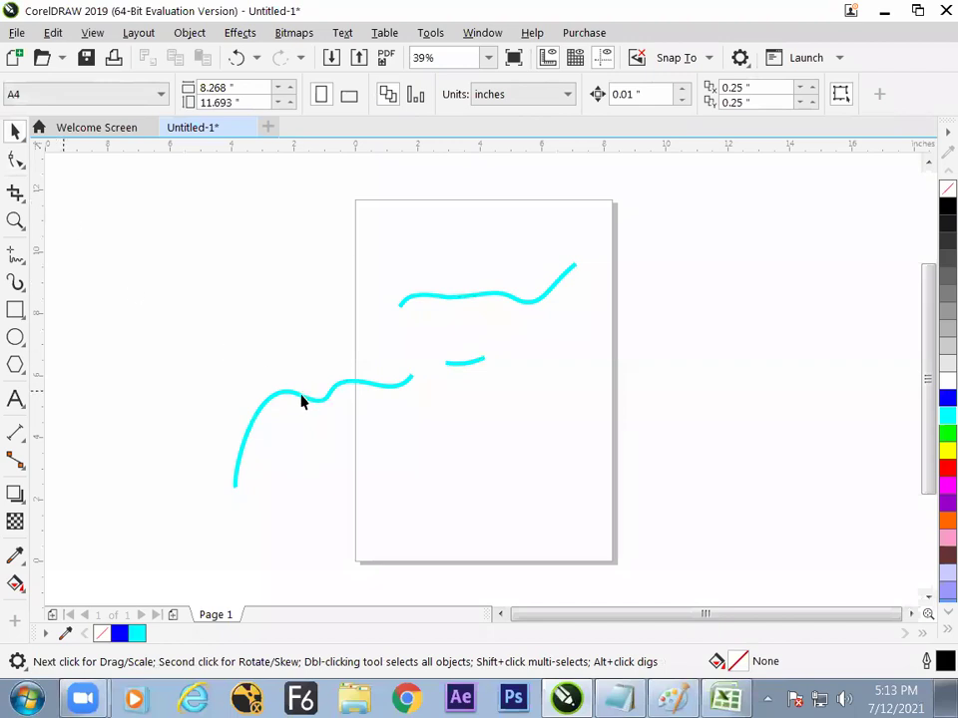
Examine with the Shape tool which end nodes can be selected on the long lower curve after breaking apart.
left_click(288, 392)
left_click(14, 160)
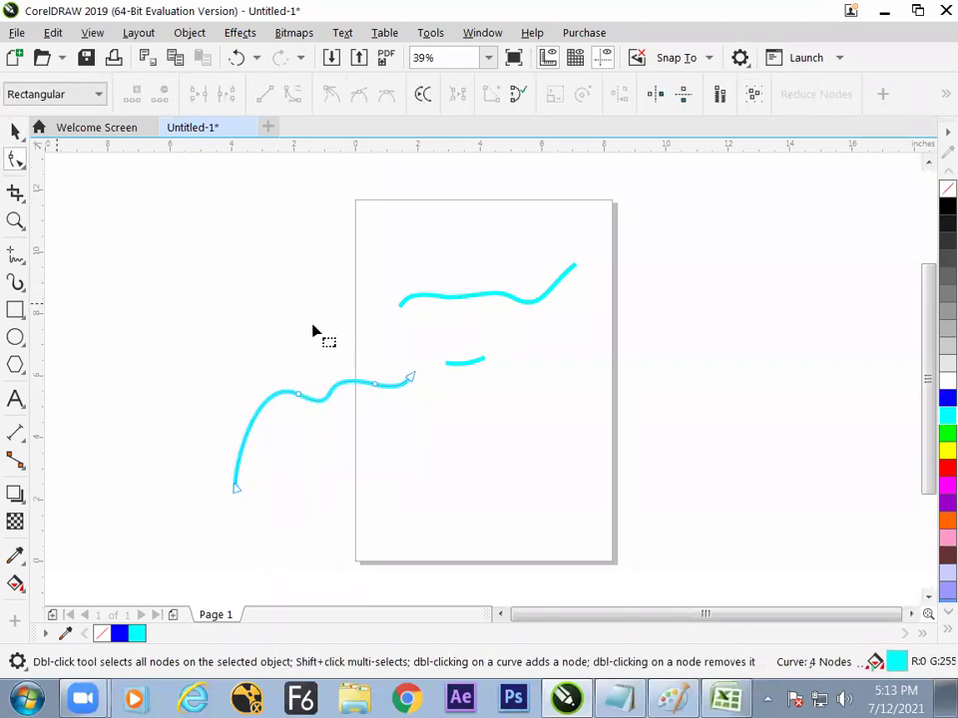
left_click_drag(374, 349, 444, 450)
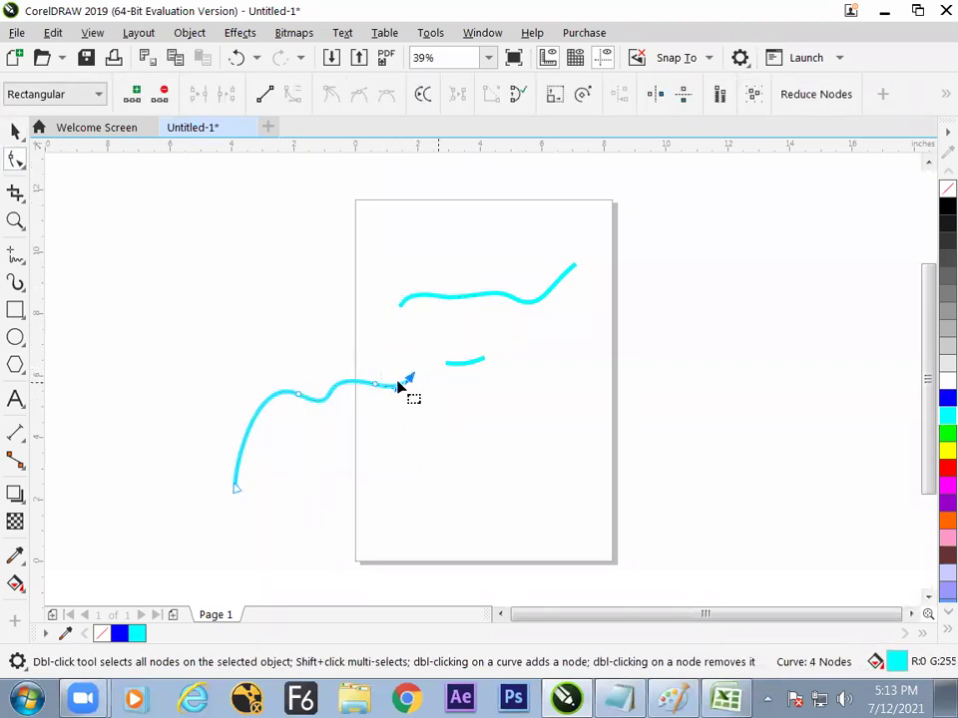
left_click_drag(365, 363, 404, 428)
left_click_drag(408, 370, 400, 439)
Check with the Pick tool that the long lower curve and the upper curve select as separate objects.
left_click(15, 131)
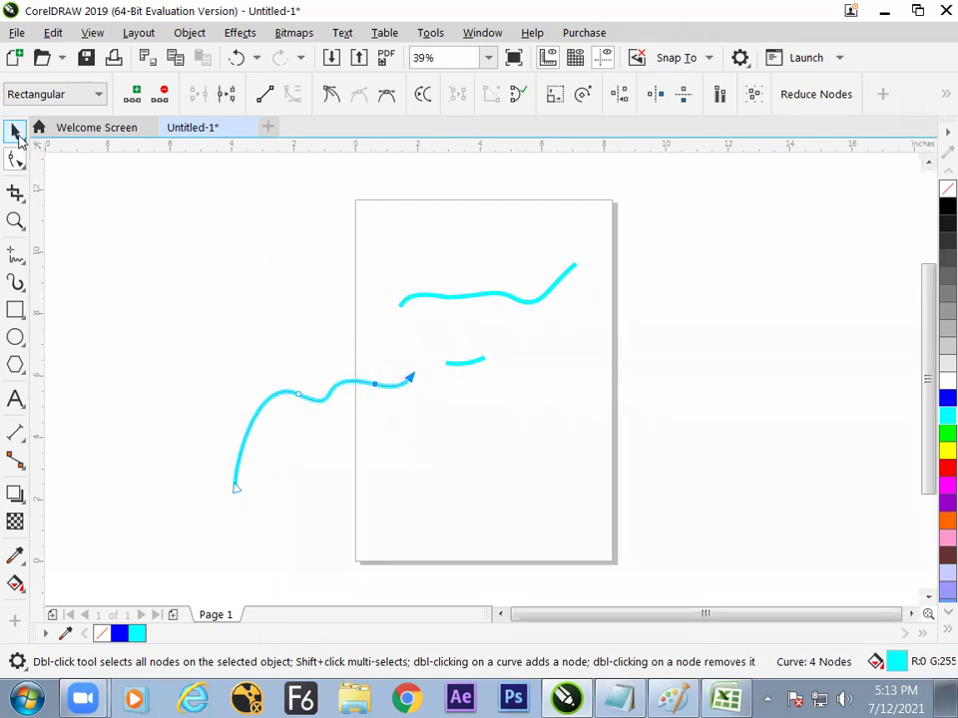
left_click(206, 251)
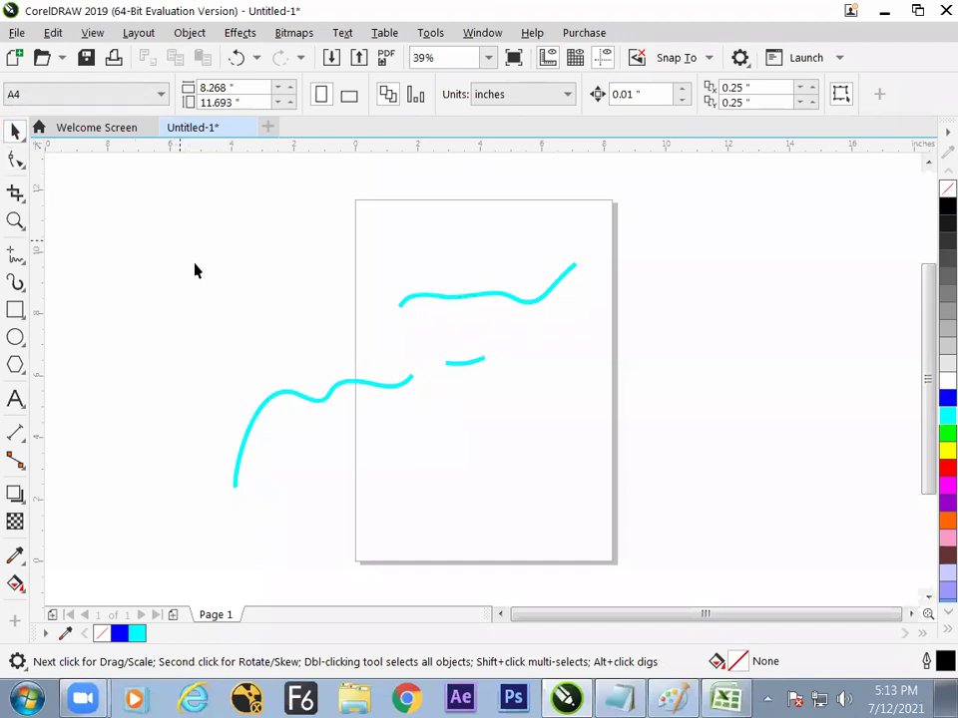
left_click(378, 385)
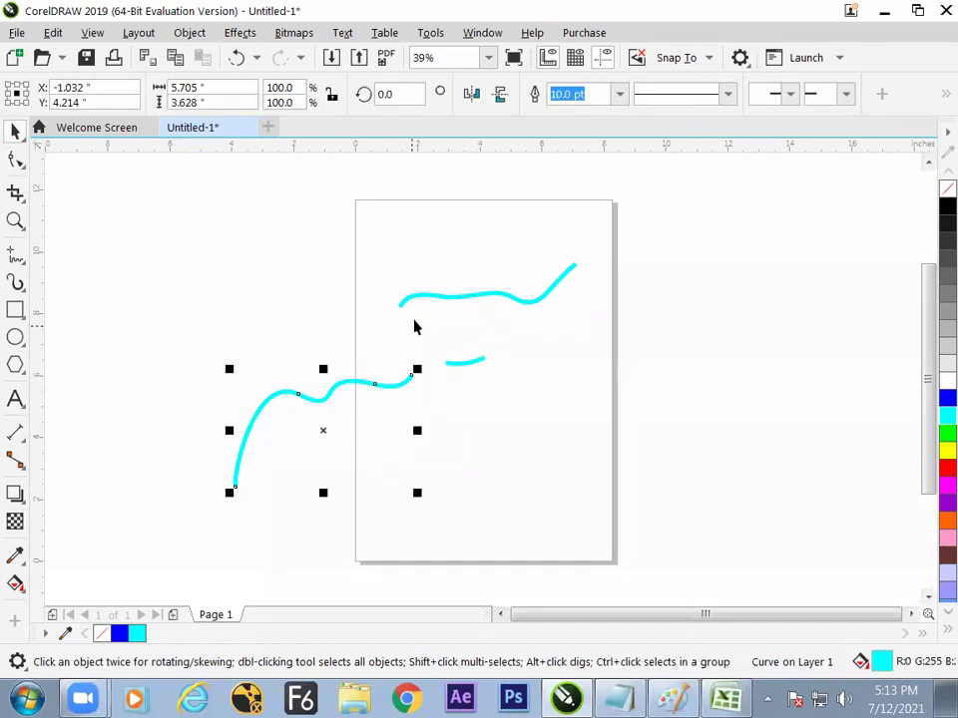
left_click(413, 301)
left_click(383, 385)
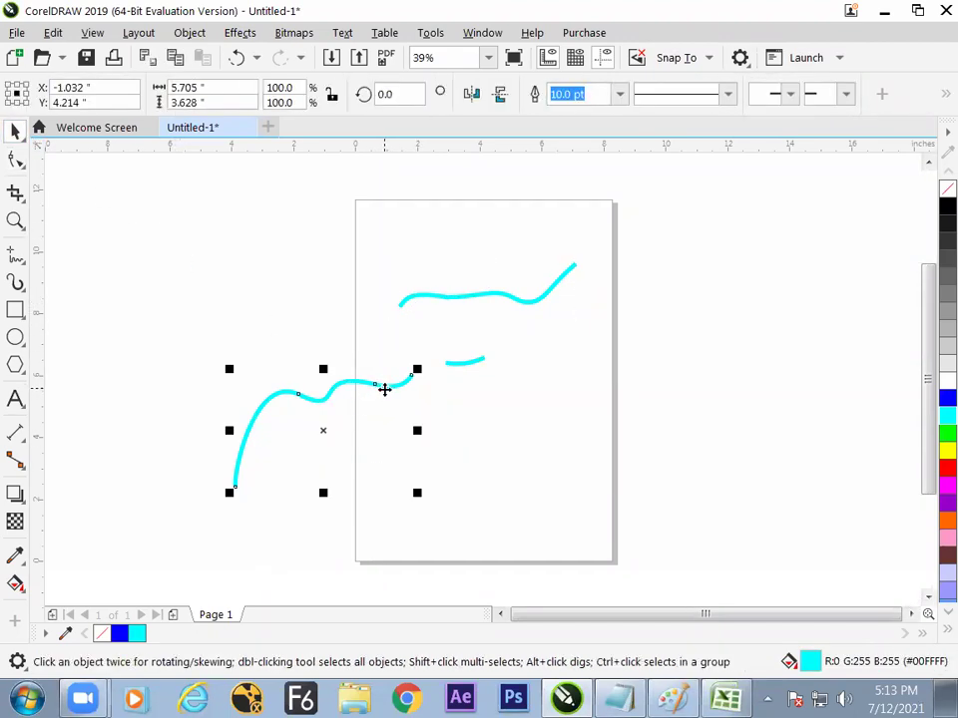
left_click(429, 312)
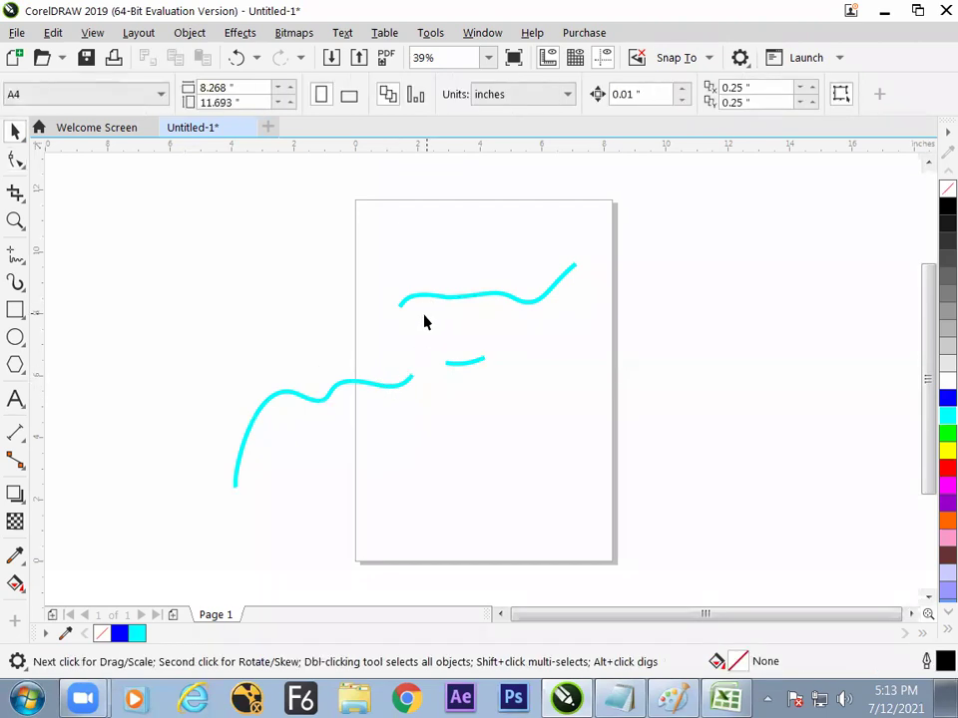
Select the three separate cyan curves and combine them into one object.
left_click_drag(145, 183, 611, 564)
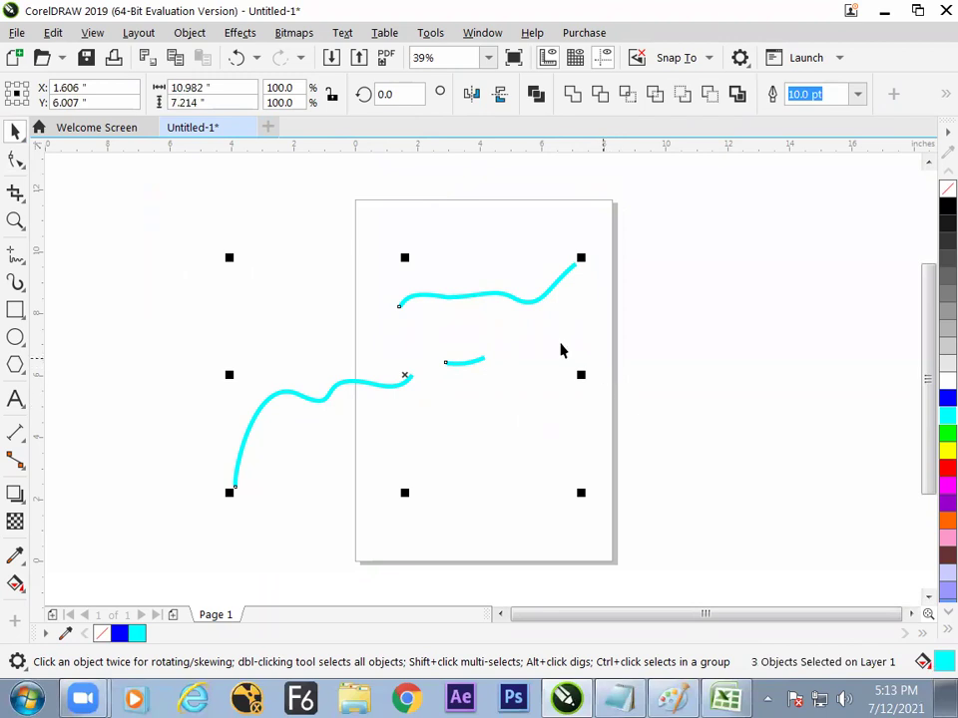
left_click(200, 36)
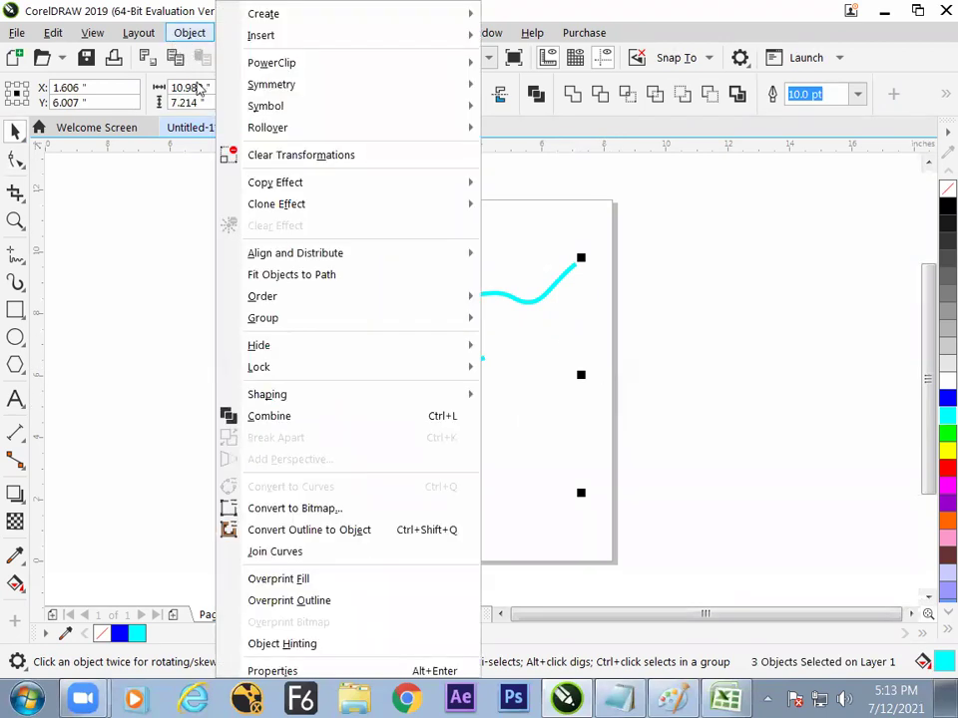
left_click(277, 416)
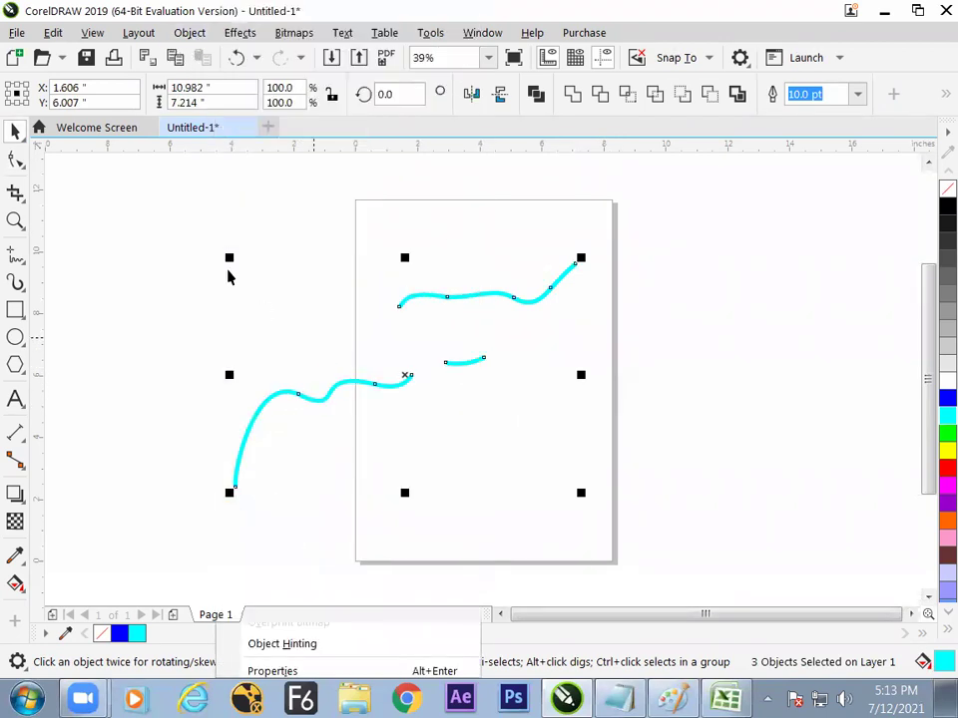
With the Shape tool, connect the facing end nodes of the upper and long lower curves by a straight segment, and deselect the object.
left_click(15, 159)
left_click_drag(379, 291, 423, 393)
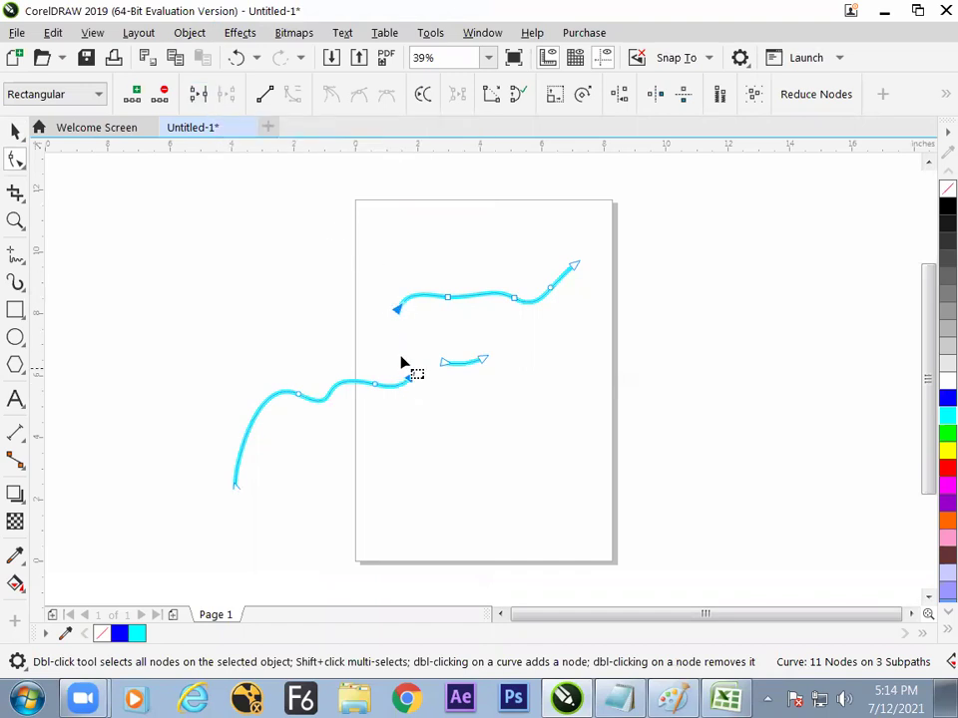
left_click(408, 376)
left_click(396, 308, "shift")
left_click(489, 100)
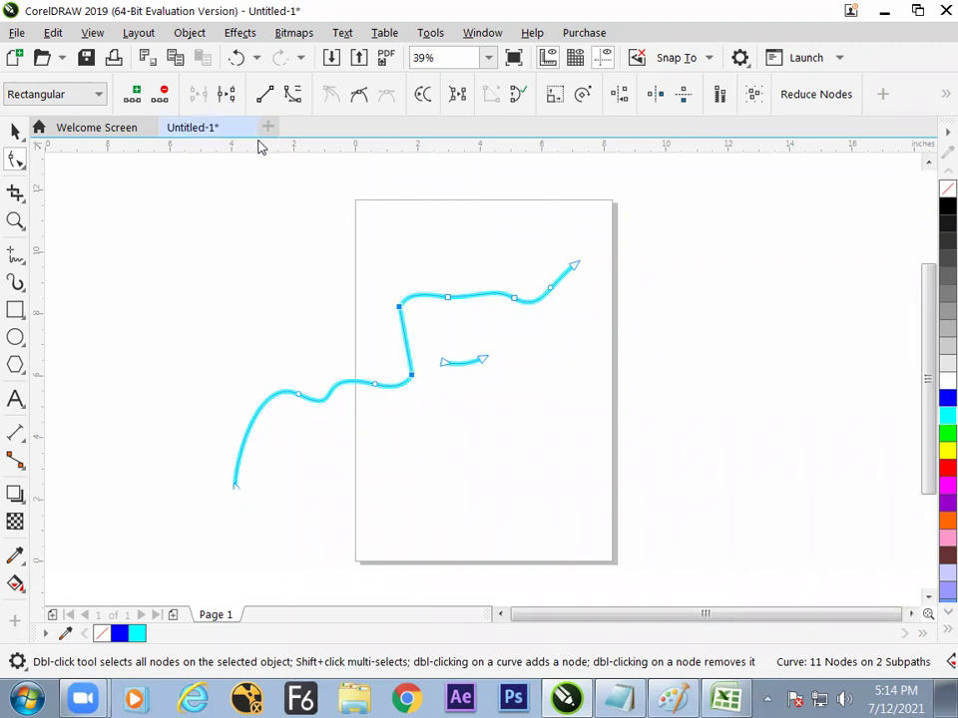
left_click(15, 130)
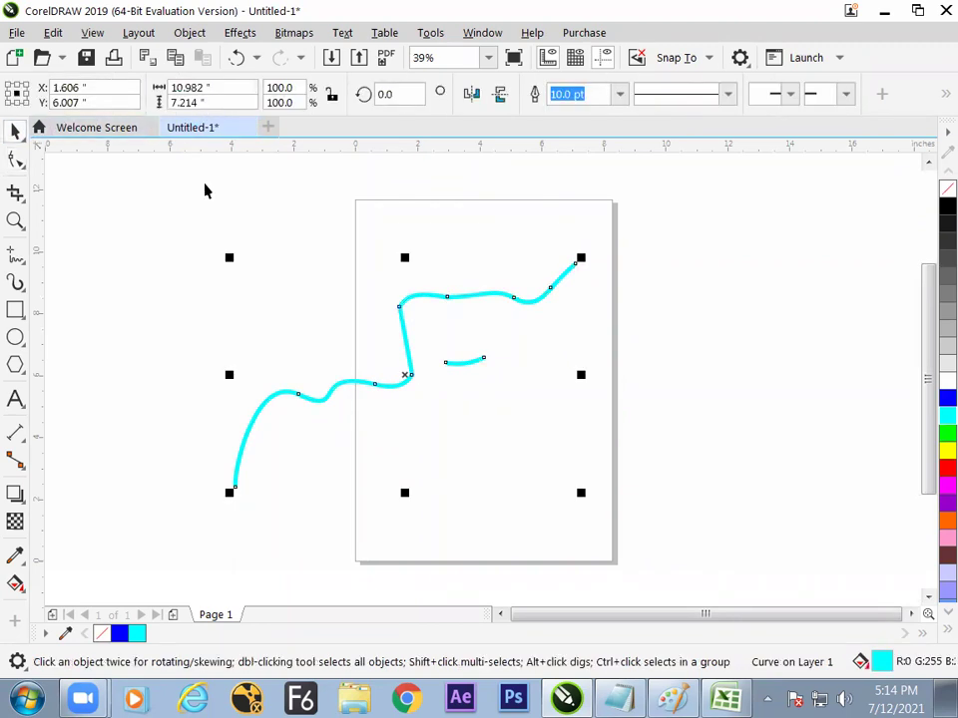
left_click(266, 333)
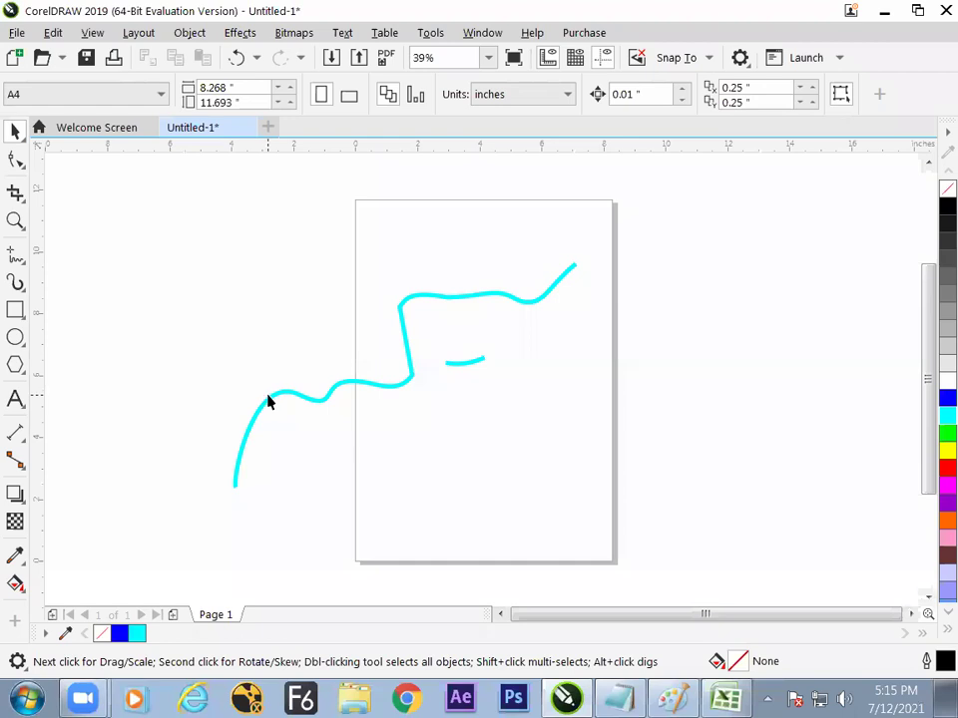
Switch to Paint, write Ctrl+L beneath the word Combine, and draw a box around it.
left_click(671, 698)
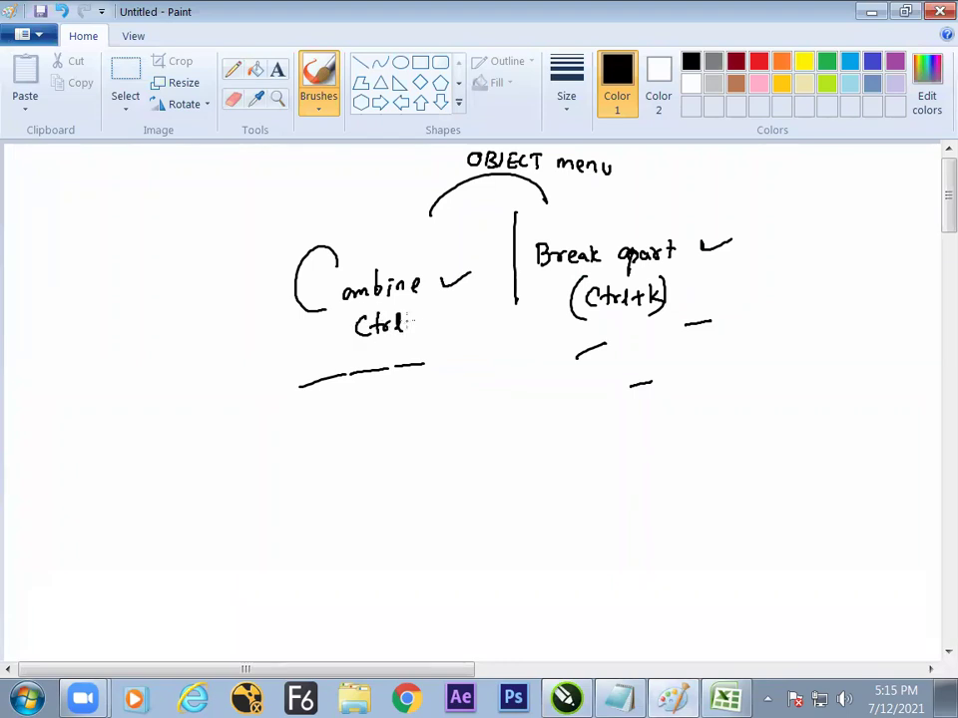
mouse_move(354, 311)
left_mouse_down()
mouse_move(449, 323)
mouse_move(350, 343)
left_mouse_up()
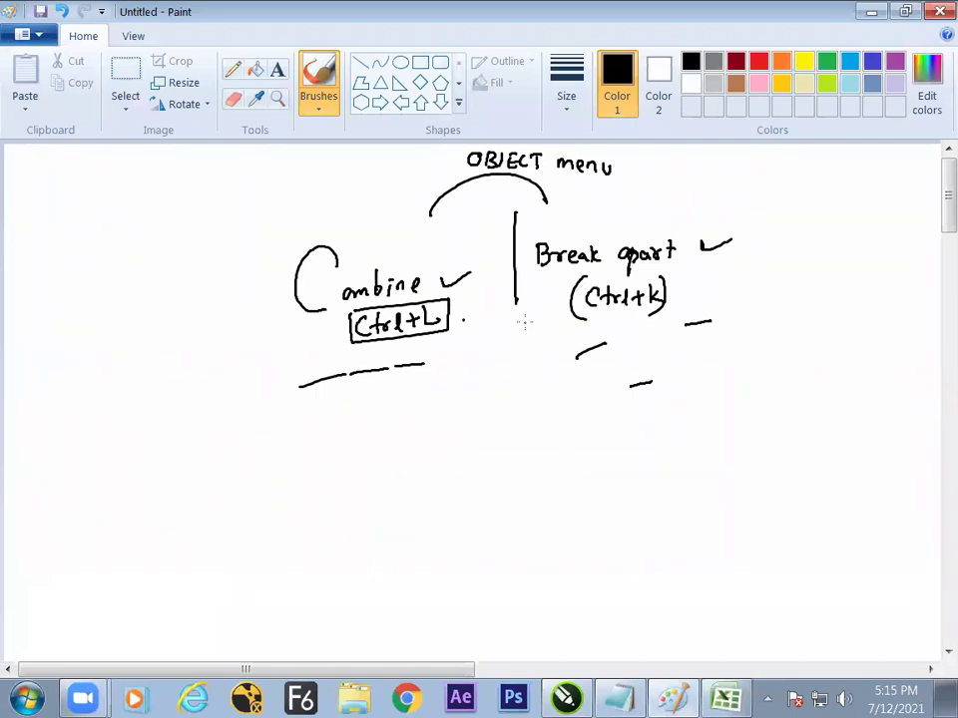
Switch back to CorelDRAW and delete everything on the page.
key("alt+Tab")
key("ctrl+a")
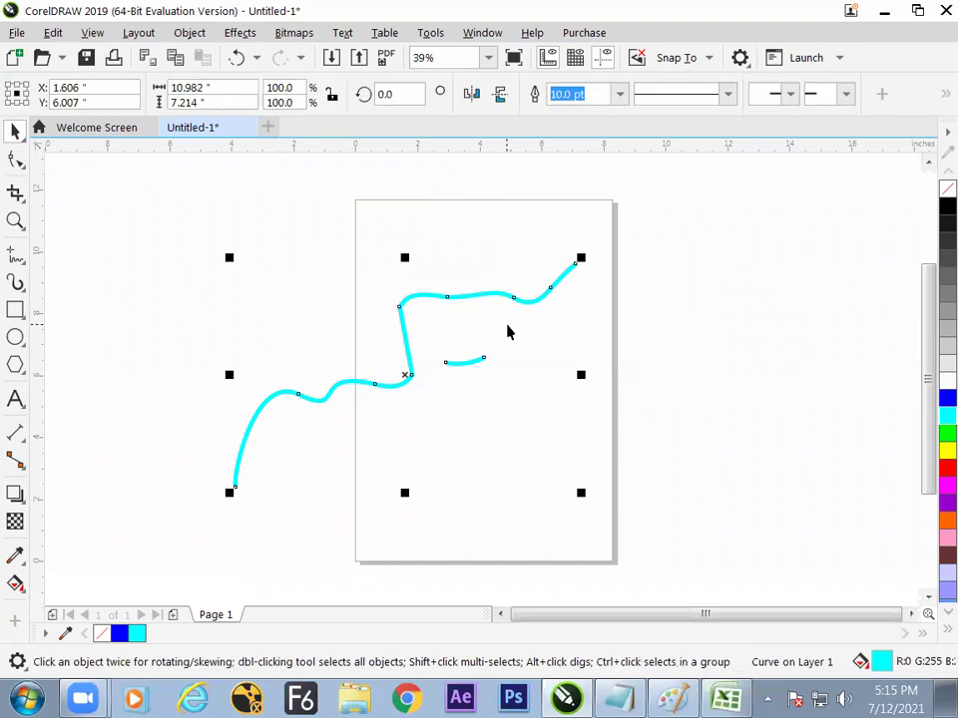
key("Delete")
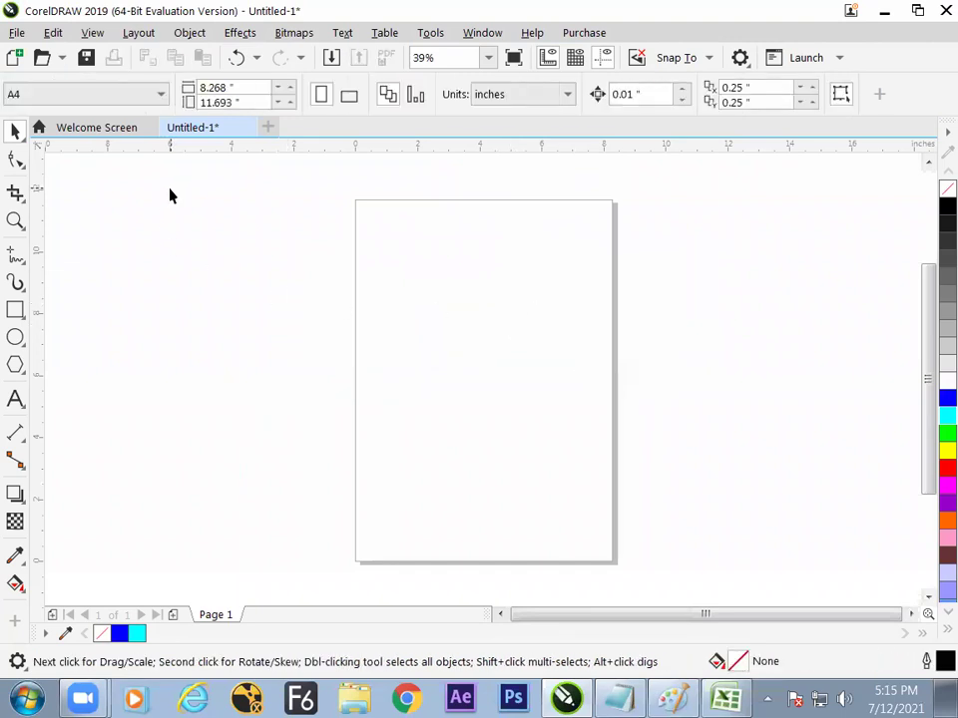
Draw a straight horizontal line about 6.7 inches long across the upper part of the page with the Freehand tool.
key("F5")
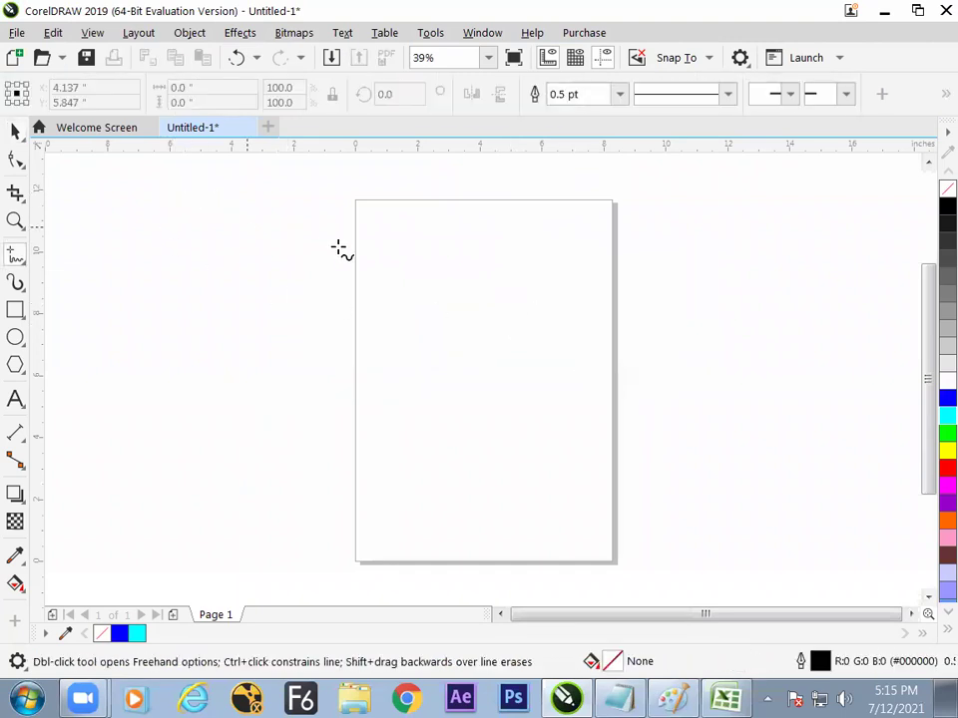
left_click(370, 297)
left_click(578, 299, "ctrl")
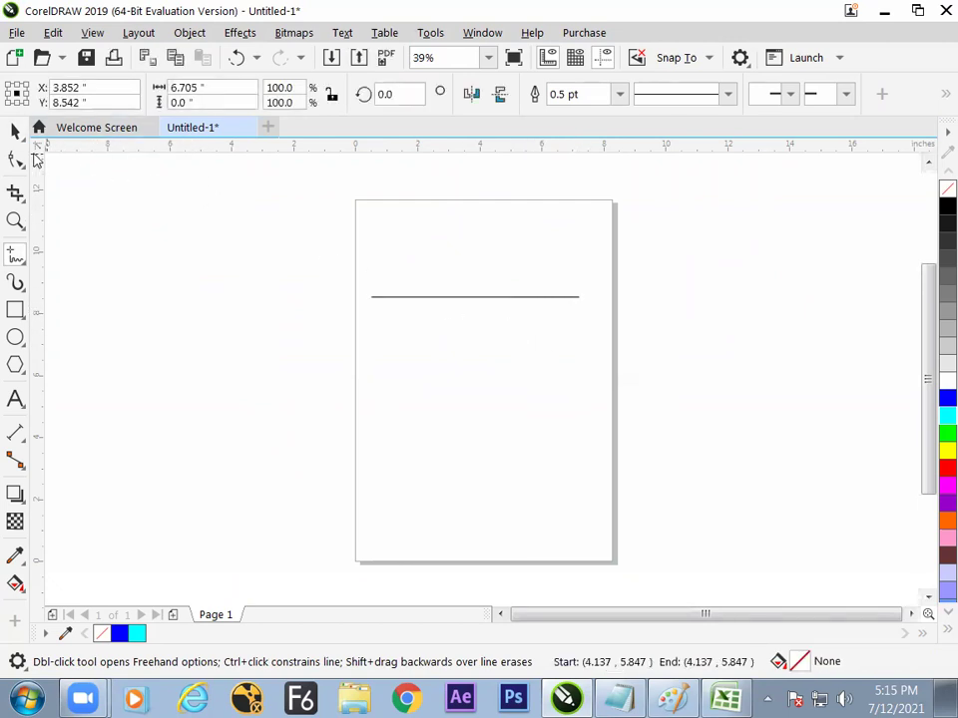
Add seven evenly spaced nodes between the line's two end nodes using the Shape tool.
left_click(16, 161)
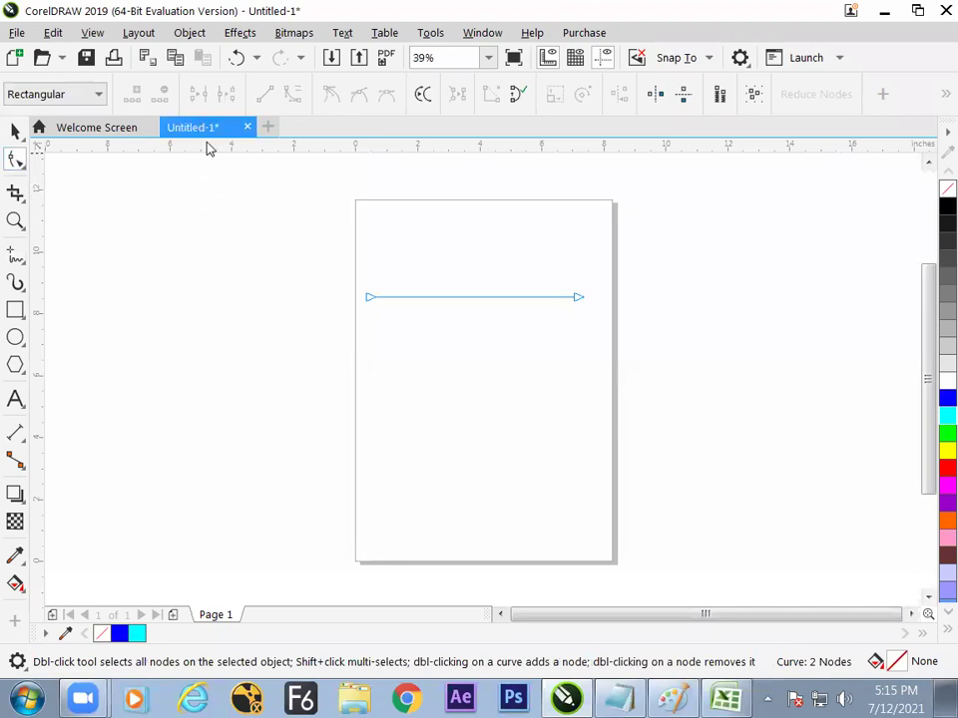
left_click_drag(264, 231, 546, 336)
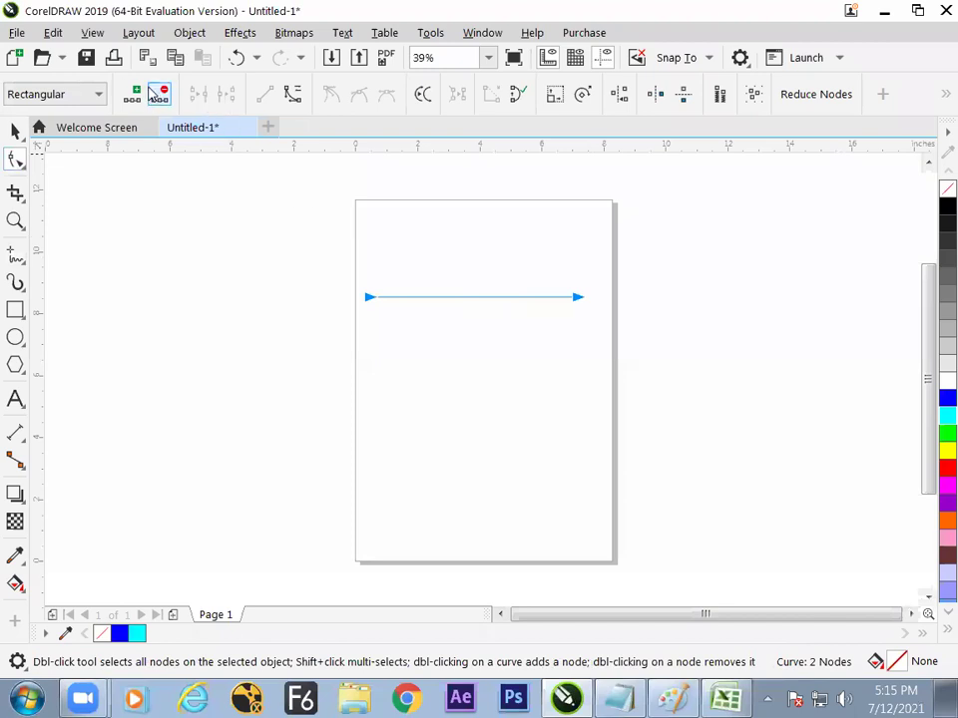
left_click(558, 354)
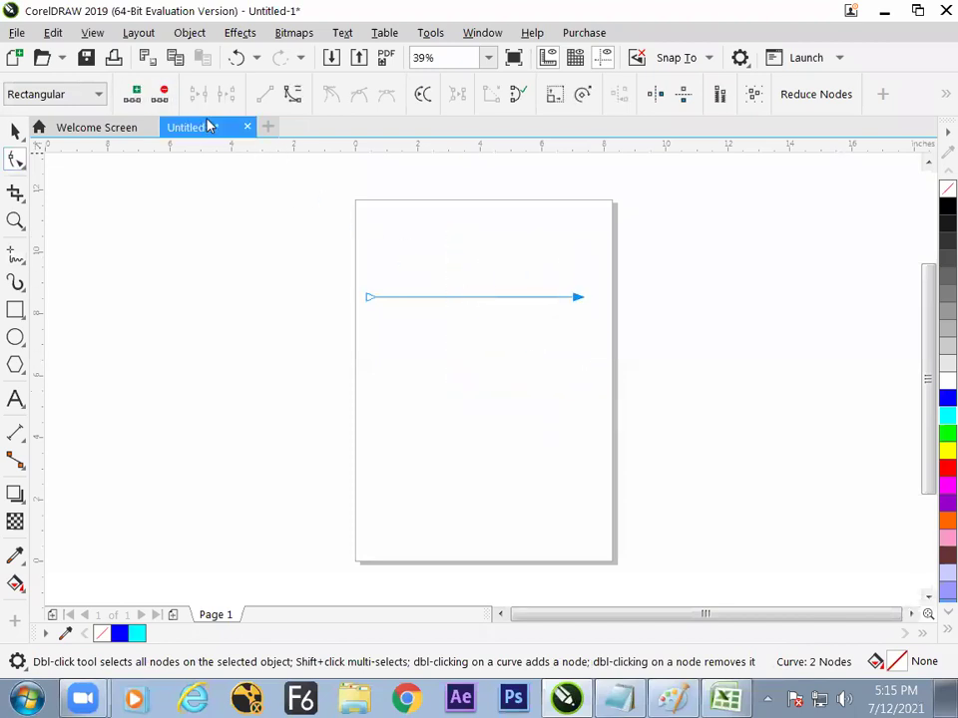
left_click(132, 96)
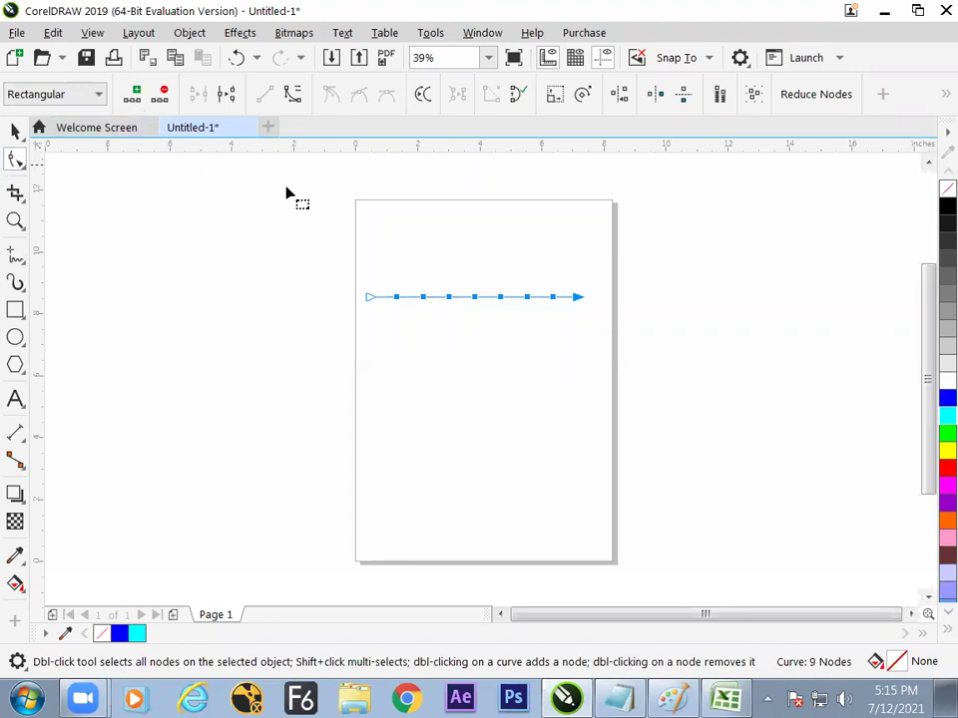
Break the line at its seven inner nodes, return to the Pick tool, and deselect the line.
left_click(363, 252)
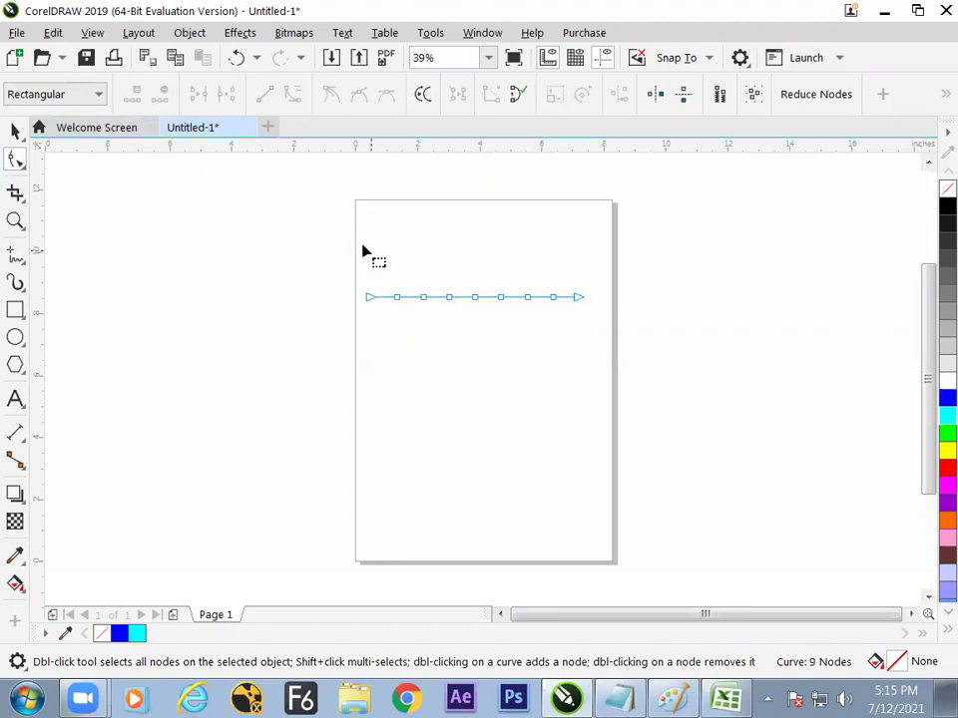
left_click_drag(434, 316, 563, 365)
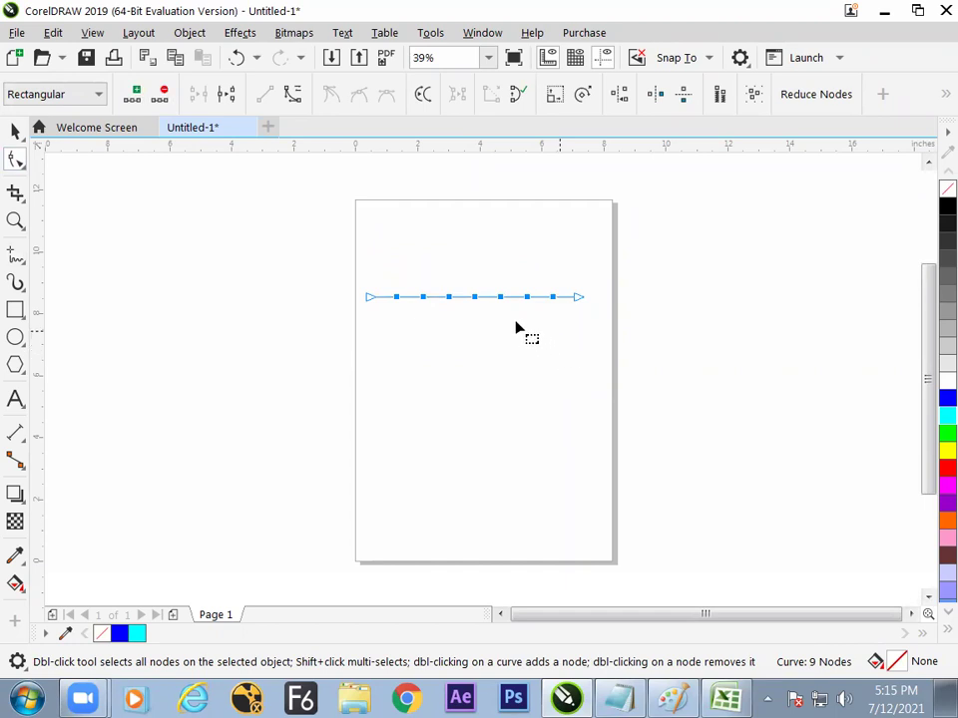
left_click(229, 98)
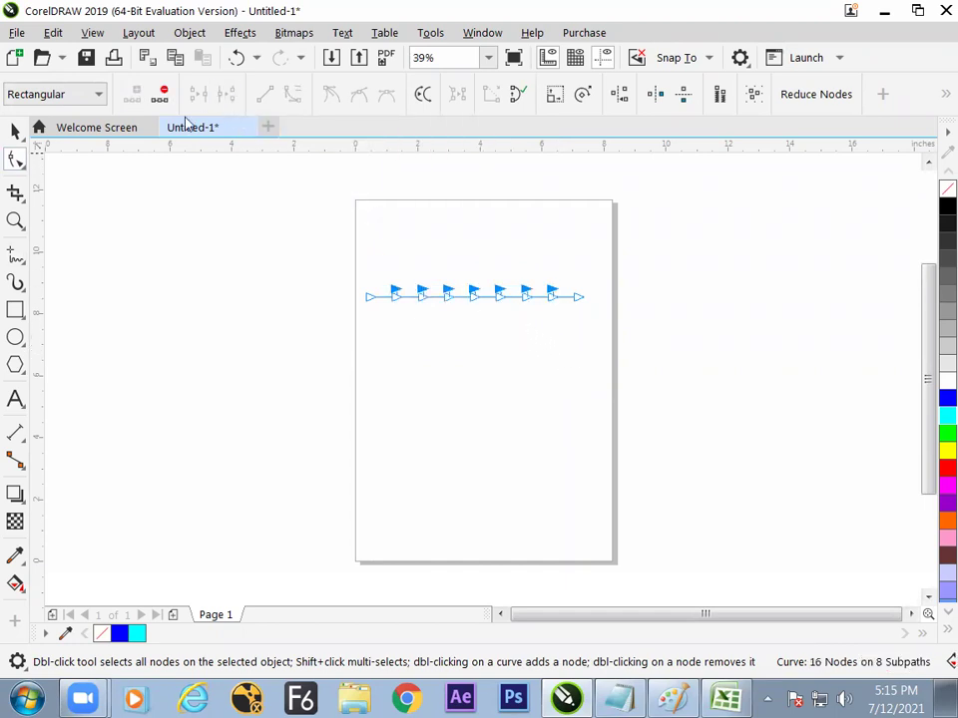
key("space")
left_click(406, 315)
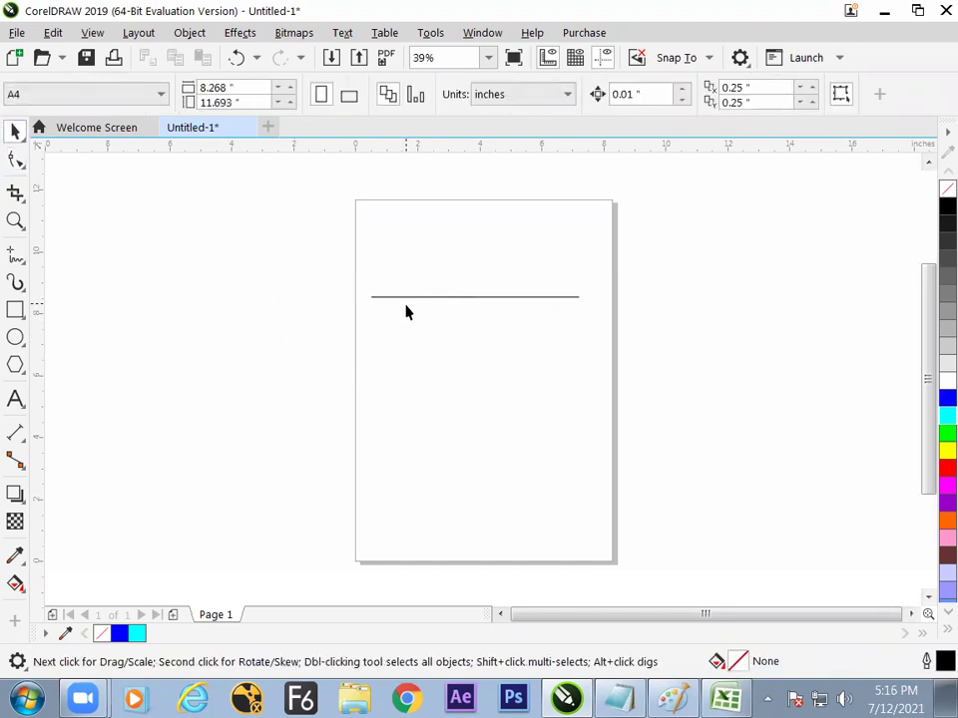
Break the line apart into separate segment objects and deselect them.
left_click(413, 299)
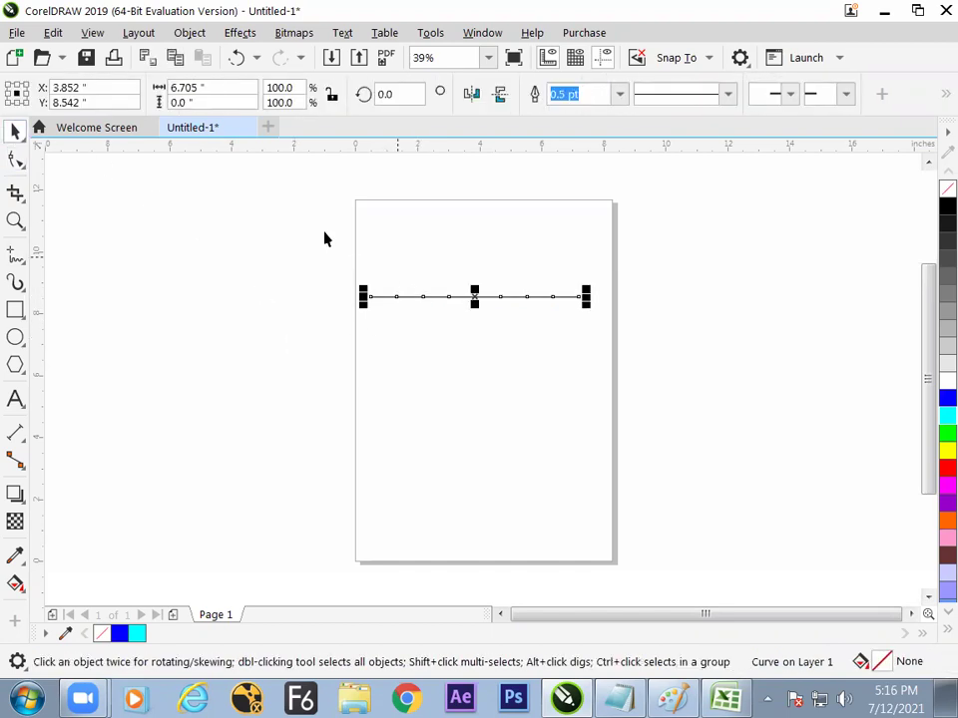
left_click(189, 33)
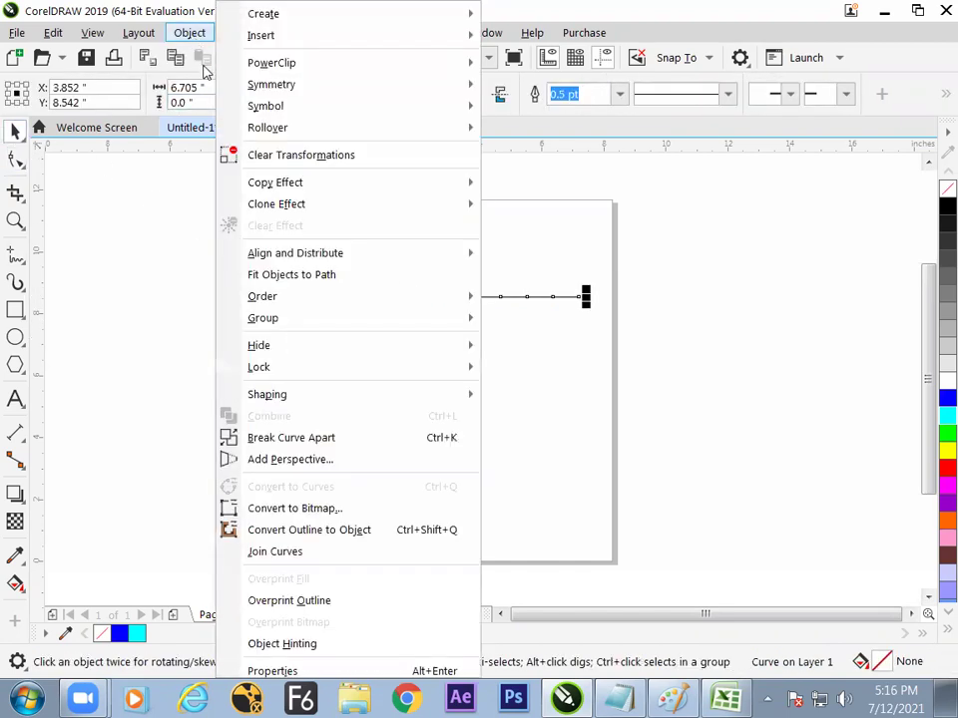
left_click(274, 439)
left_click(425, 352)
Move the second and sixth segments slightly down and the fourth and eighth slightly up to stagger the line.
left_click_drag(409, 300, 414, 325)
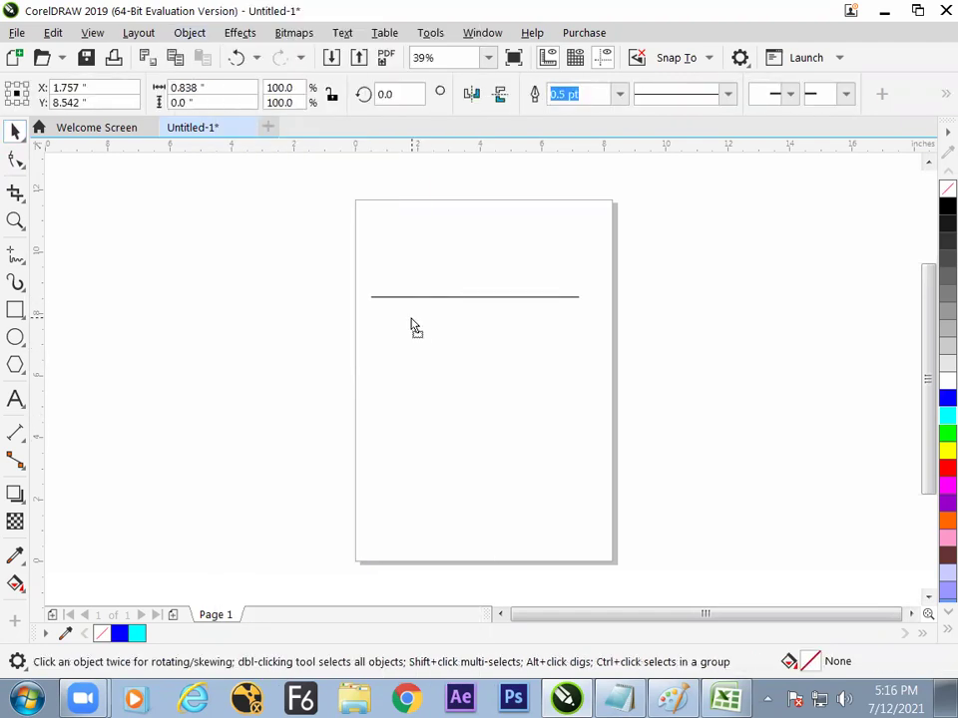
left_click(454, 296)
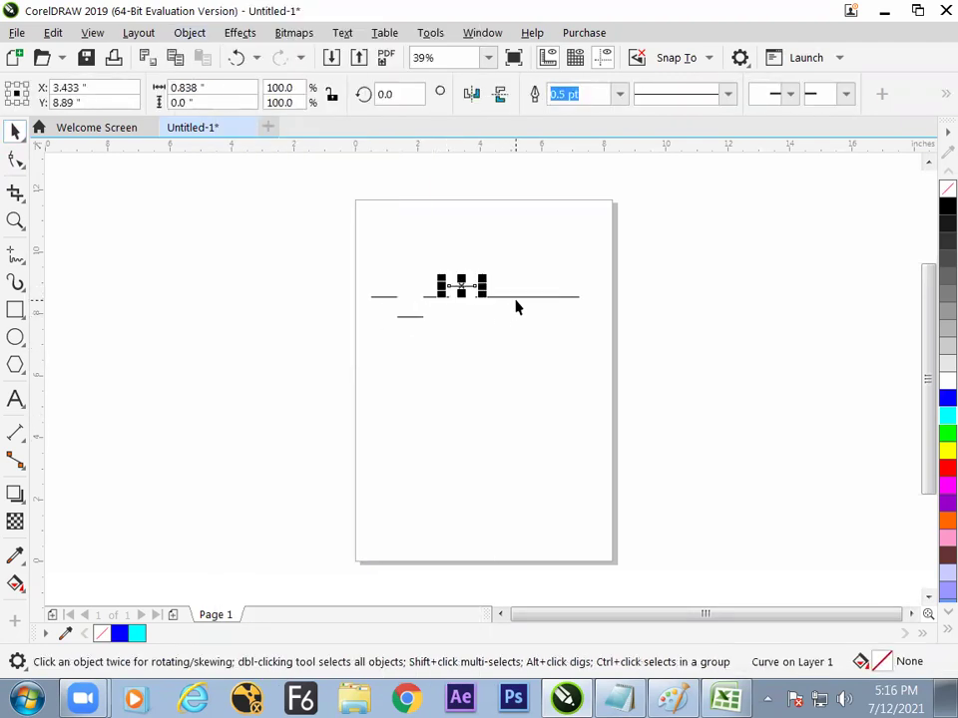
left_click_drag(515, 299, 515, 318)
left_click_drag(570, 297, 570, 282)
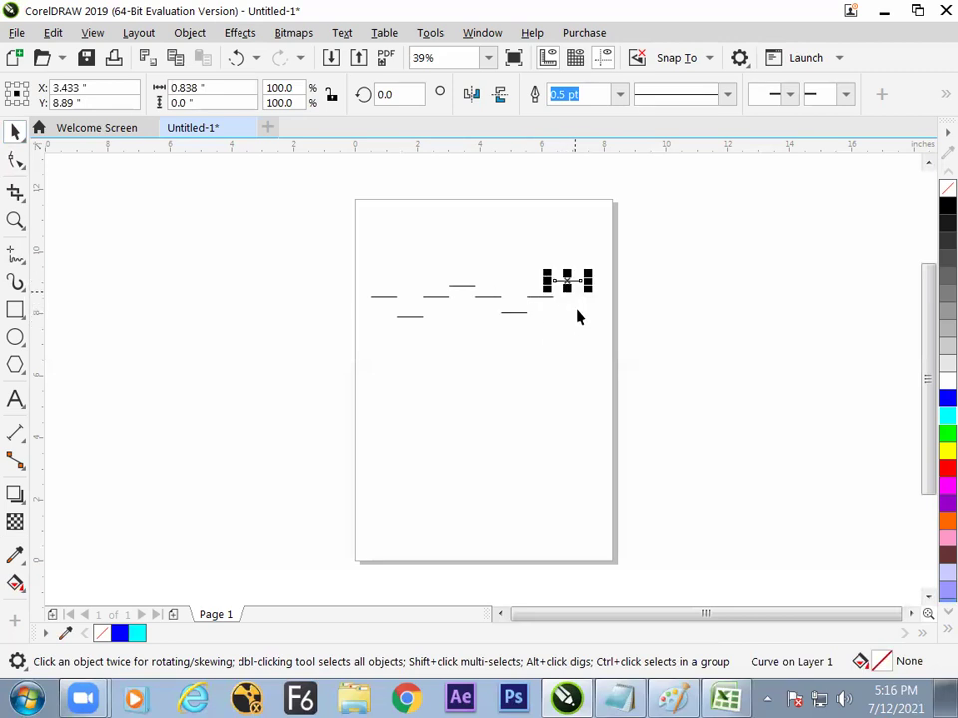
left_click(462, 393)
Select all eight staggered segments and combine them into one object.
left_click_drag(343, 185, 590, 383)
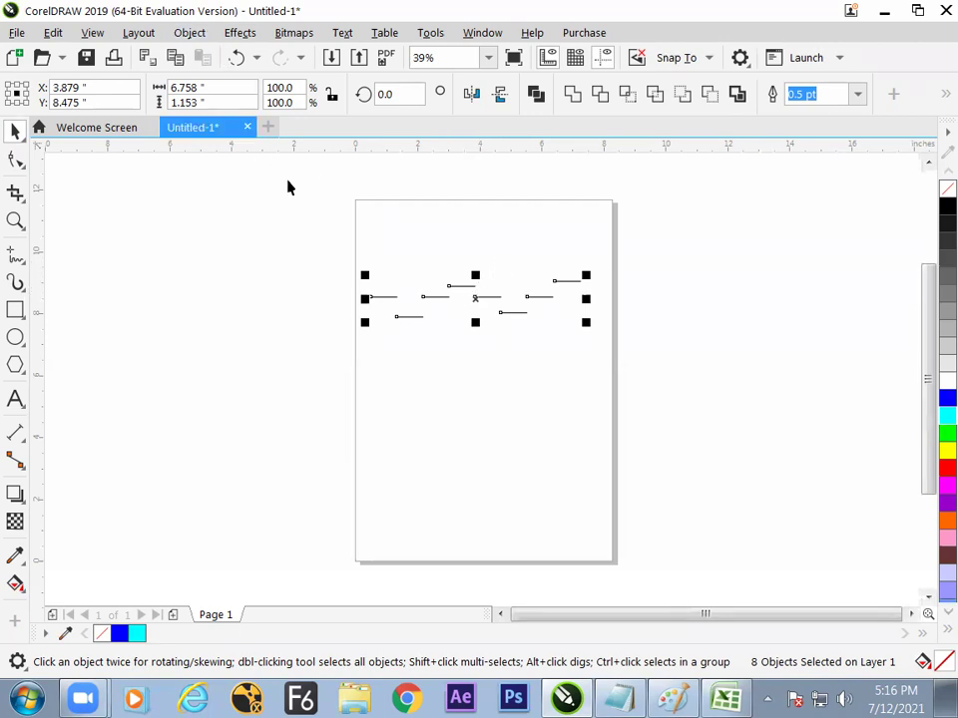
left_click(190, 32)
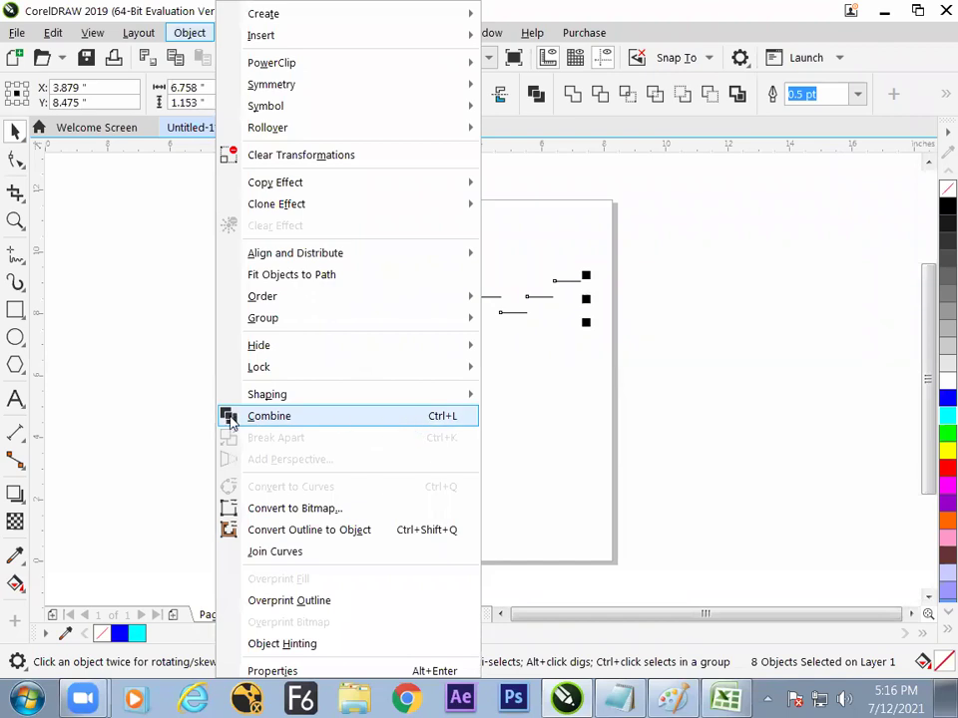
left_click(111, 214)
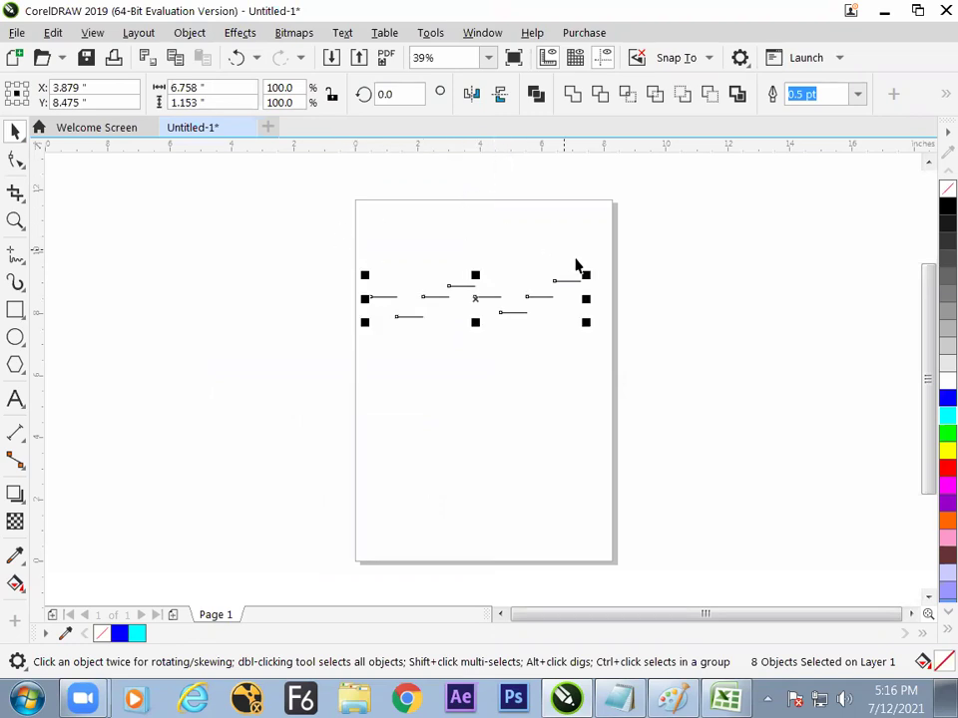
left_click(537, 95)
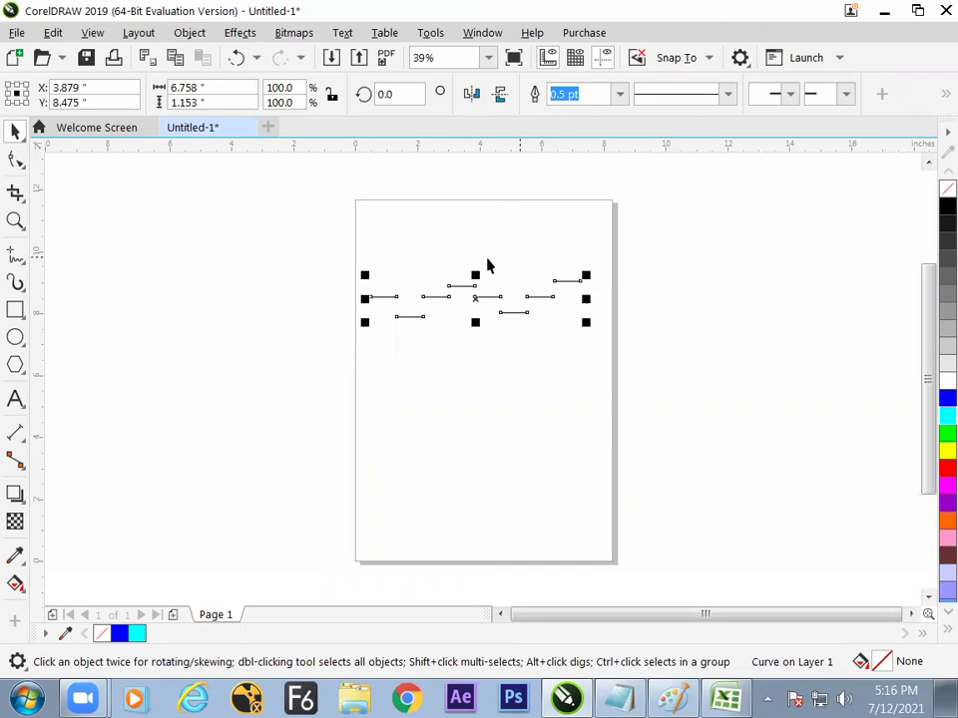
Move the combined segments as one object to about X 3.64, Y 8.85 inches.
left_click(440, 308)
left_click_drag(443, 305, 461, 280)
left_click(460, 316)
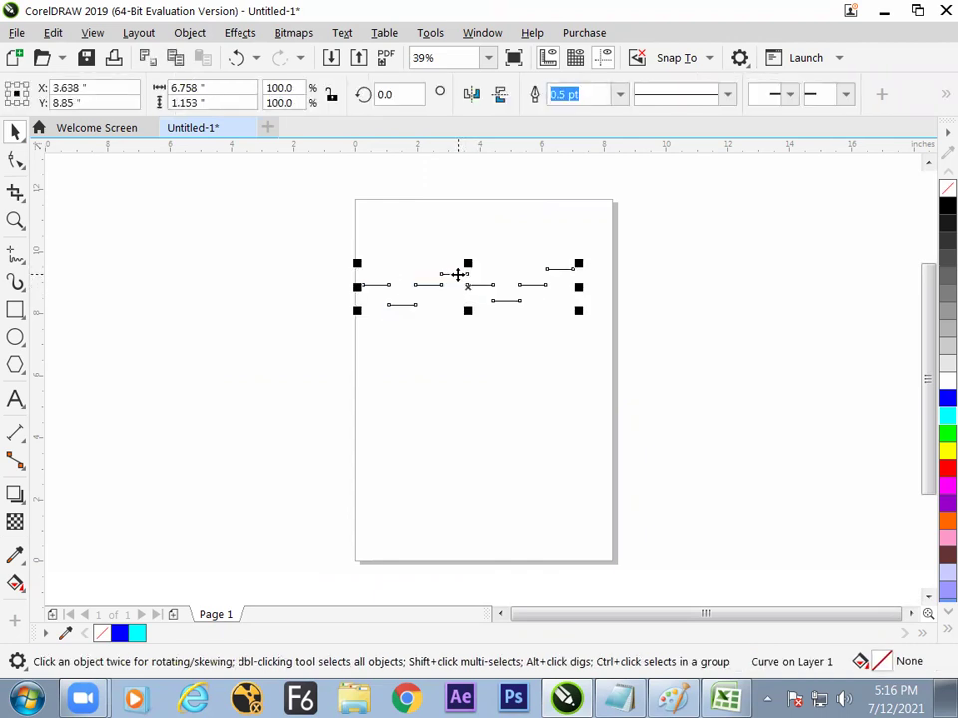
Connect the facing end nodes of the first four staggered segments pair by pair with Extend Curve to Close.
left_click(15, 160)
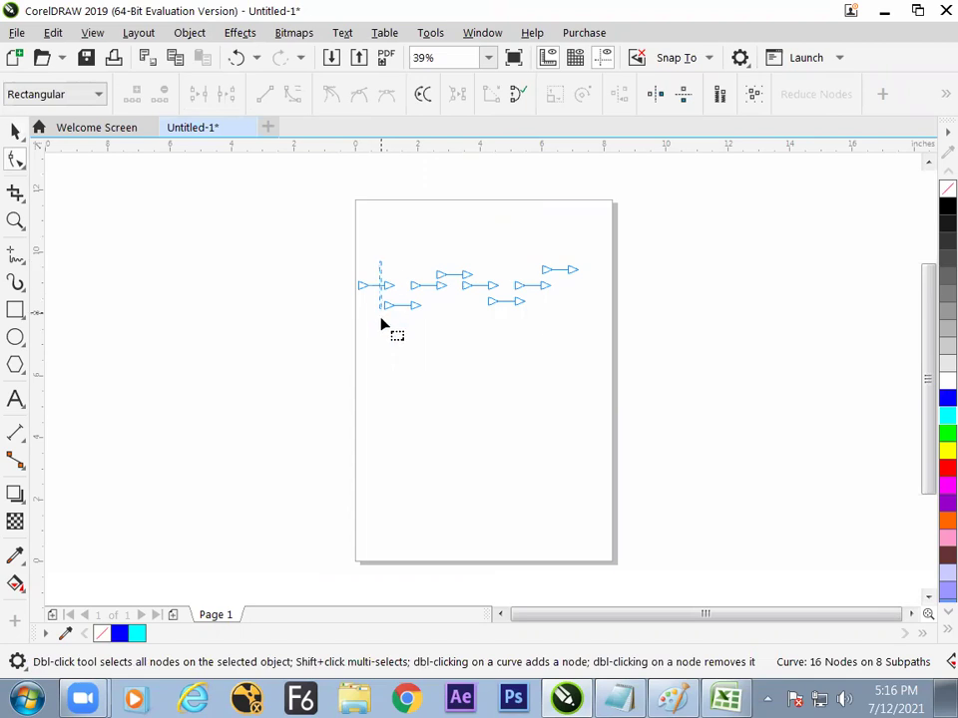
left_click_drag(392, 337, 393, 337)
left_click(491, 93)
left_click_drag(417, 312, 417, 313)
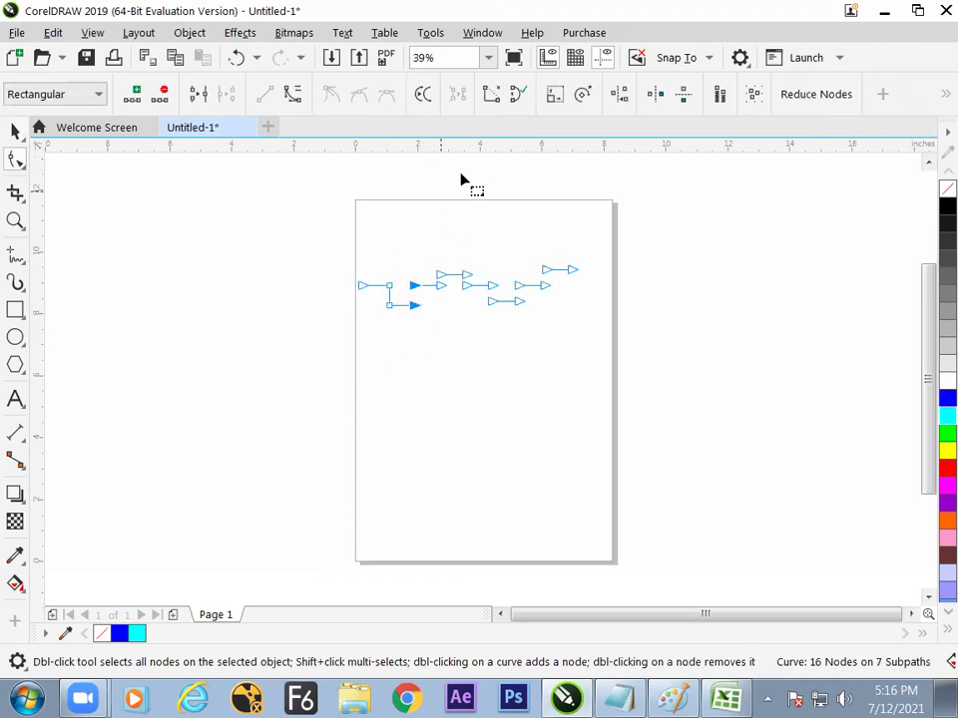
left_click(491, 94)
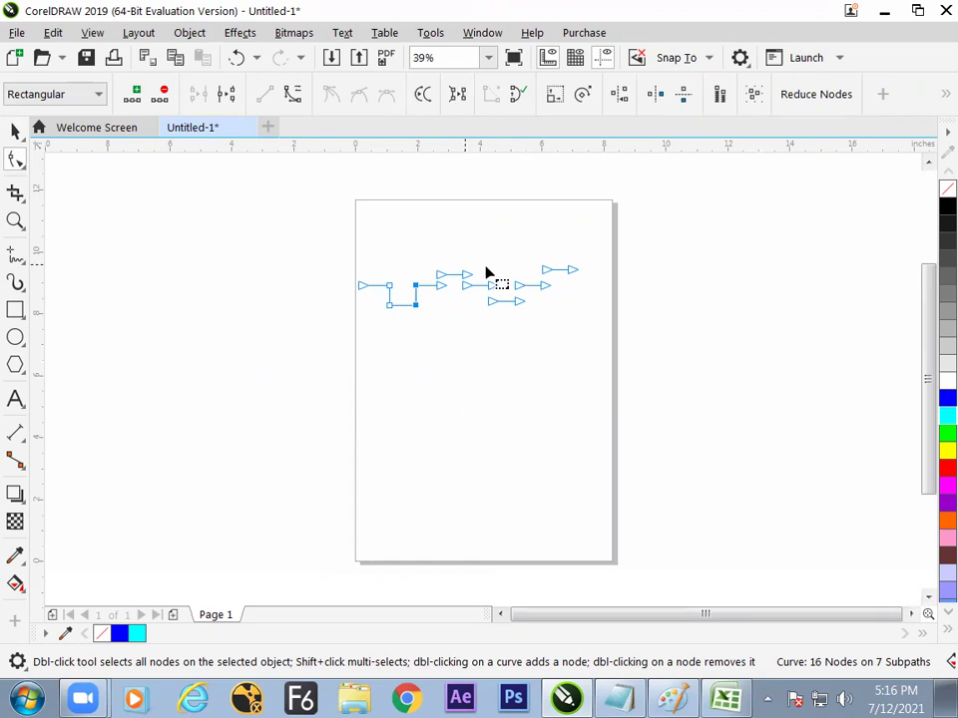
left_click_drag(439, 243, 443, 313)
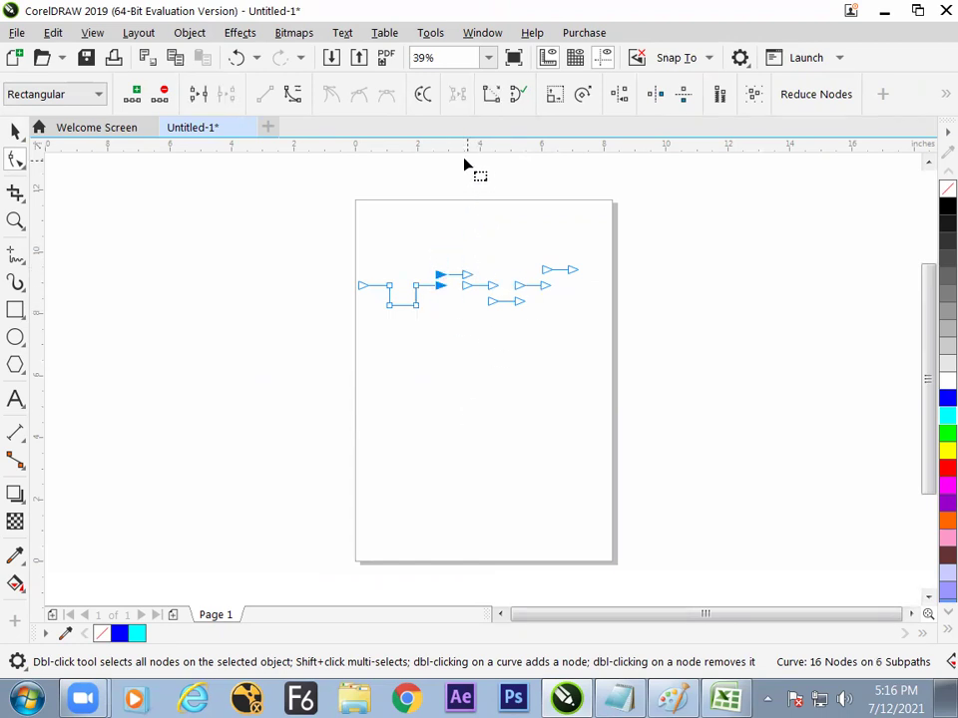
left_click(492, 95)
Connect the facing end nodes of the fourth through eighth segments with Extend Curve to Close to form one continuous stepped line.
left_click_drag(458, 253, 466, 310)
left_click(491, 95)
left_click_drag(494, 260, 505, 337)
left_click_drag(514, 280, 536, 191)
left_click(492, 95)
left_click(492, 95)
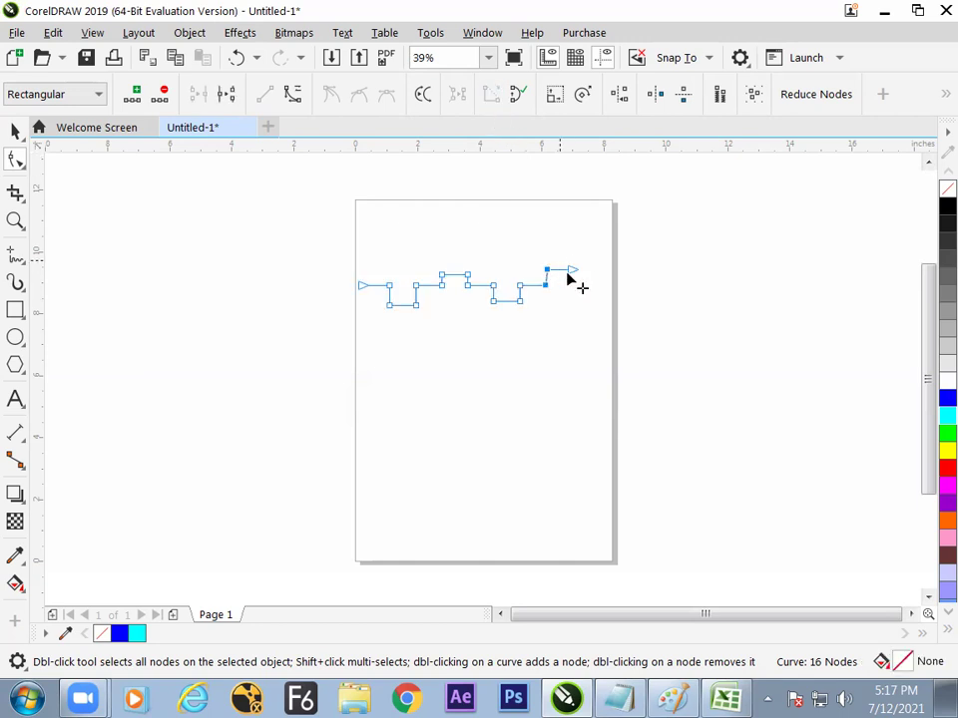
left_click(576, 285)
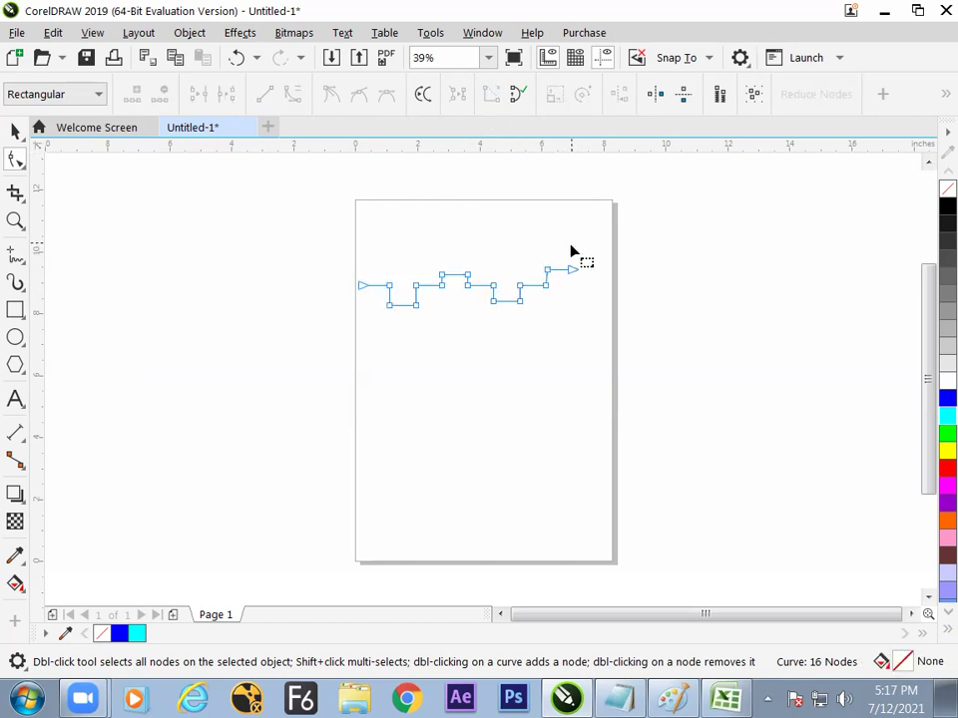
Select the stepped line as a whole object to check that it is one curve, and deselect it.
key("space")
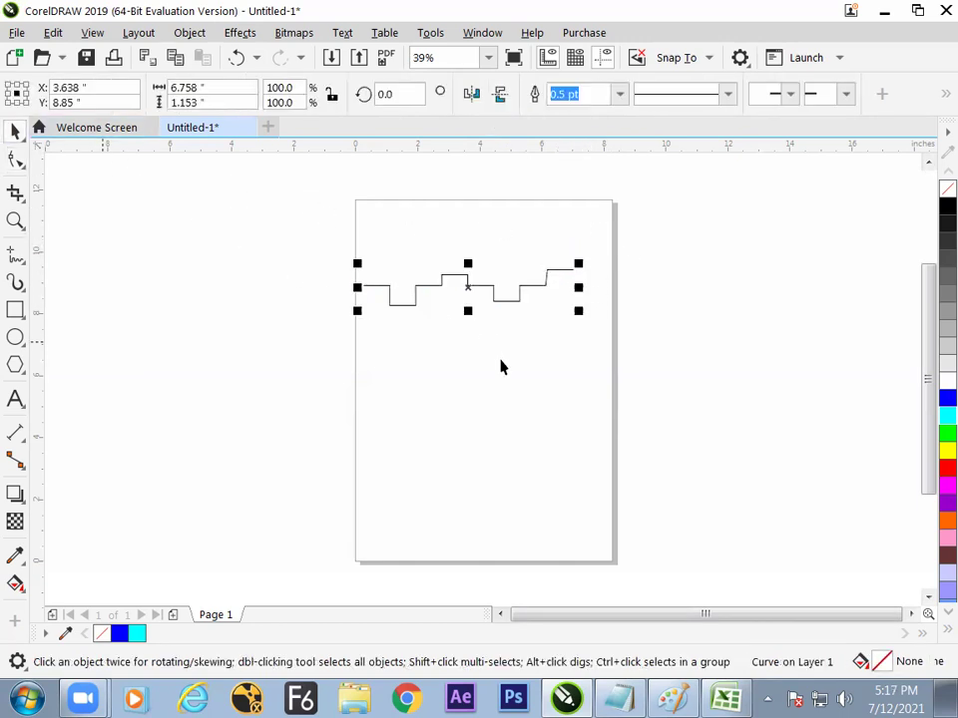
key("Escape")
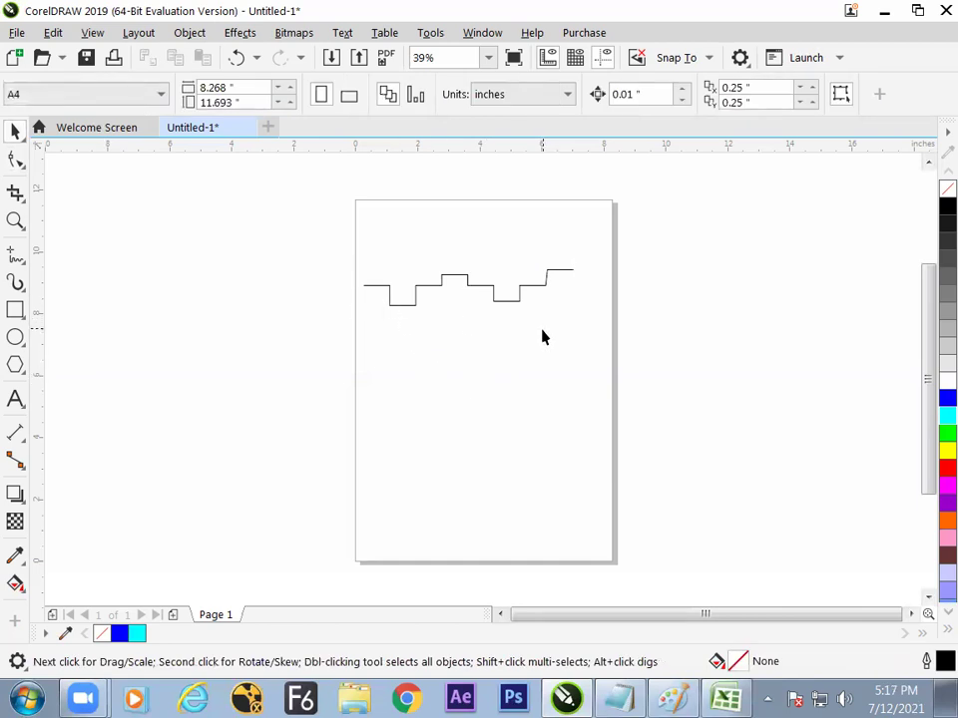
left_click(495, 288)
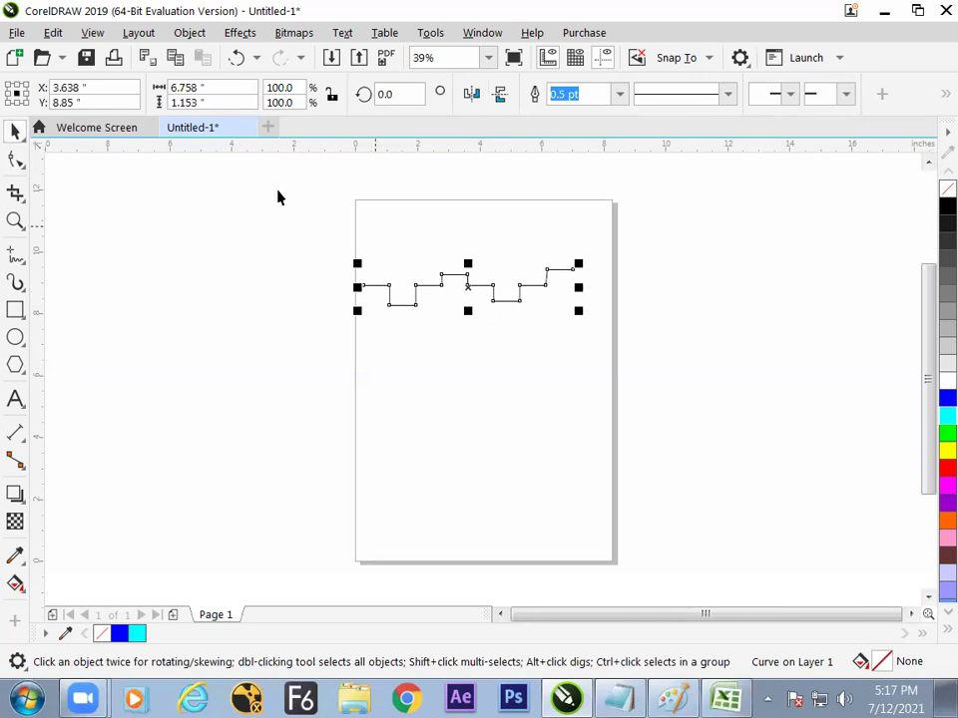
mouse_move(335, 258)
left_mouse_down()
mouse_move(378, 309)
mouse_move(332, 261)
left_mouse_up()
Move the stepped line's first and last end nodes upward with the Shape tool, raising the last one about 0.86 inches.
left_click(15, 160)
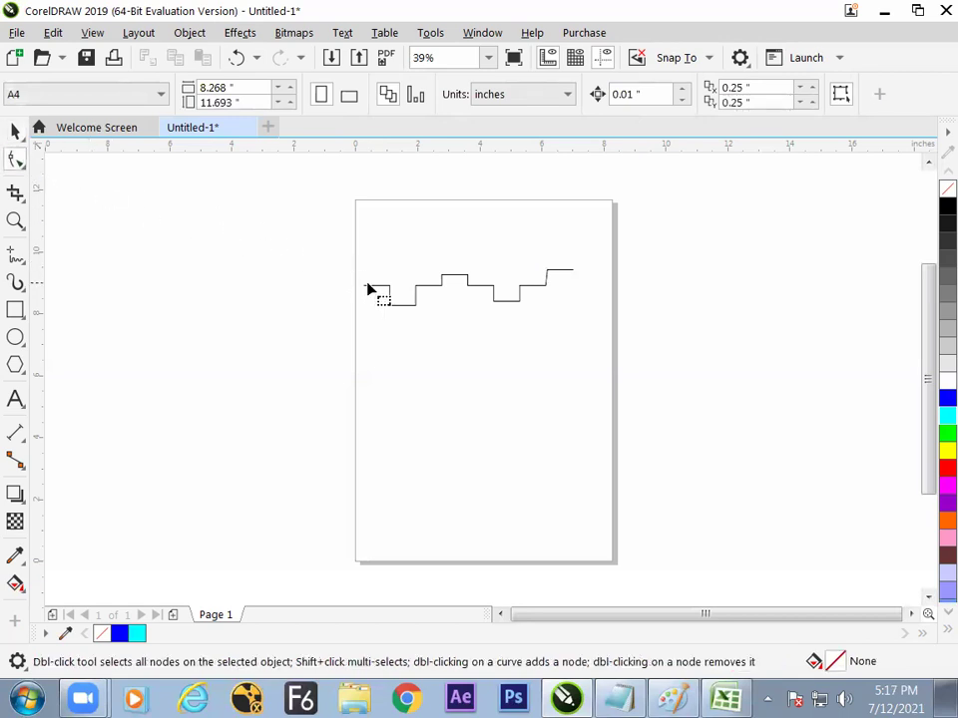
left_click(369, 291)
left_click_drag(365, 287, 385, 221)
left_click_drag(572, 267, 568, 241)
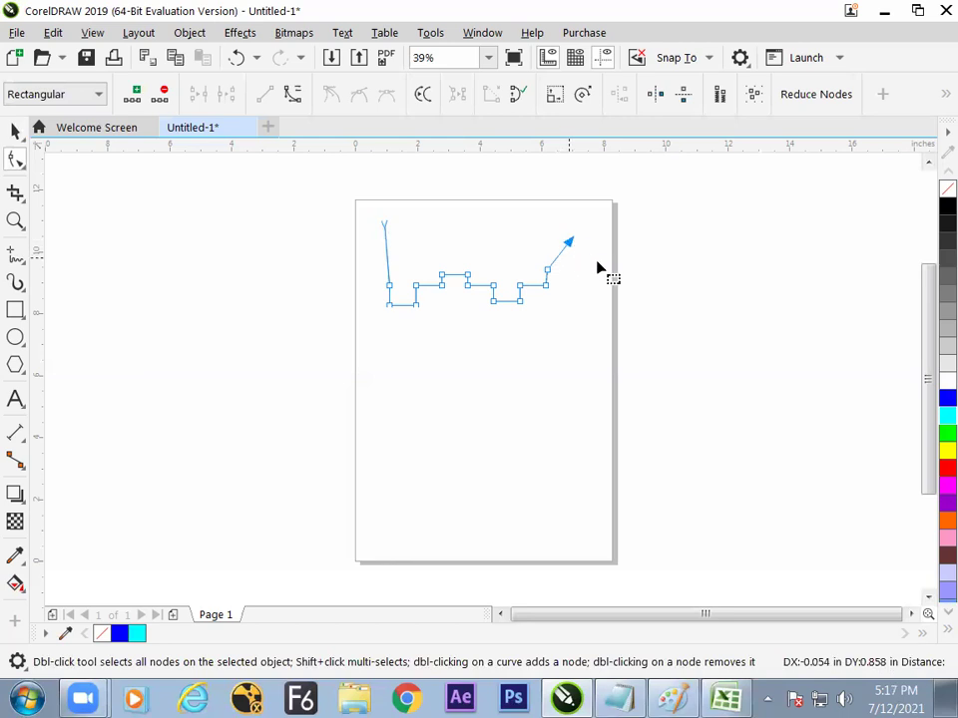
Close the open curve with Close Curve and move the closed shape to about X 3.26, Y 8.45 inches.
left_click(17, 133)
left_click(451, 297)
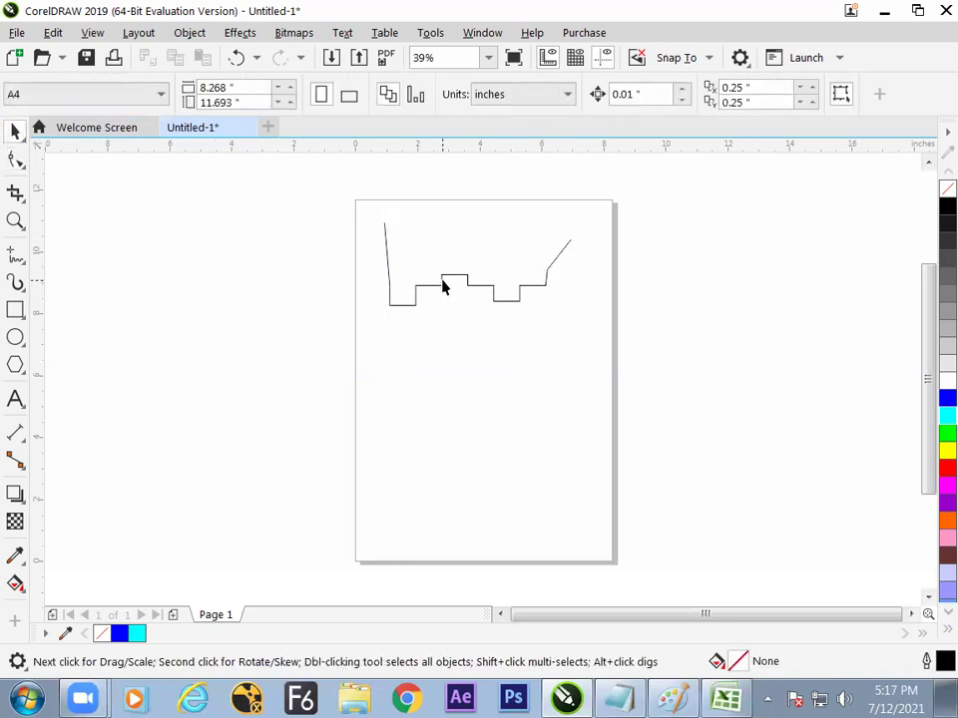
left_click(443, 286)
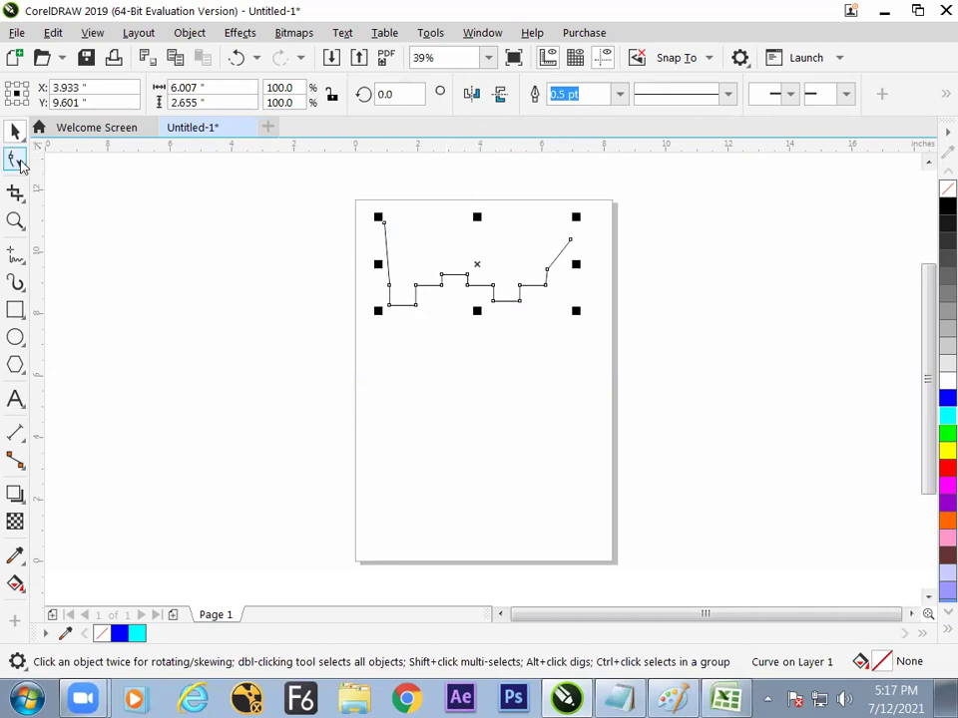
left_click(17, 161)
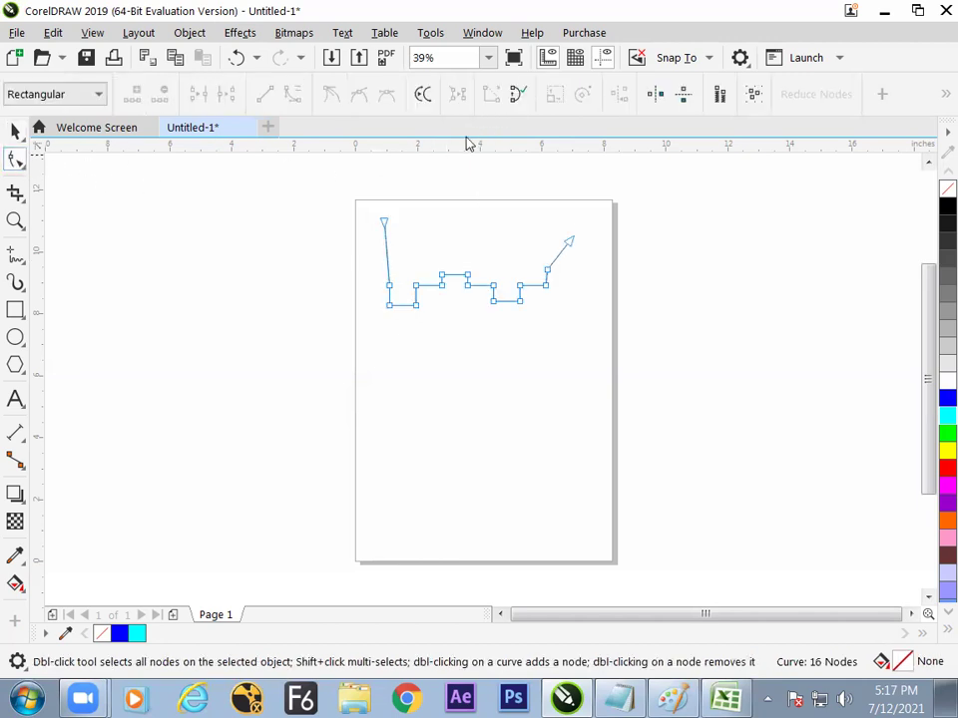
left_click(516, 104)
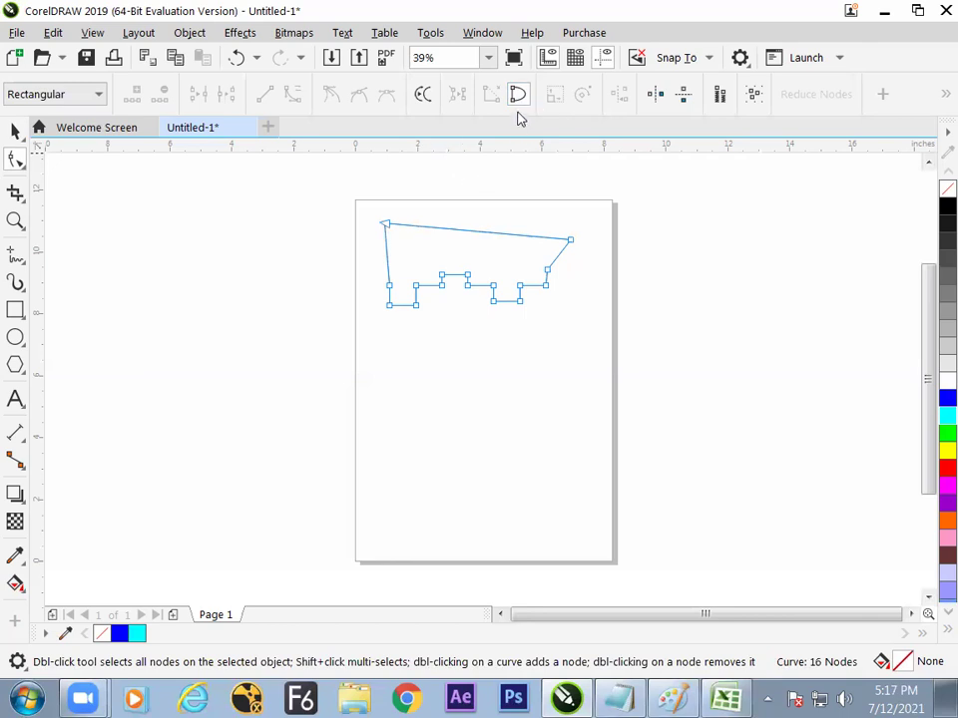
left_click(15, 131)
left_click_drag(481, 266, 453, 316)
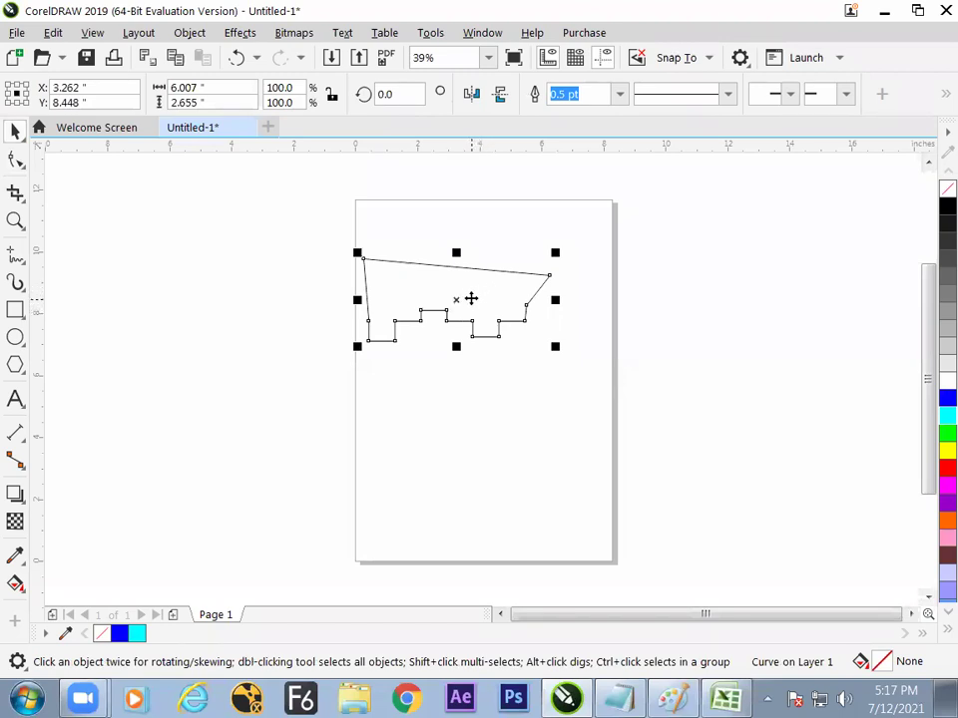
Move two nodes at the closed shape's lower-left notch and convert the segment between them to a bent curve.
left_click(15, 160)
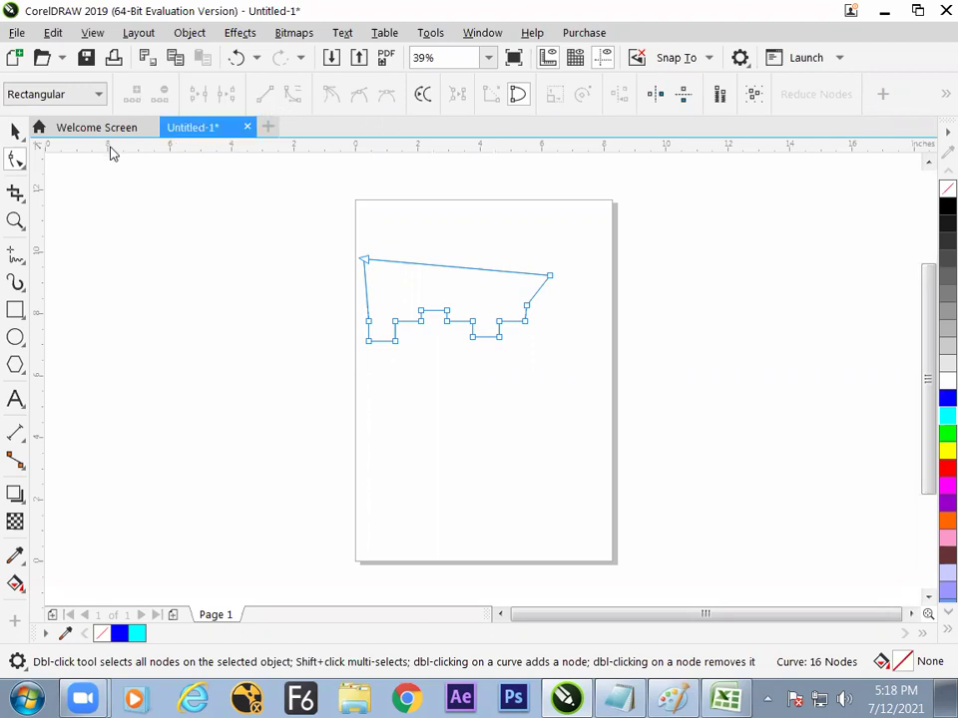
left_click(15, 130)
key("F10")
left_click_drag(397, 339, 415, 355)
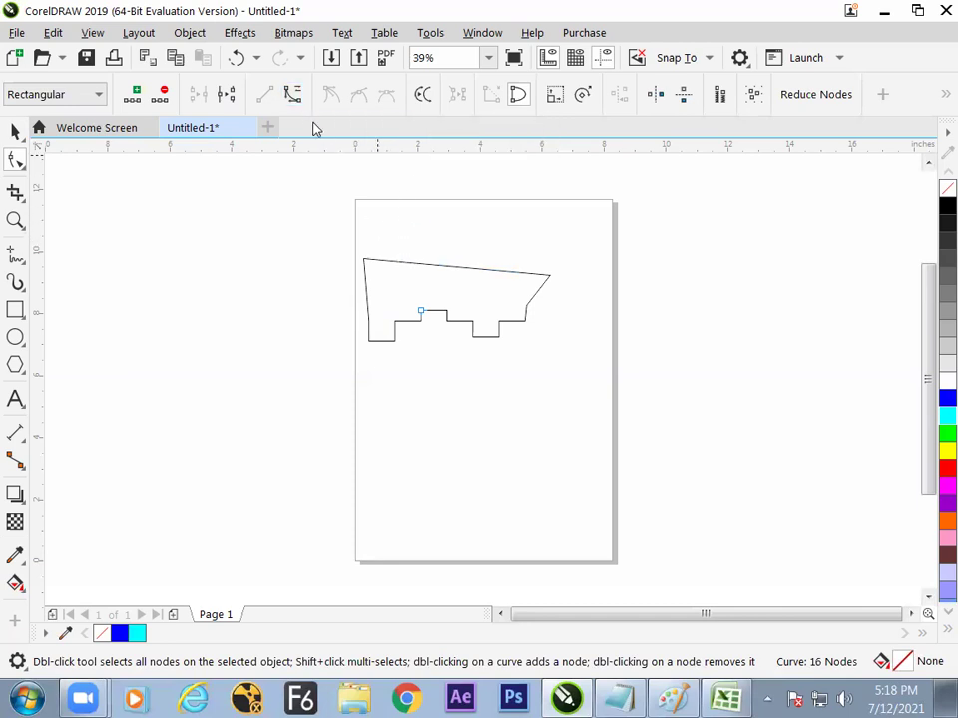
left_click(293, 96)
left_click(395, 323)
mouse_move(395, 325)
left_mouse_down()
mouse_move(409, 299)
mouse_move(421, 299)
mouse_move(408, 318)
mouse_move(380, 324)
mouse_move(406, 269)
mouse_move(389, 269)
mouse_move(393, 346)
mouse_move(316, 374)
mouse_move(397, 284)
mouse_move(383, 260)
mouse_move(374, 352)
left_mouse_up()
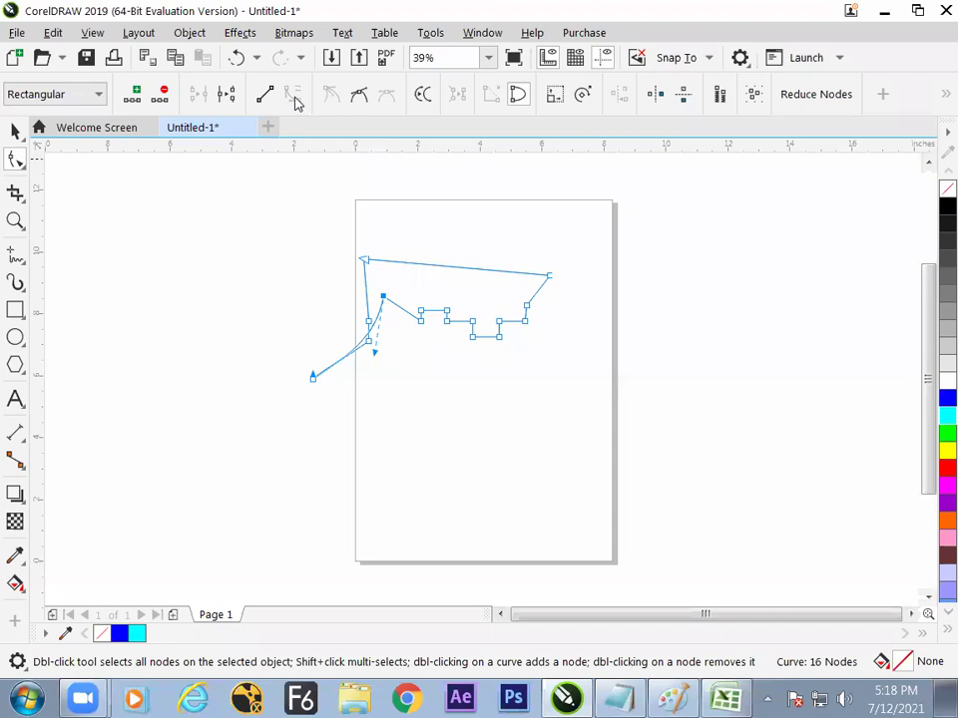
left_click(252, 211)
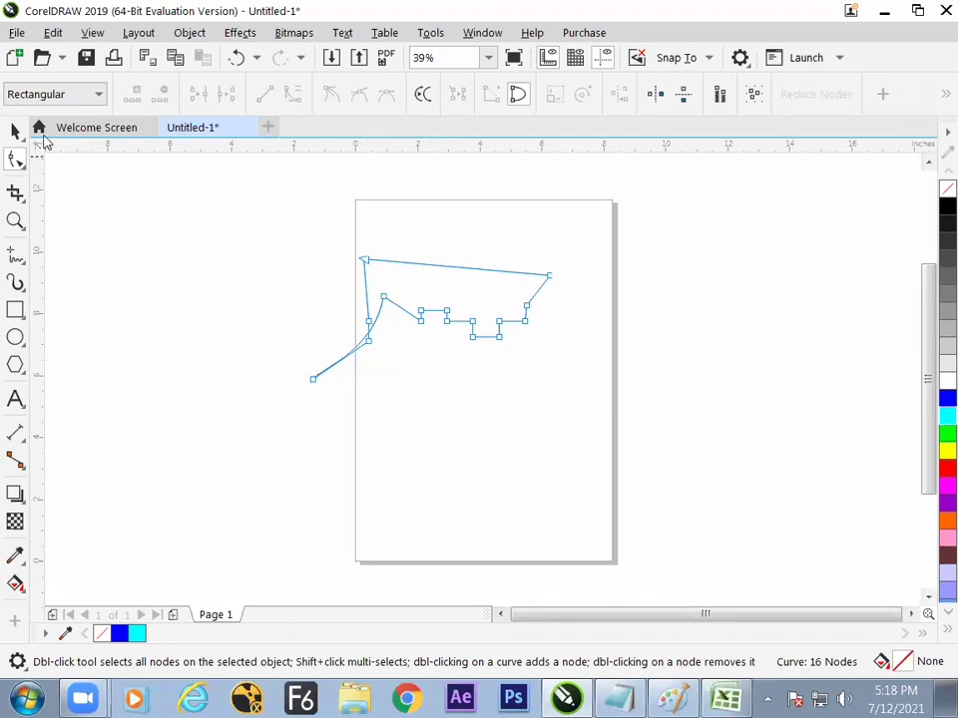
Delete the reshaped curve and draw a horizontal line about 3.73 inches long near the page's upper edge with the Freehand tool.
key("space")
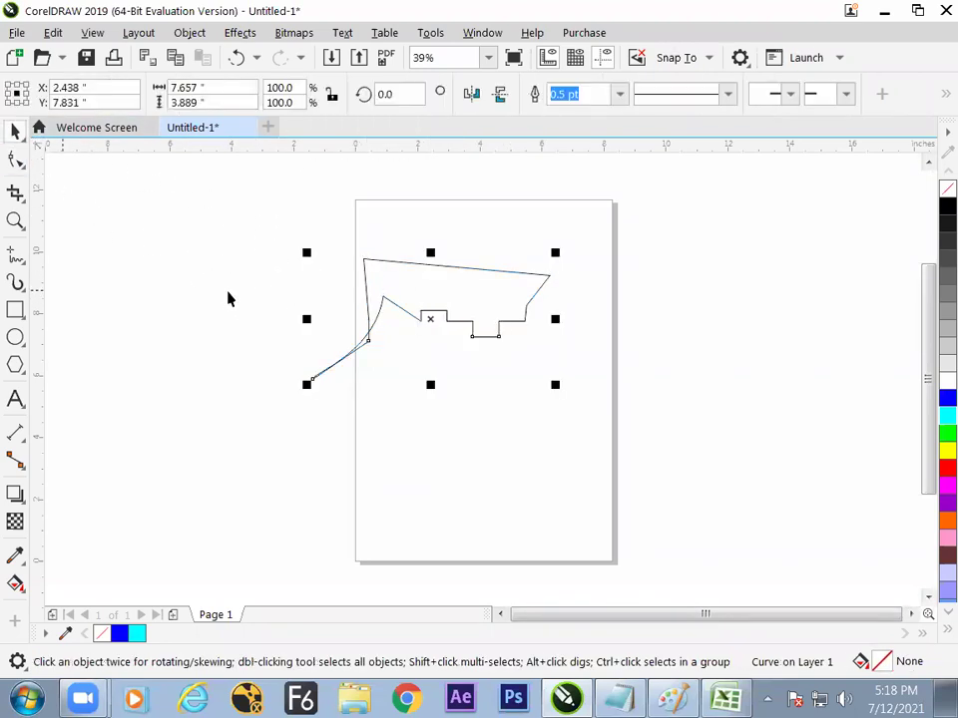
key("Delete")
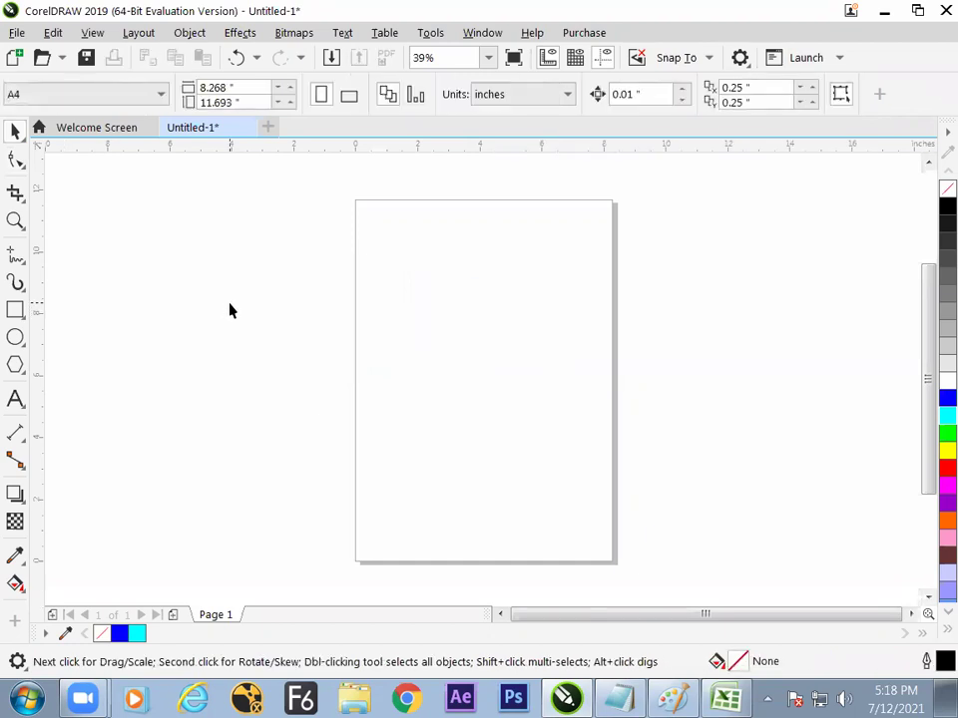
left_click(12, 257)
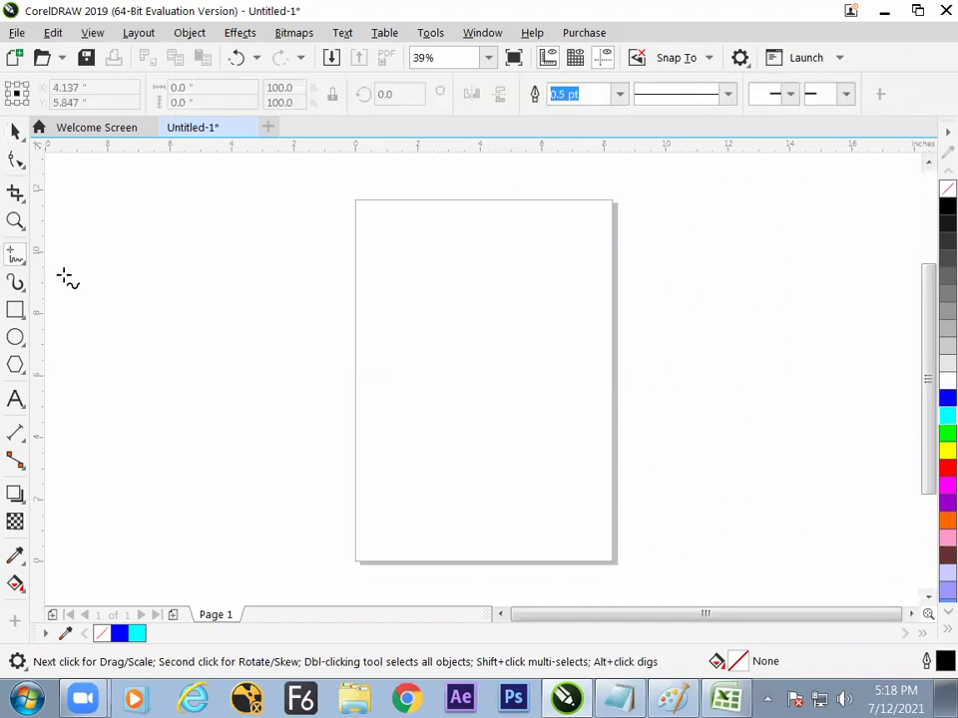
left_click(384, 250)
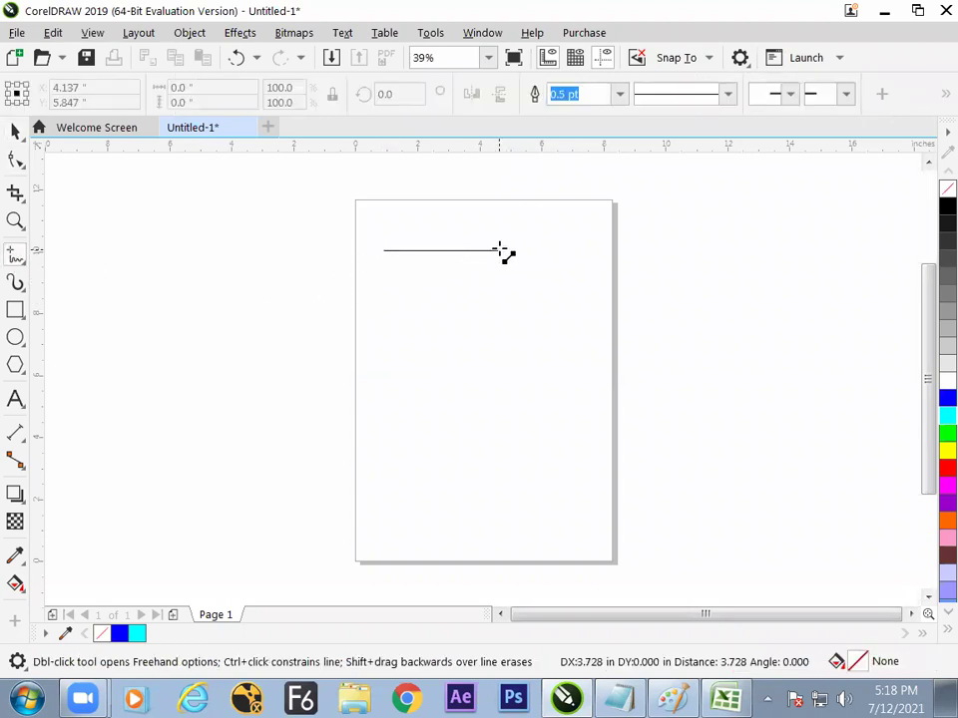
left_click(499, 250)
left_click(14, 131)
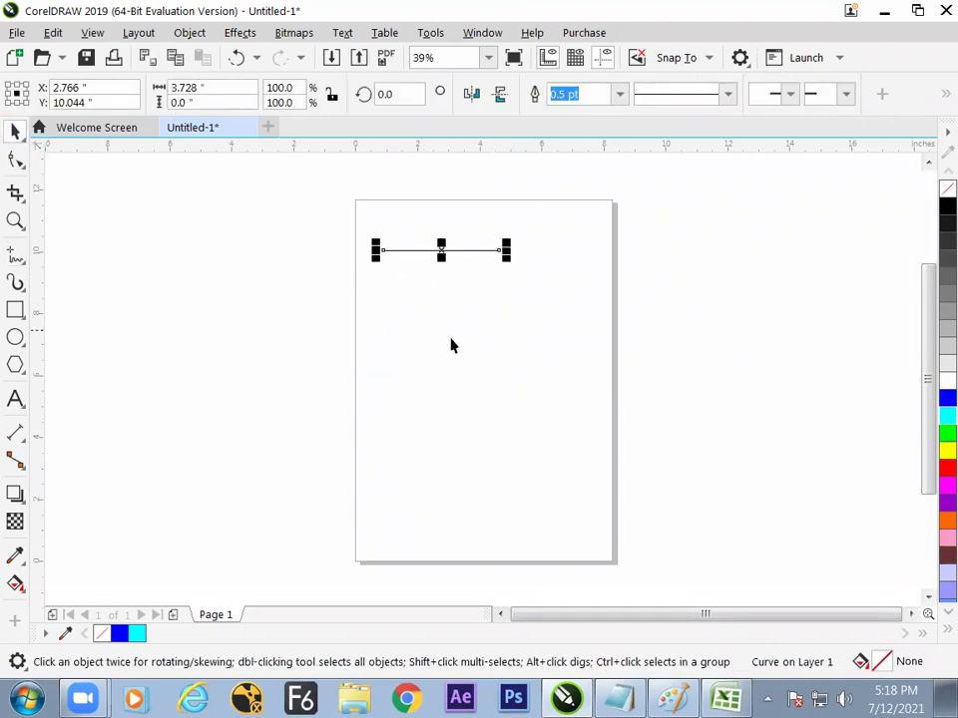
Place a duplicate of the horizontal line about 4.6 inches directly below the original.
left_click(435, 342)
left_click(441, 251)
left_click_drag(443, 256, 440, 397)
right_click(440, 397)
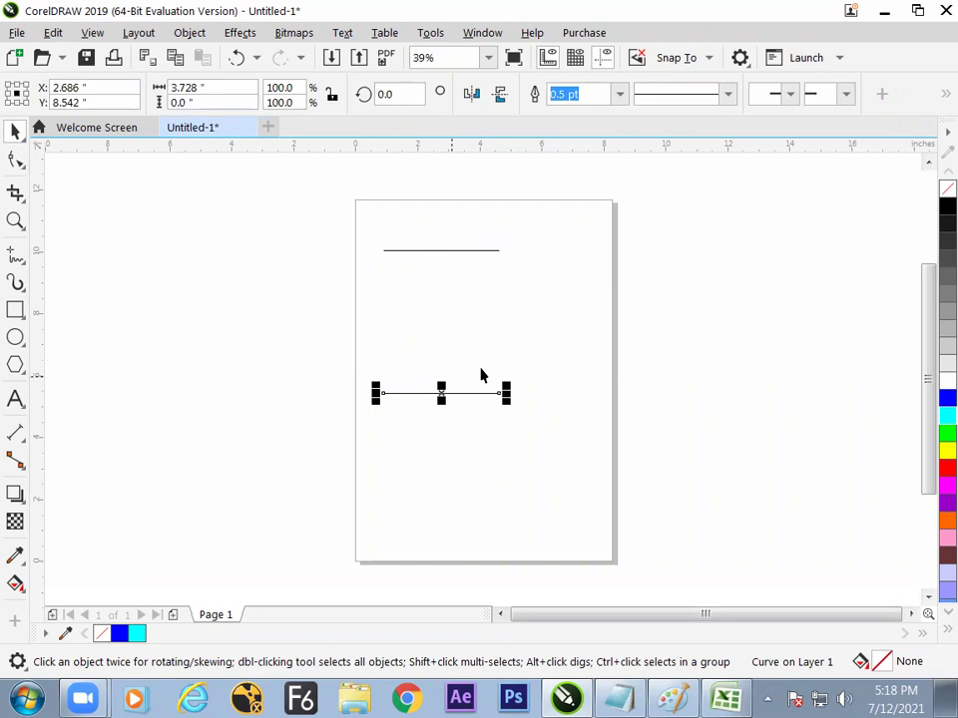
Select both horizontal lines, consult the Combine note in Paint, and combine the lines into a single object.
left_click_drag(315, 207, 543, 450)
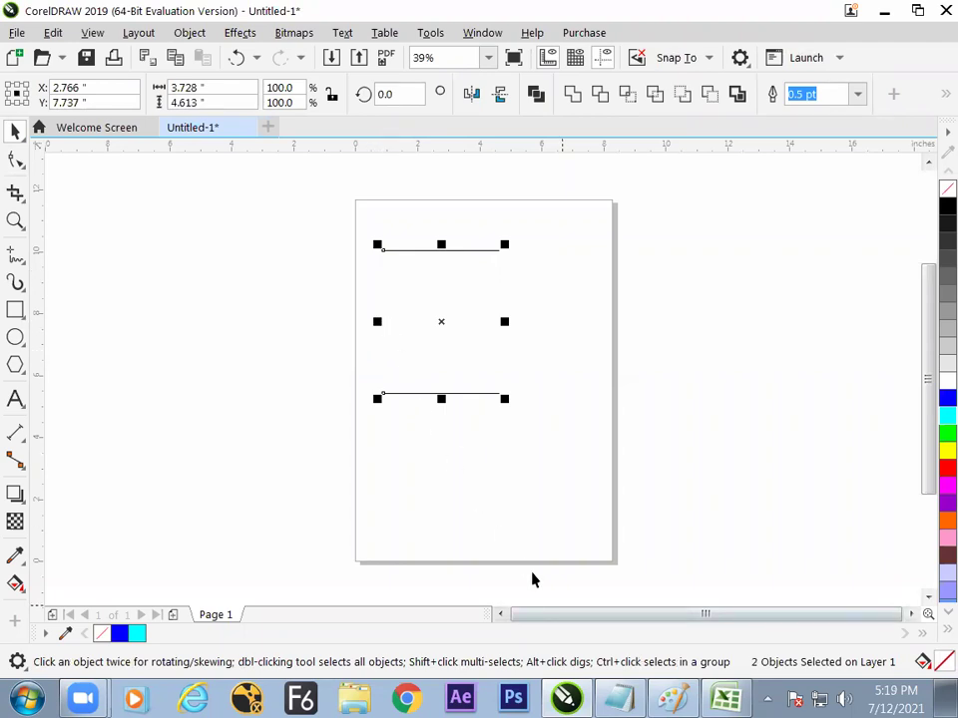
key("alt+Tab")
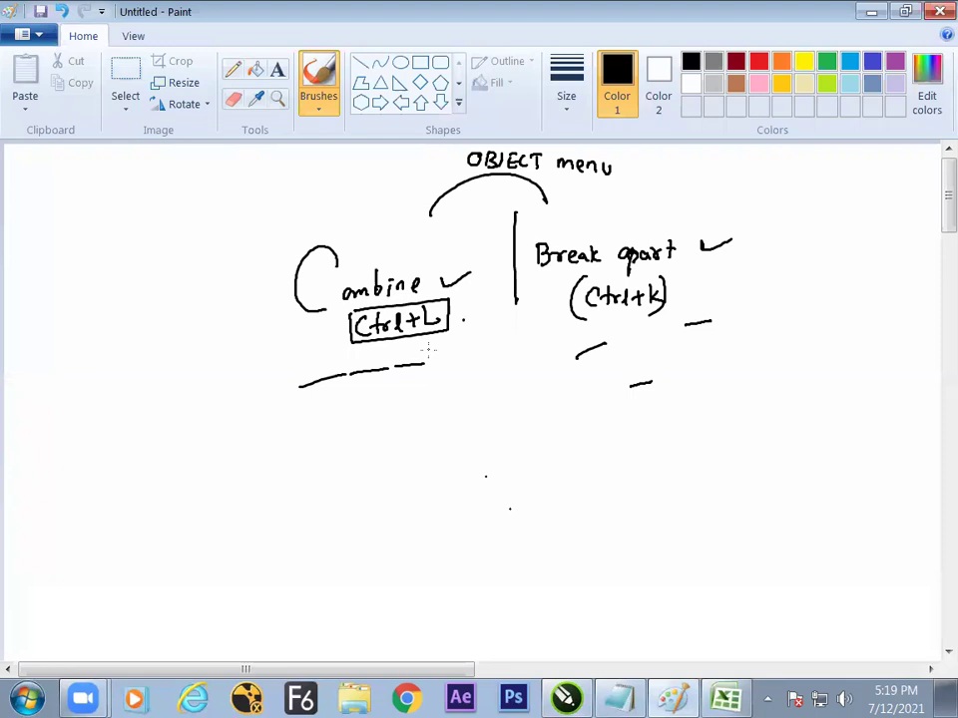
key("alt+Tab")
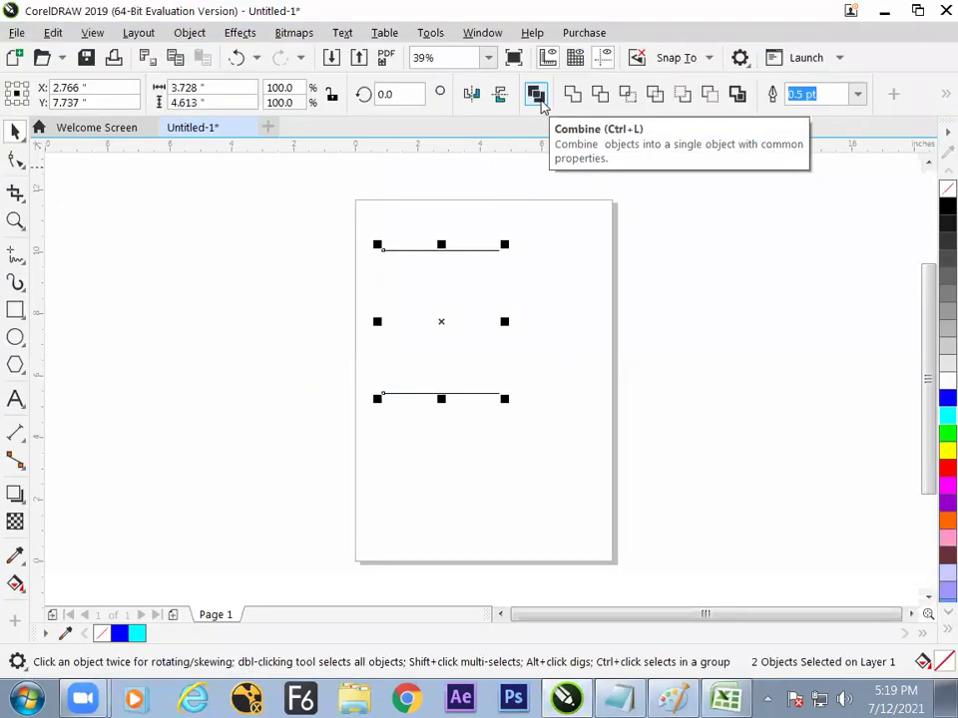
left_click(537, 95)
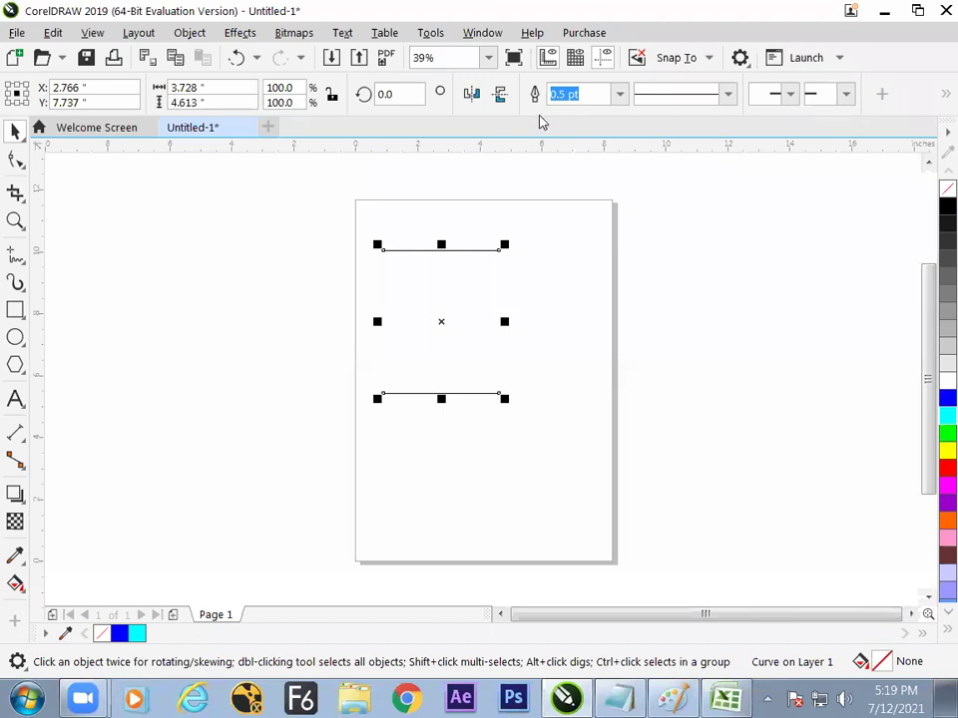
Connect the two lines' left end nodes with Extend Curve to Close and their right end nodes with Close Curve to form a rectangle.
left_click(15, 159)
left_click_drag(235, 156, 399, 469)
left_click(491, 94)
left_click_drag(476, 213, 522, 508)
left_click(516, 95)
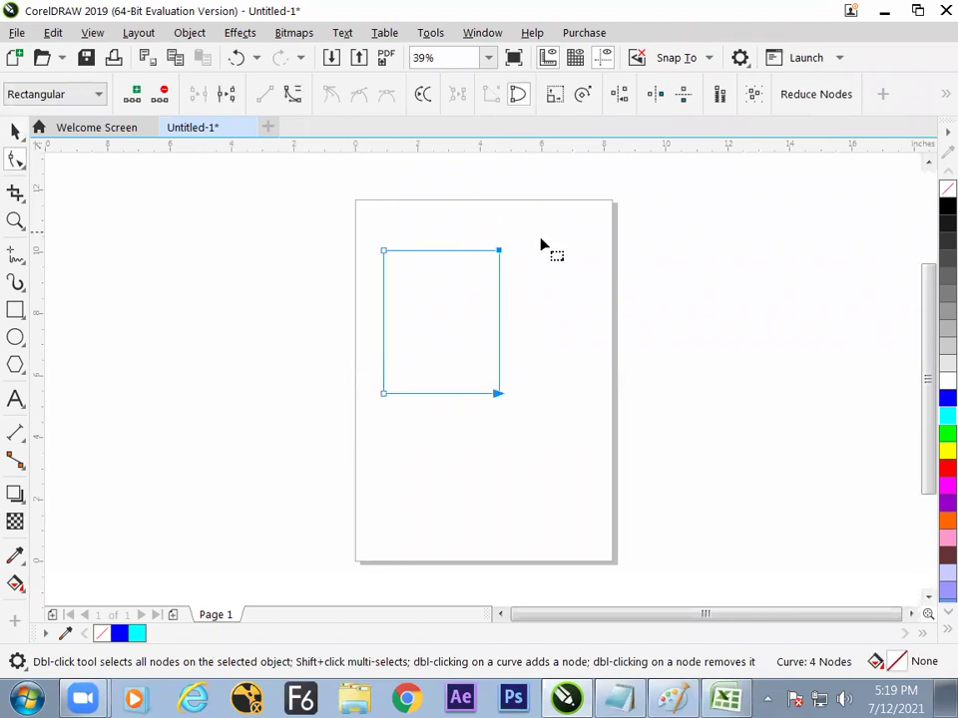
Reselect the closed rectangle to check that it is one object, and switch to the Combine and Break Apart notes in Paint.
left_click(15, 131)
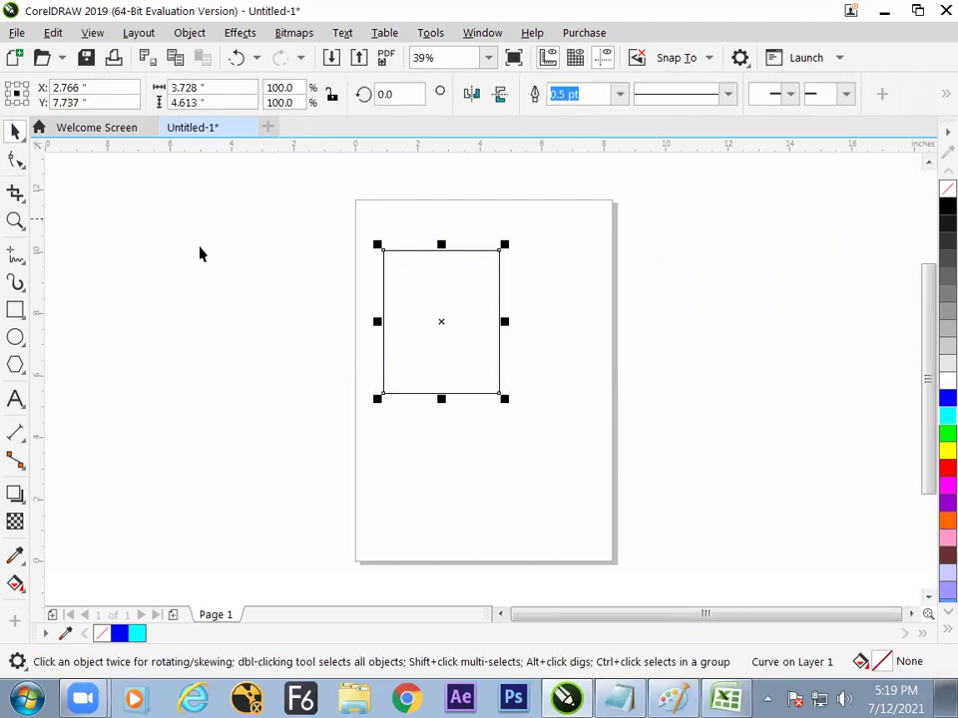
left_click(495, 355)
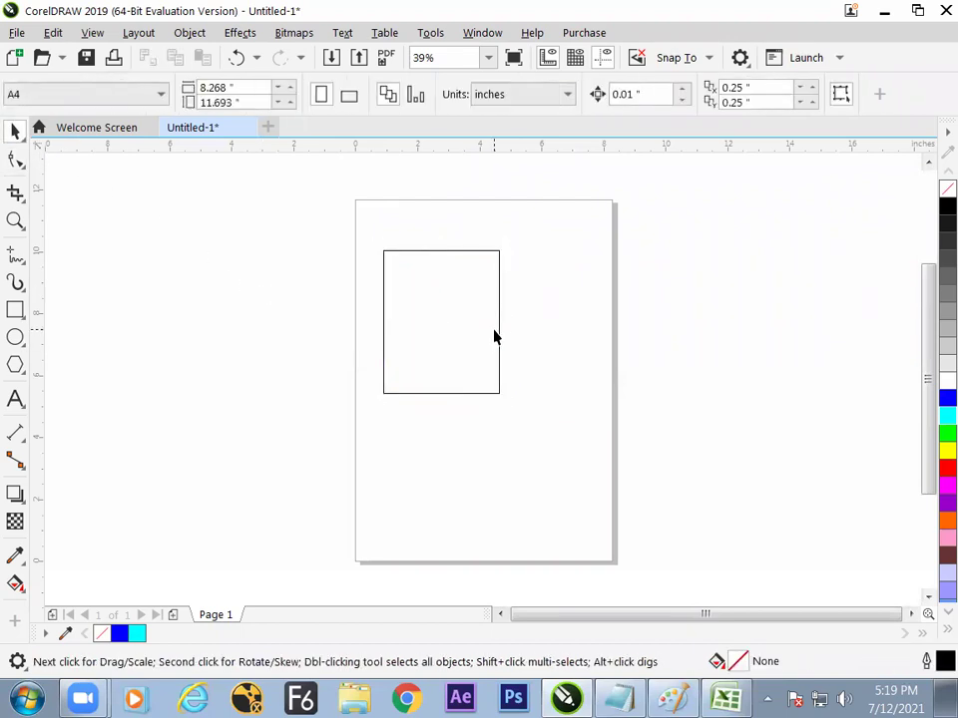
left_click(495, 337)
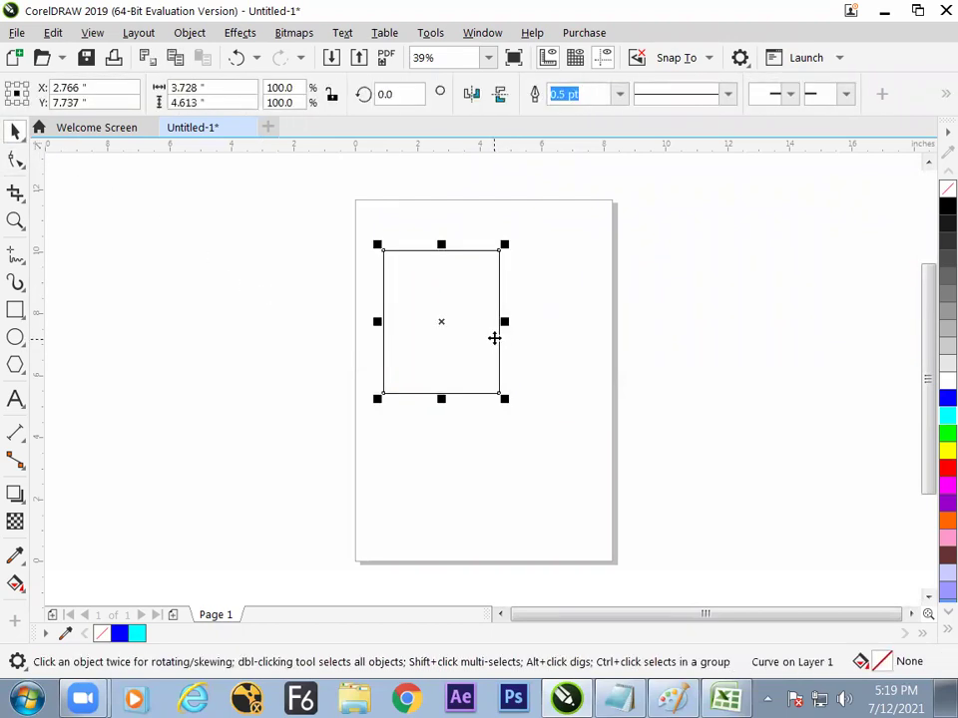
key("alt+Tab")
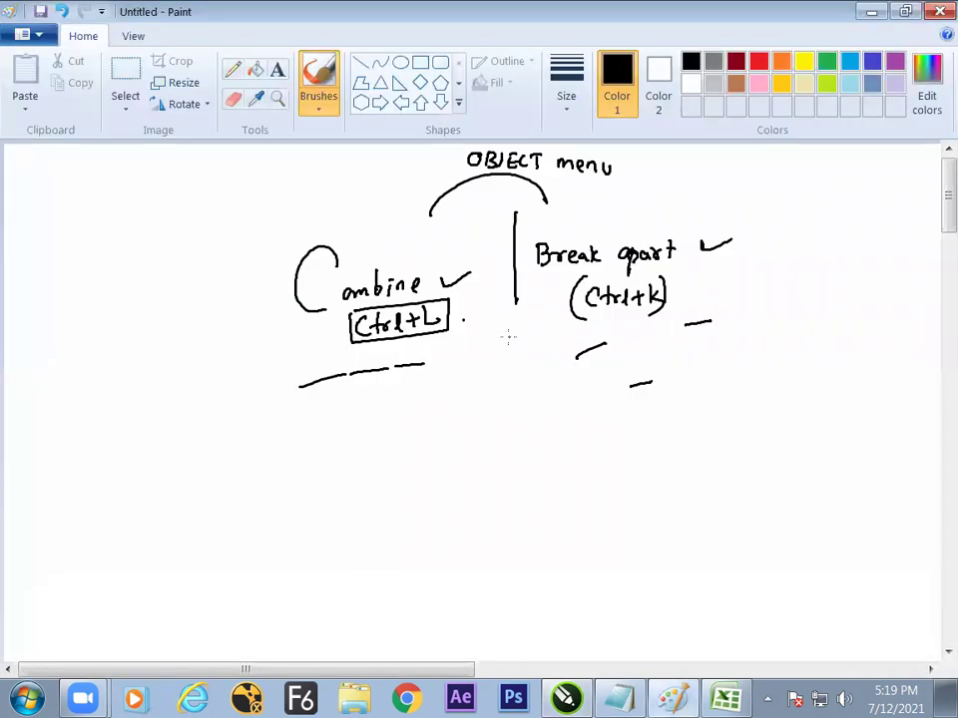
Switch to CorelDRAW, move the rectangle slightly down and right, and break its curve at all four corner nodes.
key("alt+Tab")
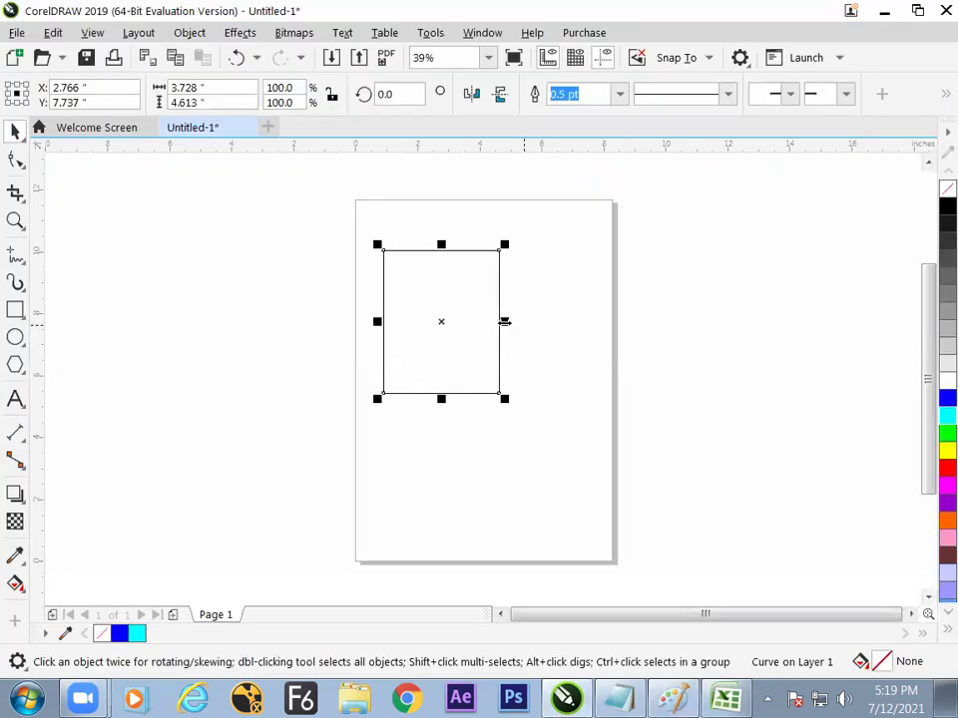
left_click_drag(442, 319, 461, 345)
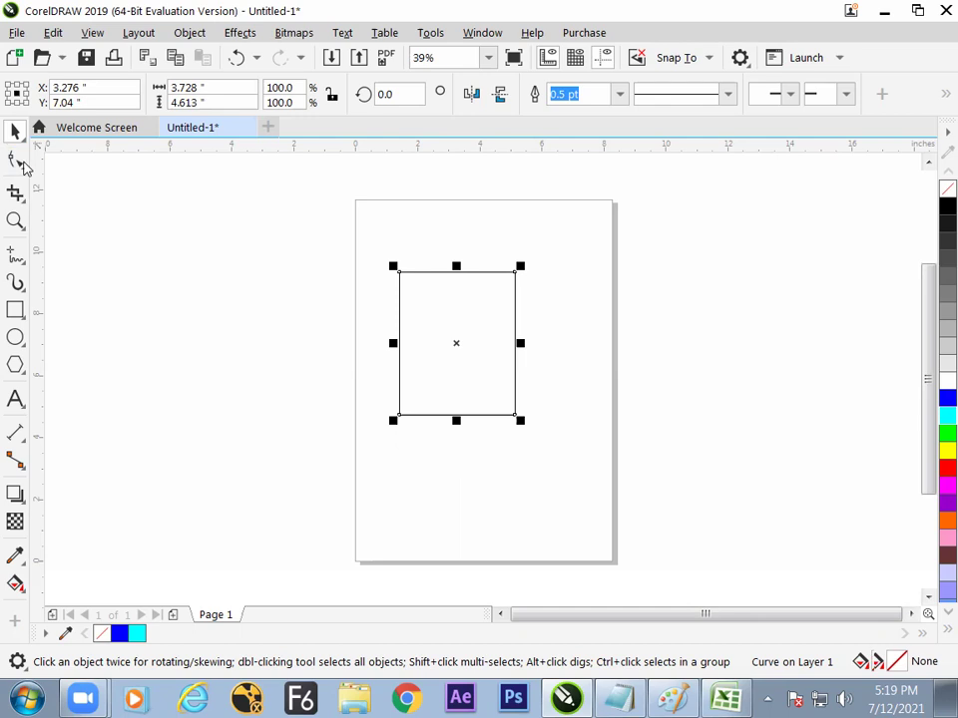
left_click(20, 162)
left_click_drag(366, 235, 471, 443)
left_click(228, 95)
left_click_drag(496, 214, 560, 445)
left_click(229, 96)
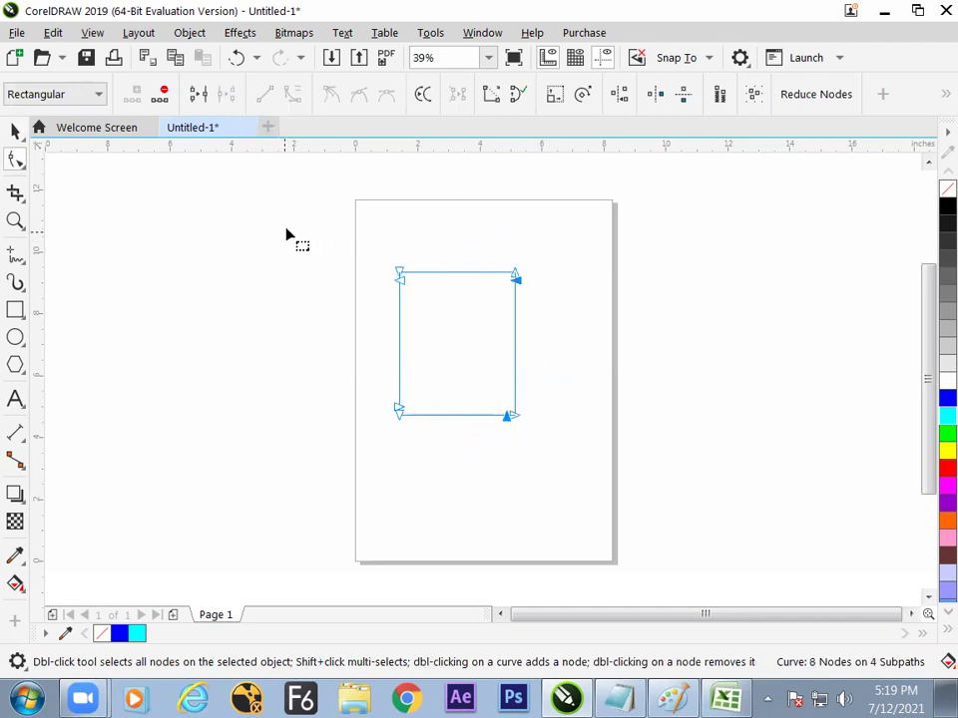
Break the split rectangle apart into separate line objects with Break Curve Apart.
left_click(16, 131)
left_click(203, 227)
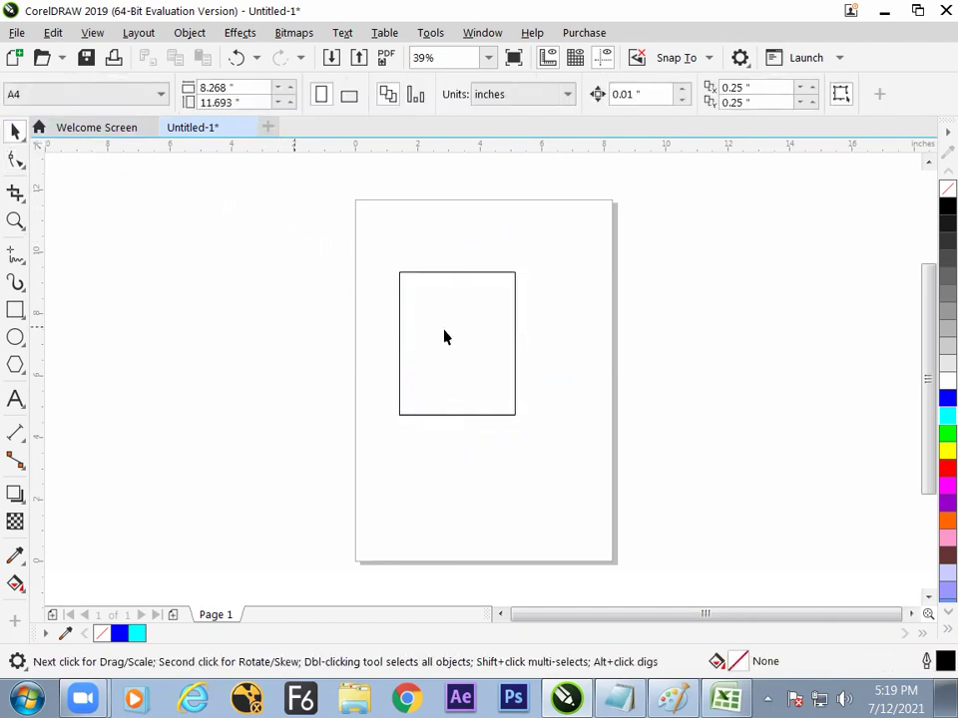
left_click(445, 273)
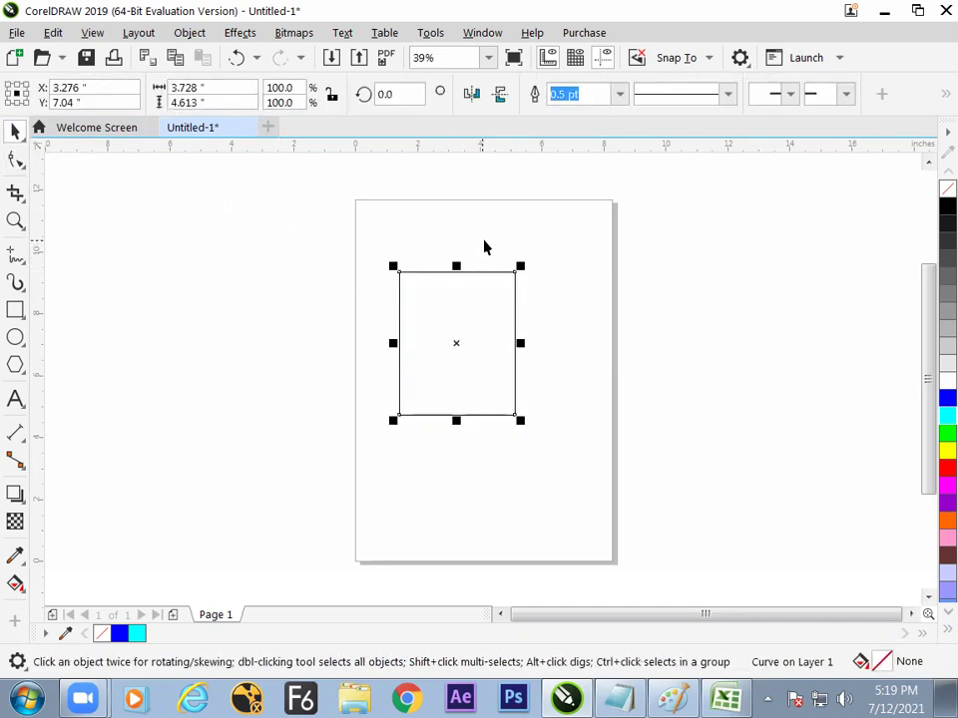
left_click(190, 33)
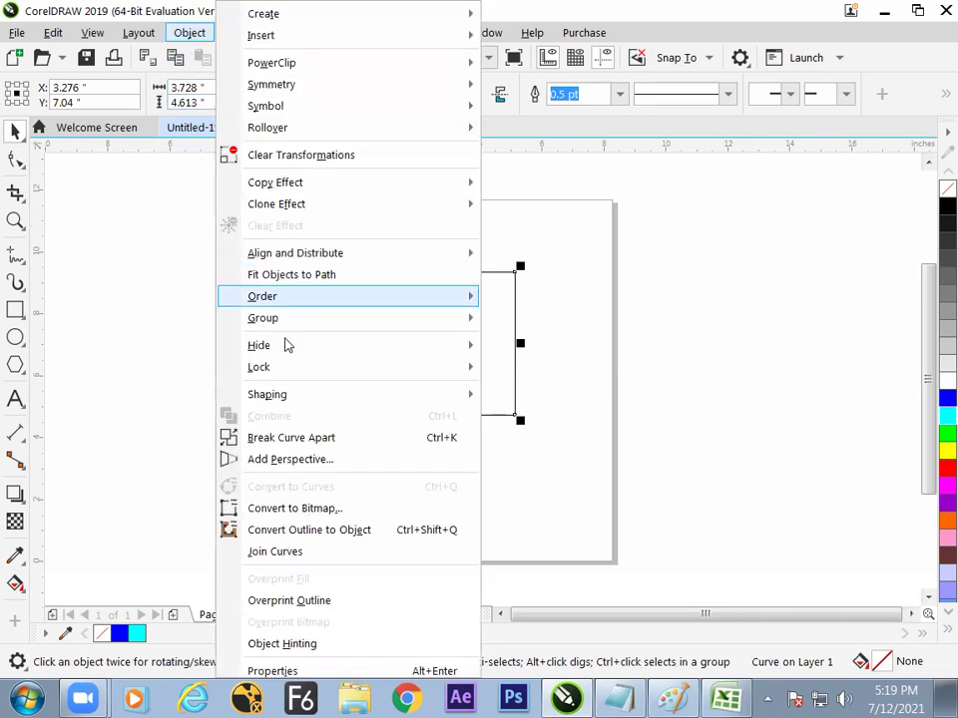
left_click(295, 445)
left_click(379, 365)
Try a green outline on all four lines, give them a blue outline instead, and select only the right-hand line.
left_click_drag(355, 234, 608, 417)
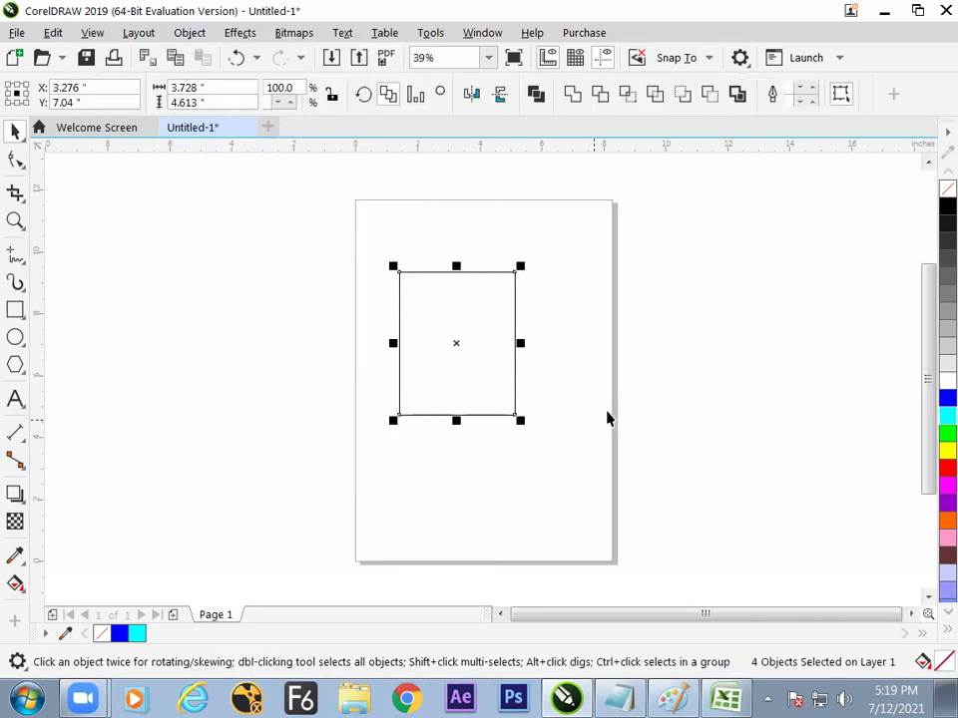
right_click(947, 433)
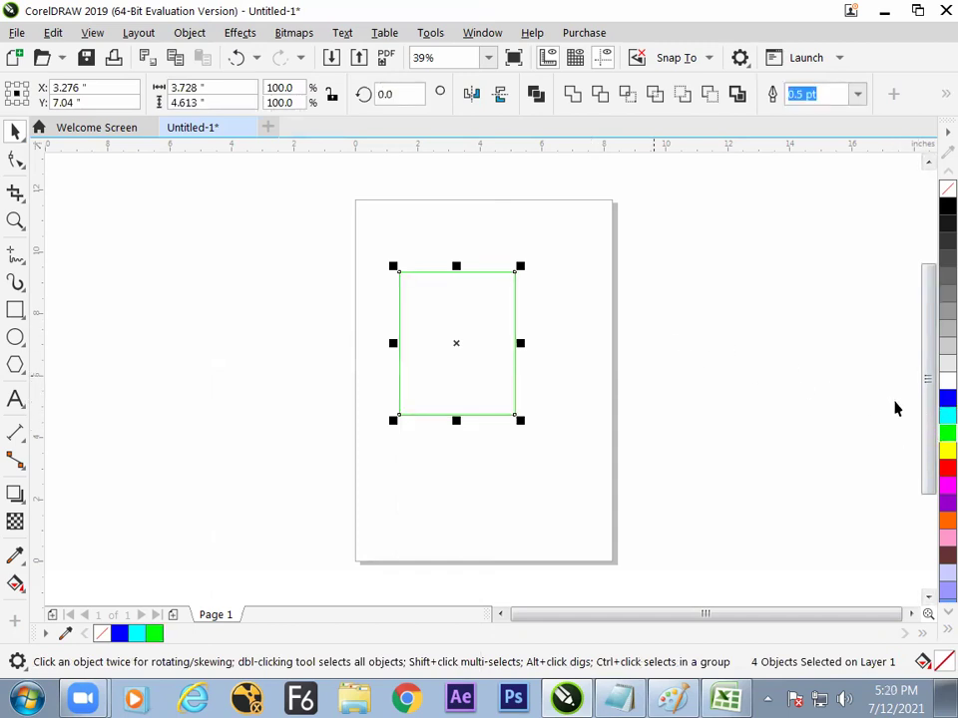
key("ctrl+z")
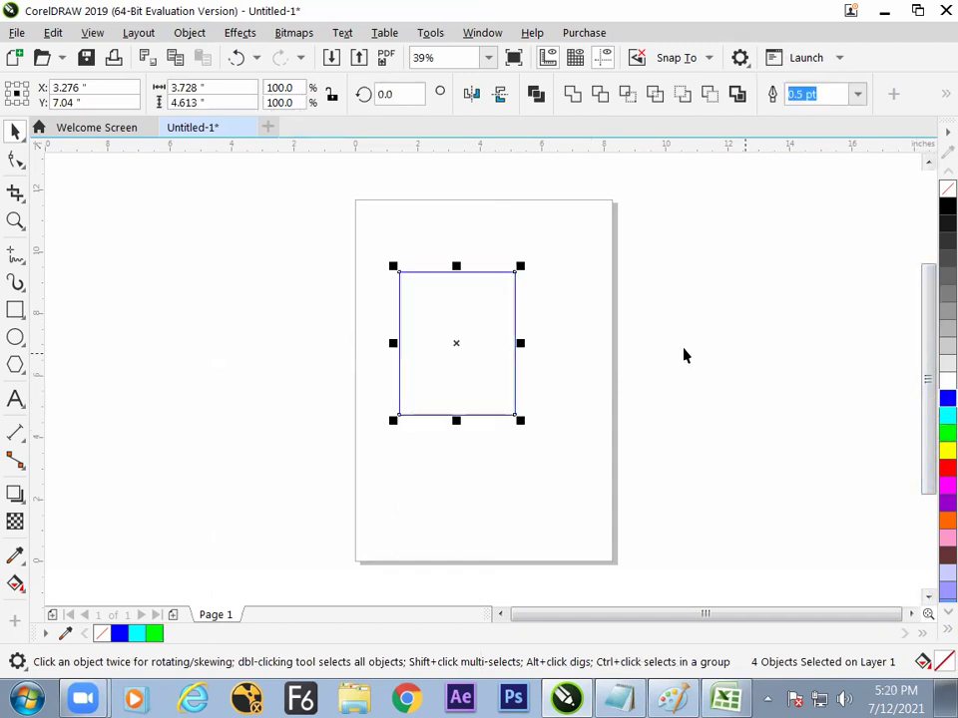
left_click(603, 318)
left_click(516, 321)
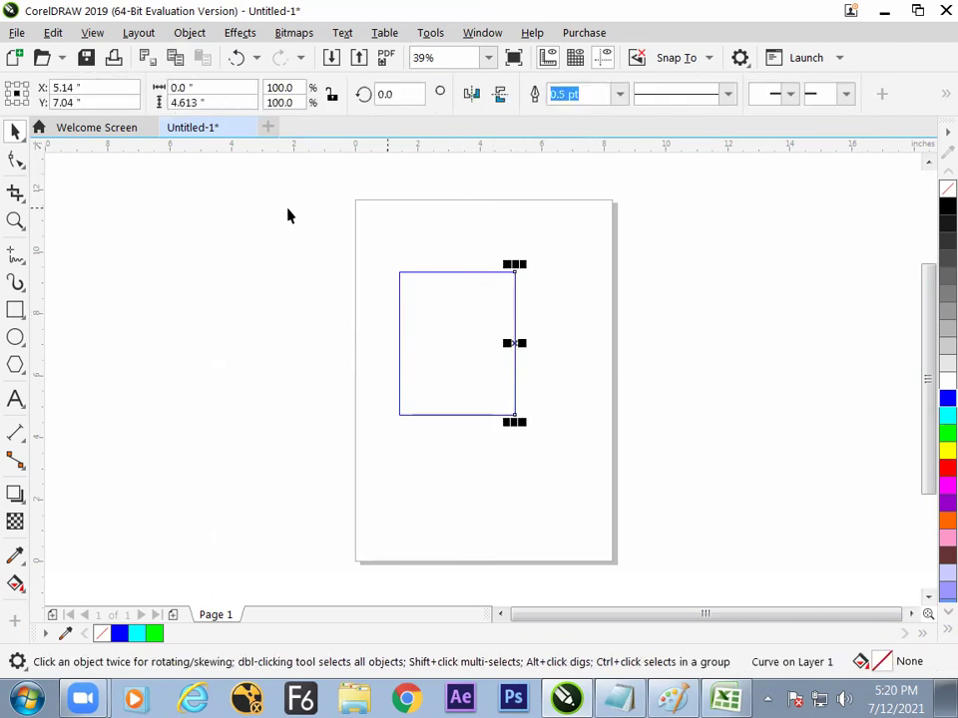
Try a 4 pt outline width on all four lines, and set it to 16 pt.
left_click_drag(357, 198, 444, 385)
left_click_drag(558, 461, 371, 247)
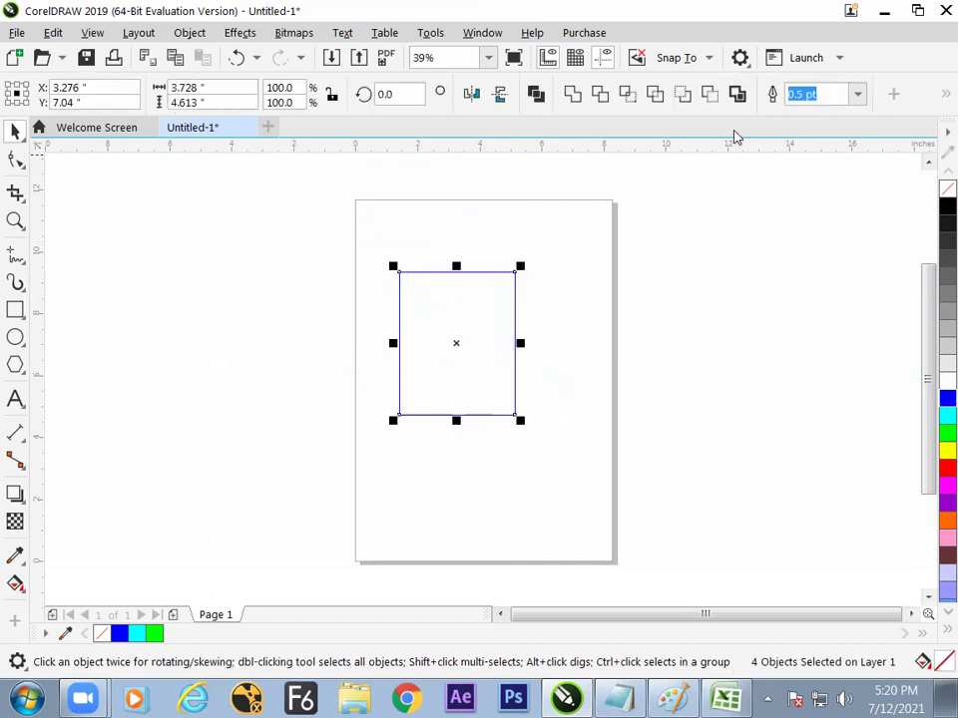
left_click(853, 95)
left_click(813, 228)
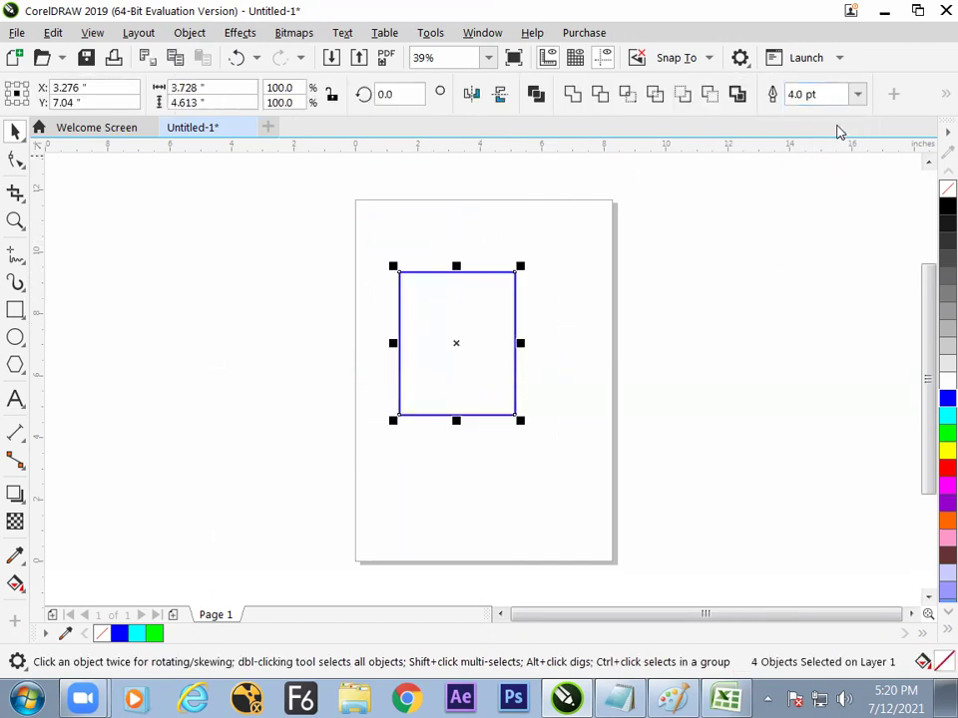
left_click(857, 94)
left_click(819, 282)
left_click(745, 248)
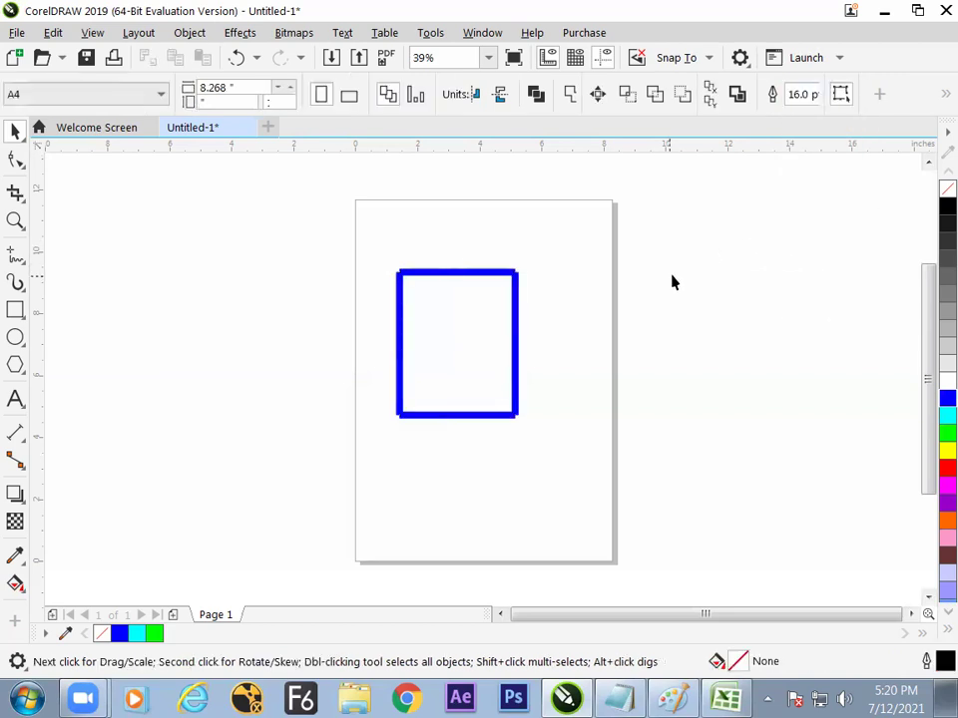
Colour the right line's outline red, the left line's green and the top line's magenta.
left_click(514, 354)
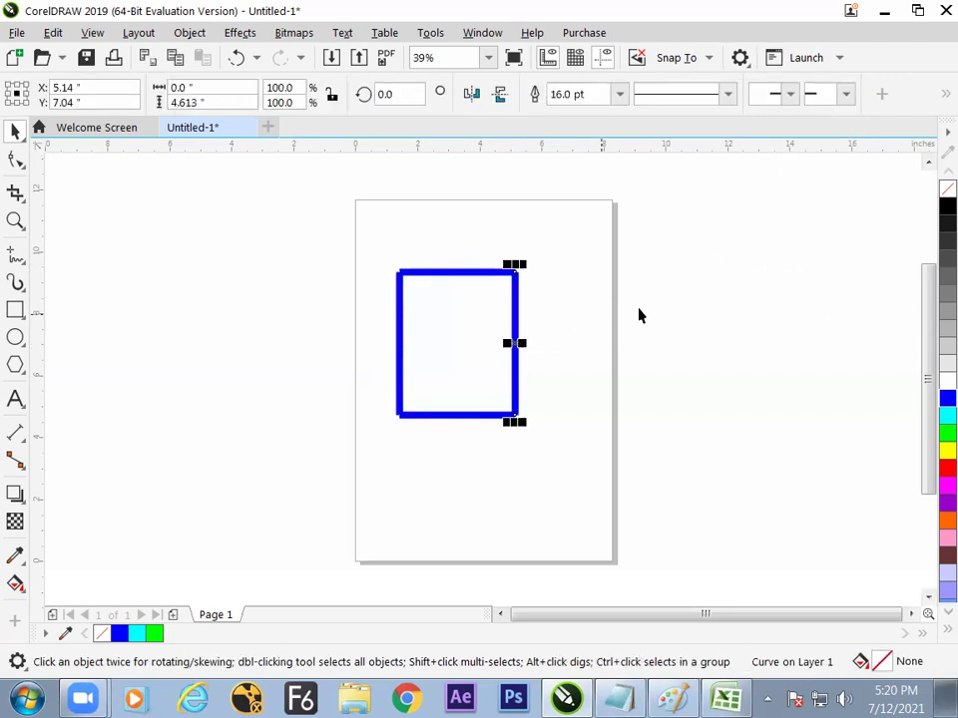
right_click(948, 466)
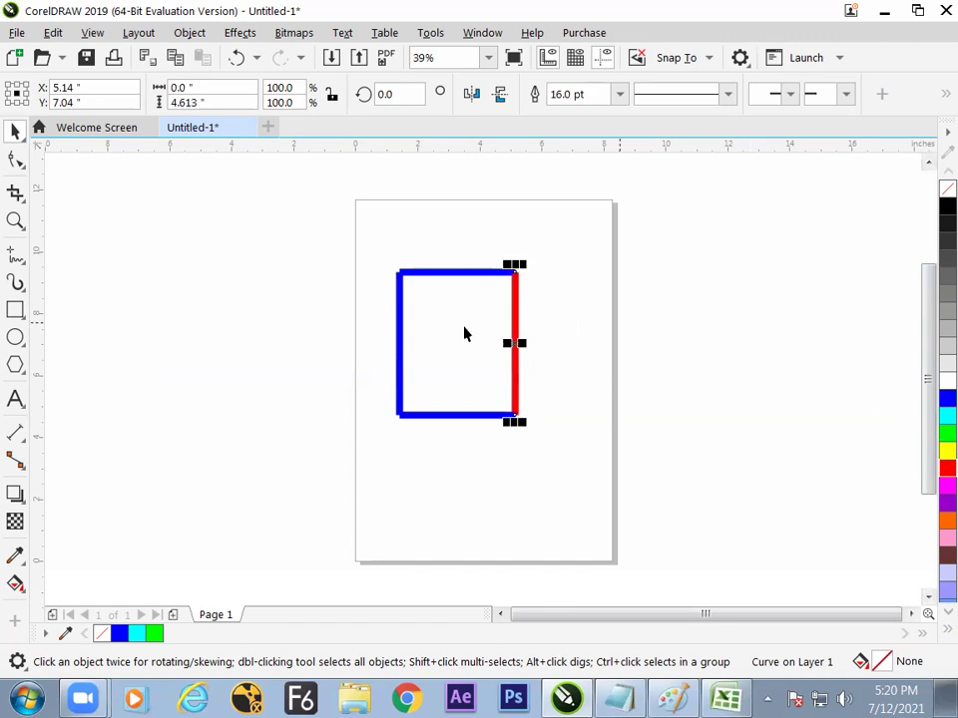
left_click(404, 360)
left_click(398, 355)
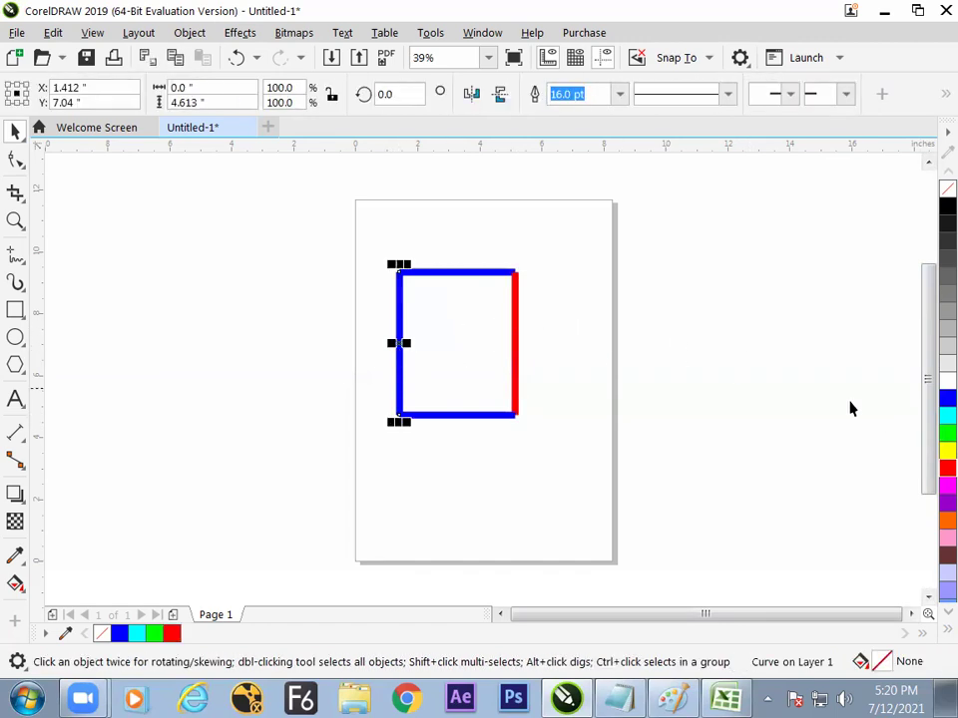
right_click(946, 433)
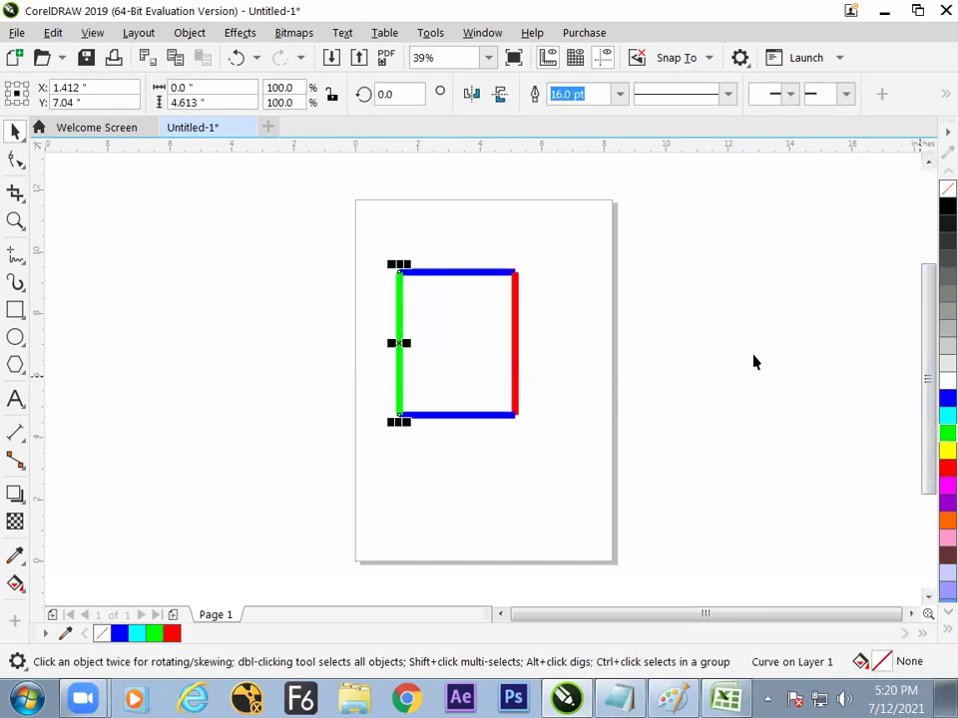
left_click(489, 277)
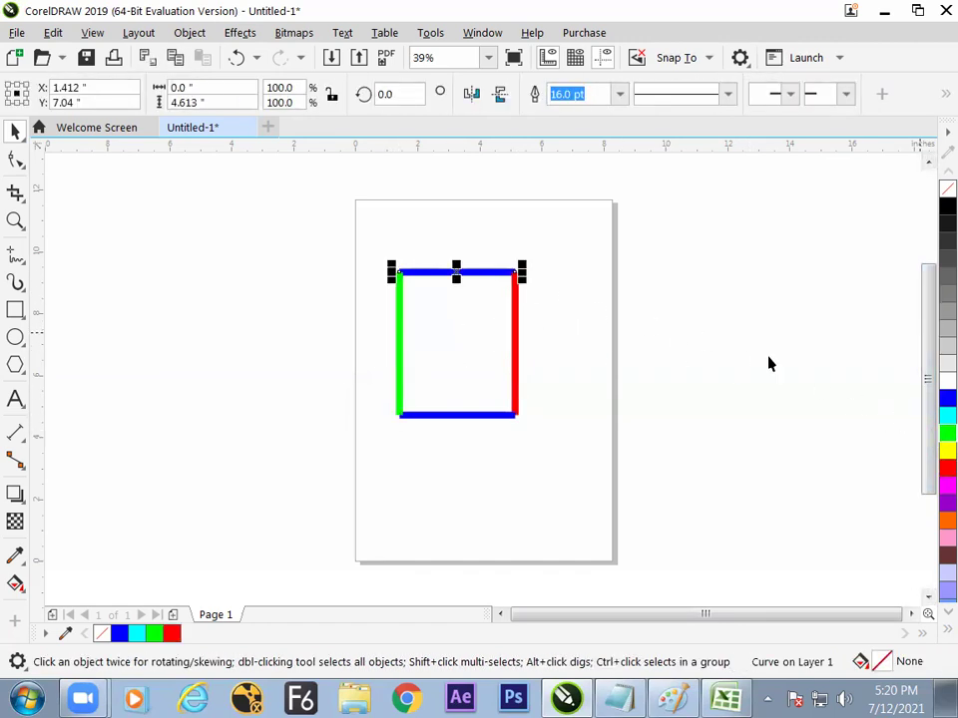
right_click(945, 484)
left_click(693, 371)
Scale all four lines together about their centre to about 75.6% of their size.
left_click_drag(334, 238, 617, 481)
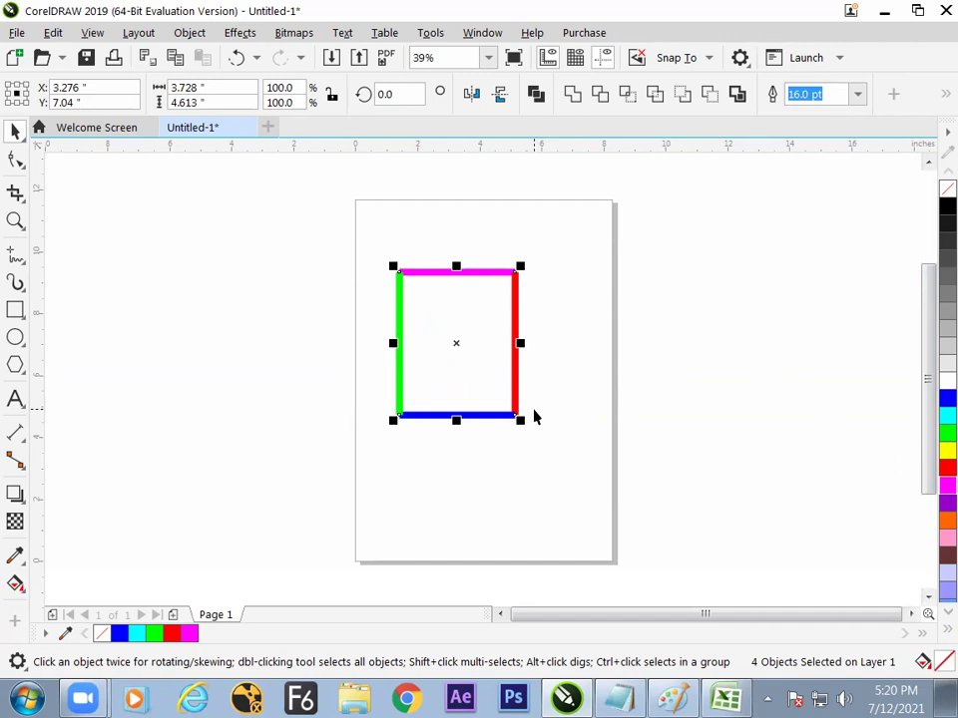
left_click_drag(526, 419, 509, 402)
key("Escape")
Change the red right-hand line to a dotted line style.
left_click(504, 362)
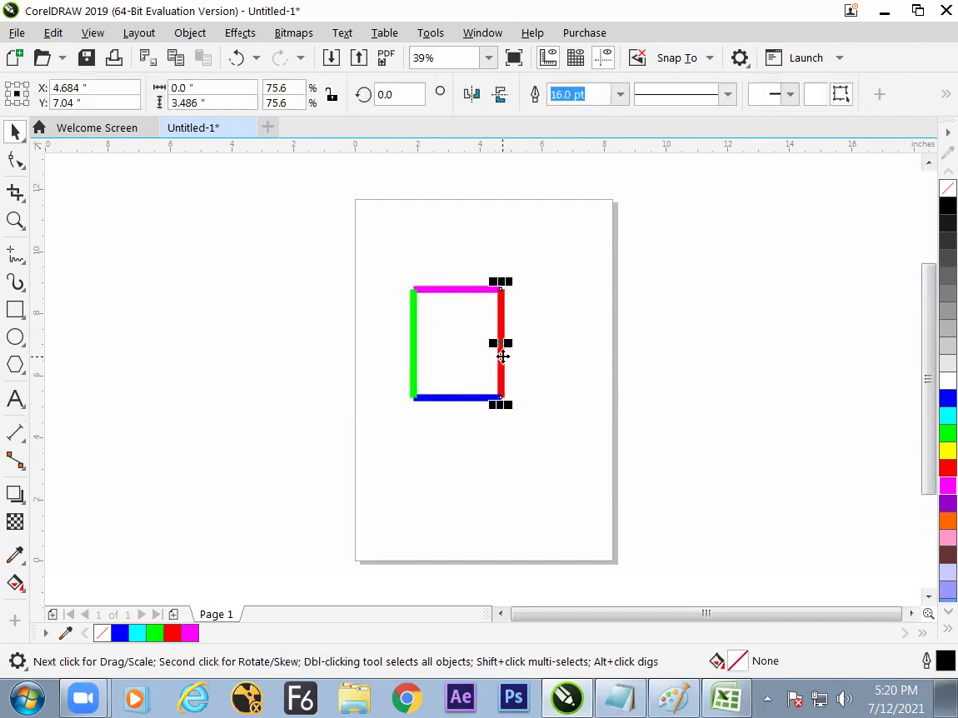
left_click(728, 94)
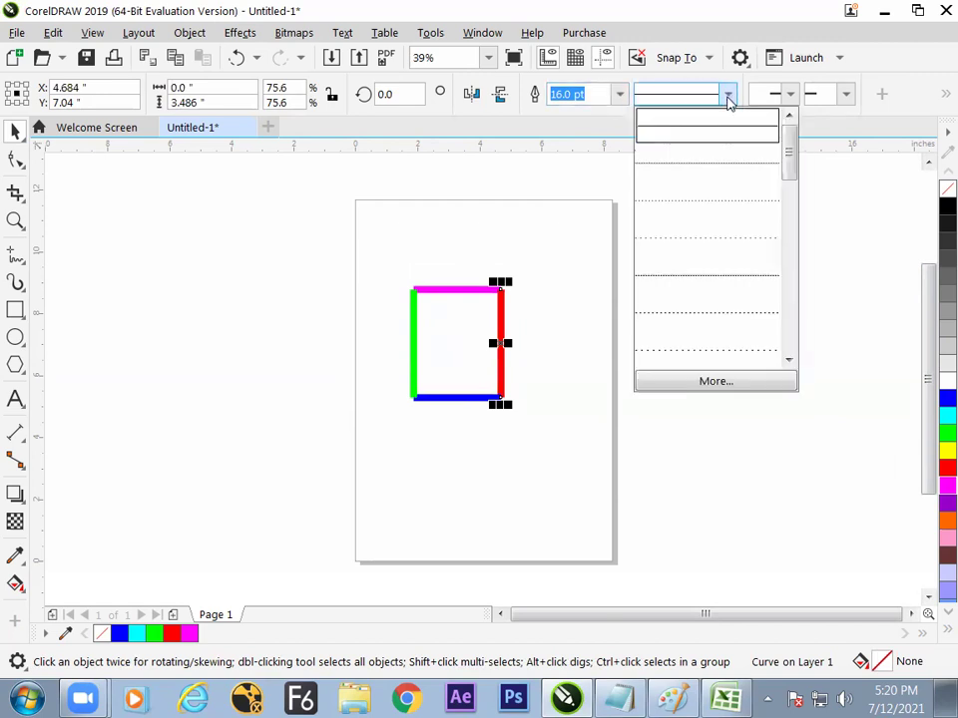
left_click(697, 209)
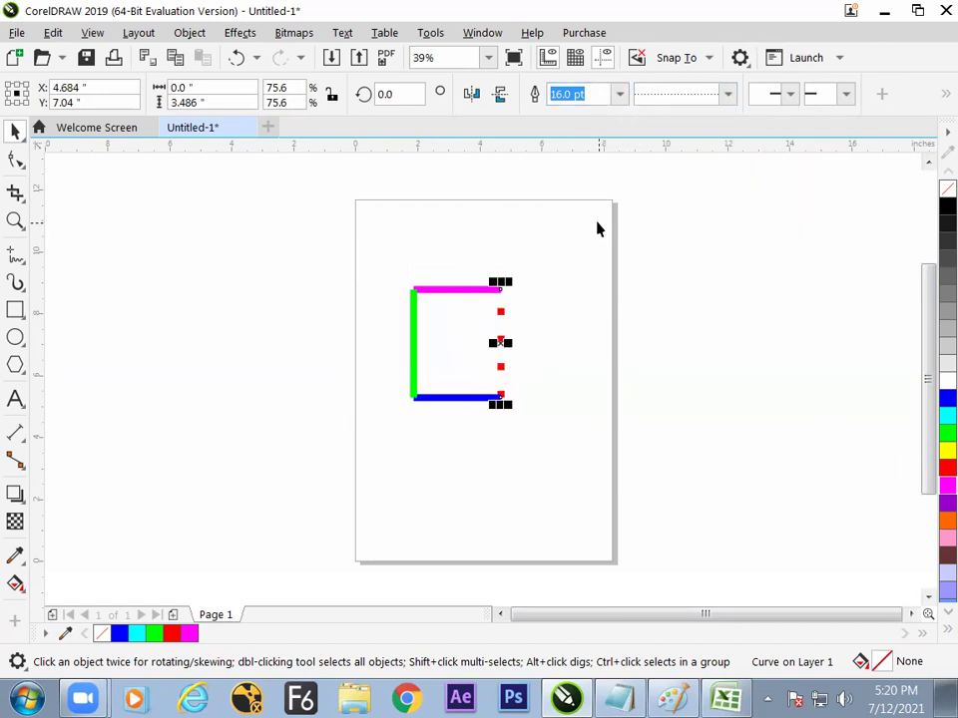
left_click(564, 267)
left_click_drag(371, 230, 549, 429)
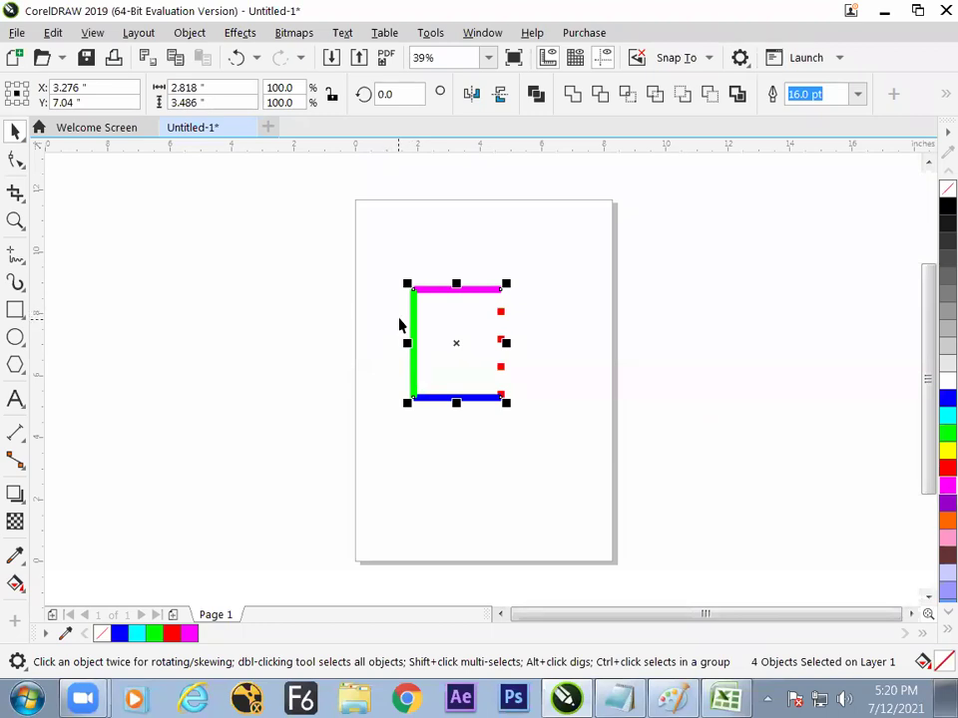
mouse_move(405, 282)
left_mouse_down()
mouse_move(406, 273)
mouse_move(519, 443)
left_mouse_up()
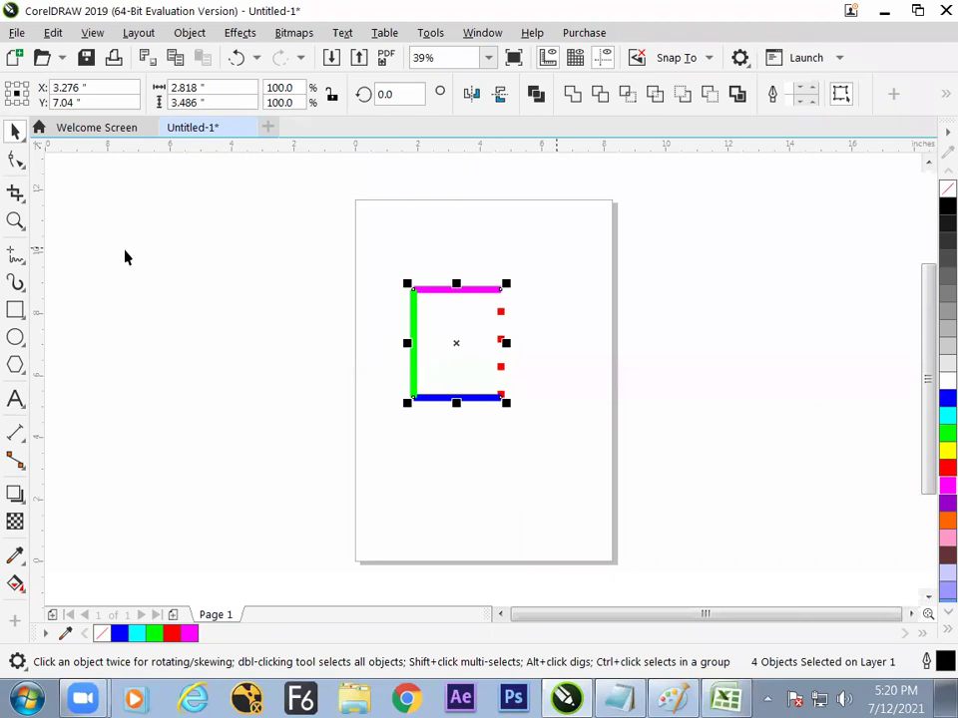
left_click(15, 256)
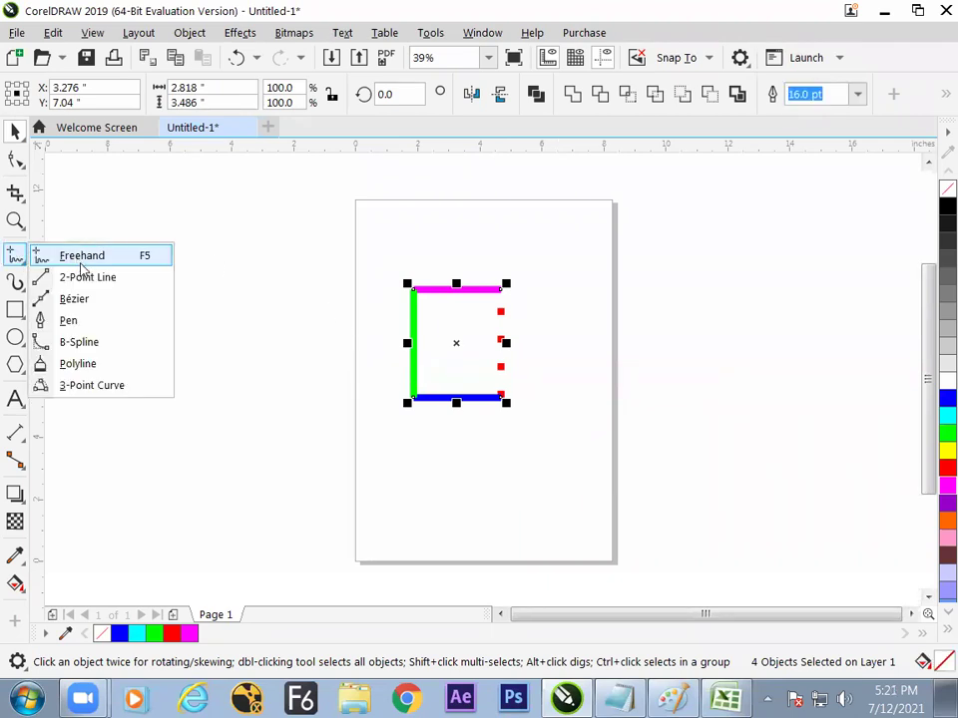
left_click(79, 262)
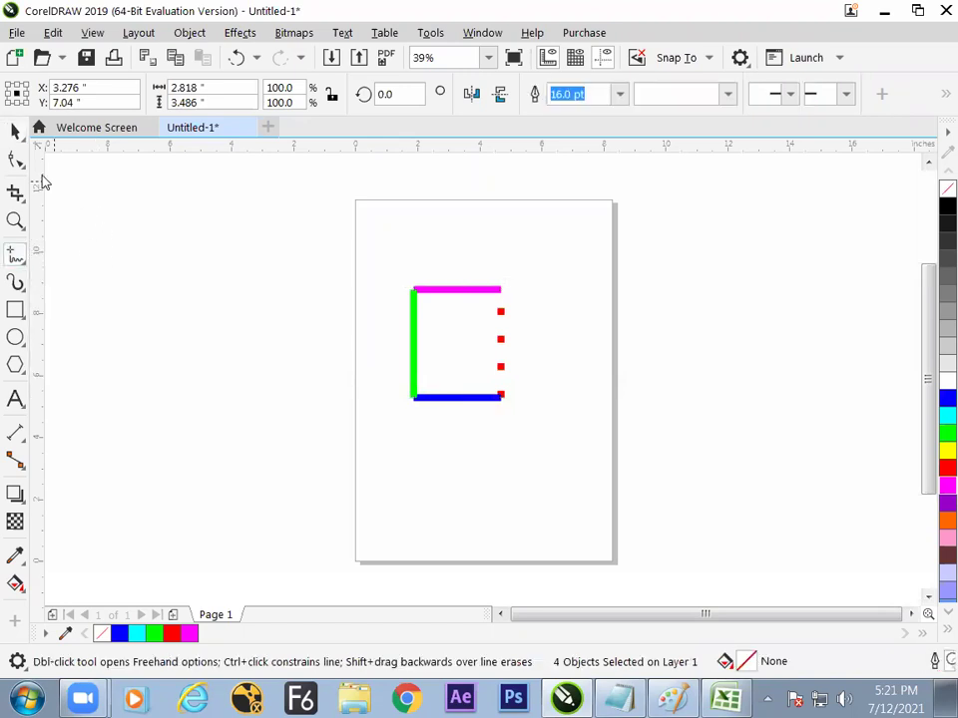
left_click(15, 130)
Place a duplicate of the magenta top line in the empty area to the left of the page and select it.
left_click(434, 304)
left_click(445, 290)
left_click(465, 250)
left_click(417, 286)
left_click_drag(447, 291, 217, 301)
left_click(215, 408)
left_click(223, 302)
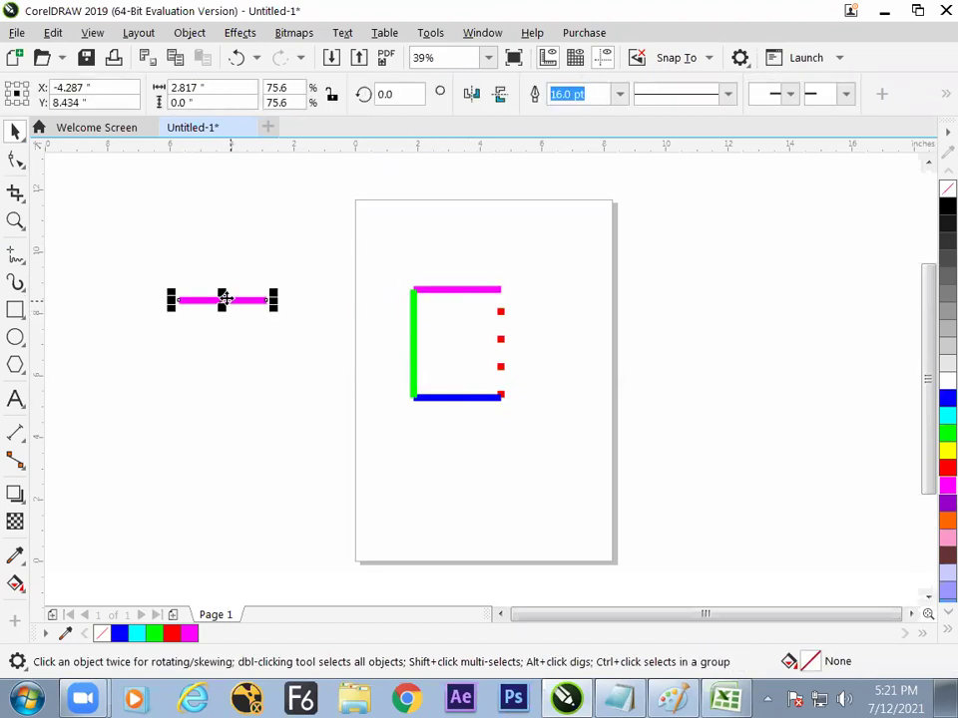
Convert the duplicated magenta line to a curve and bend it into an S-shaped wave about 1.04 inches high with its control handles.
left_click(15, 161)
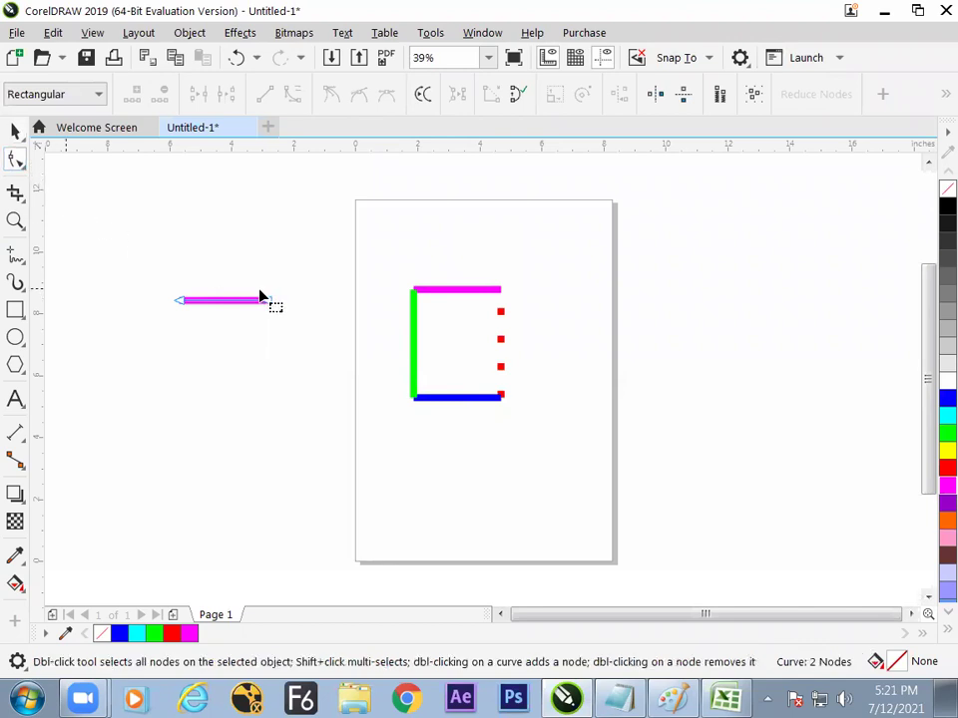
left_click_drag(201, 339, 207, 360)
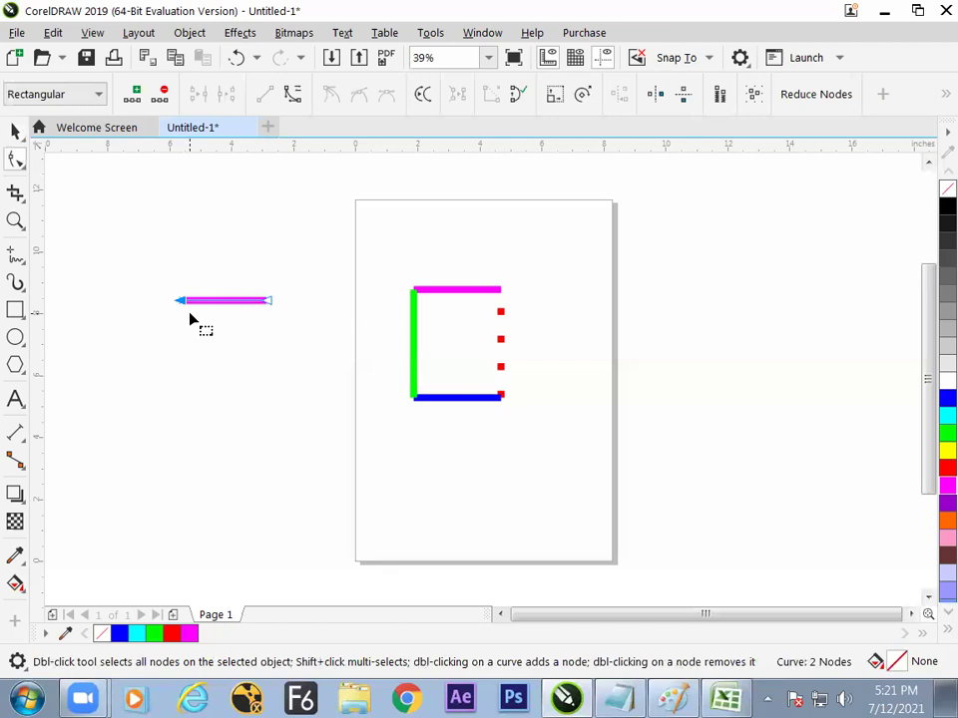
left_click(292, 96)
left_click_drag(207, 301, 210, 228)
mouse_move(239, 302)
left_mouse_down()
mouse_move(238, 355)
mouse_move(226, 363)
mouse_move(236, 321)
left_mouse_up()
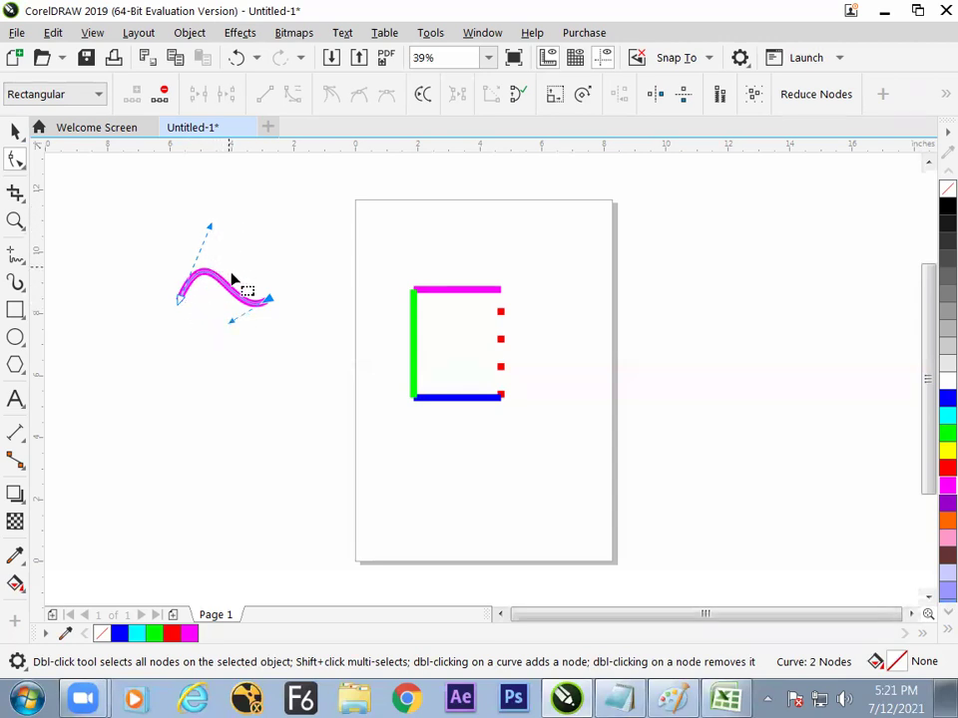
Select the wavy curve's end nodes in turn to examine its start and end, and deselect the curve.
left_click_drag(167, 275, 199, 343)
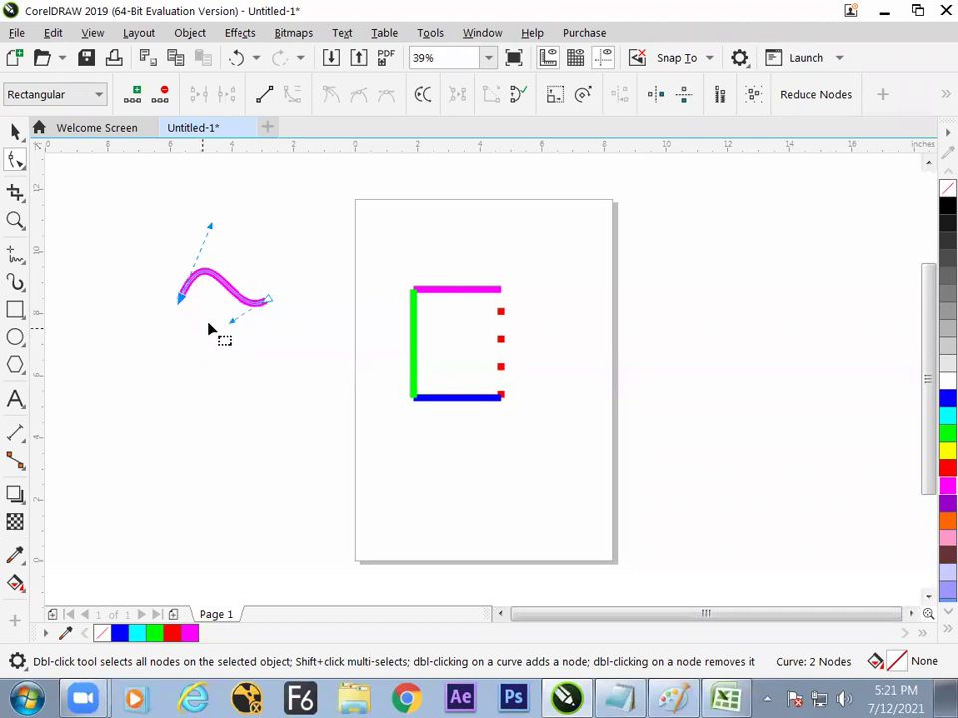
left_click_drag(244, 275, 272, 315)
left_click(177, 297)
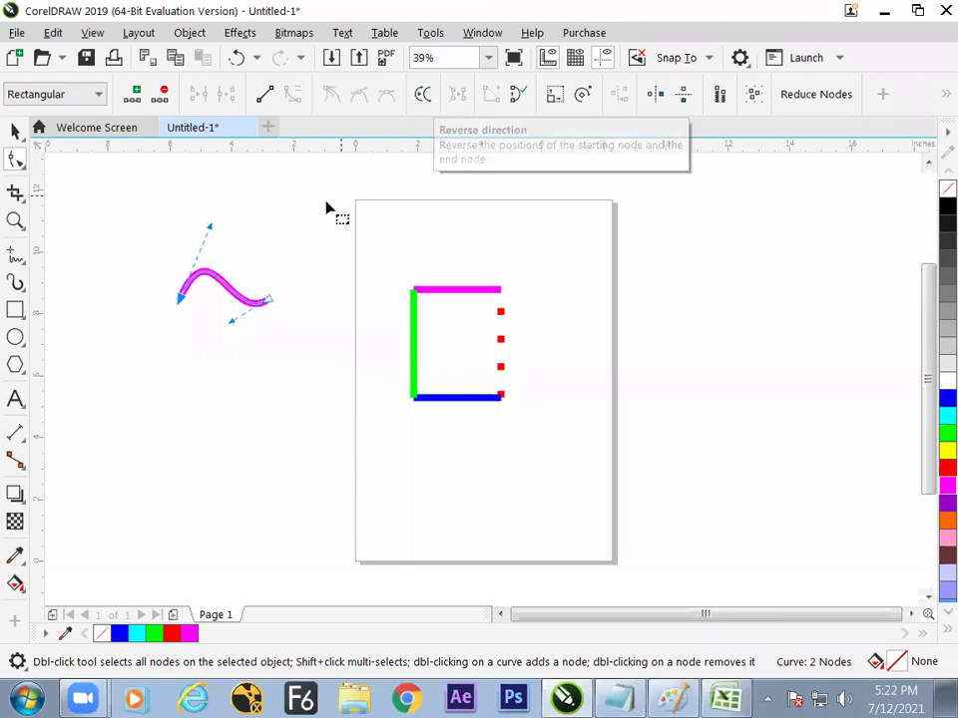
left_click(16, 129)
left_click(204, 387)
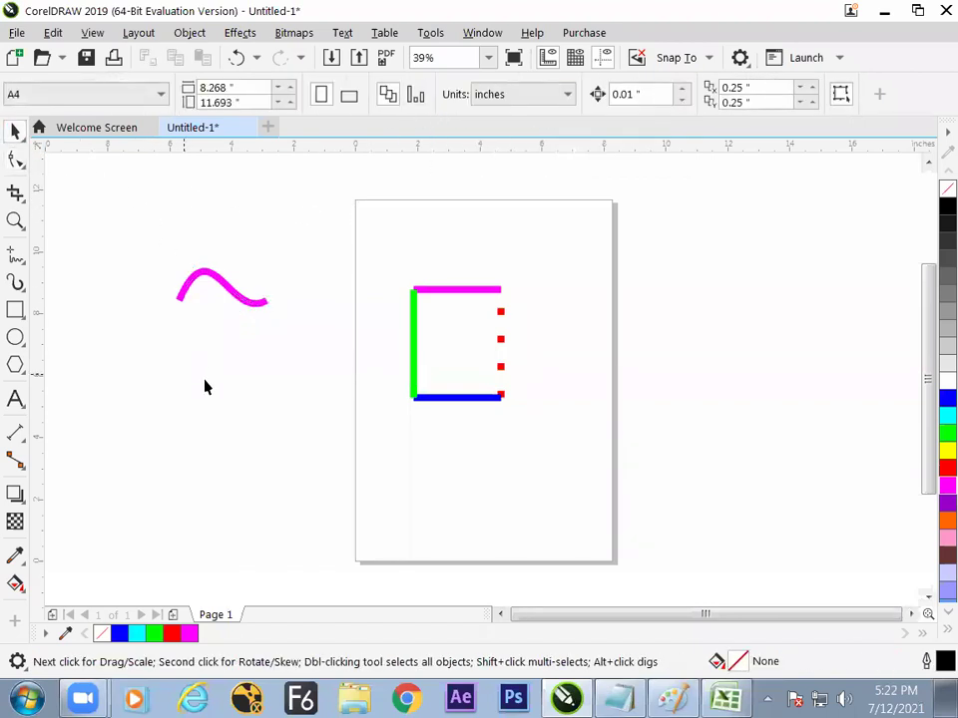
Add a solid triangular start arrowhead to the wavy magenta curve.
left_click(227, 289)
left_click(788, 94)
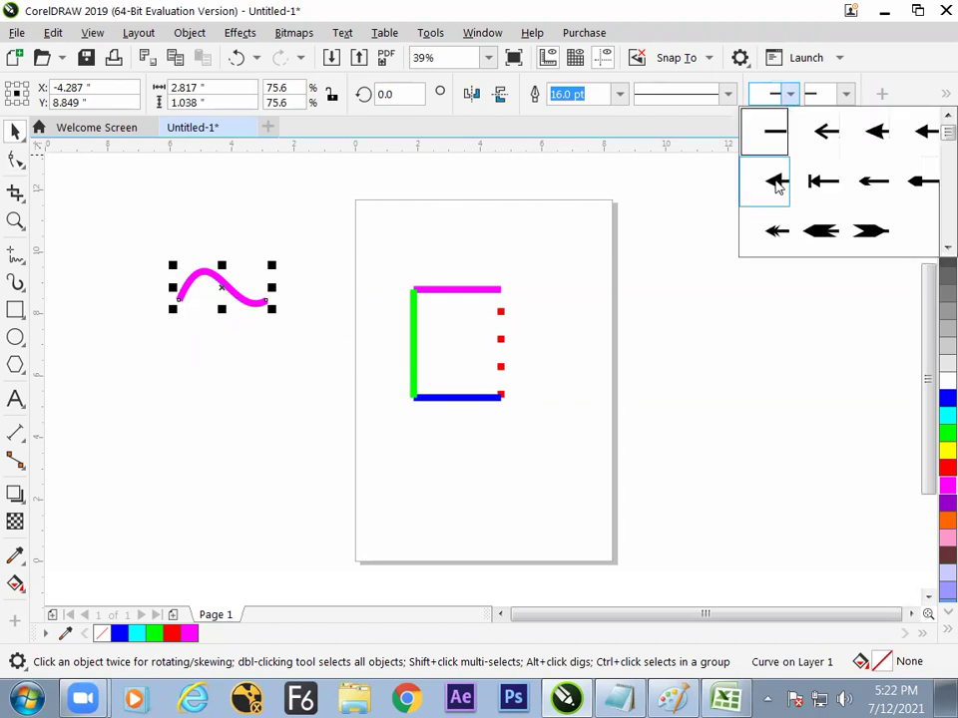
left_click(777, 183)
left_click(354, 268)
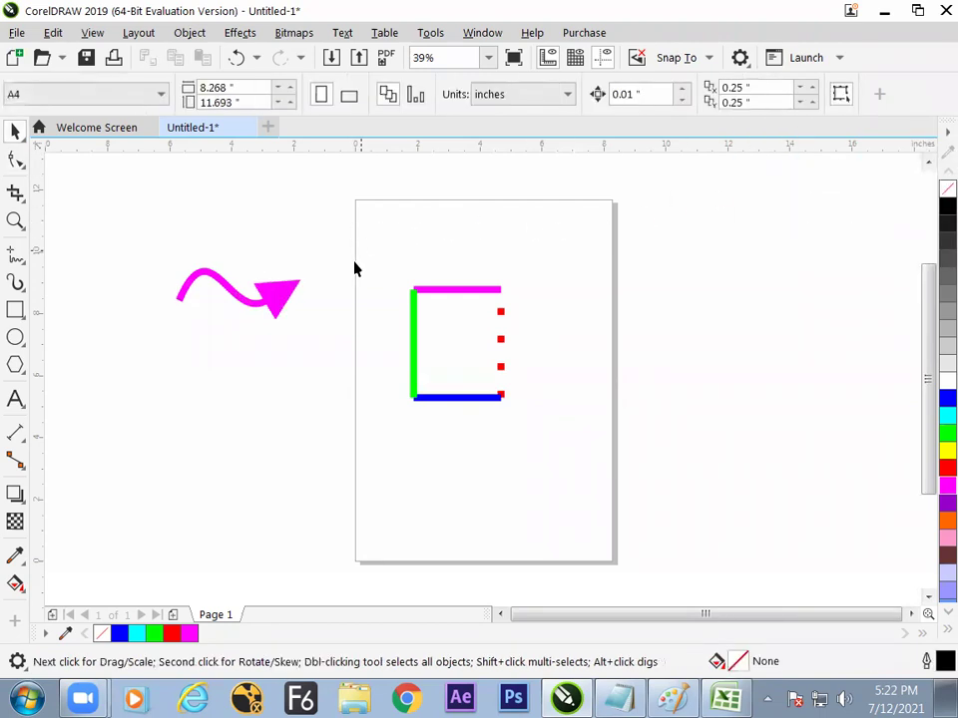
Reverse the direction of the wavy magenta curve repeatedly, ending with its arrowhead at the curve's left end.
left_click(274, 288)
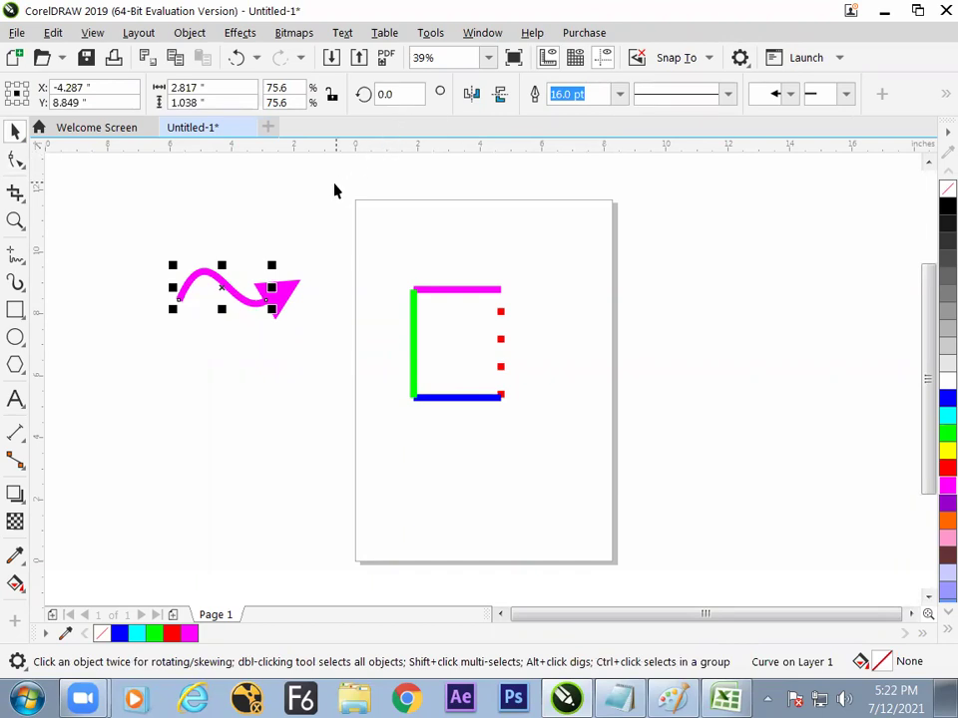
left_click(15, 159)
left_click(226, 292)
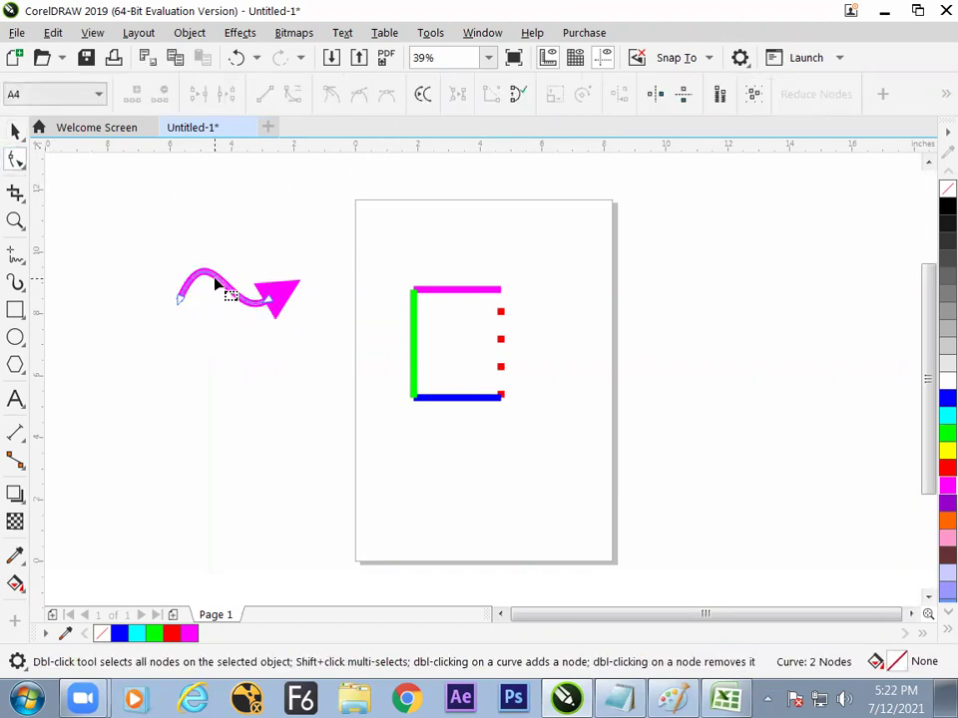
left_click(425, 101)
left_click(425, 100)
left_click(424, 101)
left_click(423, 101)
left_click(423, 101)
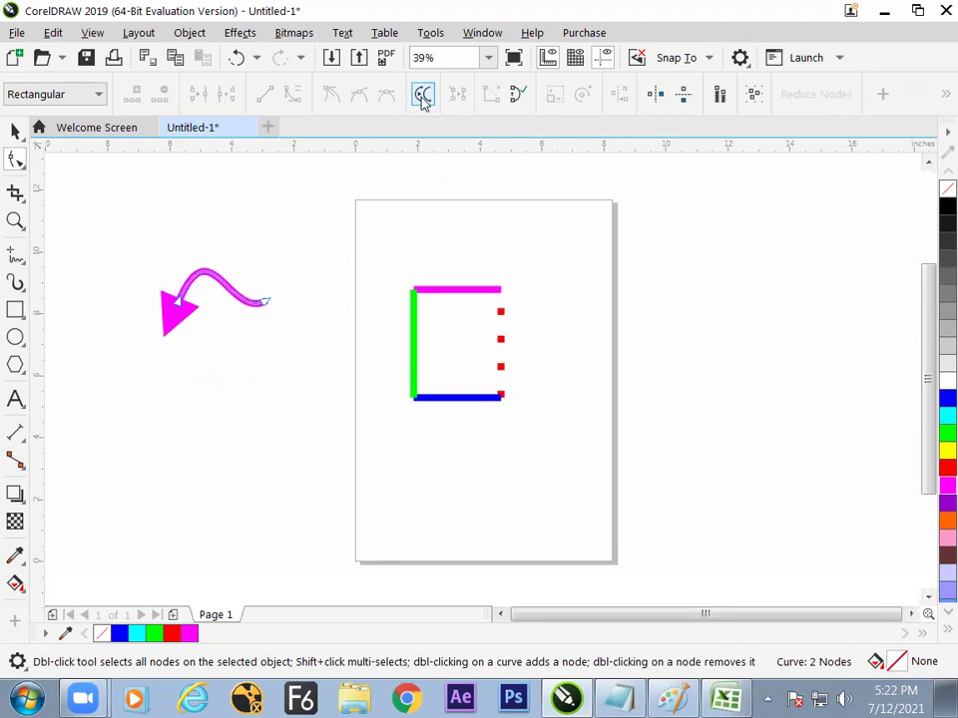
left_click(422, 100)
left_click(420, 104)
Close the wavy magenta curve with a straight segment between its end nodes, and undo the closure.
left_click(507, 100)
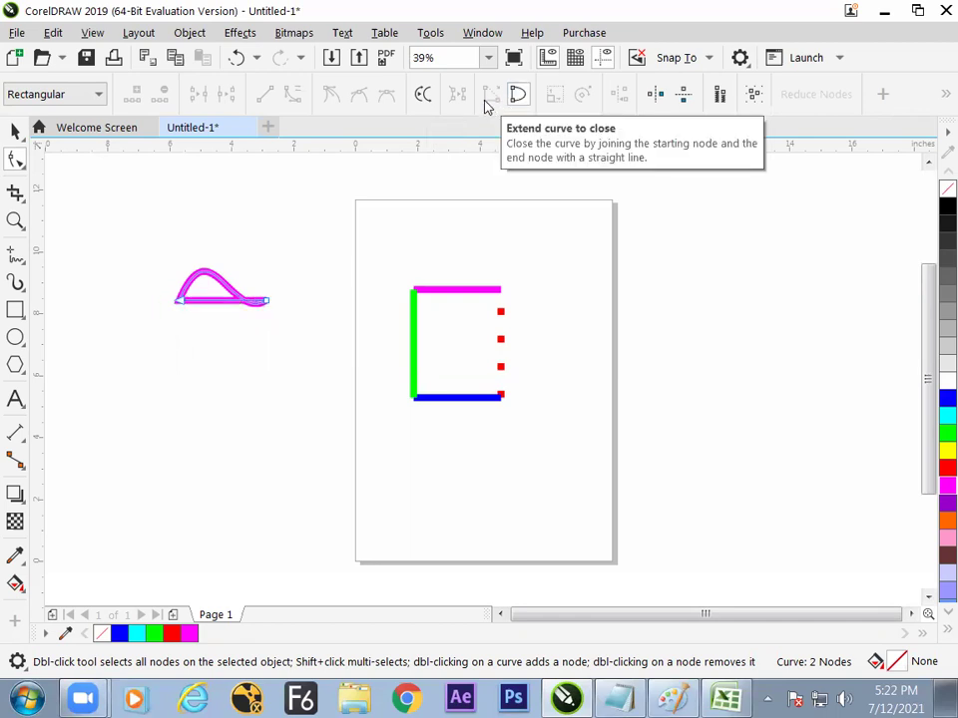
key("ctrl+z")
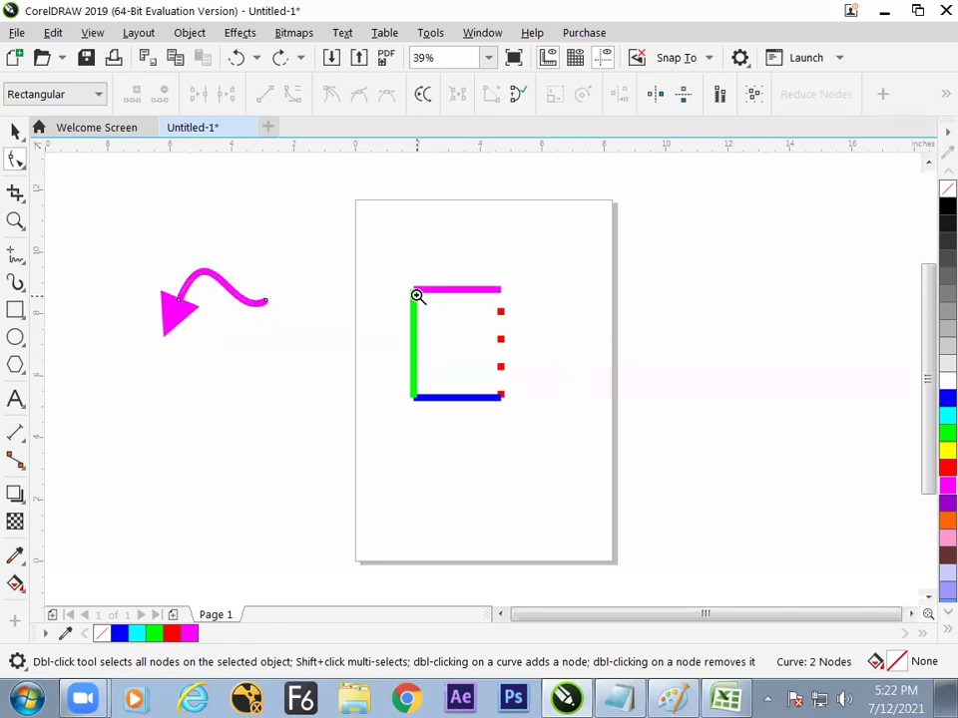
Give the green left line of the square square line caps that extend past its ends, using its outline properties.
key("z")
left_click_drag(391, 259, 513, 445)
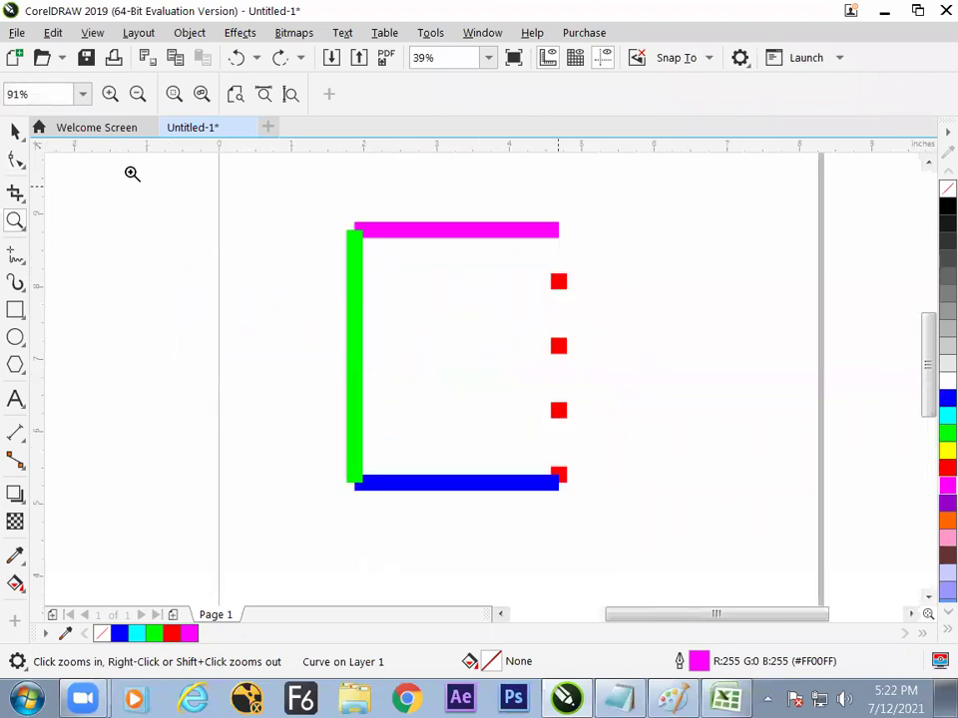
left_click(13, 133)
left_click(357, 263)
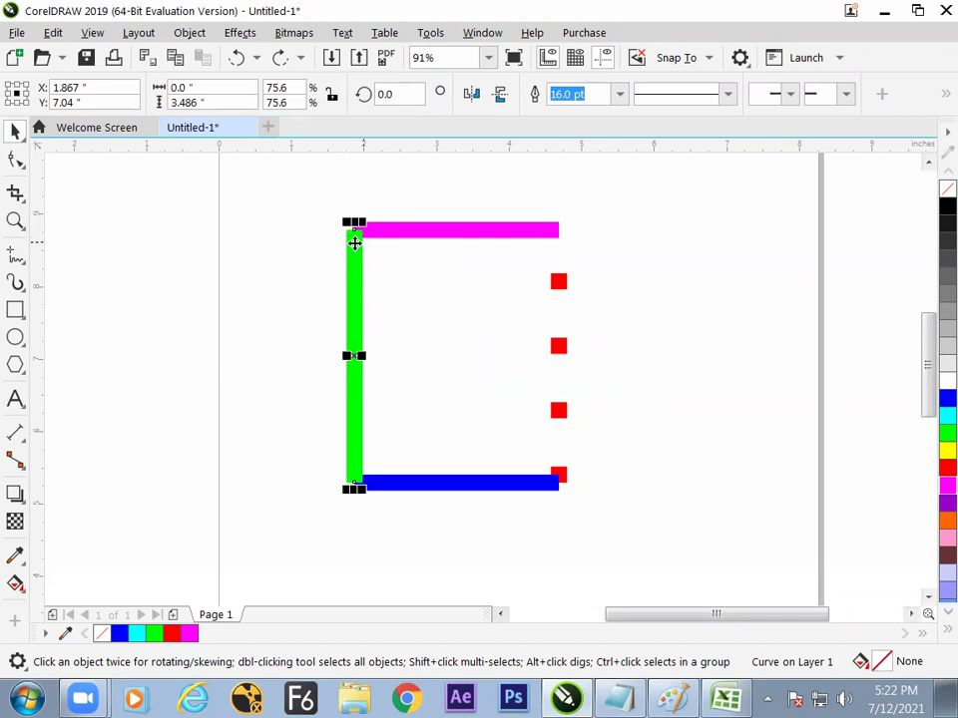
key("z")
left_click_drag(327, 200, 404, 296)
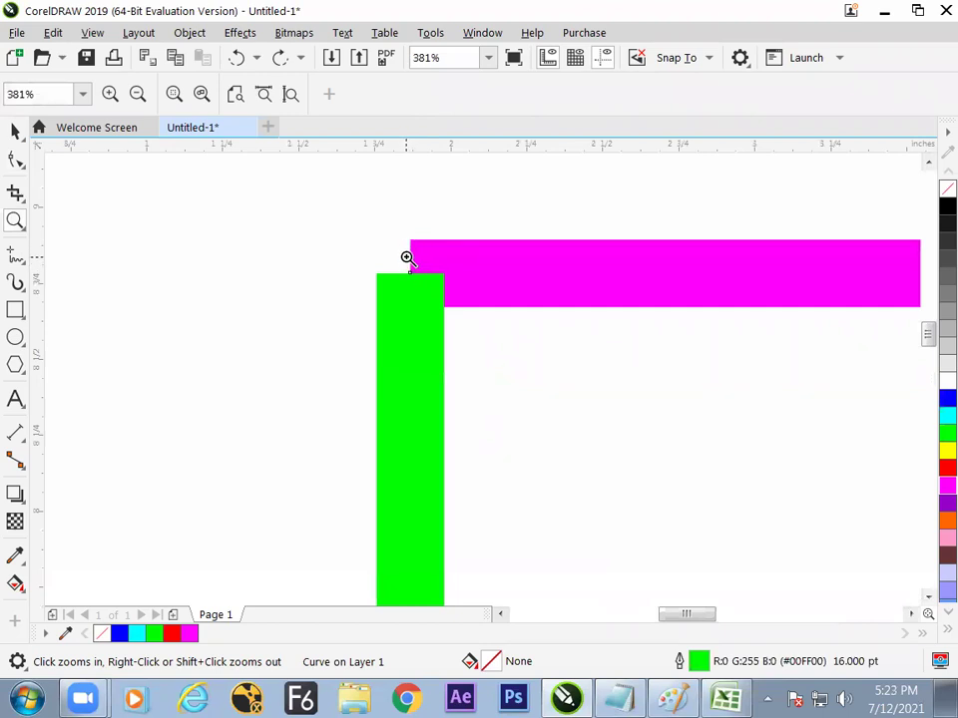
key("space")
left_click(402, 337)
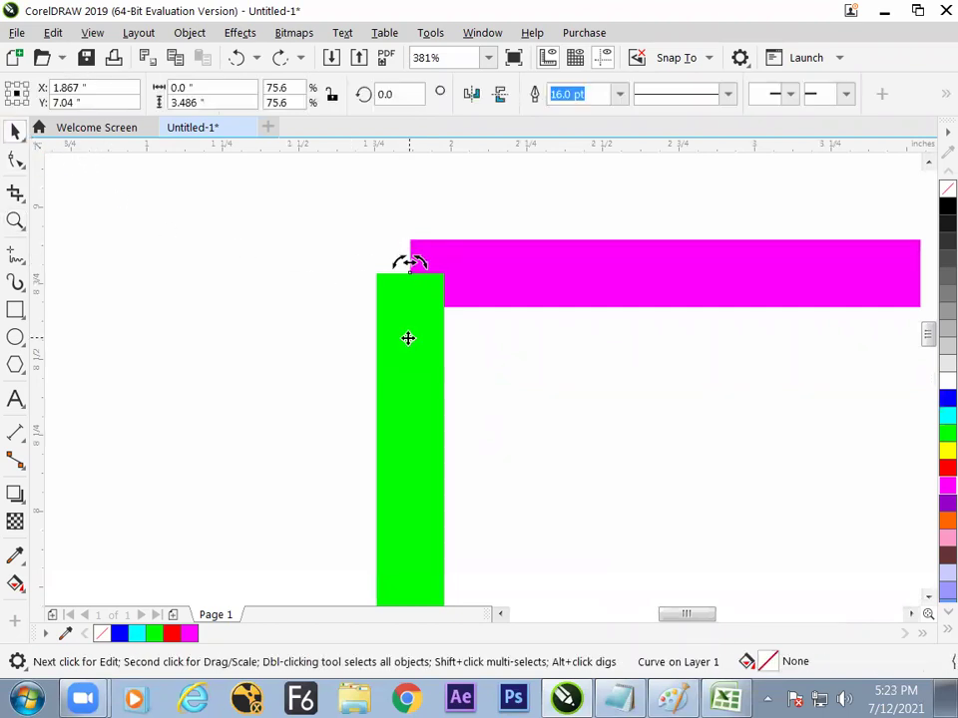
left_click(338, 333)
left_click(417, 361)
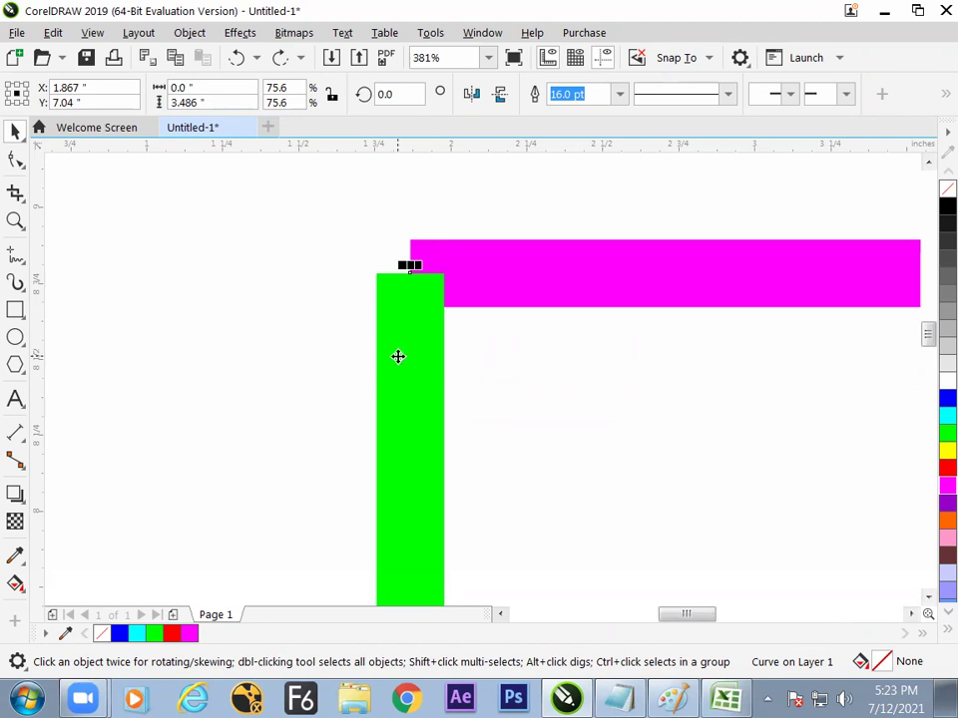
left_click(482, 32)
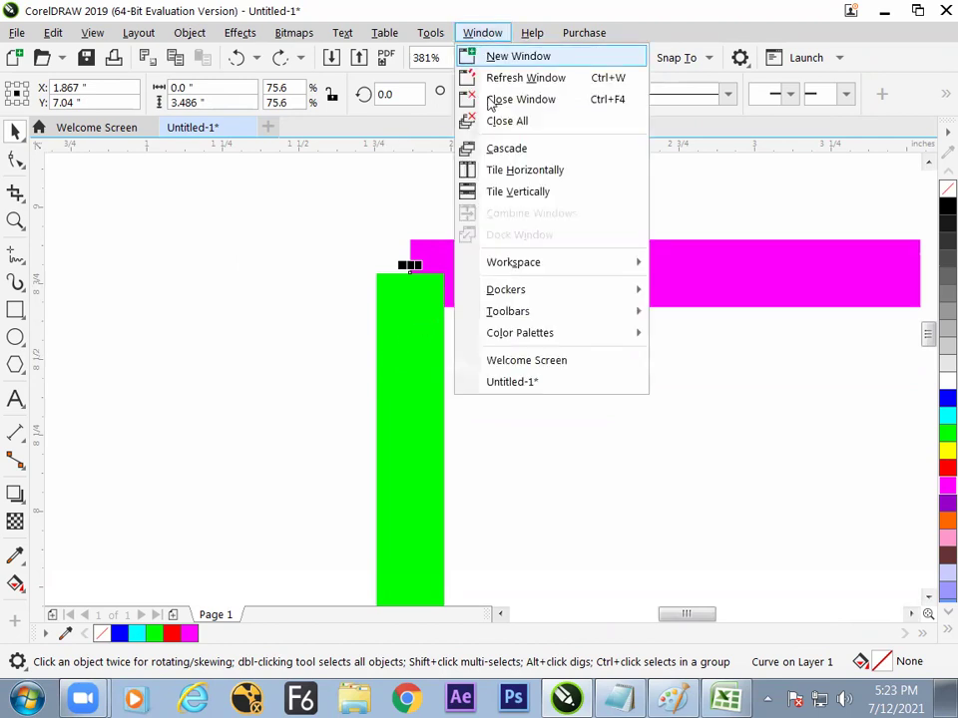
mouse_move(533, 295)
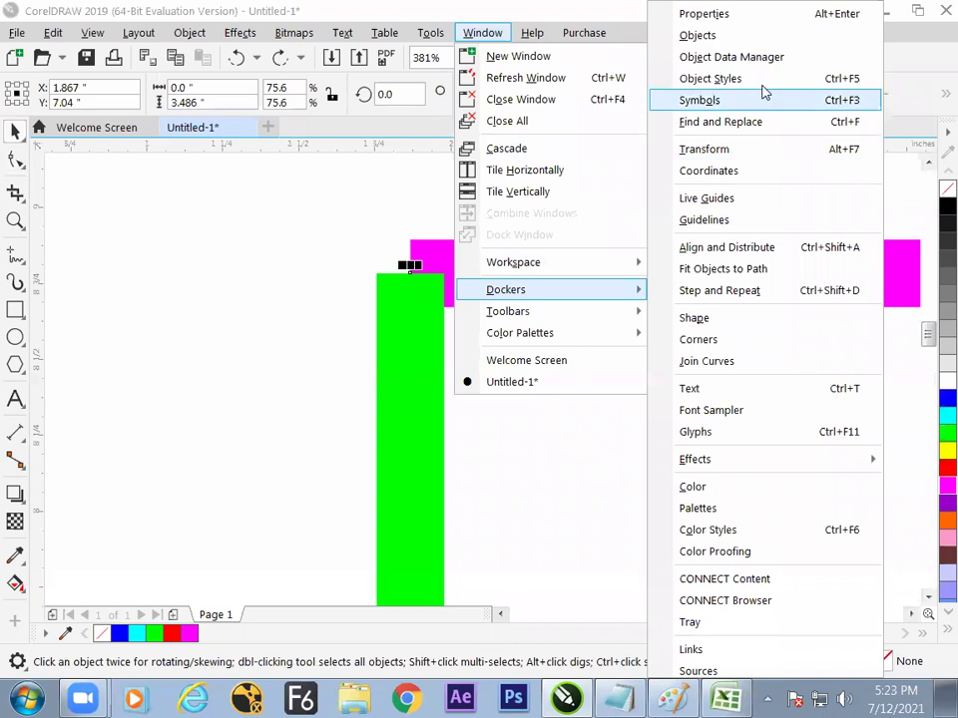
left_click(704, 14)
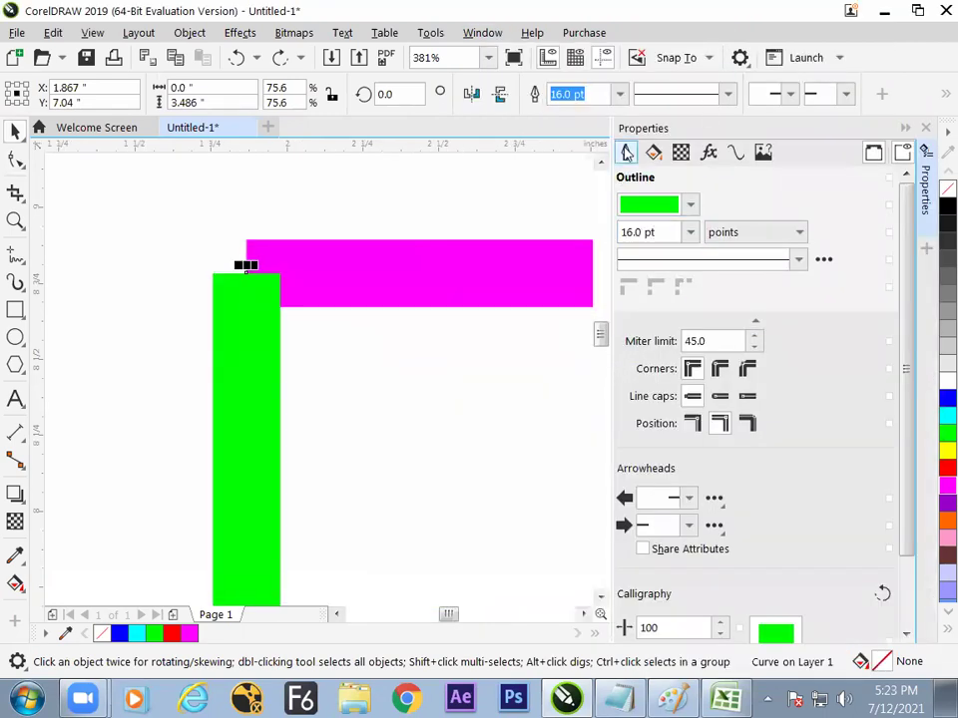
left_click(747, 396)
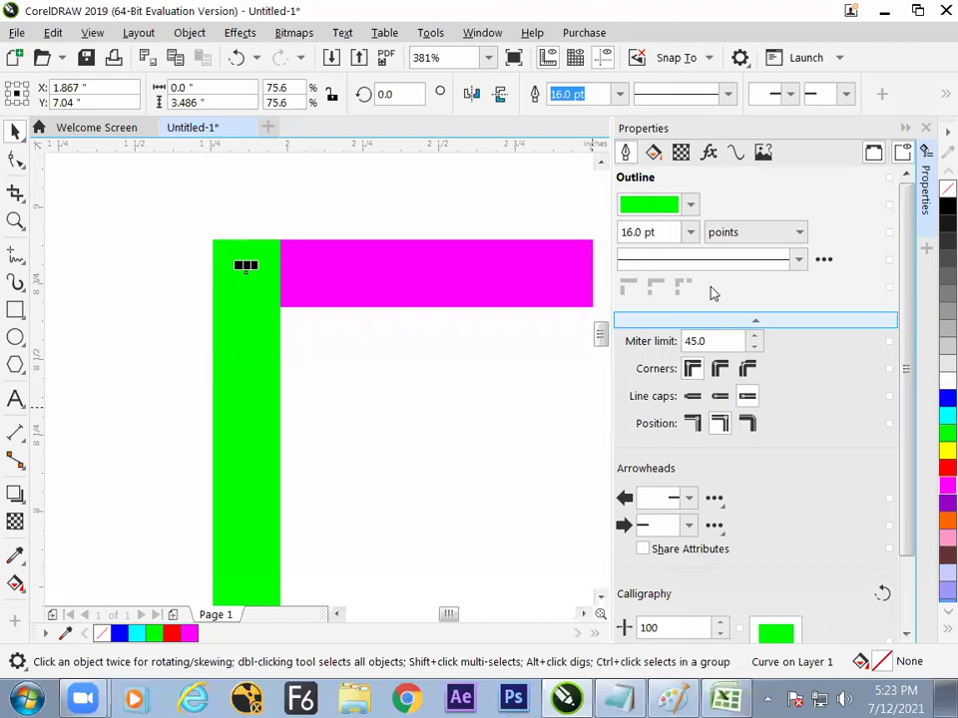
Review where the Properties docker is listed among the dockers, and close the docker.
left_click(482, 33)
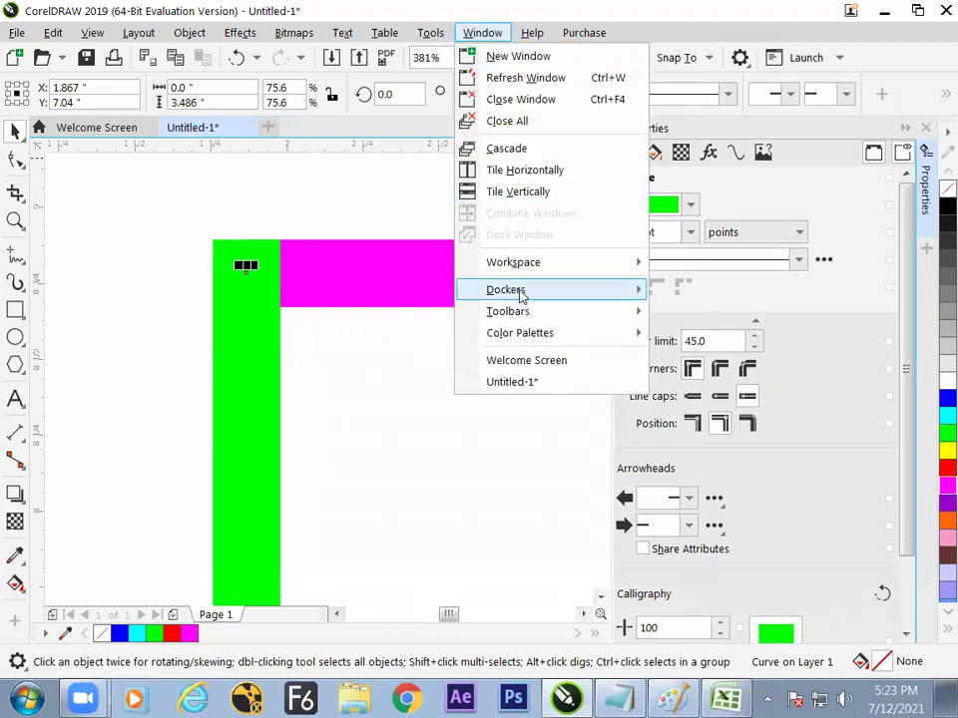
mouse_move(559, 289)
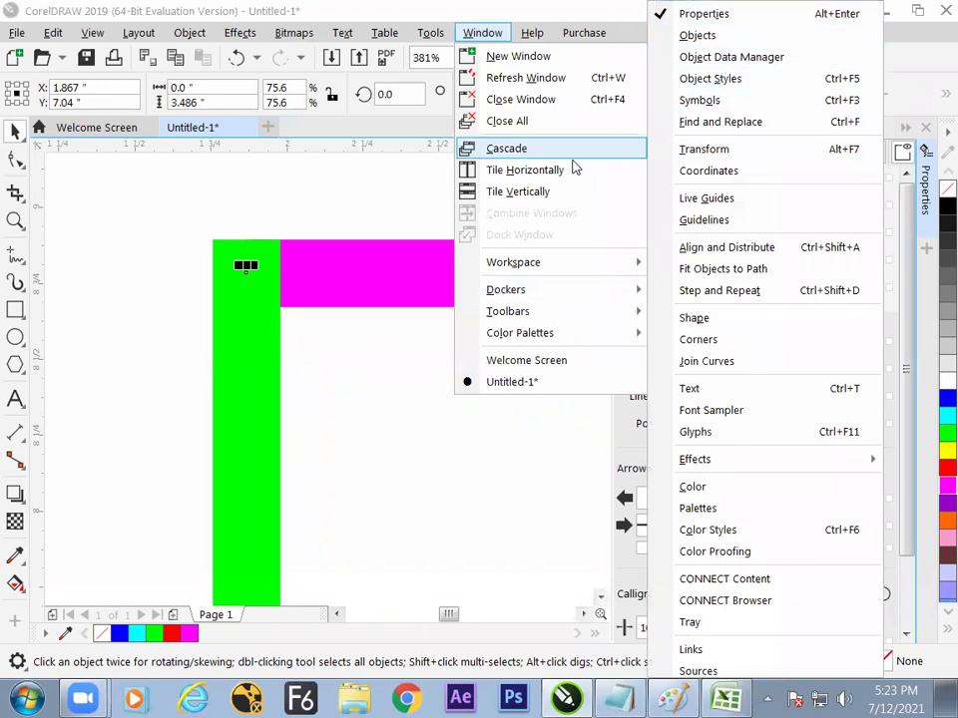
left_click(324, 147)
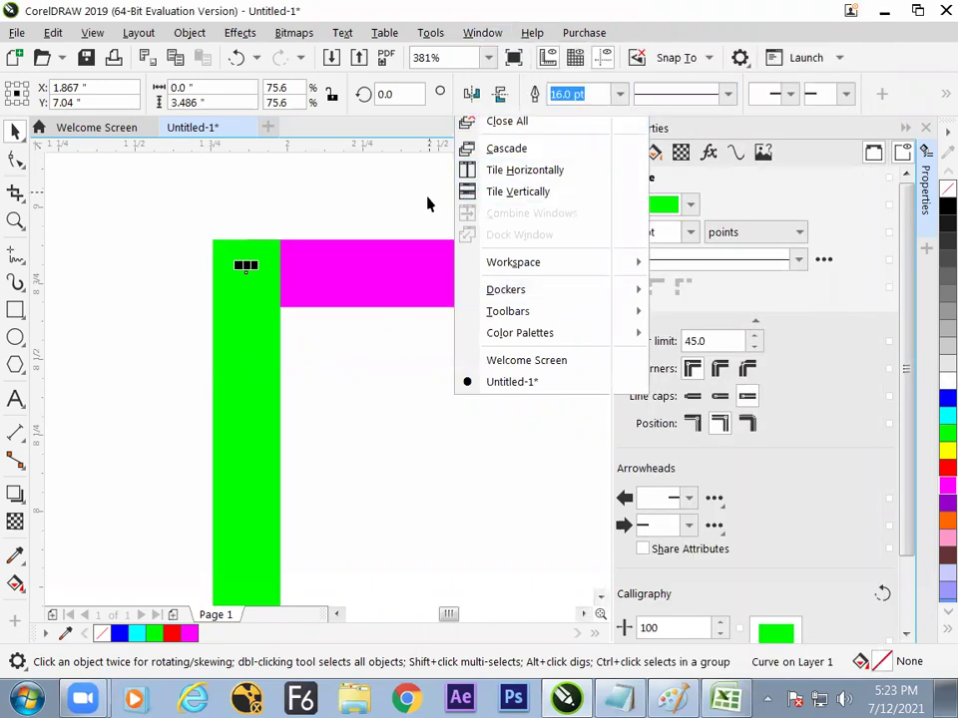
left_click(924, 128)
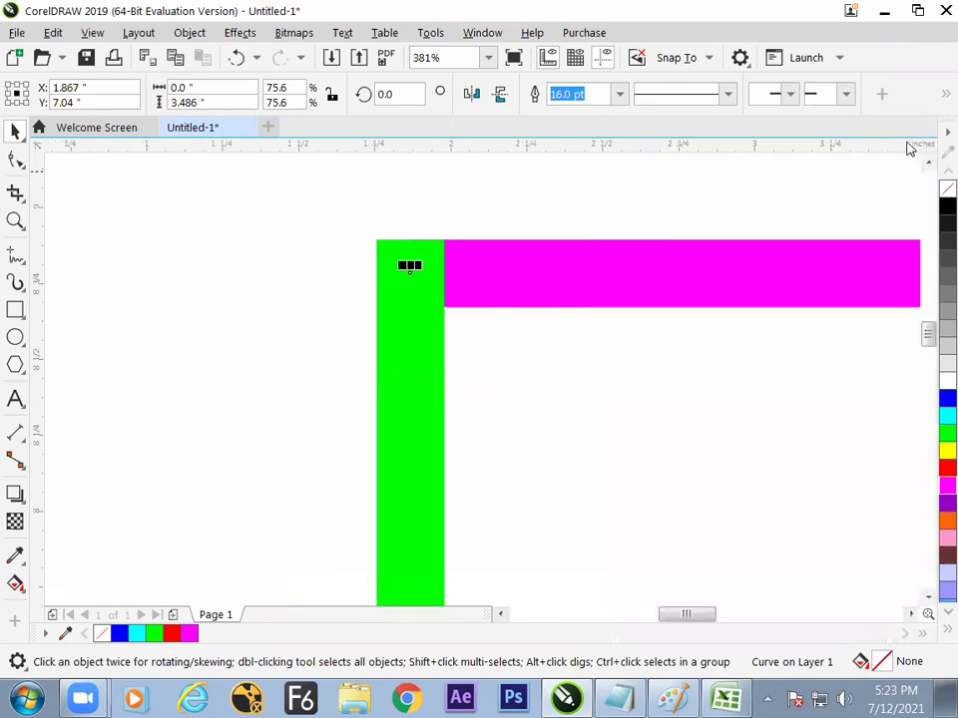
View the green line's cap options in the Outline Pen dialog, dismiss it and deselect the line.
key("F12")
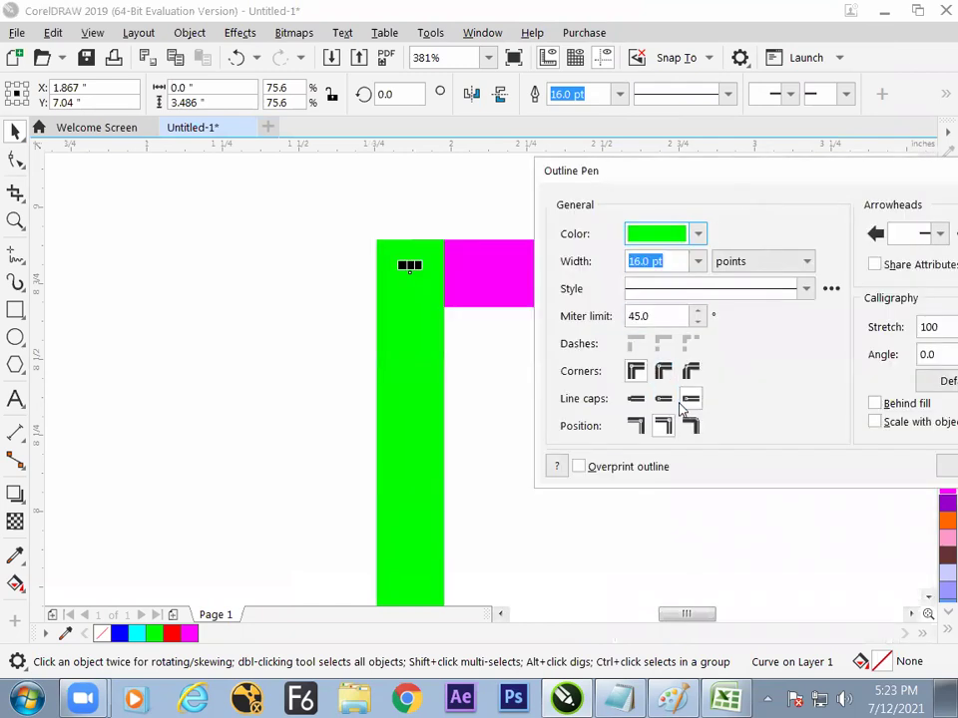
left_click(673, 404)
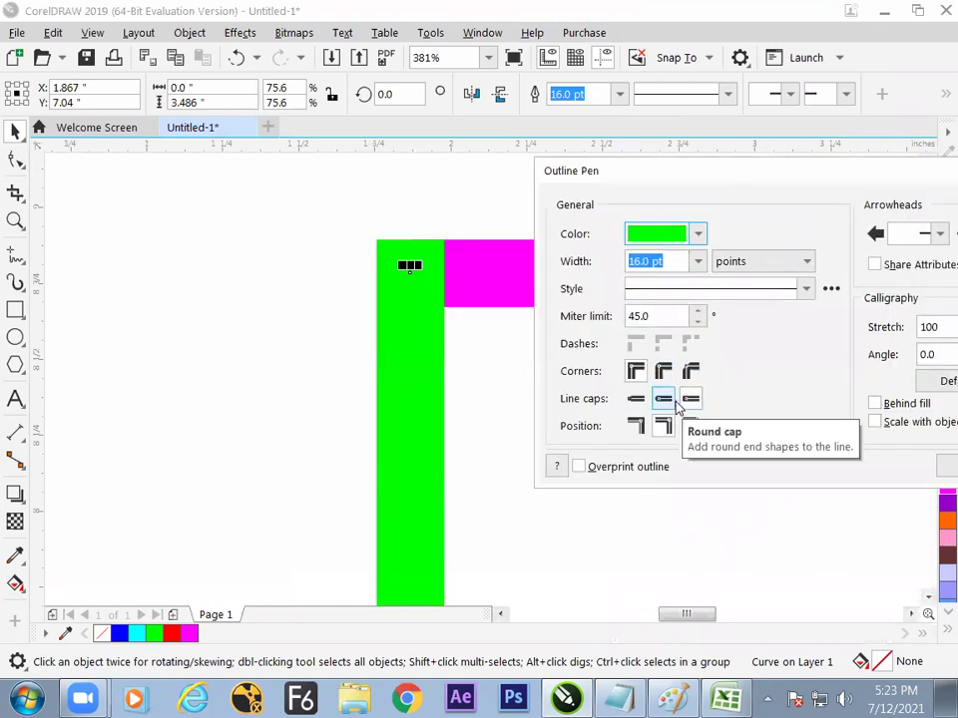
left_click(796, 203)
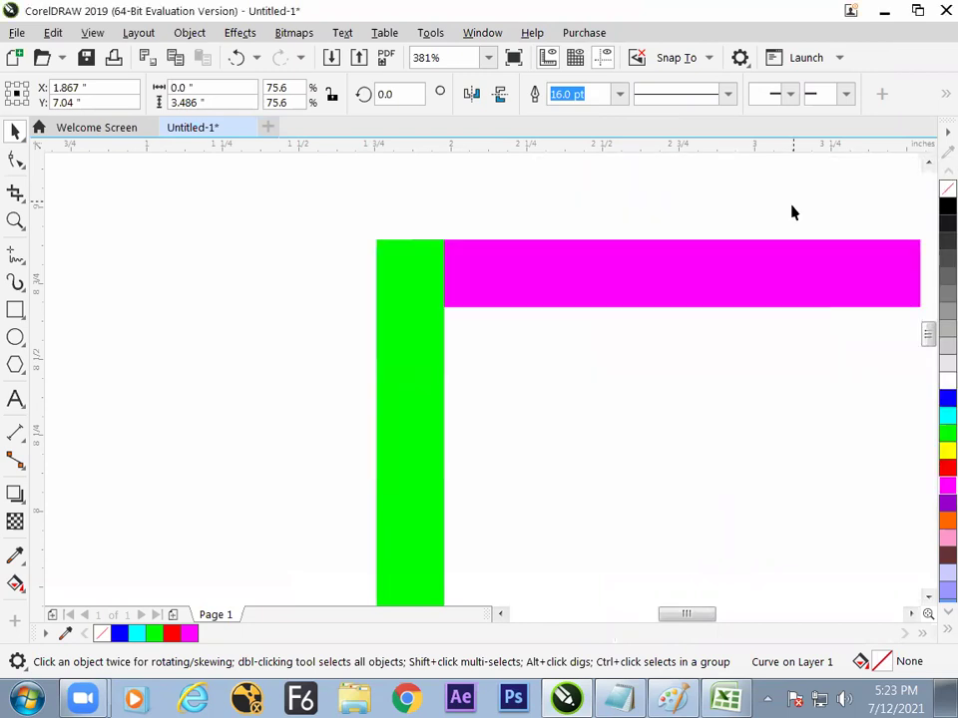
left_click(369, 296)
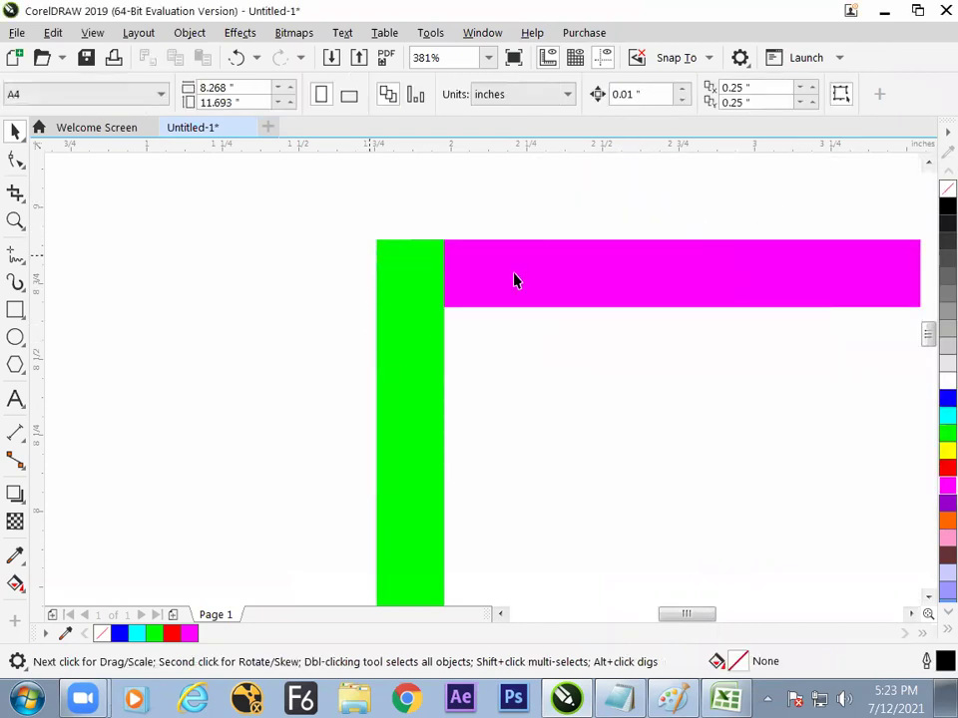
Duplicate the green line into the empty area to its left, scale the copy down, and undo the scaling.
left_click(421, 371)
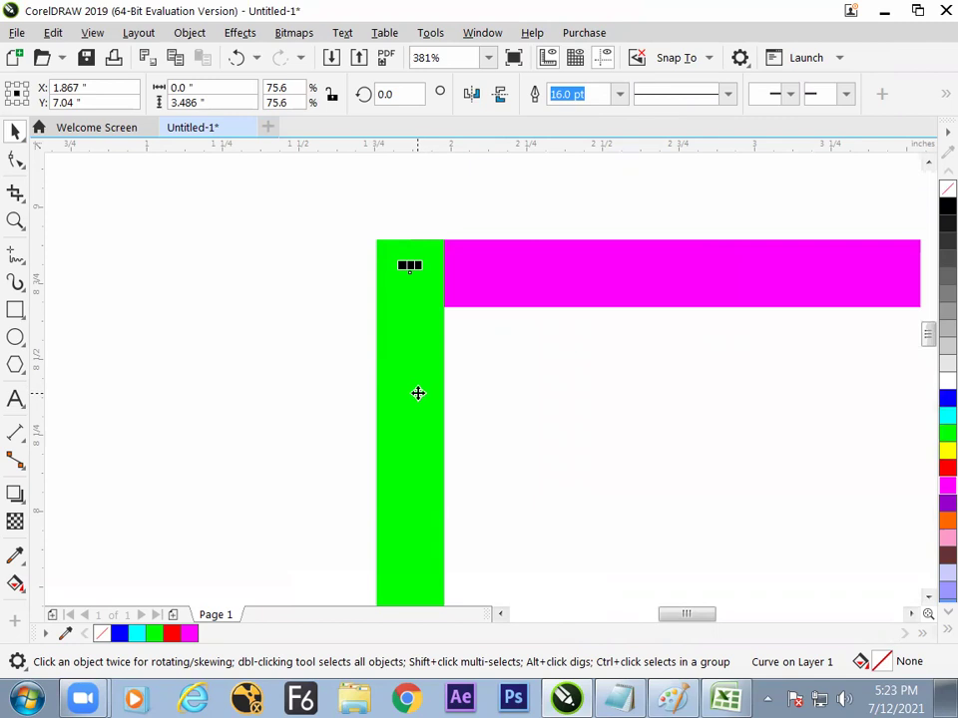
left_click_drag(414, 399, 175, 410)
left_click_drag(182, 267, 168, 351)
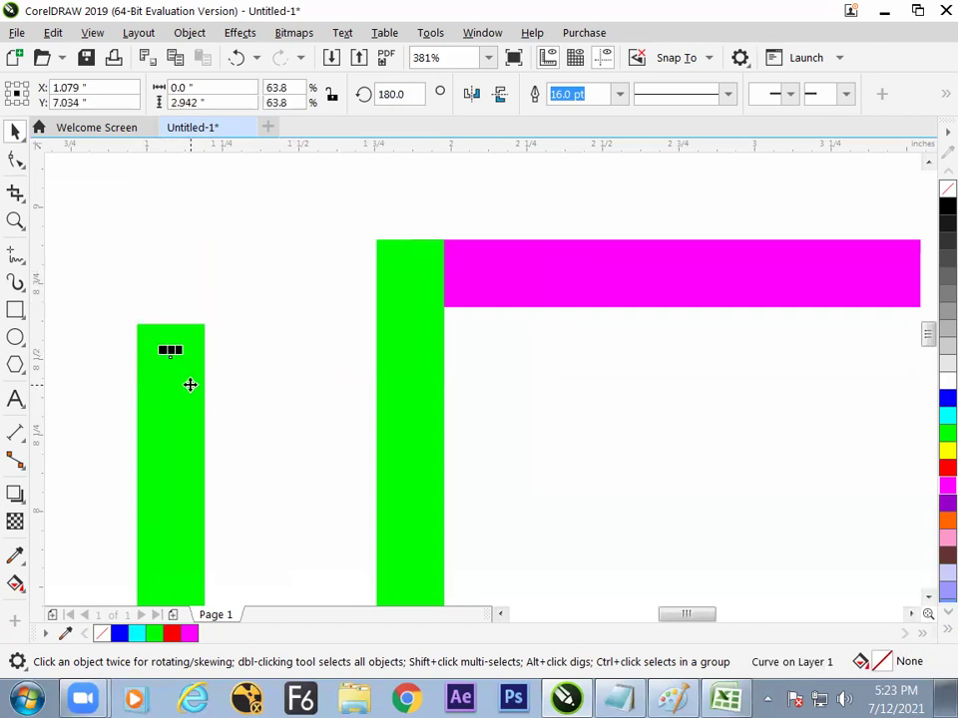
key("ctrl+z")
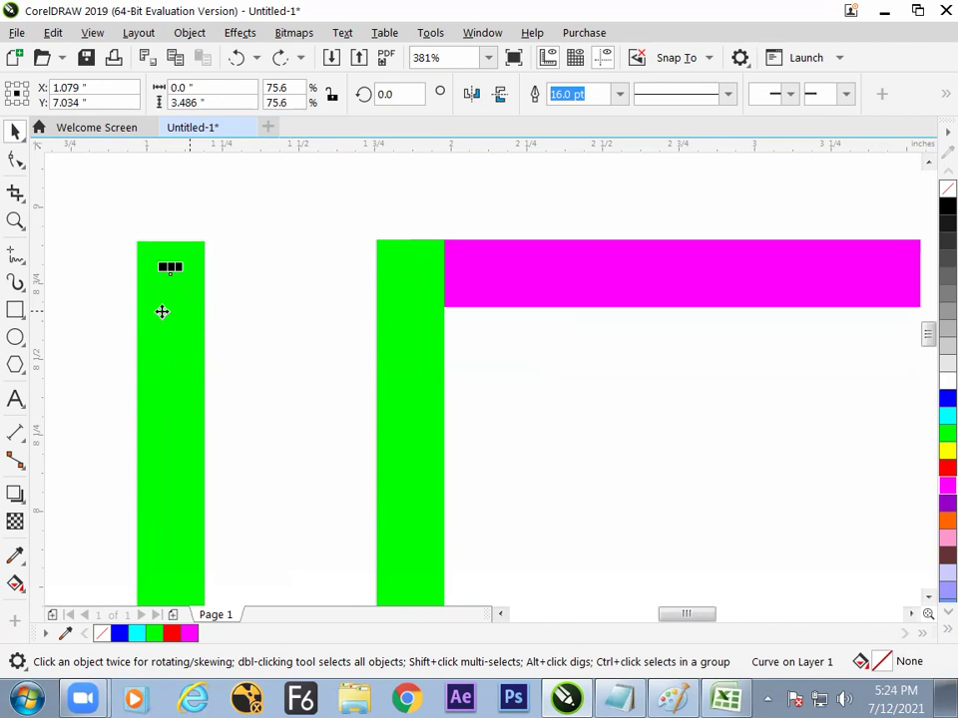
Enable Scale with object in the Outline Pen settings of the duplicated green line.
key("F12")
left_click(535, 441)
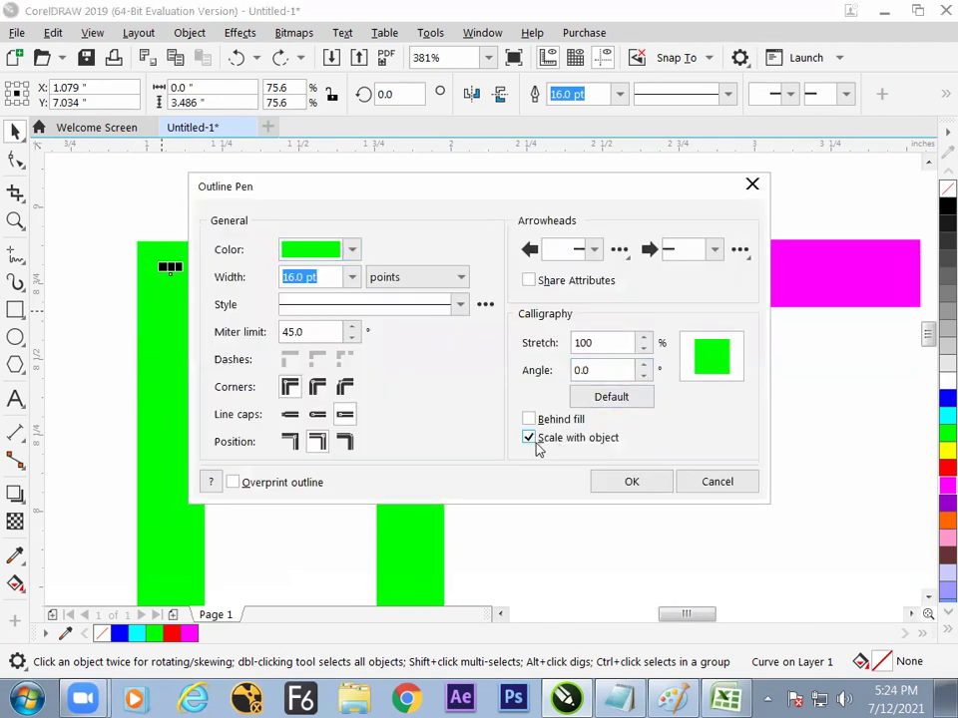
left_click(619, 482)
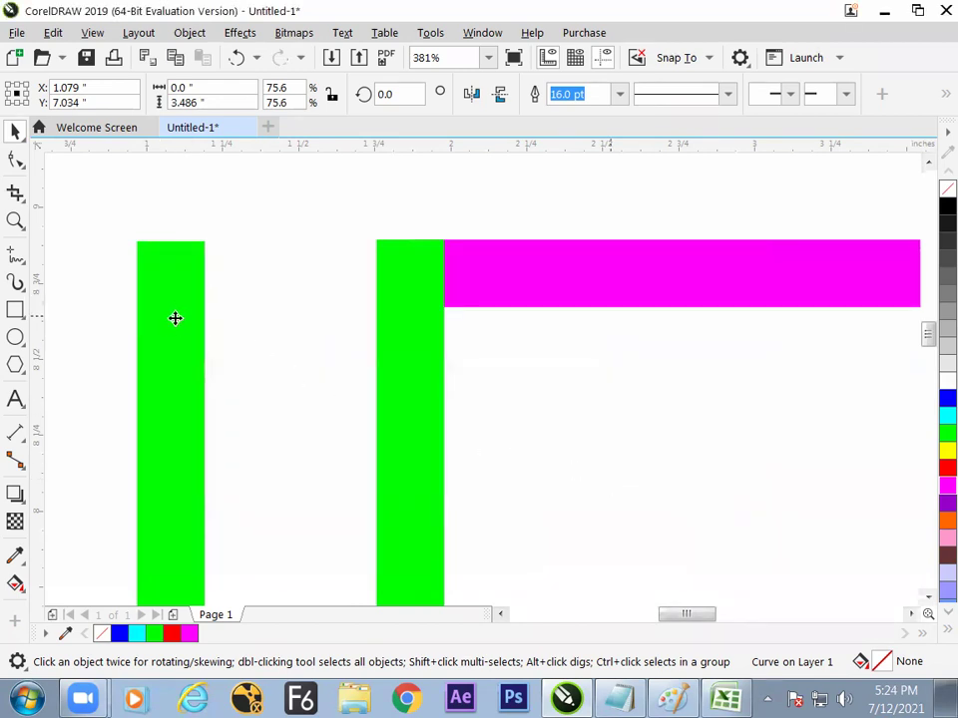
Scale the duplicated green line down in two stages to about 0.75 inches long.
left_click(170, 260)
left_click(170, 268)
left_click_drag(178, 274, 297, 359)
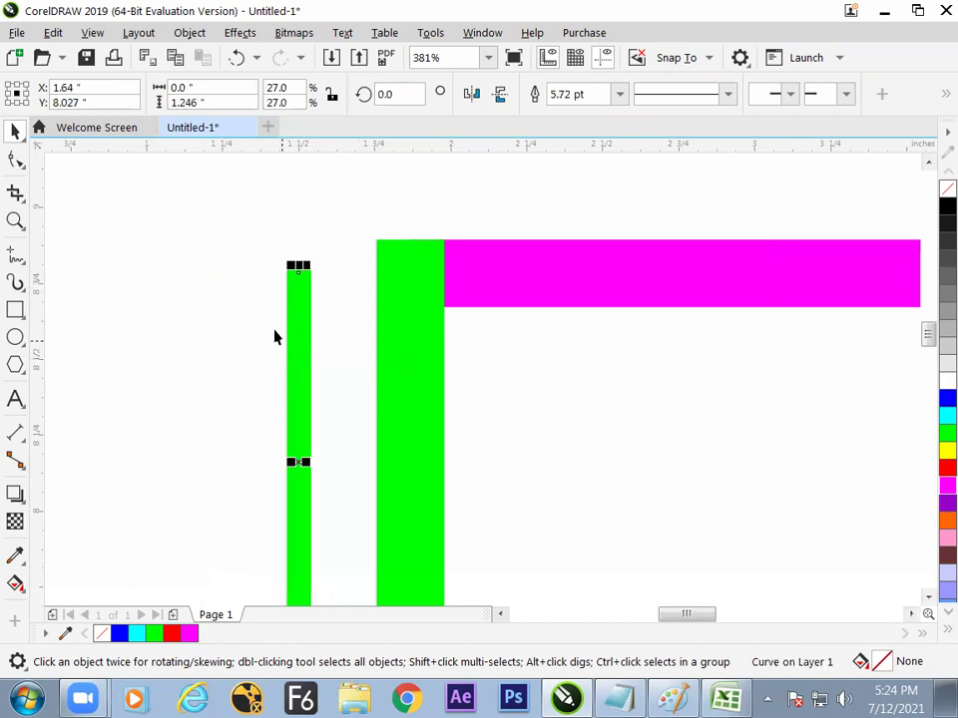
left_click_drag(289, 267, 328, 362)
left_click(322, 370)
left_click(475, 402)
left_click(329, 419)
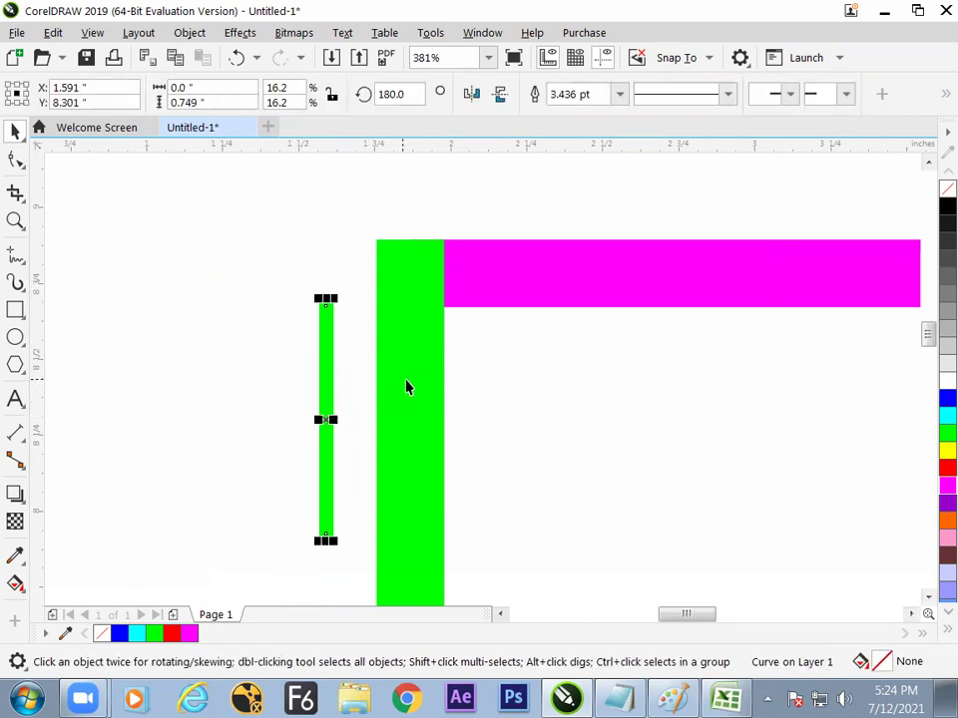
Check the small green line's Outline Pen settings without changing them, and delete that line.
key("F12")
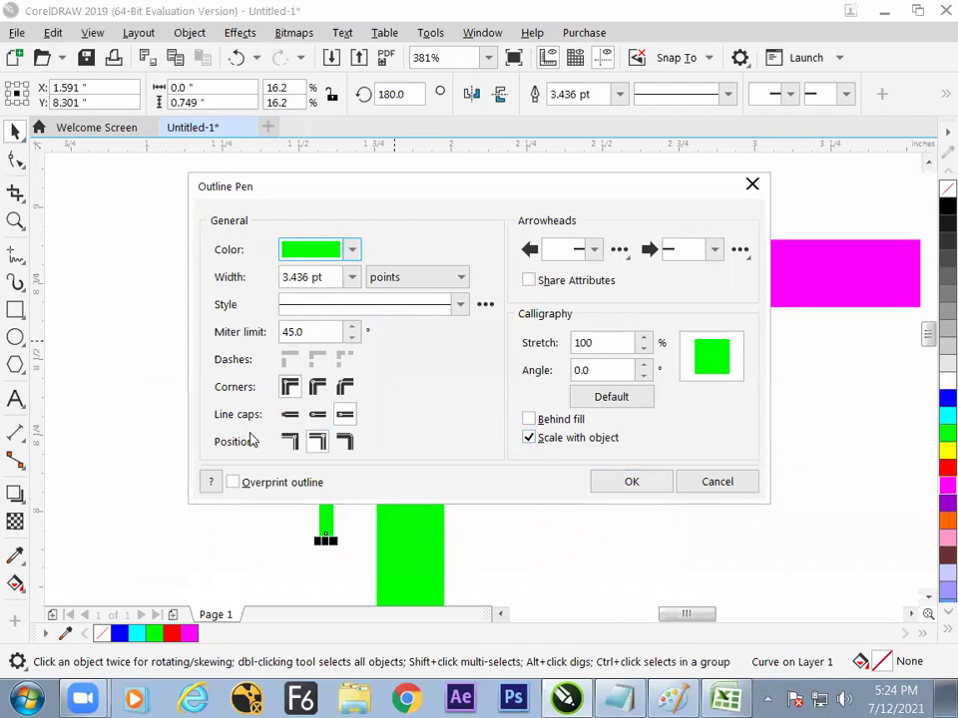
left_click(714, 482)
left_click(347, 428)
left_click(327, 431)
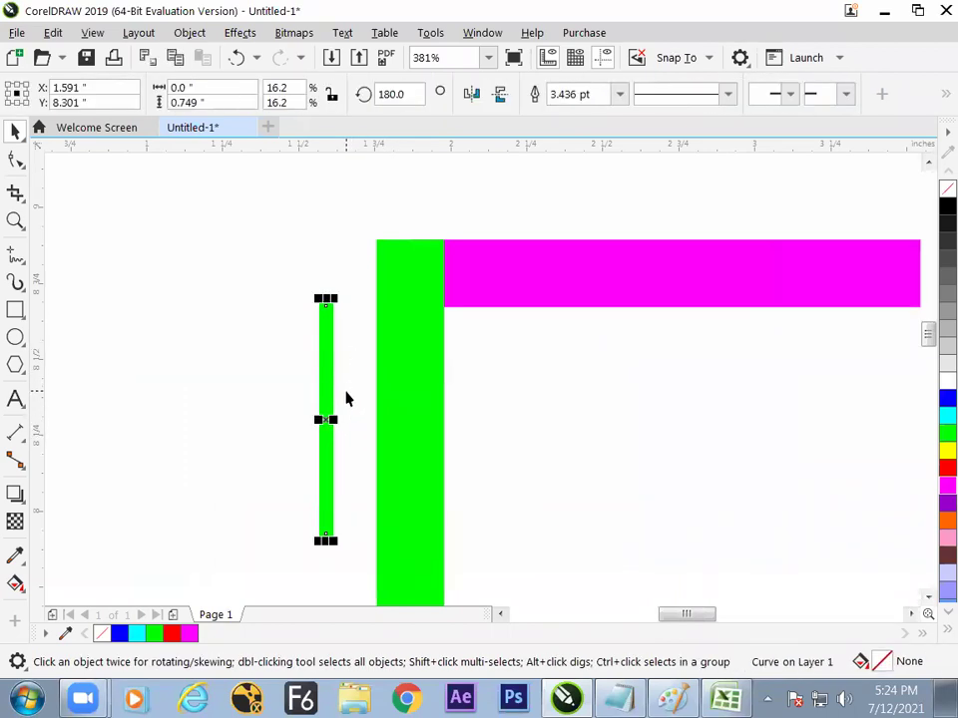
key("Delete")
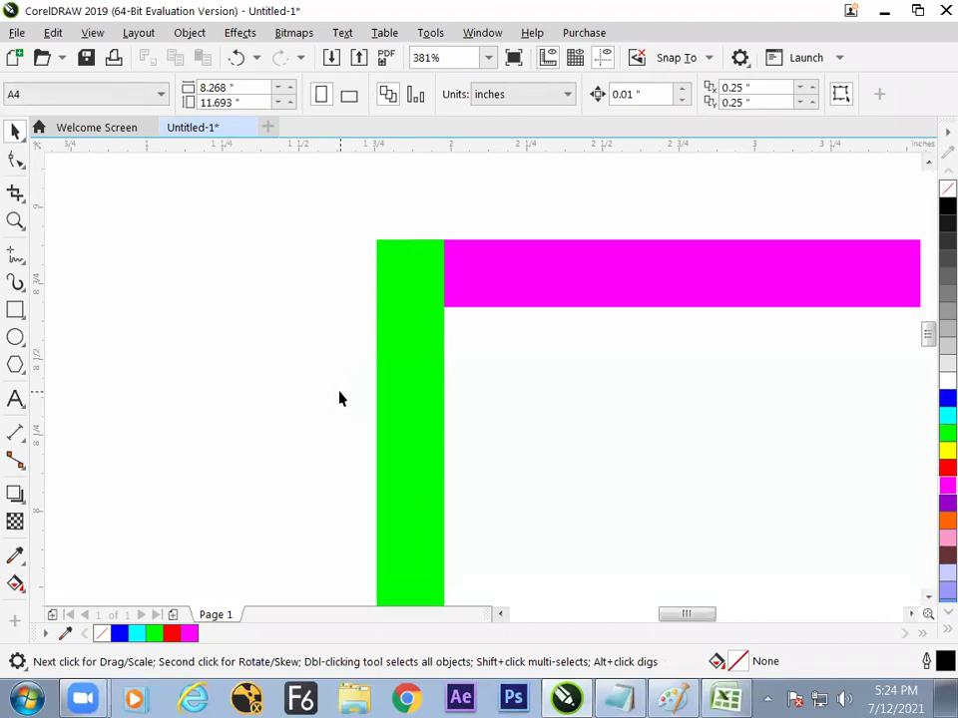
Create a new A4 document with the default settings and draw a horizontal Freehand line about 4.5 inches long on the page.
key("ctrl+n")
key("Return")
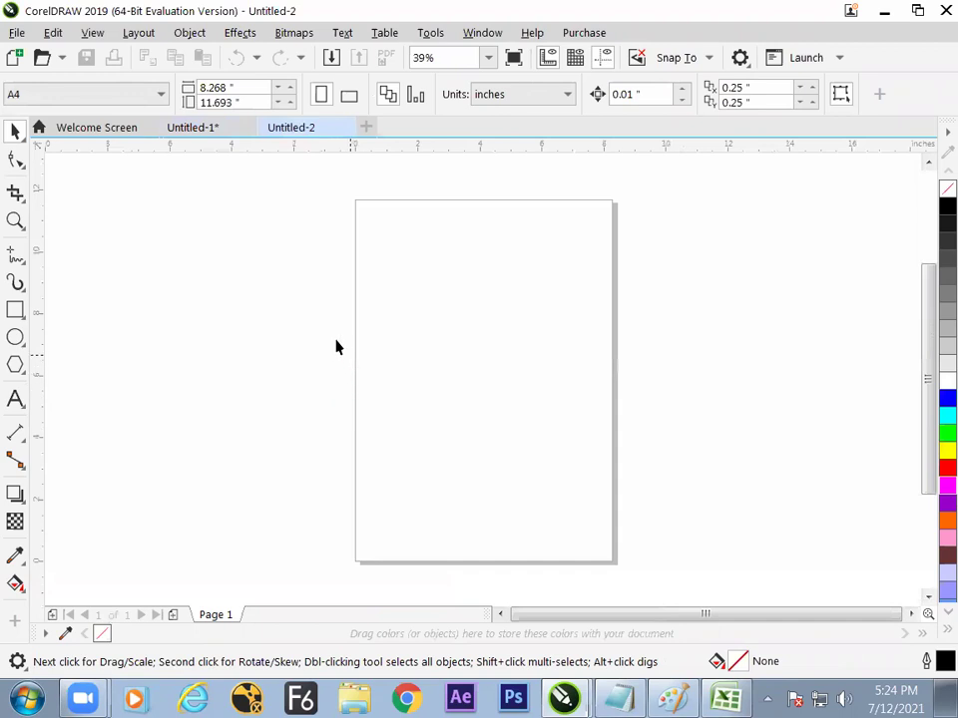
left_click(15, 256)
left_click(384, 323)
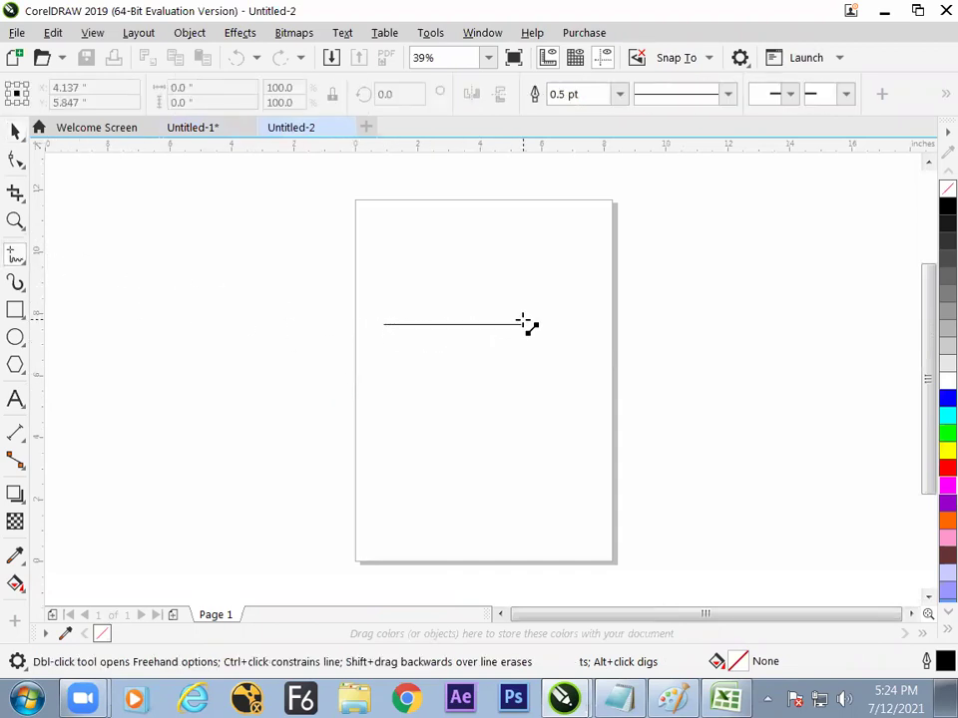
left_click(522, 324)
key("space")
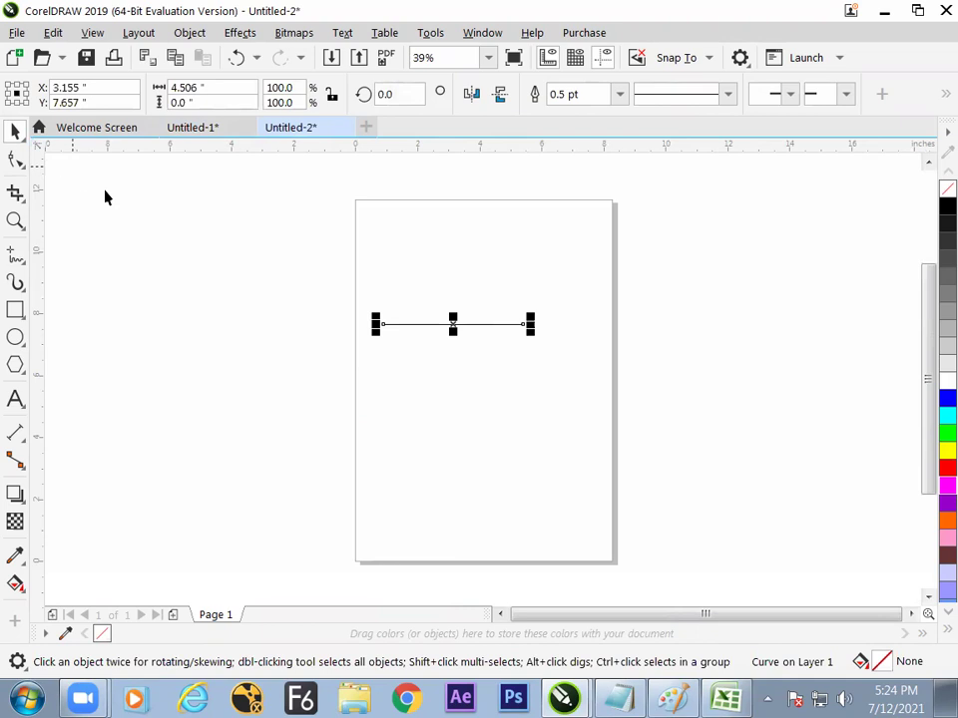
Set the horizontal line's outline width to 8 pt.
left_click(619, 94)
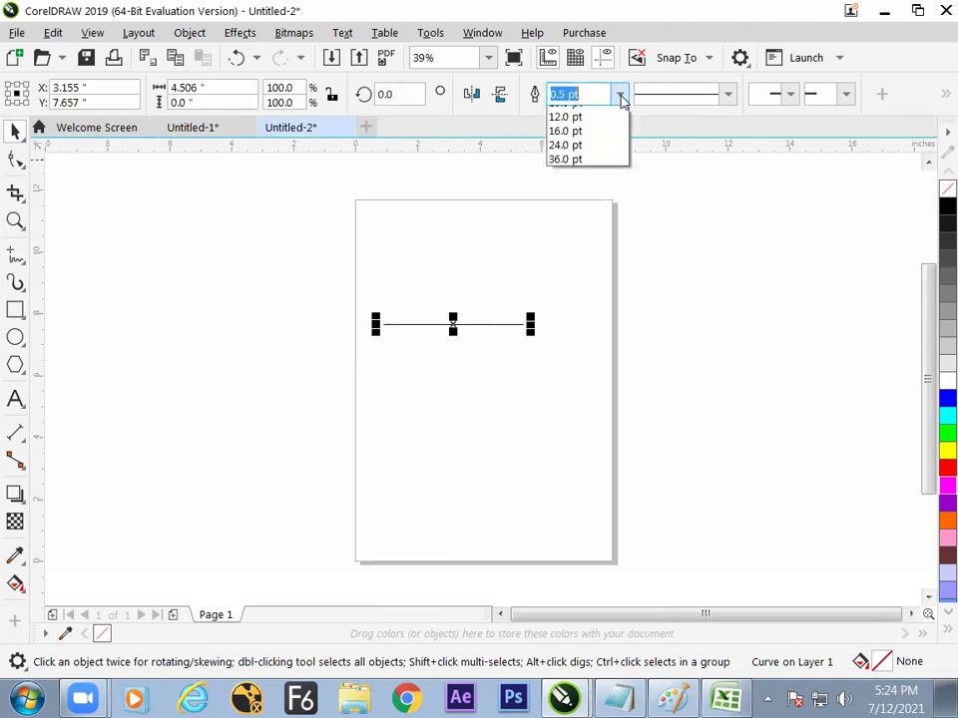
left_click(602, 257)
left_click(620, 94)
left_click(598, 240)
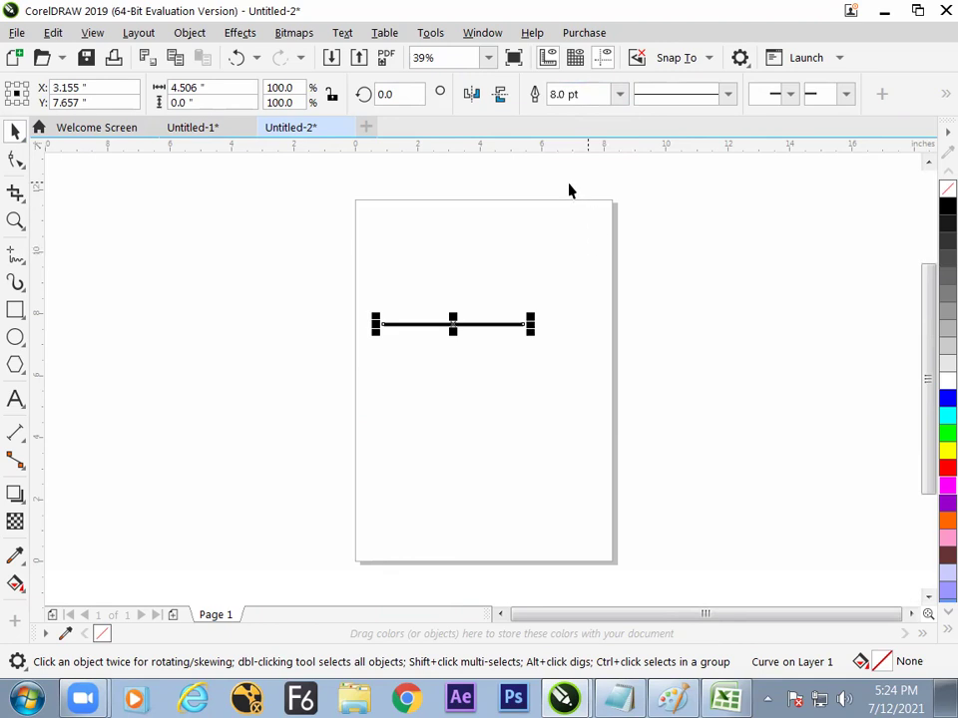
Convert the line to a curve, arch it upward using the segment and end handle, and convert it back to a straight line.
key("F10")
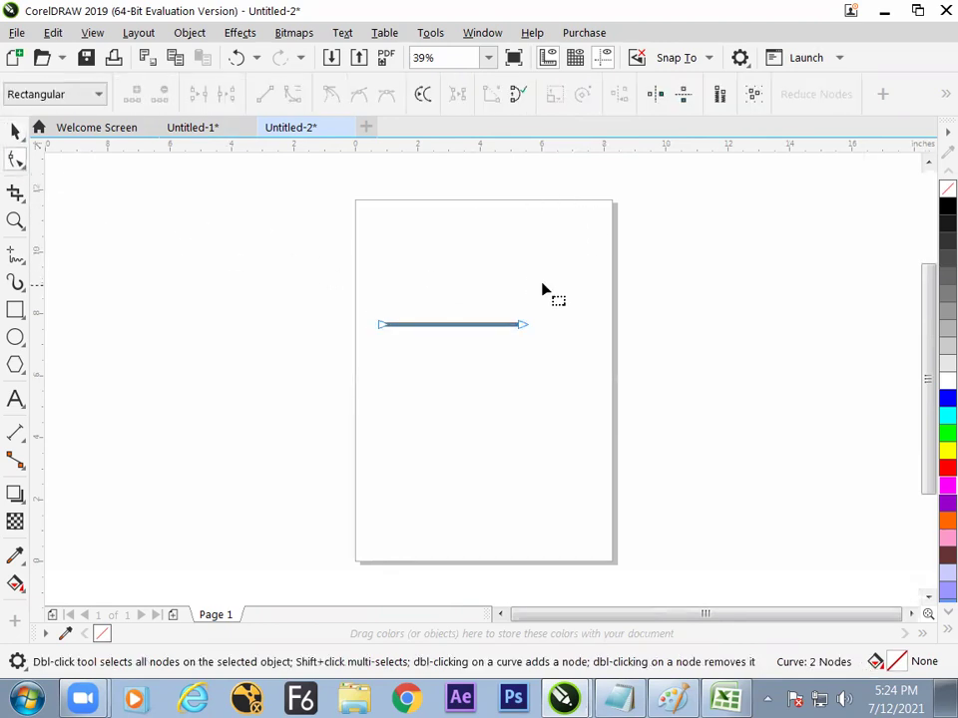
left_click_drag(509, 301, 530, 341)
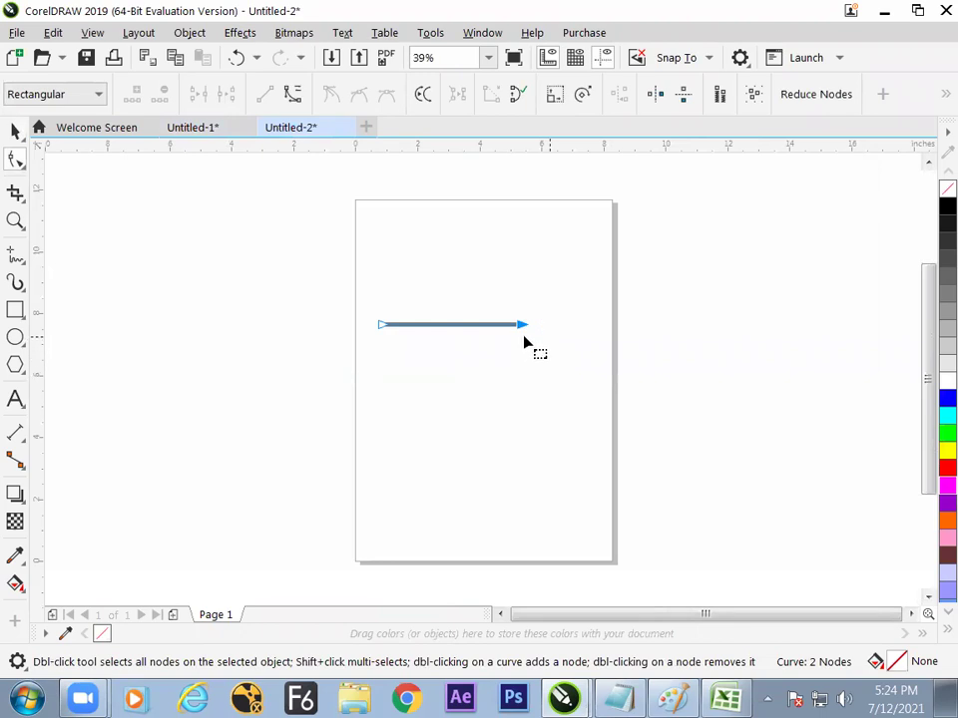
left_click(292, 94)
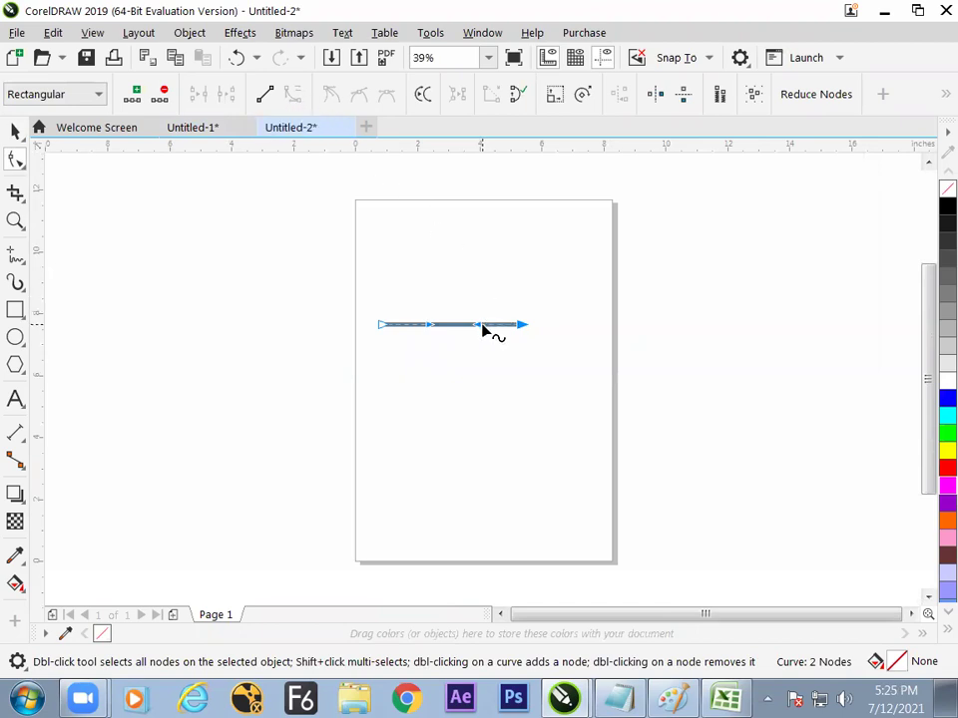
mouse_move(482, 327)
left_mouse_down()
mouse_move(484, 221)
mouse_move(487, 241)
left_mouse_up()
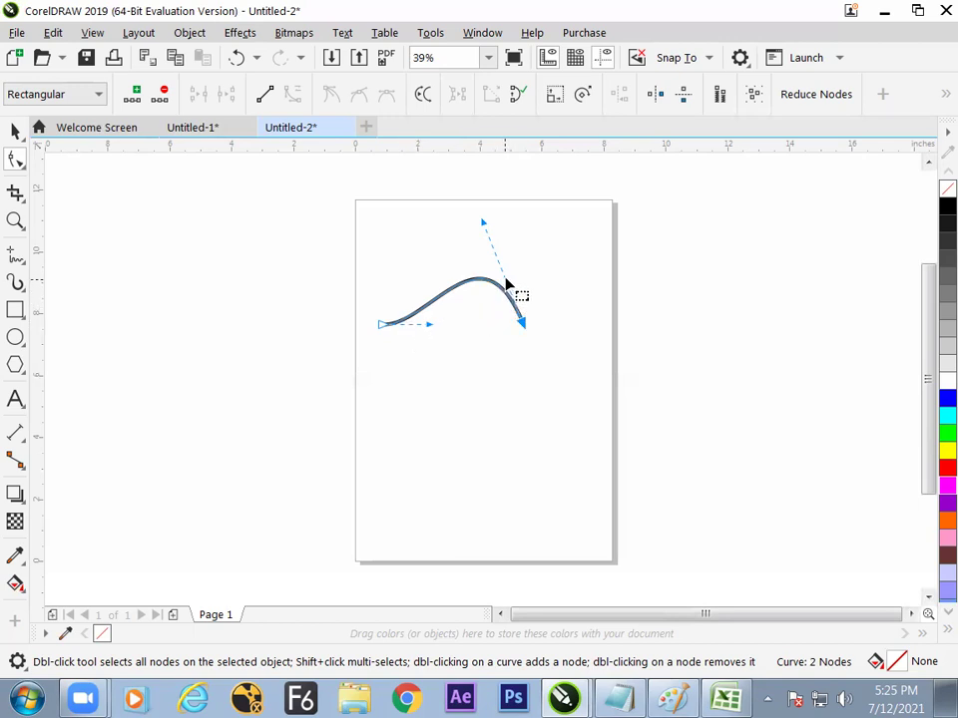
left_click_drag(483, 223, 479, 210)
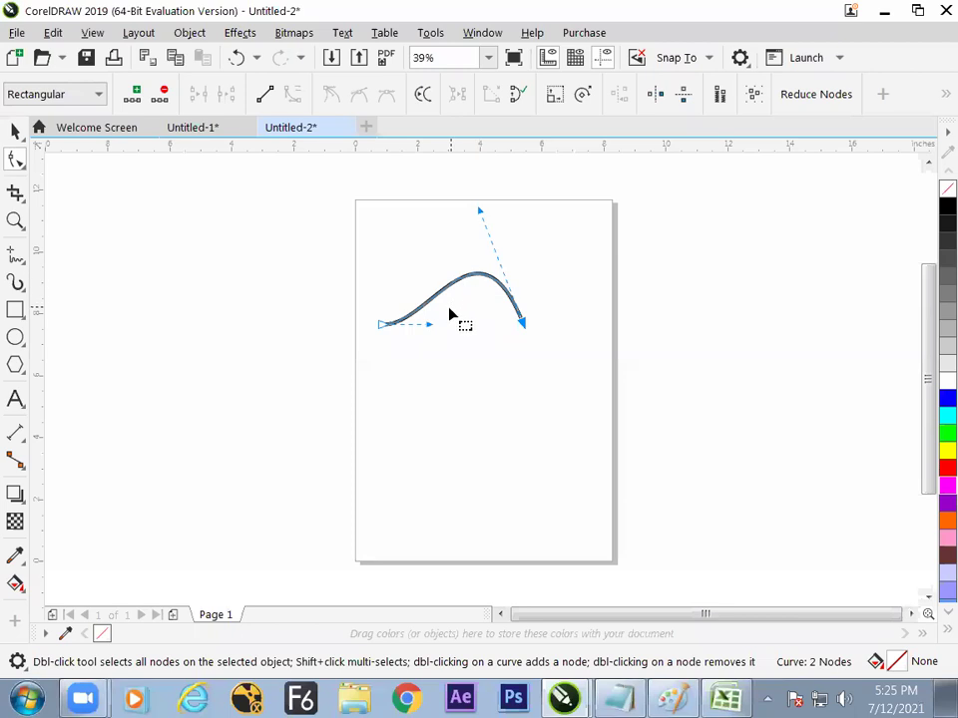
left_click(267, 101)
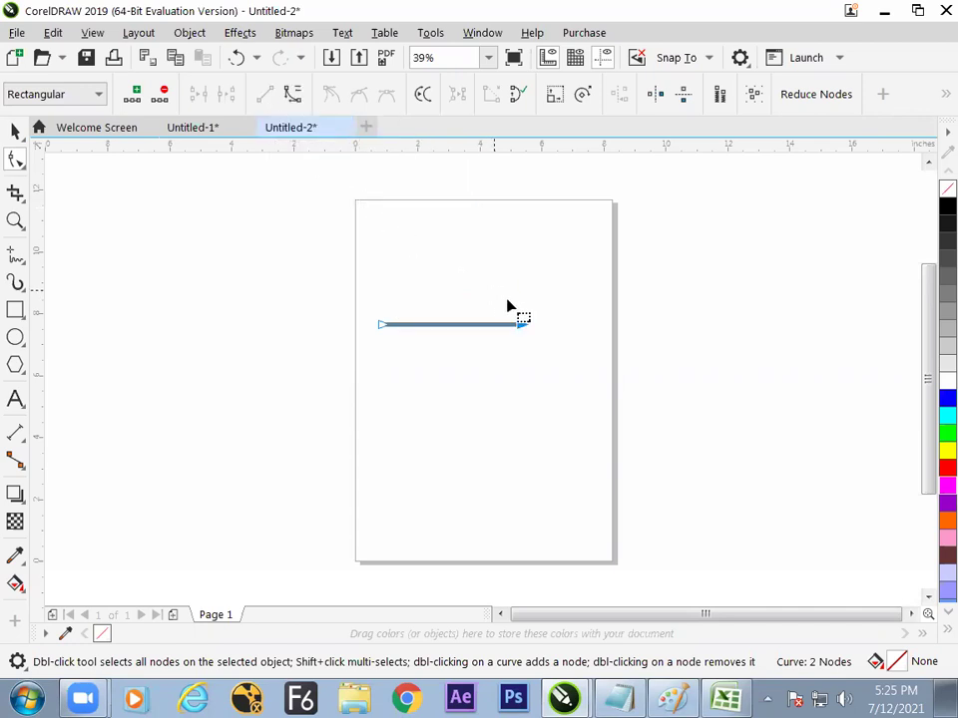
Convert the line to a curve again, shape it with the control handles of both end nodes, and straighten it with Convert to Line.
left_click(291, 93)
left_click_drag(476, 325, 455, 220)
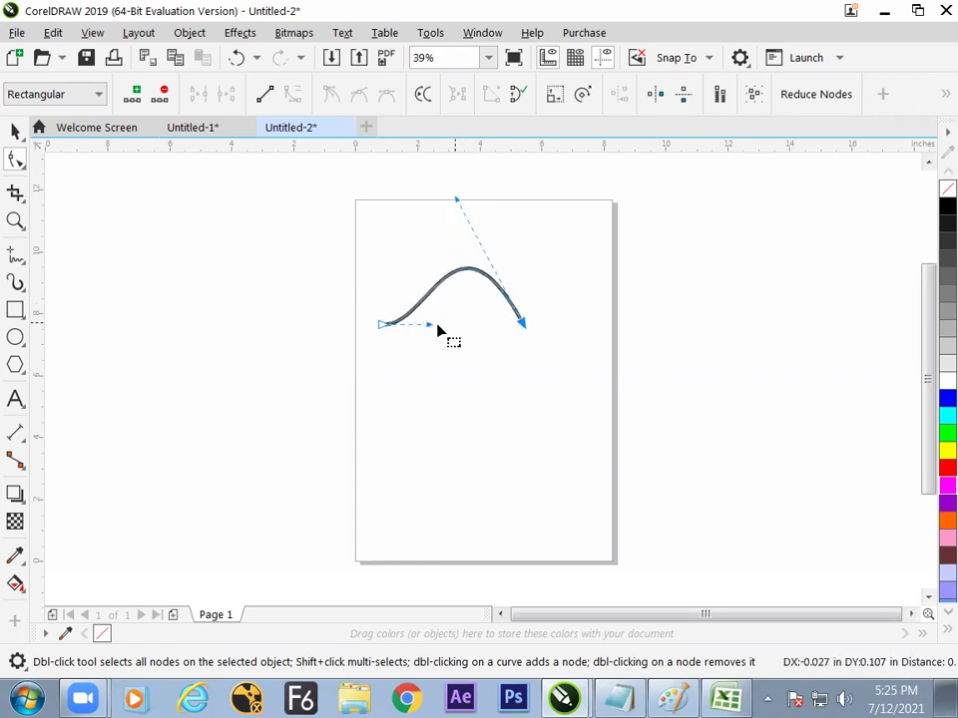
left_click_drag(433, 332, 454, 342)
left_click_drag(373, 302, 373, 303)
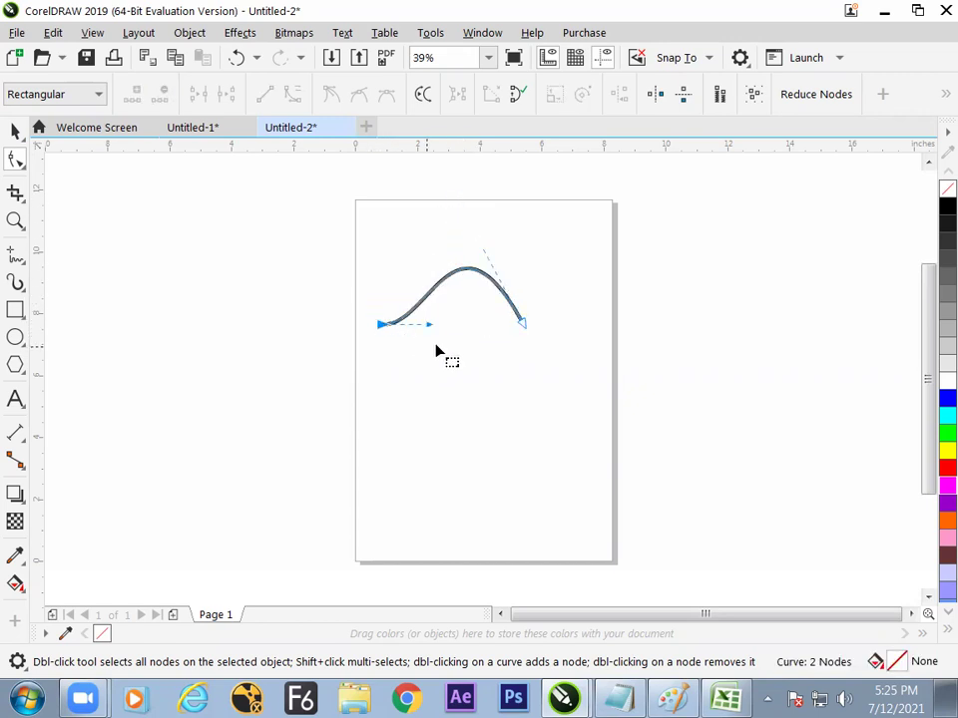
left_click_drag(431, 325, 455, 331)
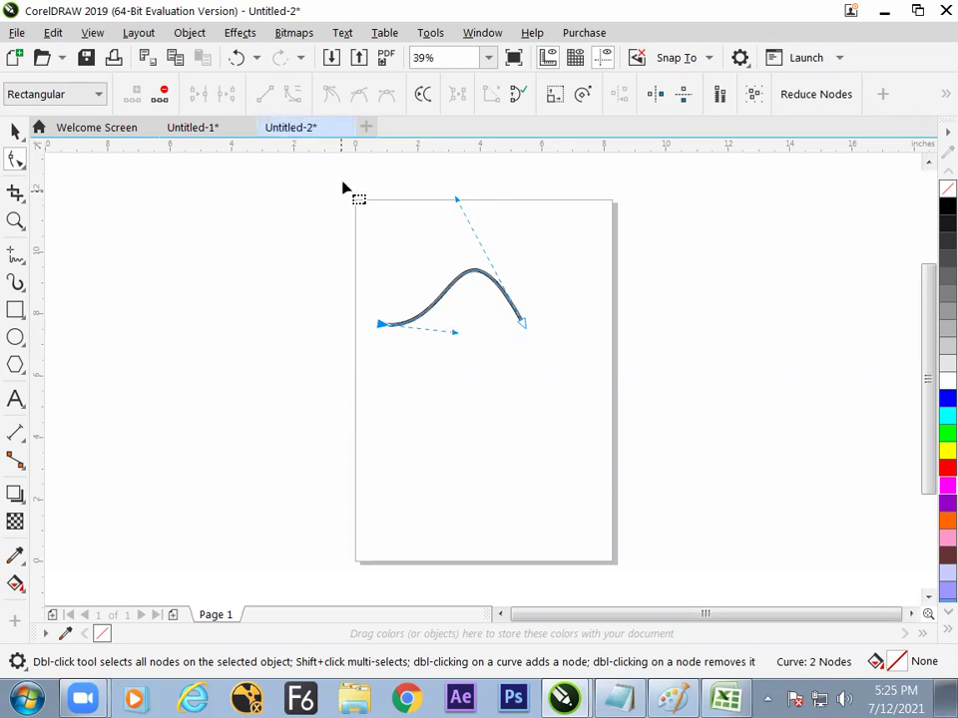
left_click_drag(550, 298, 490, 351)
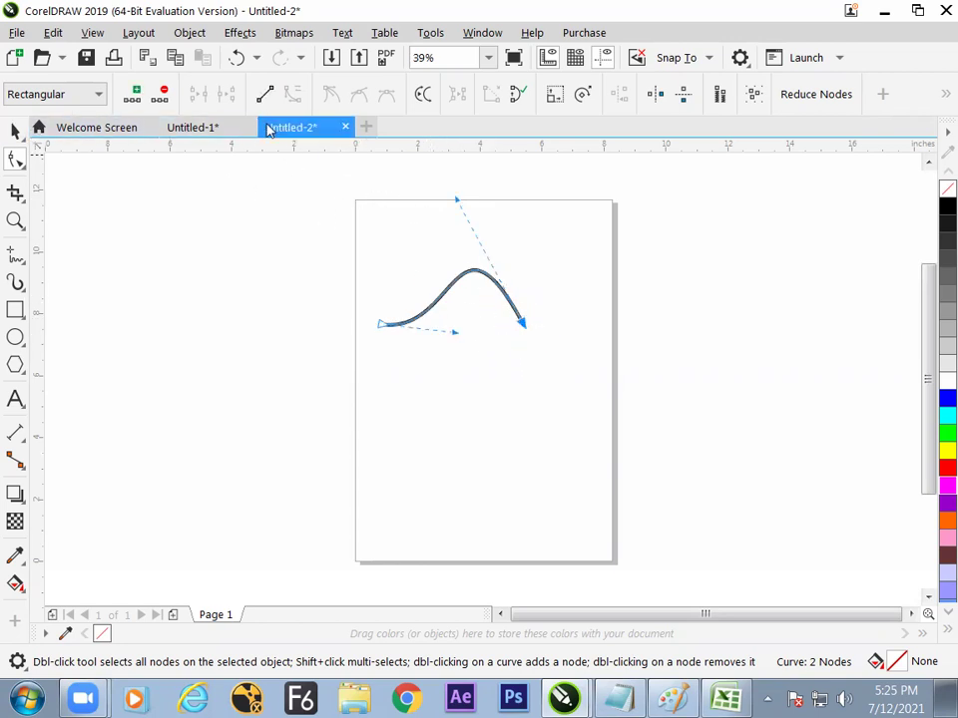
left_click(267, 96)
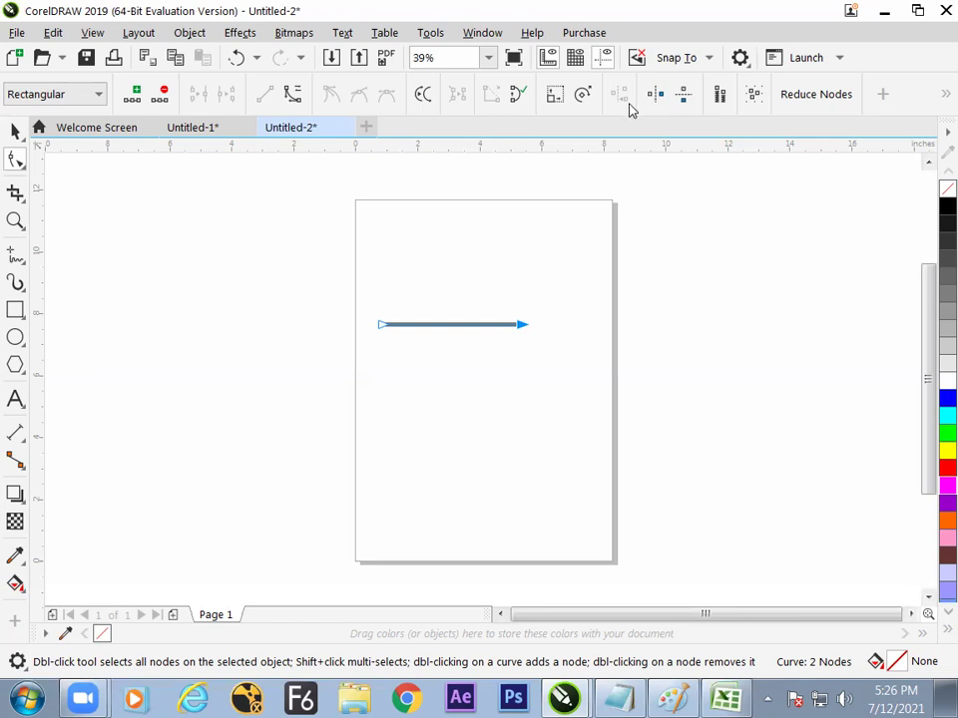
Add a node at the middle of the line, convert the first half to a curve, and raise the new node into a peak.
left_click_drag(288, 243, 539, 381)
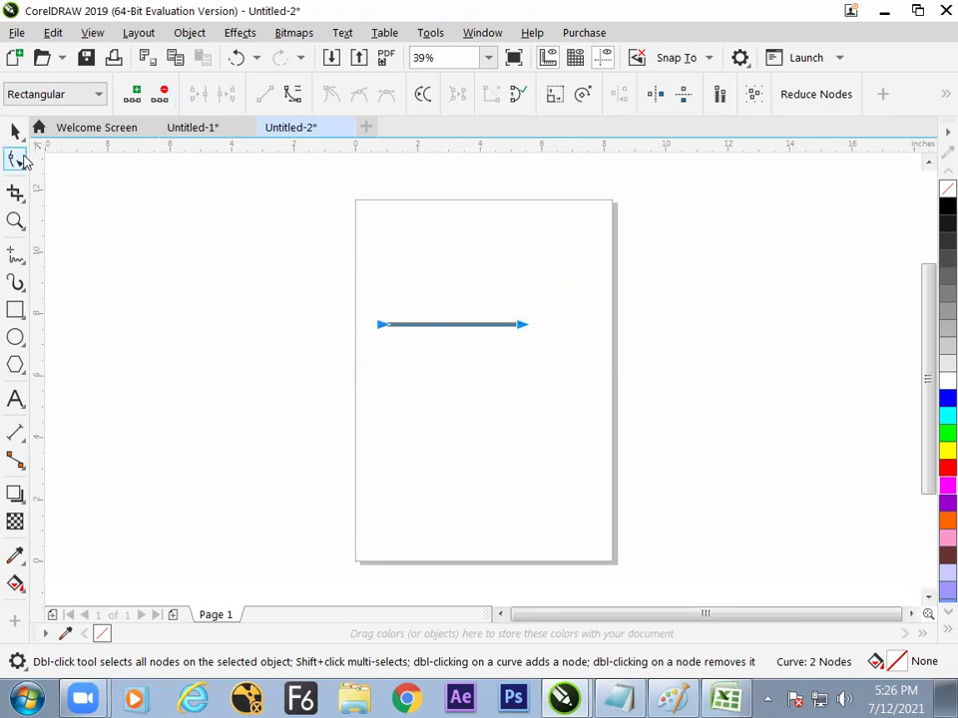
left_click_drag(566, 297, 493, 355)
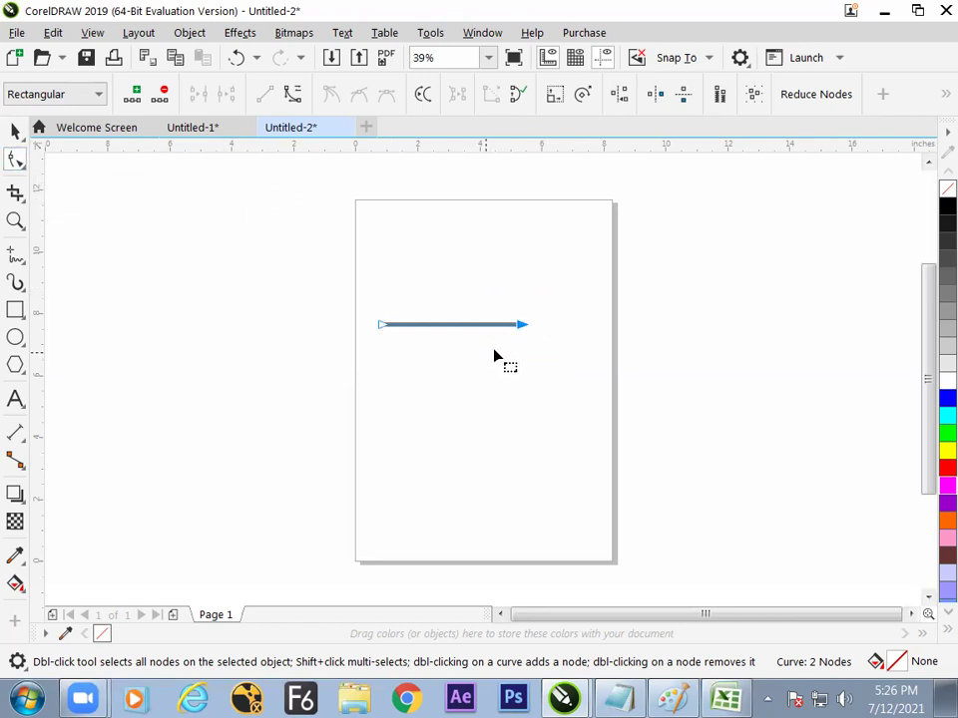
left_click(137, 97)
left_click_drag(457, 346, 459, 345)
left_click(295, 97)
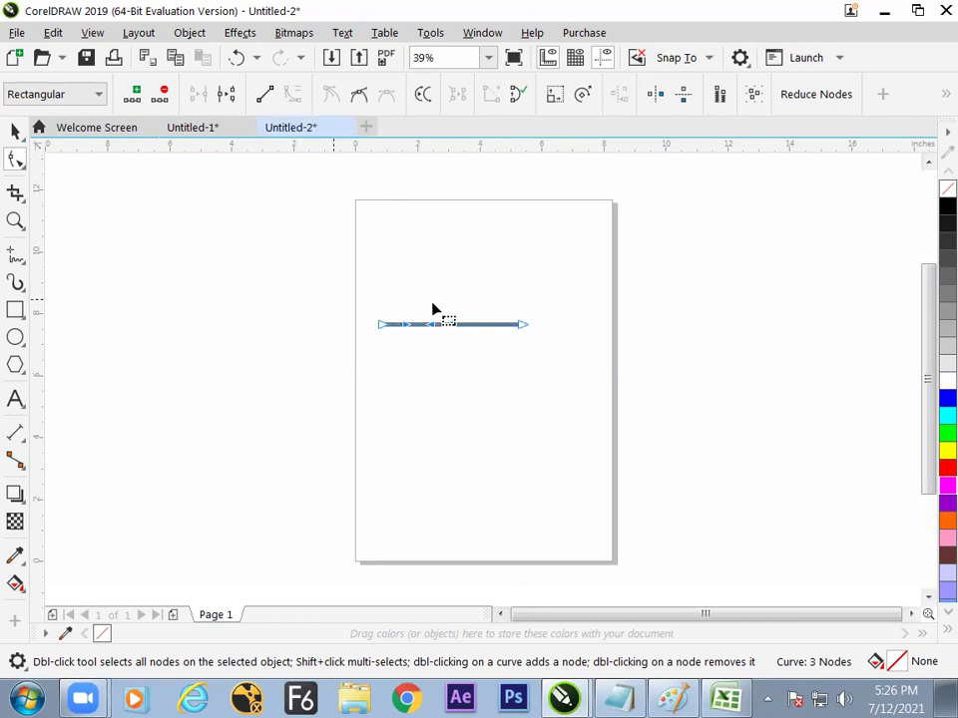
left_click_drag(454, 325, 453, 267)
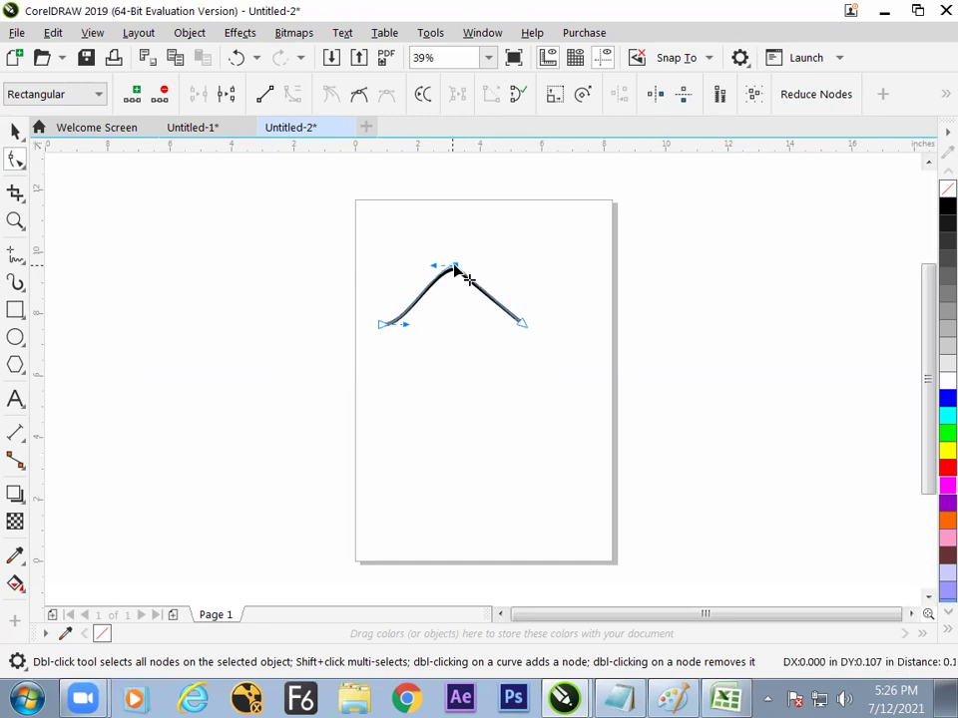
Make the peak node smooth, shift it slightly up and right, and convert the straight segment after it to a curve.
left_click(354, 100)
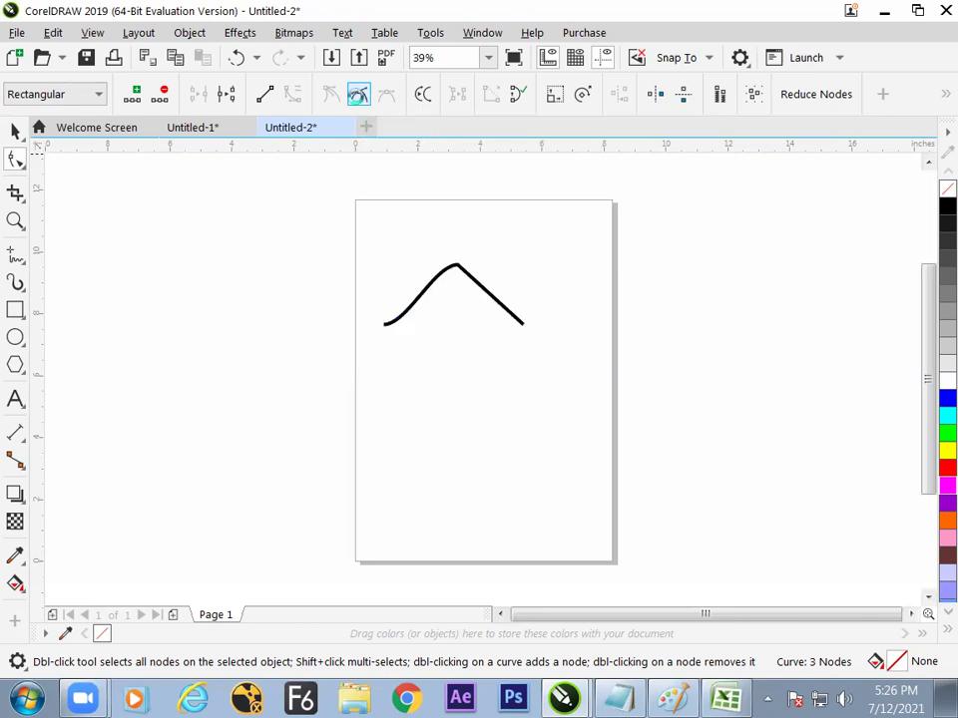
left_click_drag(447, 275, 472, 261)
left_click(521, 325)
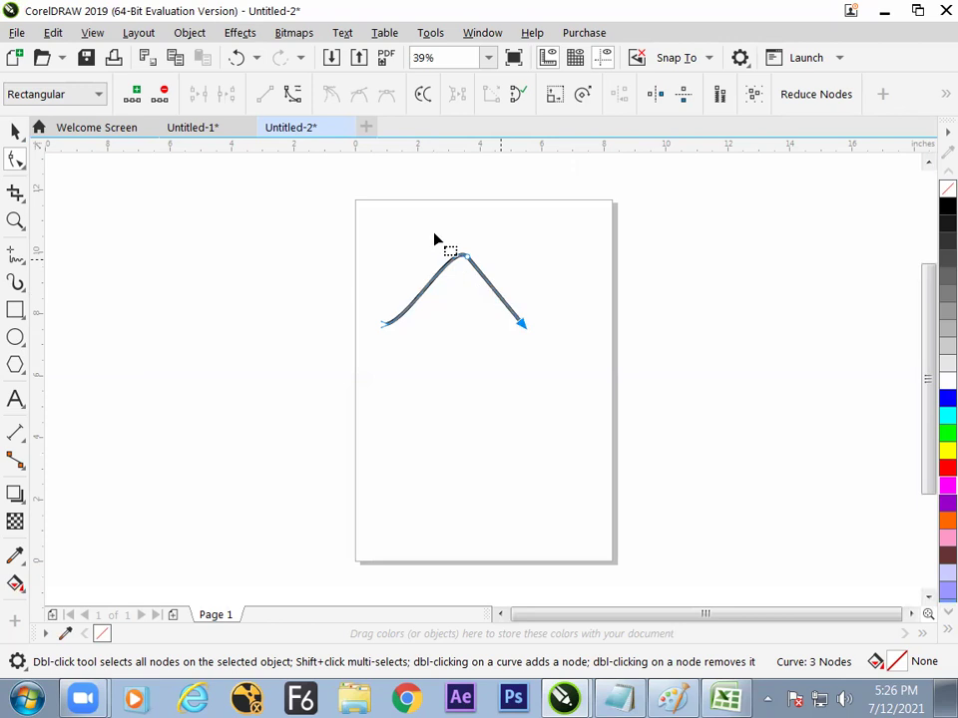
left_click(292, 96)
Make the peak node symmetrical and pull its handles out almost horizontally to round the arch.
left_click(462, 256)
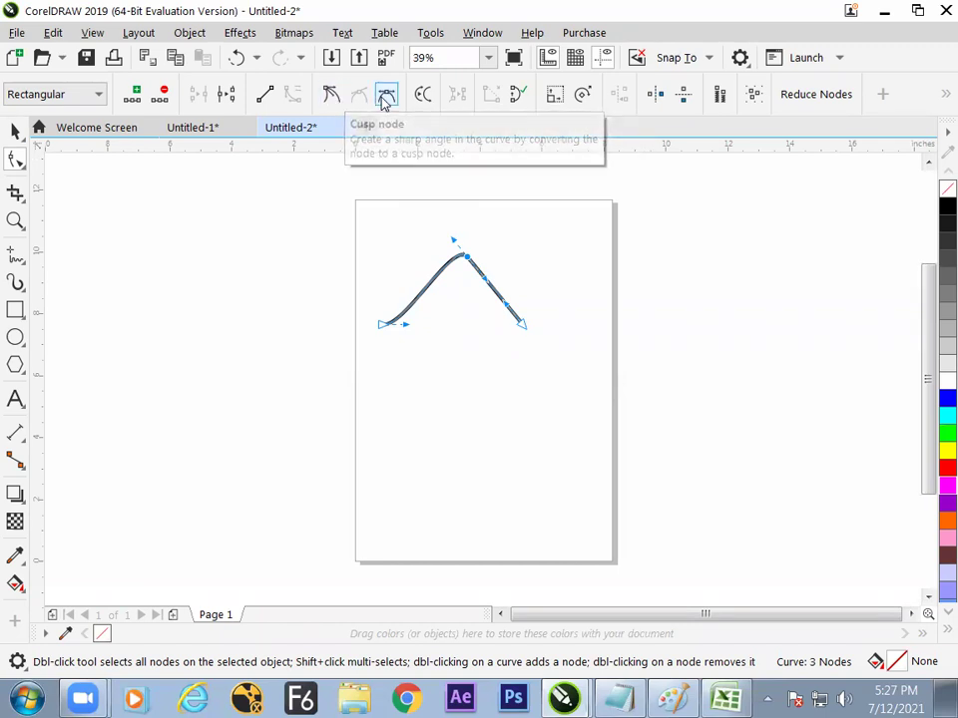
left_click(385, 96)
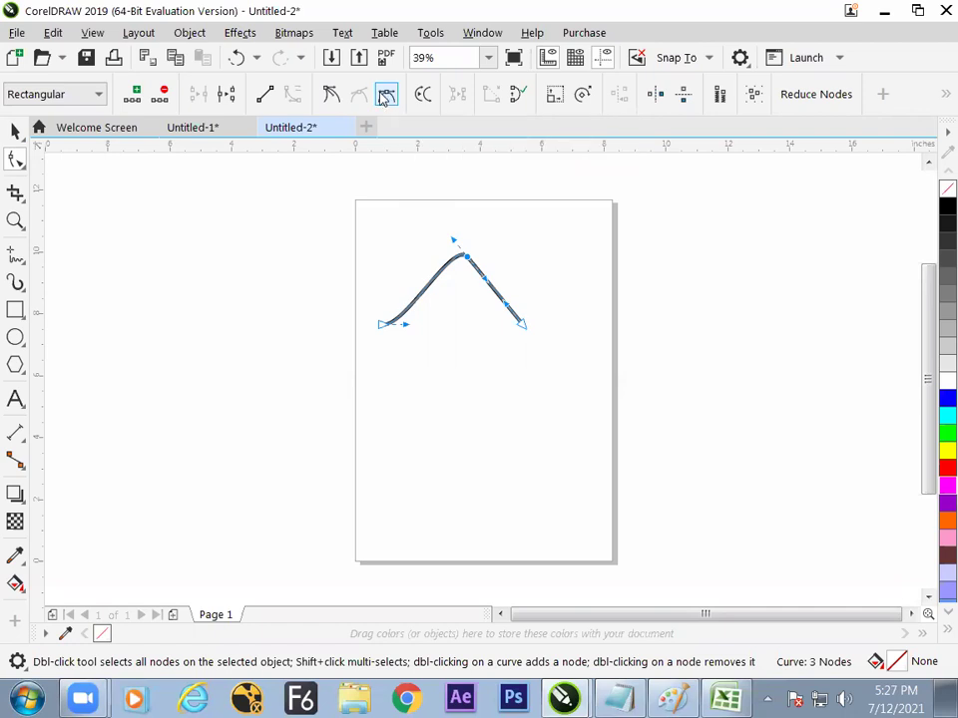
left_click_drag(449, 242, 406, 258)
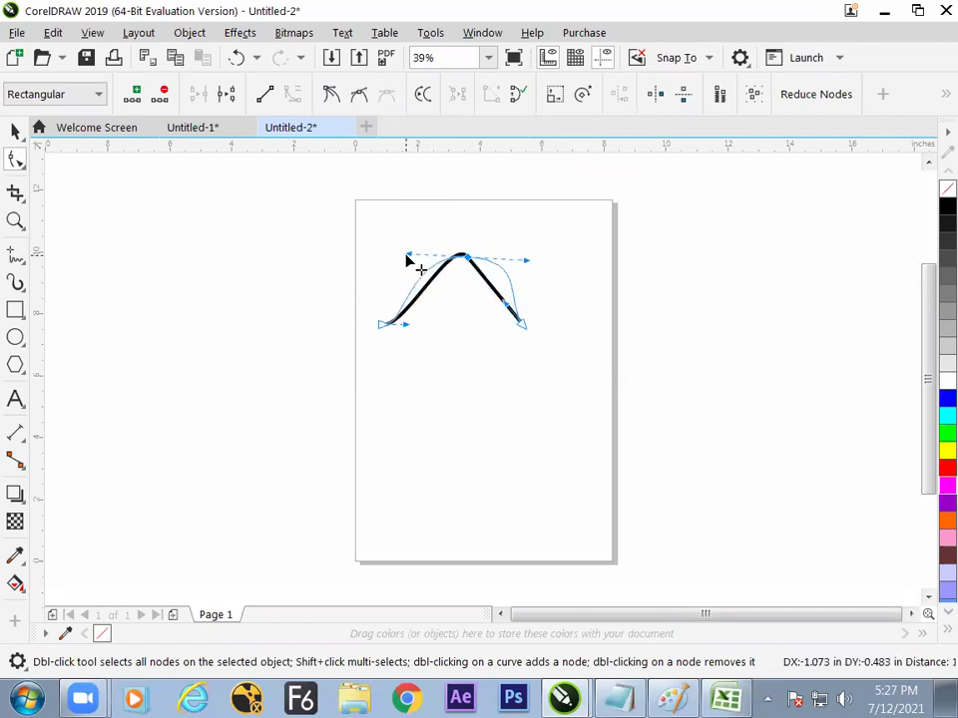
mouse_move(528, 260)
left_mouse_down()
mouse_move(507, 254)
mouse_move(522, 254)
left_mouse_up()
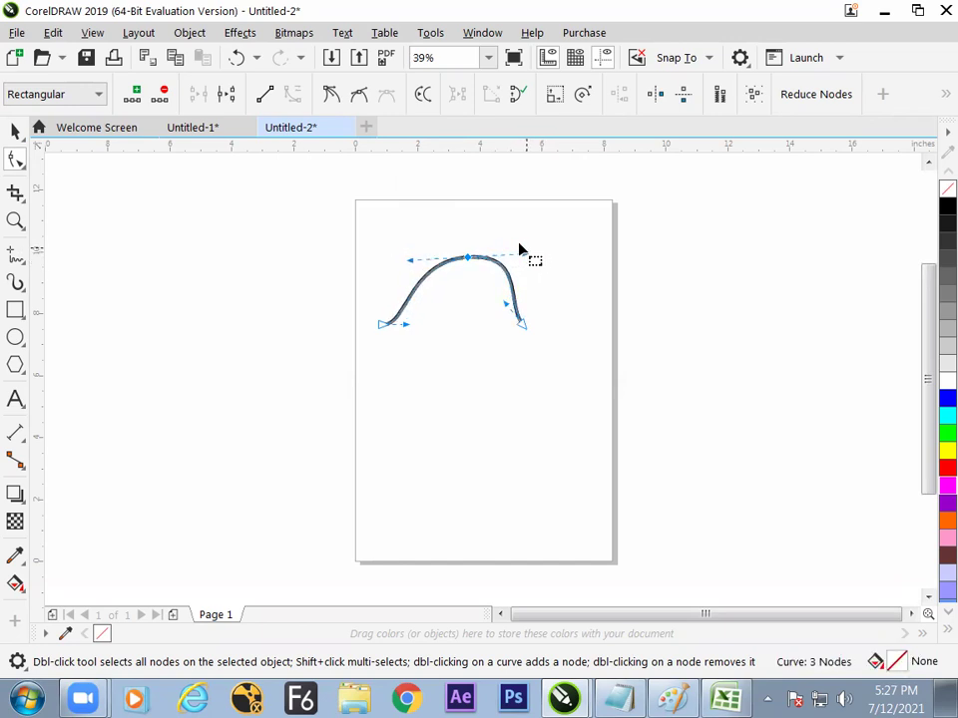
Change the peak node to a cusp and swing only its left handle down to the right to form a sharp corner.
left_click(332, 97)
left_click_drag(413, 264, 499, 331)
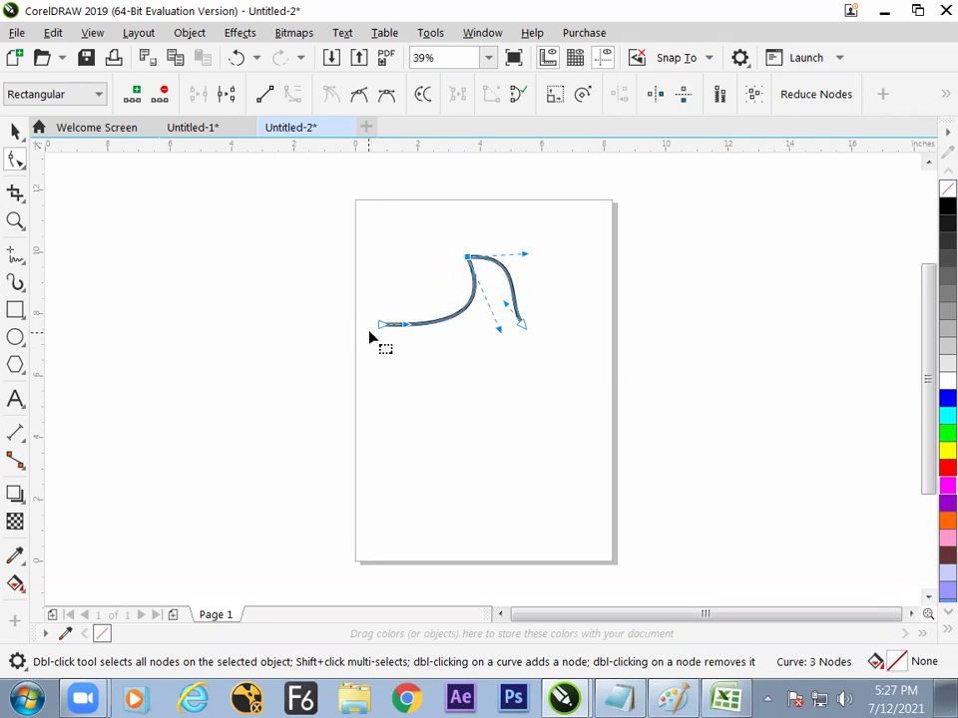
left_click_drag(463, 231, 484, 285)
Convert the peak node to a smooth node and bring its handles back to nearly horizontal.
left_click(359, 93)
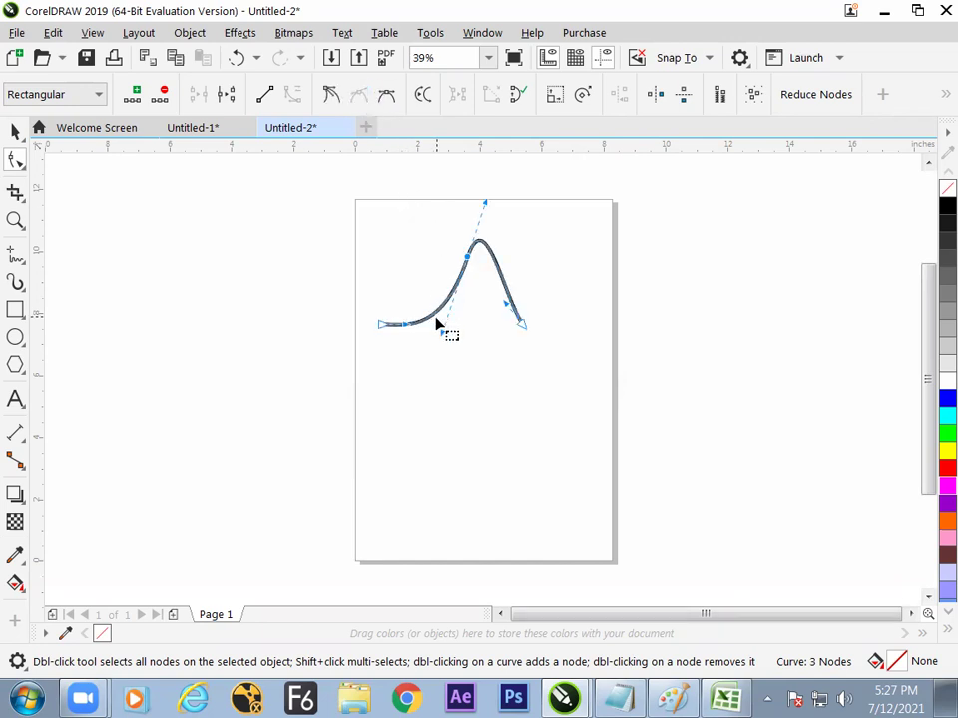
left_click_drag(444, 331, 417, 268)
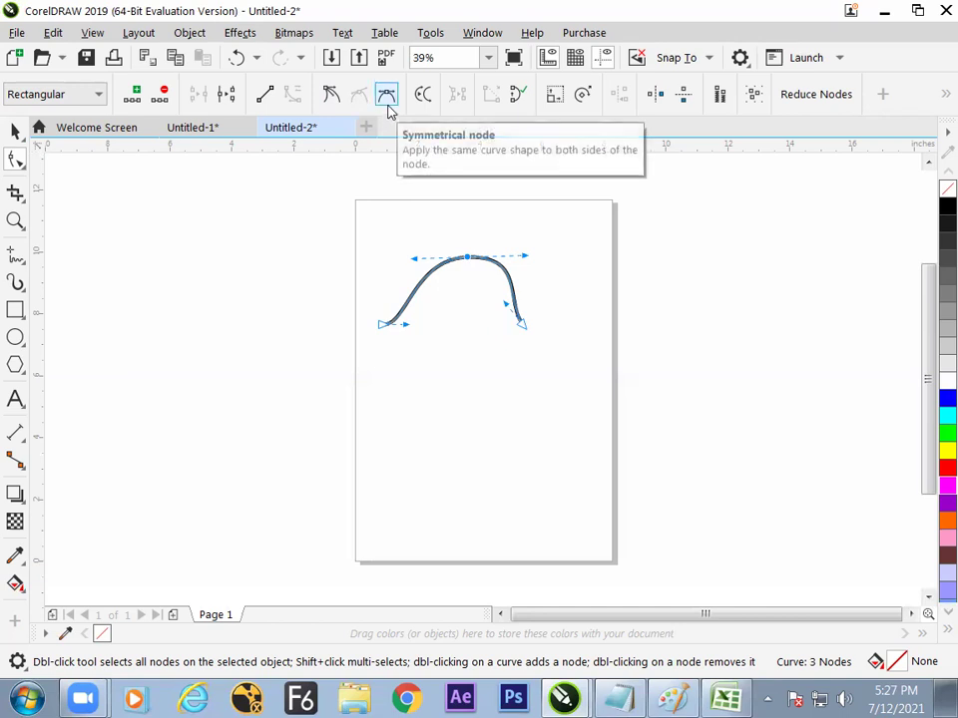
left_click(339, 94)
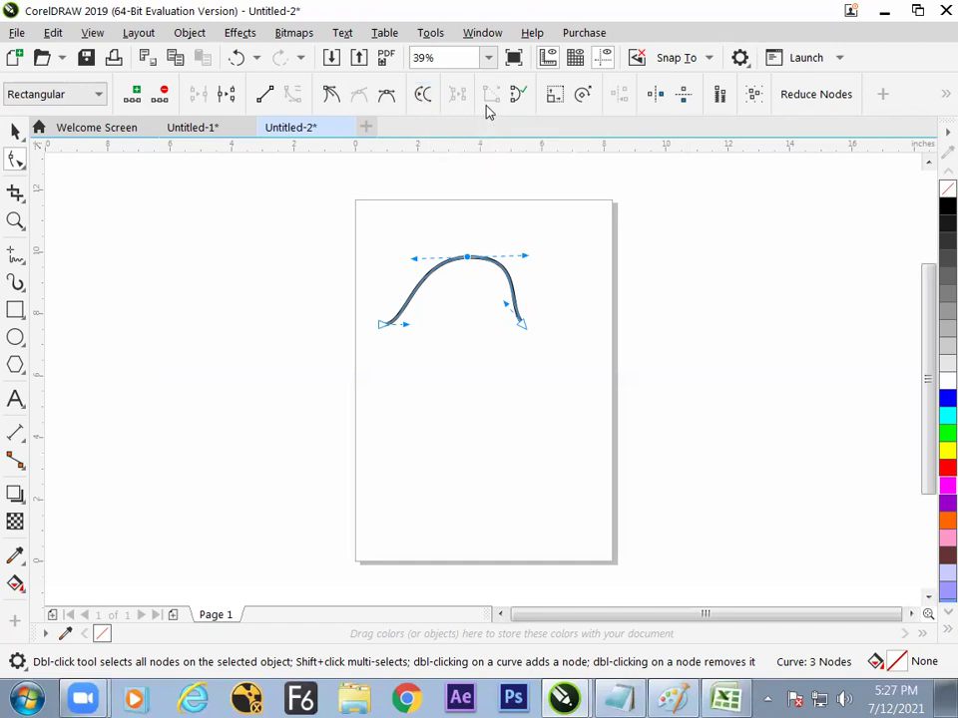
Close the curve with a straight base, and rotate its peak and right end nodes together counterclockwise around a center near the peak node.
left_click(515, 94)
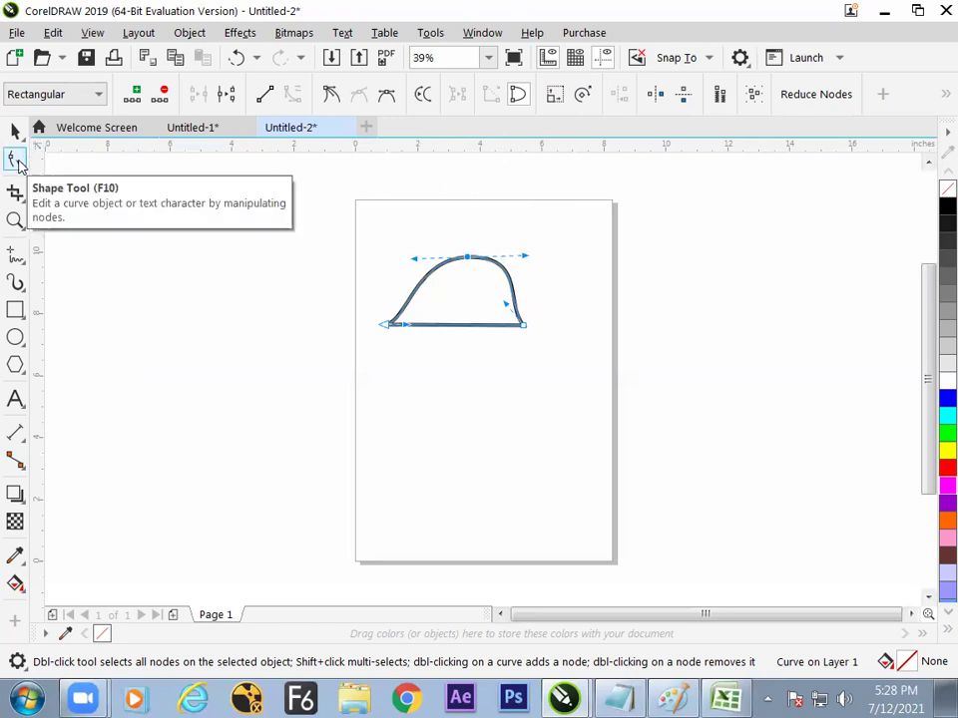
left_click(543, 397)
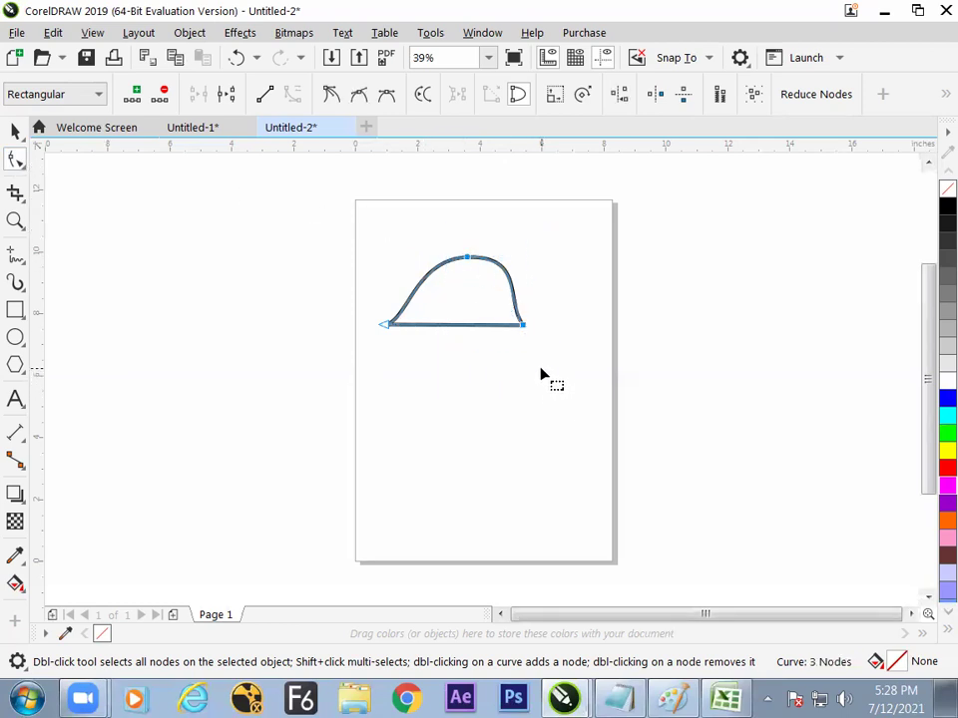
left_click(582, 99)
left_click_drag(451, 290, 464, 259)
mouse_move(534, 245)
left_mouse_down()
mouse_move(497, 216)
mouse_move(512, 242)
mouse_move(558, 225)
mouse_move(547, 242)
left_mouse_up()
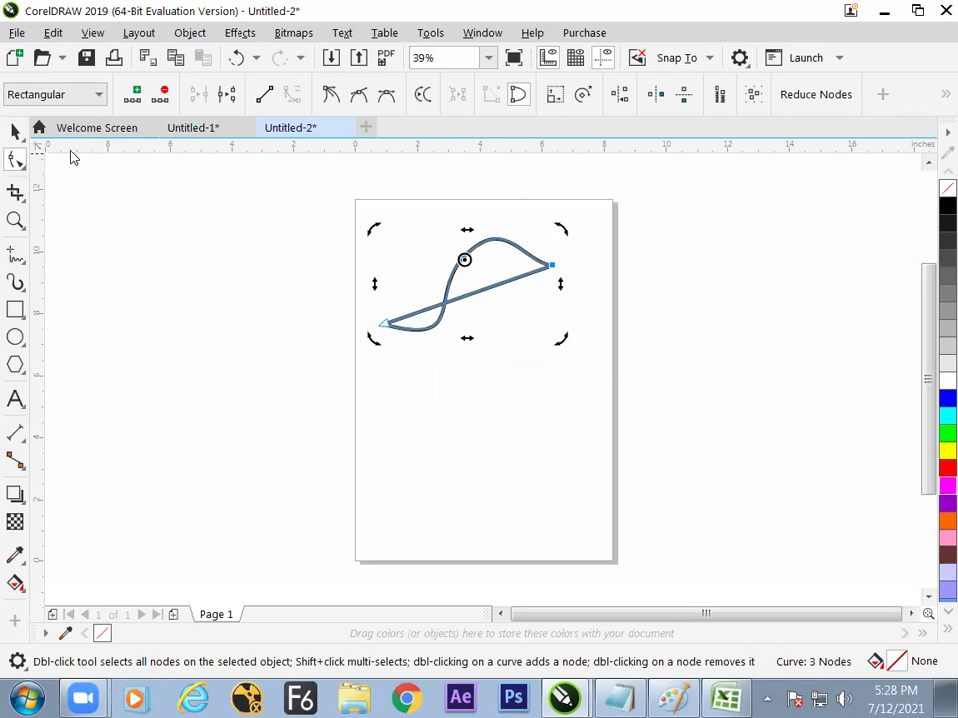
Reselect the closed curve's peak and right end nodes and apply Align Nodes to them.
left_click_drag(442, 190, 585, 279)
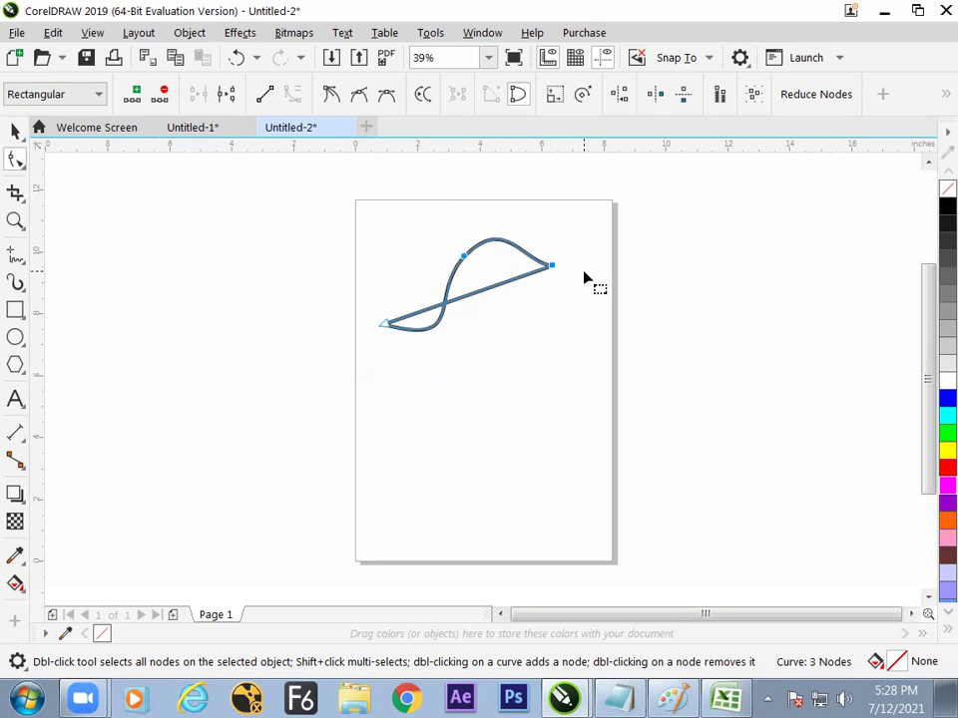
left_click(584, 98)
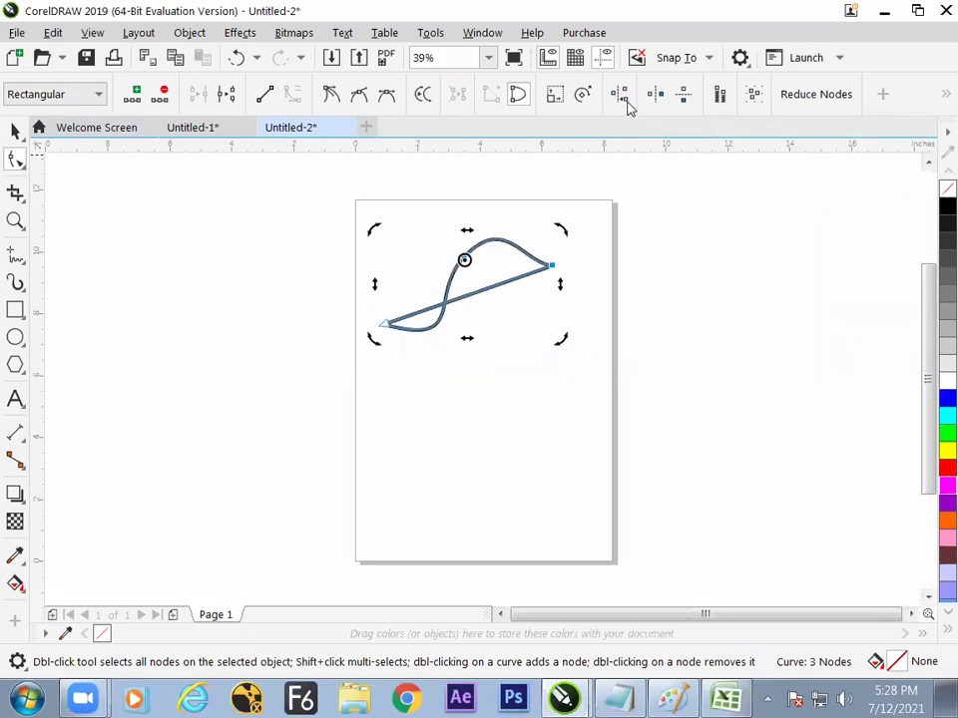
left_click(619, 96)
left_click(414, 315)
left_click(444, 384)
Delete the selected nodes and the remaining curve, and activate the Shape tool.
key("Delete")
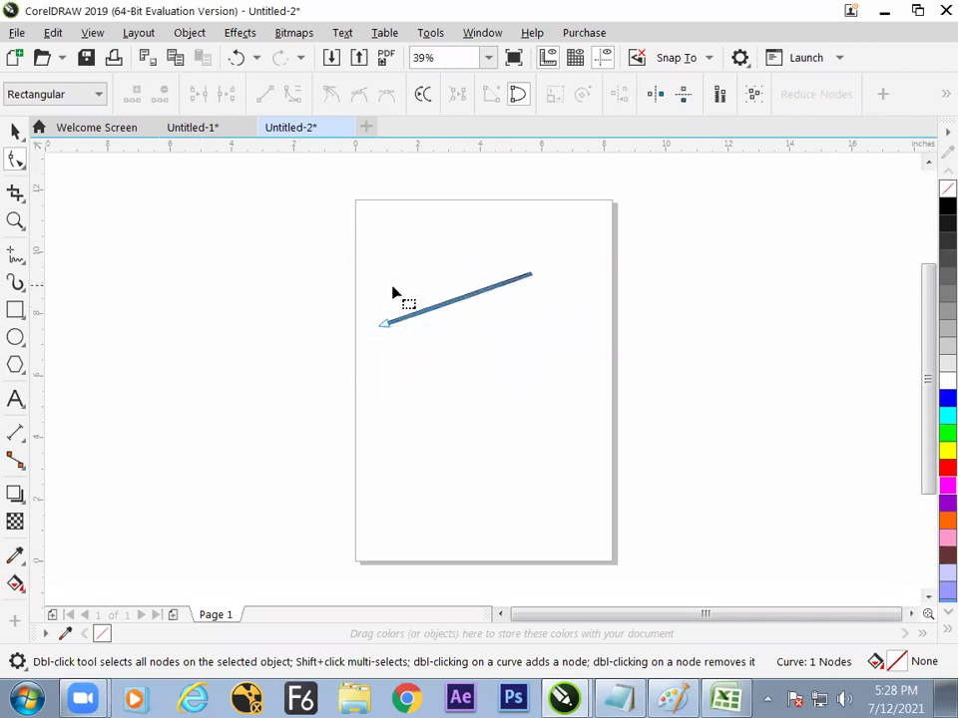
left_click(15, 129)
key("Delete")
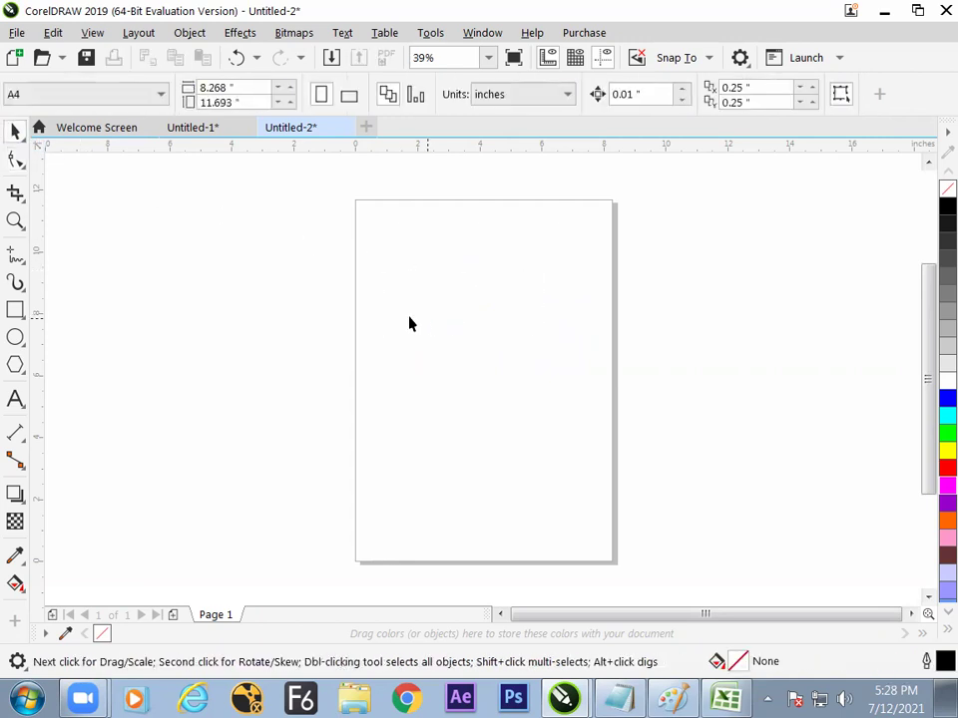
left_click(16, 160)
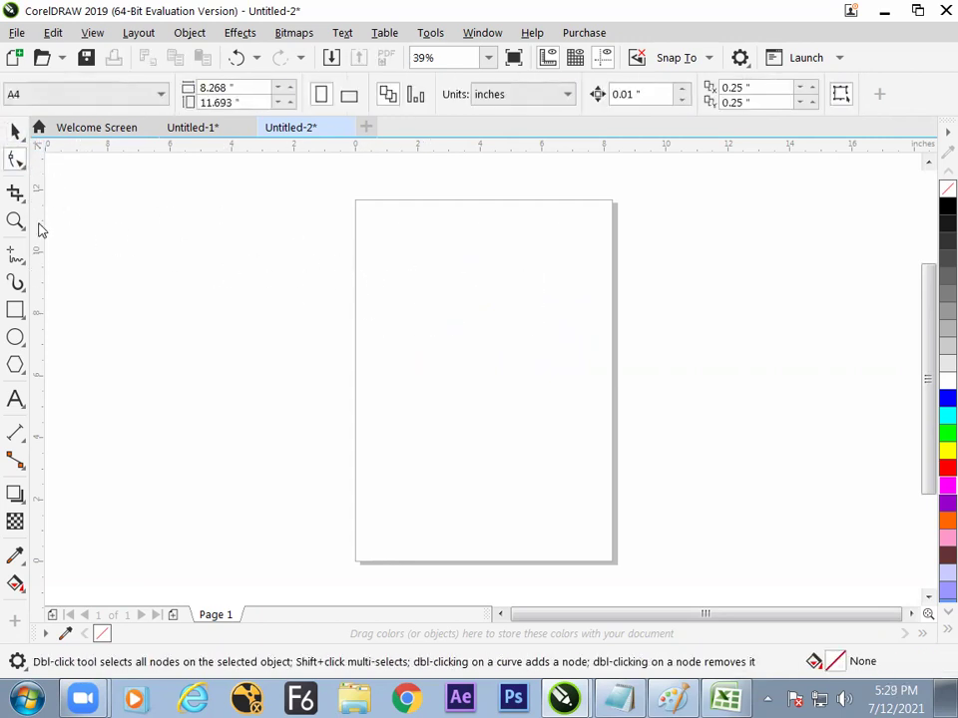
Draw five separate vertical lines side by side across the upper half of the page with the Freehand tool.
left_click(17, 256)
left_click(16, 256)
left_click_drag(399, 266, 399, 380)
left_click_drag(421, 265, 421, 370)
left_click_drag(458, 266, 459, 349)
left_click_drag(494, 266, 494, 353)
left_click_drag(529, 260, 528, 354)
Select all five vertical lines and combine them into a single curve object.
left_click(16, 131)
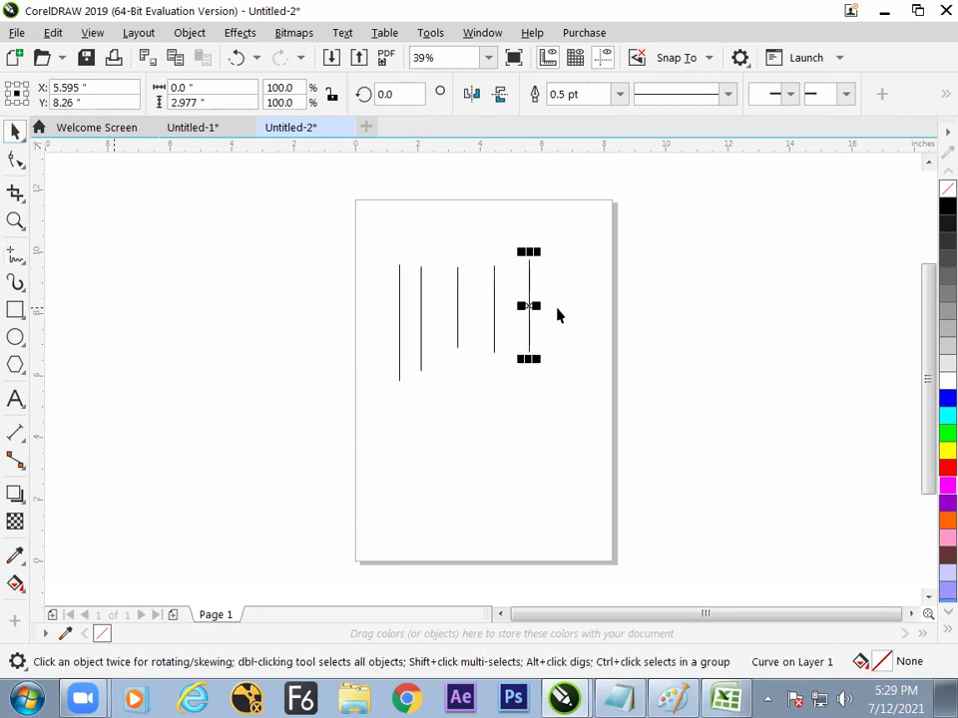
left_click_drag(314, 222, 554, 439)
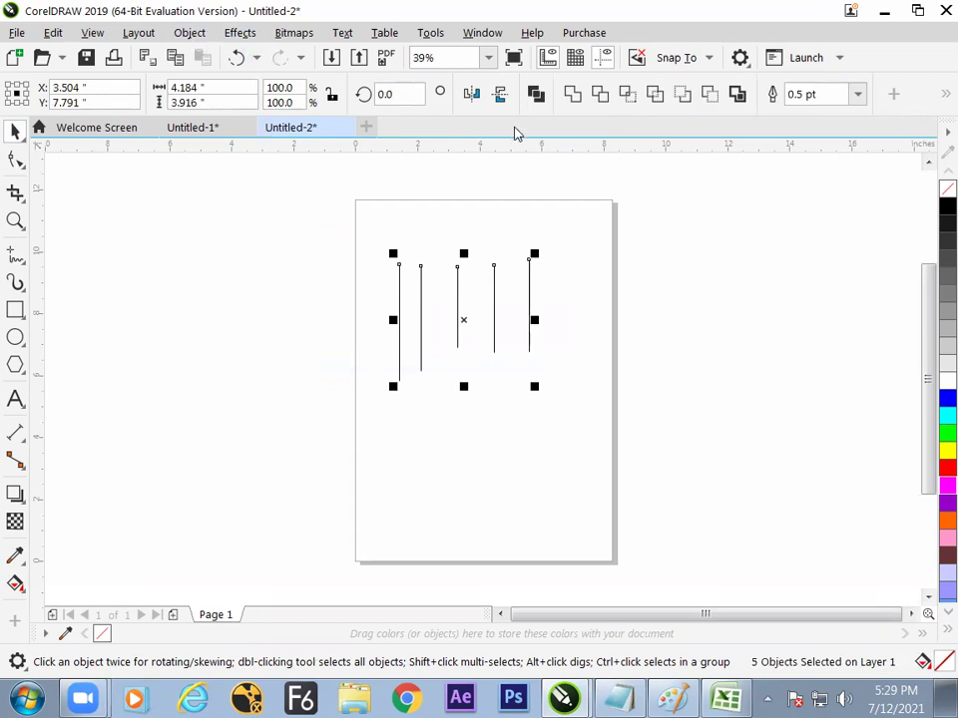
left_click(535, 96)
Select the top nodes of the combined lines and align them with only Align Horizontal enabled.
key("F10")
left_click_drag(355, 209, 562, 299)
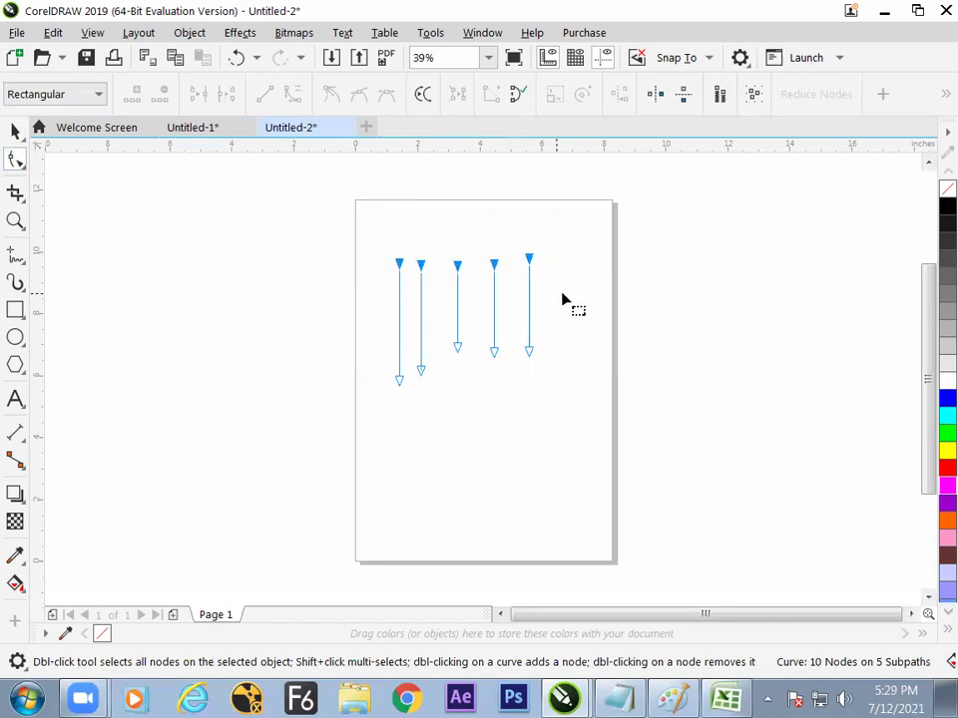
left_click(619, 95)
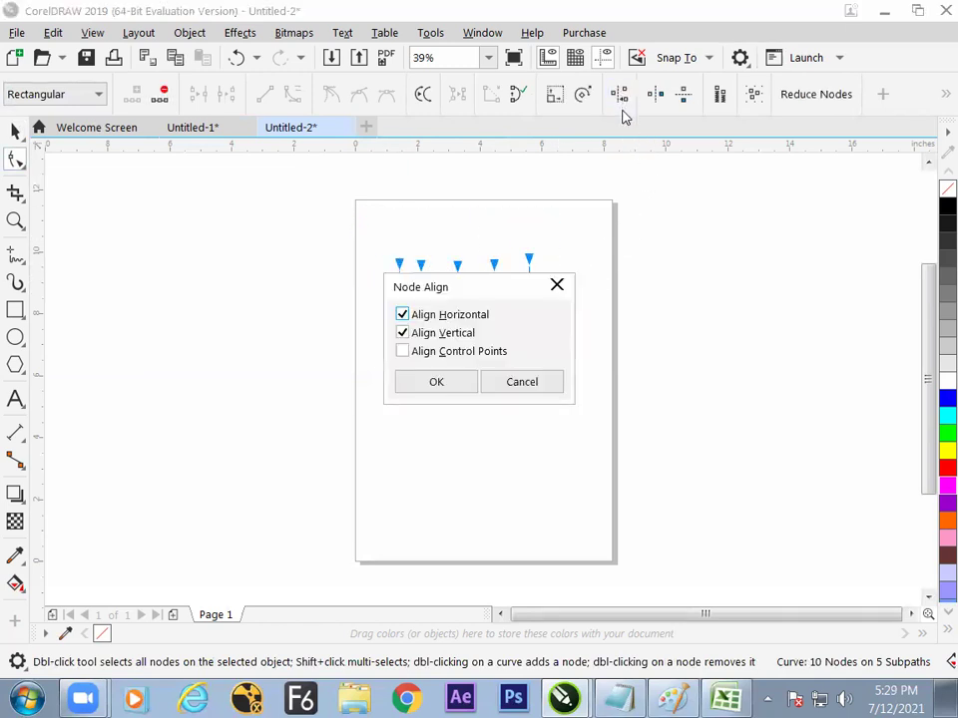
left_click_drag(488, 289, 704, 247)
left_click(620, 269)
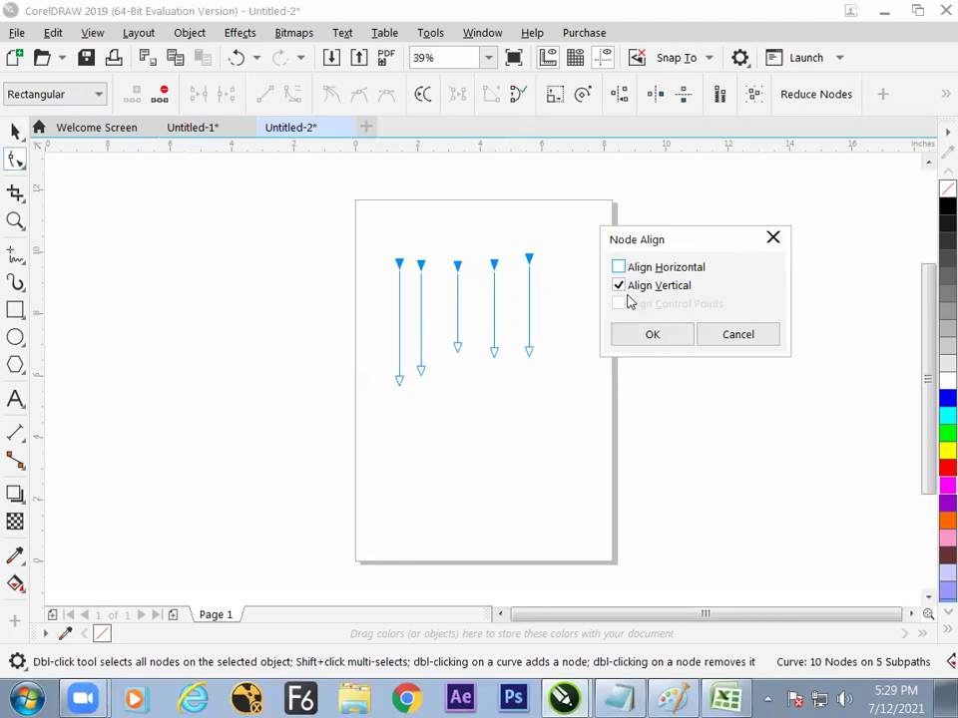
left_click(620, 285)
left_click(644, 333)
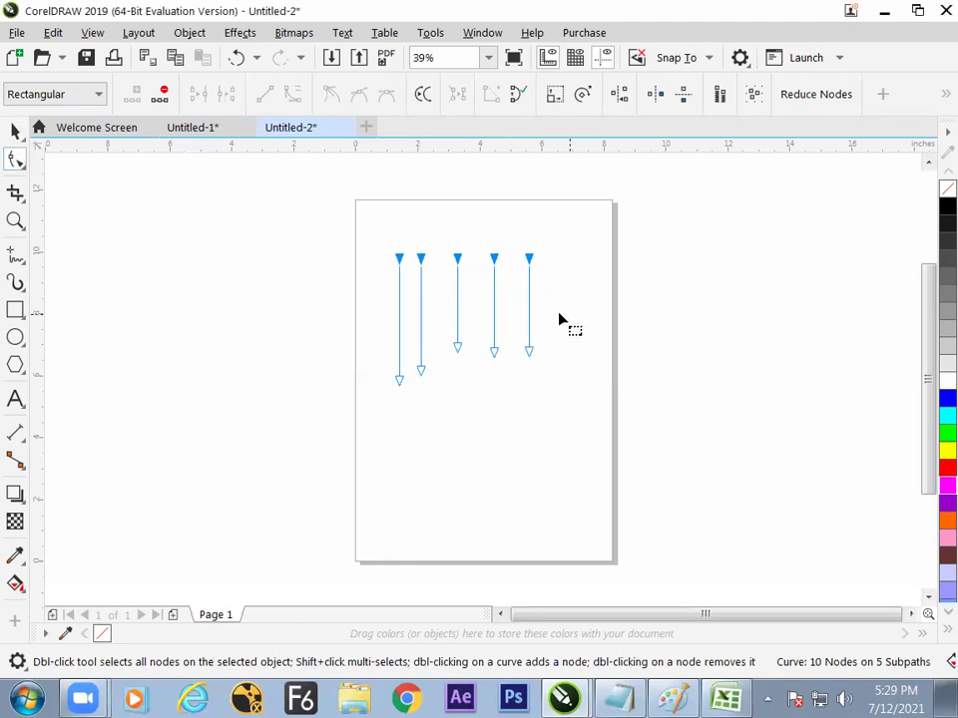
Select the bottom nodes of the combined lines and align them using only Align Horizontal.
left_click_drag(555, 445, 320, 299)
left_click(654, 94)
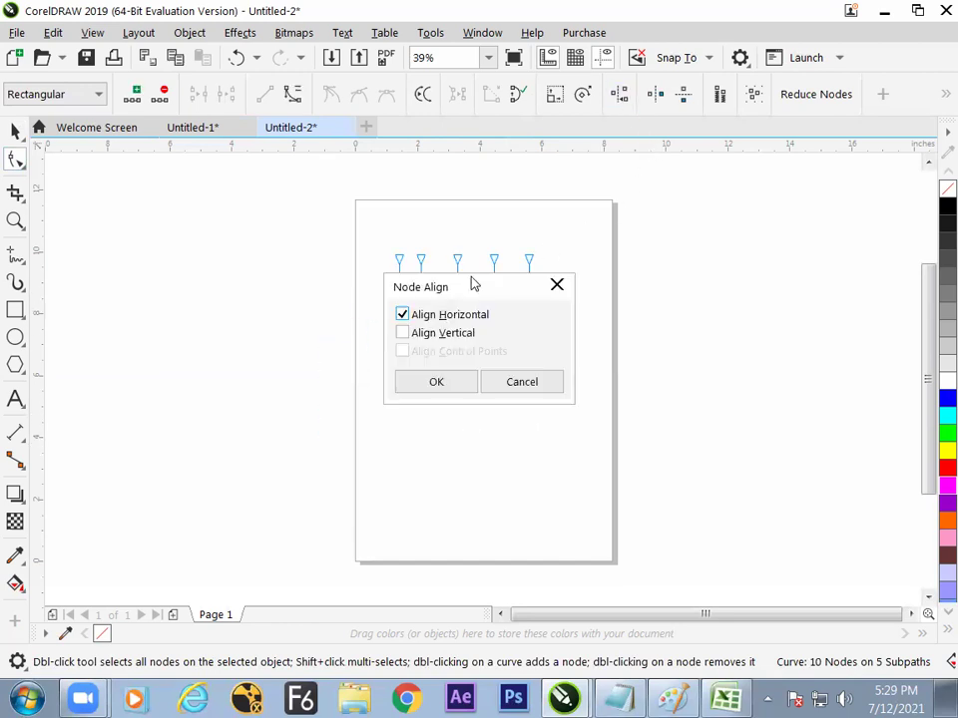
left_click_drag(476, 288, 726, 251)
left_click(684, 345)
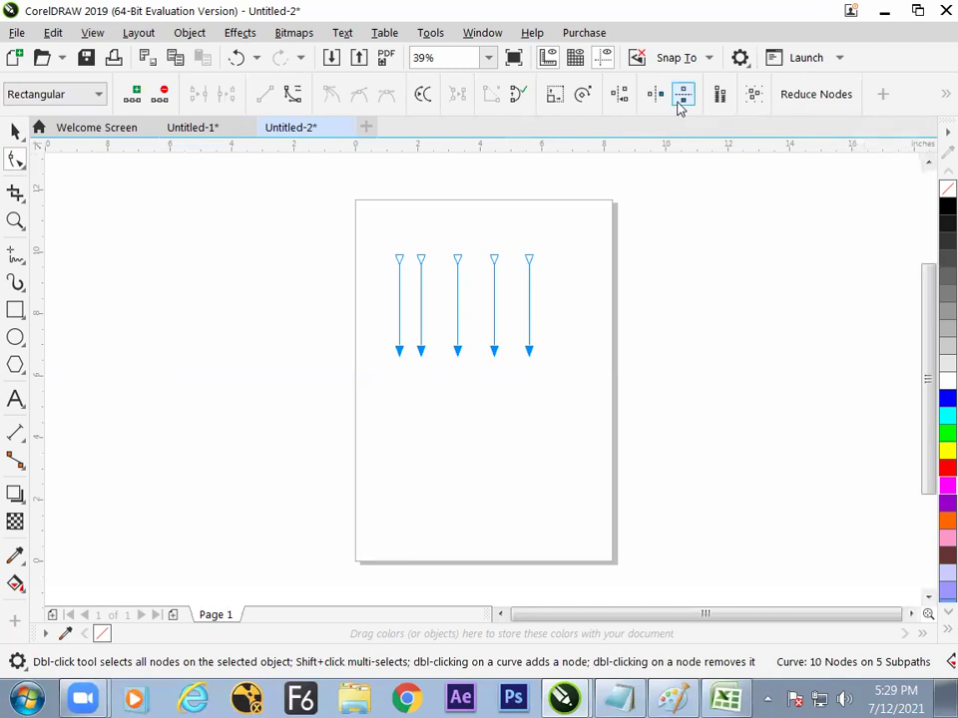
Move the combined lines off the page to its left and draw a vertical wavy freehand curve about 1.3 by 8.8 inches mid-page.
key("space")
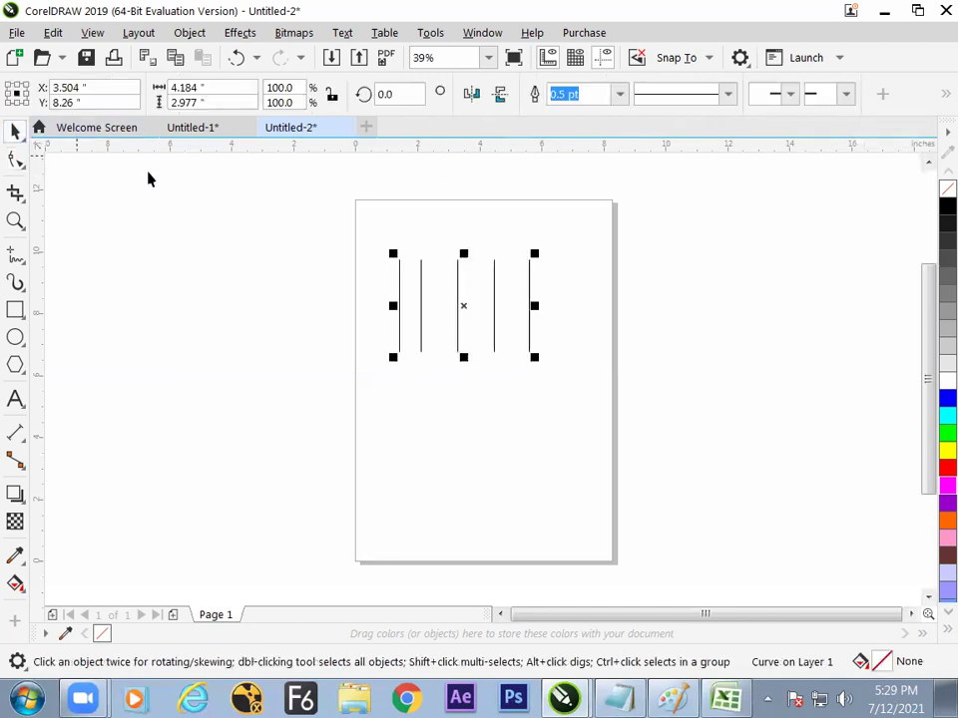
left_click_drag(389, 229, 573, 389)
mouse_move(464, 303)
left_mouse_down()
mouse_move(182, 256)
mouse_move(167, 265)
left_mouse_up()
left_click(15, 254)
mouse_move(480, 249)
left_mouse_down()
mouse_move(457, 243)
mouse_move(453, 331)
mouse_move(466, 481)
mouse_move(449, 508)
mouse_move(426, 492)
left_mouse_up()
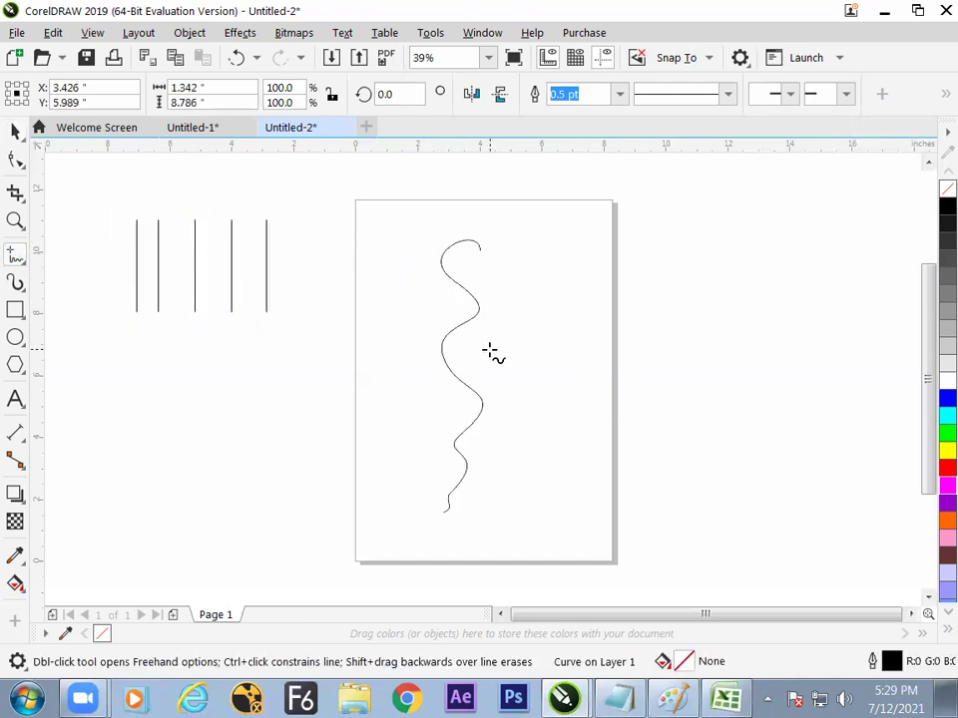
Select the wavy curve's two upper inner nodes, shift them slightly down with Reflect Nodes Vertically on, and turn that option off.
left_click(15, 159)
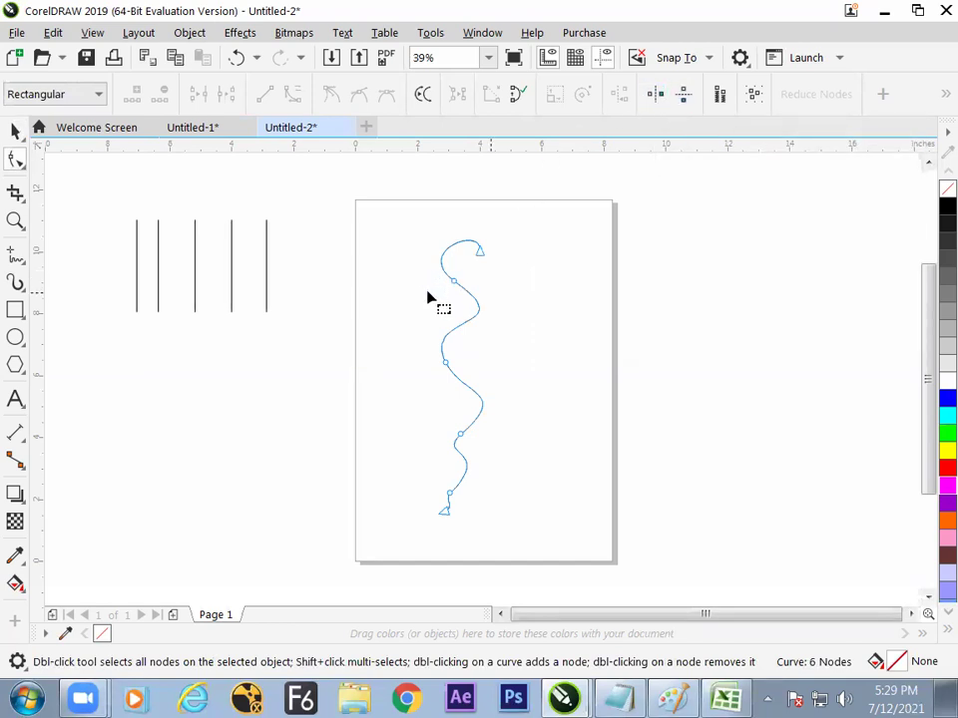
left_click_drag(468, 382, 472, 379)
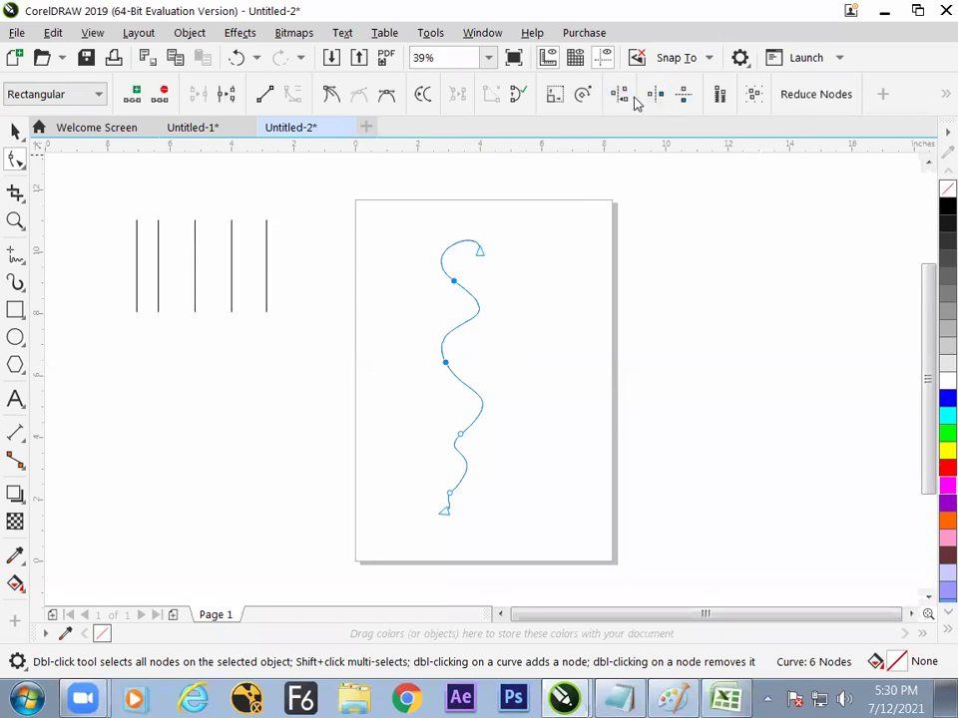
left_click(682, 95)
left_click_drag(455, 278, 457, 284)
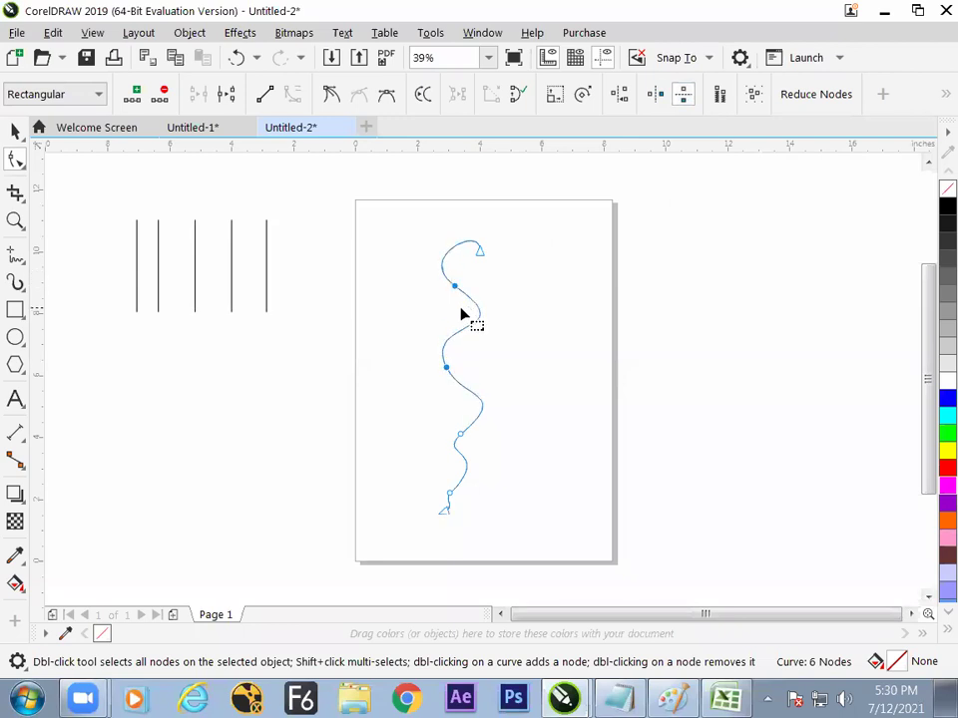
left_click(619, 95)
left_click(556, 287)
left_click(684, 94)
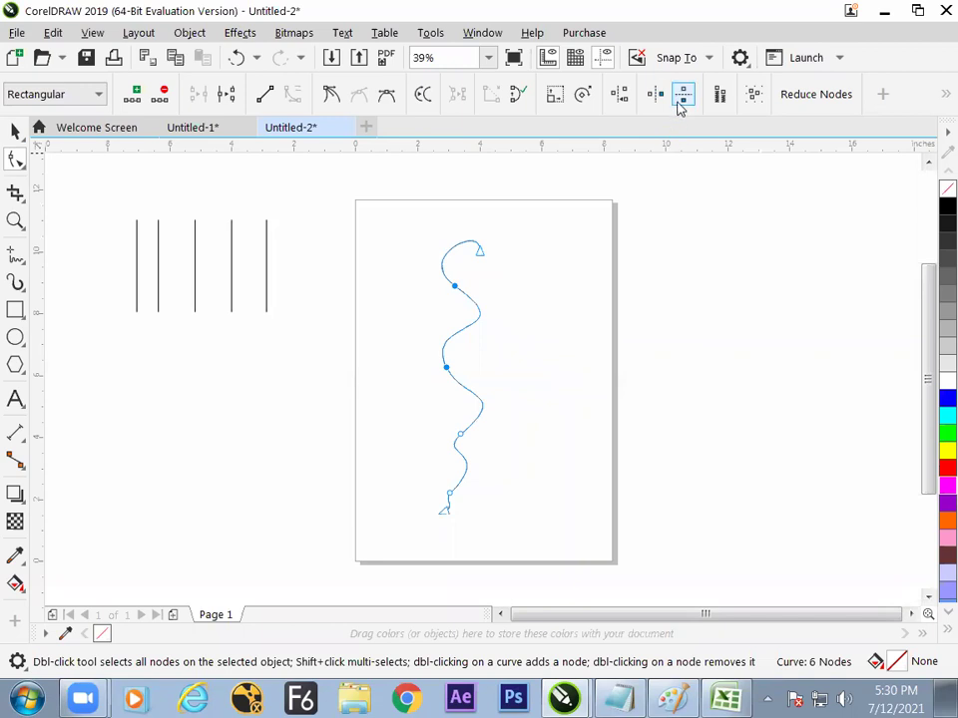
Shift the curve's two middle nodes up and right, and spread them apart sideways using Reflect Nodes Horizontally.
left_click(485, 368)
left_click_drag(436, 387, 494, 483)
left_click_drag(447, 371, 470, 349)
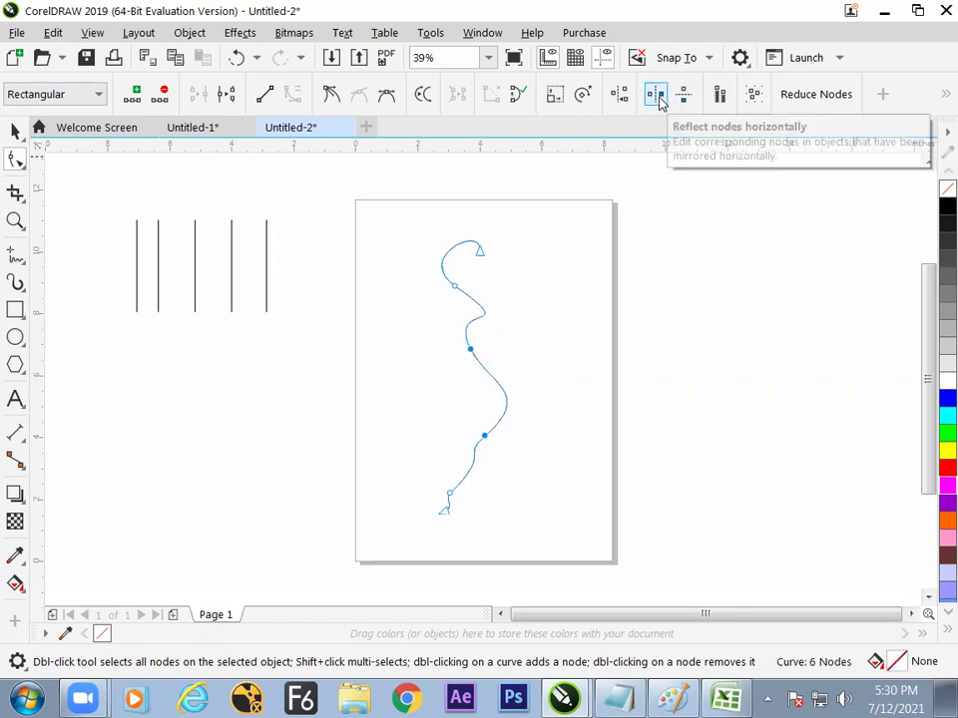
left_click(657, 96)
left_click_drag(469, 349, 419, 356)
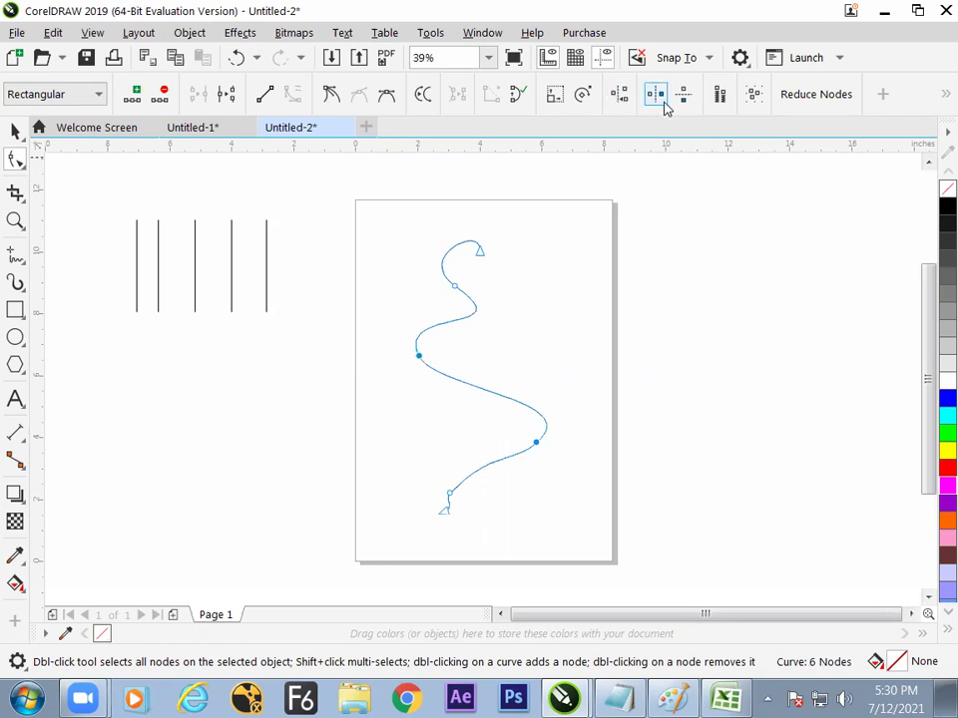
Move the whole wavy curve slightly down and left, and shift its three upper nodes together slightly down and right.
left_click(15, 131)
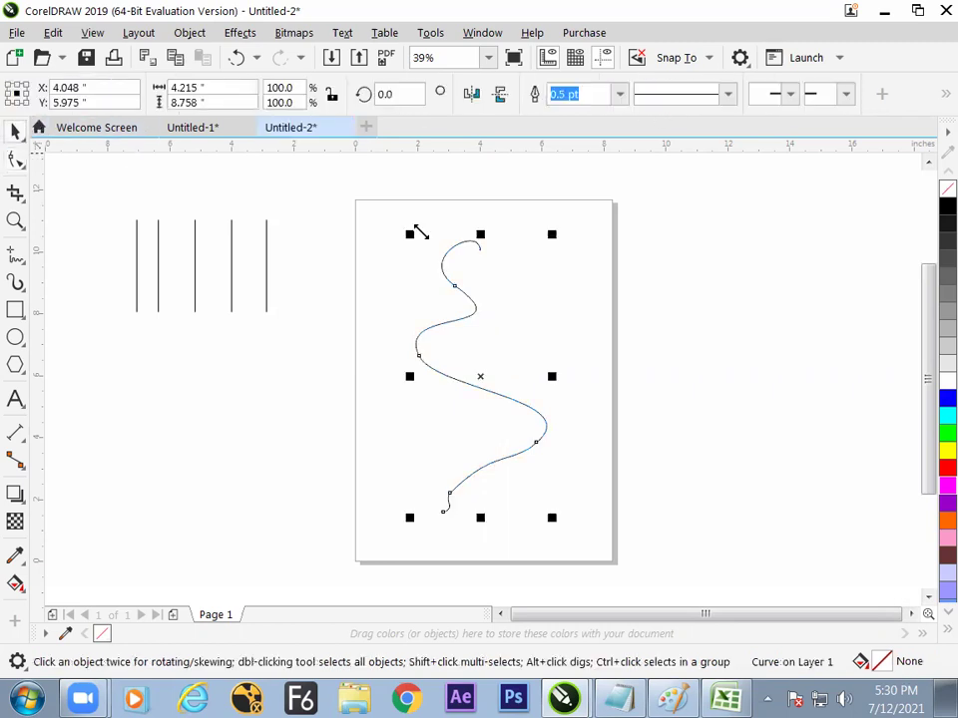
left_click_drag(466, 316, 456, 326)
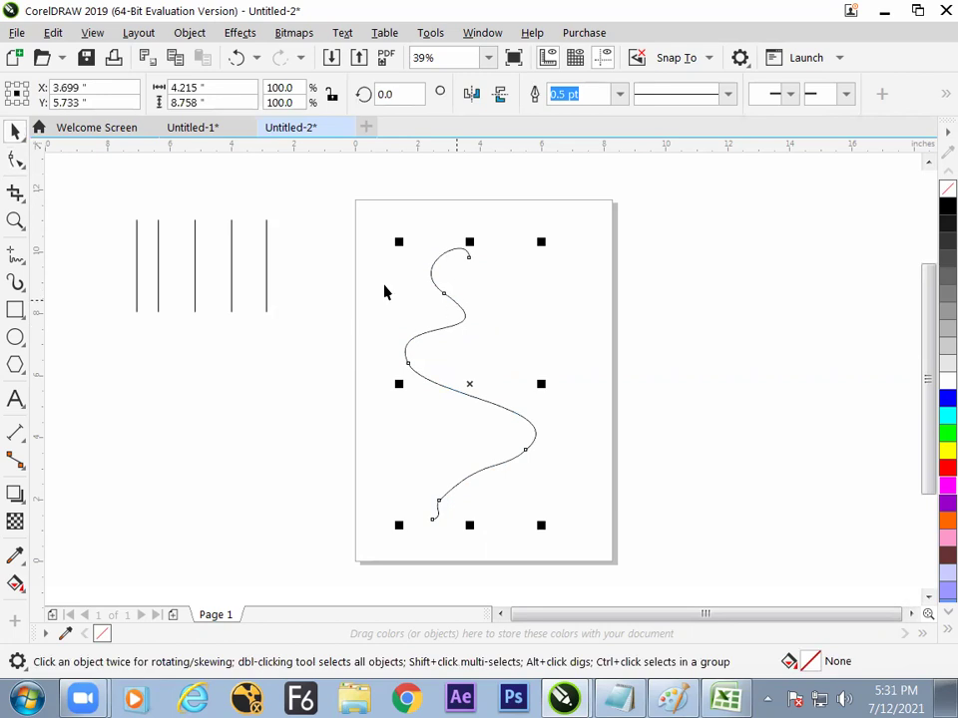
left_click(16, 160)
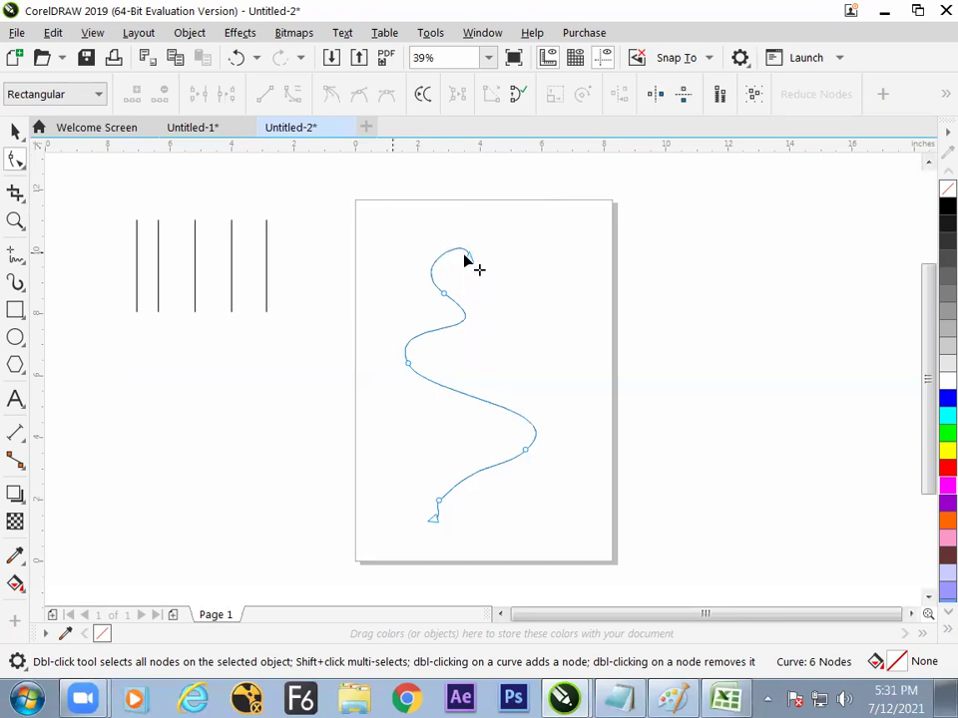
left_click_drag(410, 226, 491, 385)
left_click_drag(403, 200, 508, 382)
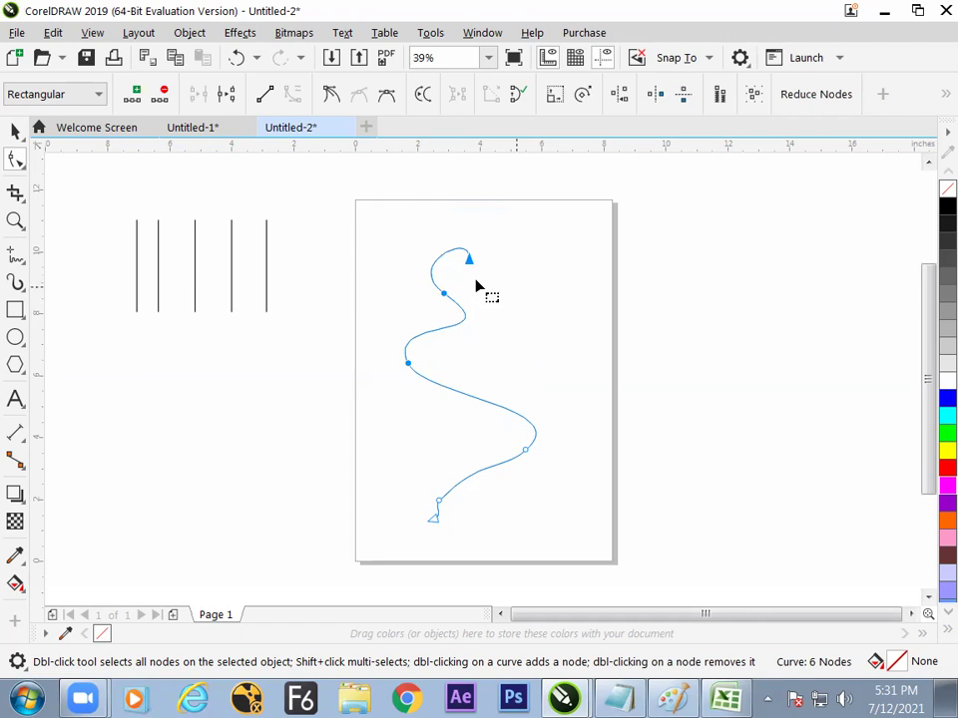
mouse_move(445, 293)
left_mouse_down()
mouse_move(533, 250)
mouse_move(458, 297)
mouse_move(530, 248)
mouse_move(462, 291)
mouse_move(575, 258)
mouse_move(467, 301)
mouse_move(511, 288)
mouse_move(446, 322)
mouse_move(554, 269)
mouse_move(490, 308)
mouse_move(460, 309)
mouse_move(453, 327)
mouse_move(454, 305)
left_mouse_up()
Enable Elastic Mode and pull the curve's top end node up and right, just beyond the page's right edge.
left_click(719, 95)
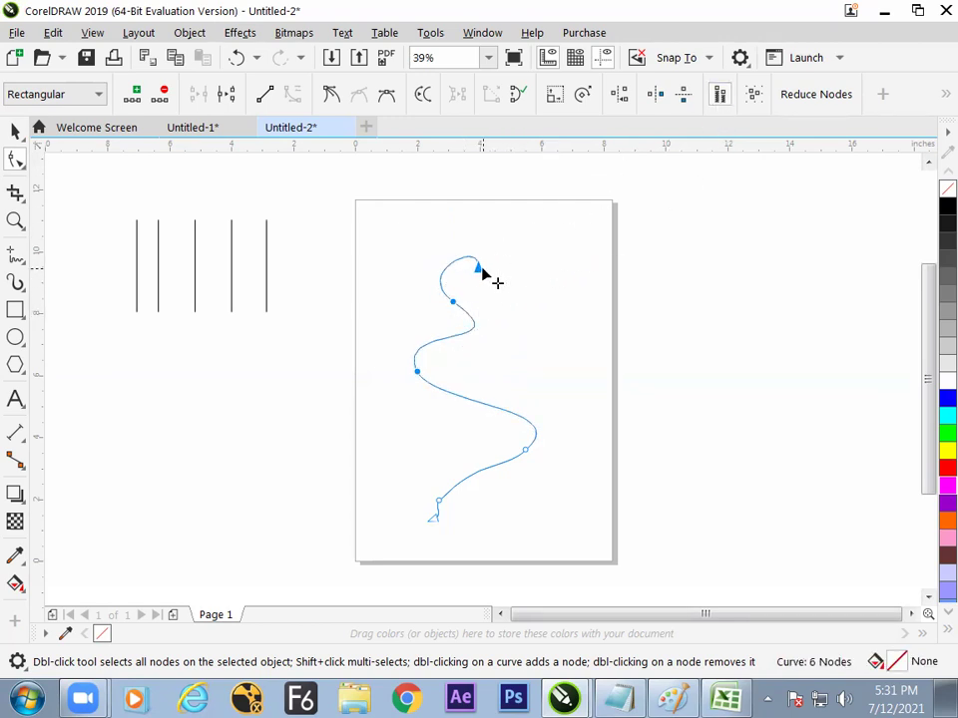
left_click_drag(483, 270, 612, 218)
left_click_drag(594, 229, 549, 265)
left_click_drag(471, 373, 487, 335)
left_click_drag(538, 282, 648, 232)
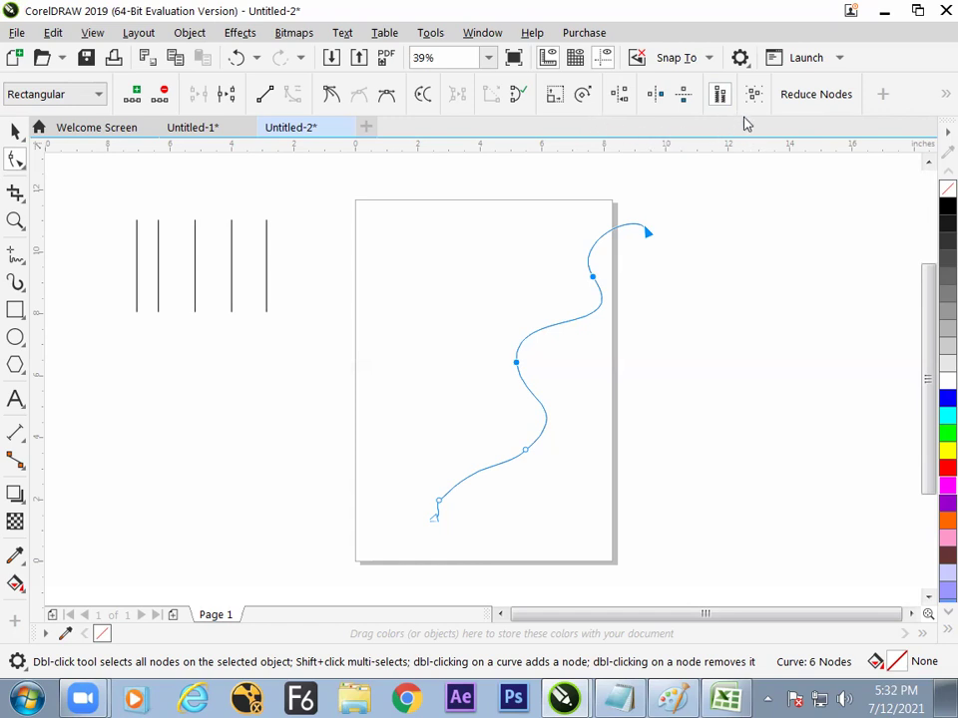
Nudge the curve's top end node slightly upward and select all of the curve's nodes.
left_click(754, 94)
left_click(578, 269)
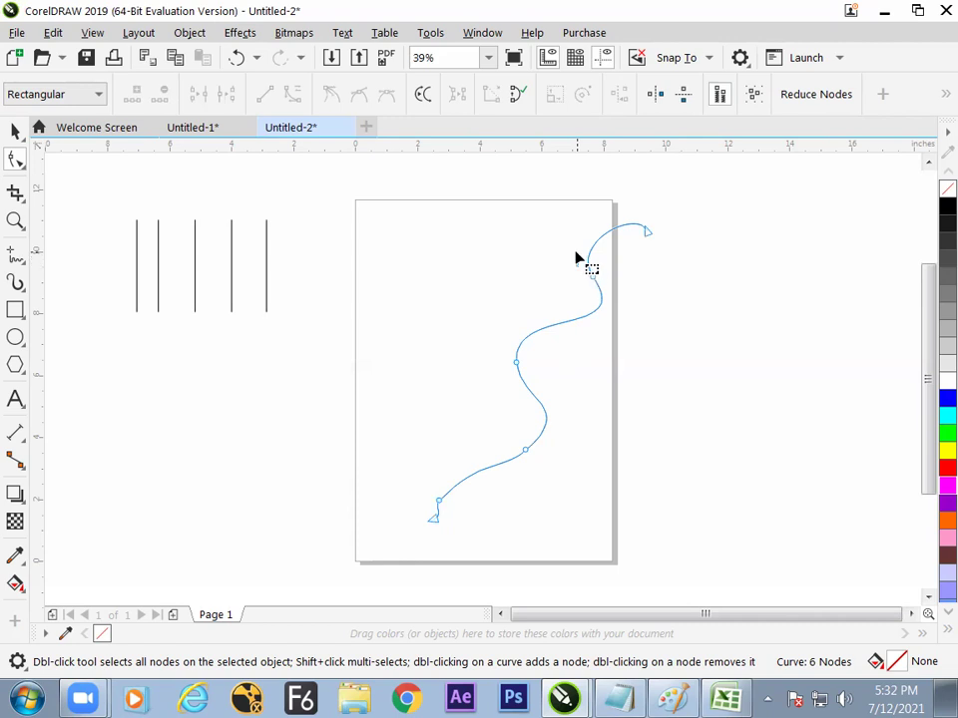
left_click(660, 238)
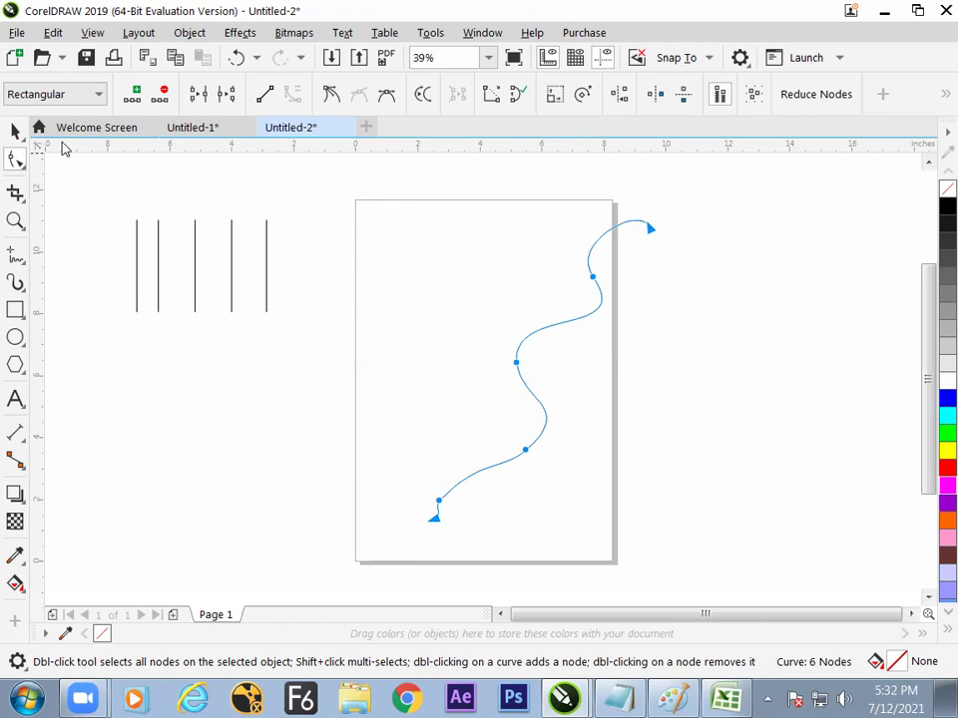
Draw a horizontal wavy freehand curve about 11.4 by 1.8 inches, starting left of the page and ending on it.
key("space")
left_click(15, 256)
mouse_move(110, 441)
left_mouse_down()
mouse_move(137, 409)
mouse_move(186, 394)
mouse_move(224, 419)
mouse_move(464, 409)
left_mouse_up()
Pick the horizontal wavy curve and select all of its nodes with the Shape tool.
left_click(15, 130)
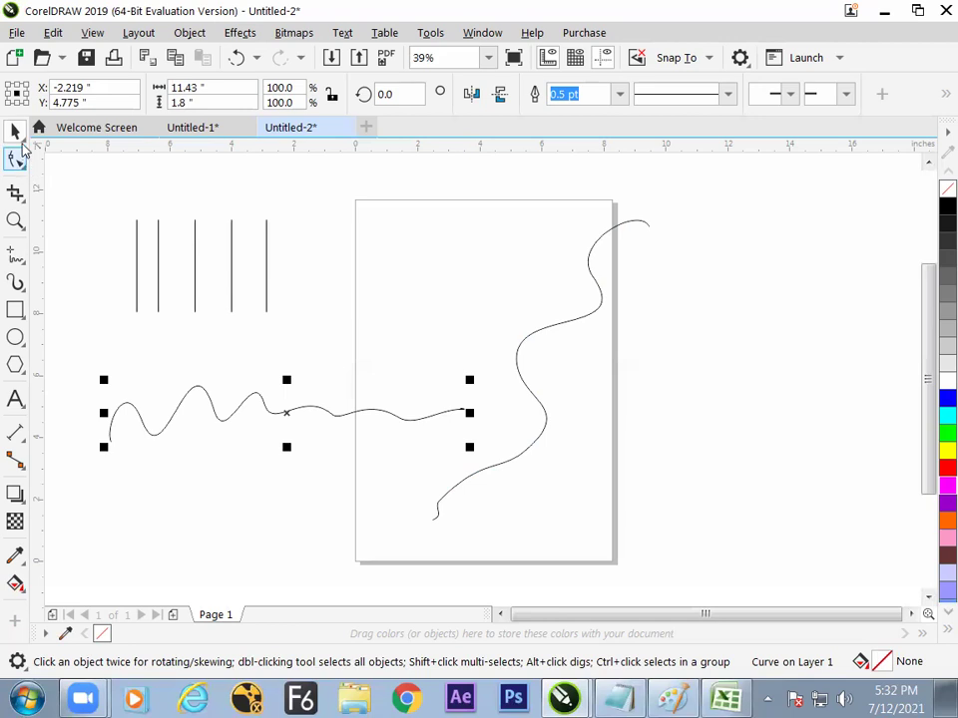
left_click(289, 299)
left_click(301, 409)
left_click(16, 159)
left_click_drag(92, 354, 477, 454)
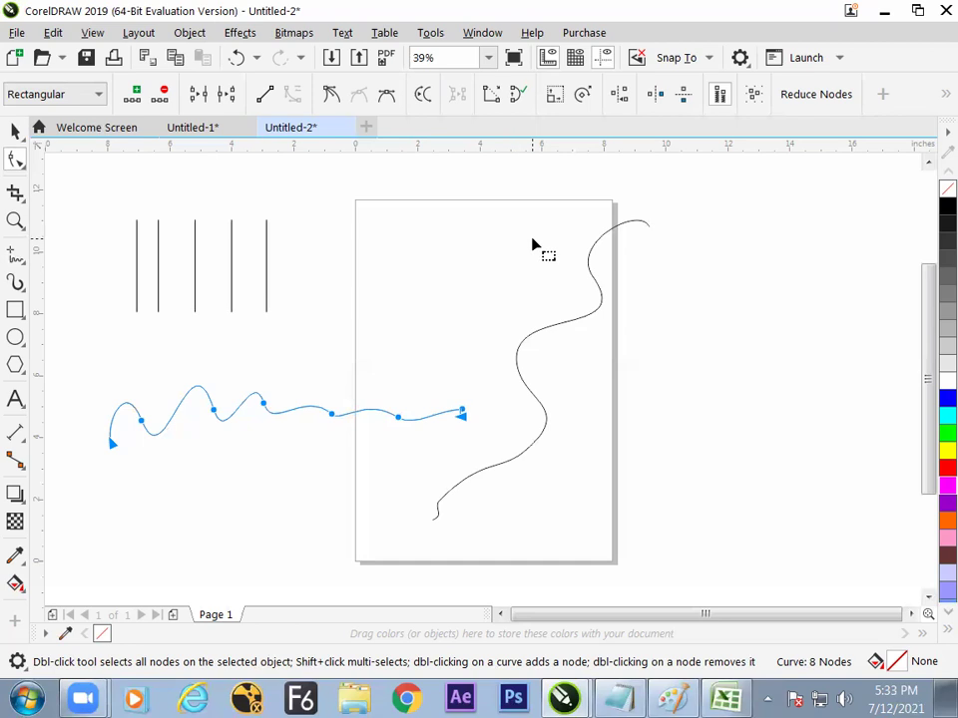
Move the horizontal wavy curve slightly up and left, and show its nodes with the Shape tool.
left_click(15, 131)
left_click(408, 312)
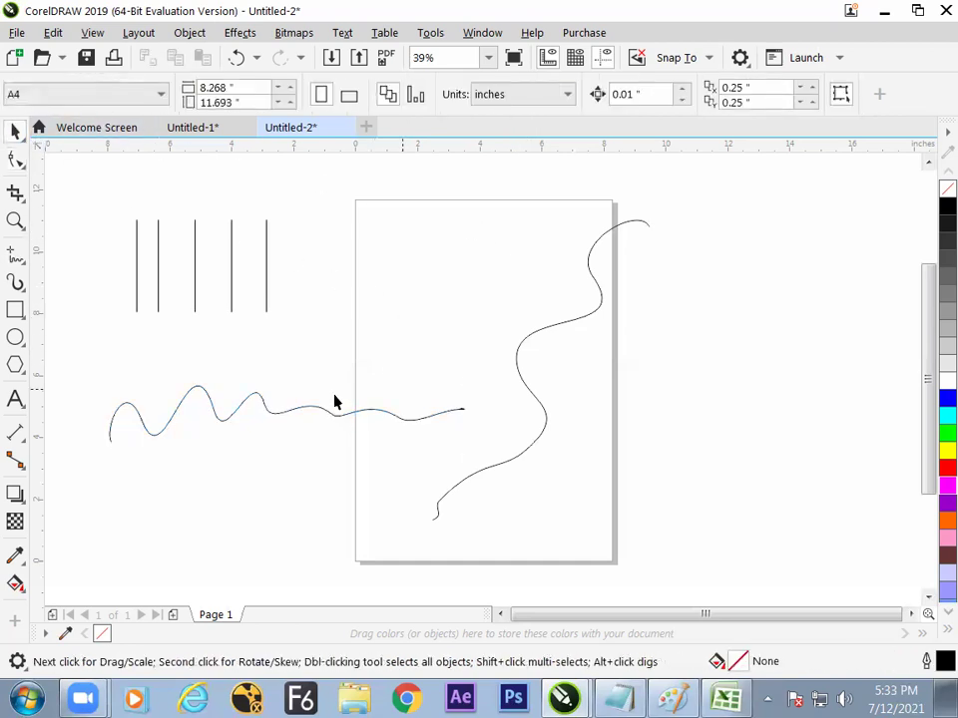
left_click(326, 411)
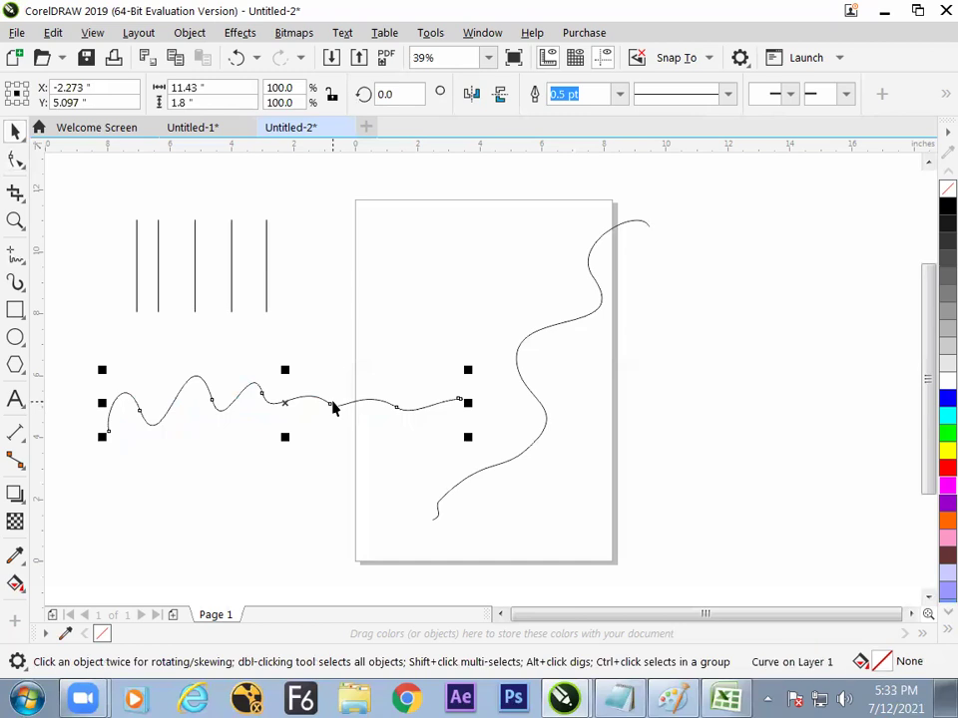
left_click(15, 160)
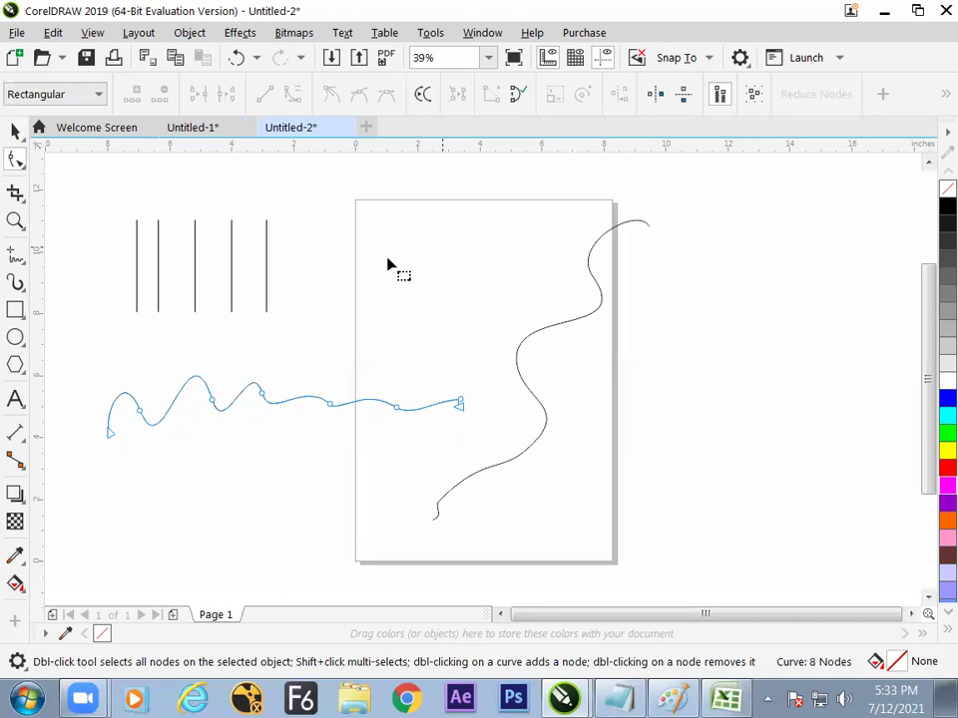
Draw a dense freehand zigzag across the page's upper left edge and select all of its nodes with the Shape tool.
left_click(17, 252)
mouse_move(326, 221)
left_mouse_down()
mouse_move(361, 286)
mouse_move(380, 299)
mouse_move(389, 344)
mouse_move(402, 374)
left_mouse_up()
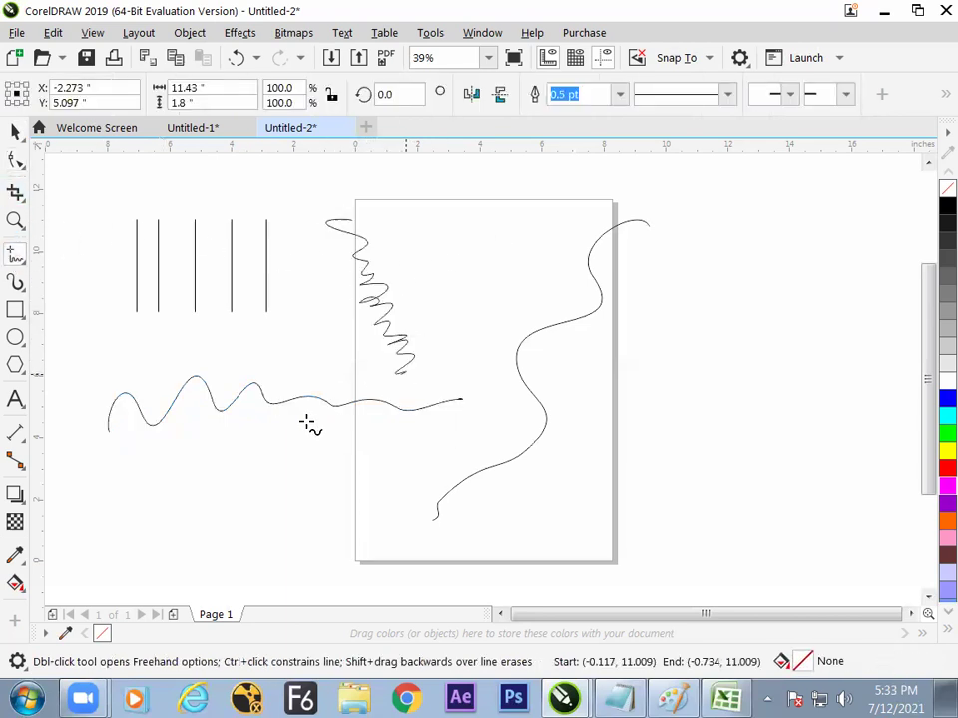
left_click(17, 160)
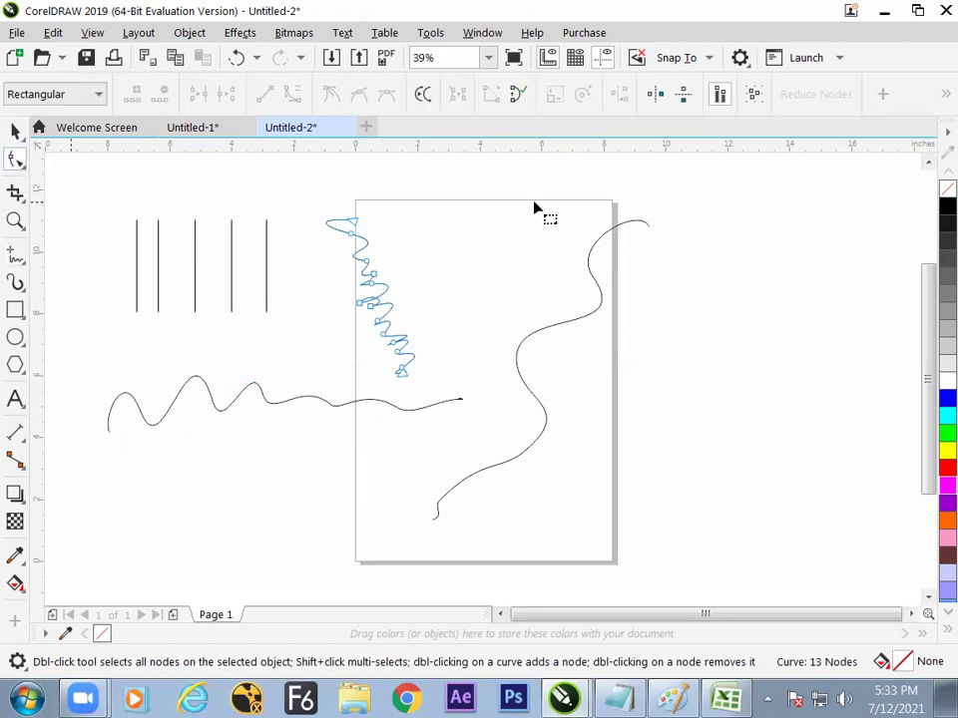
left_click_drag(314, 186, 451, 403)
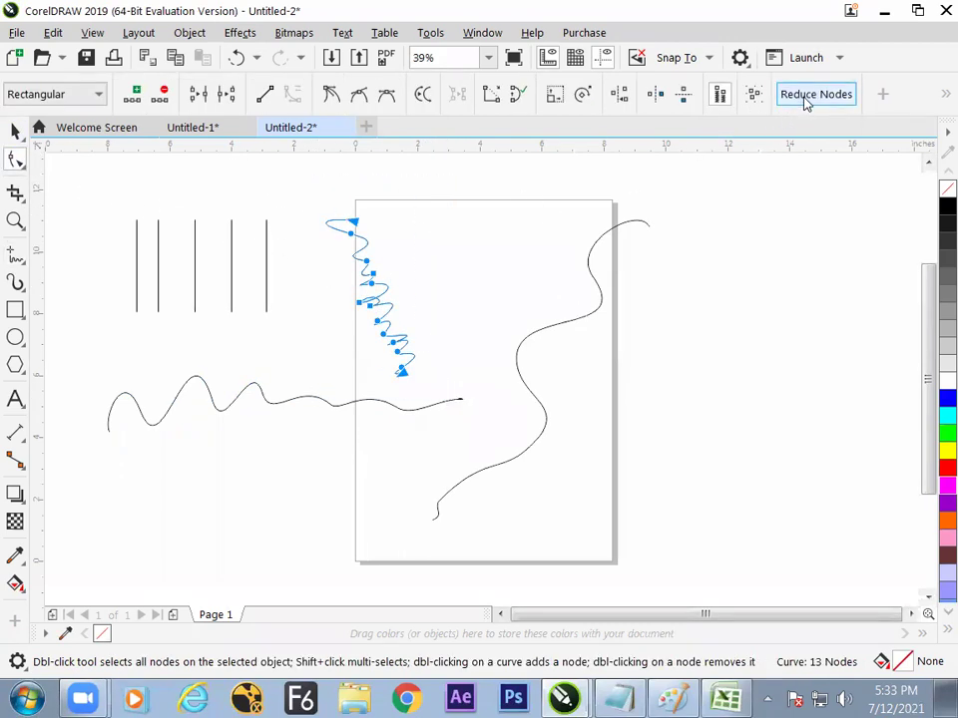
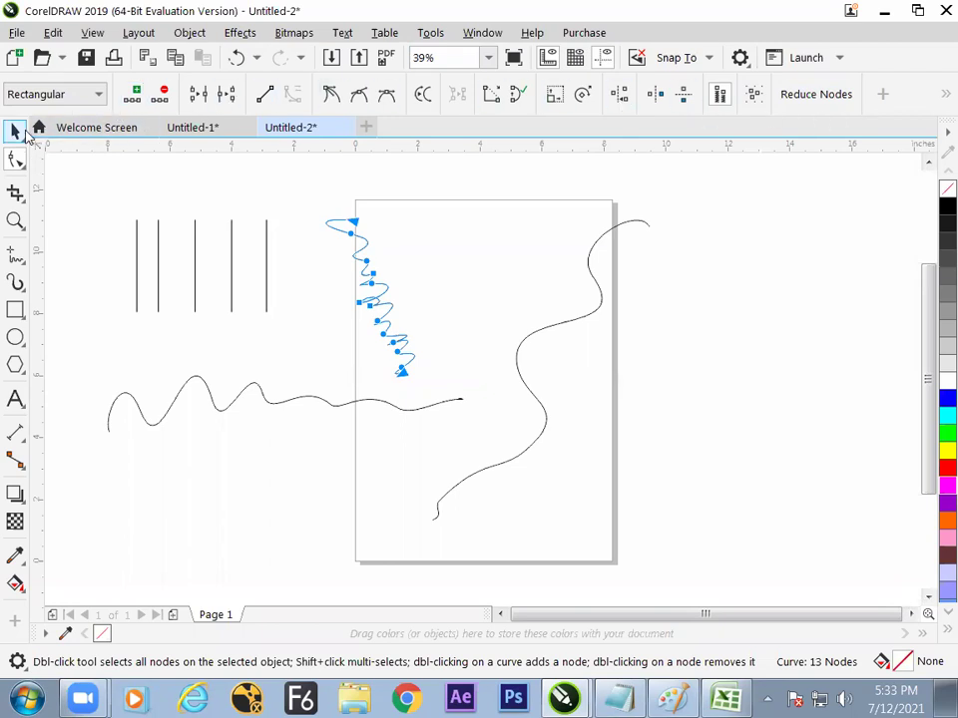
Select all objects in the drawing and delete them.
left_click(15, 131)
left_click_drag(114, 171, 572, 419)
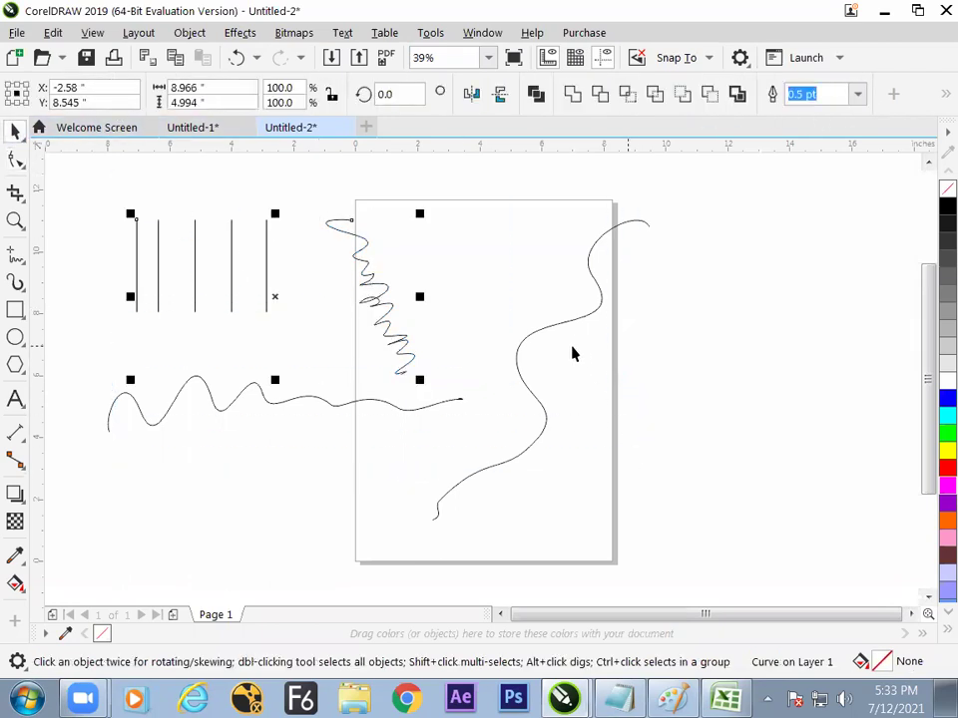
key("ctrl+a")
key("Delete")
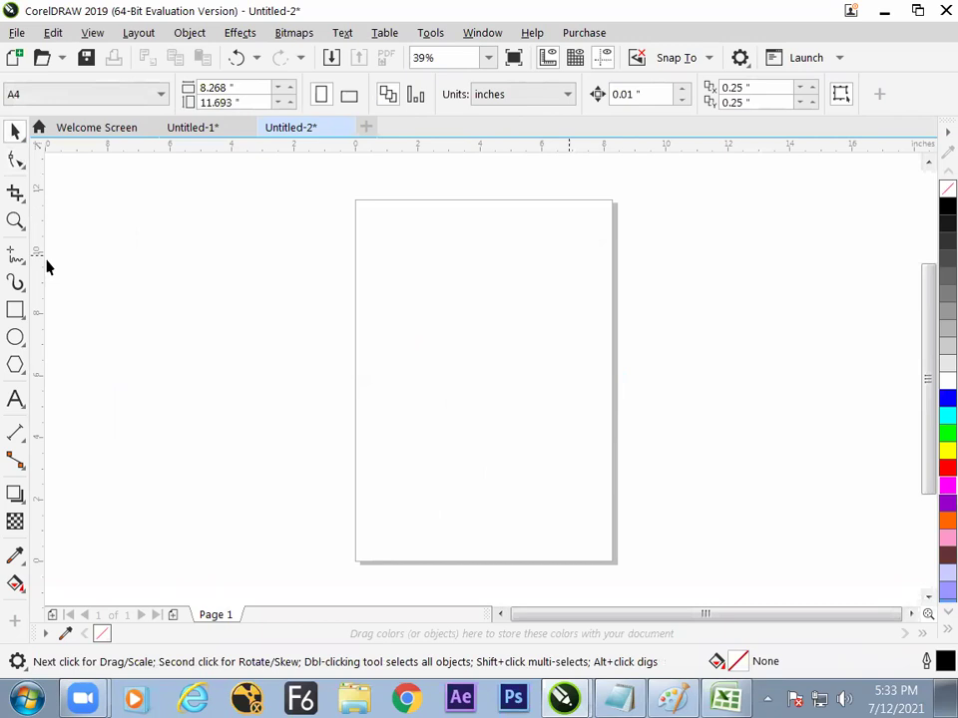
Draw a horizontal straight line about 4 inches long near the page's upper edge with the Freehand tool.
left_click(15, 254)
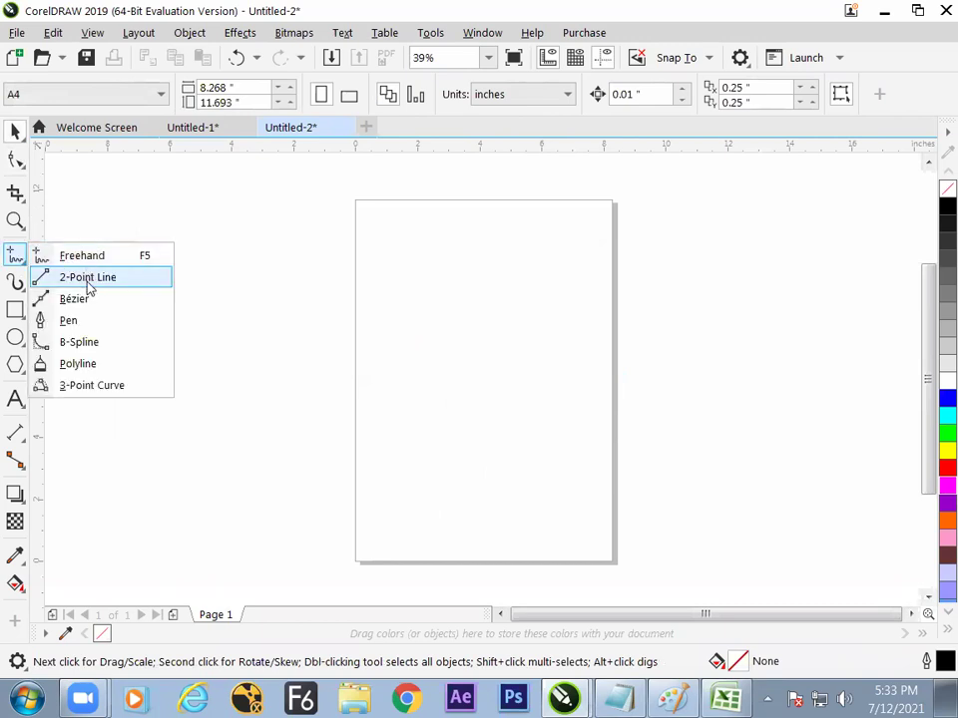
left_click(87, 278)
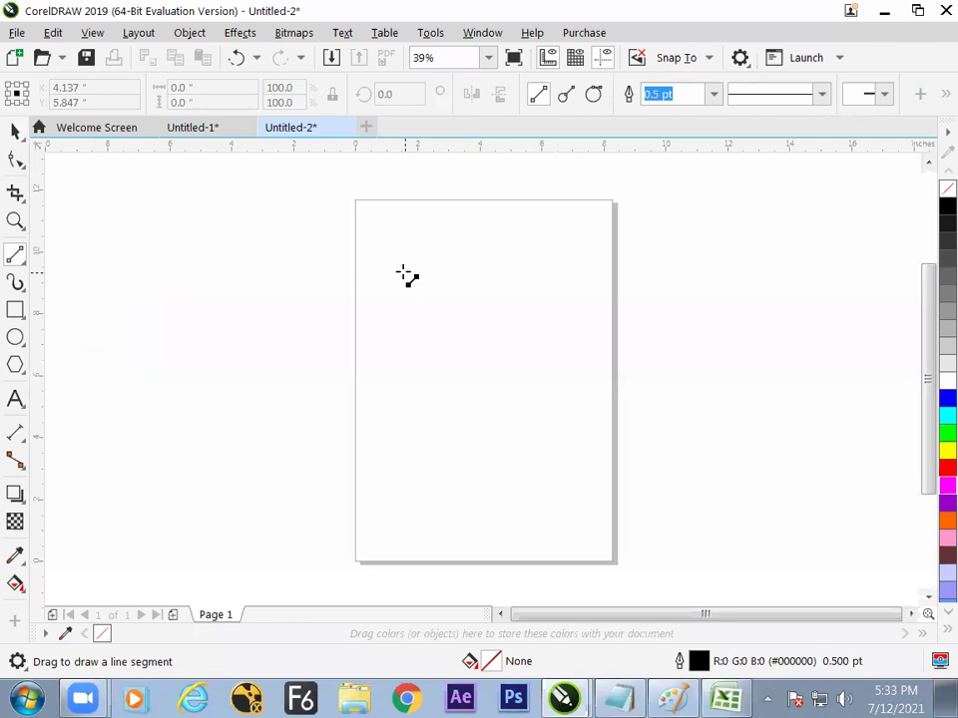
left_click(15, 255)
left_click(79, 254)
left_click(398, 255)
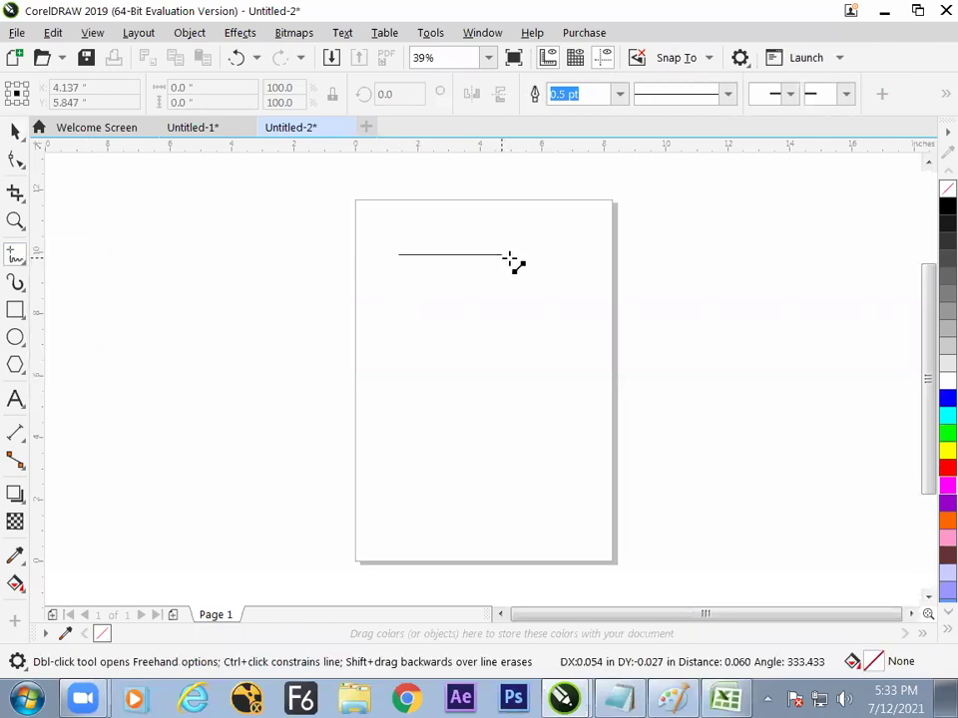
left_click(522, 255)
Draw two slanted 2-point lines below the horizontal line, about 1.3 by 3.5 inches and 2.4 by 1.5 inches.
left_click(16, 257)
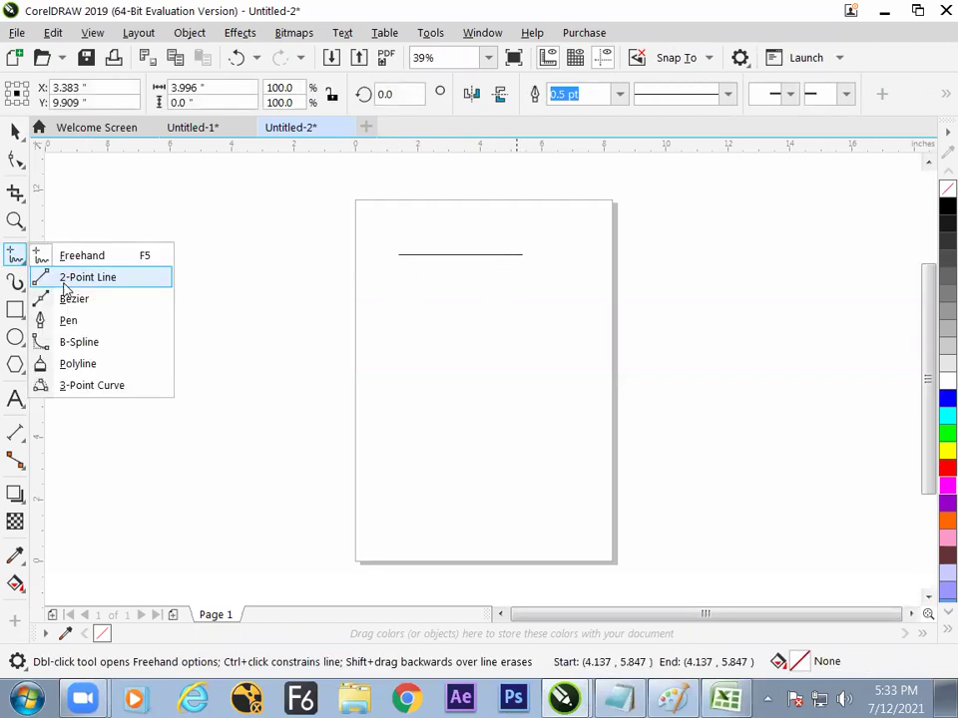
left_click(68, 283)
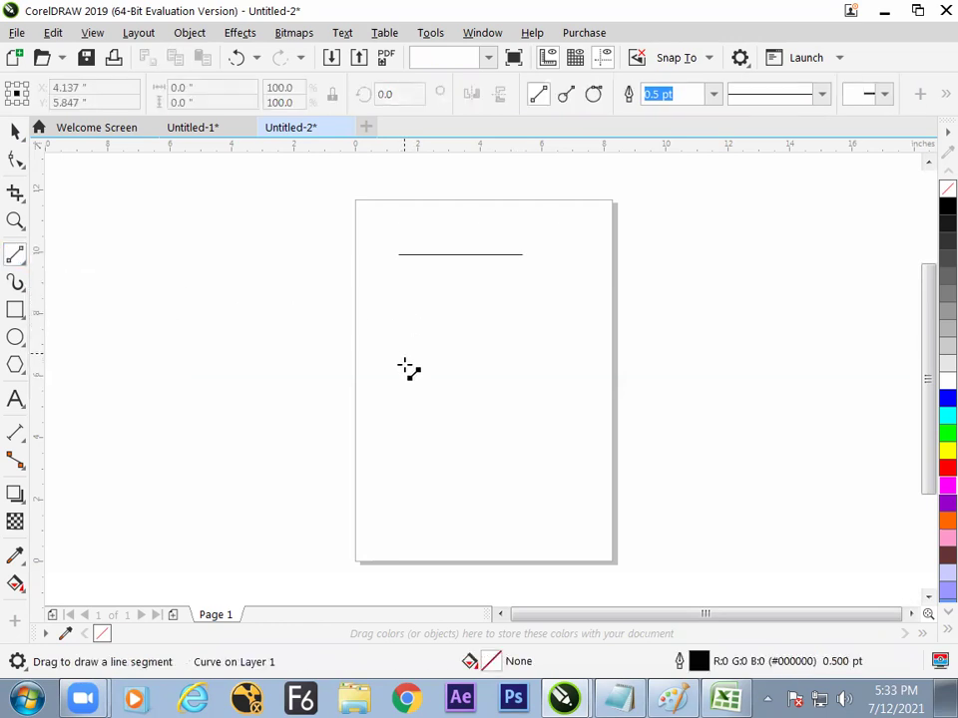
left_click_drag(413, 298, 452, 404)
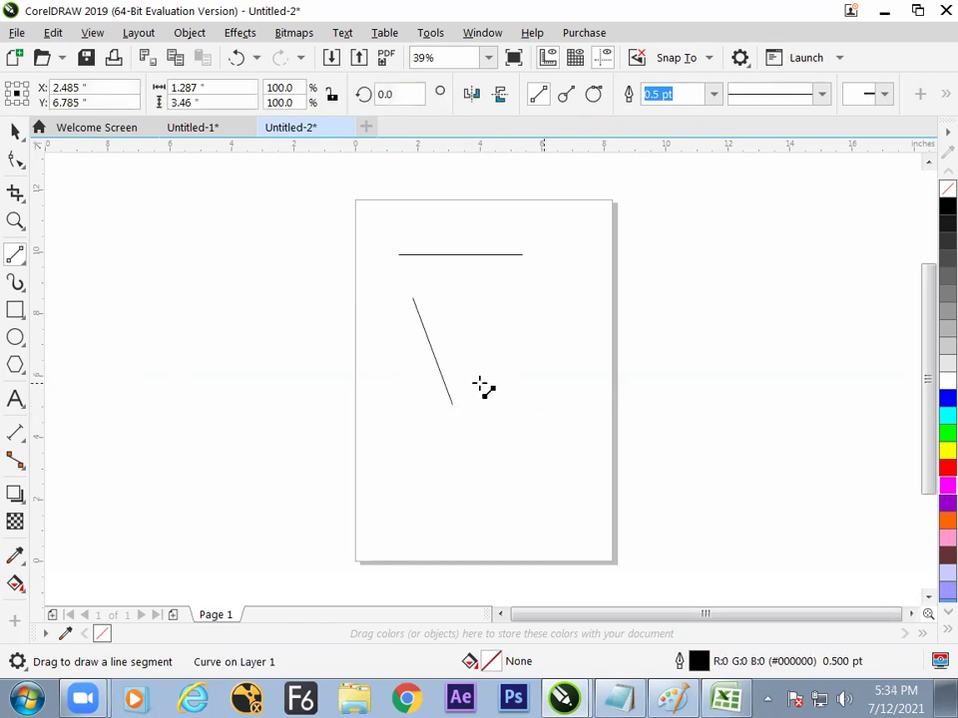
left_click(572, 100)
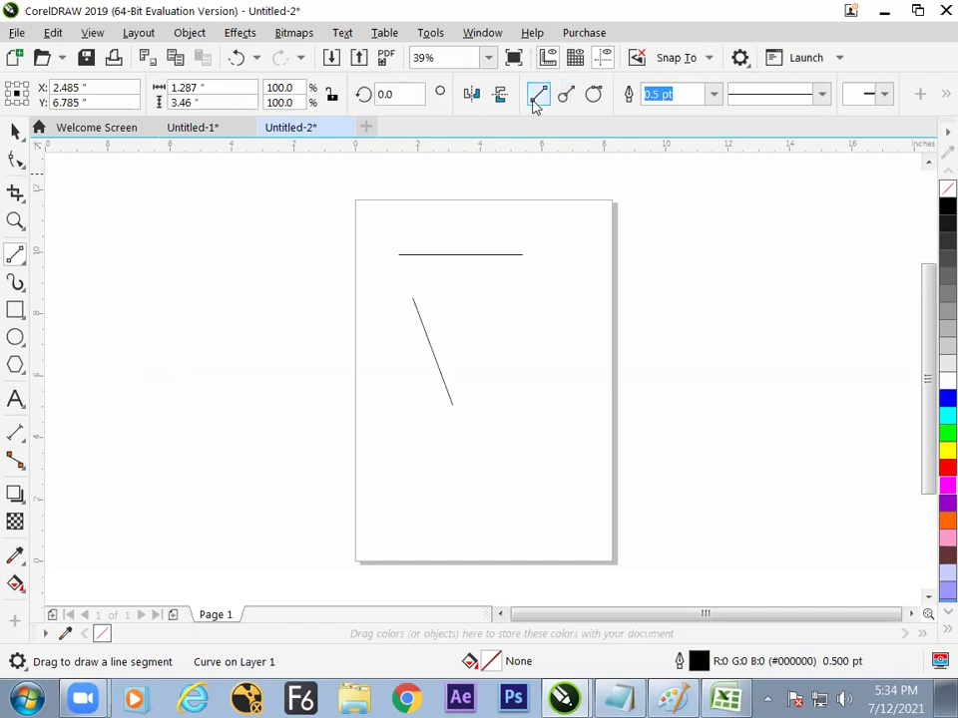
left_click_drag(483, 315, 553, 357)
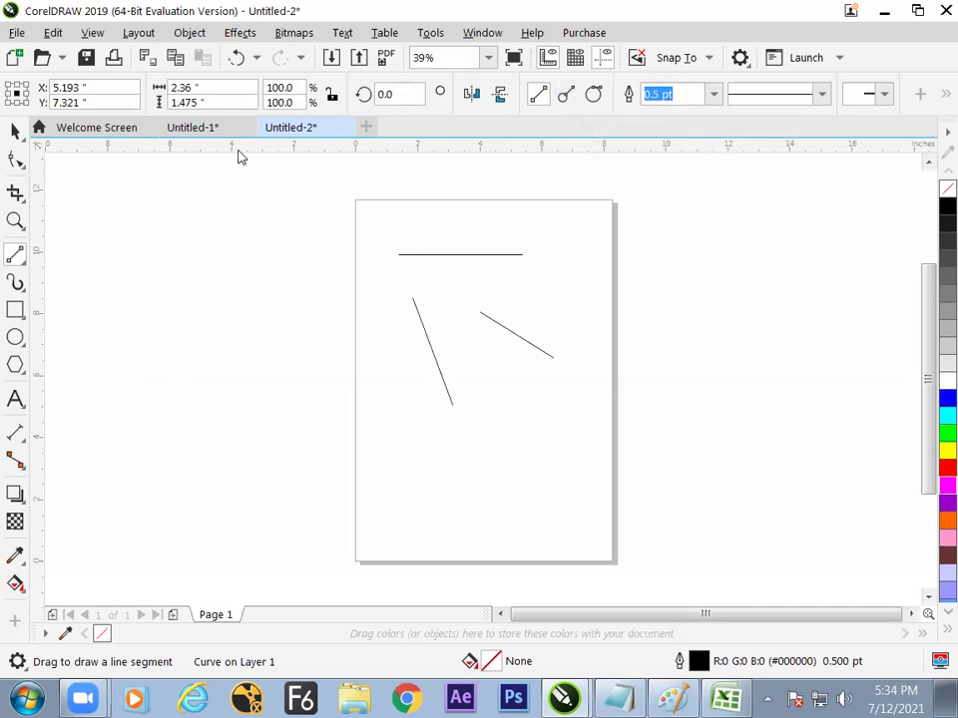
Draw a diagonal 2-point line about 5.4 by 7.6 inches beside the page, three perpendicular branches off it and one line joining two branches.
left_click_drag(126, 227, 295, 464)
left_click(565, 93)
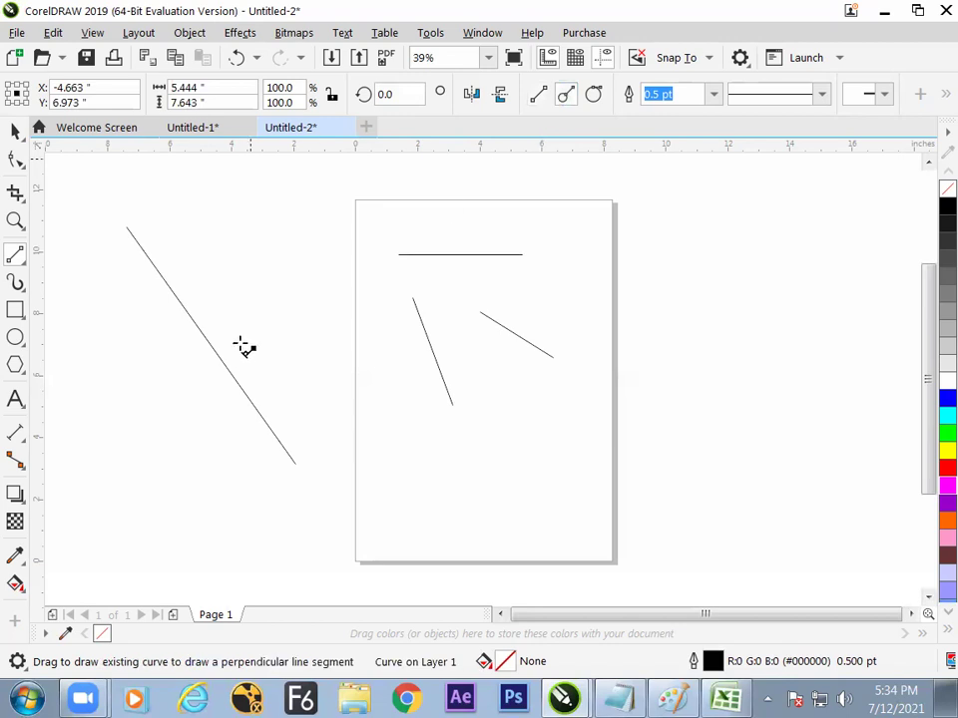
left_click_drag(230, 367, 327, 285)
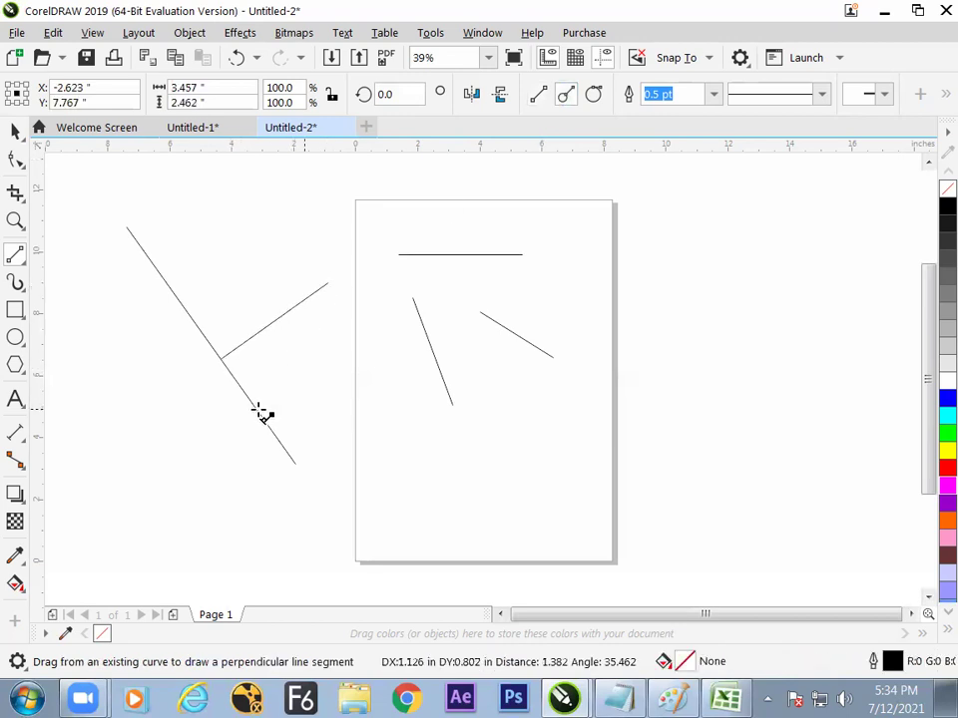
left_click_drag(258, 410, 182, 496)
mouse_move(203, 335)
left_mouse_down()
mouse_move(293, 250)
mouse_move(279, 300)
mouse_move(286, 316)
left_mouse_up()
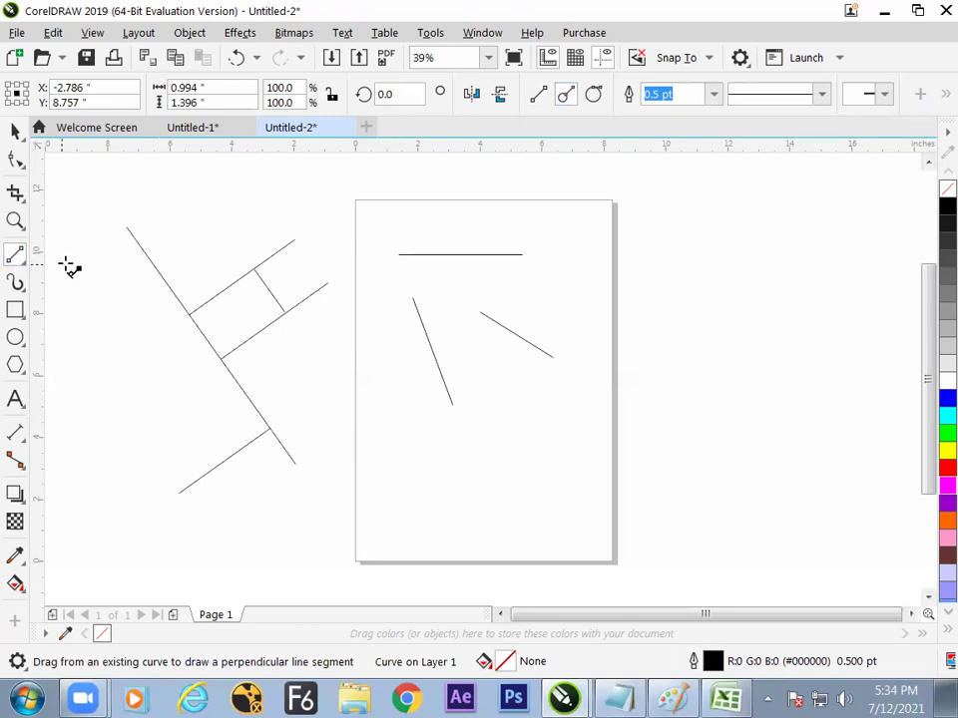
Draw a freehand arch about 7.9 by 4.2 inches across the page's right edge.
left_click(21, 262)
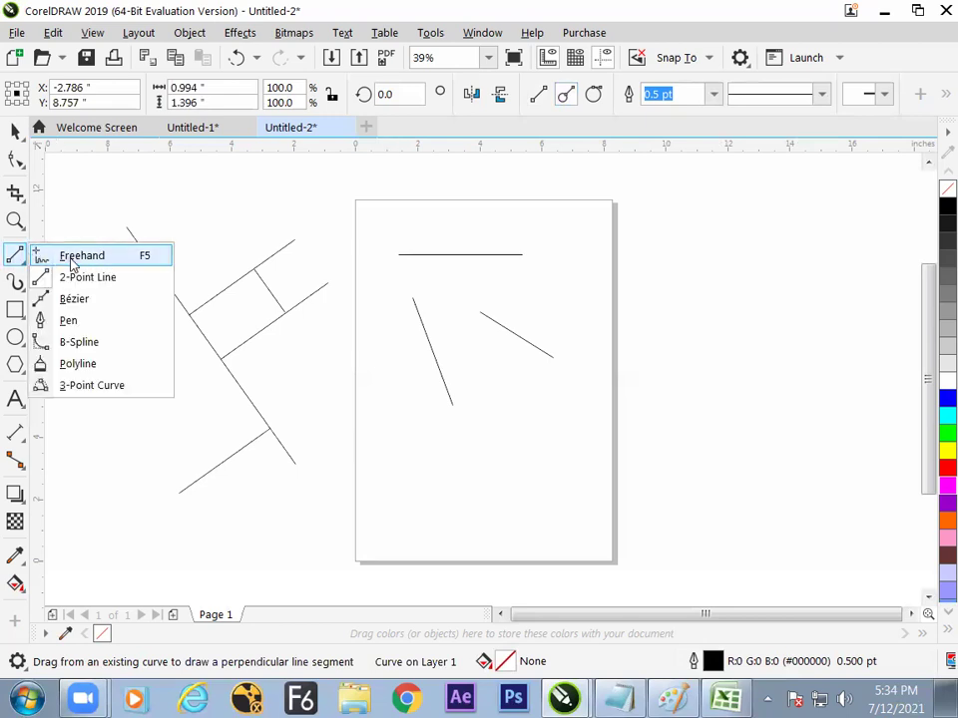
left_click(72, 257)
mouse_move(574, 428)
left_mouse_down()
mouse_move(726, 302)
mouse_move(800, 356)
mouse_move(818, 389)
left_mouse_up()
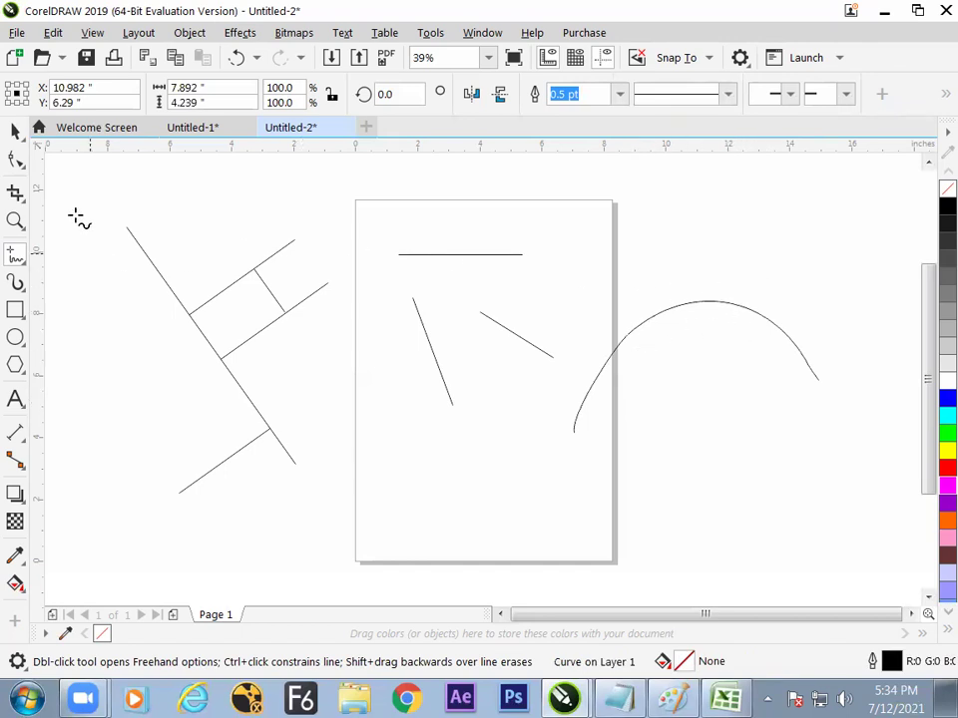
Switch to the 2-Point Line tool.
left_click(32, 260)
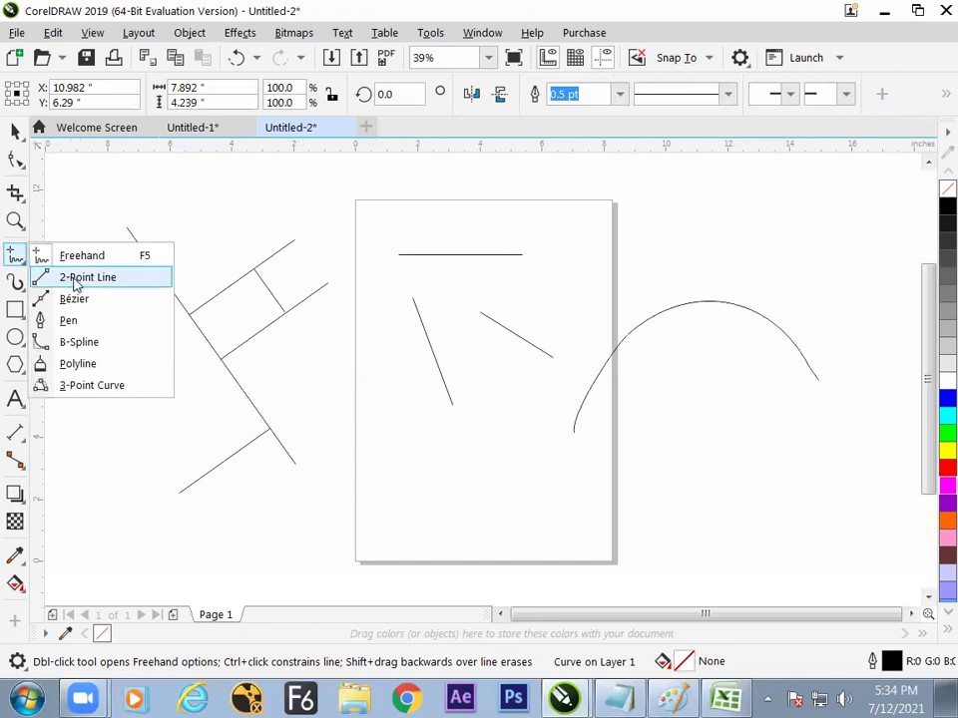
Draw two tangential 2-point lines from the arc's upper part out past its left side, spanning about 5.5 × 2.2 in and 4.7 × 0.3 in.
left_click(79, 277)
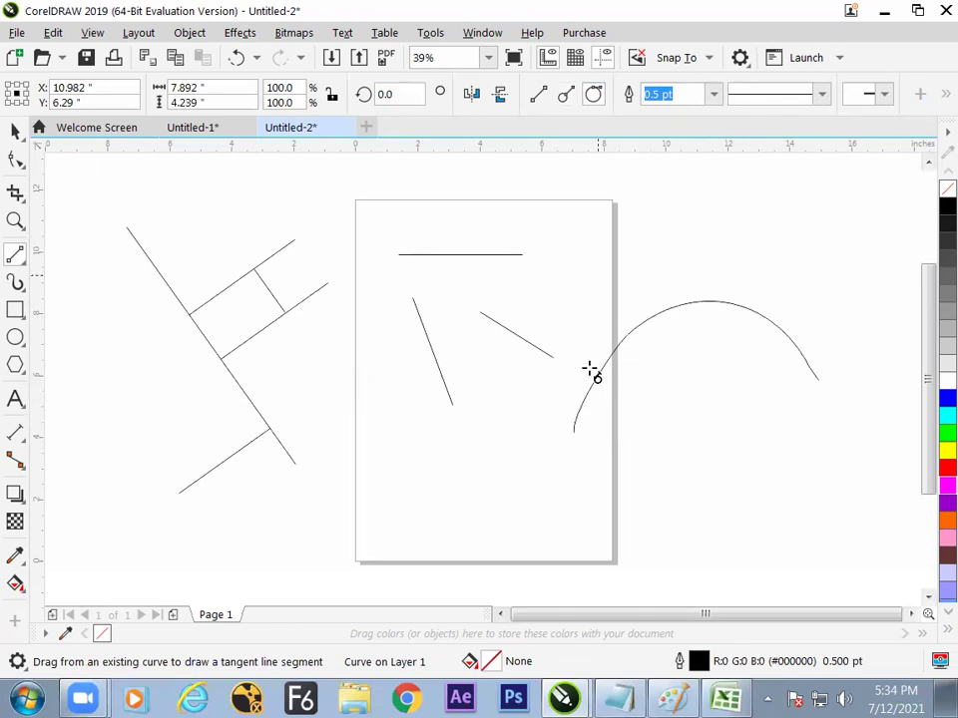
left_click(565, 94)
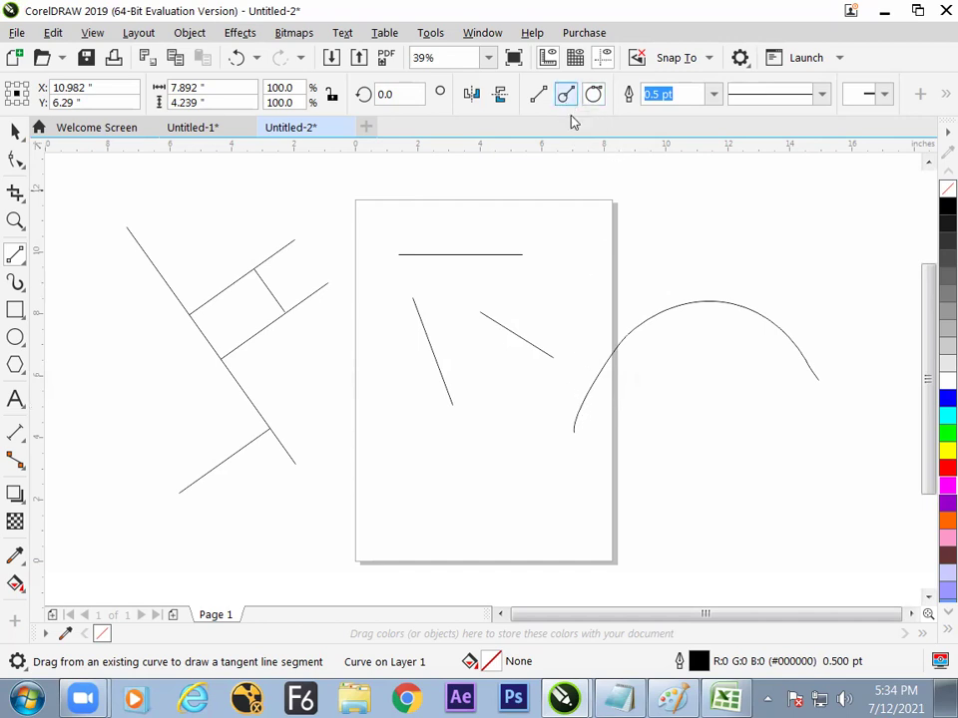
left_click_drag(580, 421, 575, 240)
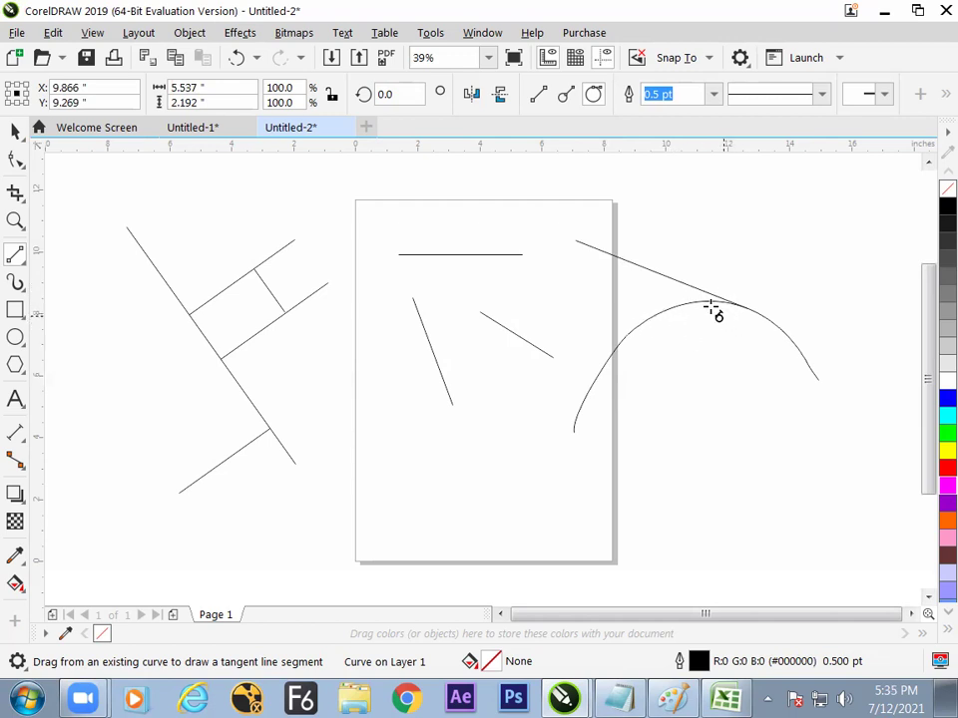
left_click_drag(680, 313, 555, 317)
Draw a third tangent line off the arc's left shoulder, undoing the first try and redrawing it about 3.6 × 2 in.
left_click_drag(624, 335, 558, 367)
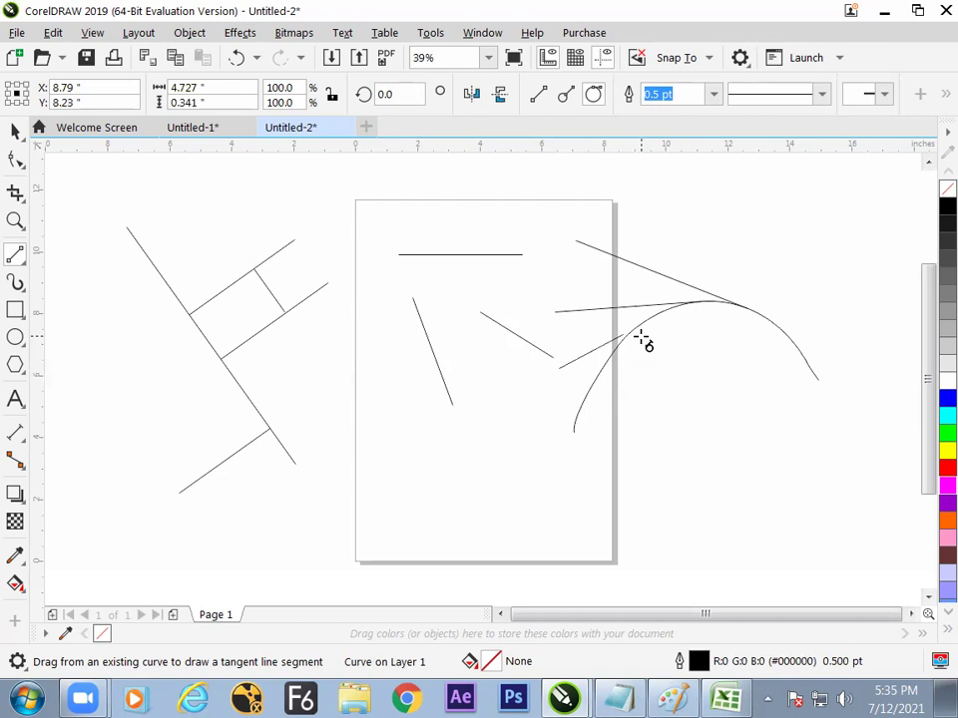
key("ctrl+z")
left_click_drag(641, 331, 551, 371)
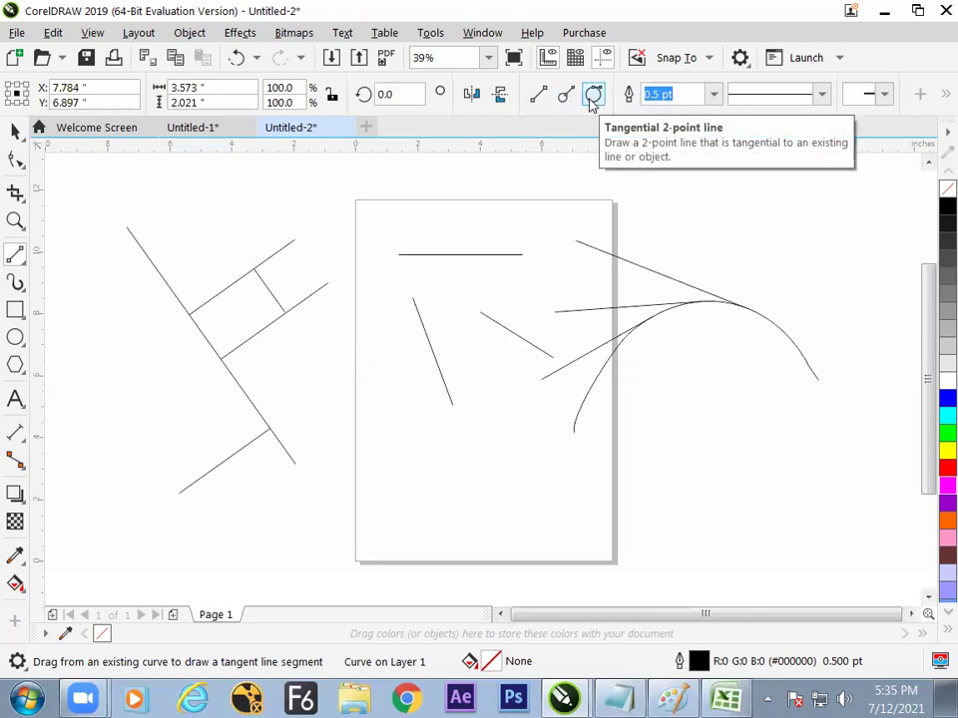
Switch to the COREL EXCEL.xlsx workbook in Excel and enter "2 point line" in cell G38.
key("alt+Tab")
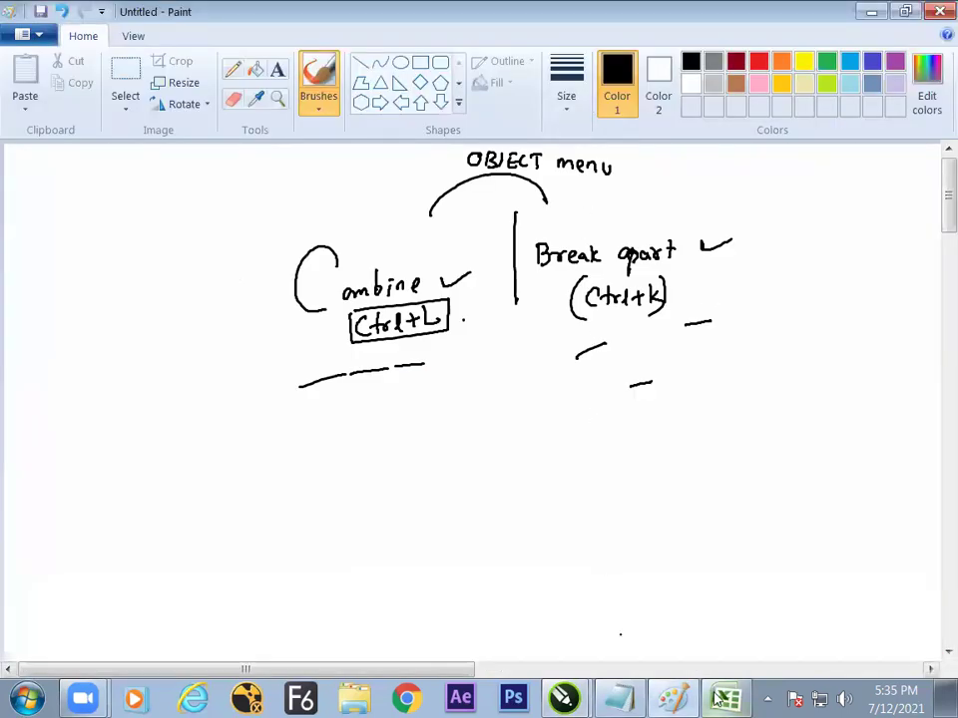
key("alt+Tab")
left_click(513, 428)
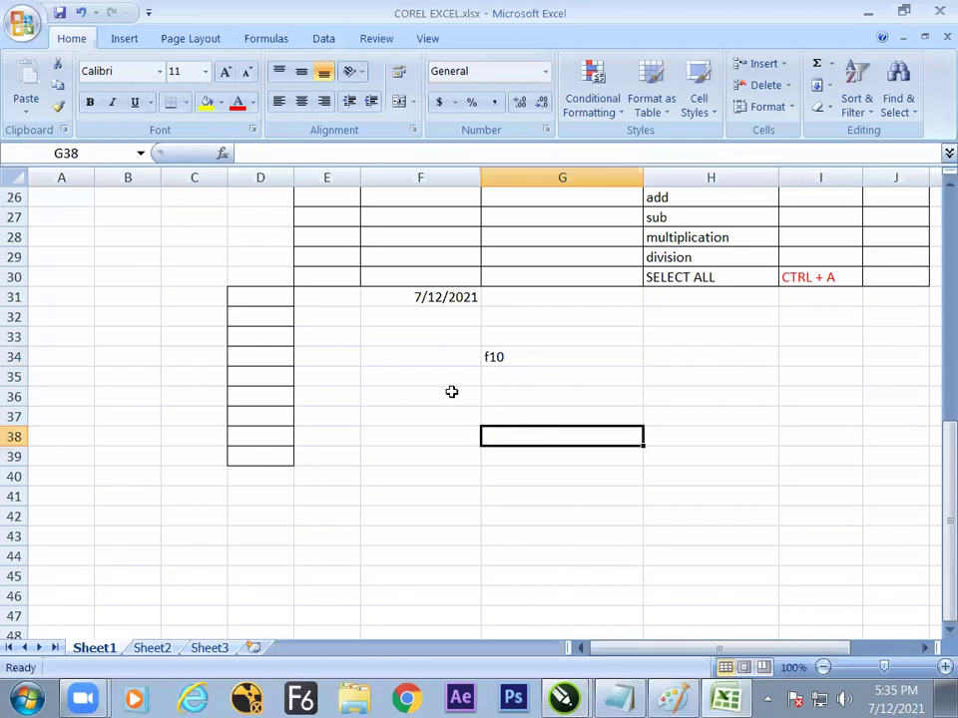
type("2 poi")
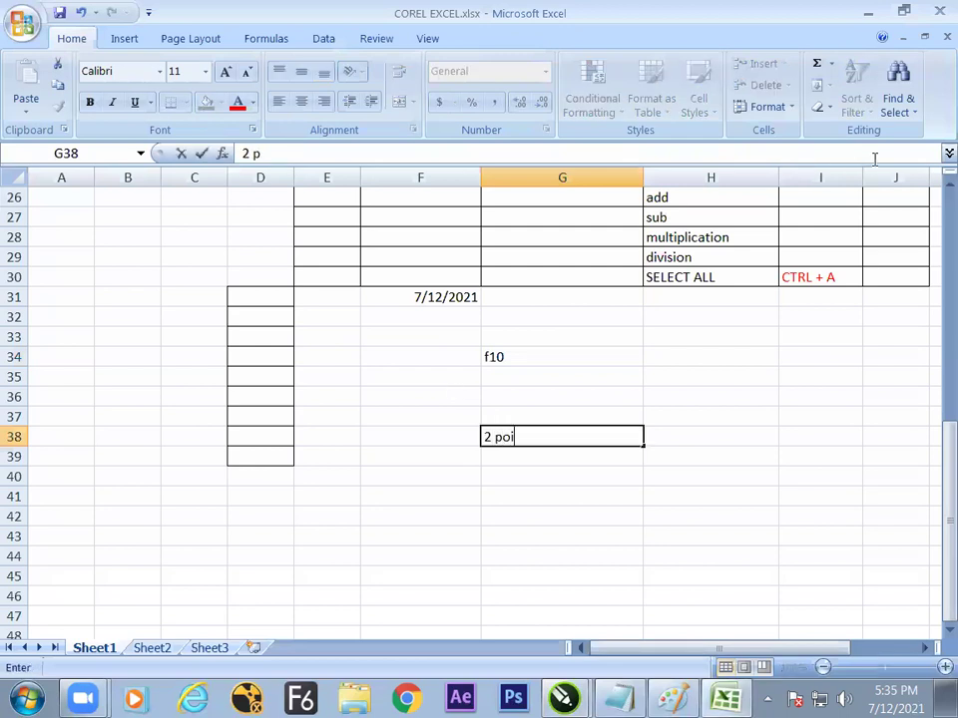
type("nt line")
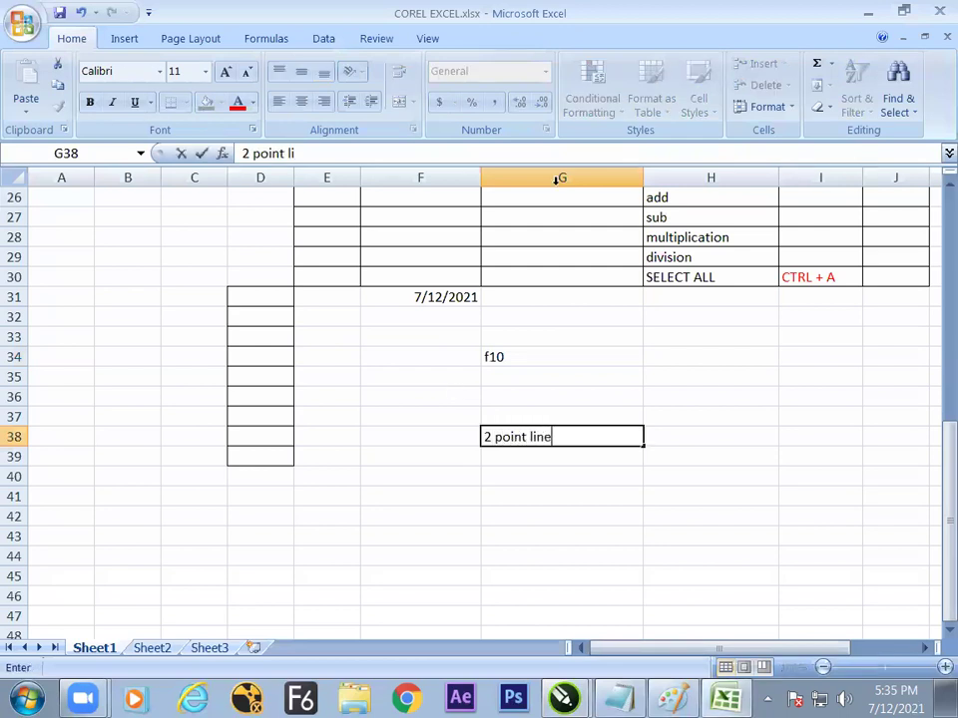
key("Return")
Enter "perpendicual line" in G39 and "tangent line" in G40.
type("per")
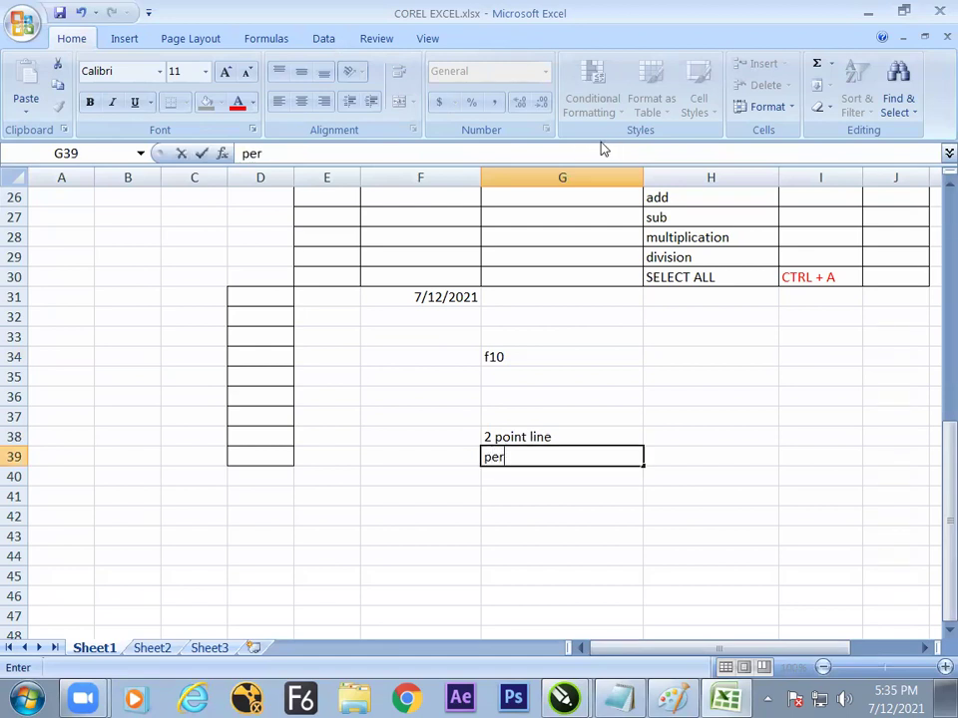
type("pendicual line")
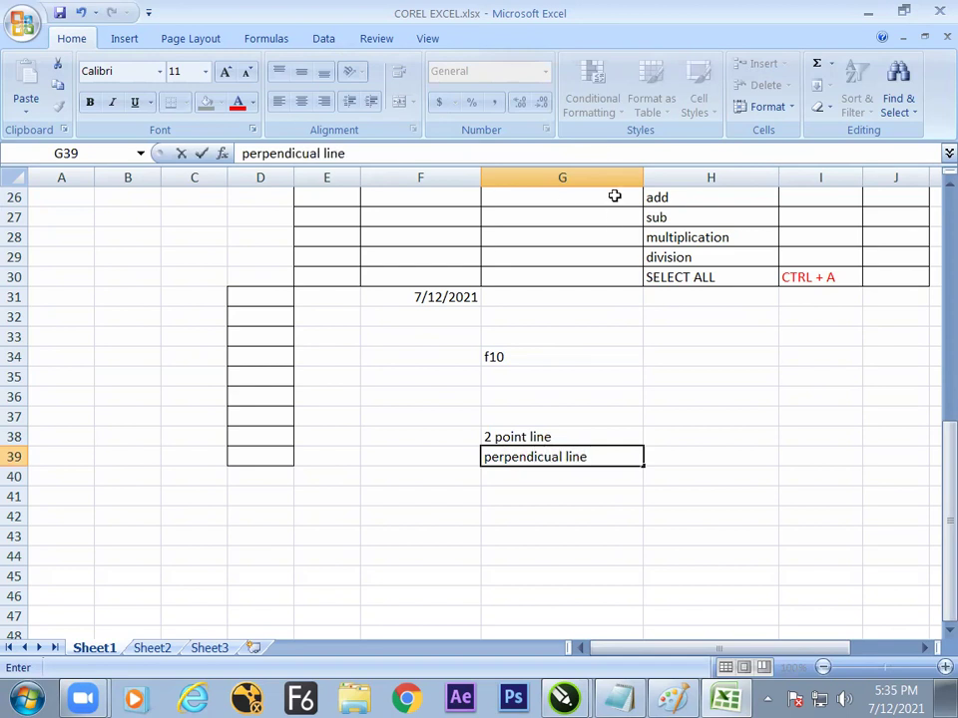
key("Return")
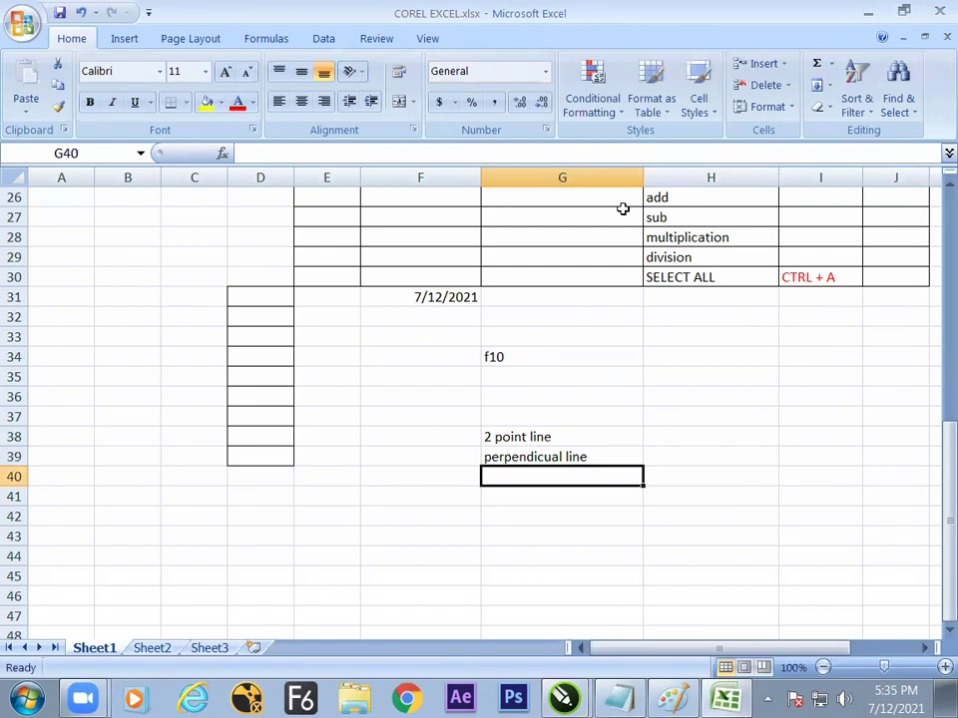
type("tan")
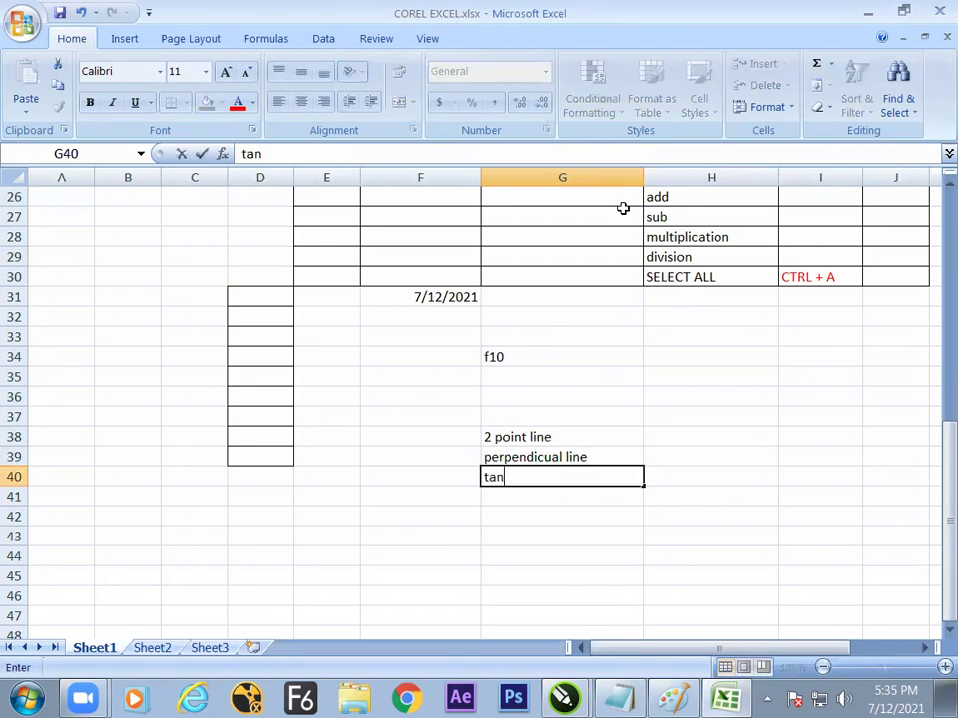
type("gent line")
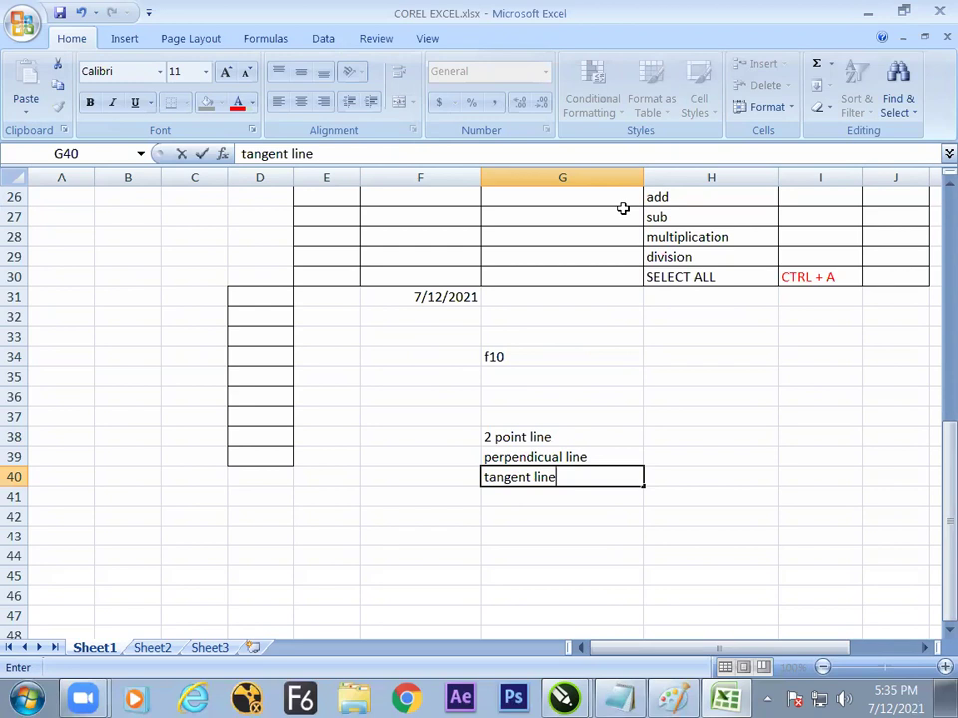
left_click(646, 396)
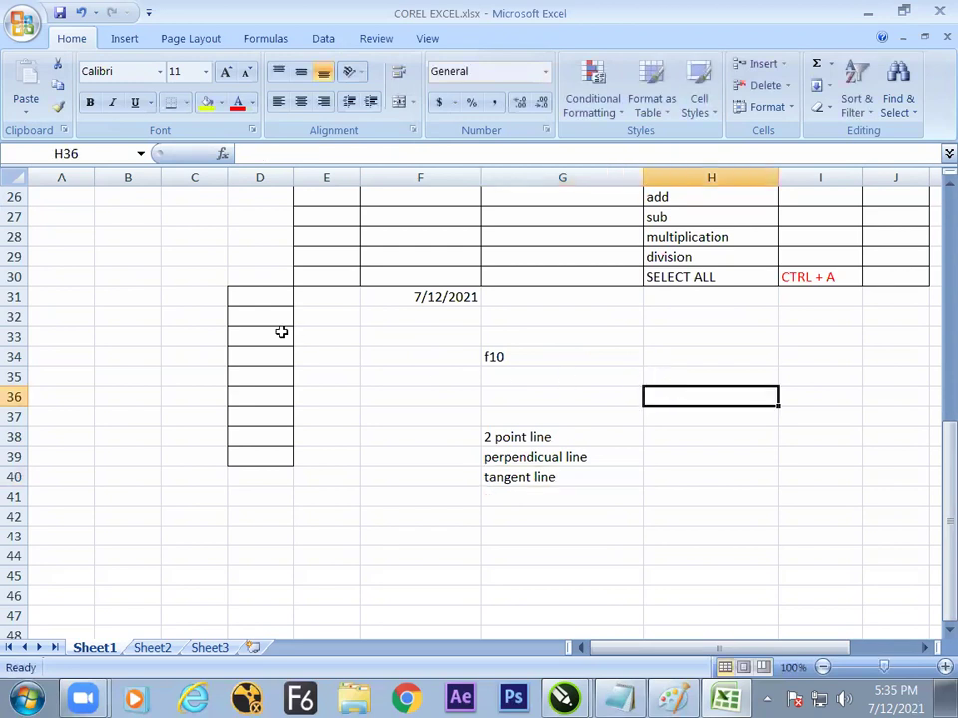
Enter the heading "Node detail" in cell A31.
left_click(936, 442)
left_click_drag(943, 449, 903, 524)
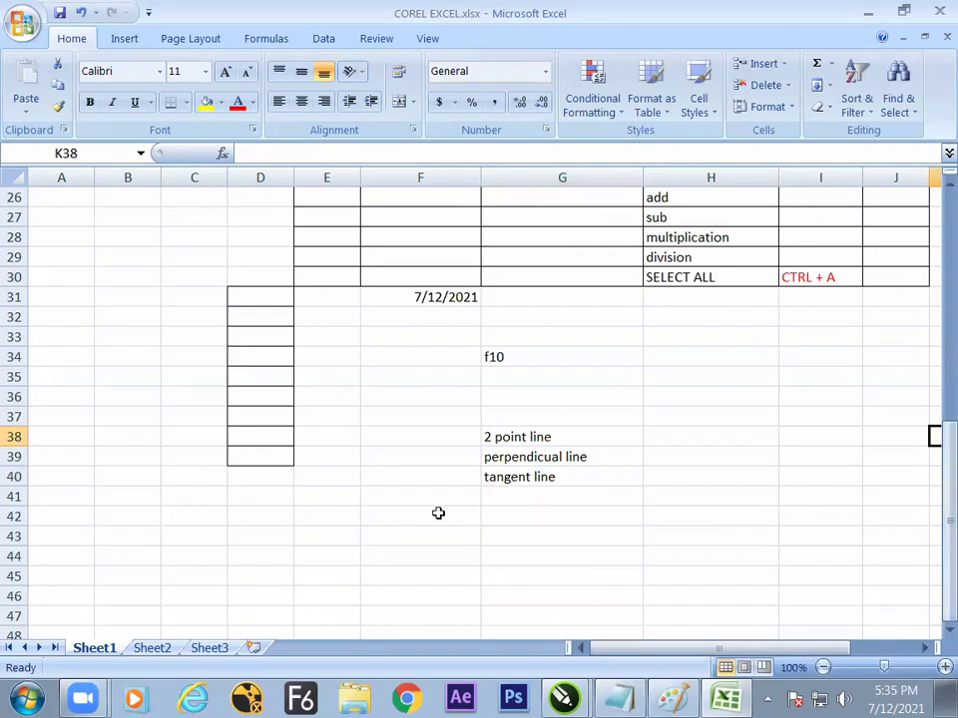
left_click(92, 296)
type("N")
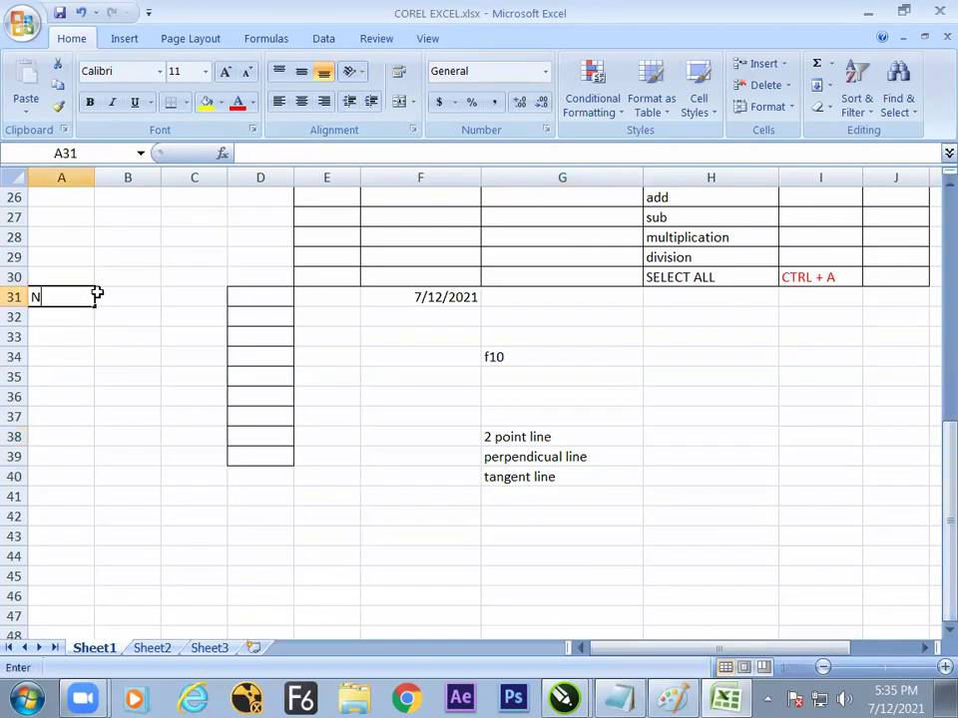
type("ode deta")
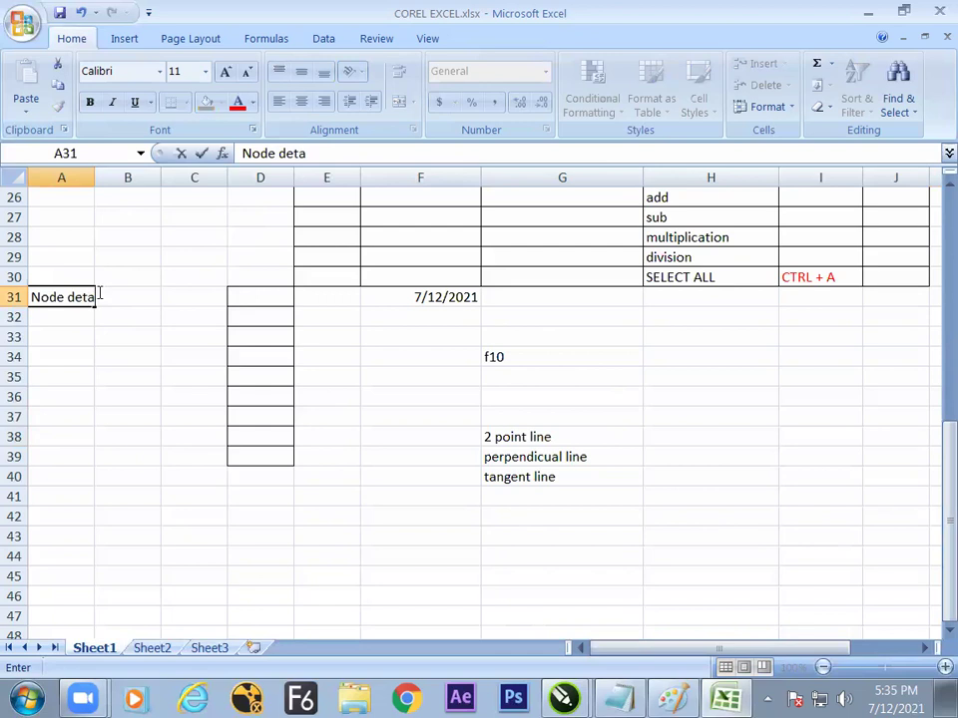
type("il")
key("Tab")
Start the node list below the heading with "add" in B32 and "substrtact" in B33.
key("Down")
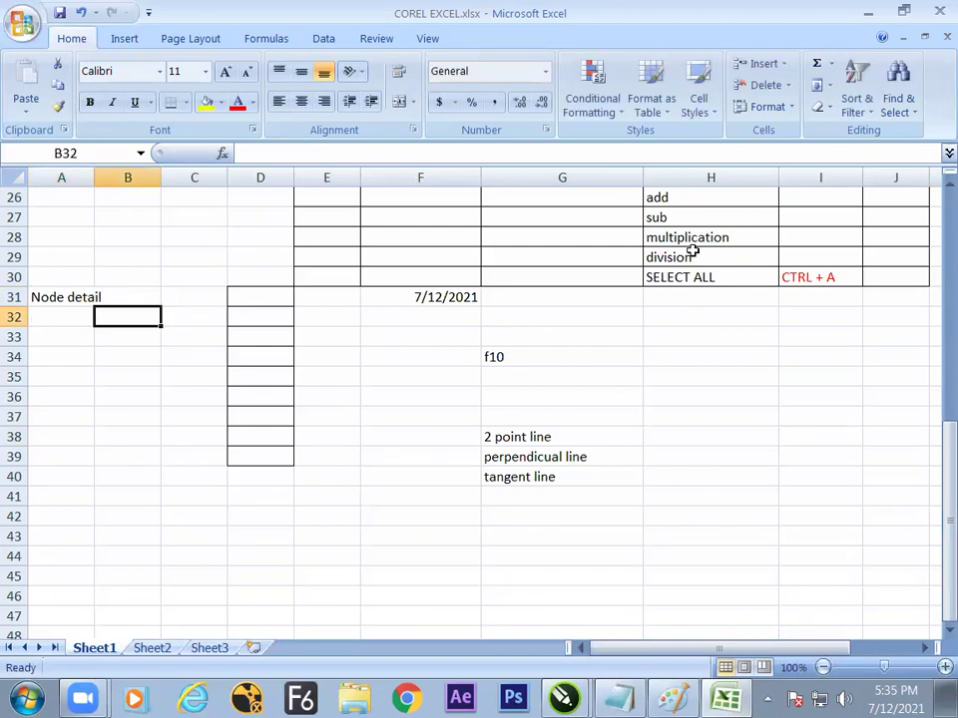
type("add")
key("Return")
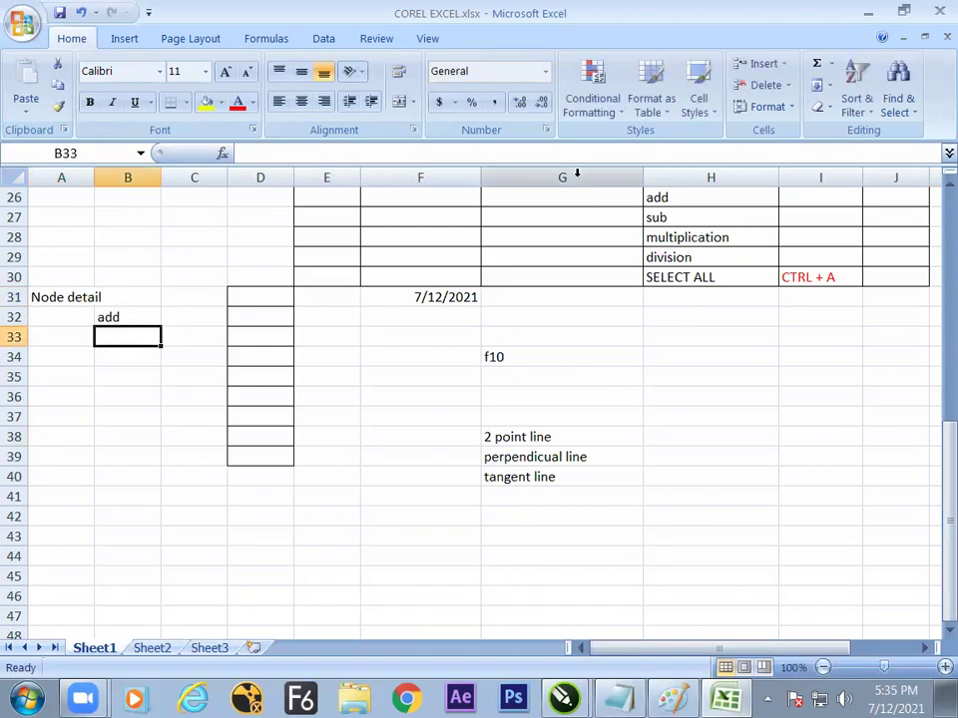
type("substrtact")
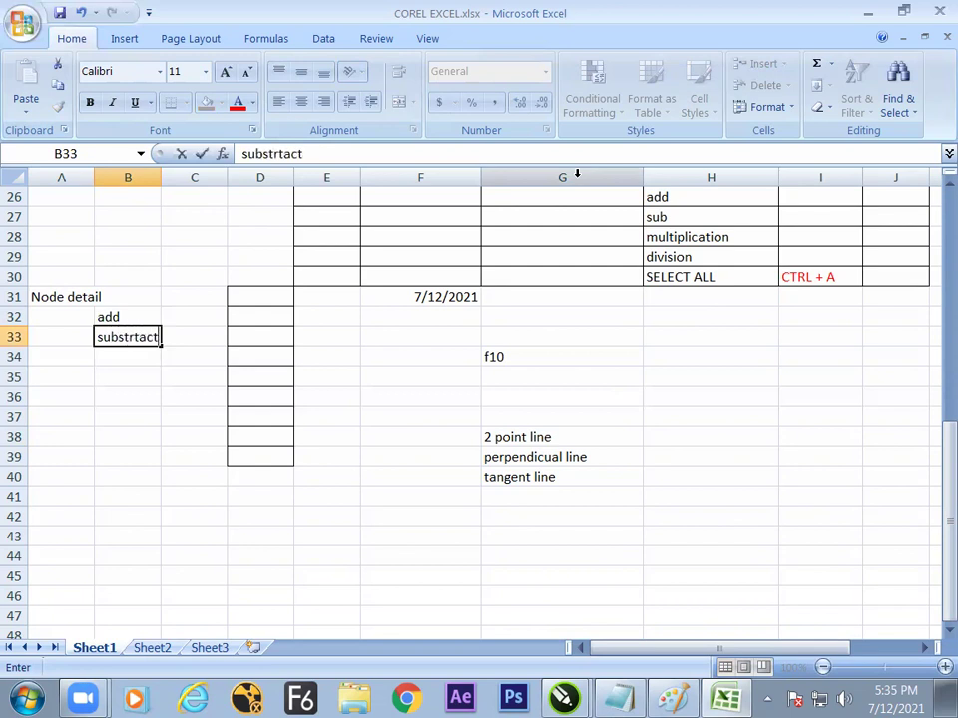
key("Return")
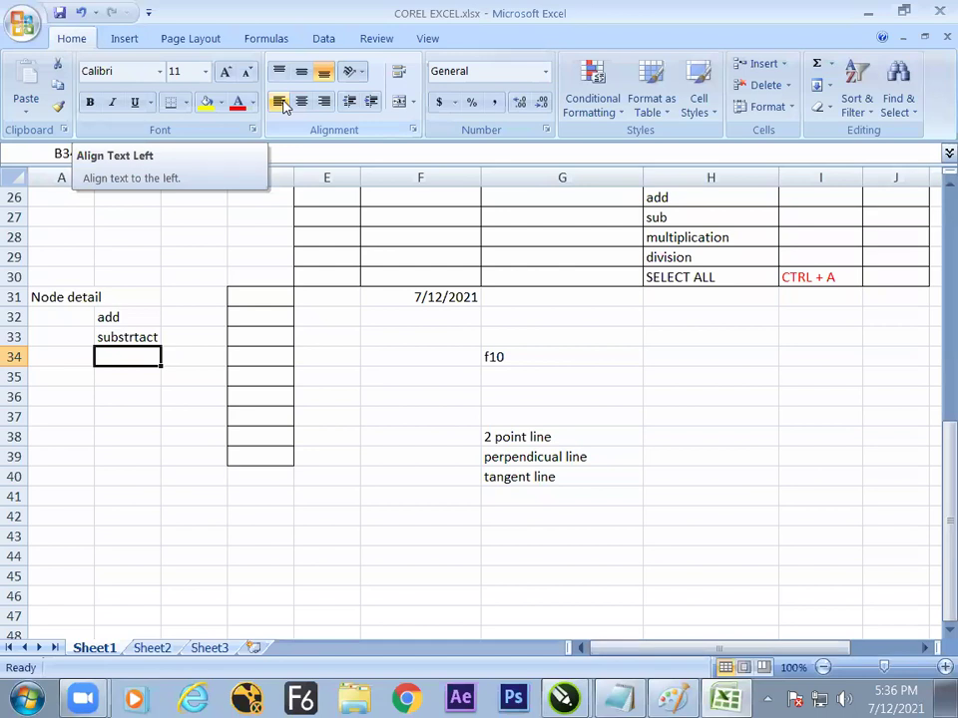
Add "liner" in B34 and "convert curve" in B35 to the node list.
type("liner")
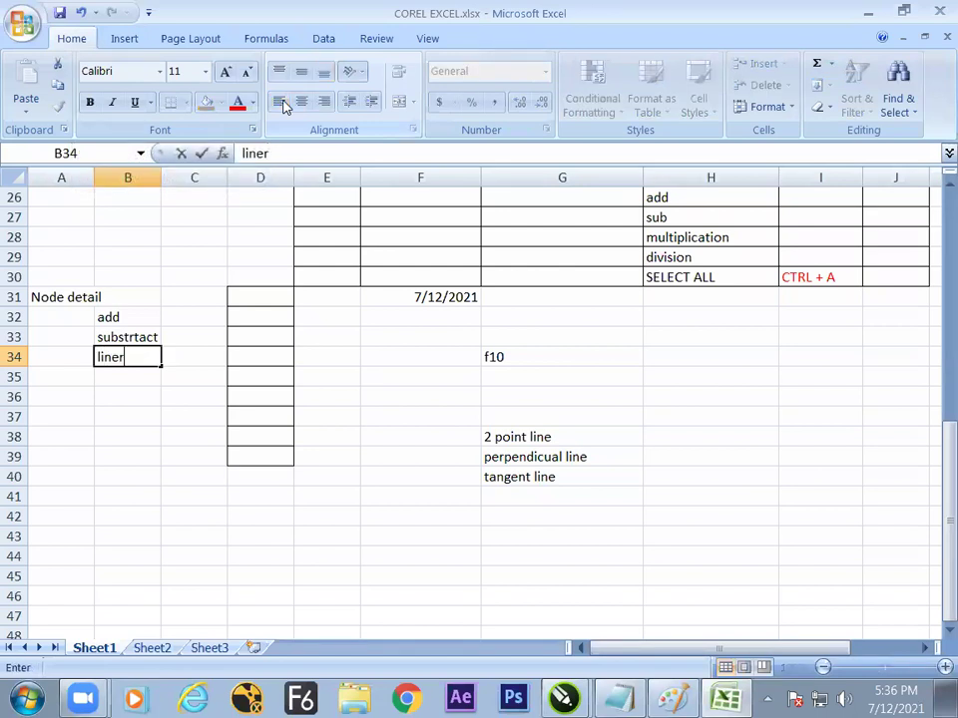
key("Return")
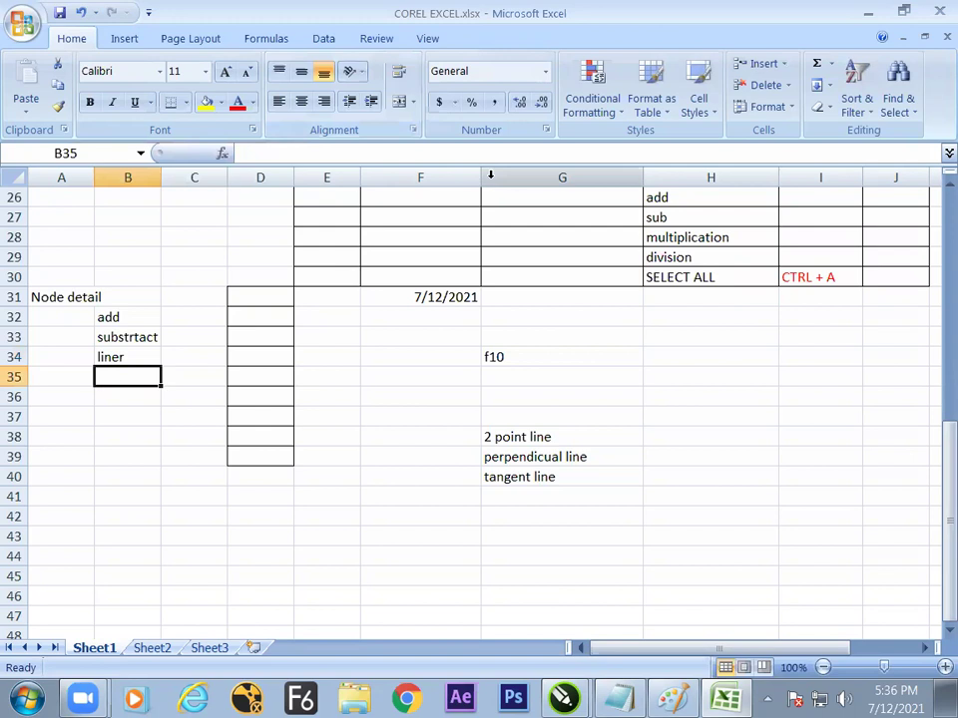
type("convert curve")
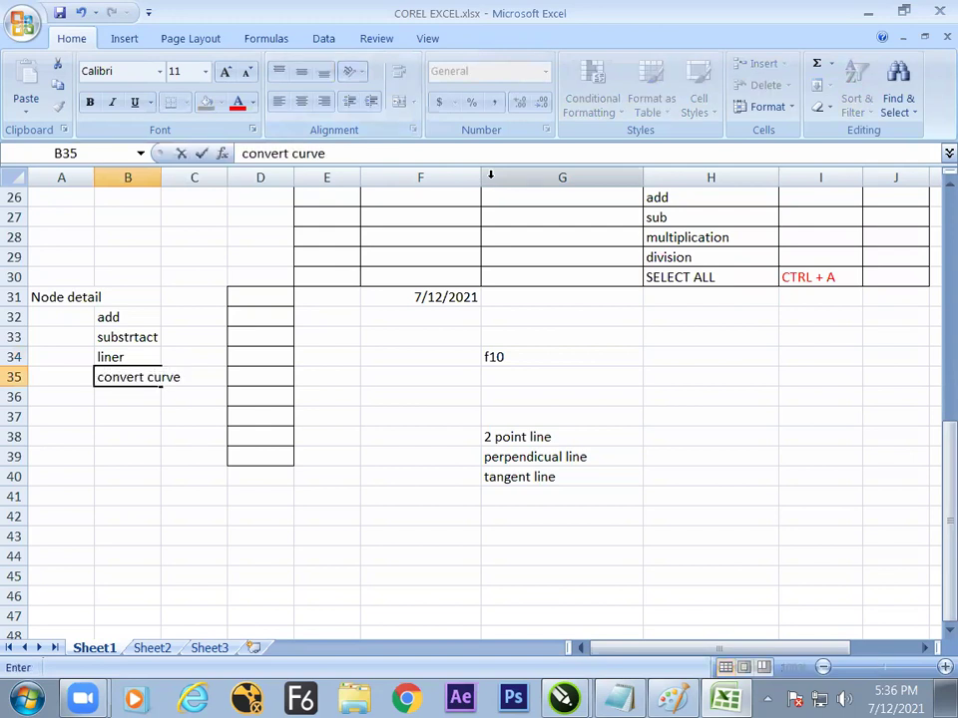
key("Return")
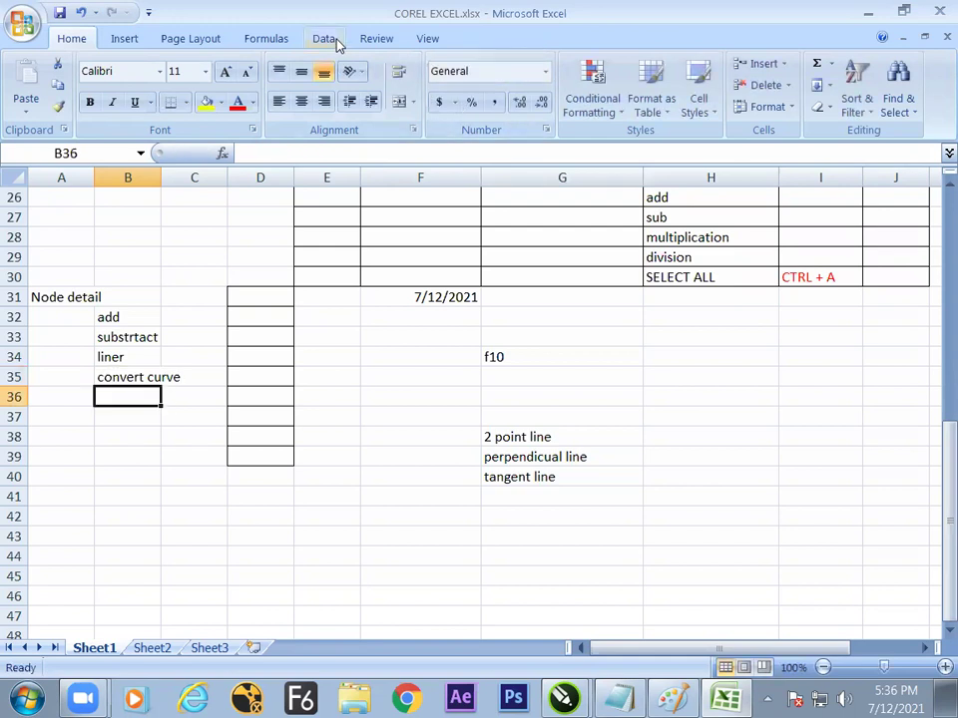
Add "sellct all node" in B36 and "reduce node" in B37 to the node list.
type("sellc")
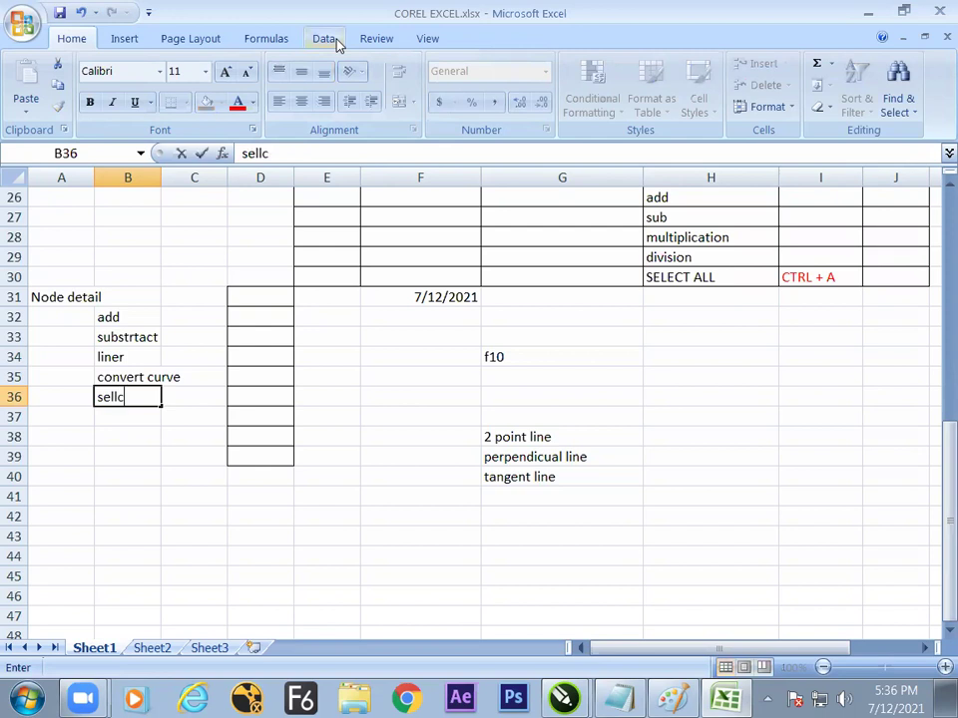
type("t all node")
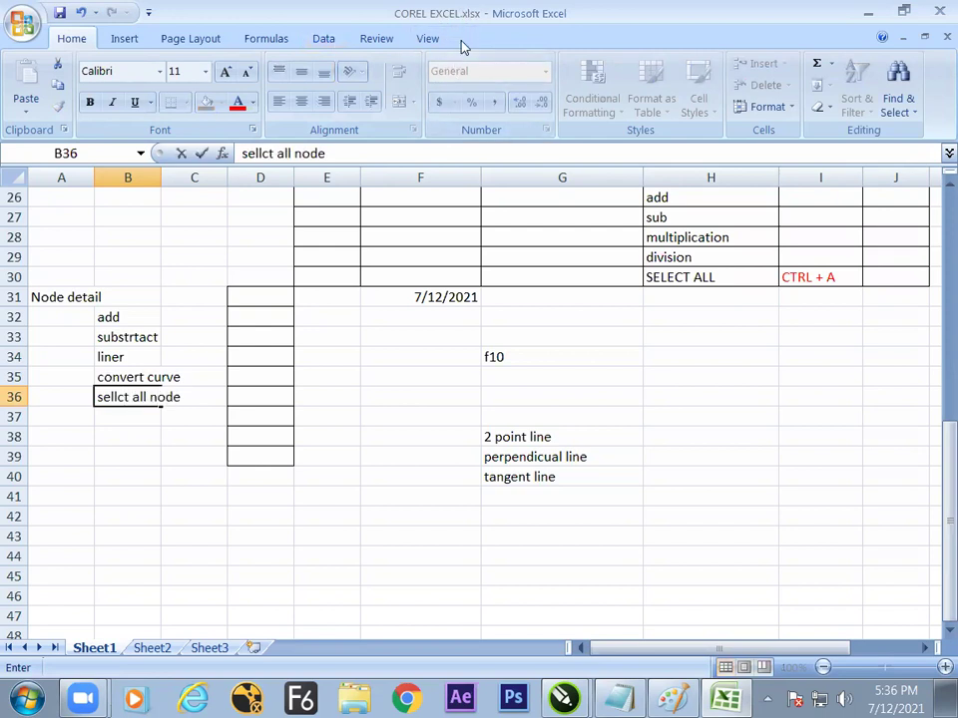
key("Return")
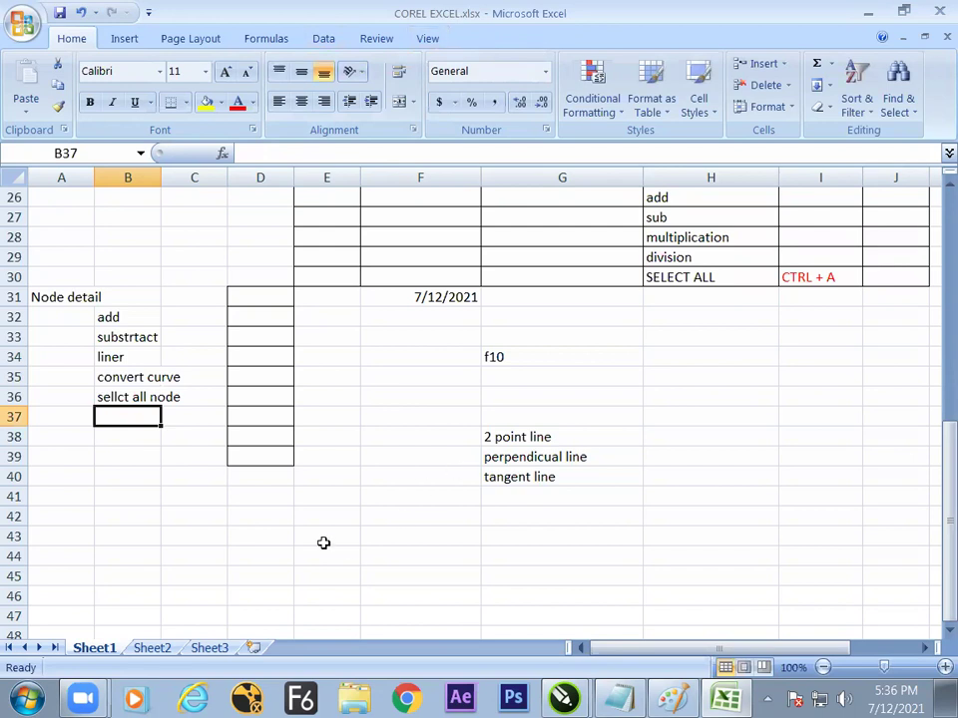
type("reduc")
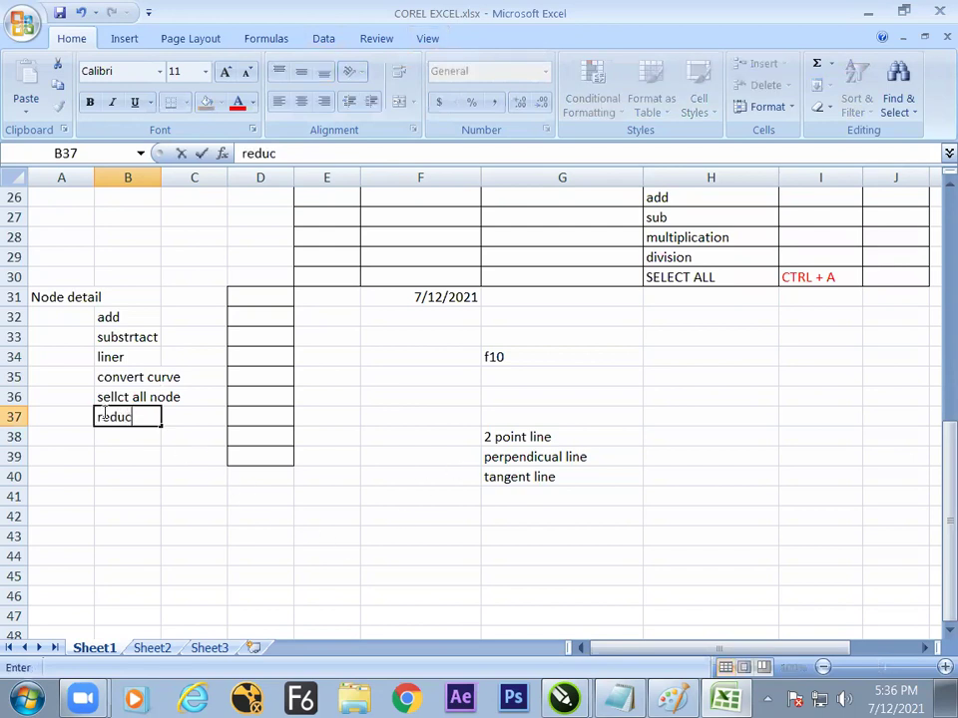
type("e node")
key("Return")
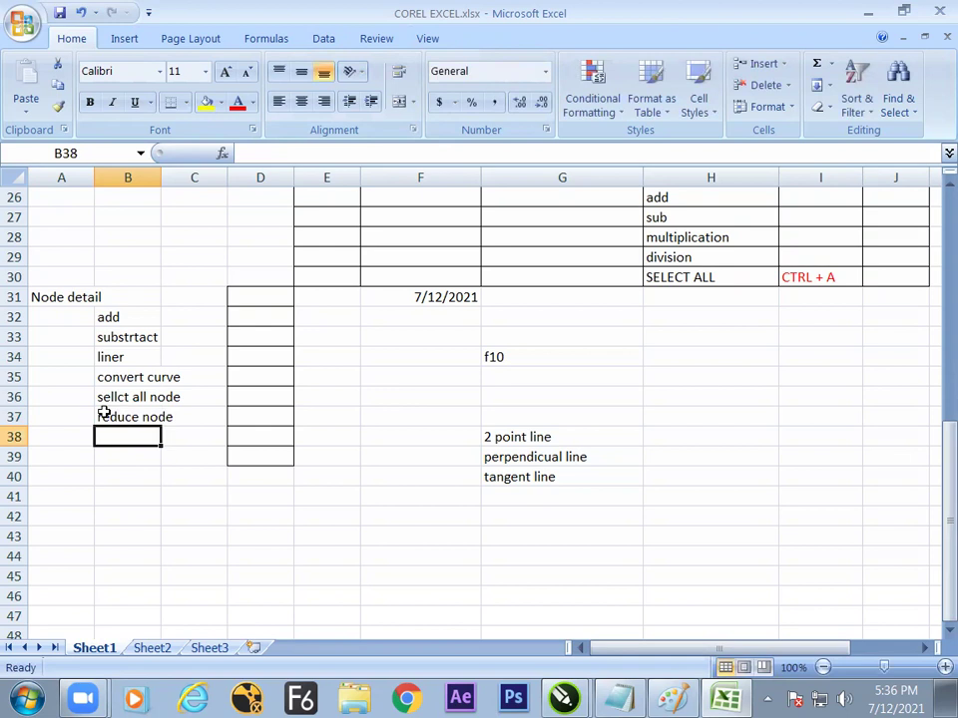
Add "align node" in B38 and "symetric horizental" in B39 to the node list.
type("al")
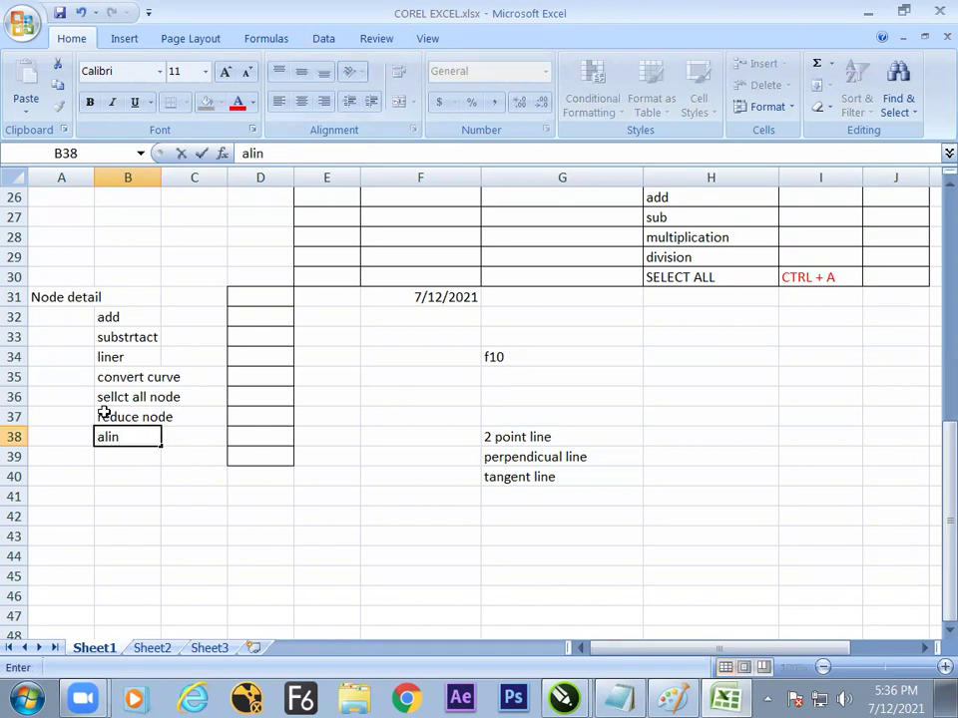
type("ign node")
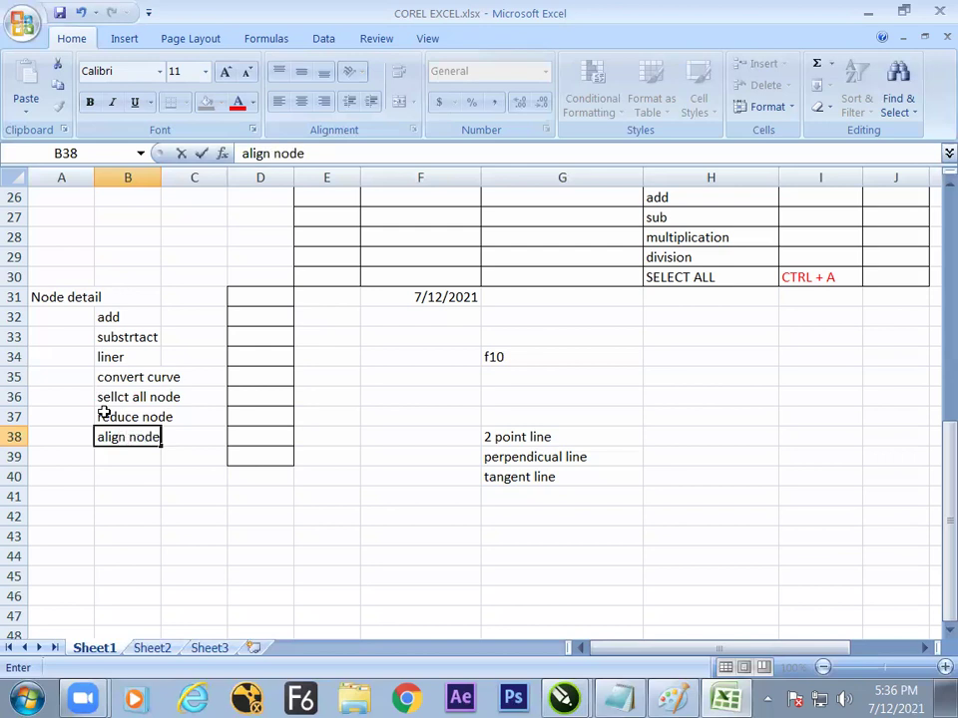
key("Return")
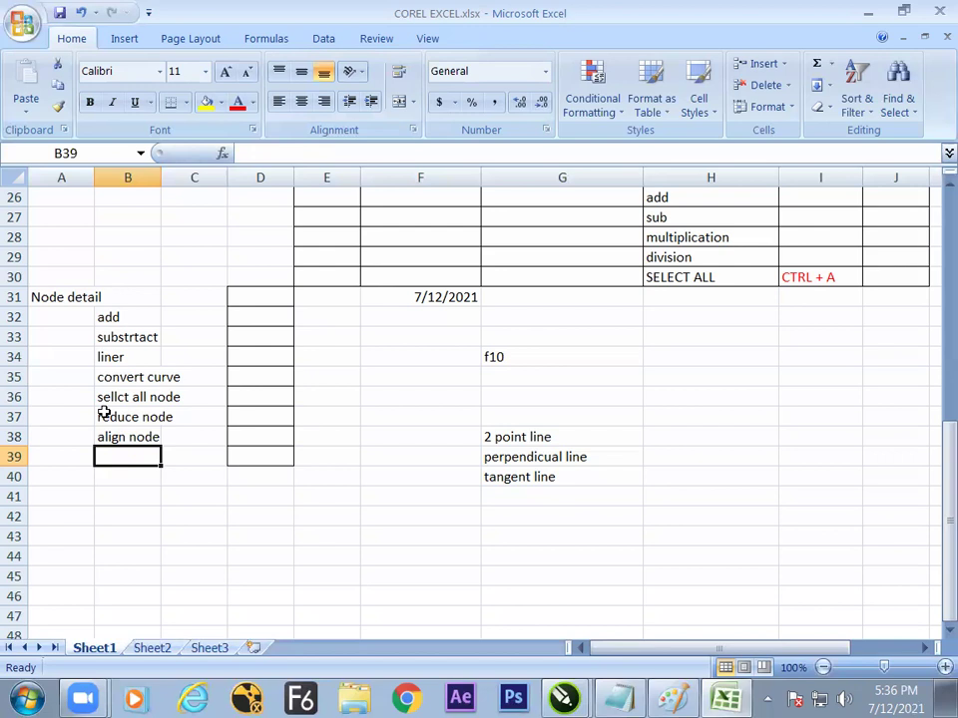
type("s")
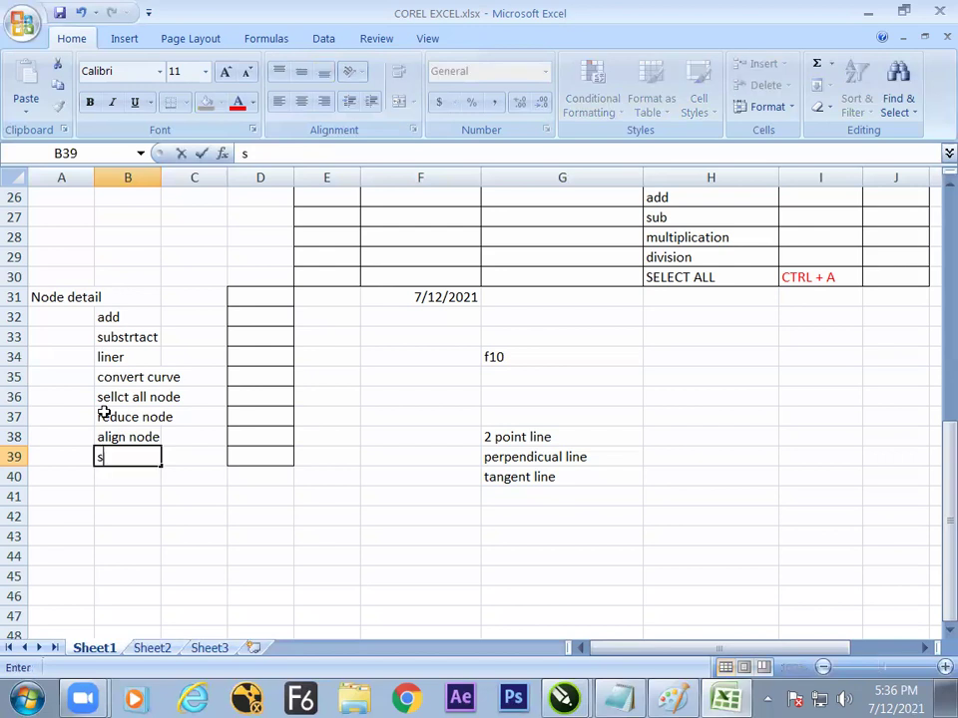
type("ymetric h")
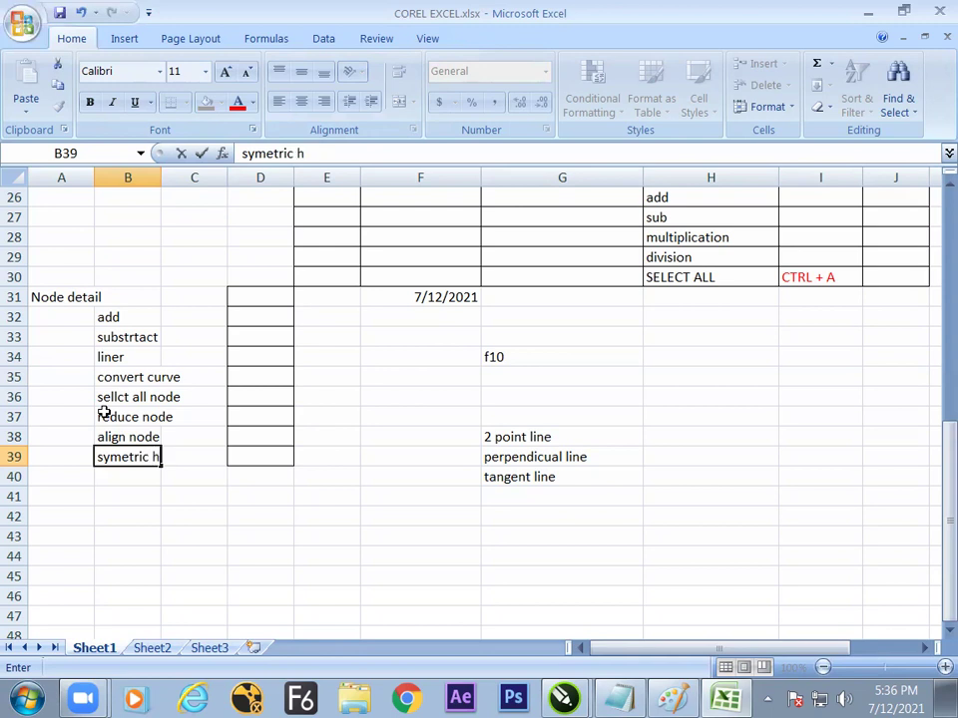
type("orig")
key("BackSpace")
type("al")
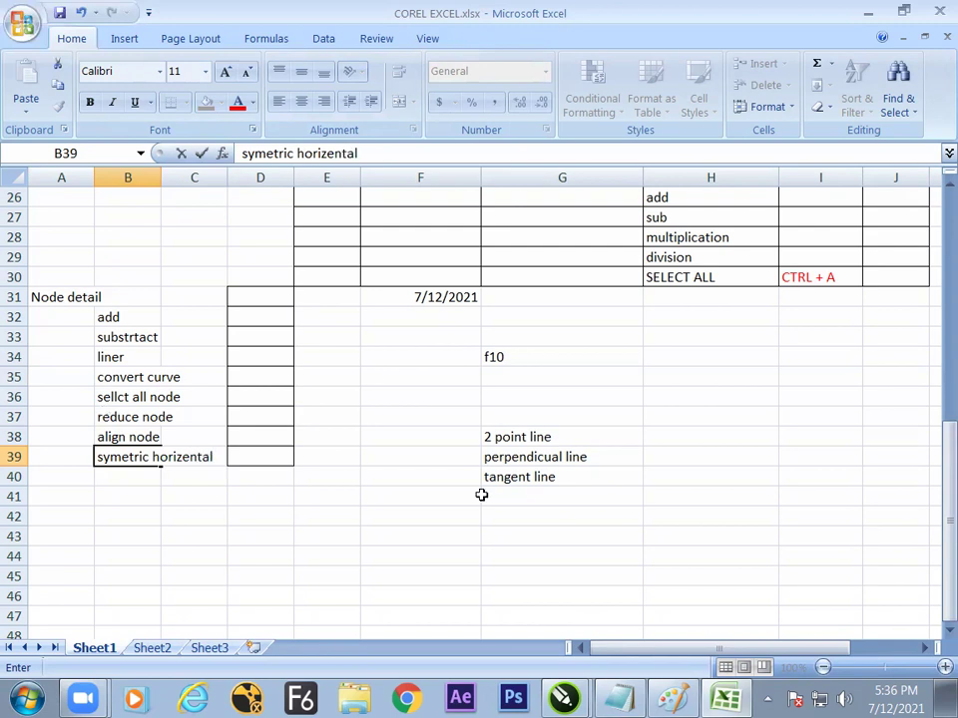
Add "symetric vertical shell" in B40 by reusing the text of the entry above and replacing its second word.
left_click(135, 481)
type("symetric horizental")
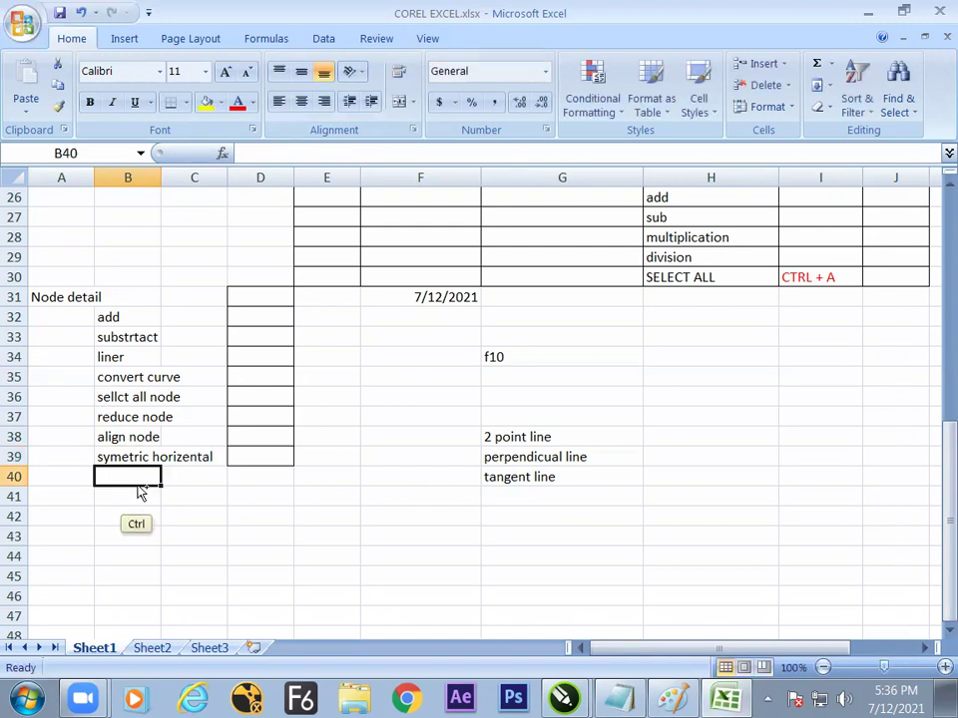
double_click(147, 485)
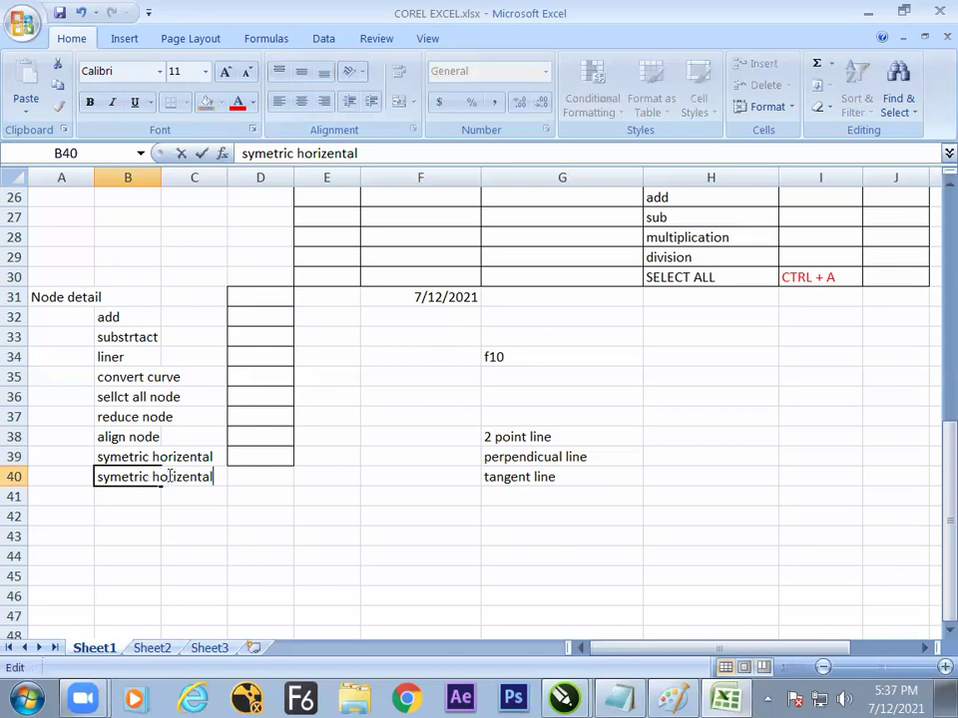
key("BackSpace")
key("BackSpace")
key("BackSpace")
key("BackSpace")
key("BackSpace")
key("BackSpace")
key("BackSpace")
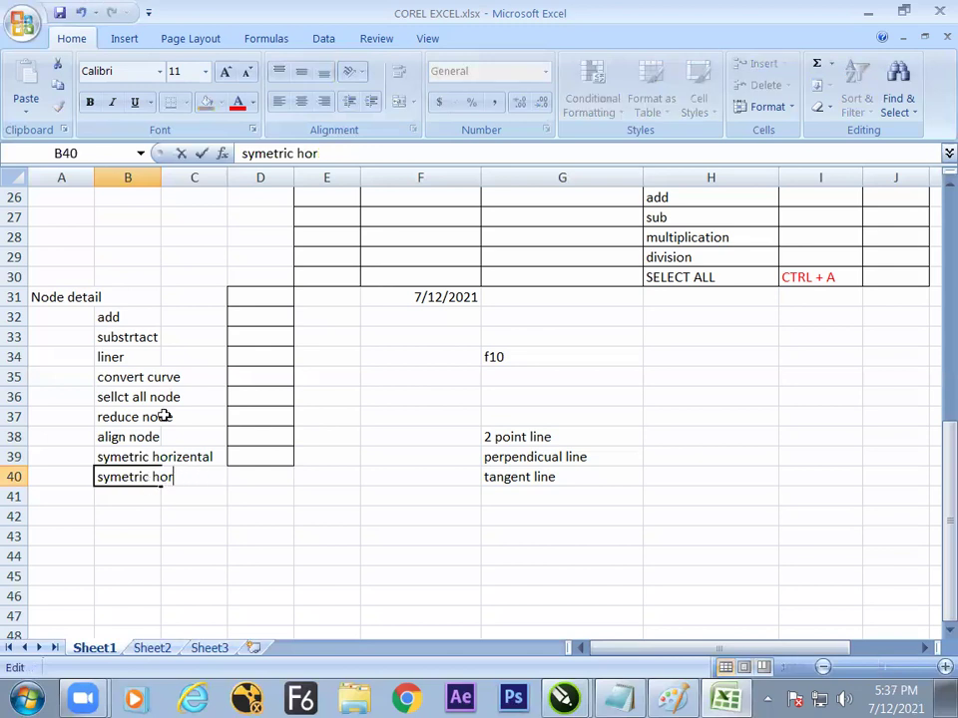
type("vertical shell")
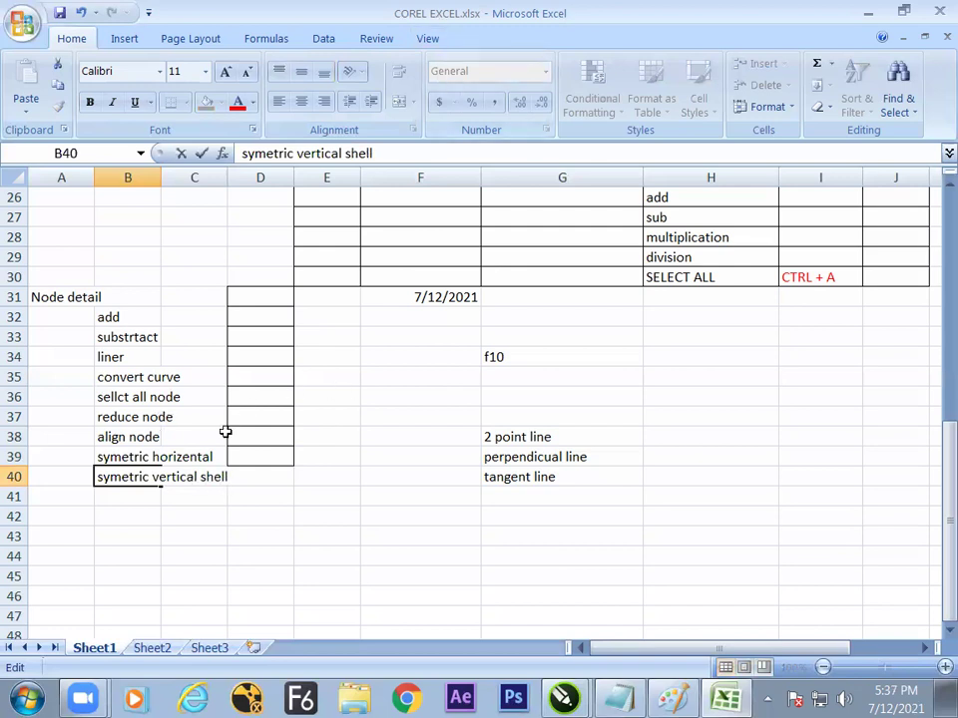
Add "elastic mode" in B41 and "change direction" in B42 to the node list.
left_click(146, 495)
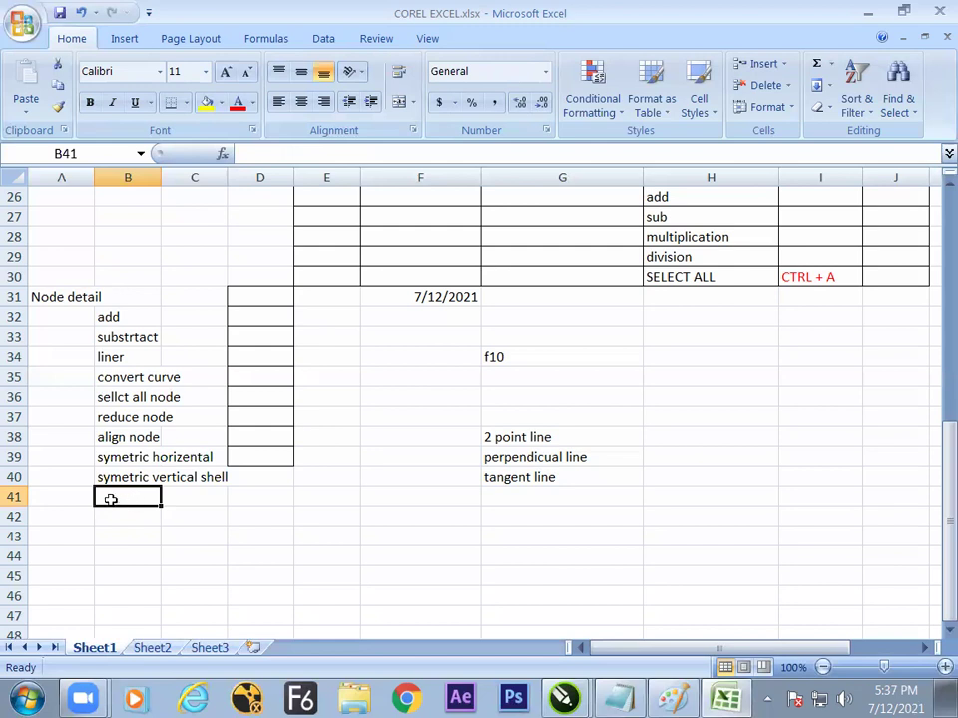
type("elasti")
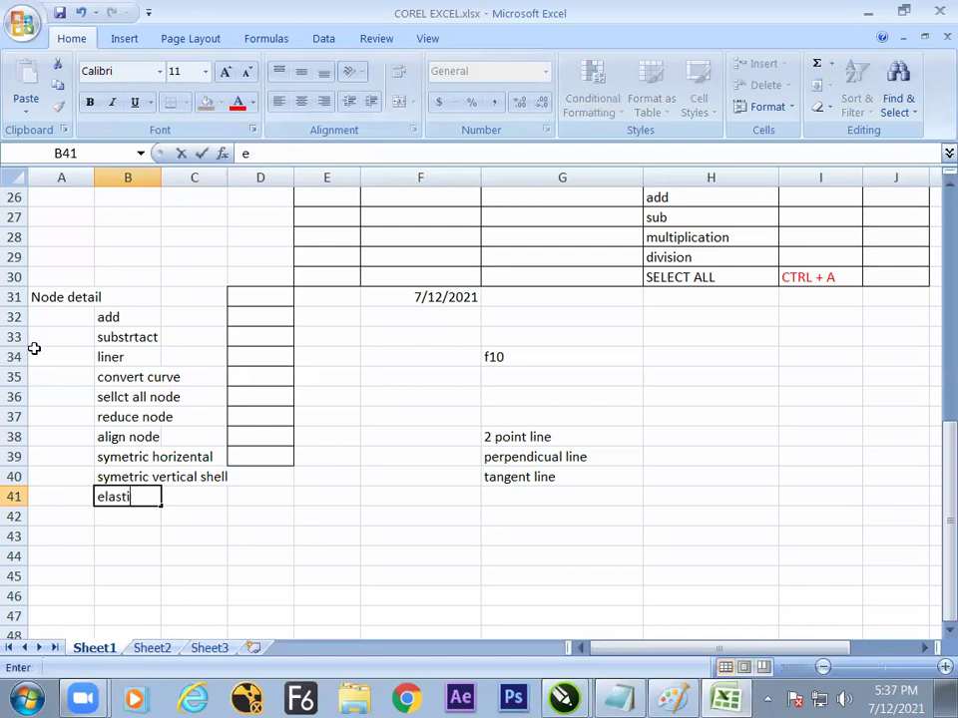
type("c mode")
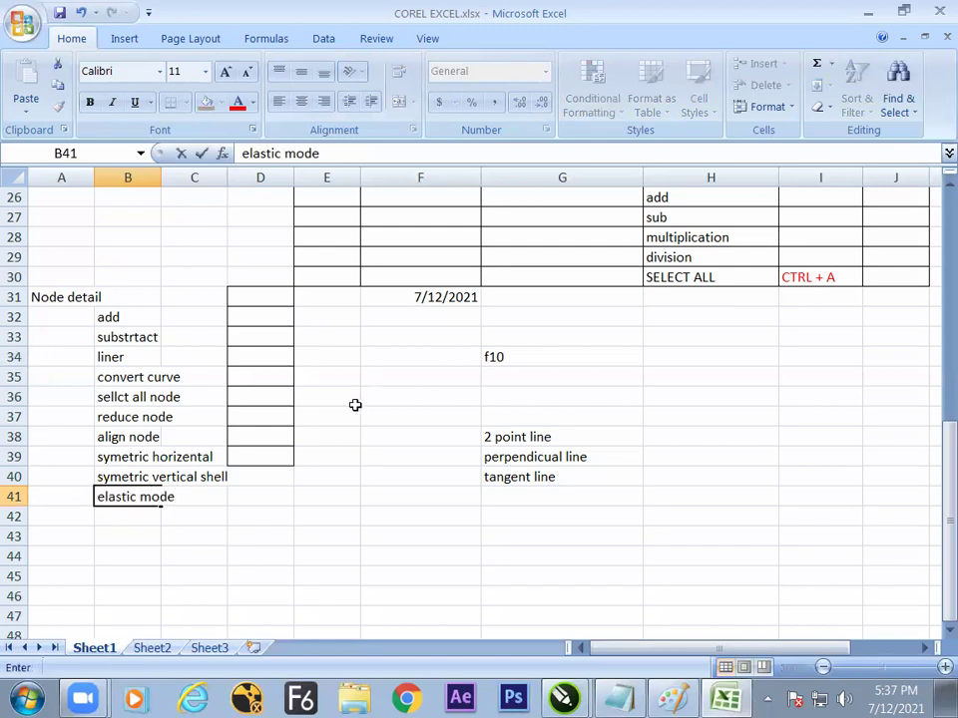
key("Return")
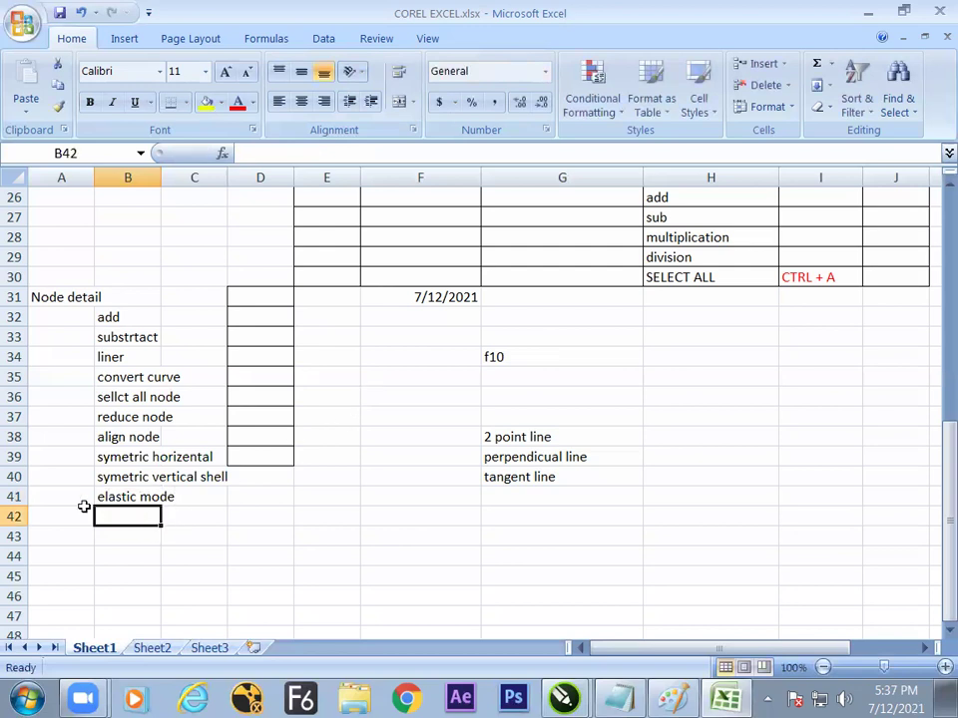
type("chand")
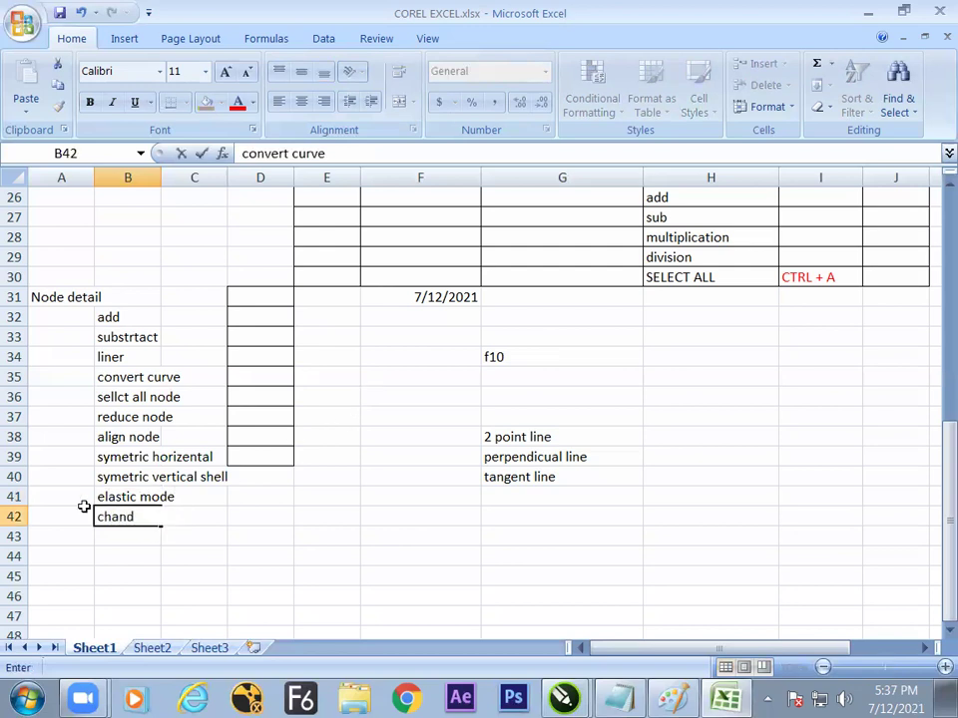
key("BackSpace")
type("ge dire")
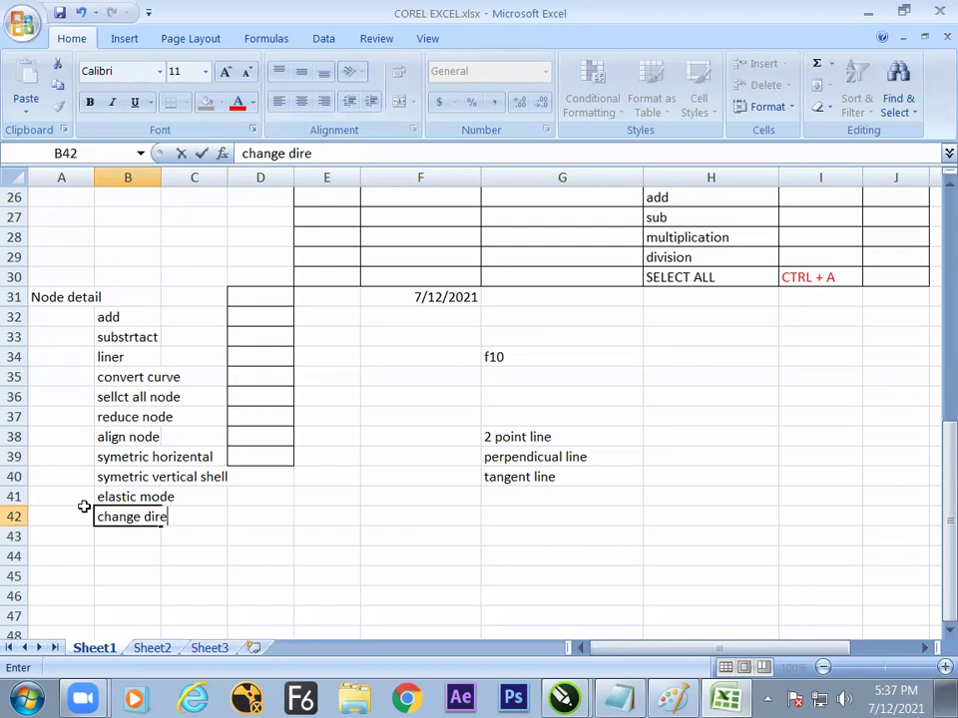
type("ction")
key("Return")
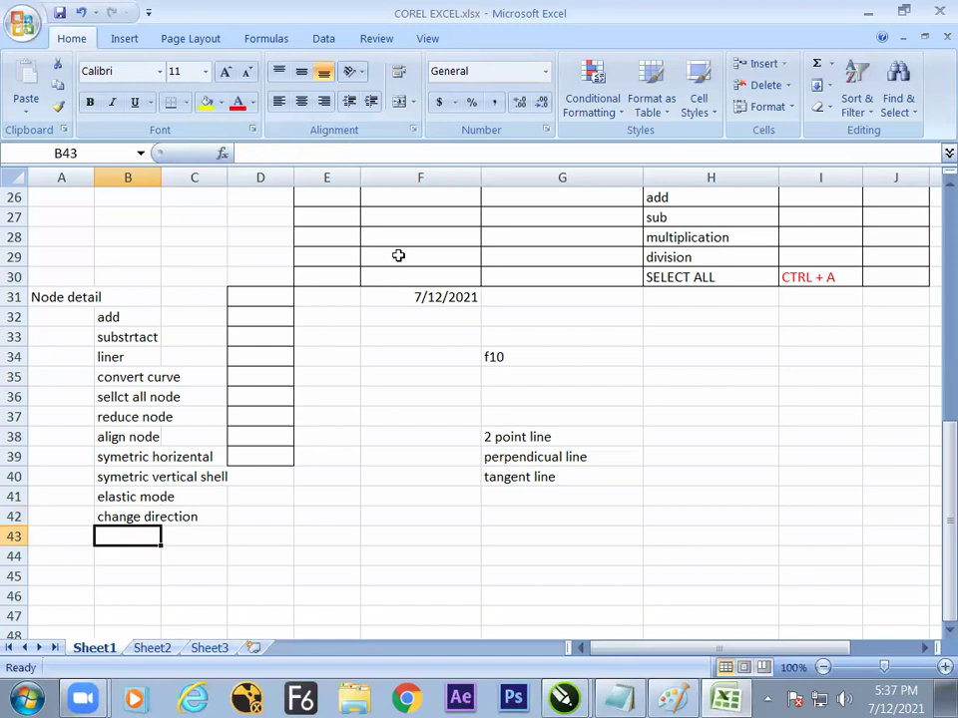
Add "close the curve" in B43 to the node list.
type("close")
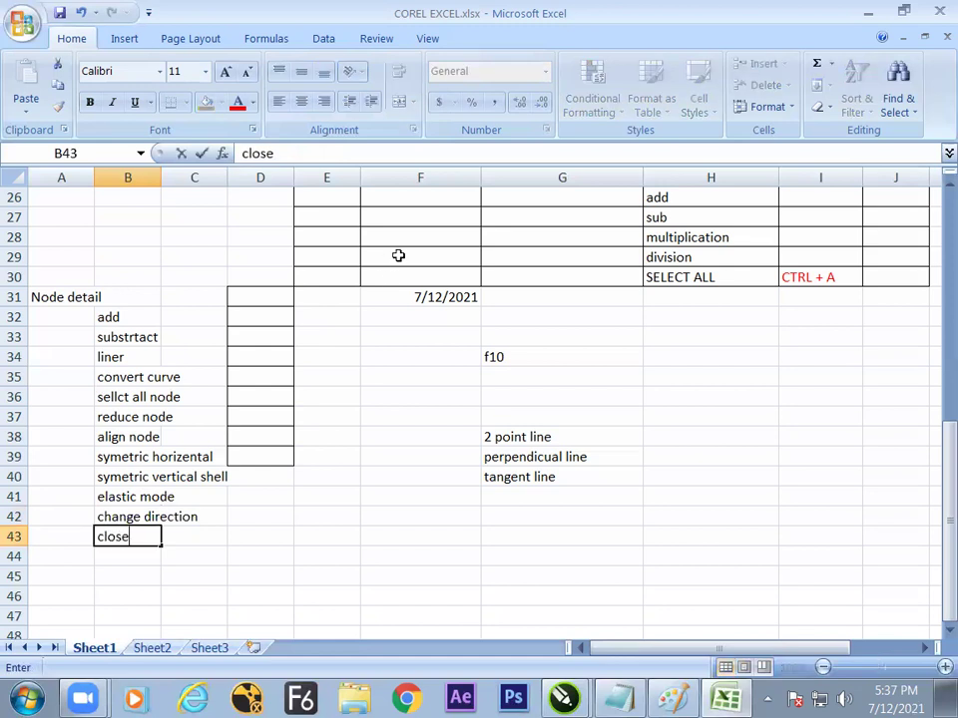
type(" the curve")
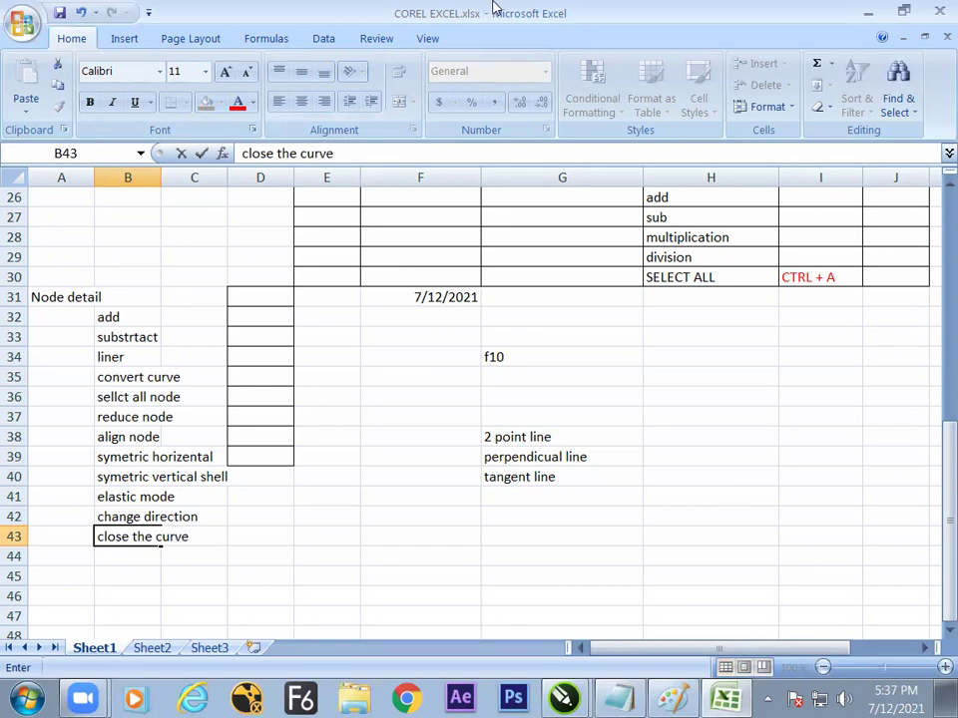
key("Up")
key("Down")
key("Down")
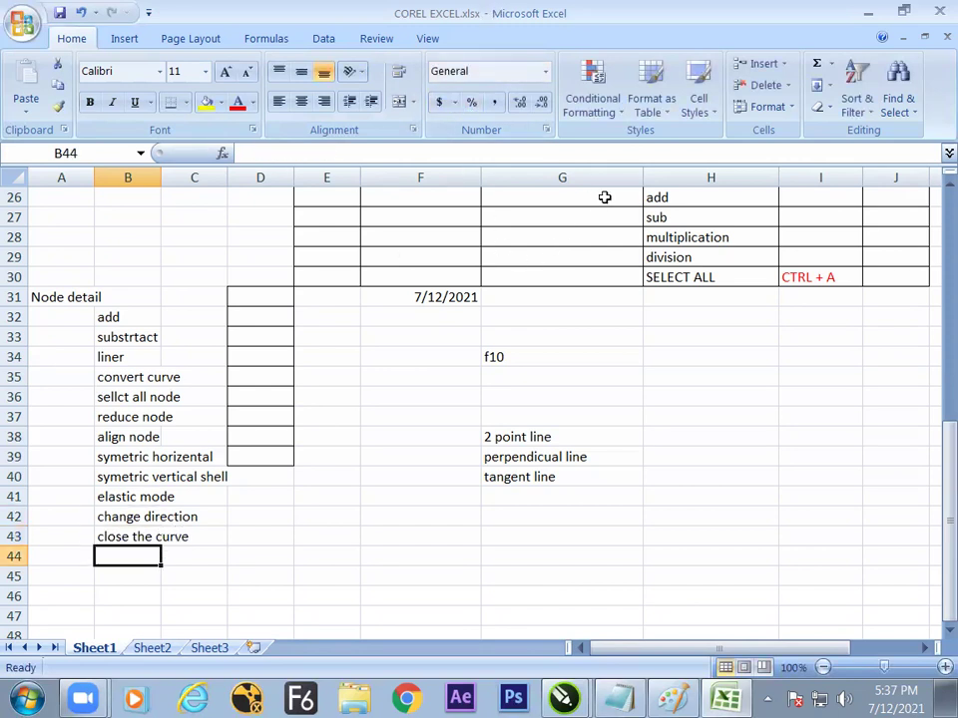
key("Down")
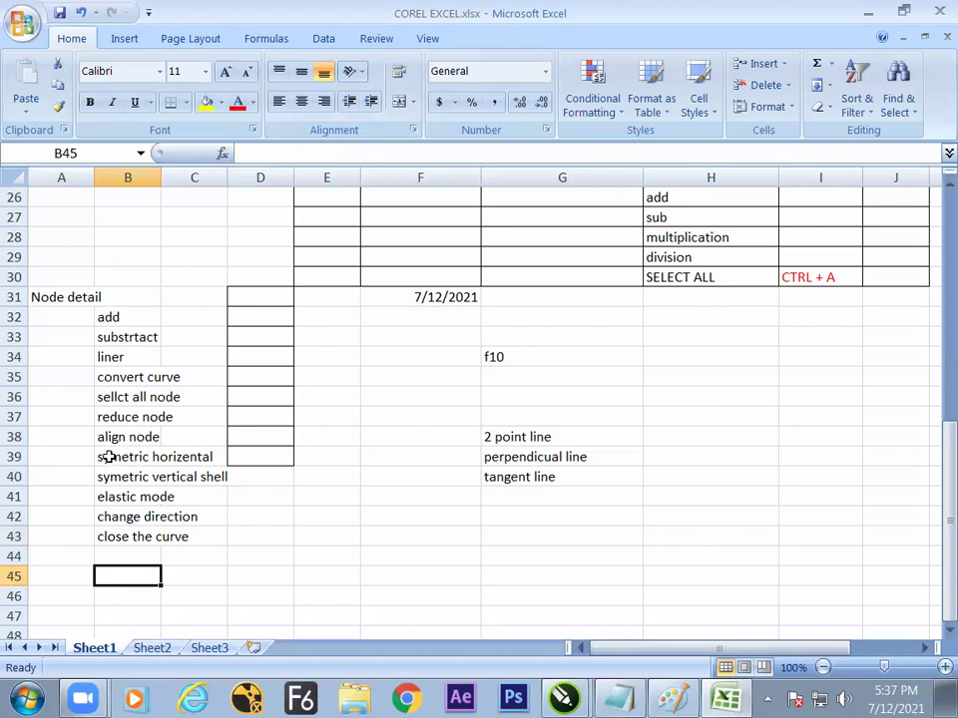
left_click(120, 537)
left_click(124, 517)
left_click_drag(123, 536, 128, 331)
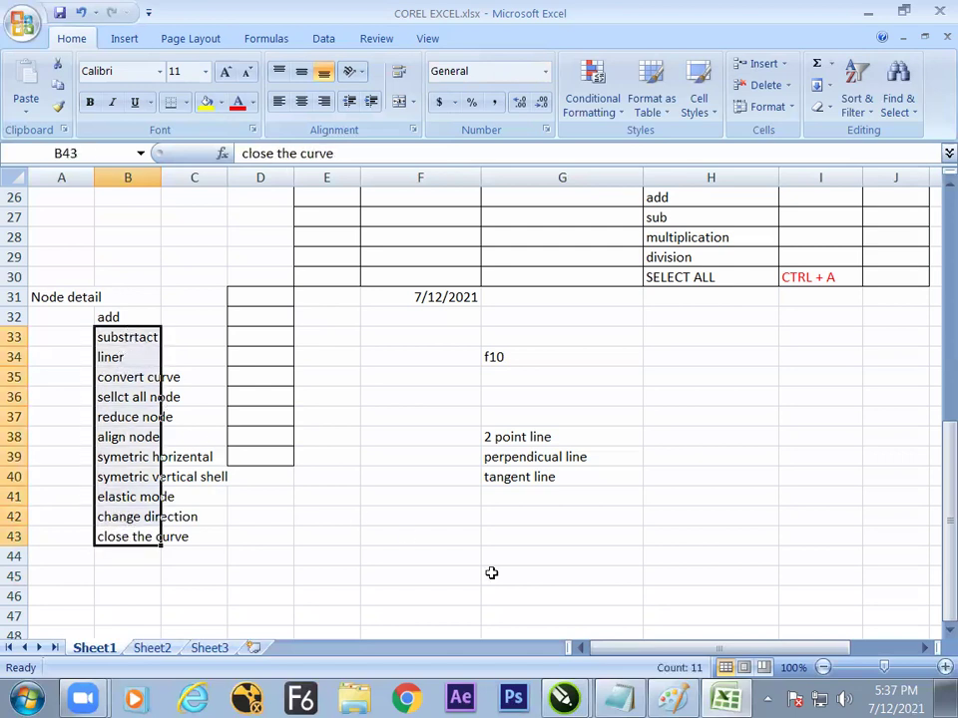
left_click(142, 319)
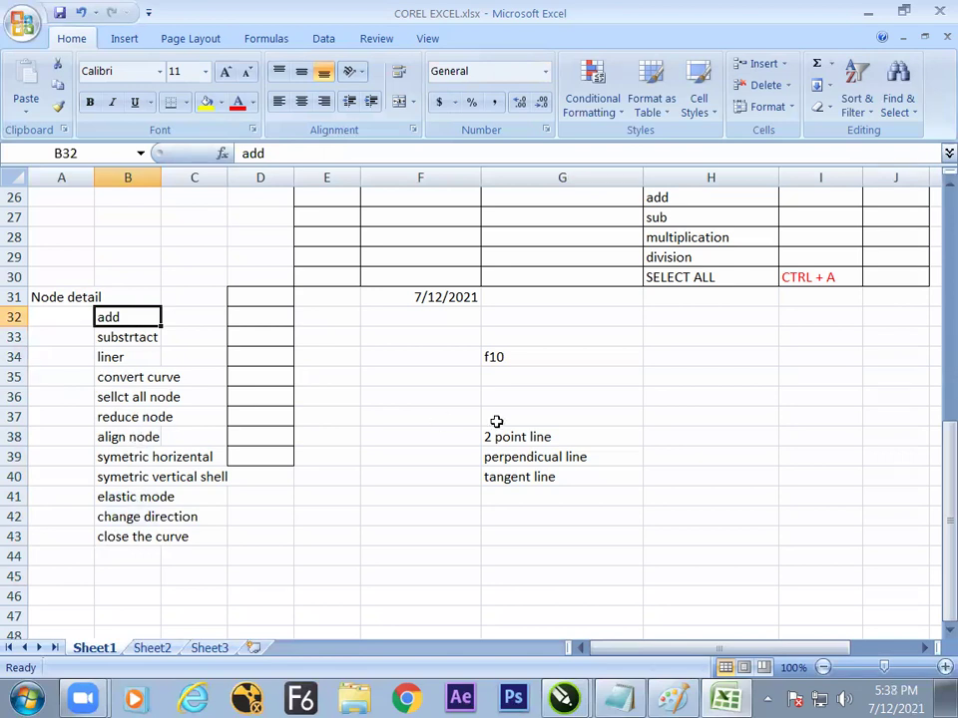
Enter the heading "line tool" in F37 for the list of line types.
left_click(444, 419)
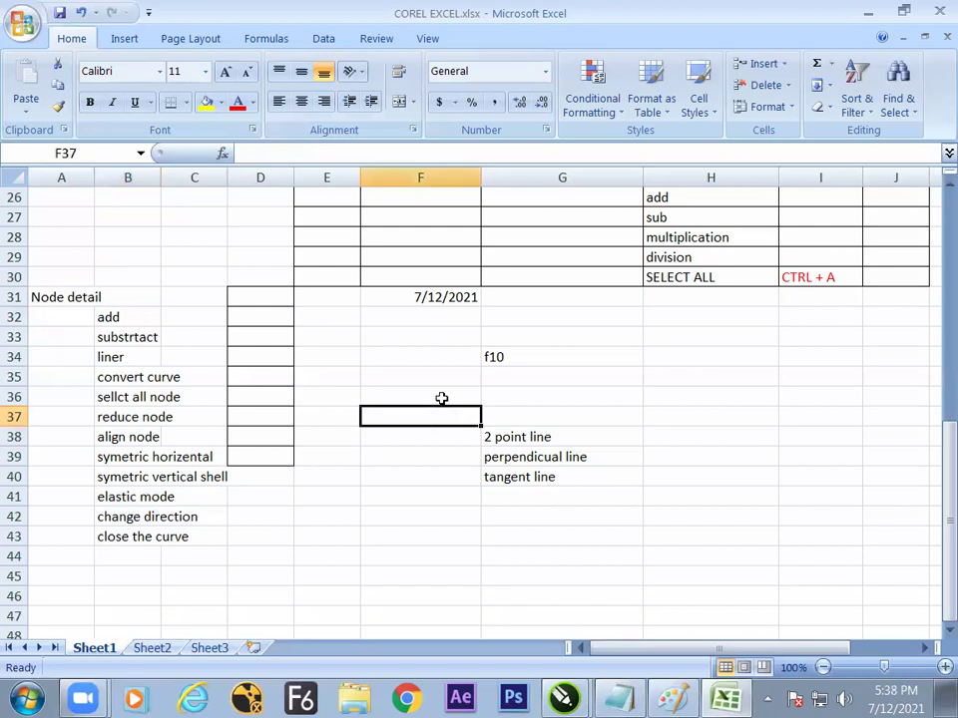
type("line too")
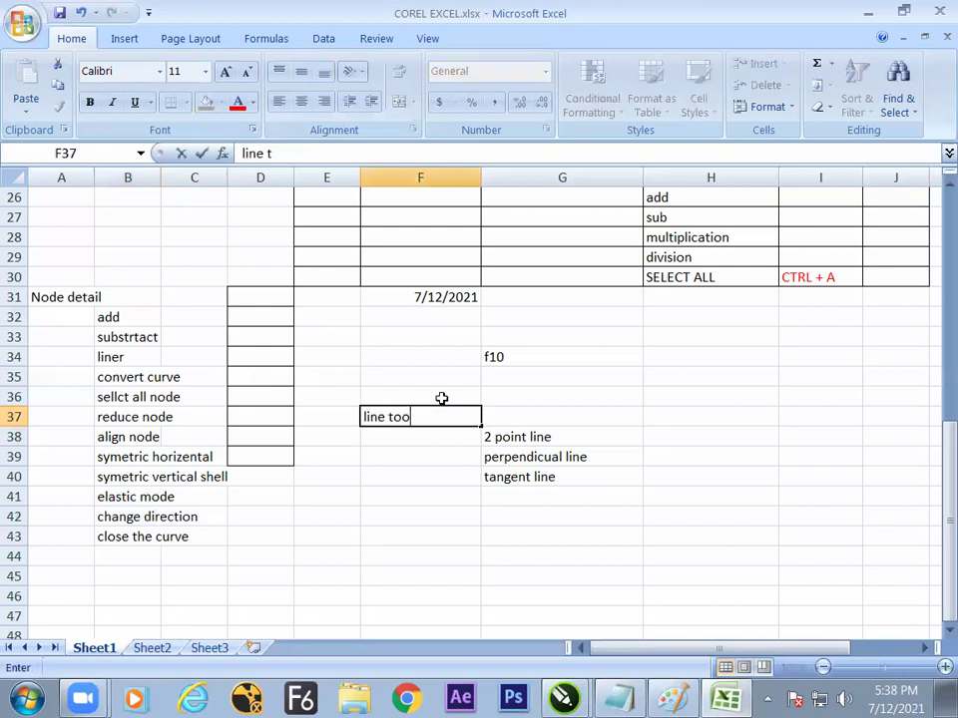
type("l")
left_click(588, 515)
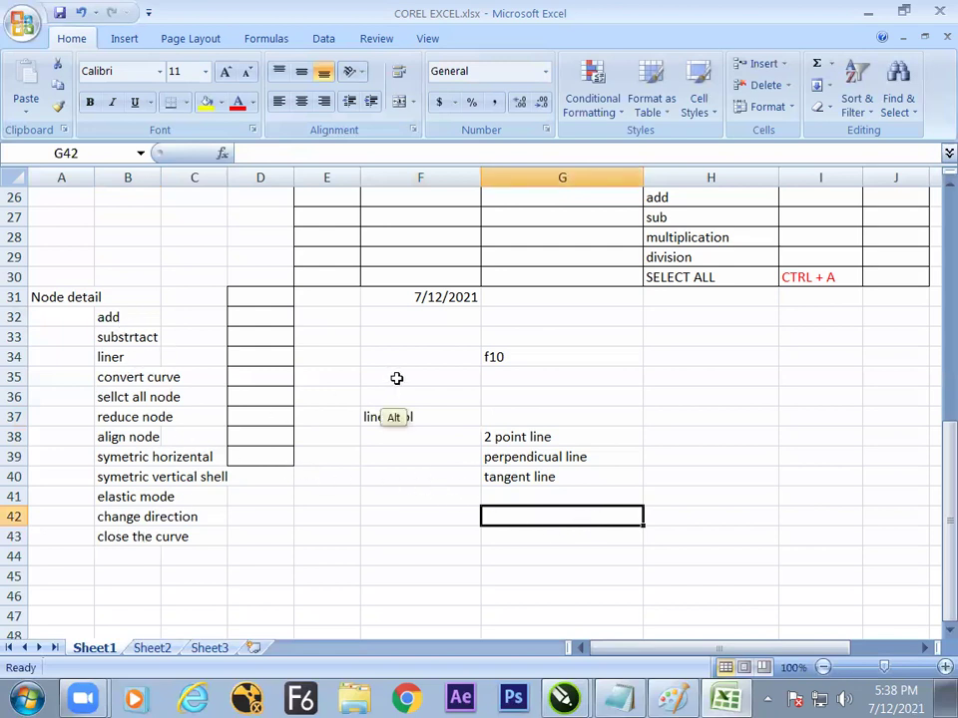
key("alt+Tab")
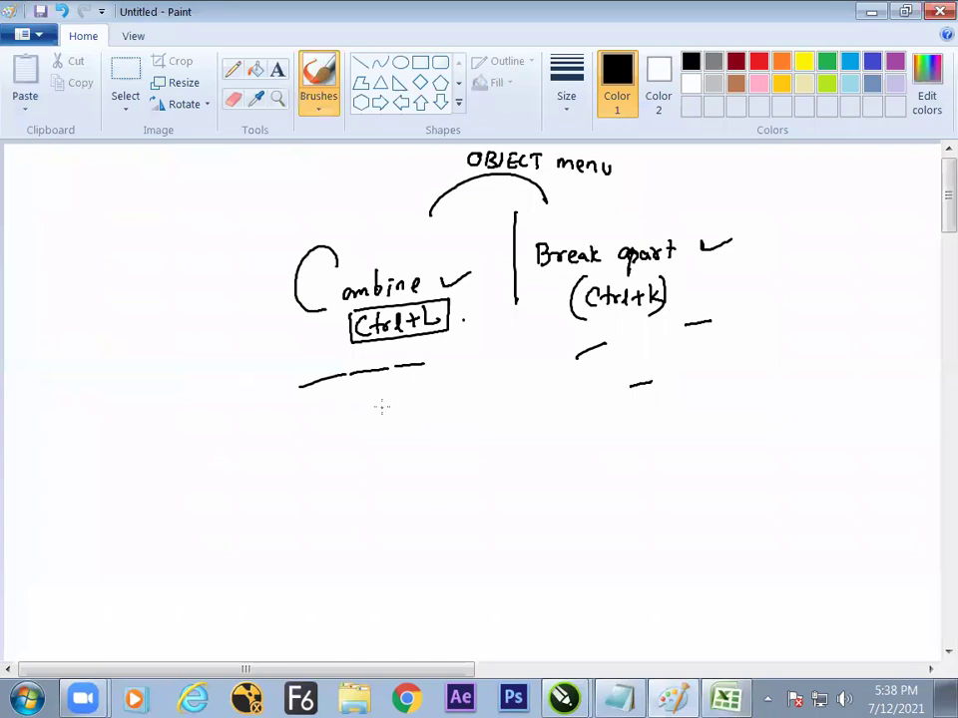
key("alt+Tab")
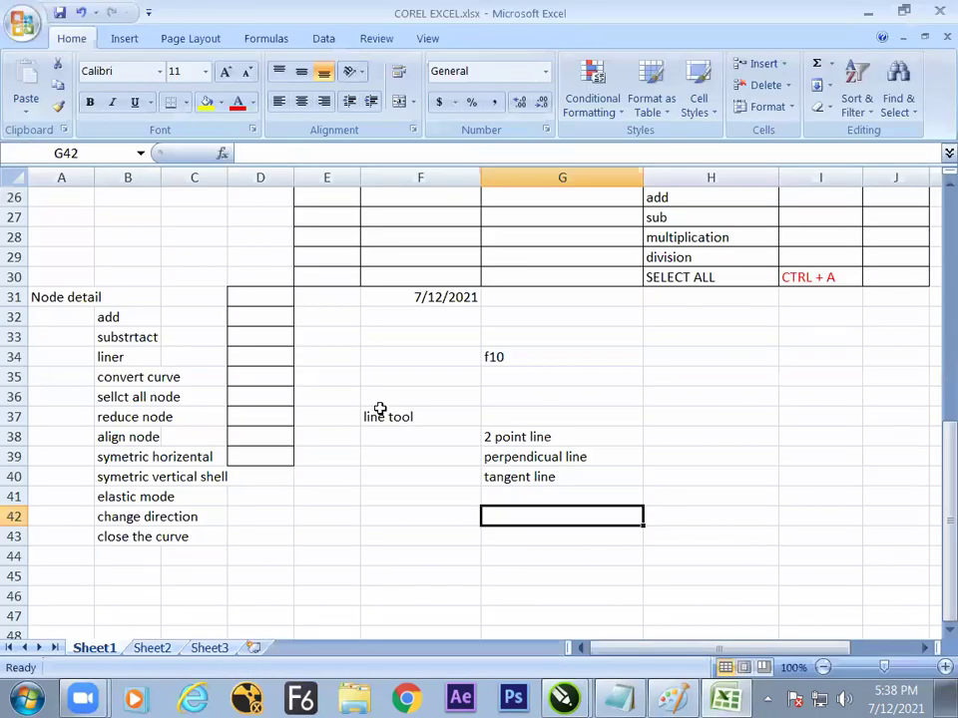
left_click(566, 698)
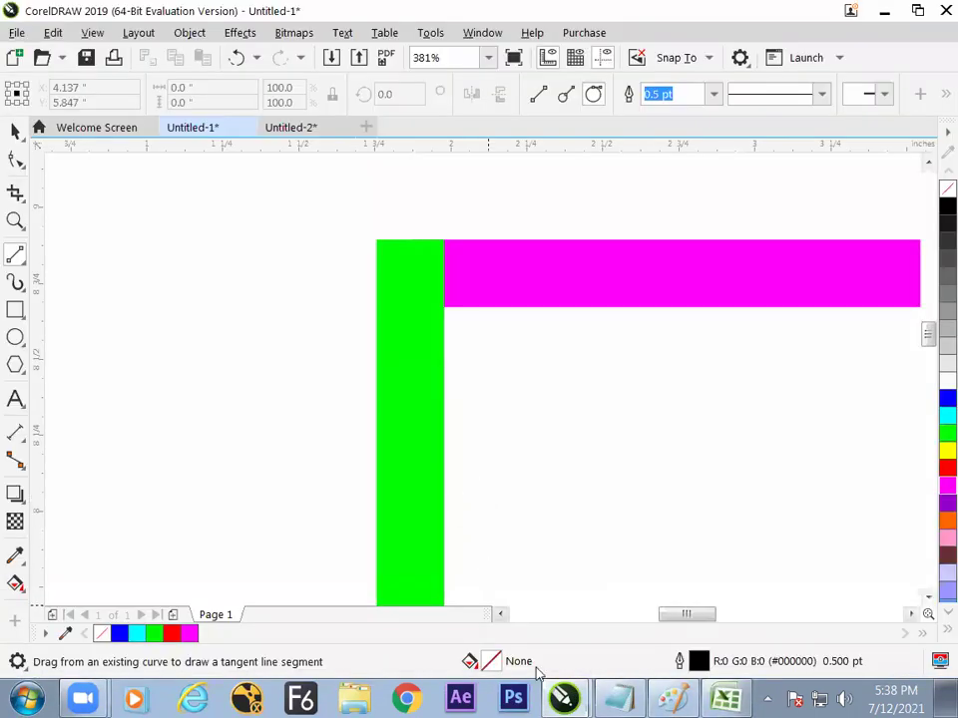
mouse_move(563, 698)
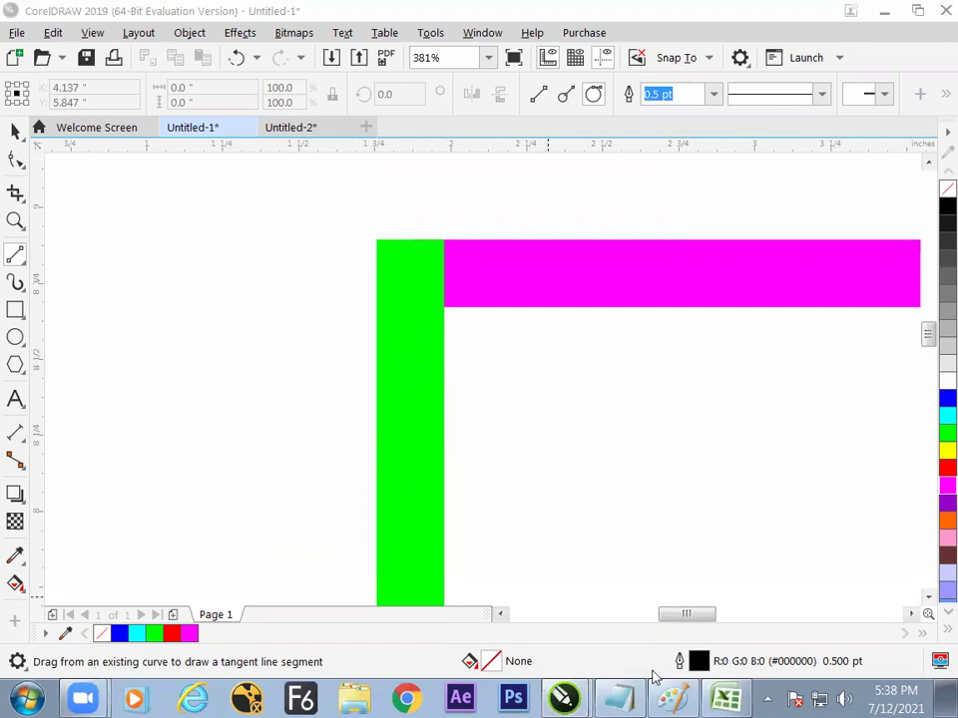
left_click(723, 698)
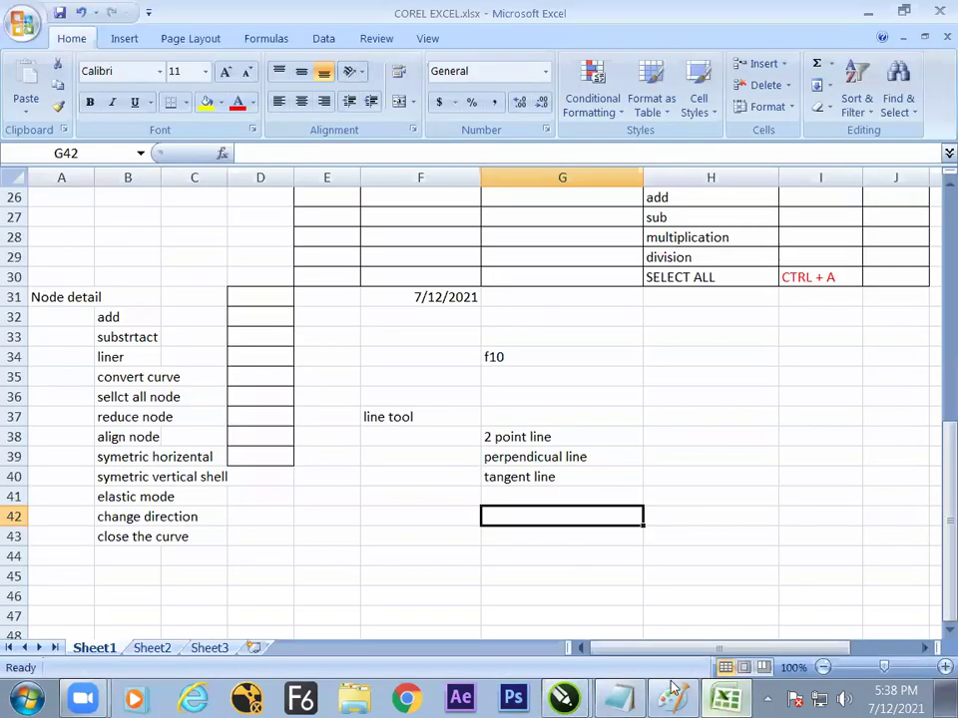
Add "caps node" in B44 to the node list.
left_click(137, 560)
type("c")
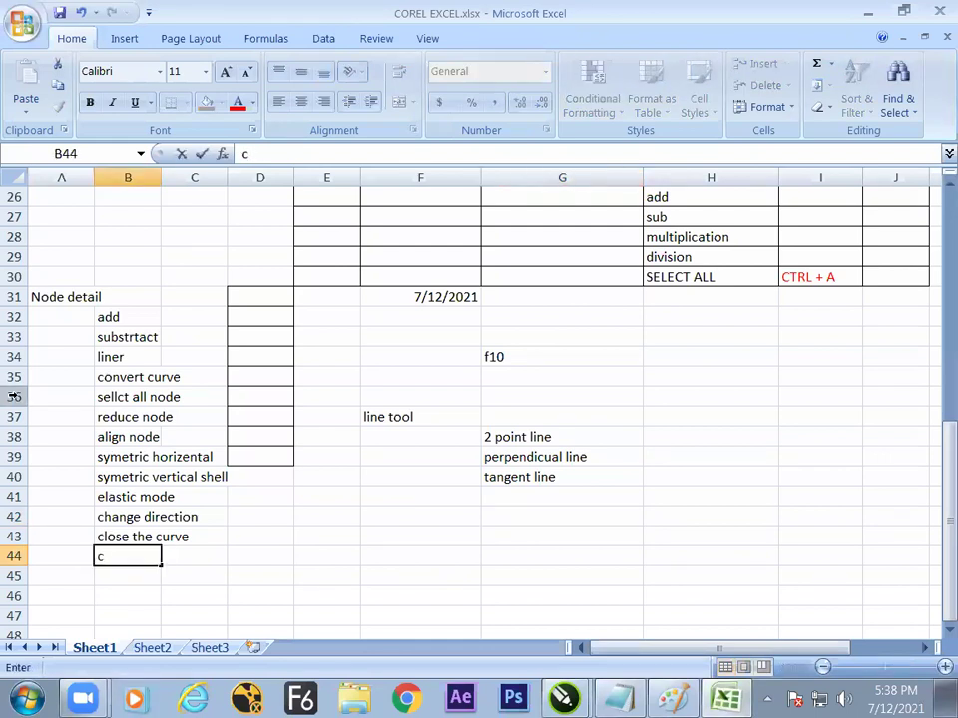
type("aps nide")
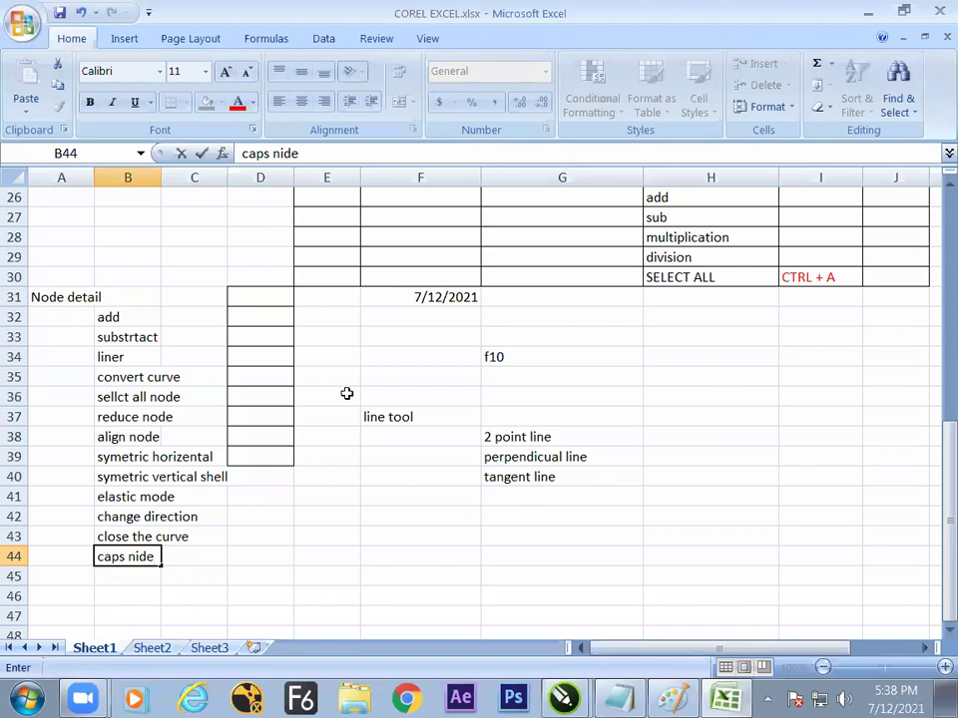
key("BackSpace")
key("BackSpace")
key("BackSpace")
type("ode")
Switch to CorelDRAW and bring up the Untitled-2 drawing.
key("alt+Tab")
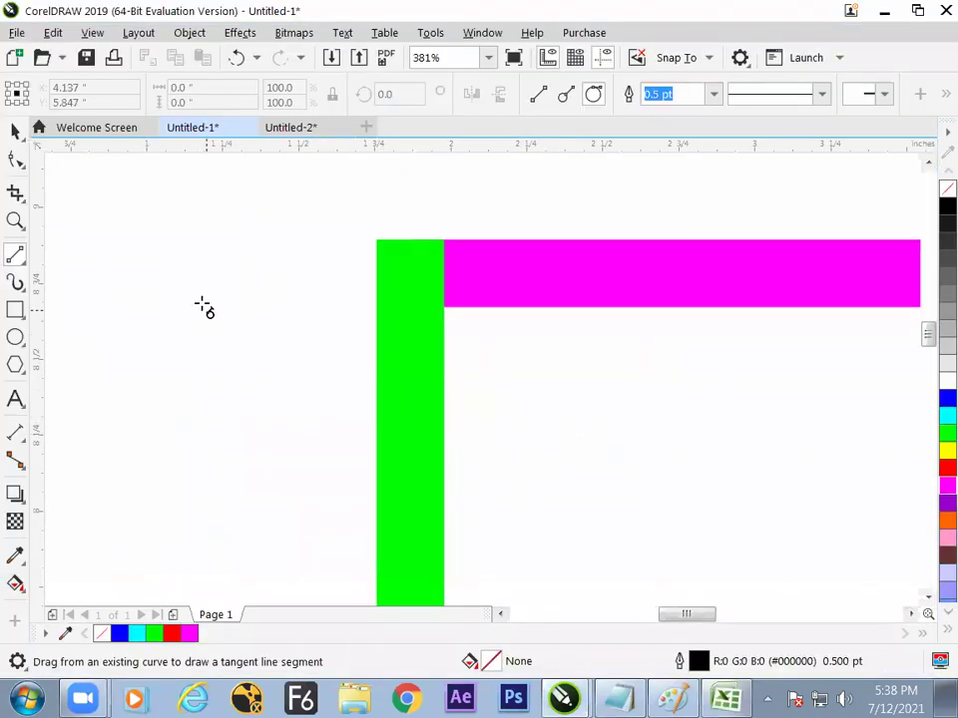
left_click(301, 126)
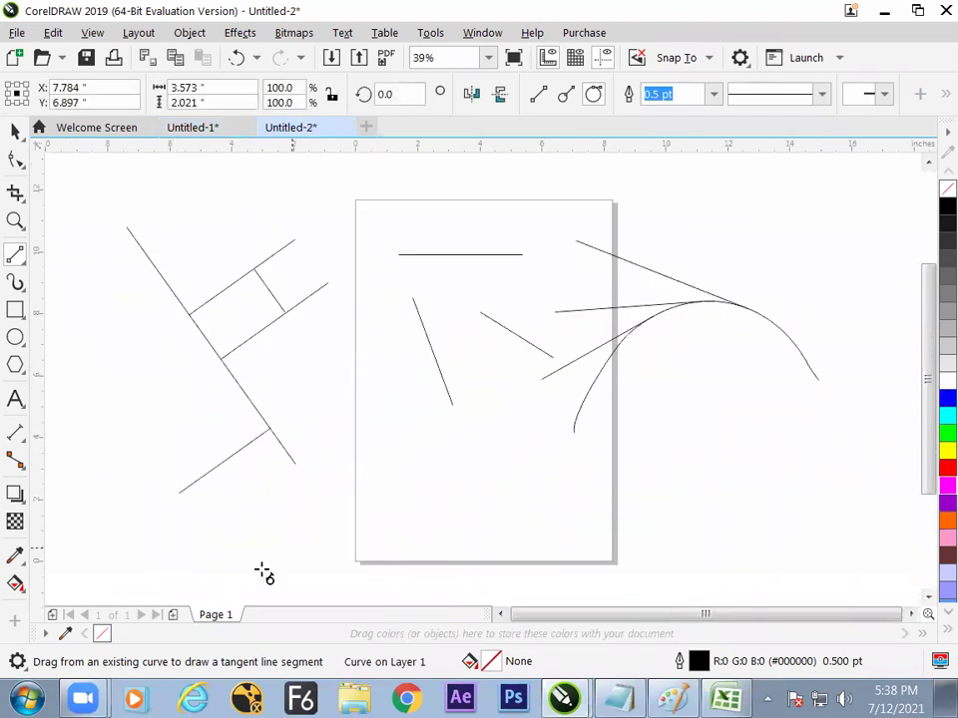
Add a second page to the drawing and sketch a wavy freehand curve about 6.2 by 2.1 inches on it.
left_click(173, 614)
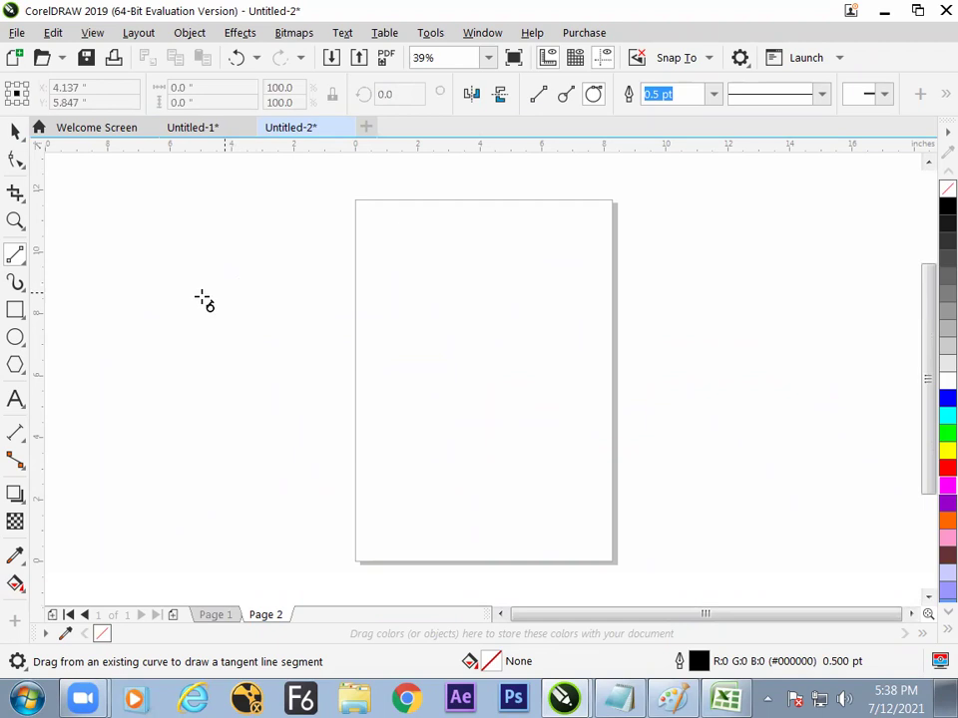
left_click(17, 254)
left_click(94, 255)
left_click_drag(391, 355, 388, 370)
left_click_drag(411, 320, 577, 354)
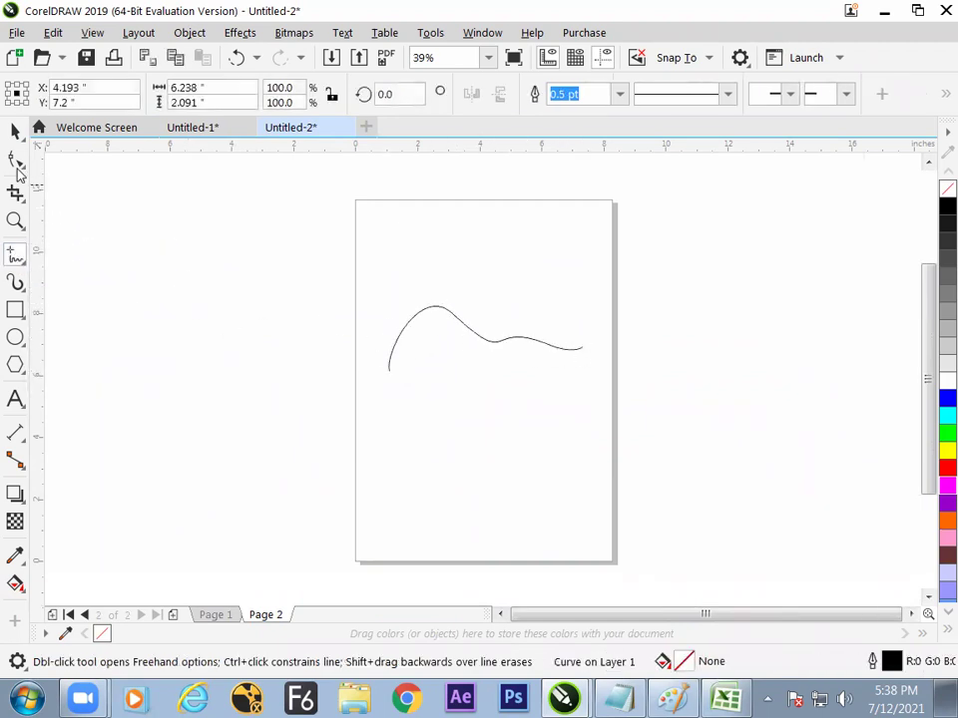
Select the node near the curve's peak with the Shape tool and stretch its left handle upward to raise the arch.
left_click(16, 161)
left_click(452, 314)
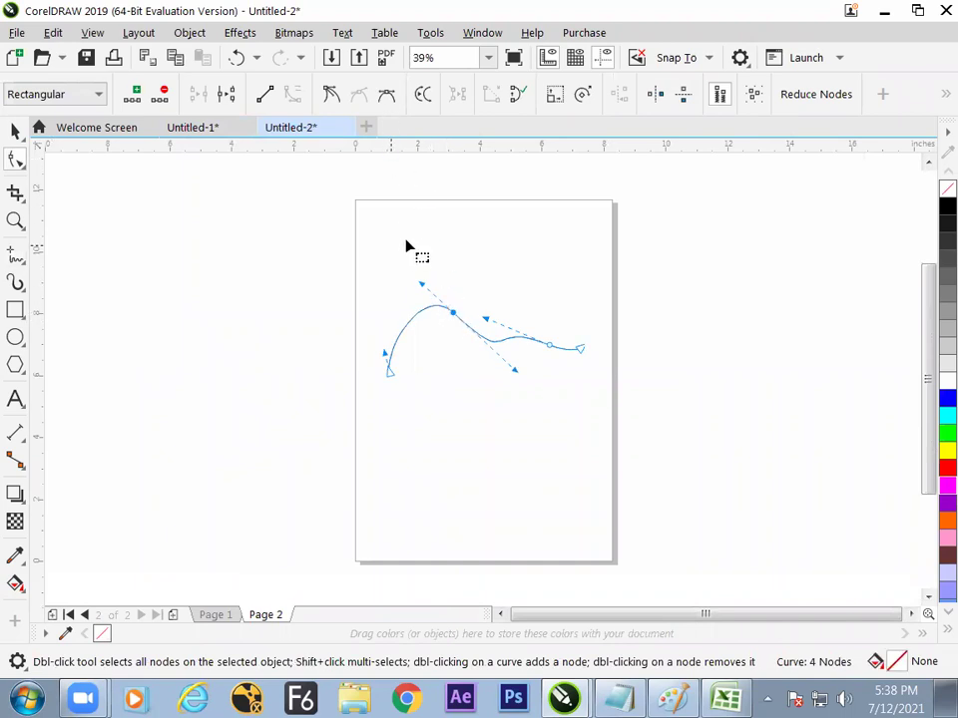
left_click_drag(406, 290, 430, 274)
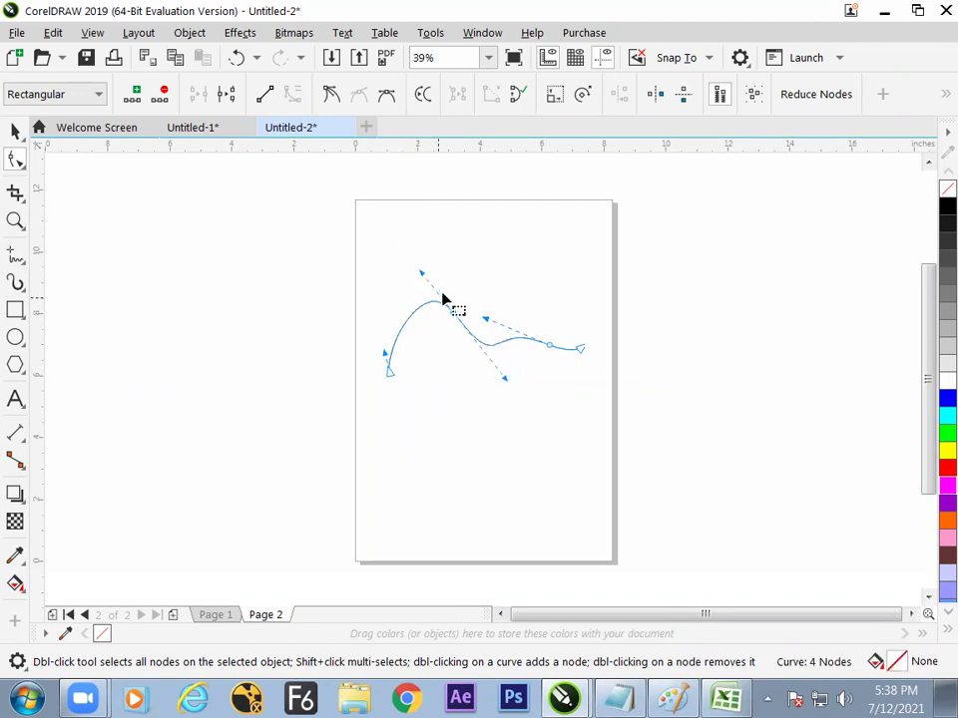
left_click_drag(426, 285, 411, 261)
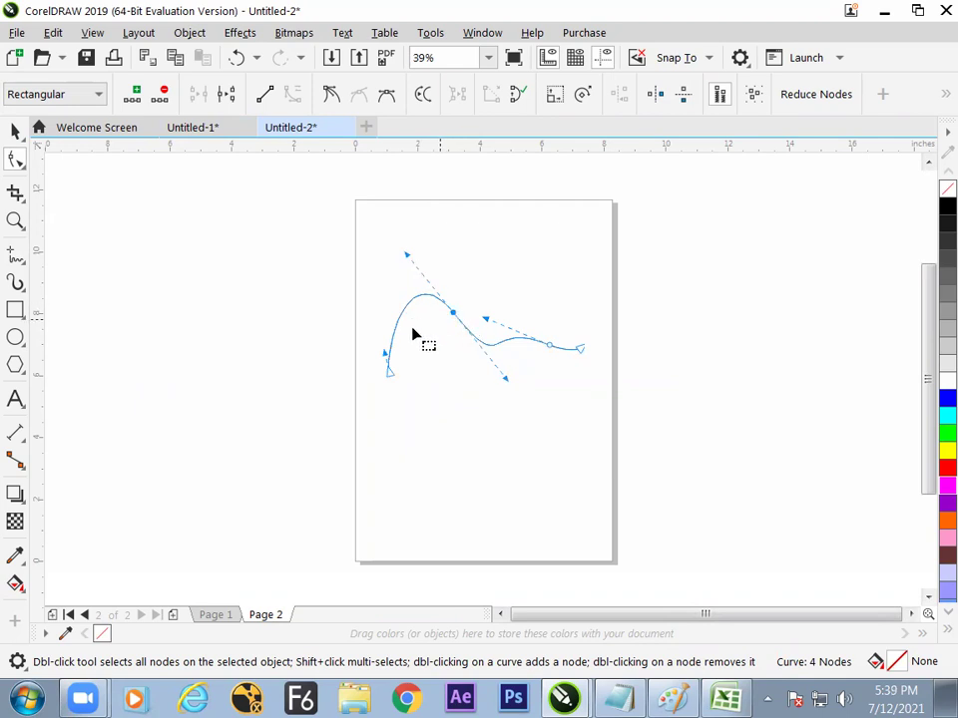
Convert the selected peak node to a cusp and swing its left handle below the node to form a sharp corner.
left_click(331, 96)
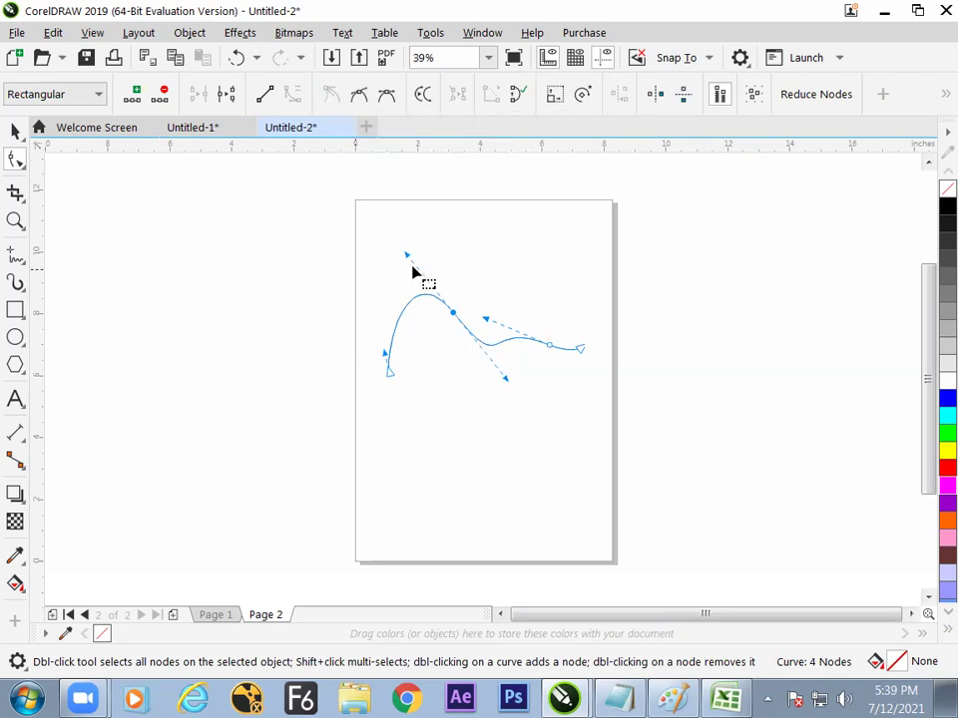
left_click_drag(406, 255, 505, 365)
left_click_drag(442, 291, 473, 332)
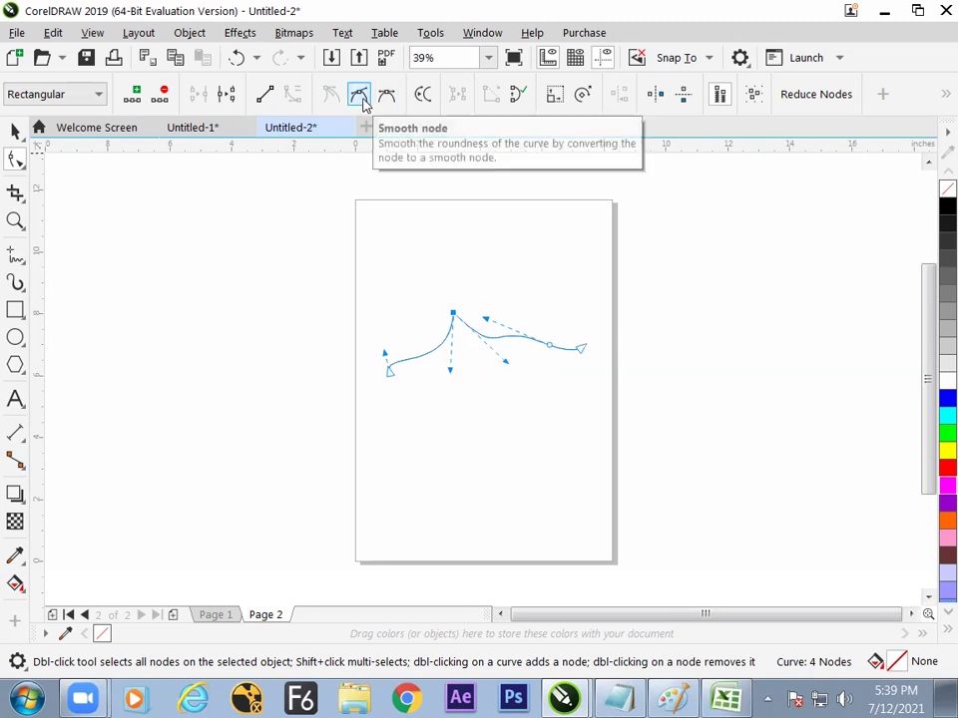
Convert the cusp to a smooth node, trying the symmetrical type in between, and stretch its left handle outward beyond the page edge.
left_click(359, 99)
left_click(386, 95)
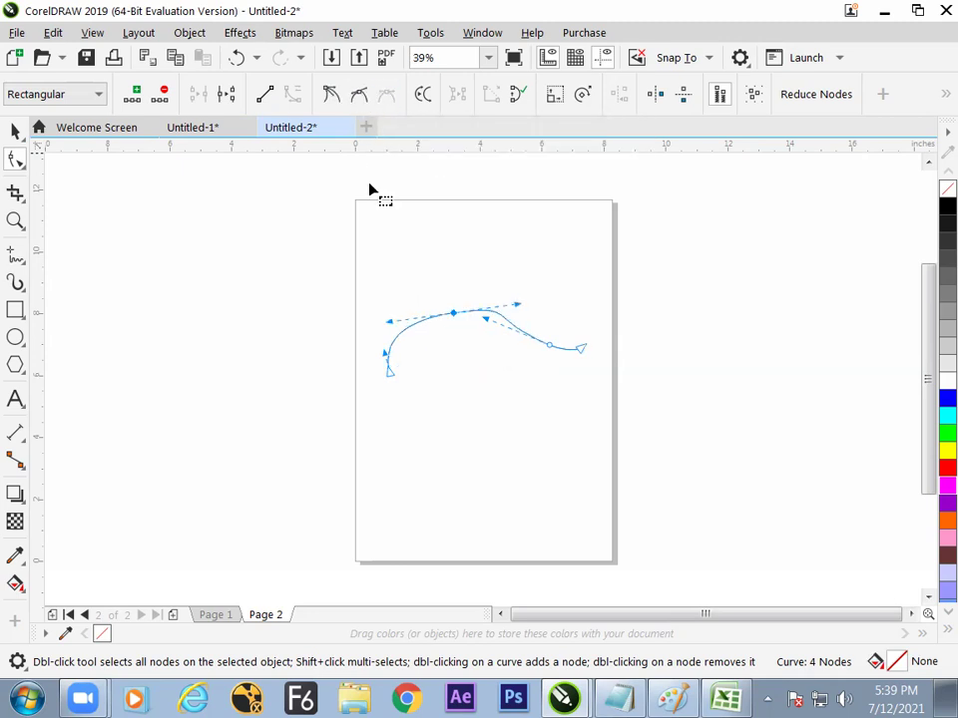
left_click(359, 97)
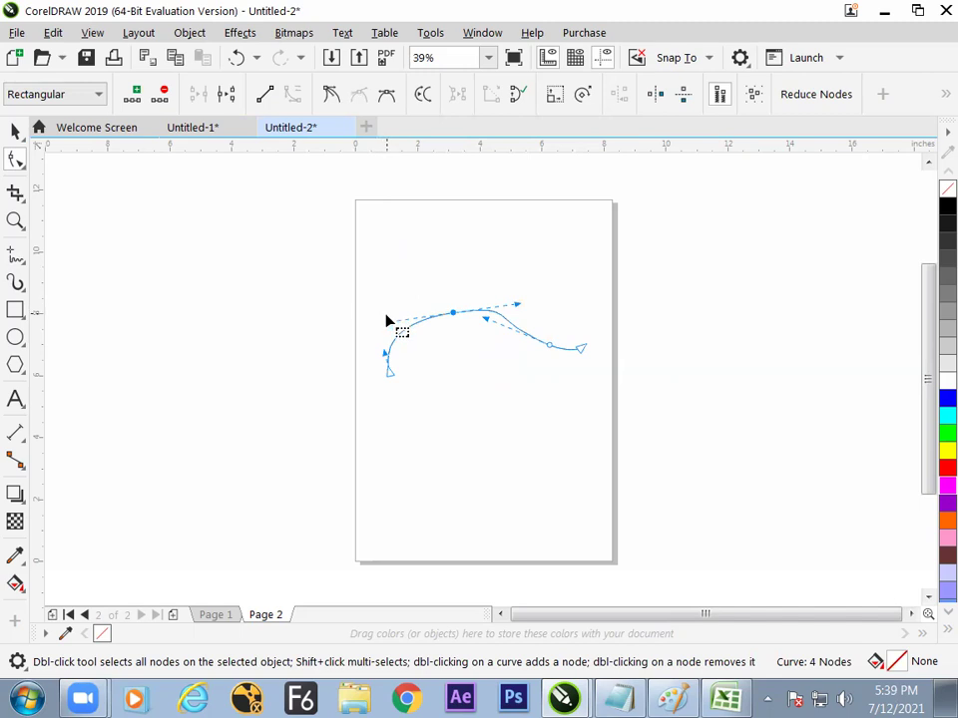
left_click_drag(387, 320, 325, 320)
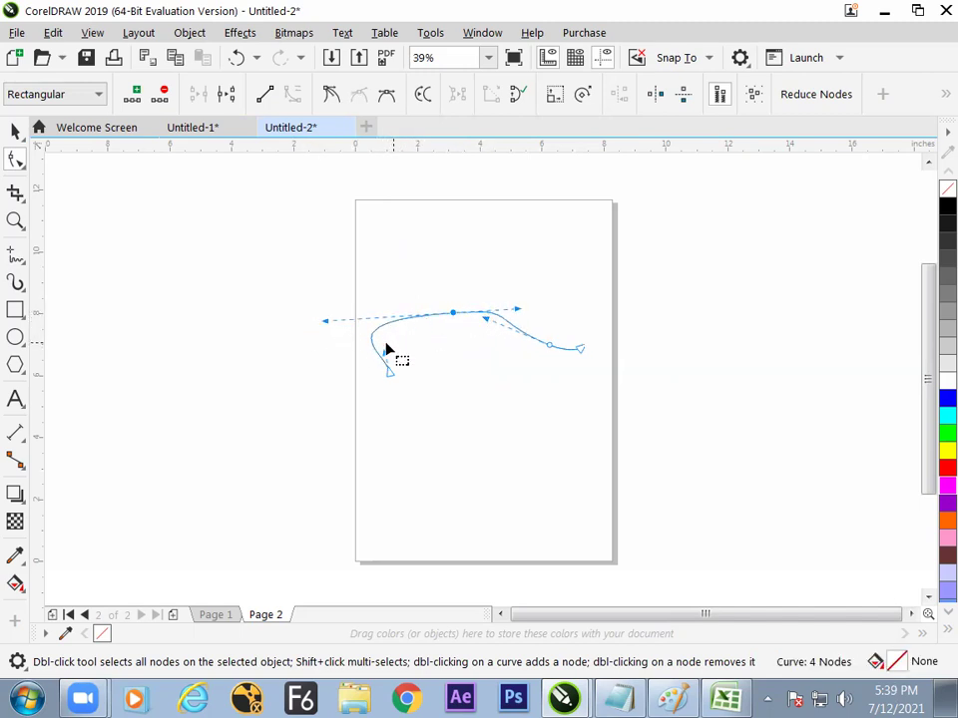
Make the peak node symmetrical and shorten its handles equally on both sides.
left_click(387, 96)
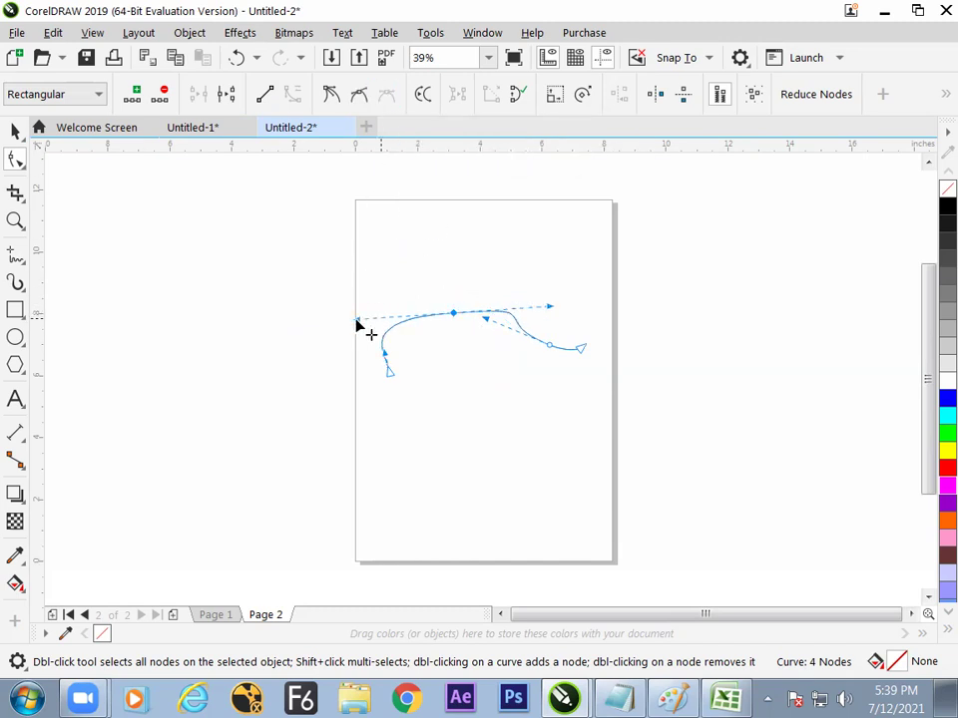
left_click_drag(357, 319, 431, 324)
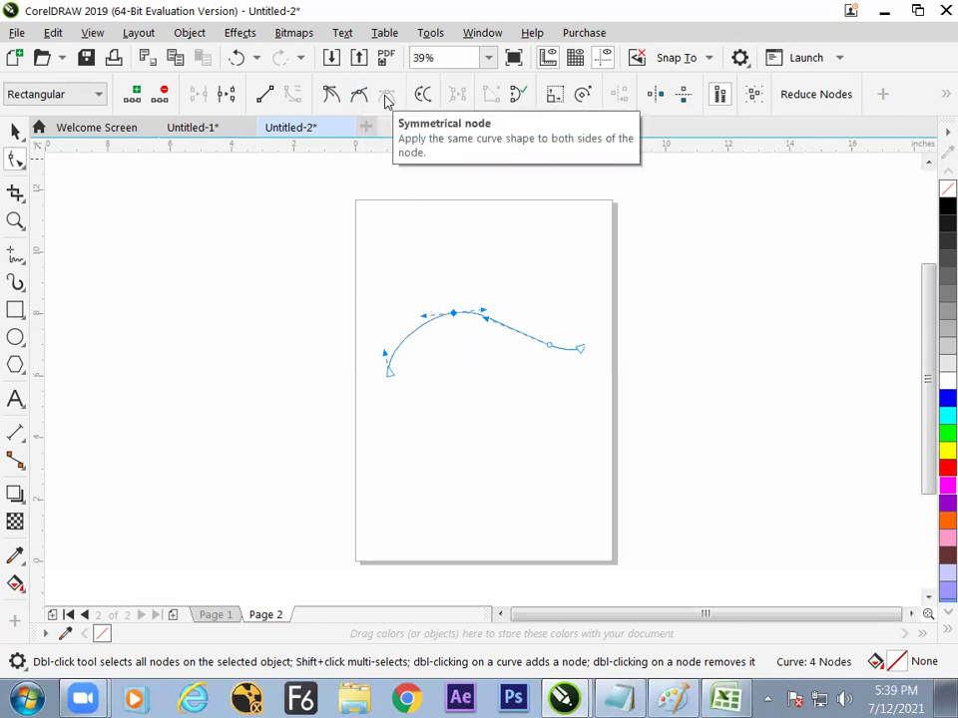
Switch to the Excel notes and add "smooth node" in B45 and "symetric node" in B46 to the node list.
key("alt+Tab")
key("Return")
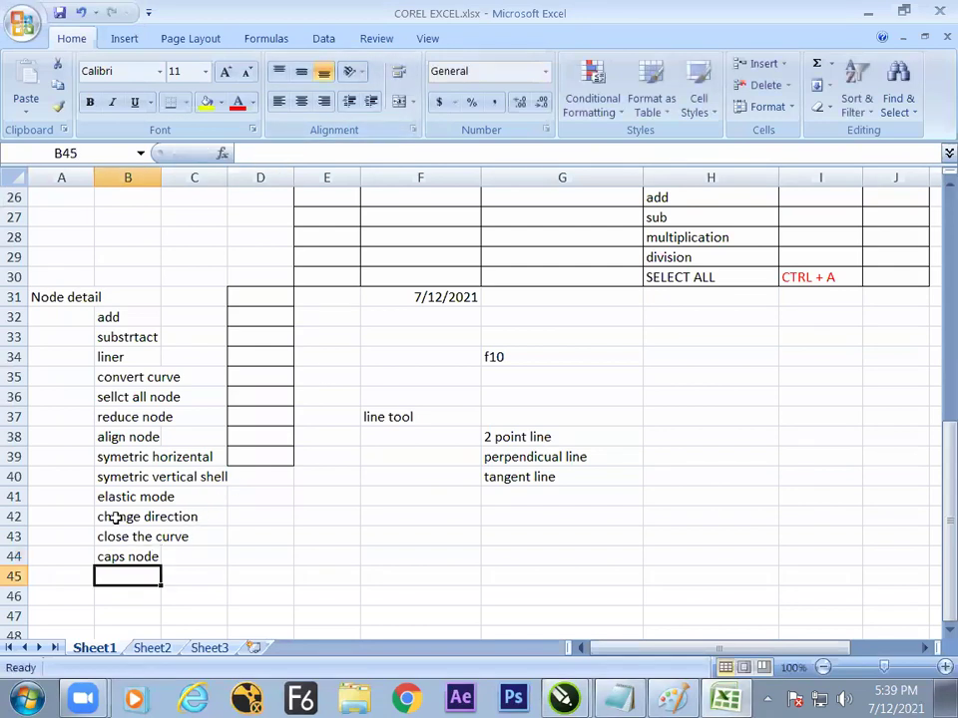
type("smooth node")
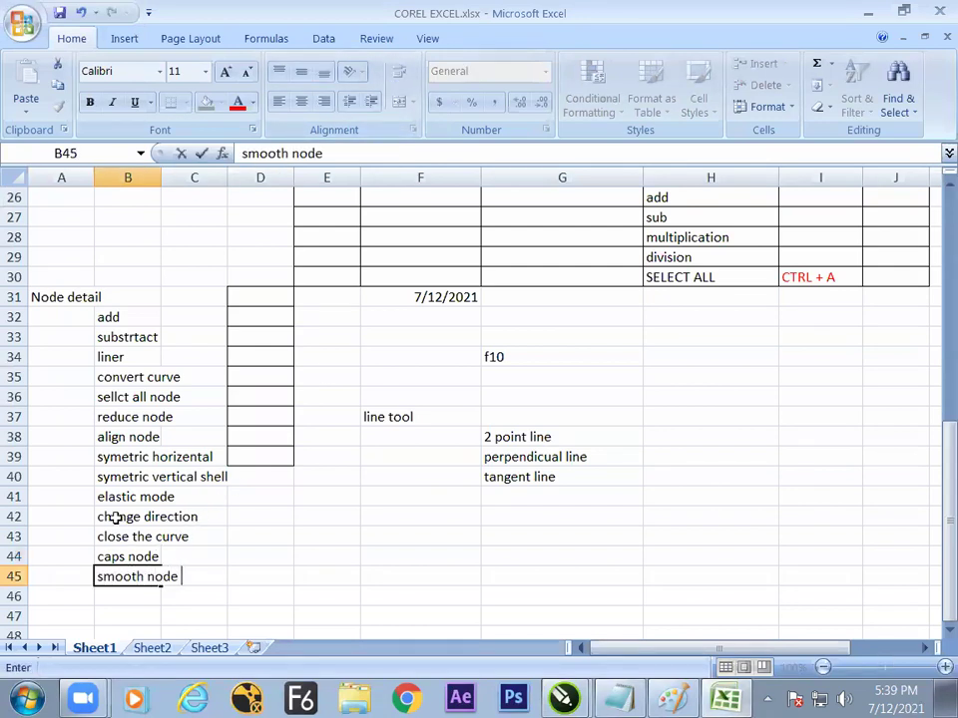
key("Return")
type("sy")
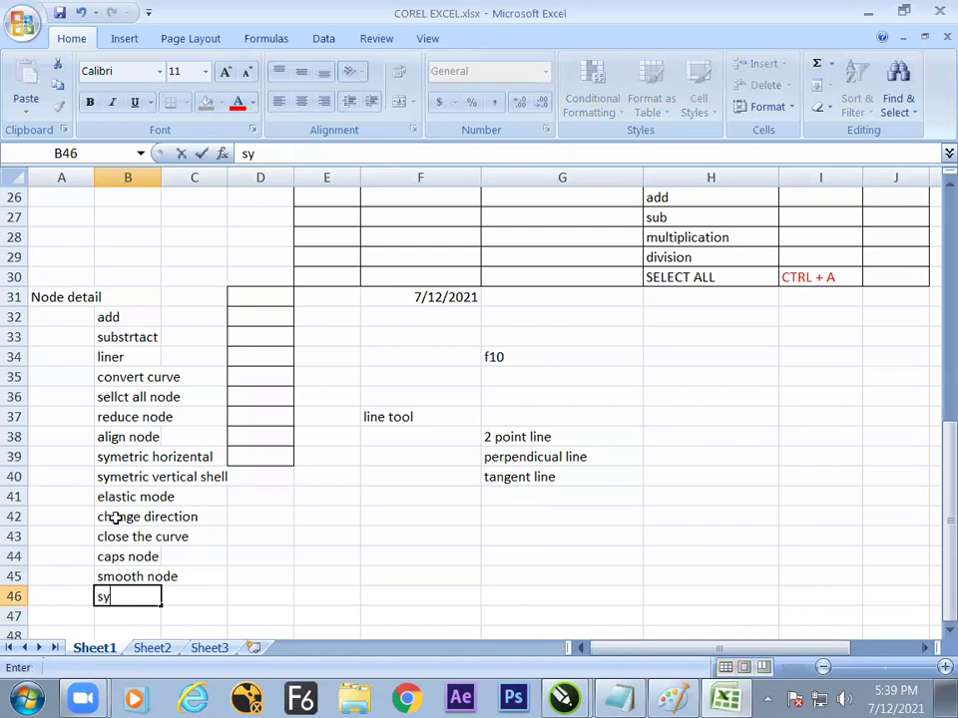
type("metric nod")
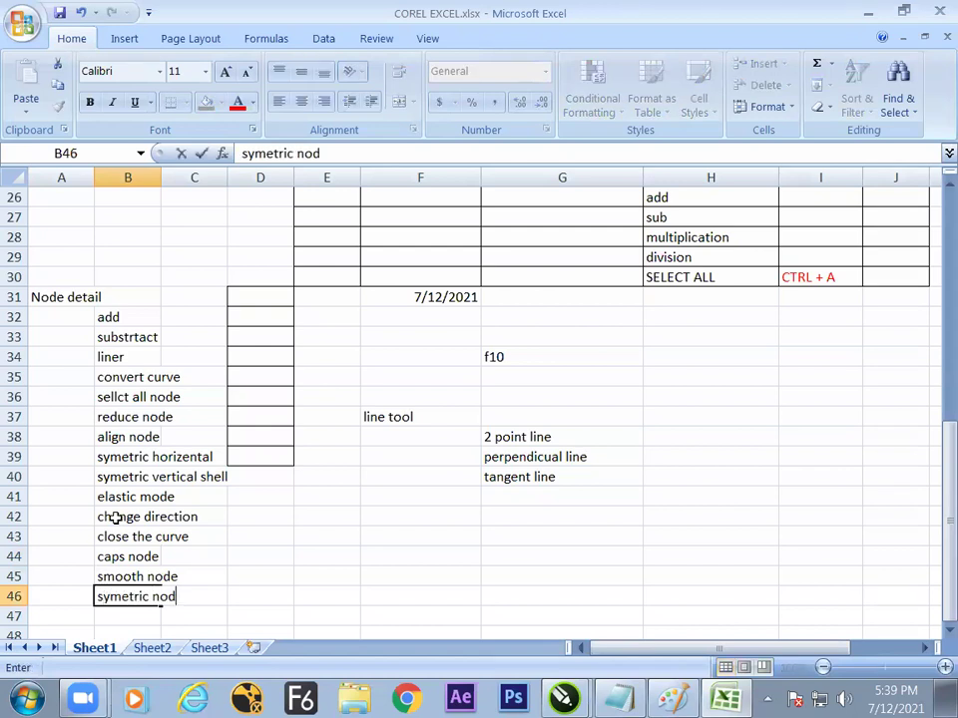
type("e")
key("Return")
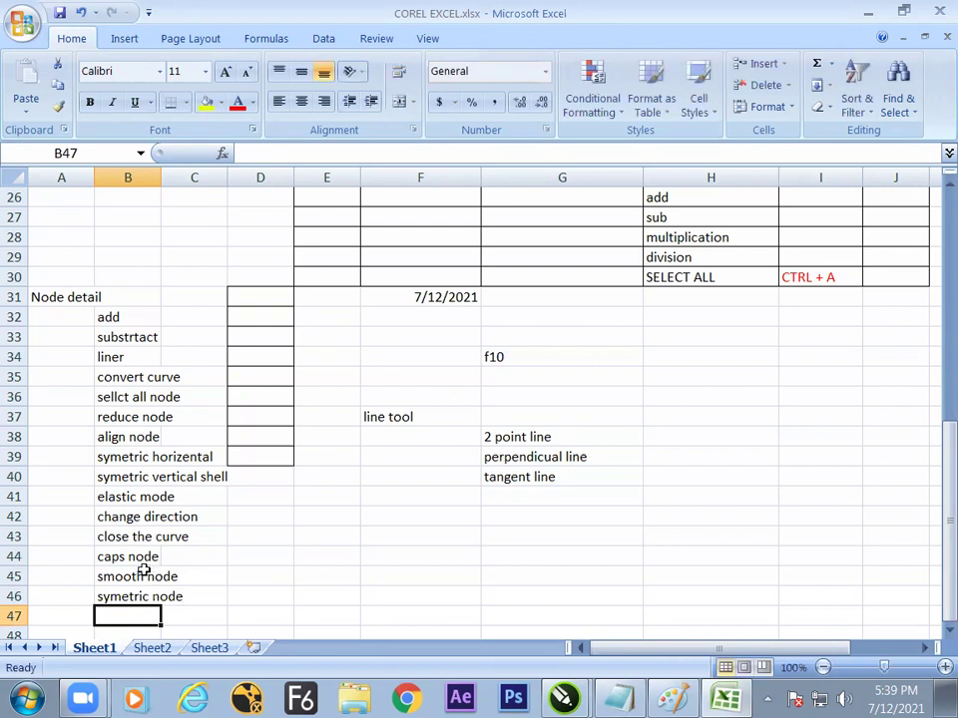
Review the caps, smooth and symetric node entries in B44:B46.
left_click_drag(141, 575, 141, 595)
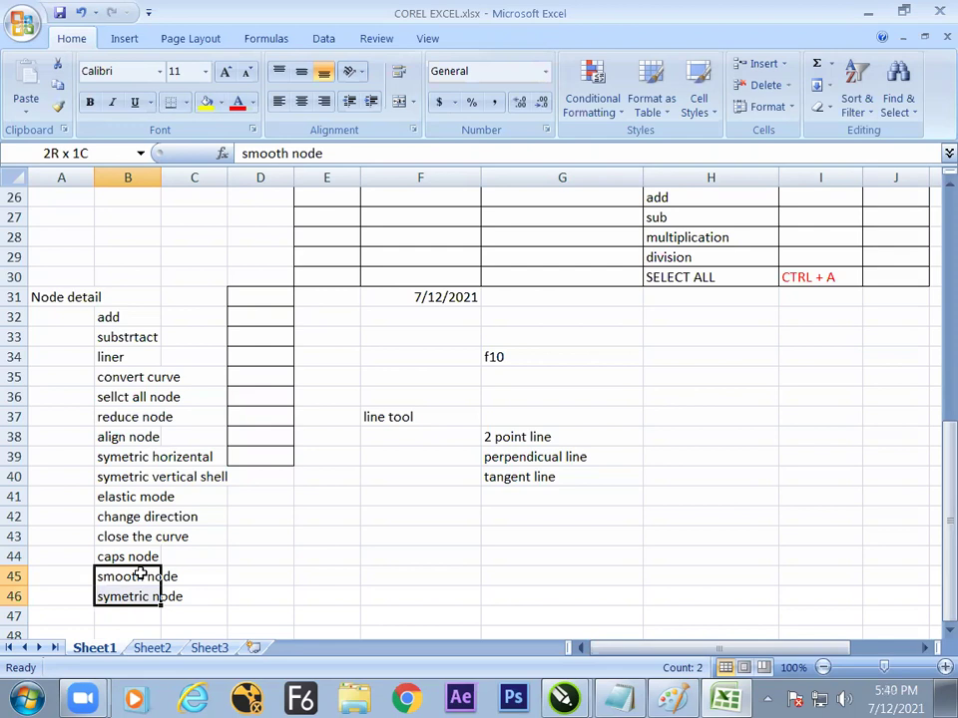
left_click_drag(140, 572, 131, 573)
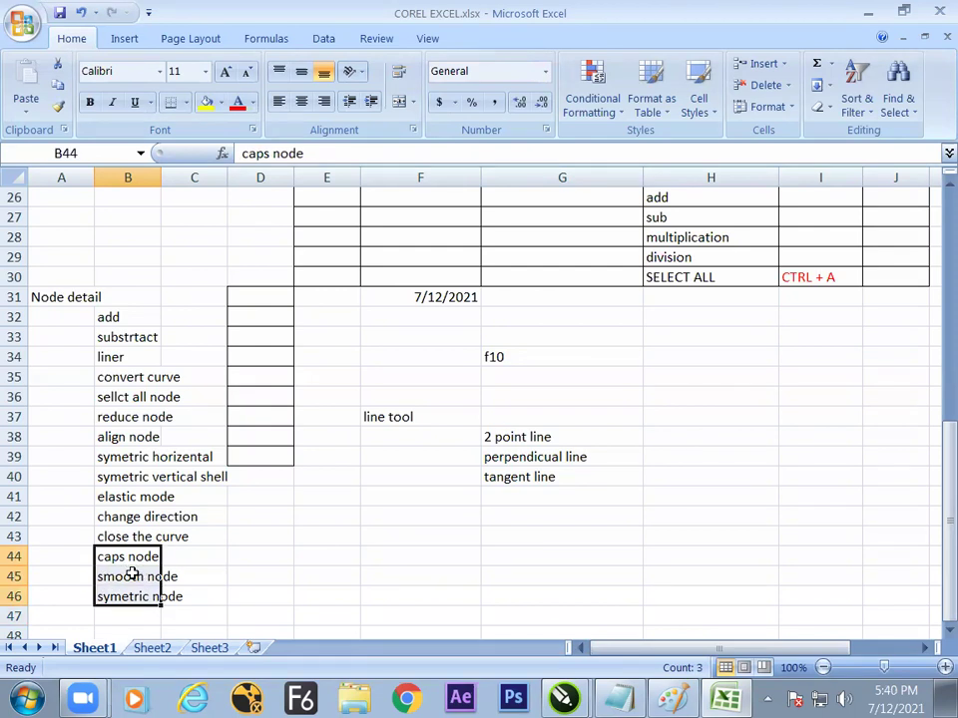
key("ctrl+Down")
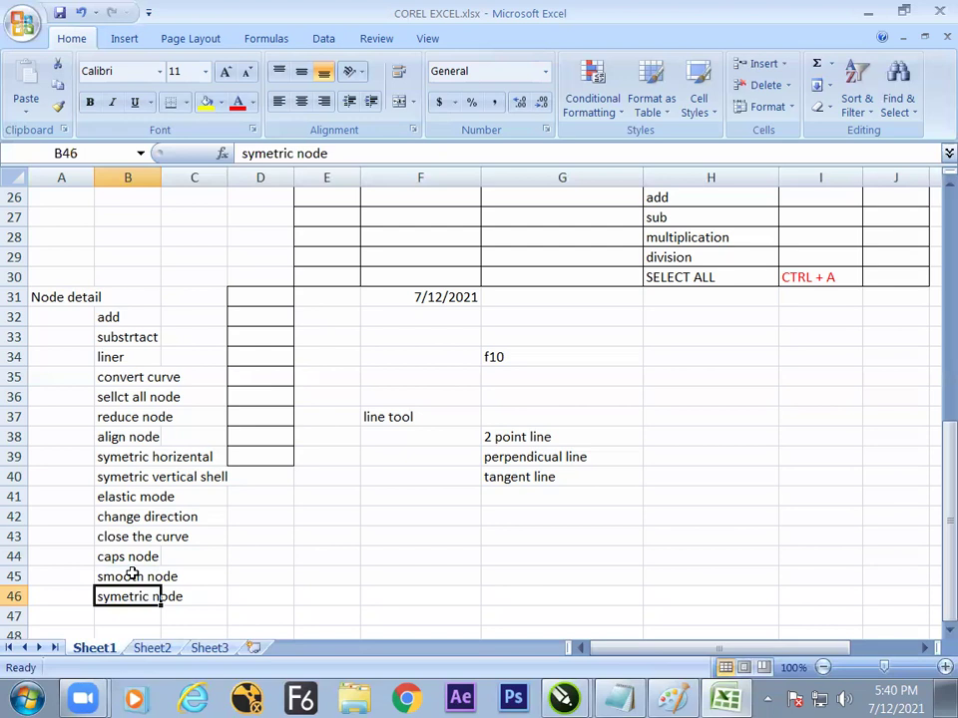
Switch to CorelDRAW, move the curve's peak node upward and tilt its left handle slightly down and outward.
key("alt+Tab")
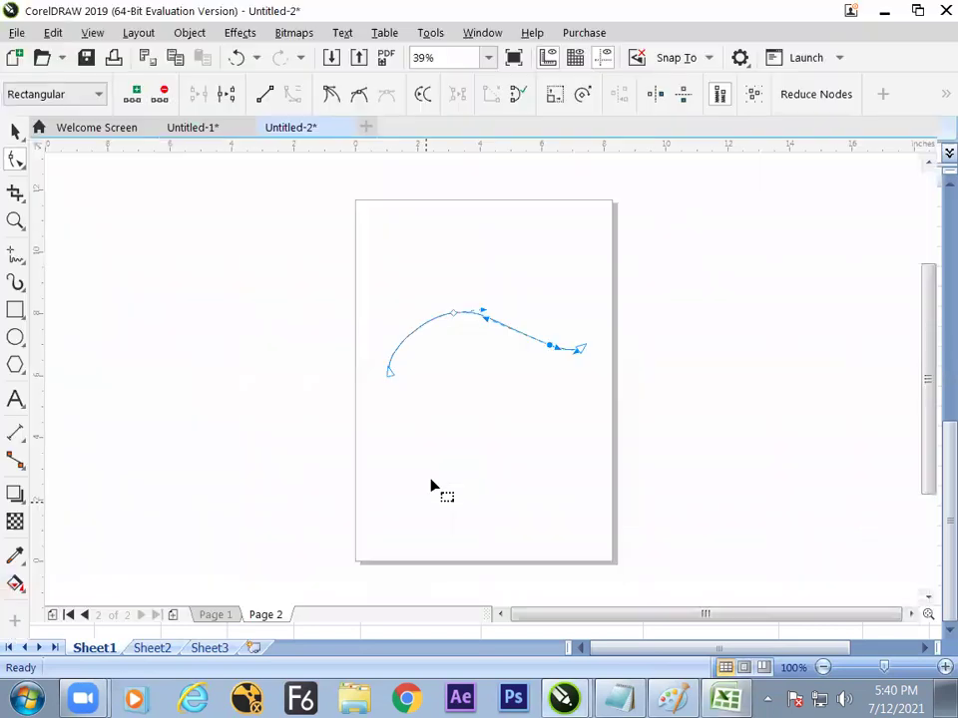
left_click(452, 314)
left_click_drag(452, 314, 409, 288)
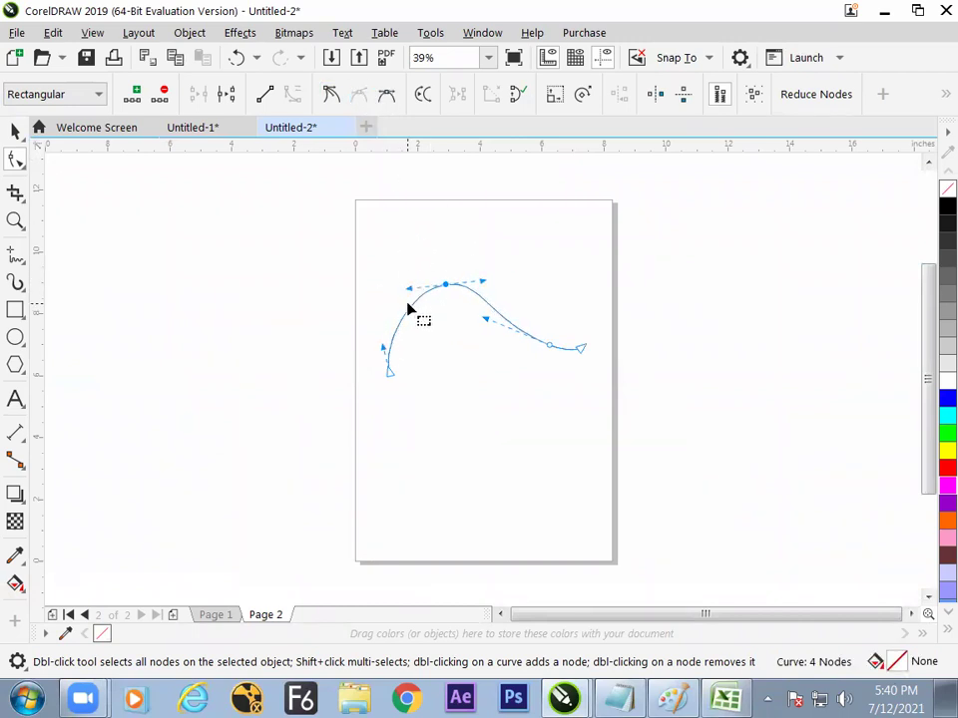
mouse_move(407, 290)
left_mouse_down()
mouse_move(374, 297)
mouse_move(430, 299)
mouse_move(403, 297)
left_mouse_up()
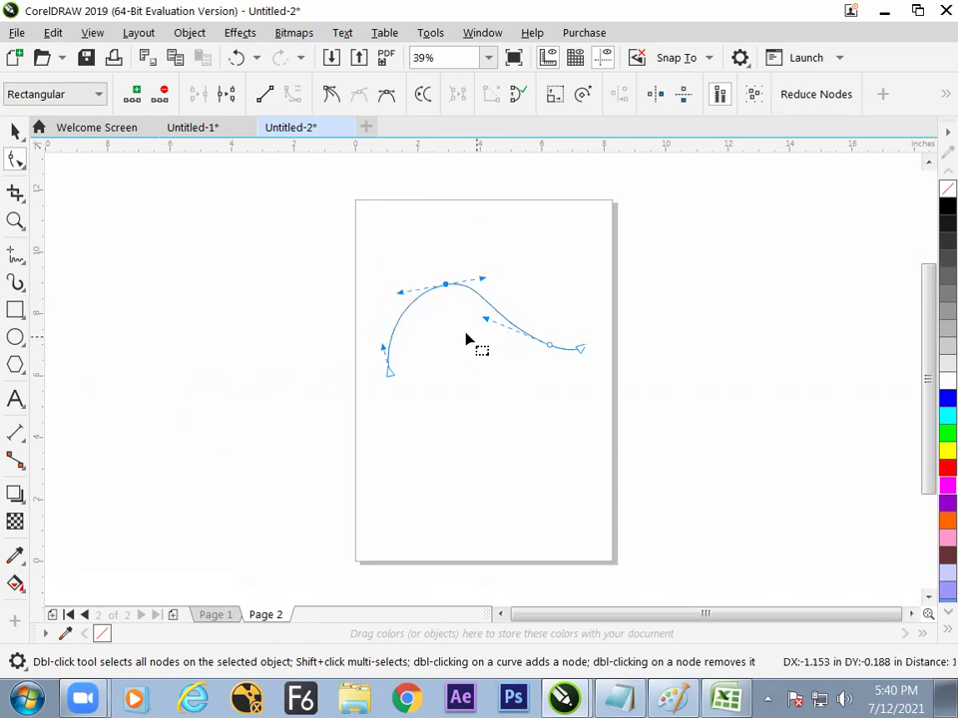
Review the three line types in G38:G40 of the Excel notes and return to the CorelDRAW drawing.
key("alt+Tab")
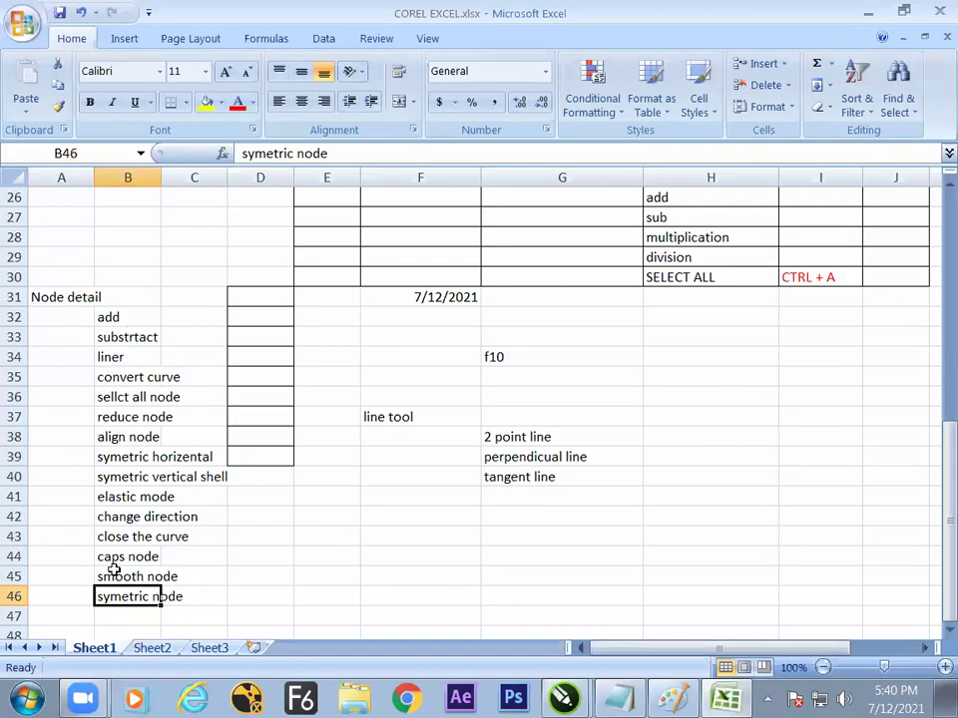
left_click_drag(507, 440, 505, 483)
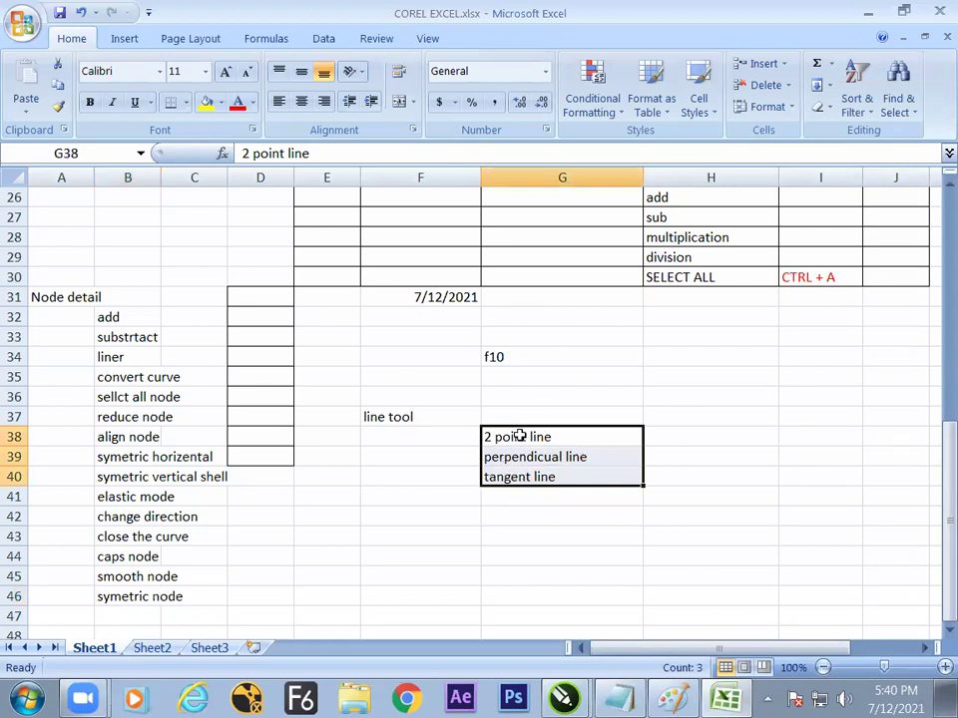
key("alt+Tab")
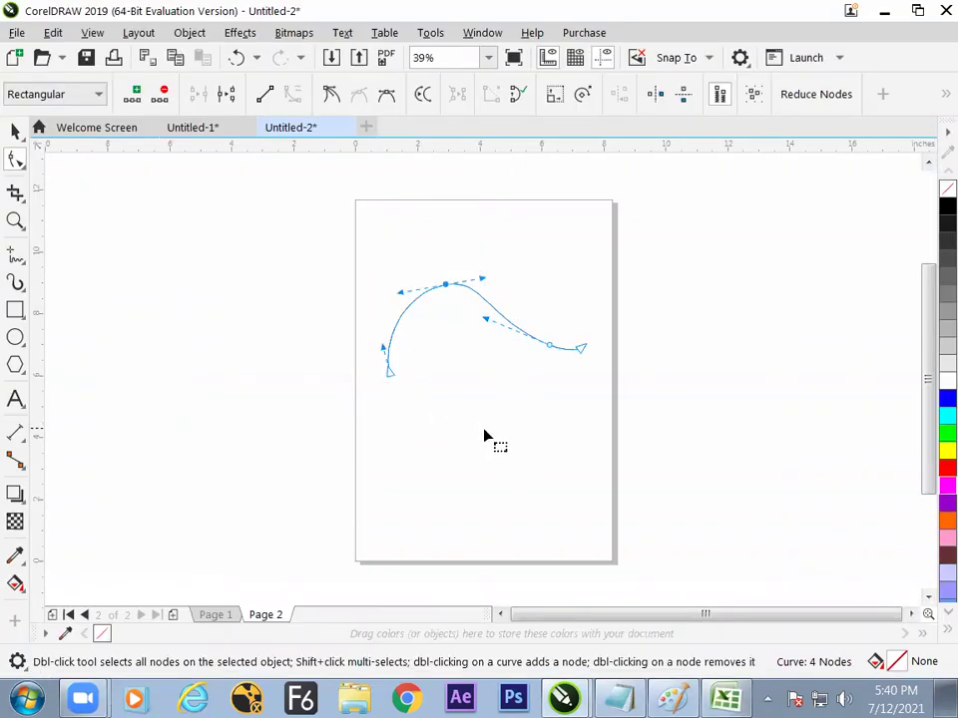
Create a new one-page A4 portrait document in RGB at 300 dpi, keeping the Custom preset.
key("ctrl+n")
left_click(495, 231)
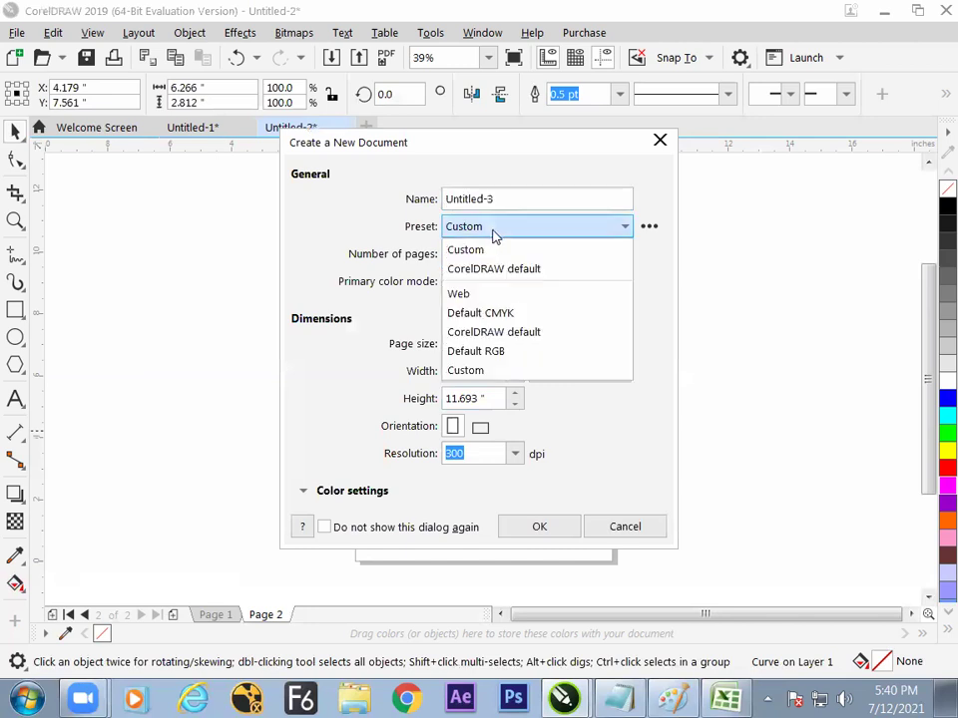
left_click(395, 310)
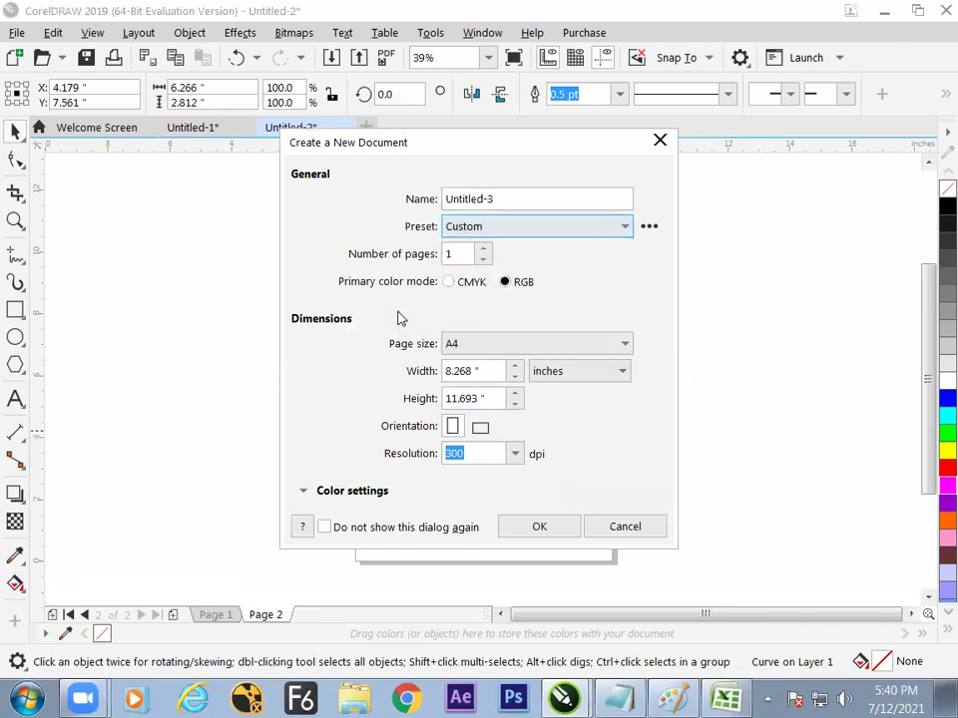
left_click(526, 525)
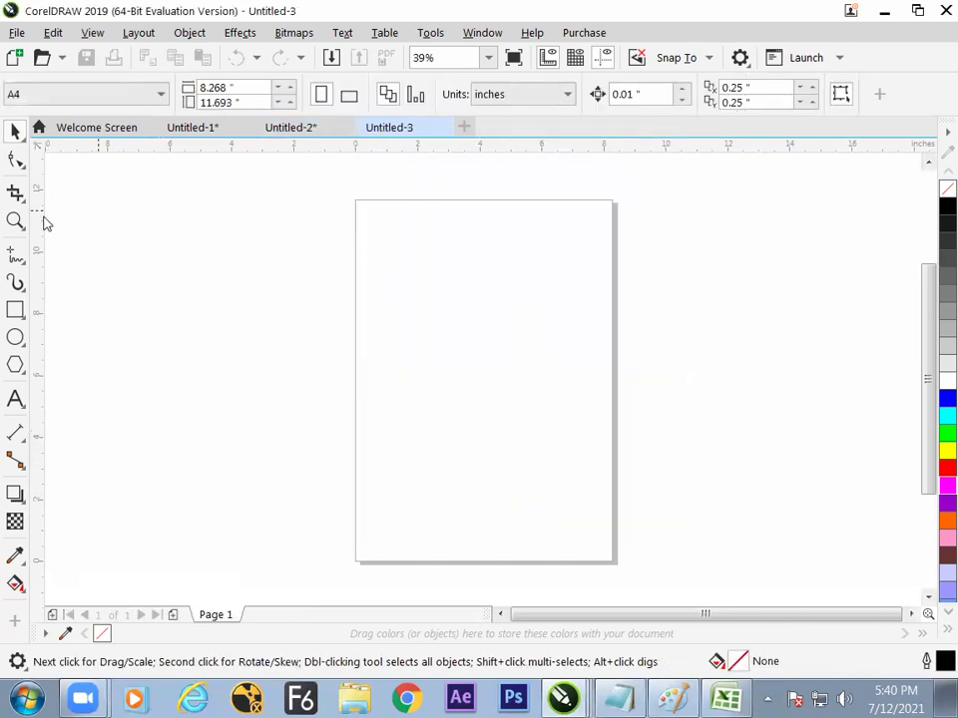
Draw a straight diagonal line about 13.7 inches long across the page with the Freehand tool and select it.
left_click(15, 256)
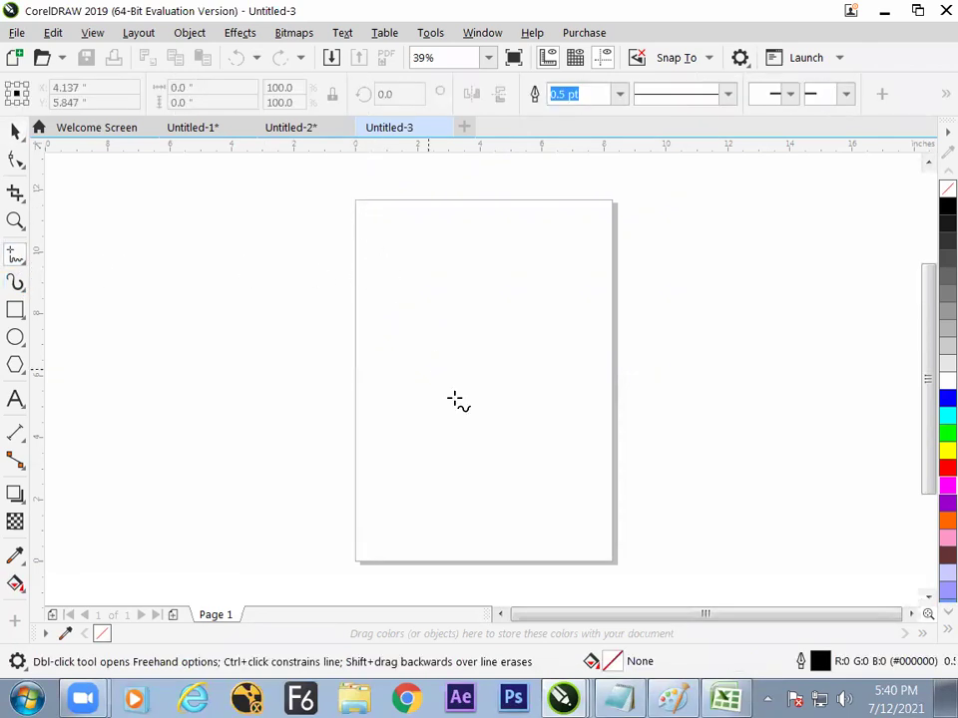
left_click(366, 211)
left_click(593, 567)
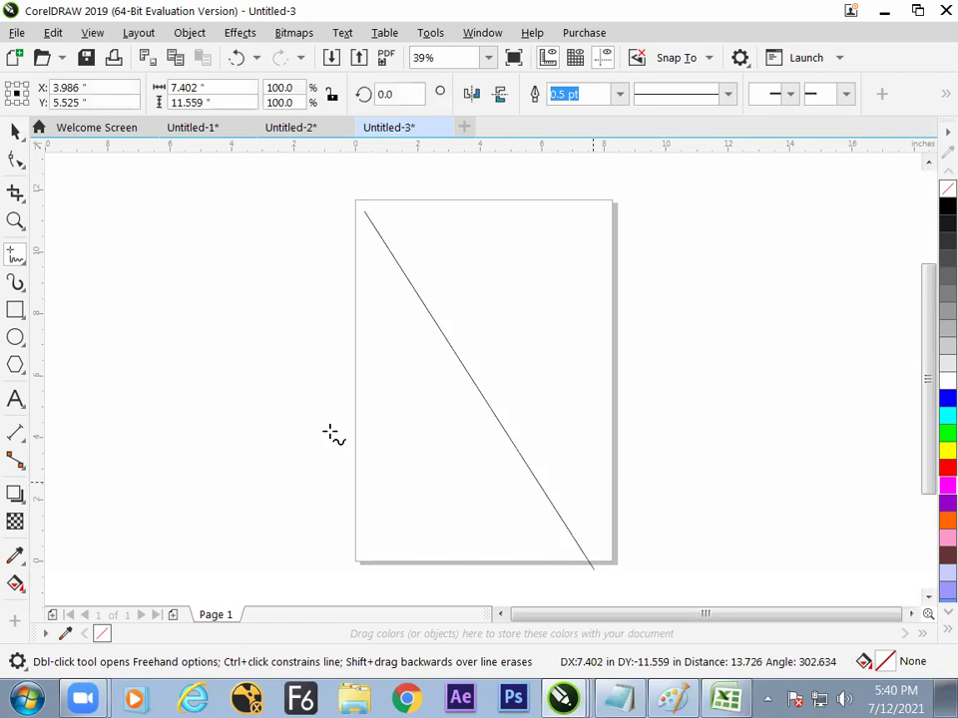
left_click(15, 130)
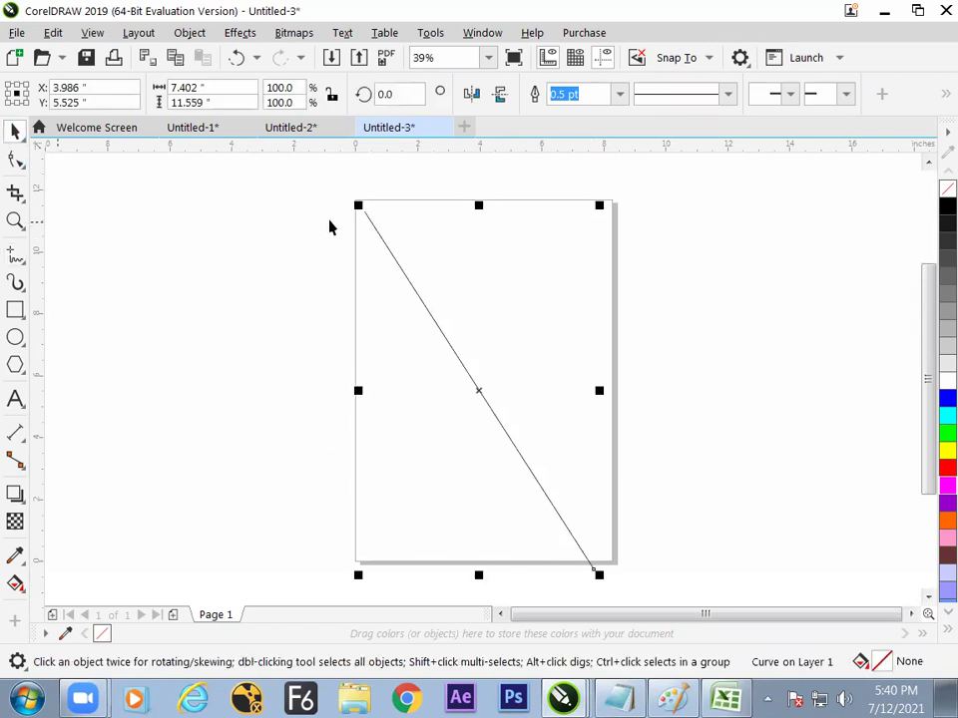
left_click(280, 306)
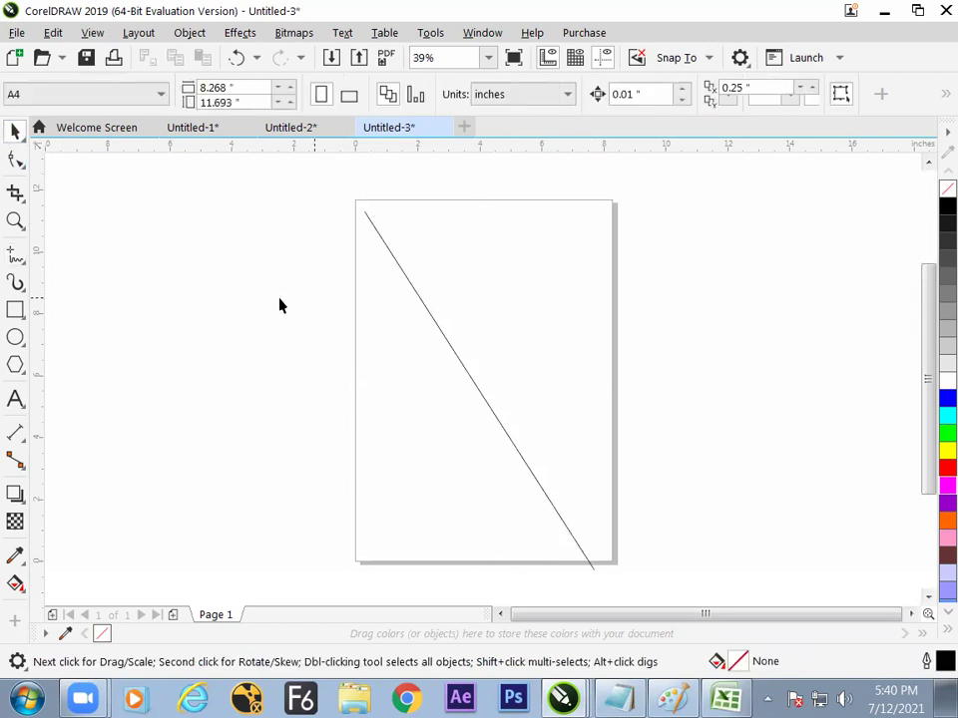
left_click(433, 324)
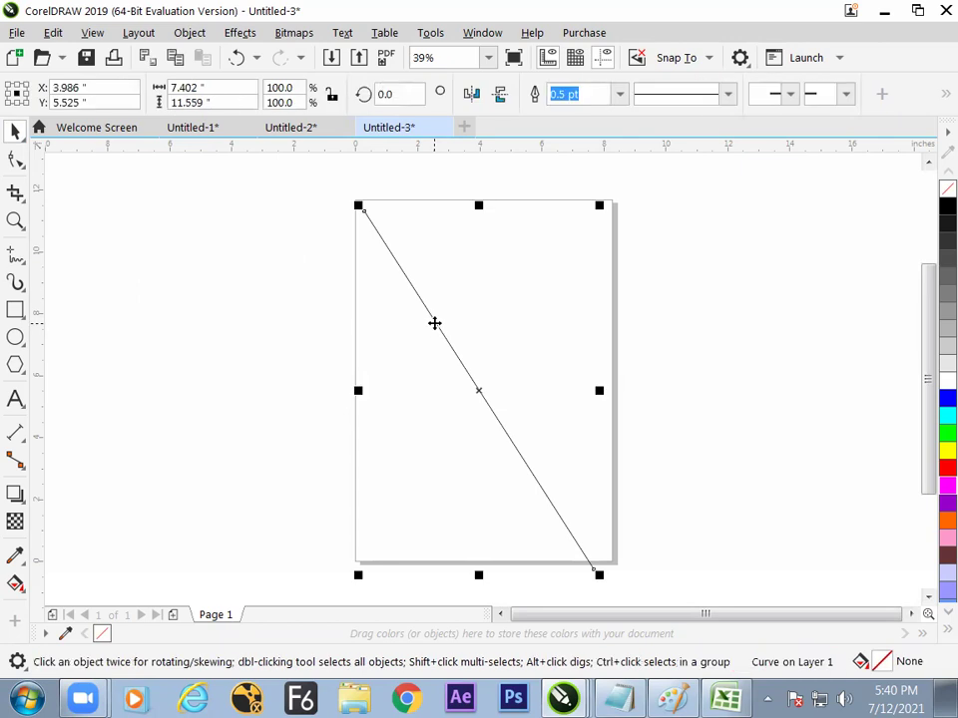
Draw two perpendicular branches off opposite sides of the diagonal using the 2-Point Line tool's Perpendicular mode, the lower-left one about 4.3 inches long.
left_click(27, 260)
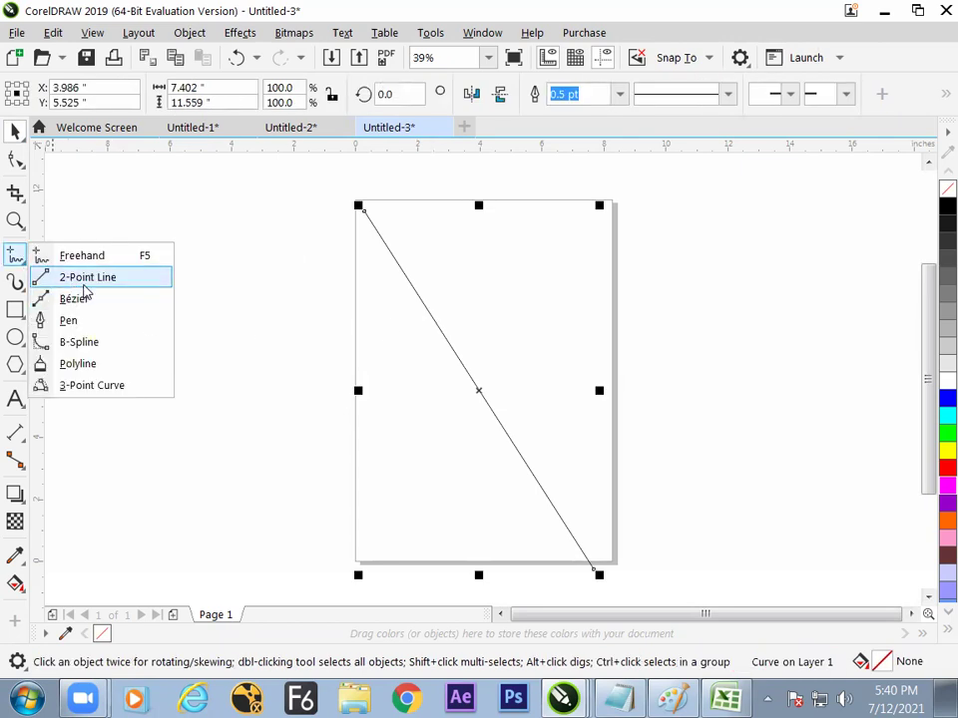
left_click(85, 284)
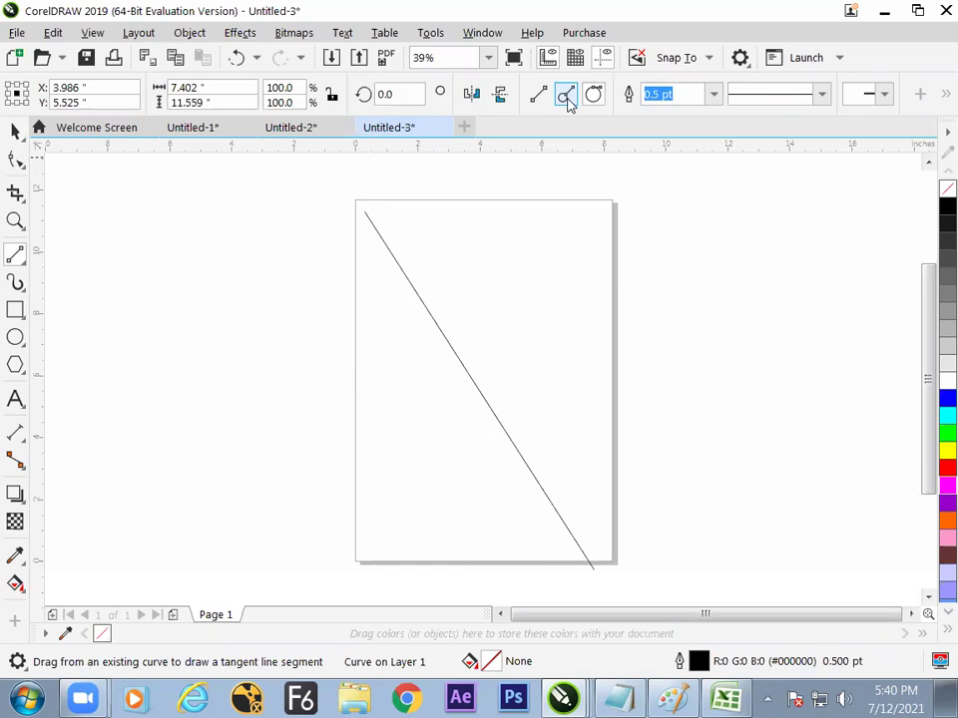
left_click(565, 95)
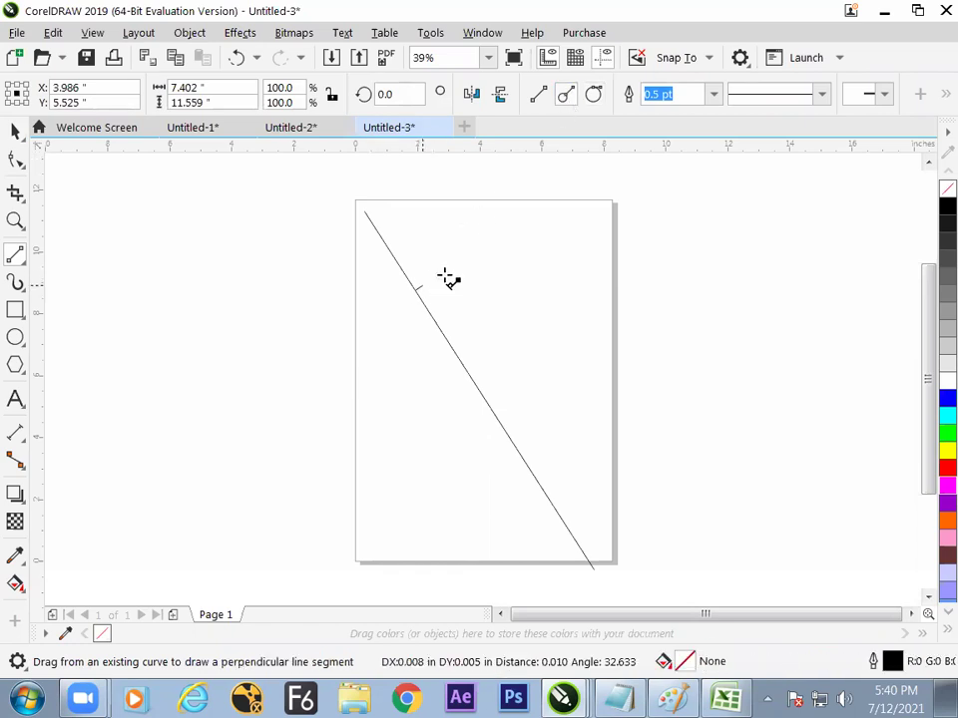
left_click_drag(442, 275, 507, 237)
mouse_move(432, 312)
left_mouse_down()
mouse_move(370, 345)
mouse_move(358, 449)
left_mouse_up()
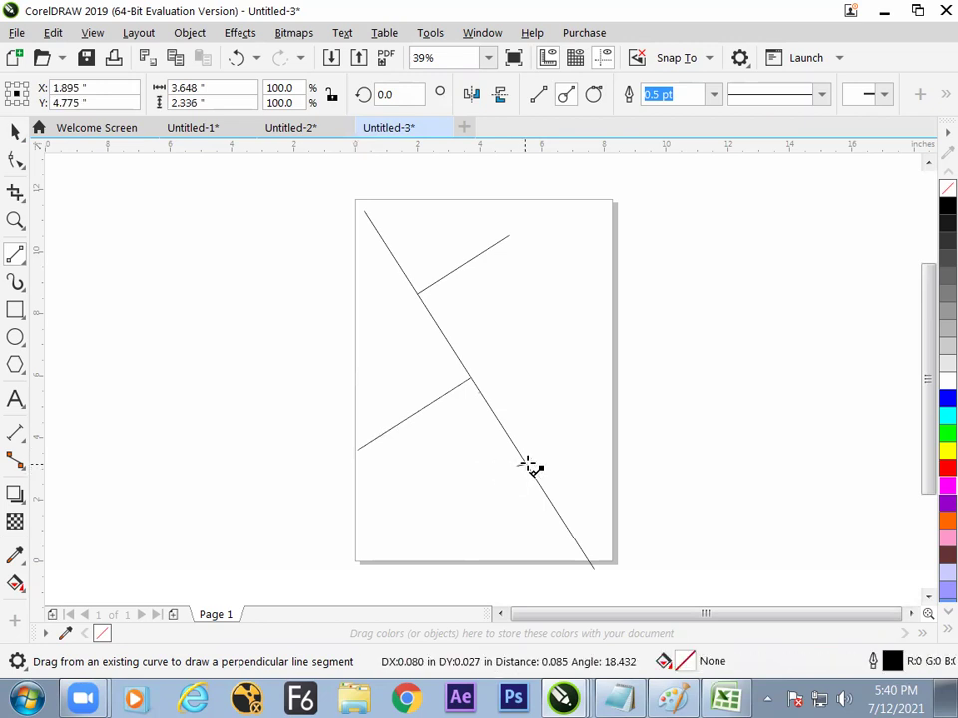
Draw a third 2-point line about 3.1 inches long from the diagonal's lower part up toward the page's right edge, undoing the first attempt.
left_click_drag(530, 467, 600, 447)
key("ctrl+z")
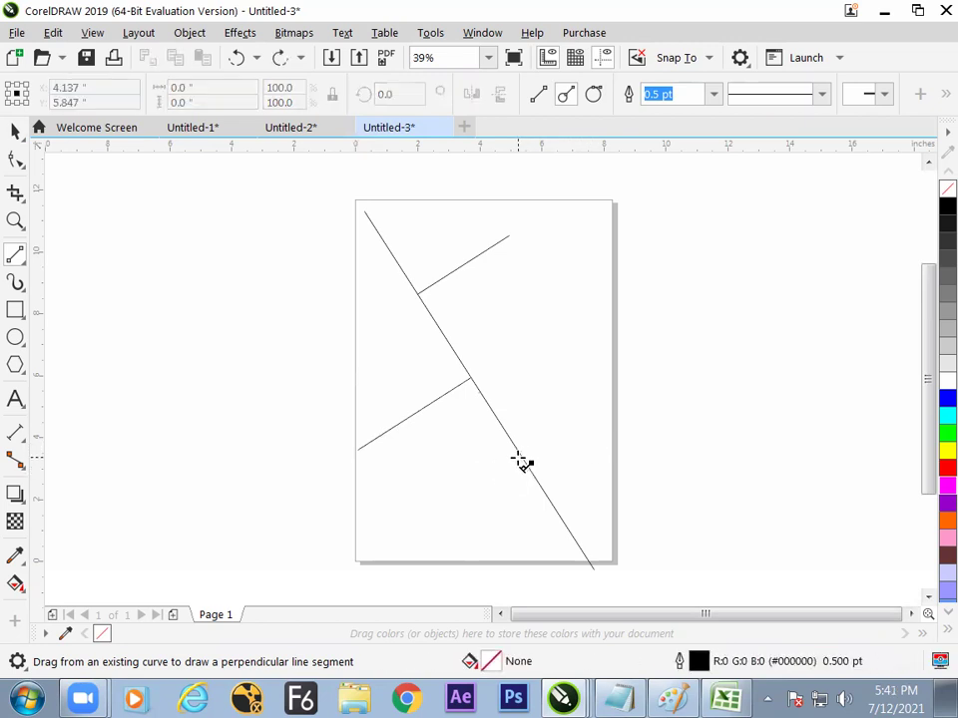
left_click_drag(519, 459, 605, 418)
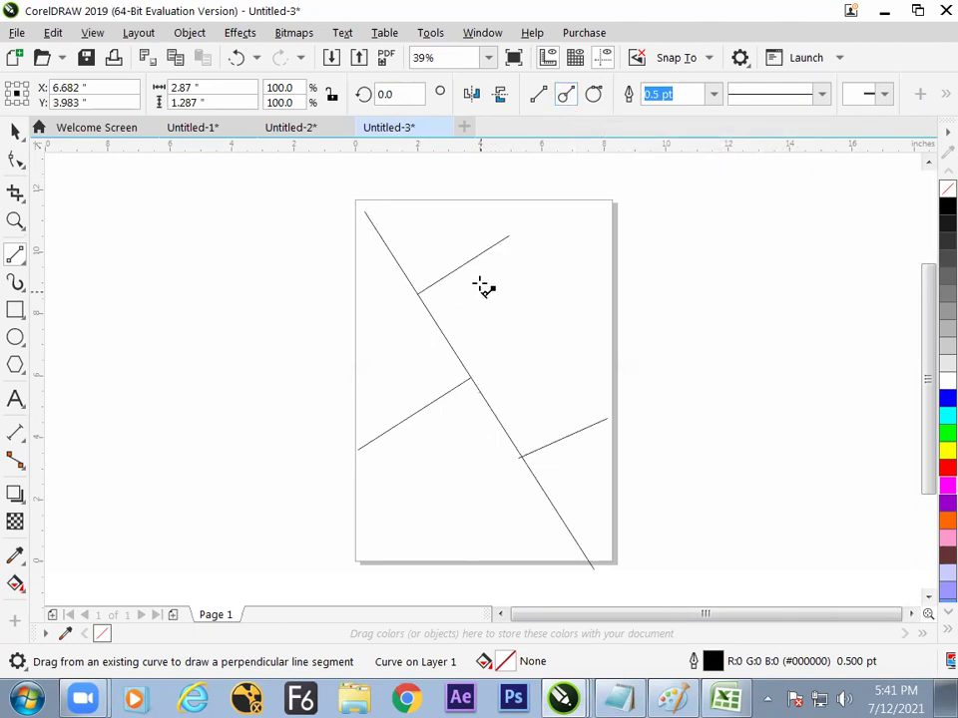
Draw a perpendicular line about 6.5 inches long from the upper branch down to the lower-right branch, undoing the first attempt, and select it.
left_click_drag(479, 264, 588, 413)
key("ctrl+z")
left_click_drag(478, 258, 616, 429)
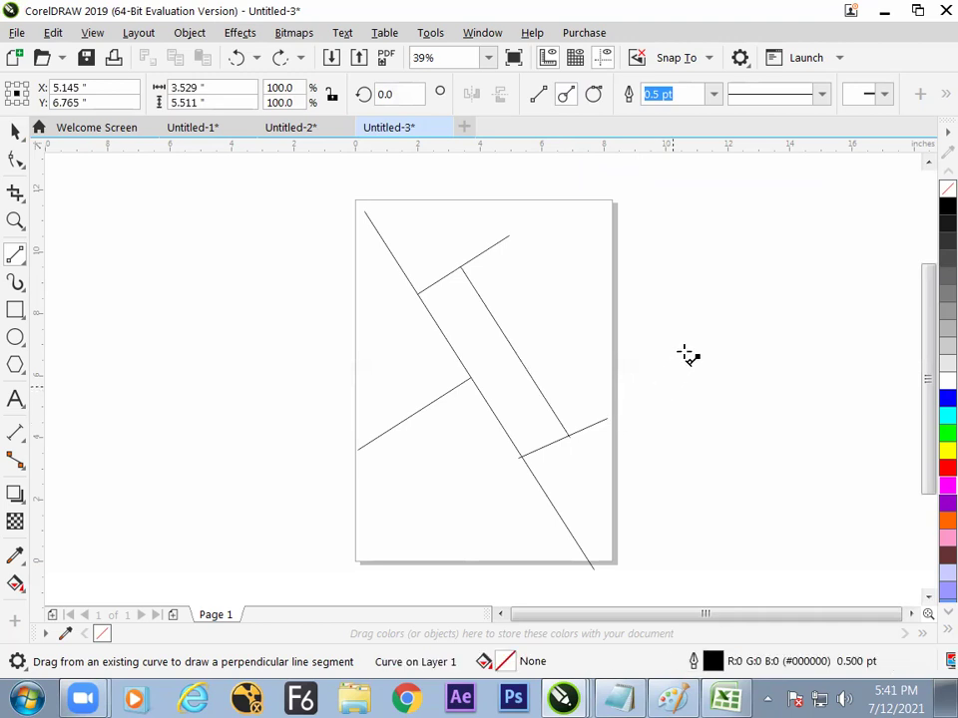
left_click(15, 131)
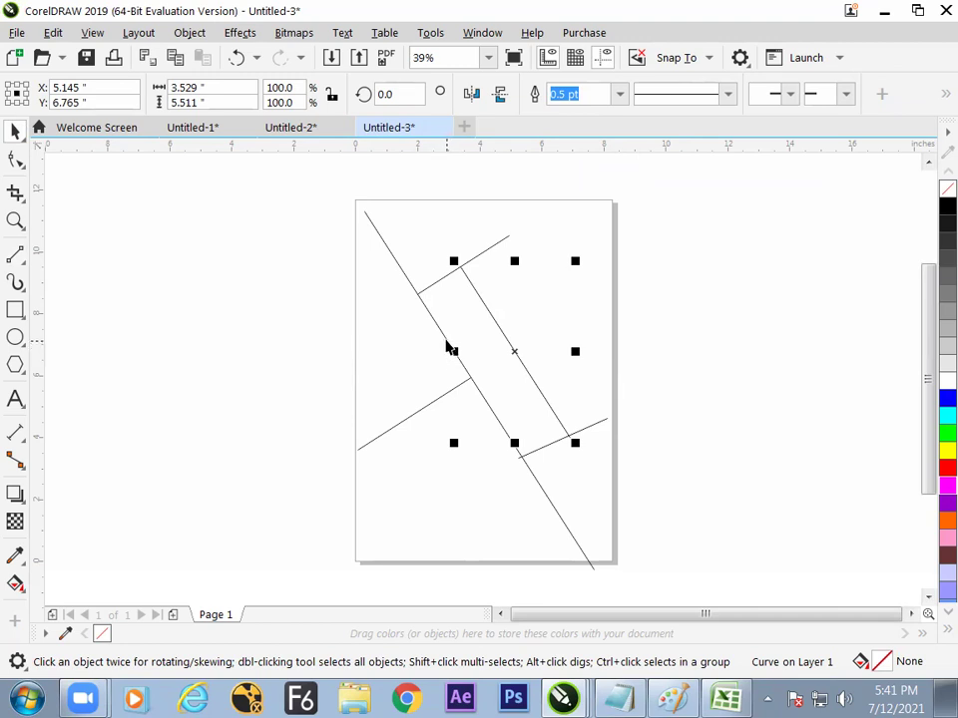
Draw a wavy Bézier curve about 22.6 inches wide, running from left of the page across it to the right side.
left_click(15, 255)
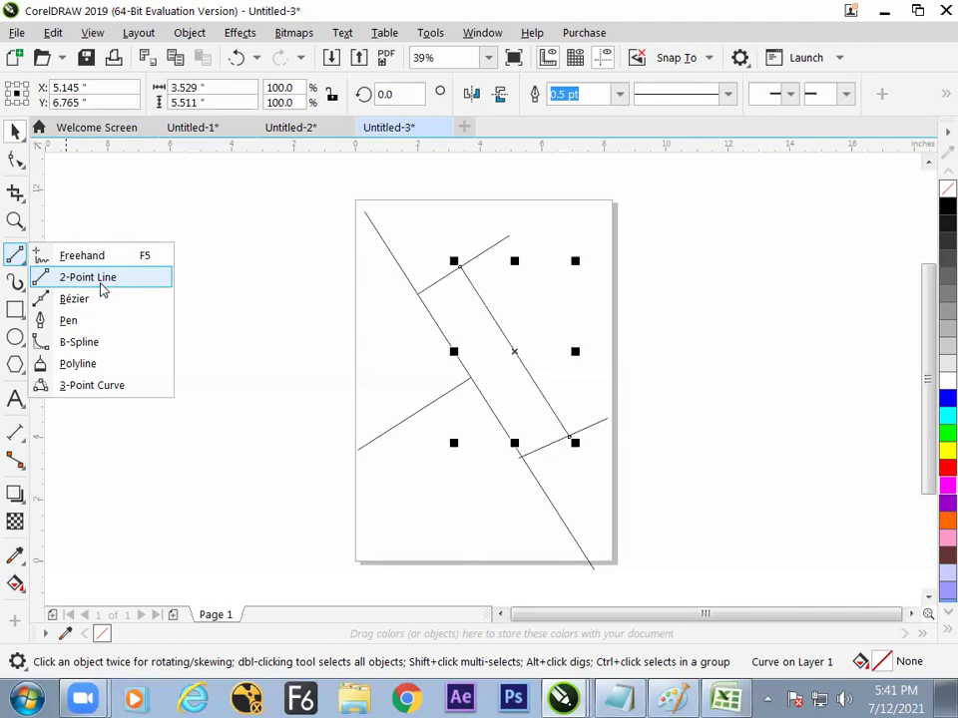
left_click(99, 278)
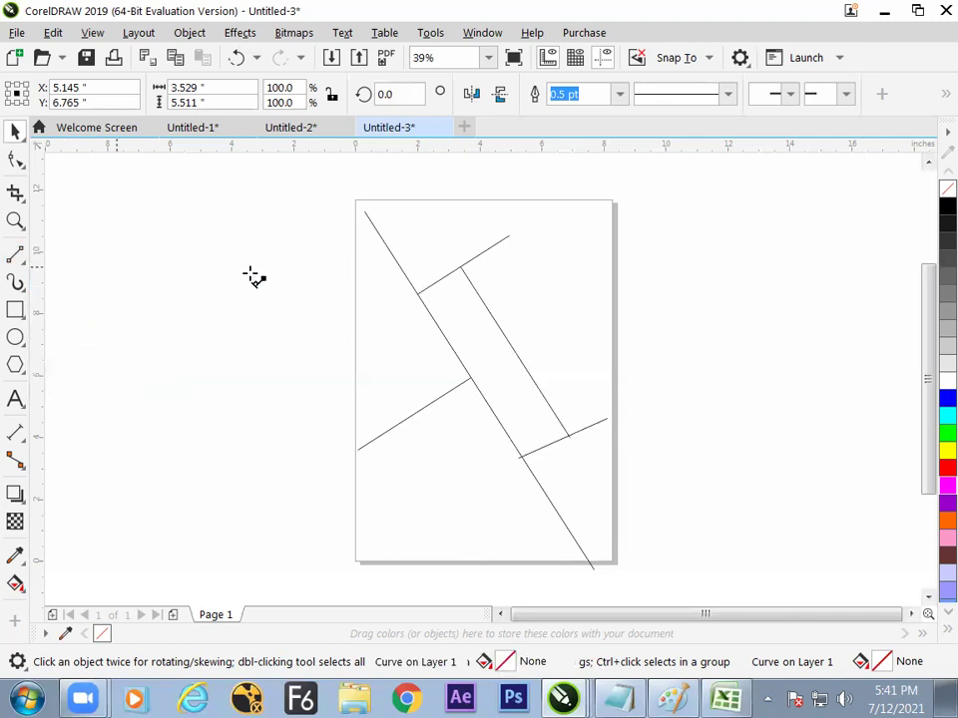
left_click(22, 260)
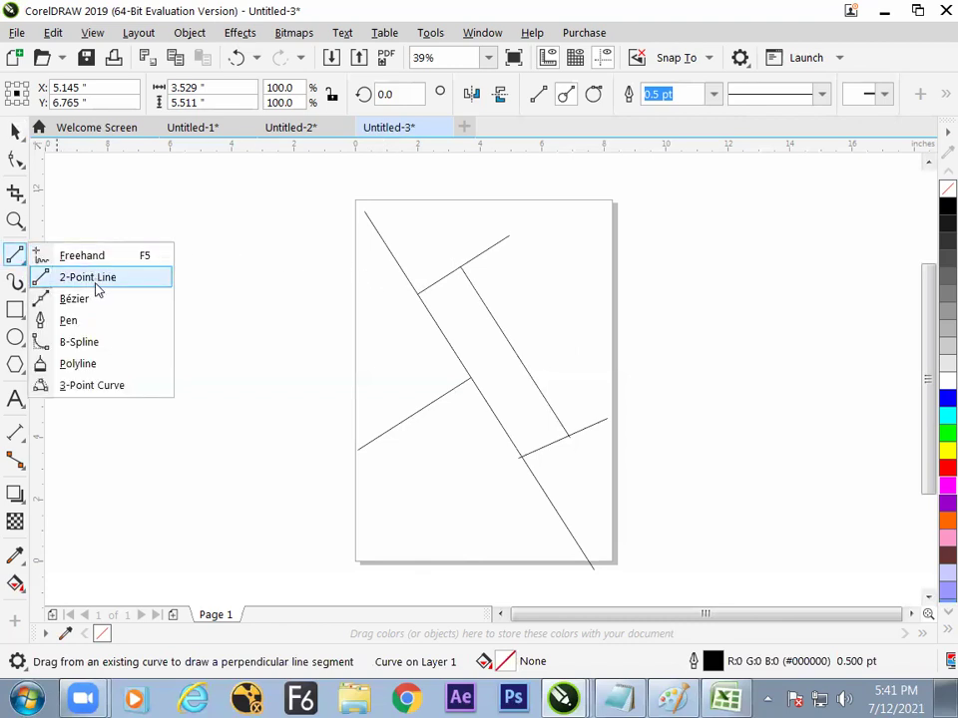
left_click(118, 299)
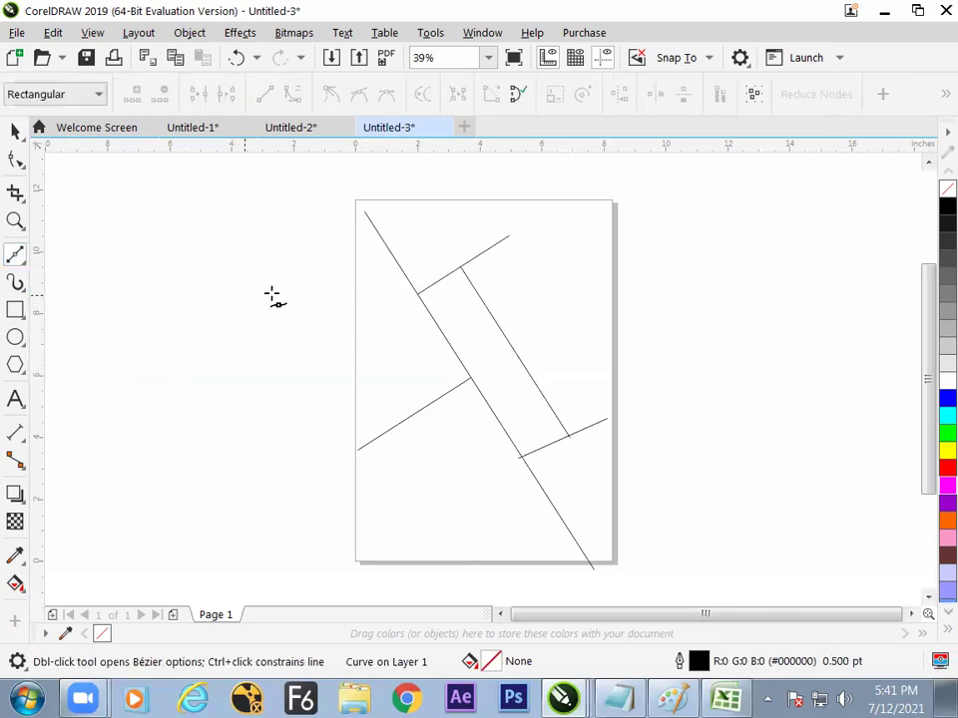
left_click(96, 350)
left_click_drag(182, 284, 321, 389)
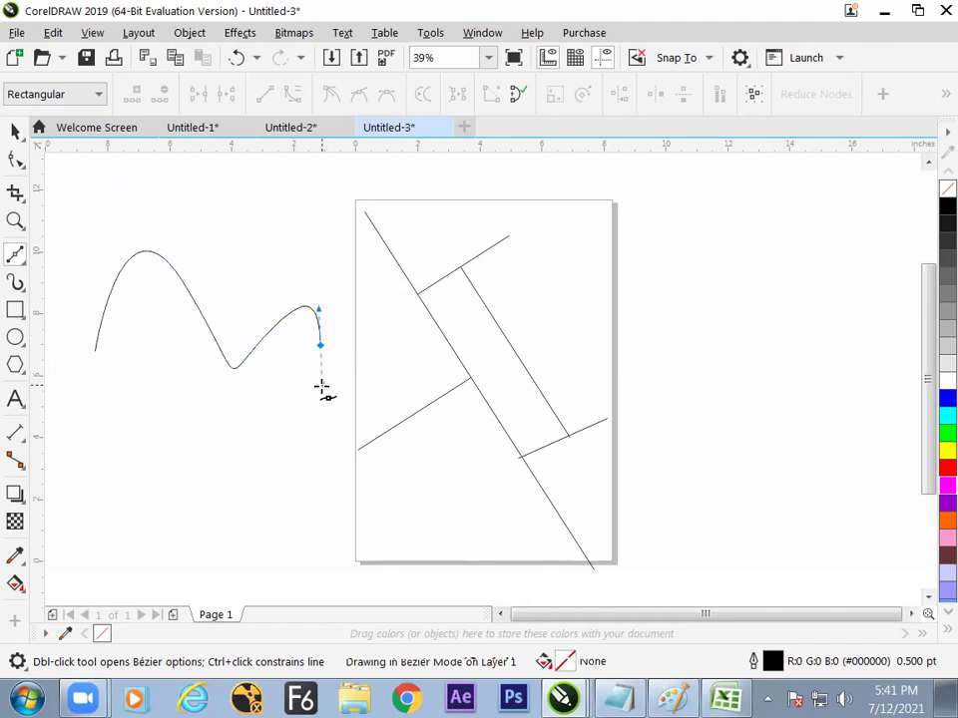
left_click_drag(393, 385, 425, 368)
left_click_drag(592, 334, 662, 374)
left_click_drag(727, 342, 752, 323)
mouse_move(783, 374)
left_mouse_down()
mouse_move(738, 353)
mouse_move(755, 351)
left_mouse_up()
key("space")
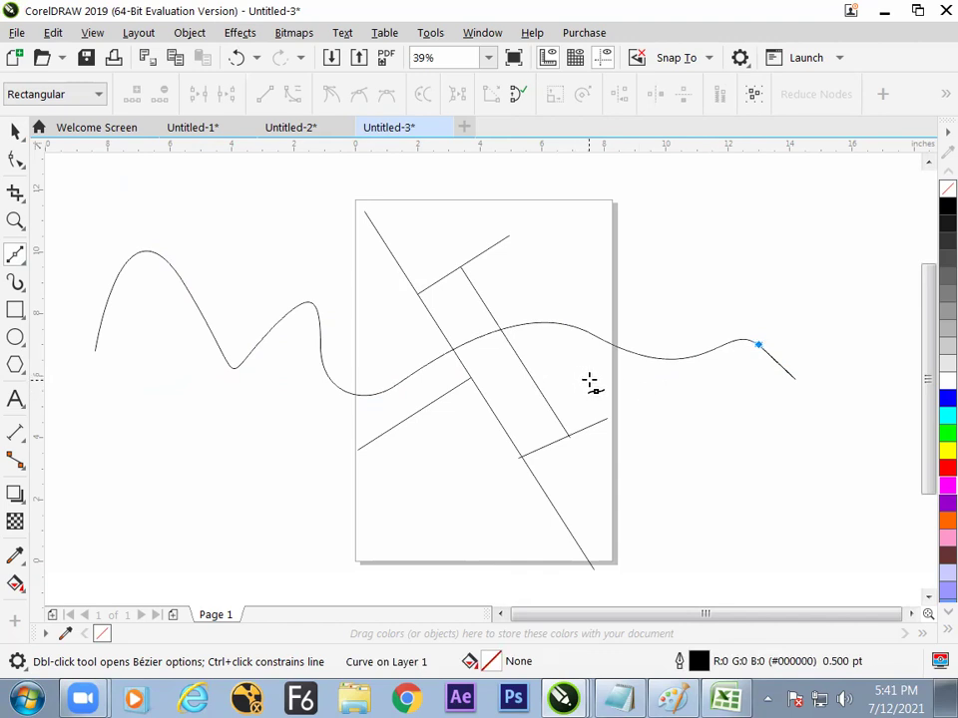
Add a second page and draw a wavy Freehand curve about 5.6 by 1.6 inches on it, then select the curve.
key("ctrl+a")
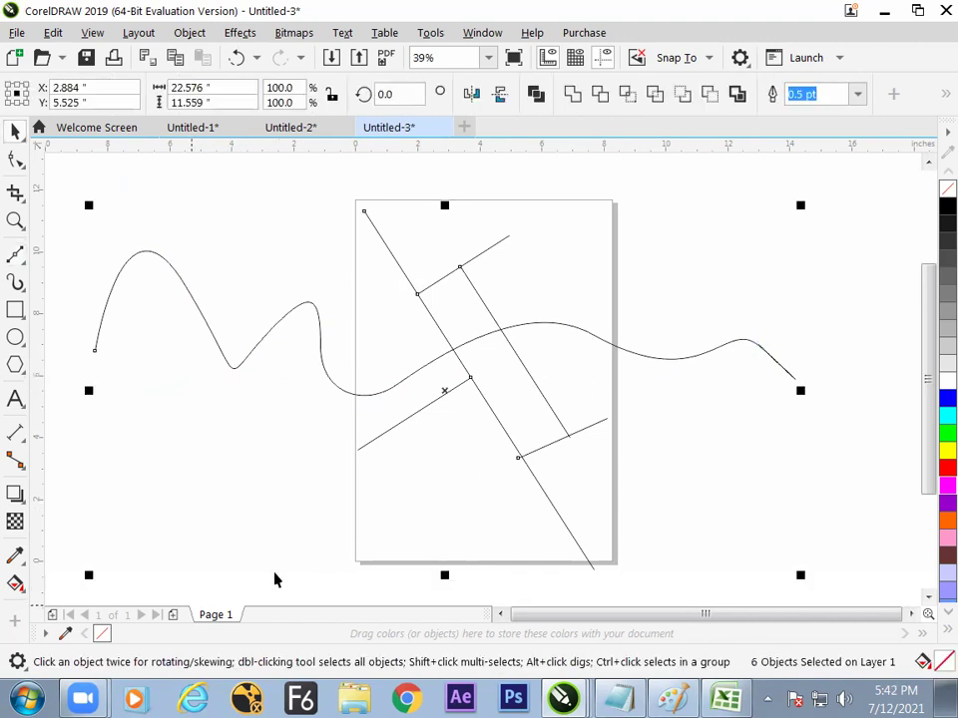
key("Page_Down")
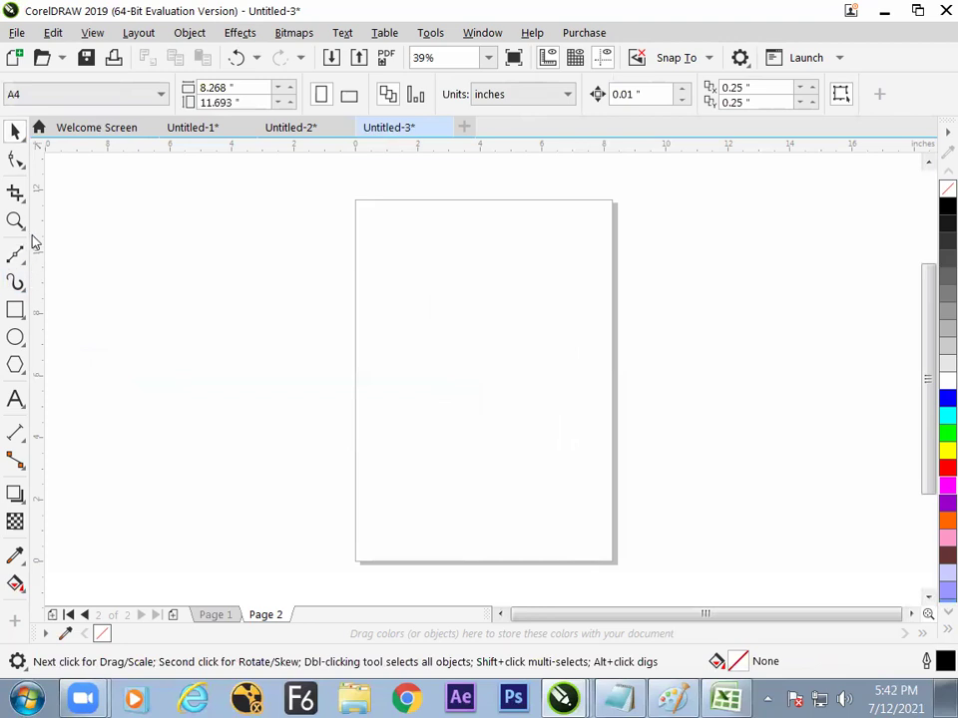
left_click(17, 256)
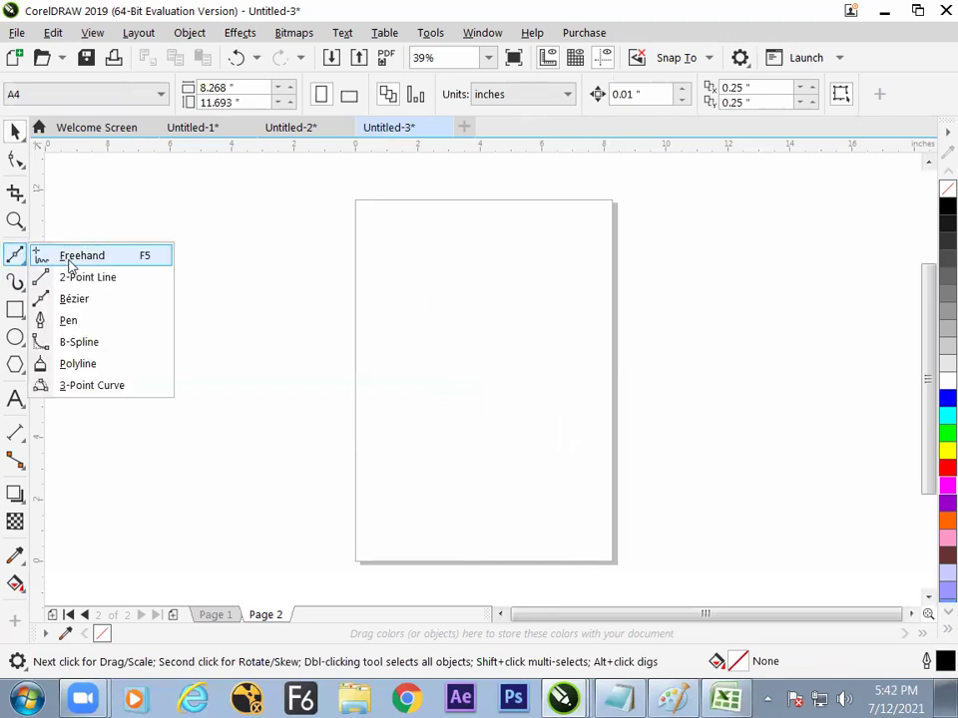
left_click(69, 258)
mouse_move(402, 353)
left_mouse_down()
mouse_move(466, 319)
mouse_move(577, 325)
left_mouse_up()
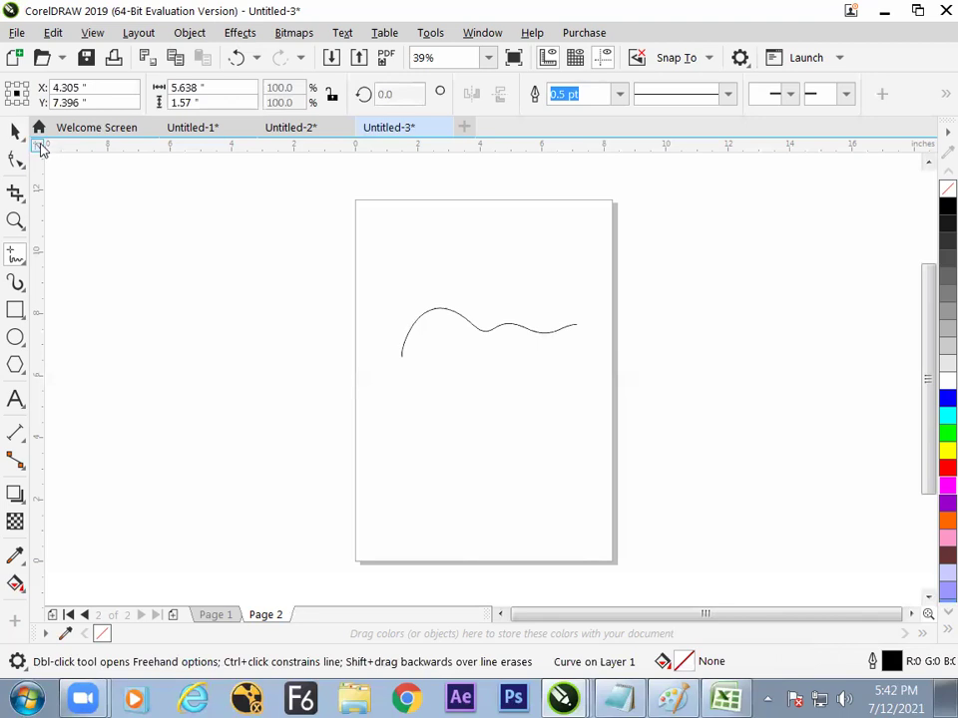
left_click(15, 130)
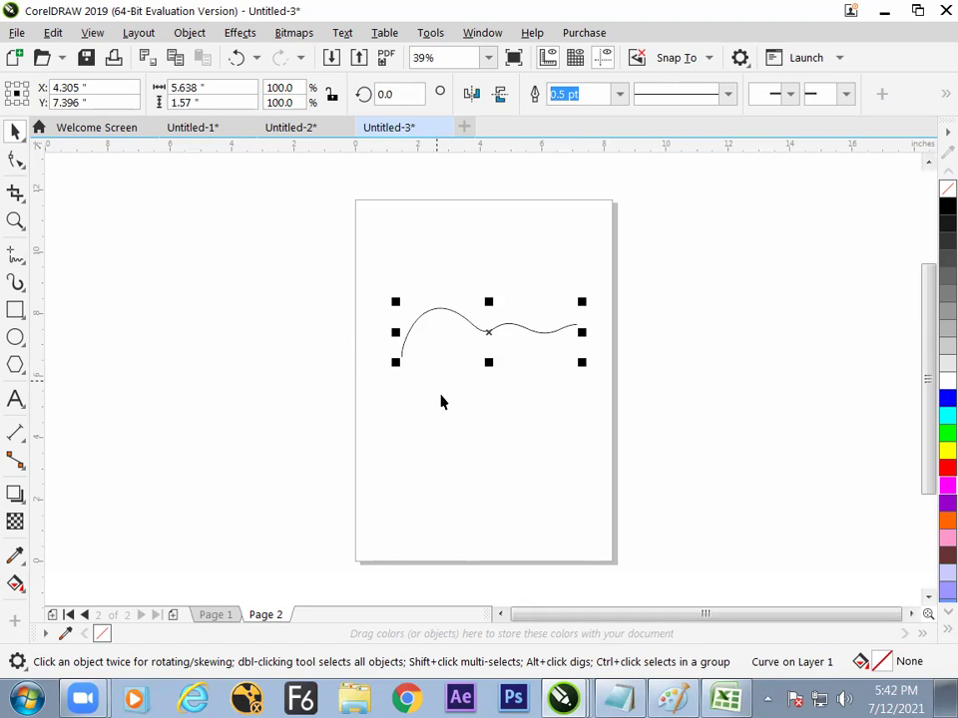
Switch to Excel, review the node operations in B32:B46 and the line tool entries, and return to the CorelDRAW drawing.
left_click(725, 698)
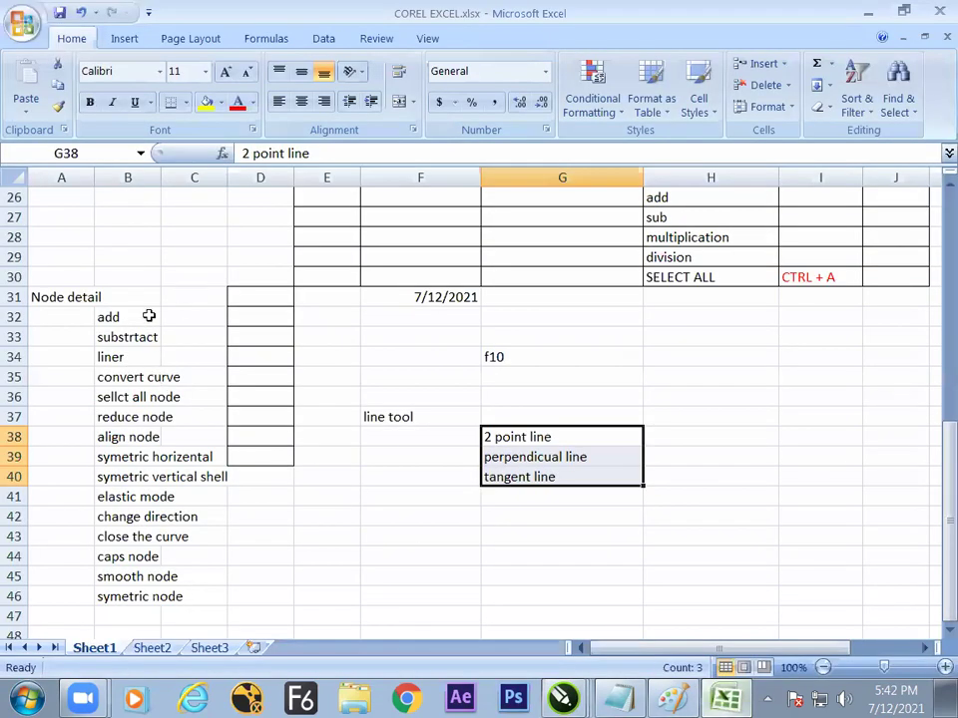
left_click_drag(149, 315, 147, 576)
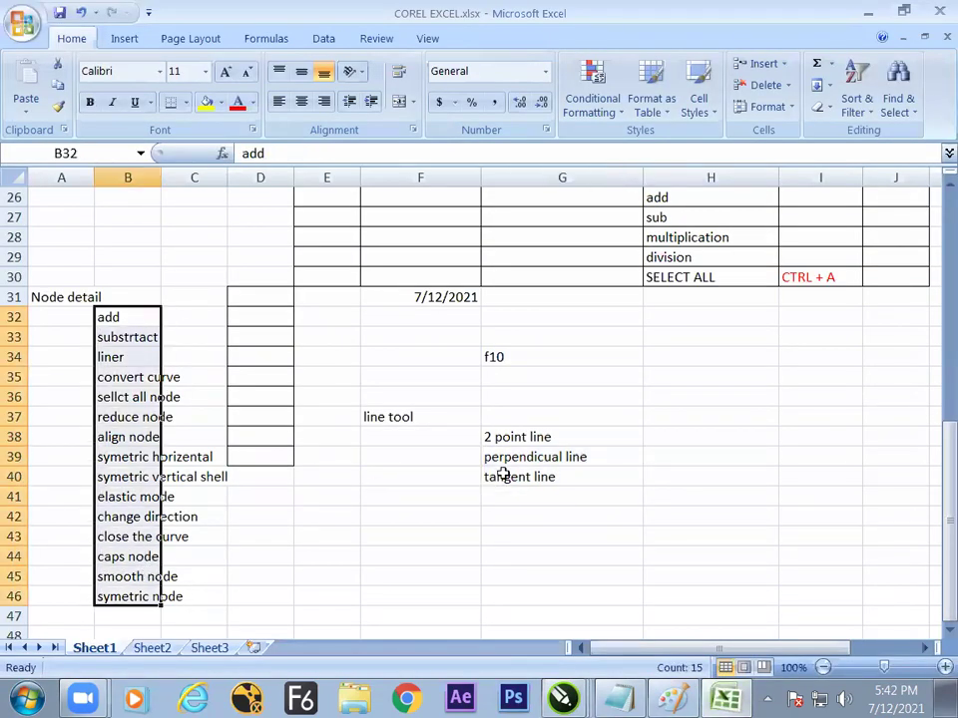
left_click_drag(525, 429, 483, 513)
left_click(371, 423)
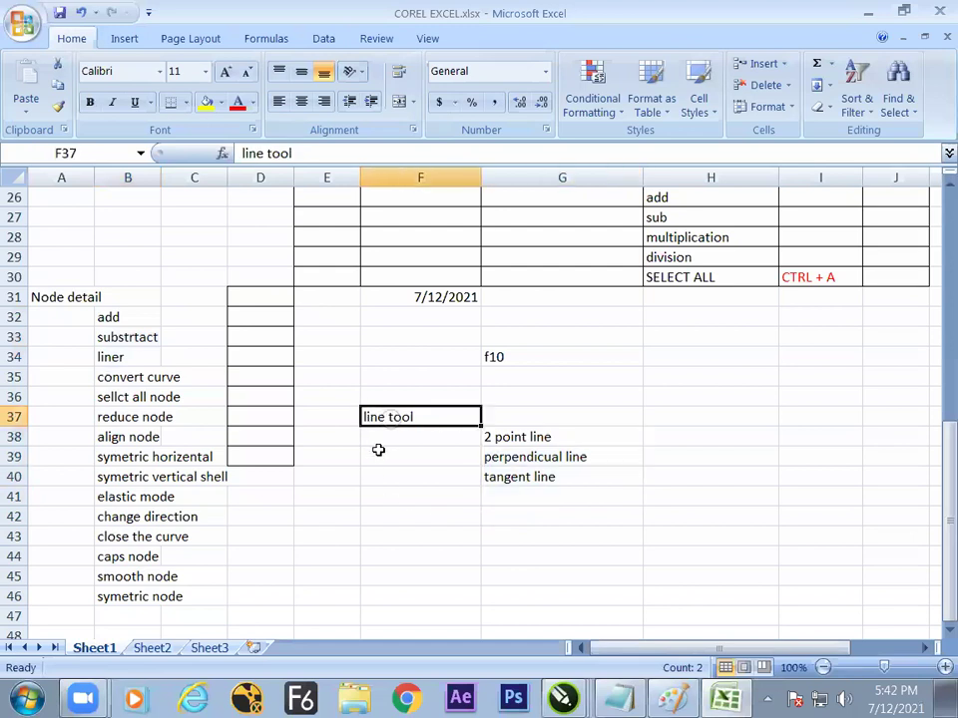
key("alt+Tab")
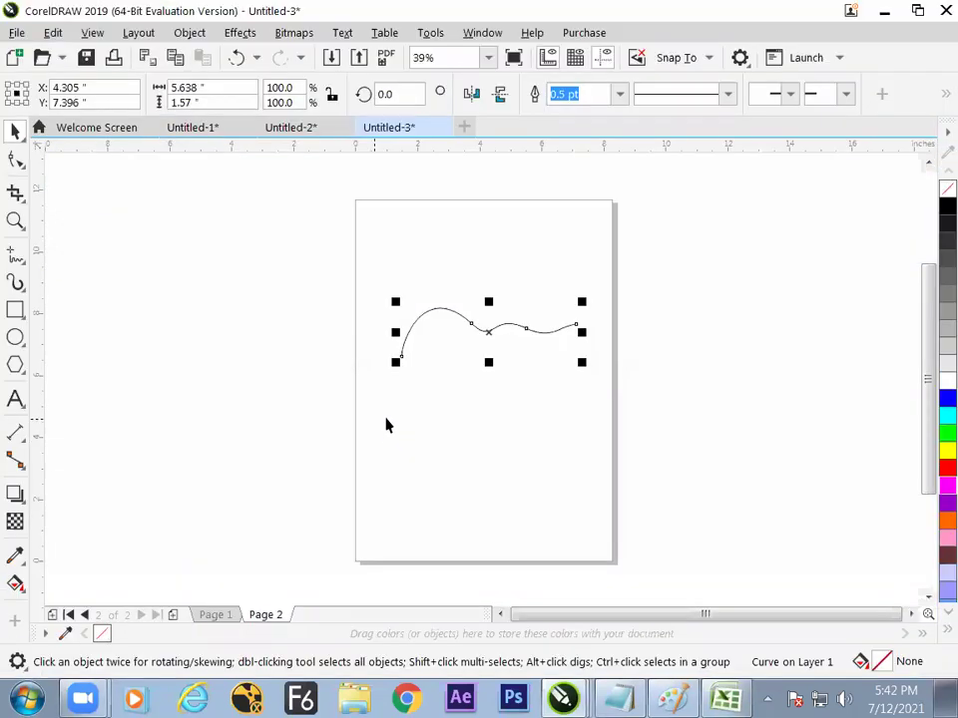
Restore the deleted freehand curve, rotate it by -90 degrees and deselect it.
key("Delete")
key("ctrl+z")
left_click(399, 93)
key("BackSpace")
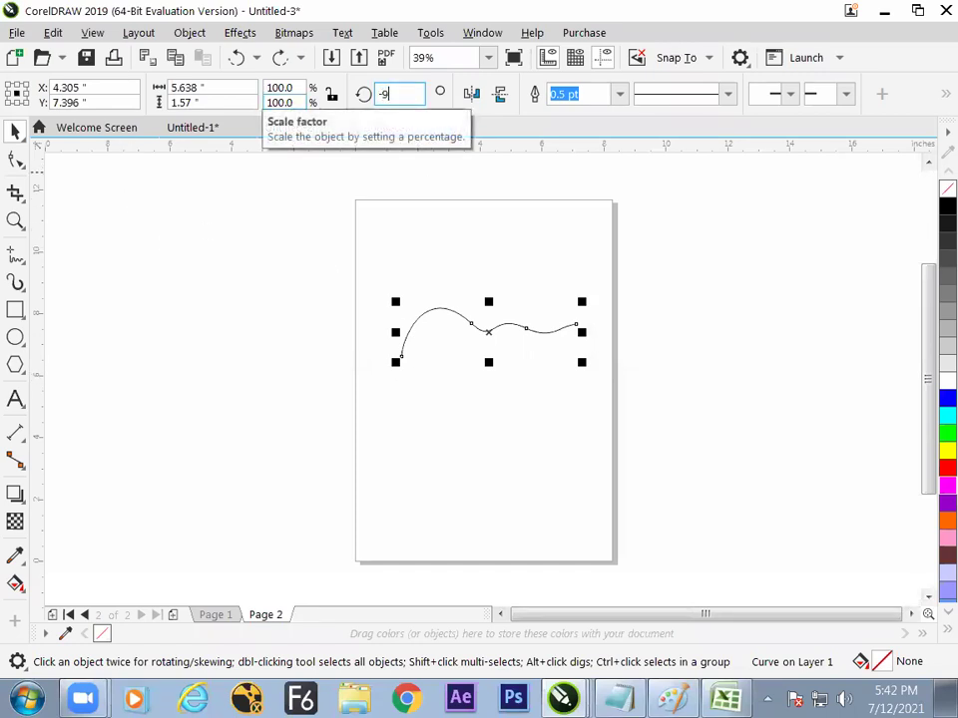
type("-90")
key("Return")
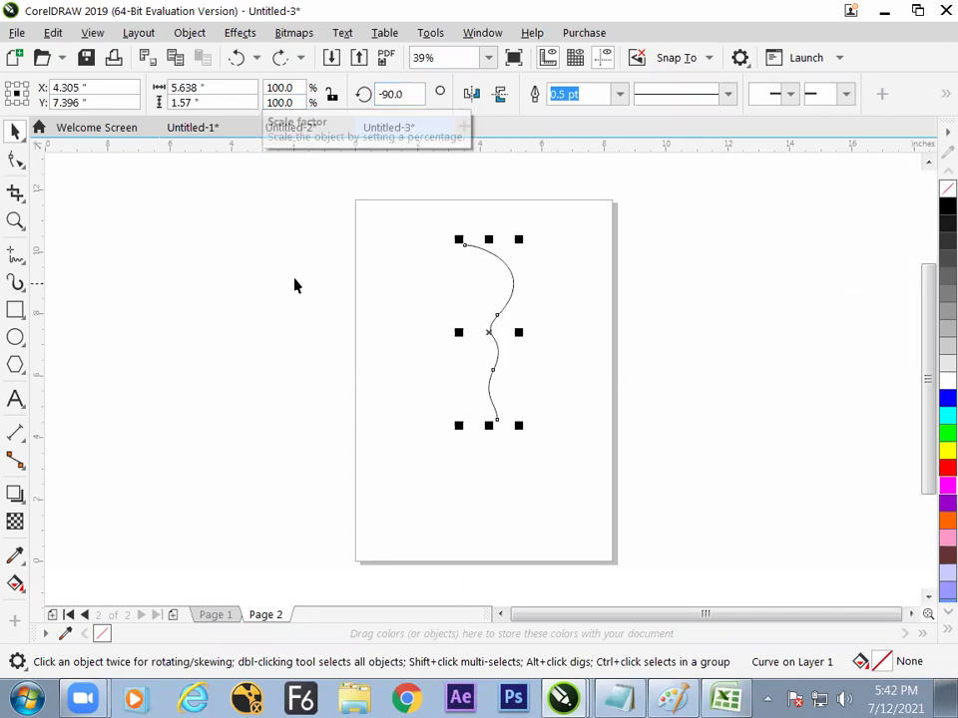
left_click(191, 248)
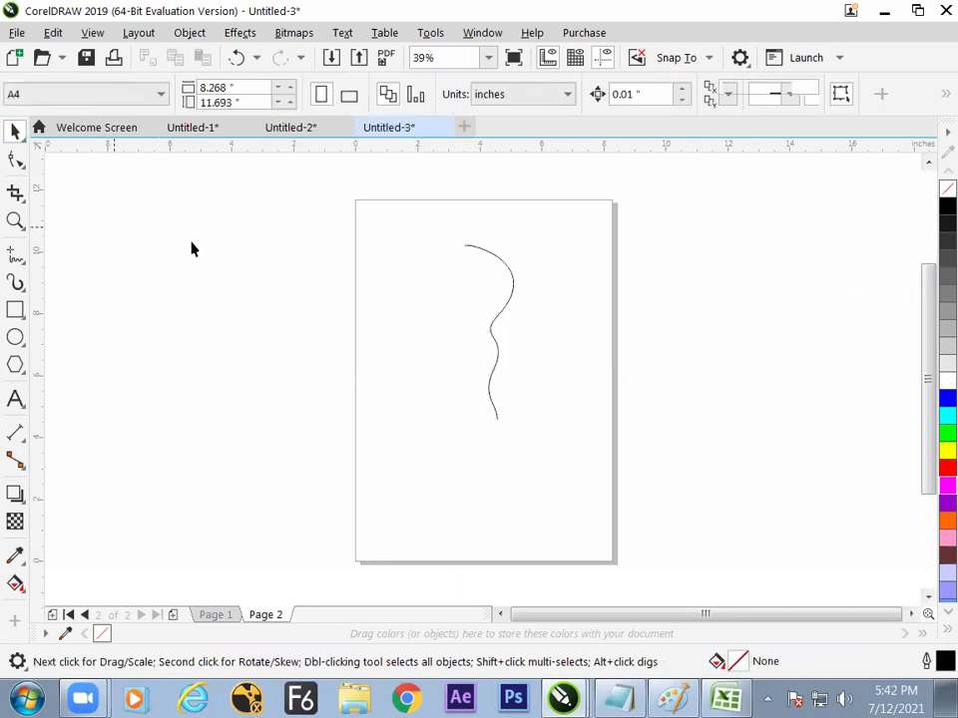
Mirror a copy of the rotated curve horizontally about its left edge and combine both curves into one object.
left_click(491, 335)
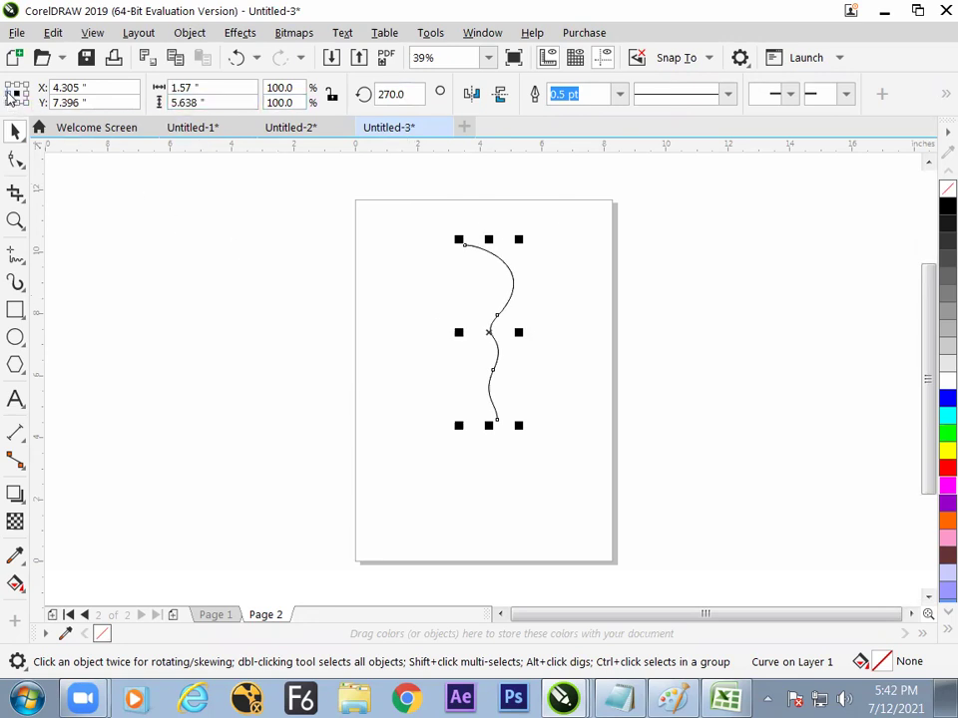
left_click(470, 94)
left_click_drag(314, 198, 593, 573)
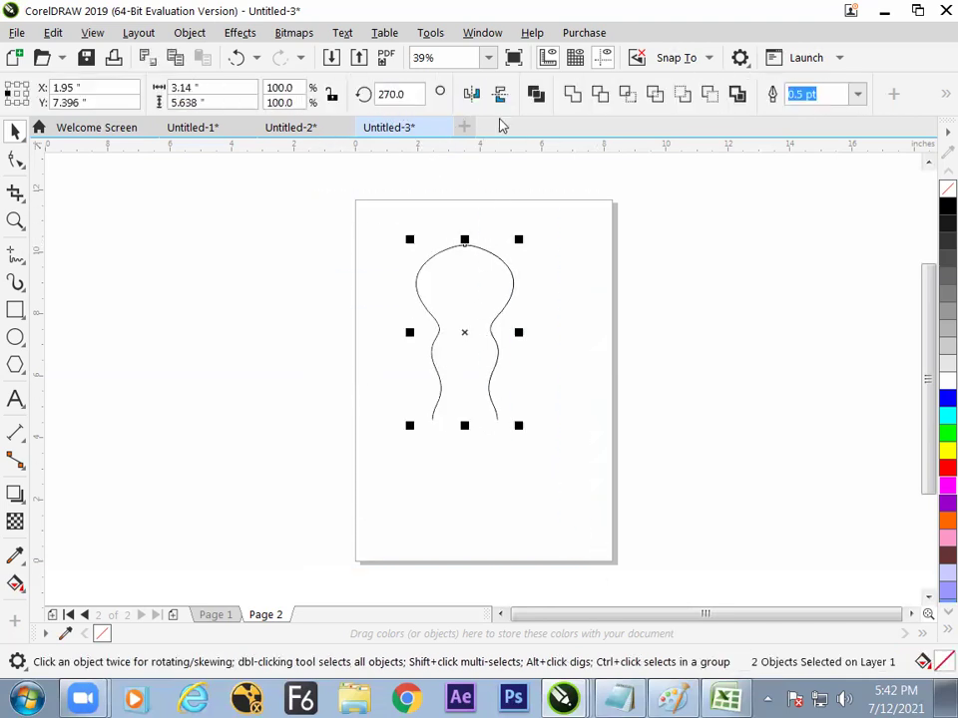
left_click(535, 96)
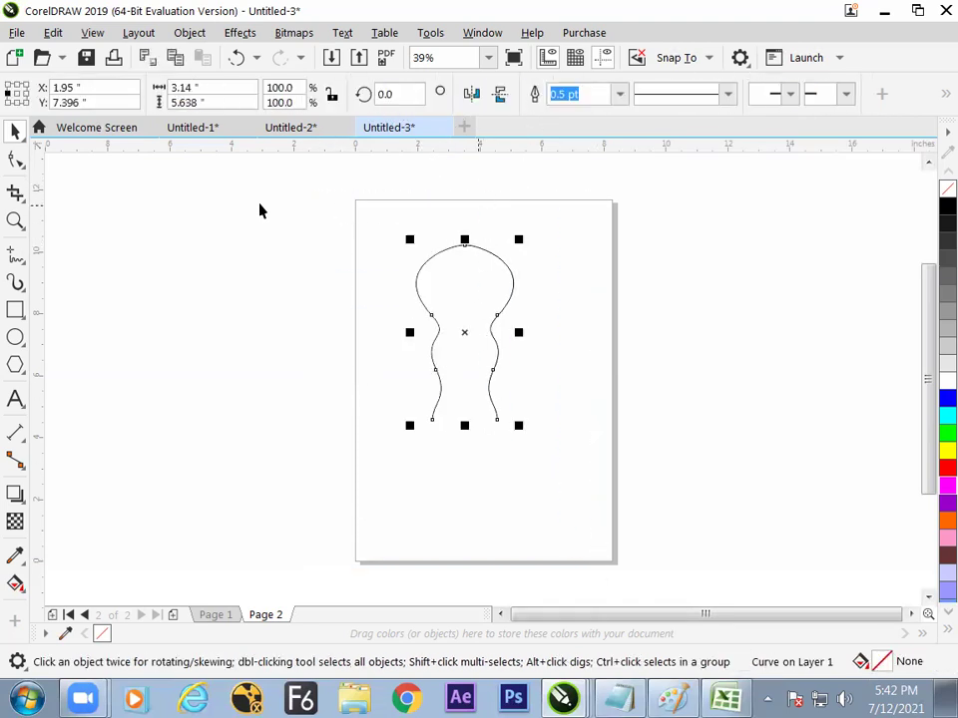
Join the combined curve's two top nodes and close its open bottom ends with a straight segment.
left_click(520, 475)
left_click(497, 306)
left_click(15, 160)
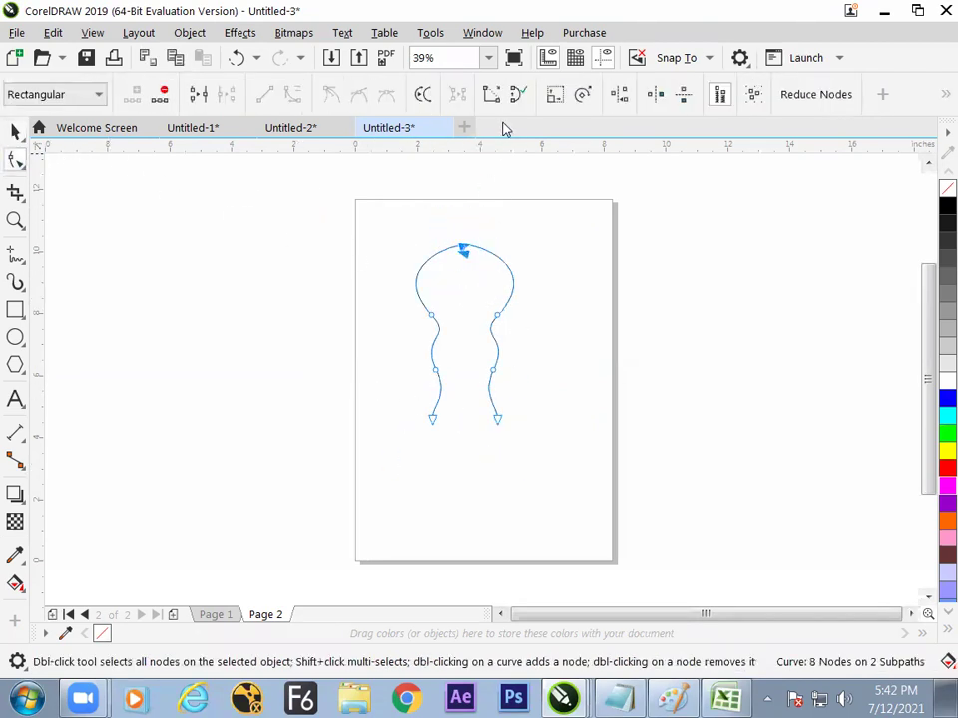
left_click(205, 96)
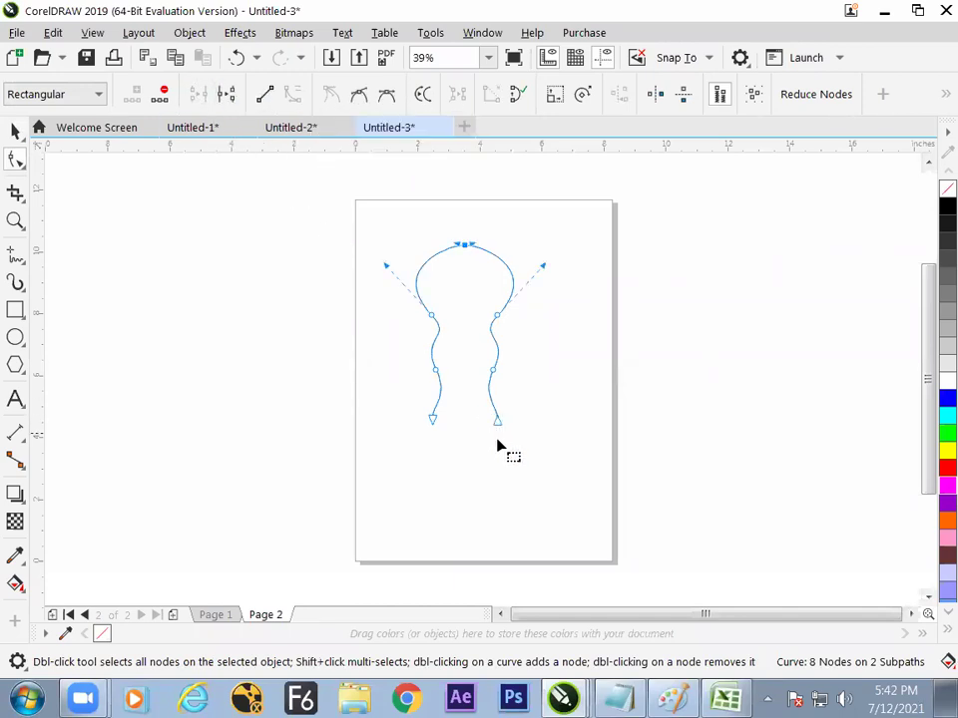
left_click(518, 100)
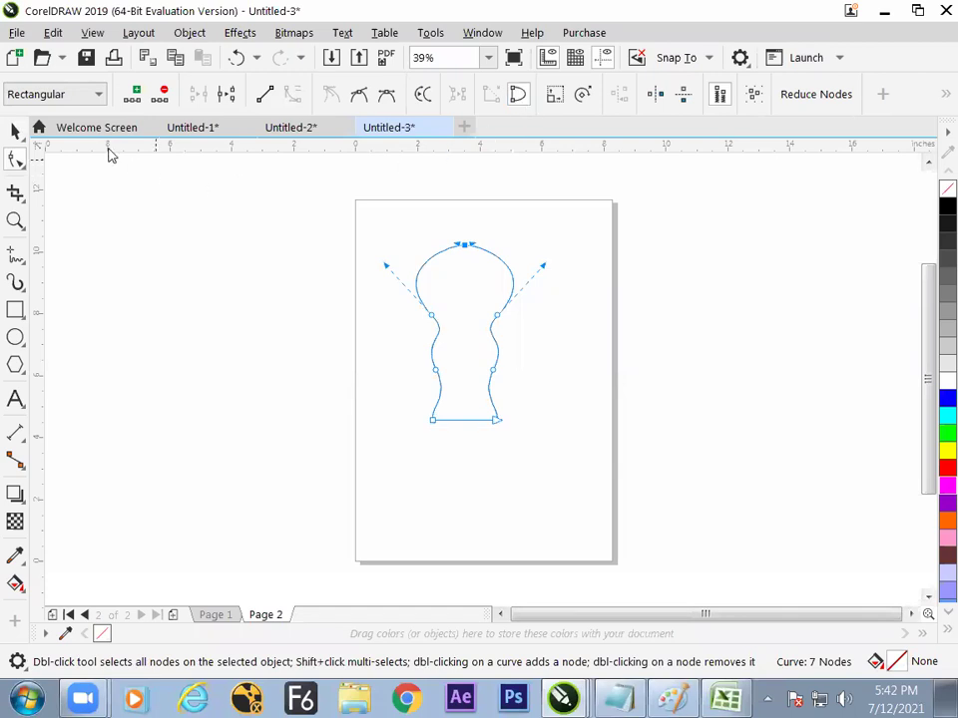
key("space")
left_click(144, 257)
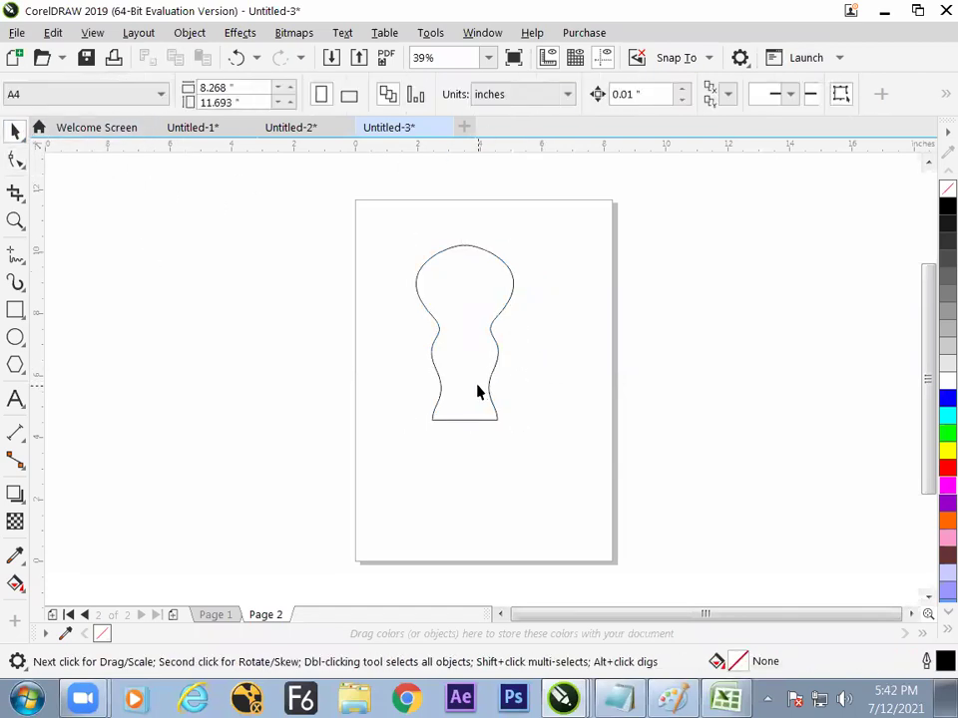
Scale the closed shape down to about 1.8 by 3.2 inches in the page's upper-left area and select it.
left_click(496, 413)
left_click_drag(517, 428, 435, 322)
left_click(529, 417)
left_click(446, 344)
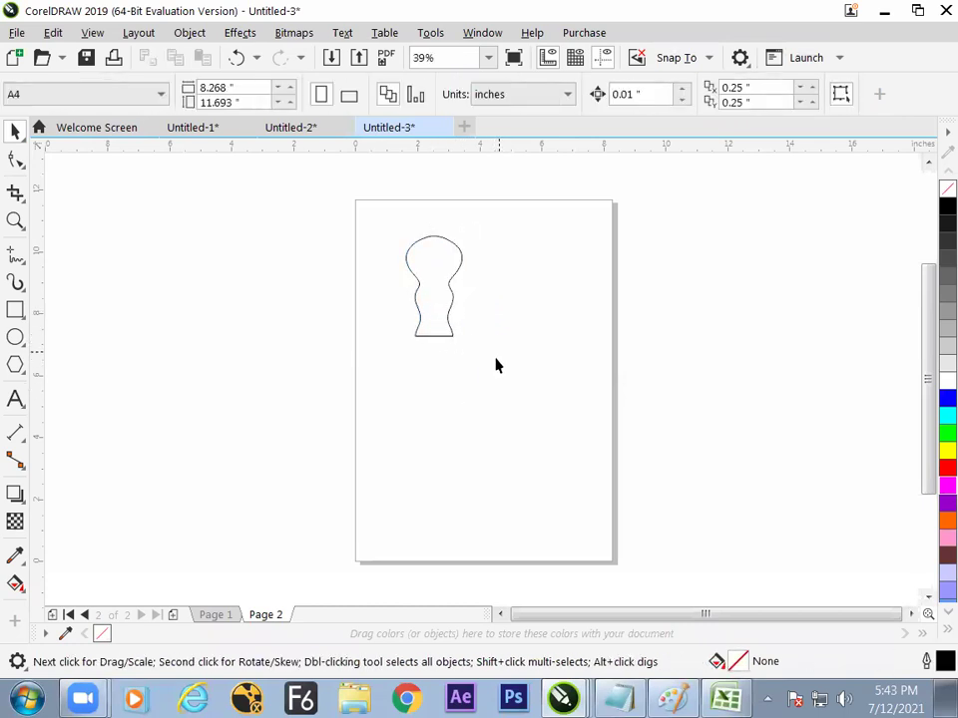
left_click(448, 325)
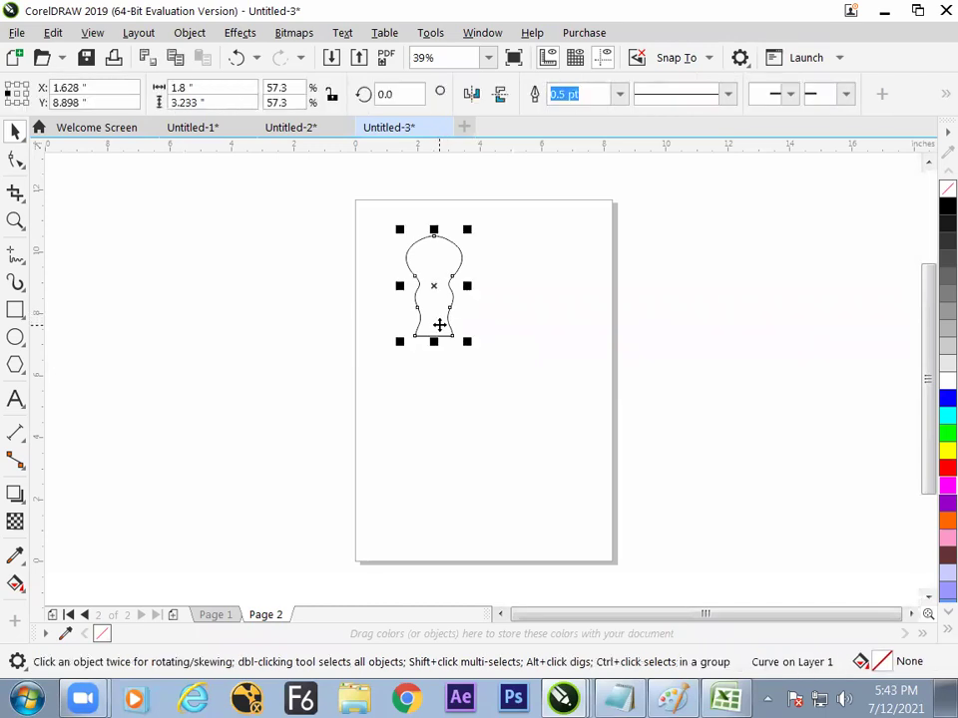
Copy and paste the closed shape in place, and mirror the copy vertically about its bottom-centre point.
left_click(17, 94)
left_click(148, 57)
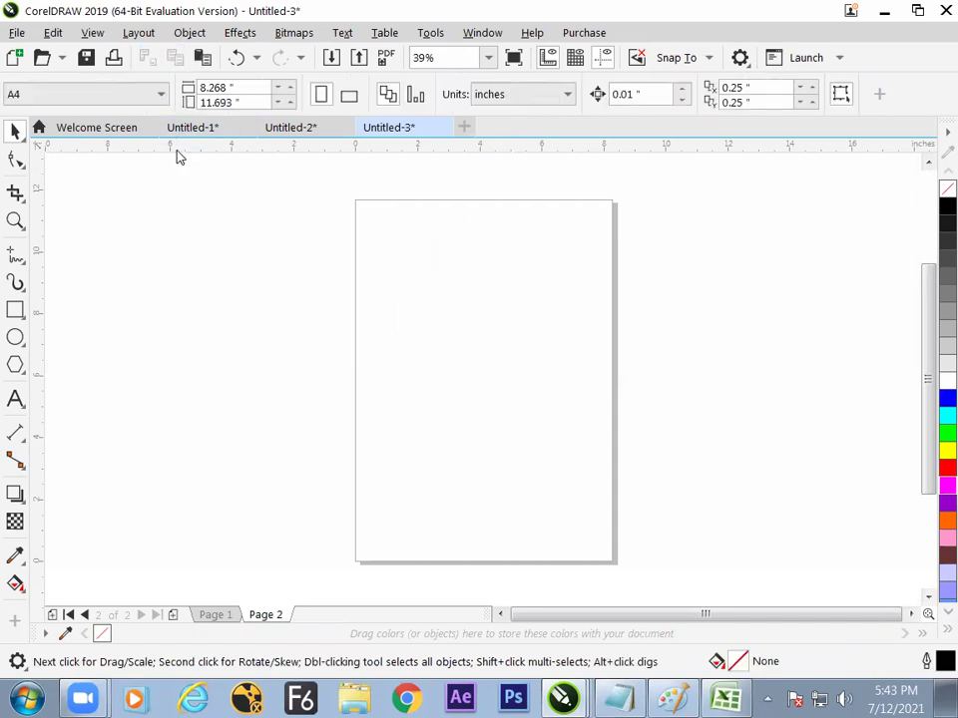
left_click(289, 127)
left_click(379, 126)
key("ctrl+v")
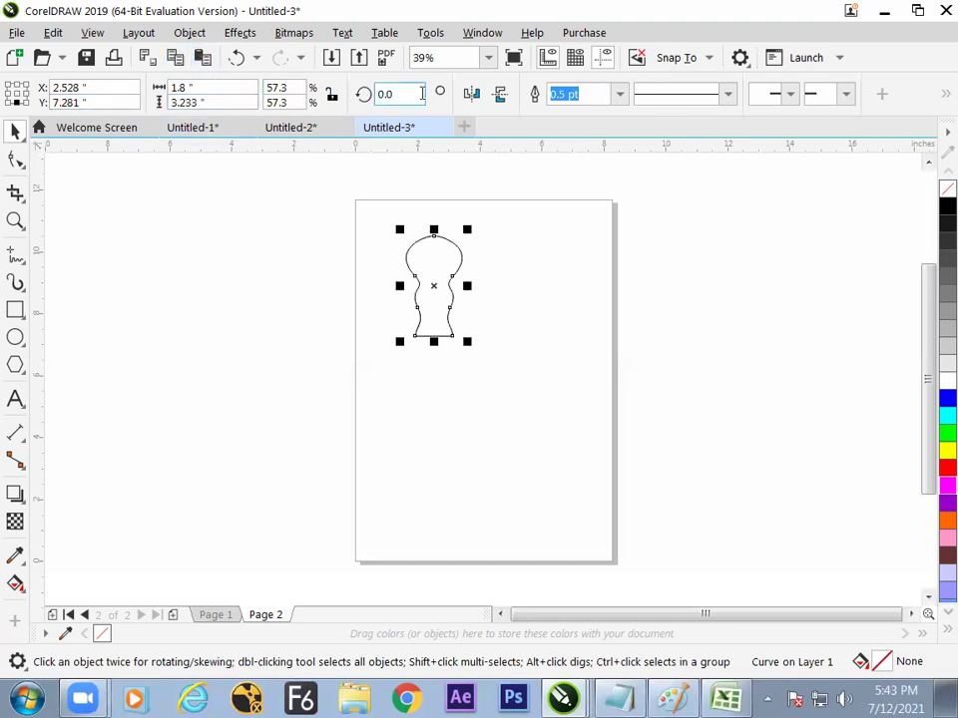
left_click(500, 93)
left_click(502, 333)
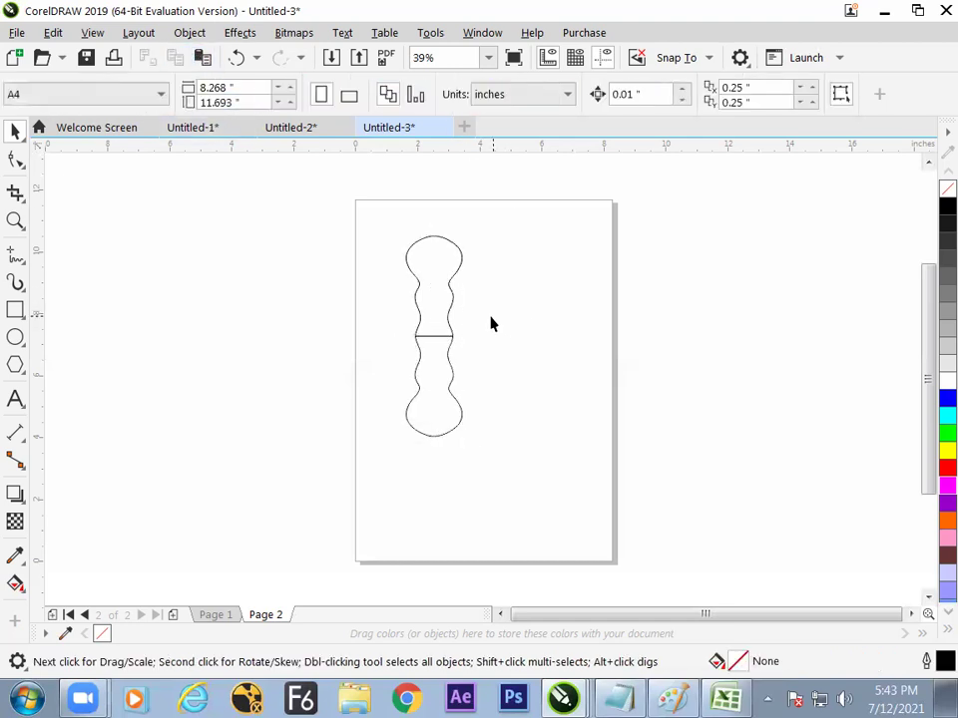
Move both mirrored shapes to the middle of the page, duplicate them in place and rotate the duplicate by 90 degrees.
key("ctrl+a")
left_click_drag(438, 336, 480, 366)
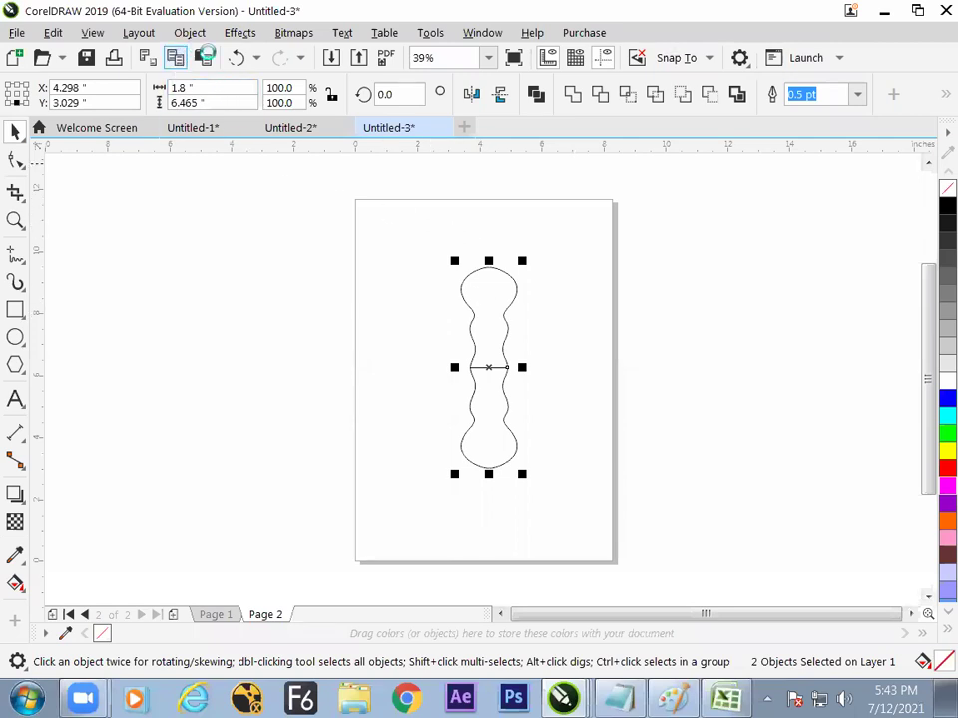
left_click(391, 94)
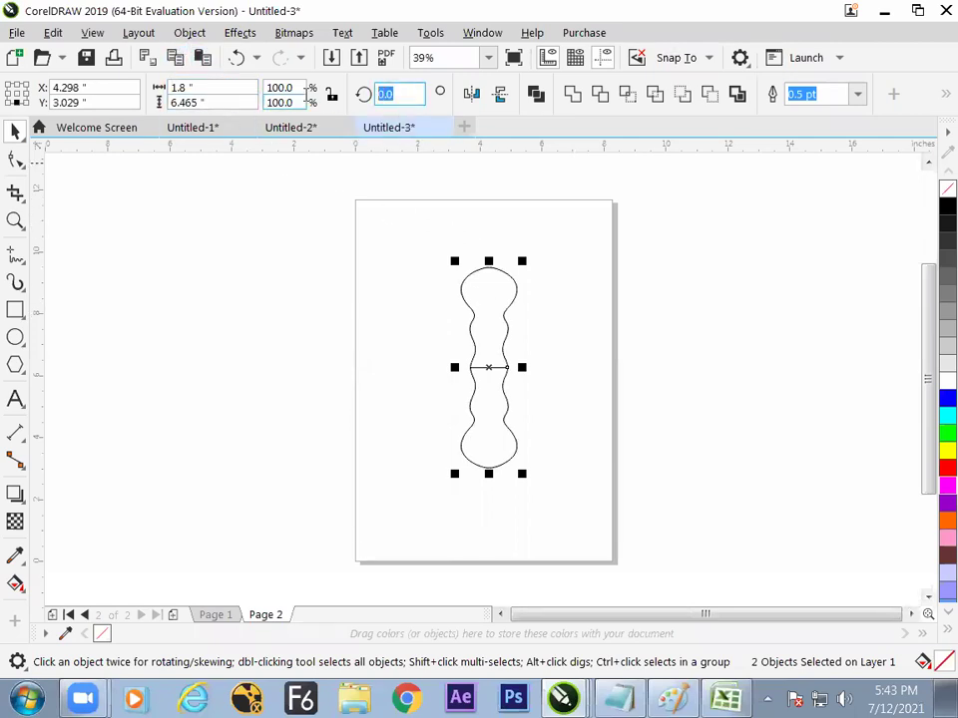
type("90")
key("Return")
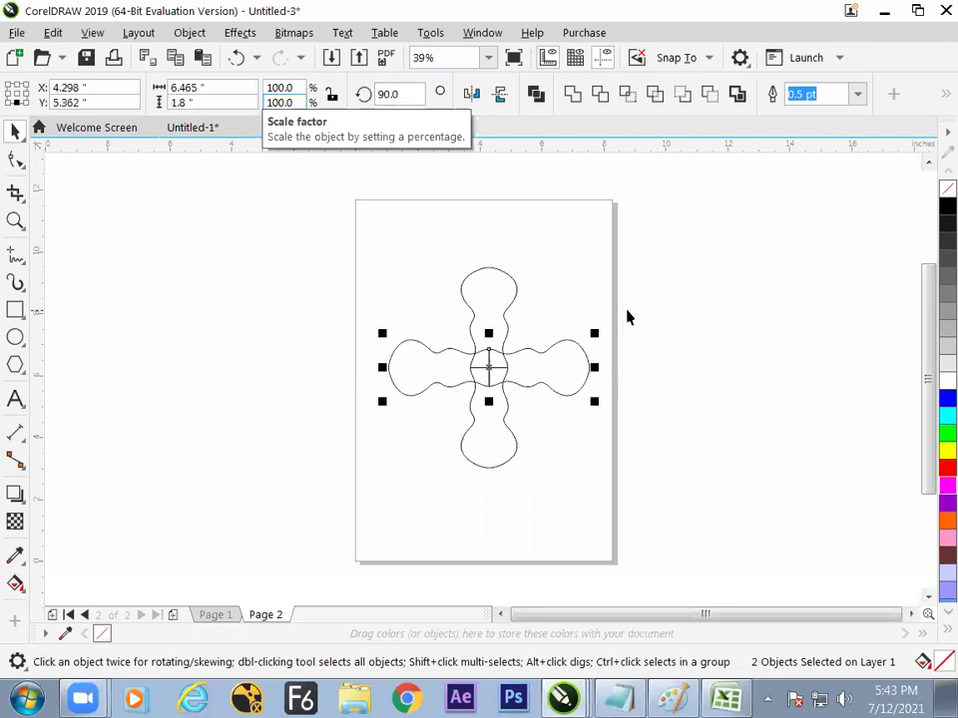
Select all four overlapping shapes and weld them into a single cross.
left_click_drag(310, 193, 623, 504)
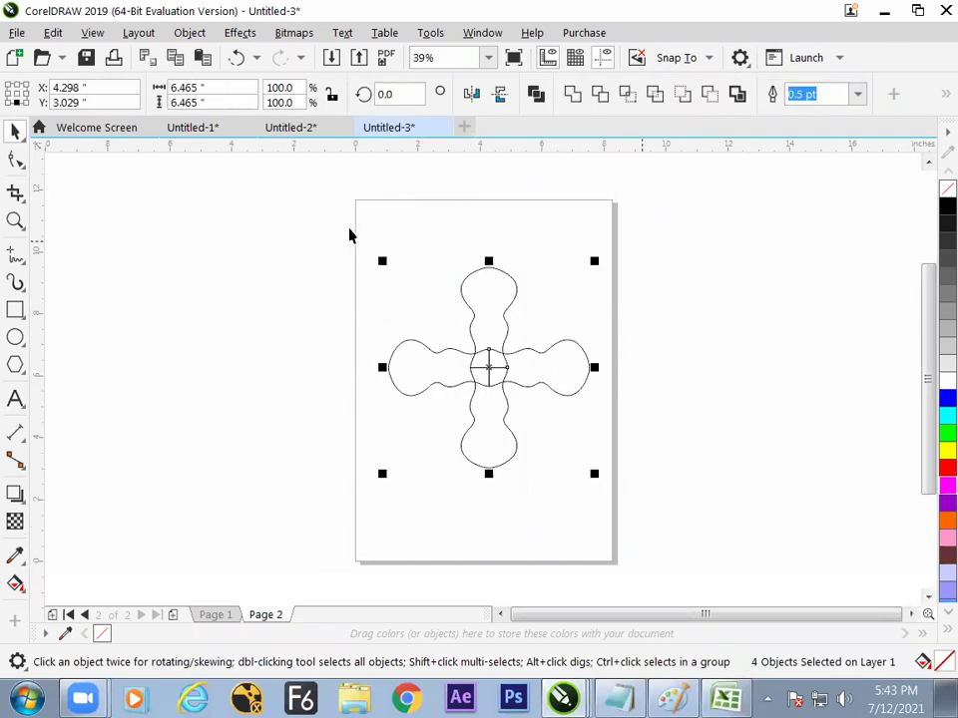
left_click_drag(349, 235, 650, 511)
left_click(572, 99)
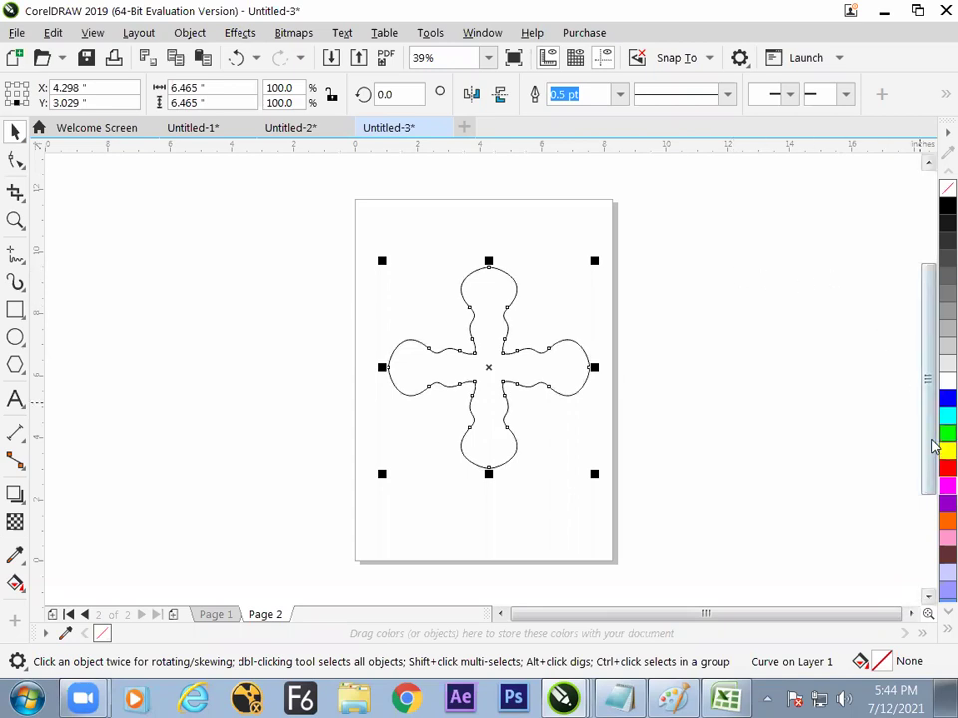
Fill the front copy of the welded cross with green and rotate it by 45 degrees over the unfilled one.
left_click(938, 443)
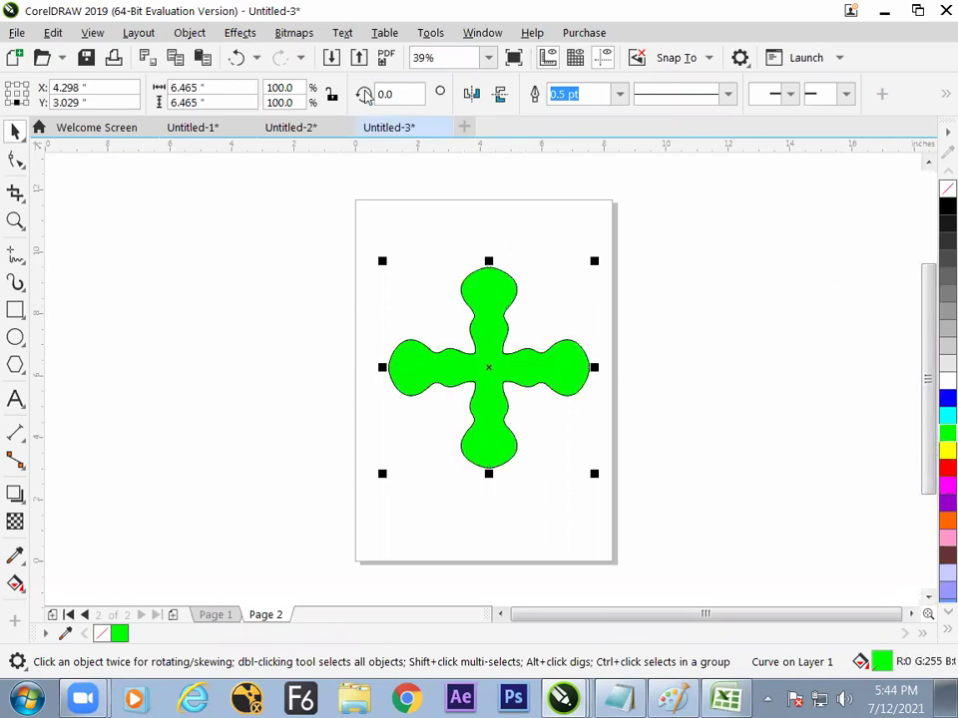
double_click(384, 94)
type("45")
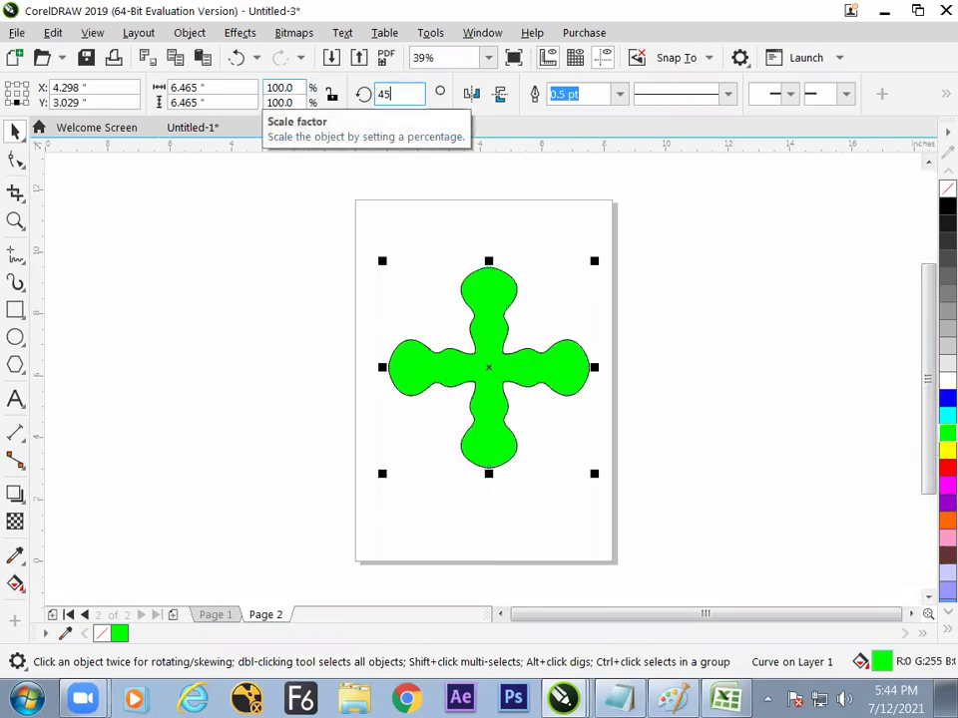
key("Return")
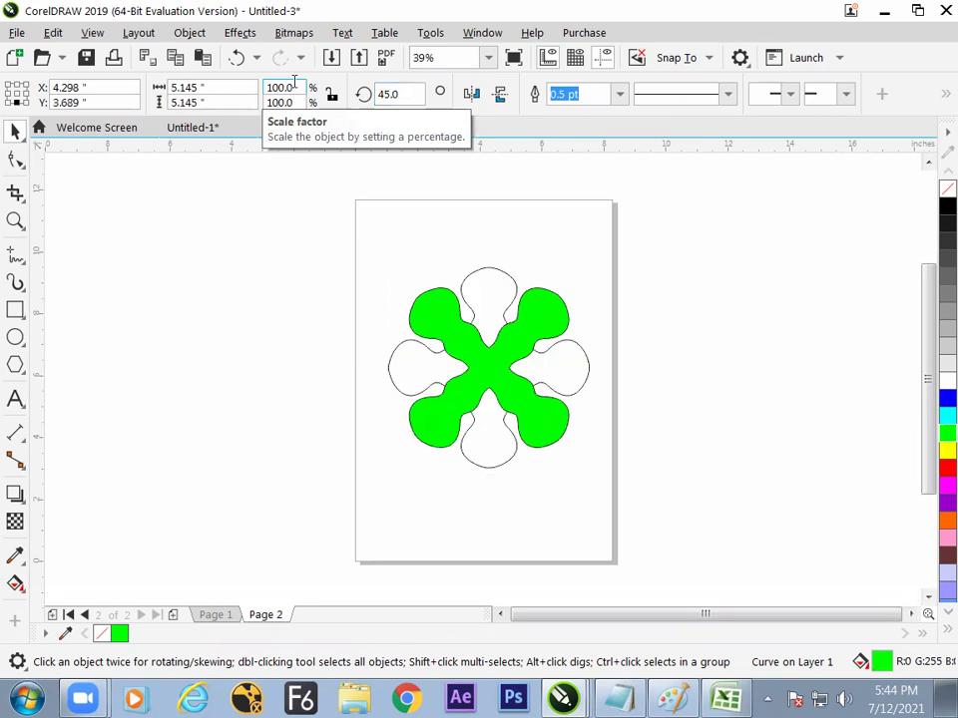
left_click(119, 236)
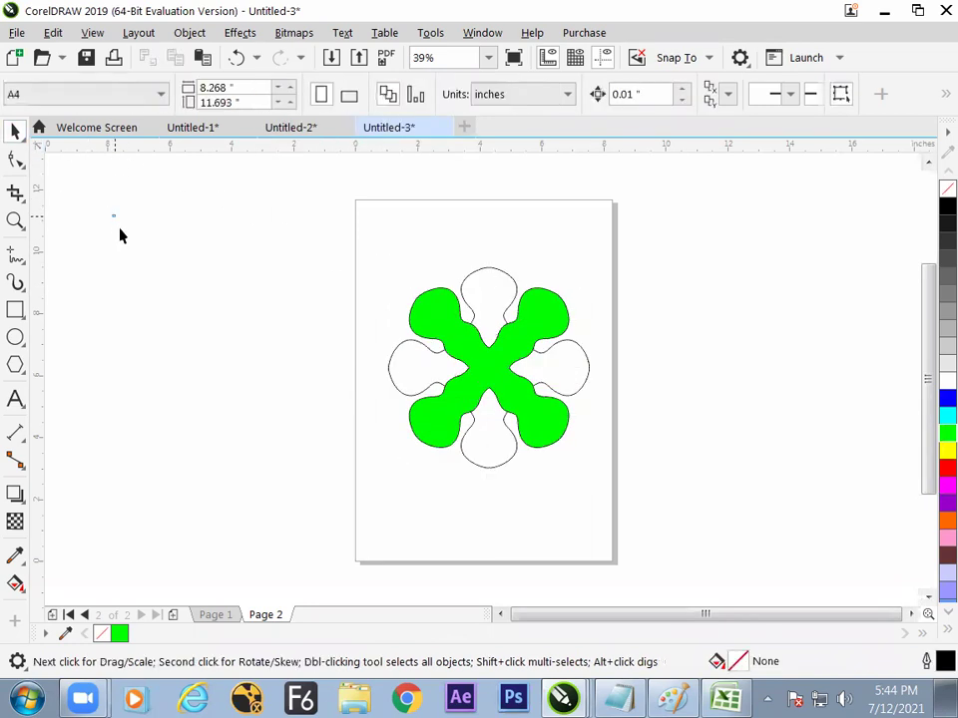
Trim the unfilled cross with the green one and move the green cross off the page, to its lower right.
left_click_drag(579, 519, 599, 523)
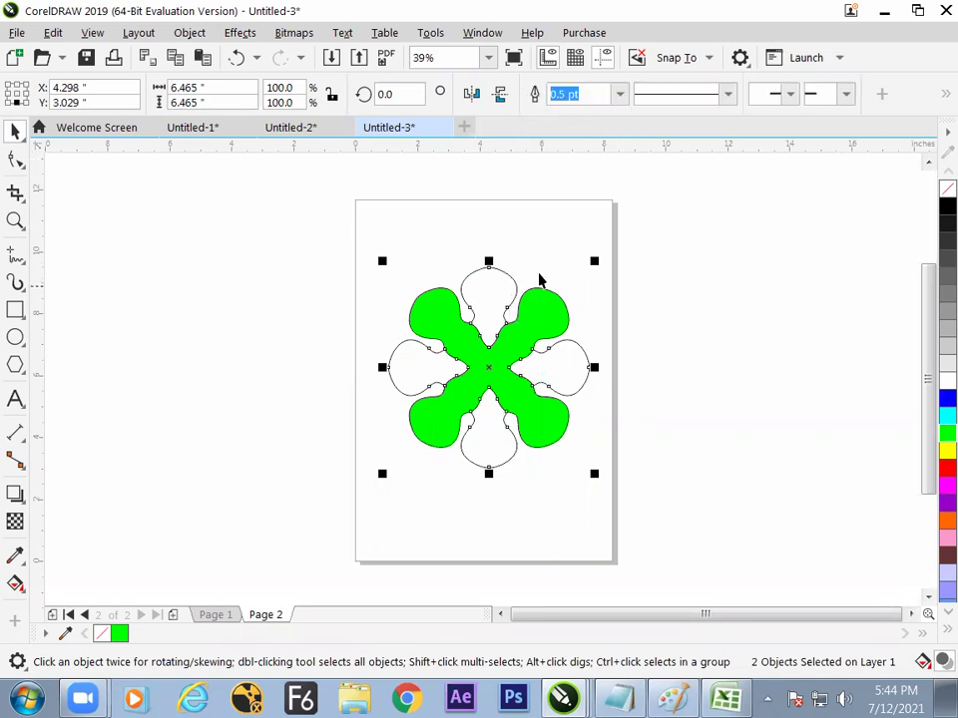
left_click_drag(557, 313, 741, 339)
left_click_drag(741, 339, 825, 285)
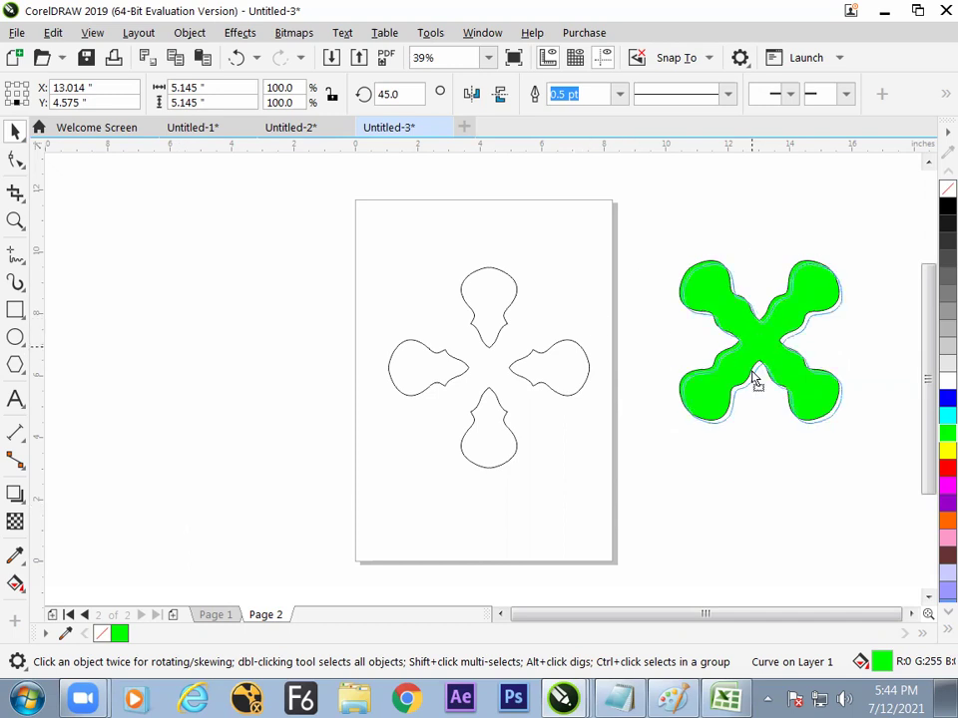
left_click_drag(752, 380, 790, 496)
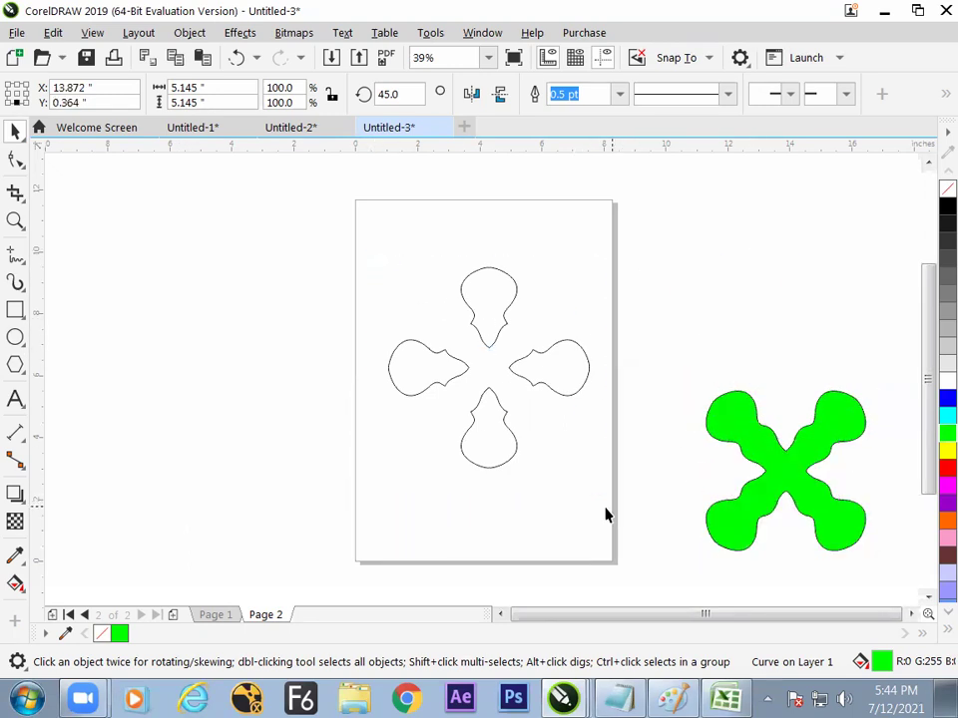
left_click(466, 389)
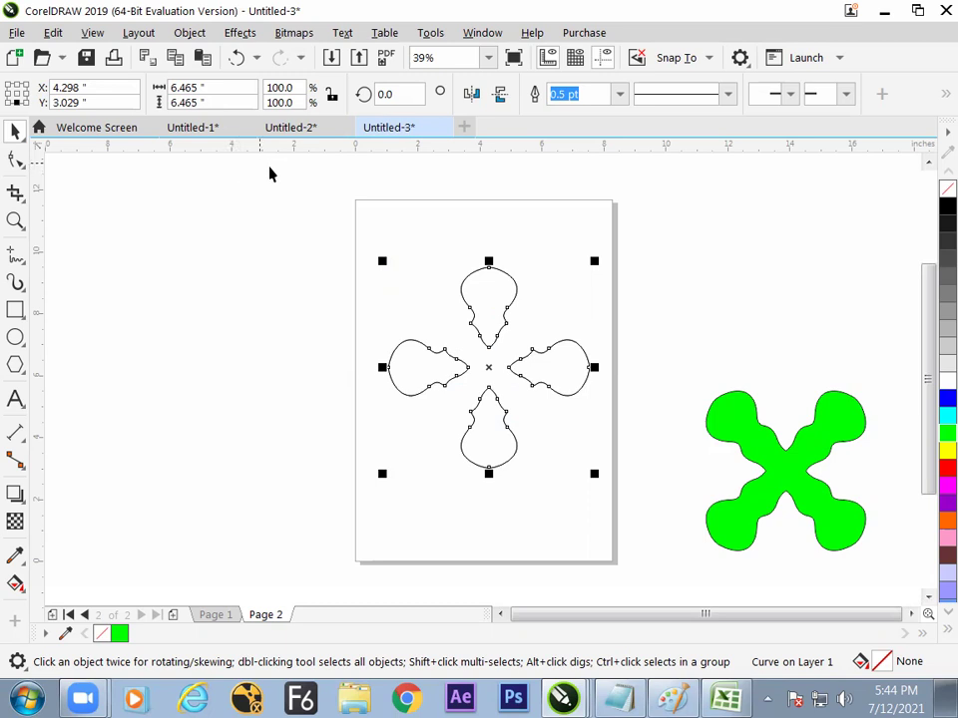
left_click_drag(349, 203, 564, 498)
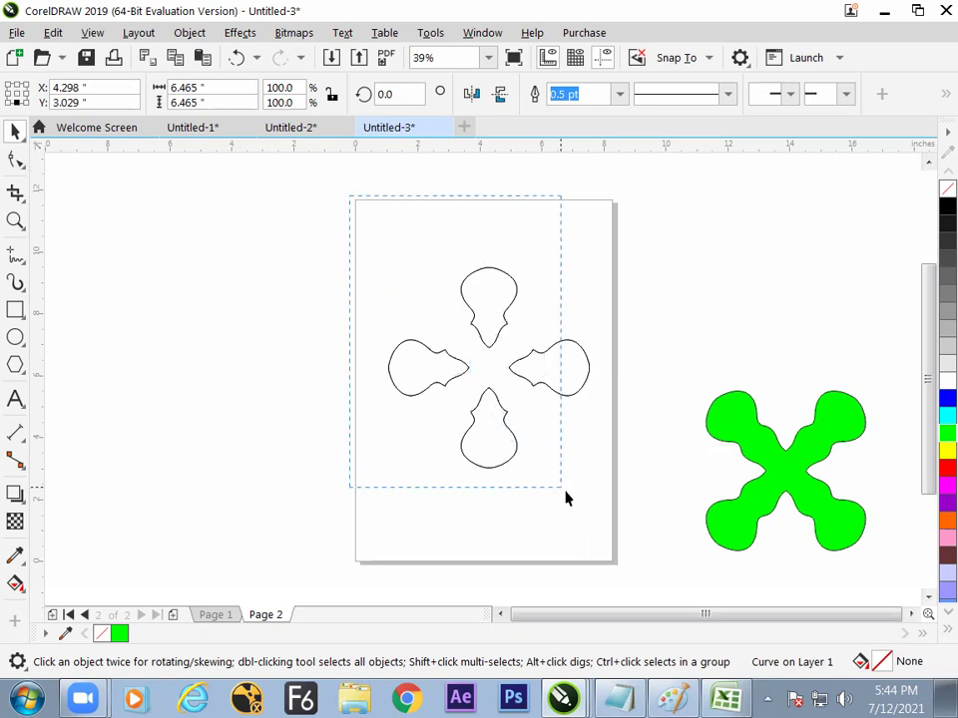
left_click(569, 395)
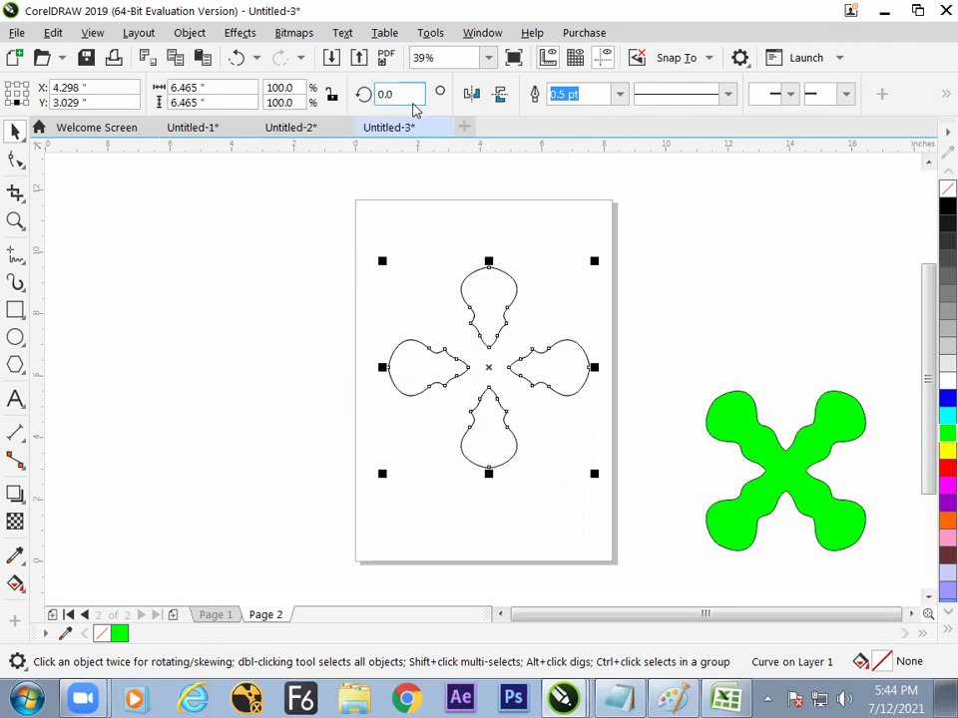
left_click(387, 93)
type("4")
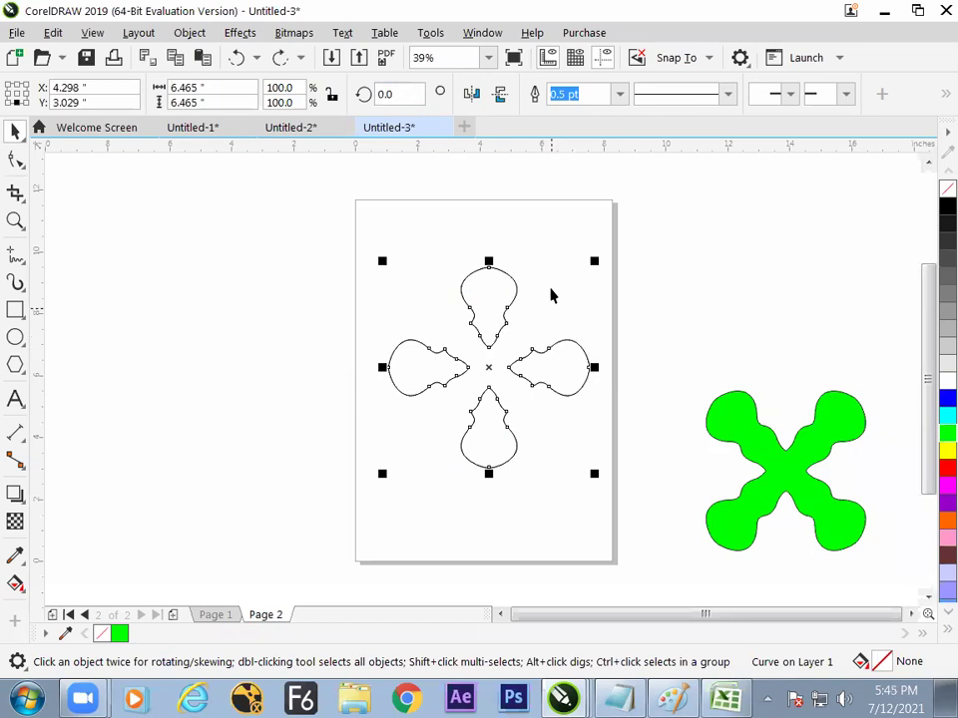
key("Escape")
left_click(507, 314)
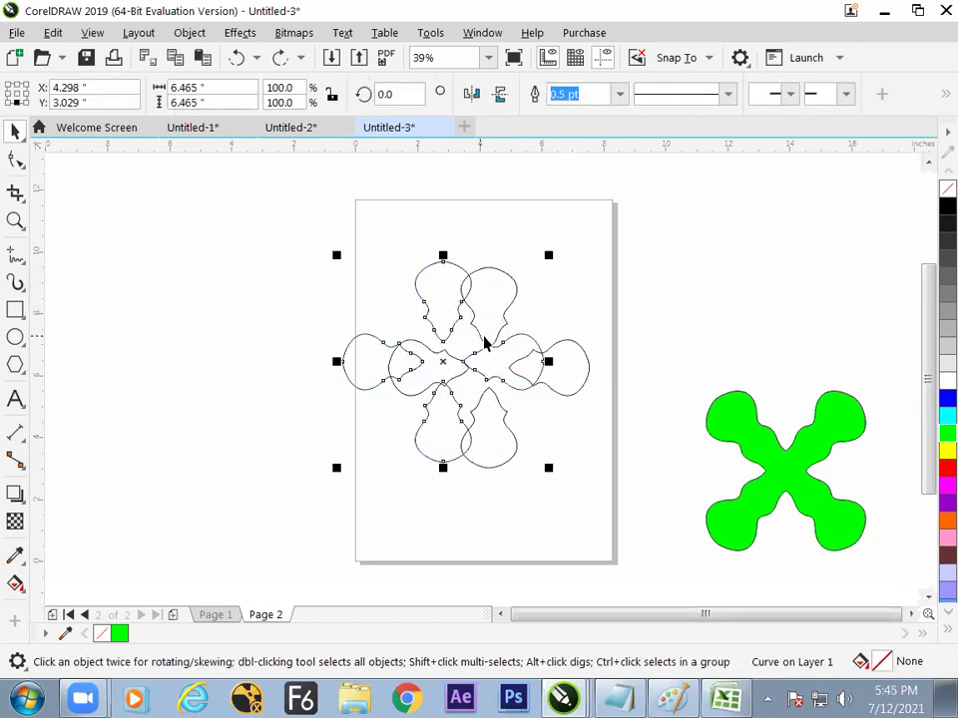
key("ctrl+z")
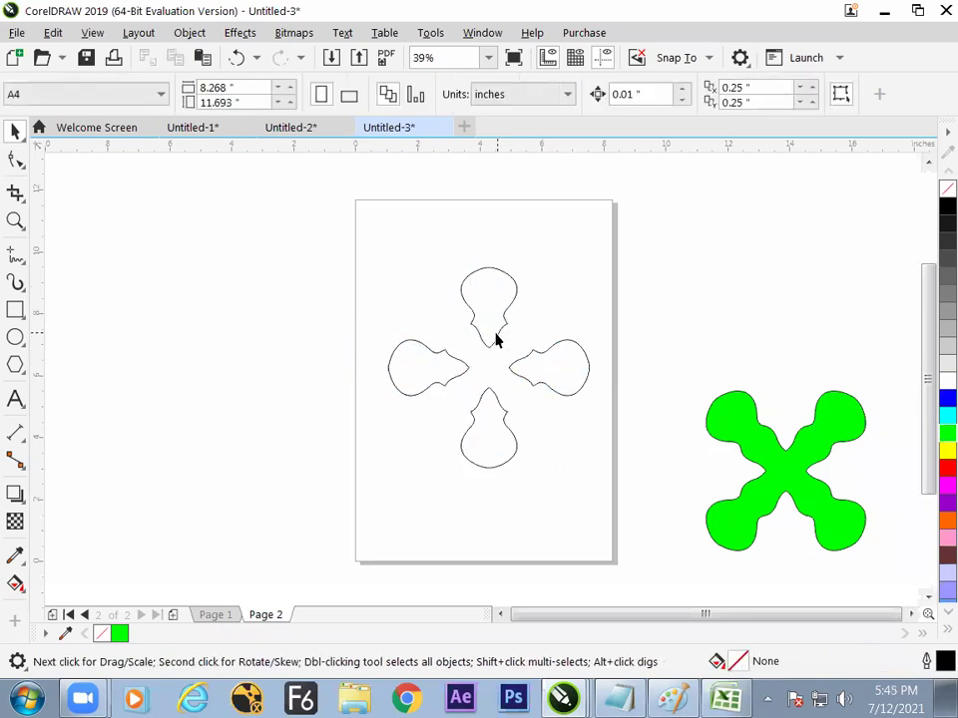
left_click_drag(493, 338, 458, 338)
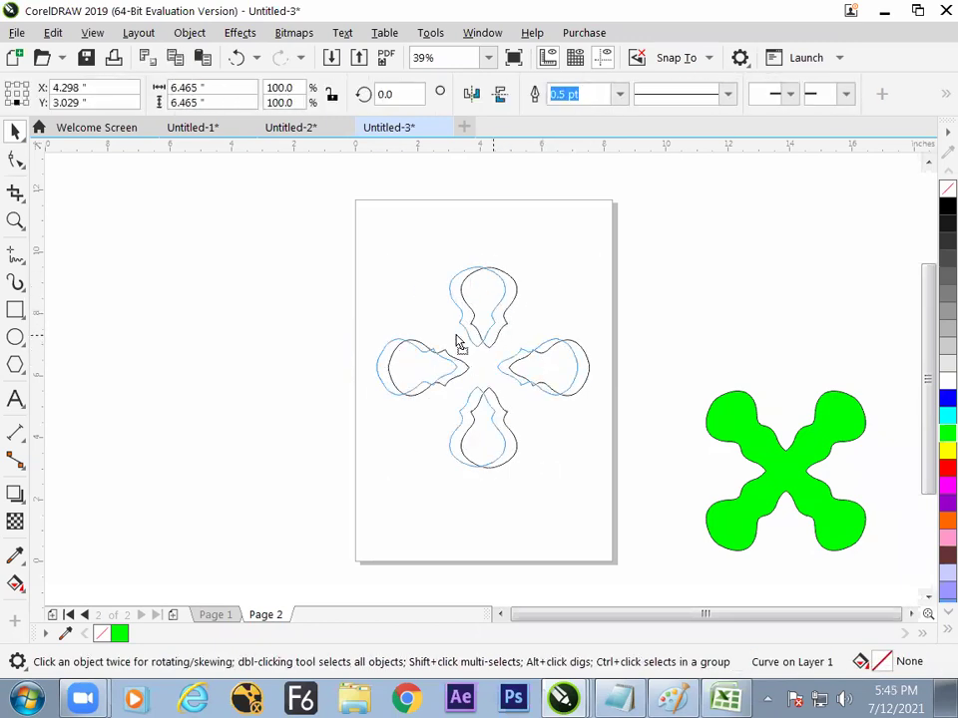
left_click_drag(446, 280, 504, 279)
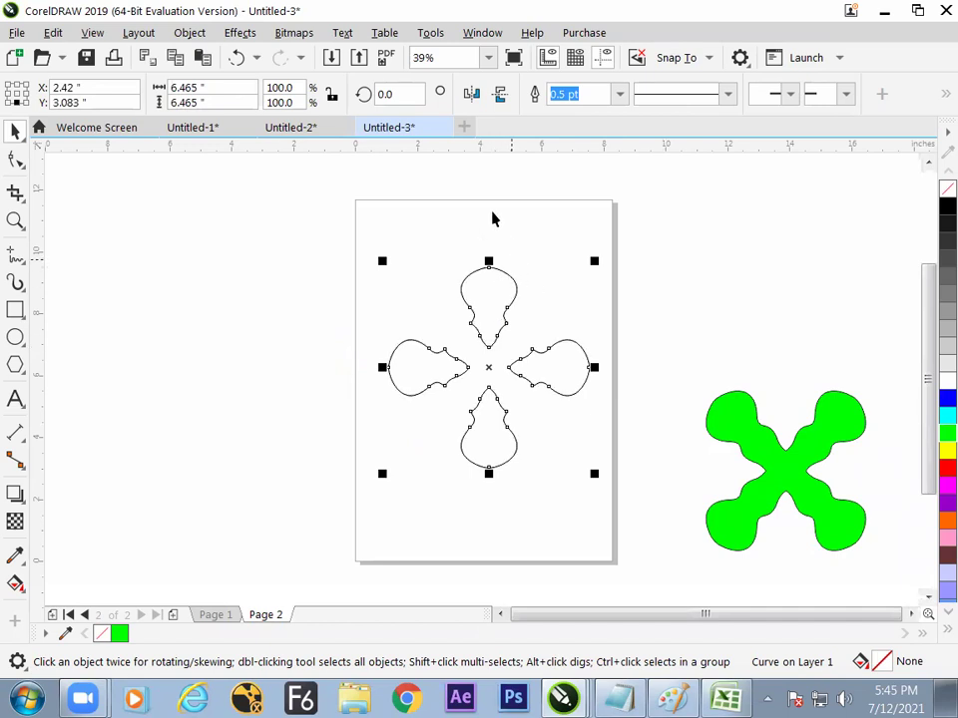
Try to rotate the copy of the four-petal shape by 45/2 degrees.
double_click(405, 97)
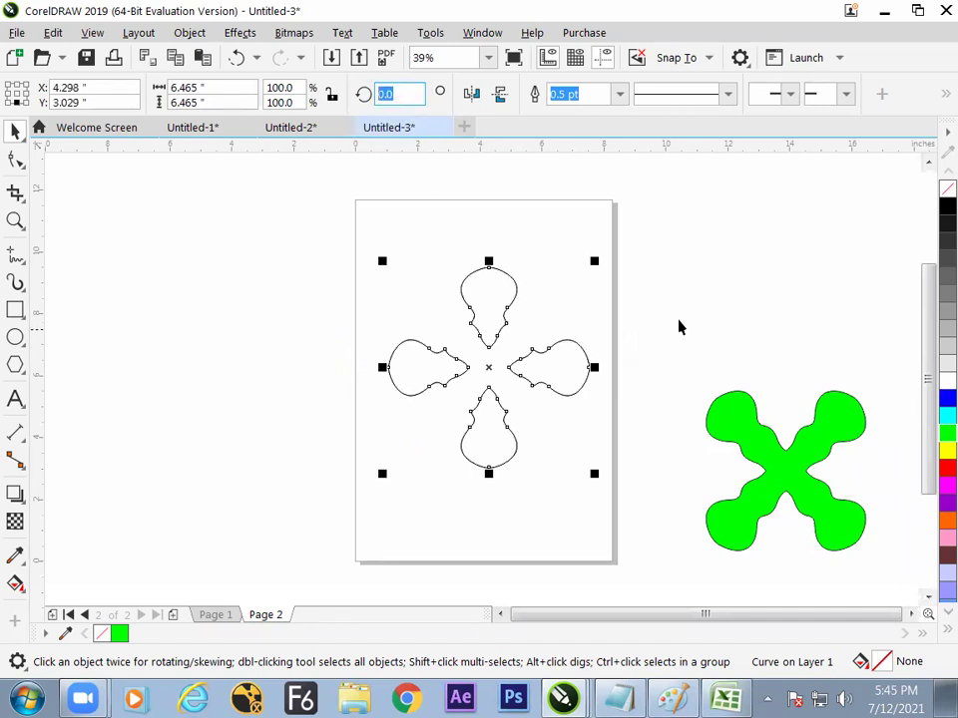
type("45/")
type("2")
key("Return")
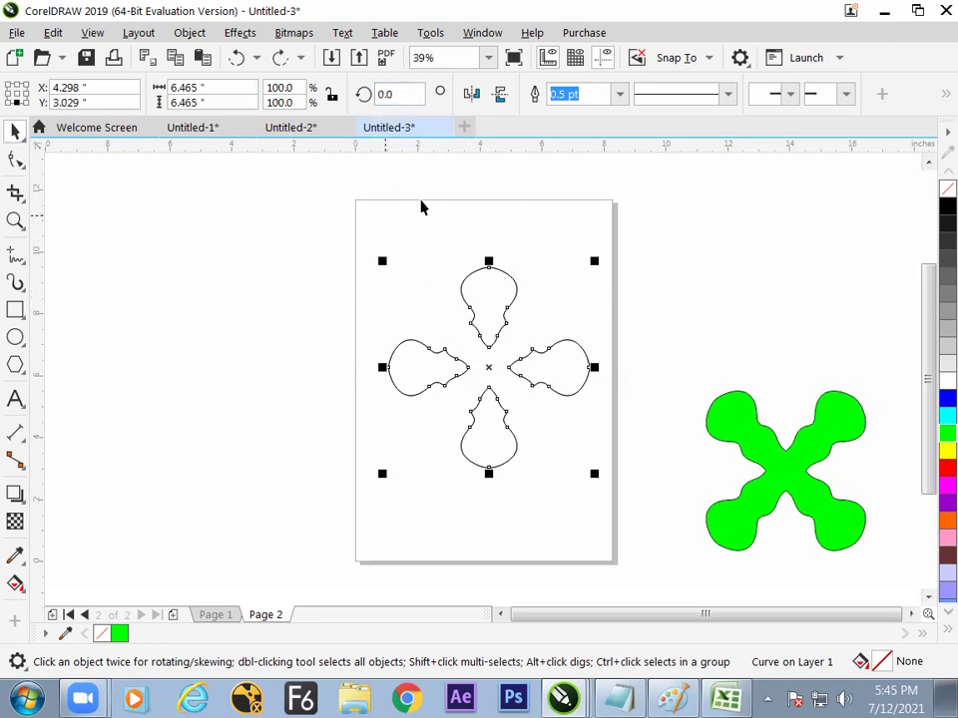
Rotate the overlaid copy of the four-petal shape by 45 degrees to form an eight-petal flower.
left_click(385, 93)
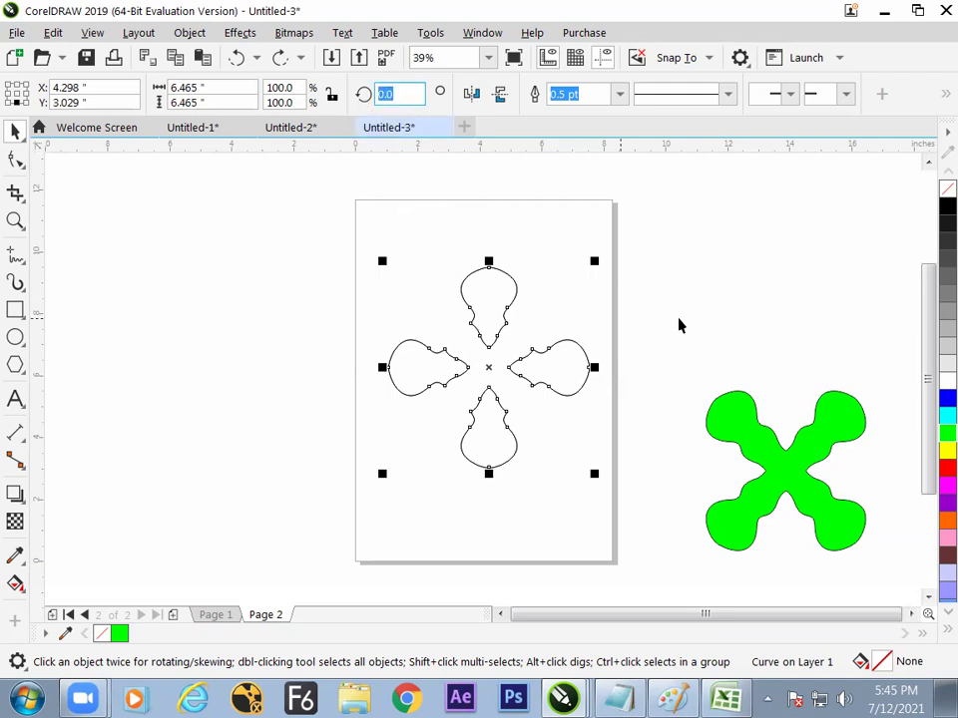
type("45")
key("Return")
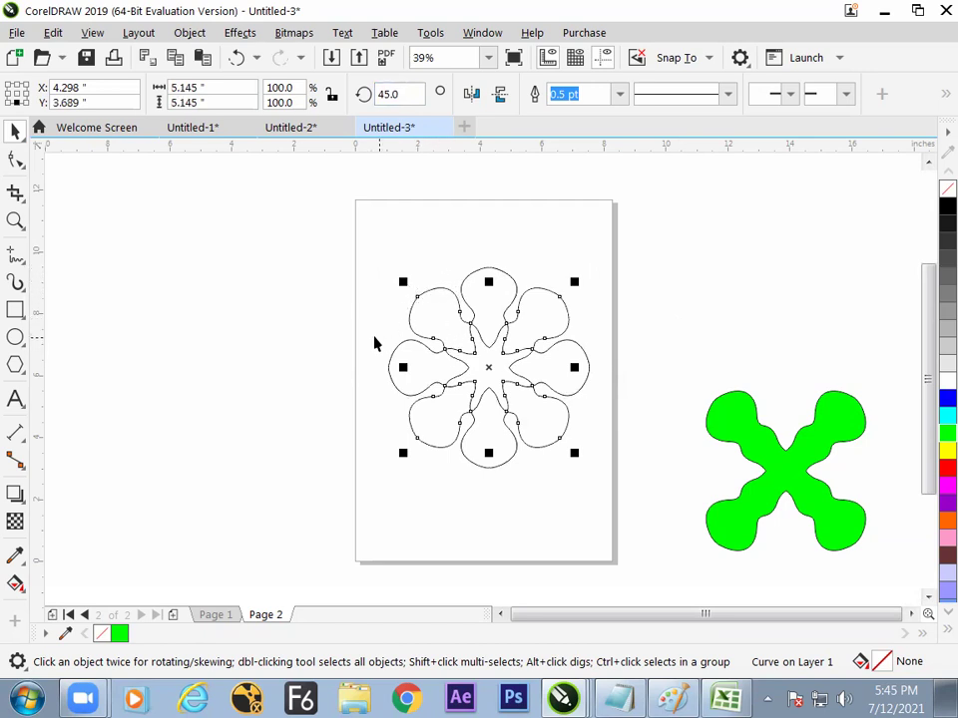
Select both four-petal shapes of the flower and fill them with cyan.
left_click(339, 330)
left_click_drag(606, 541, 606, 542)
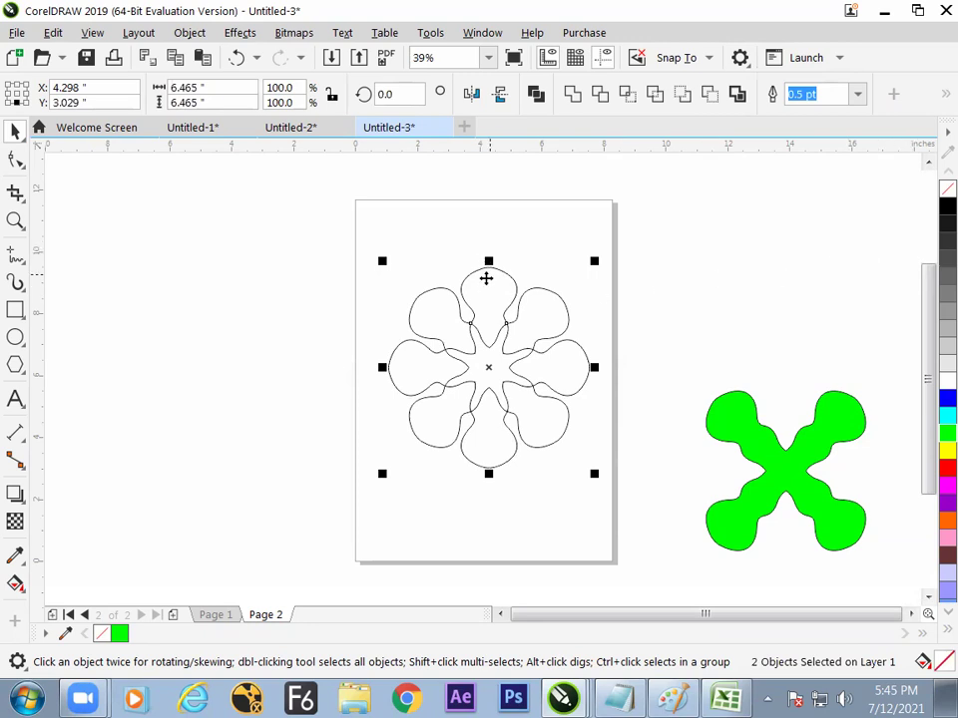
left_click(936, 419)
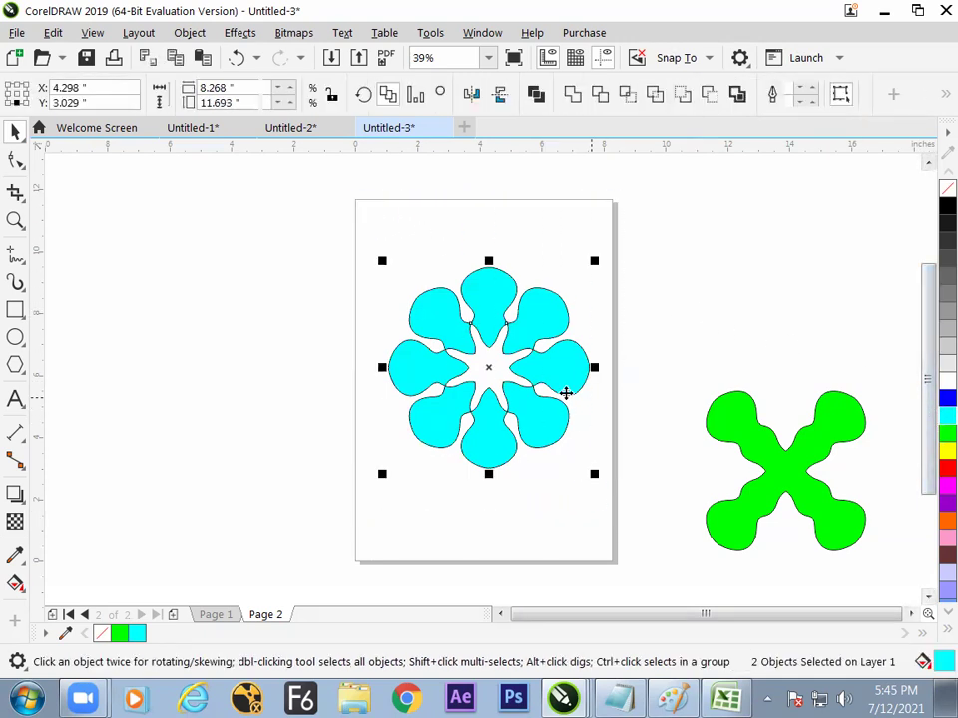
left_click_drag(526, 377, 320, 343)
key("ctrl+z")
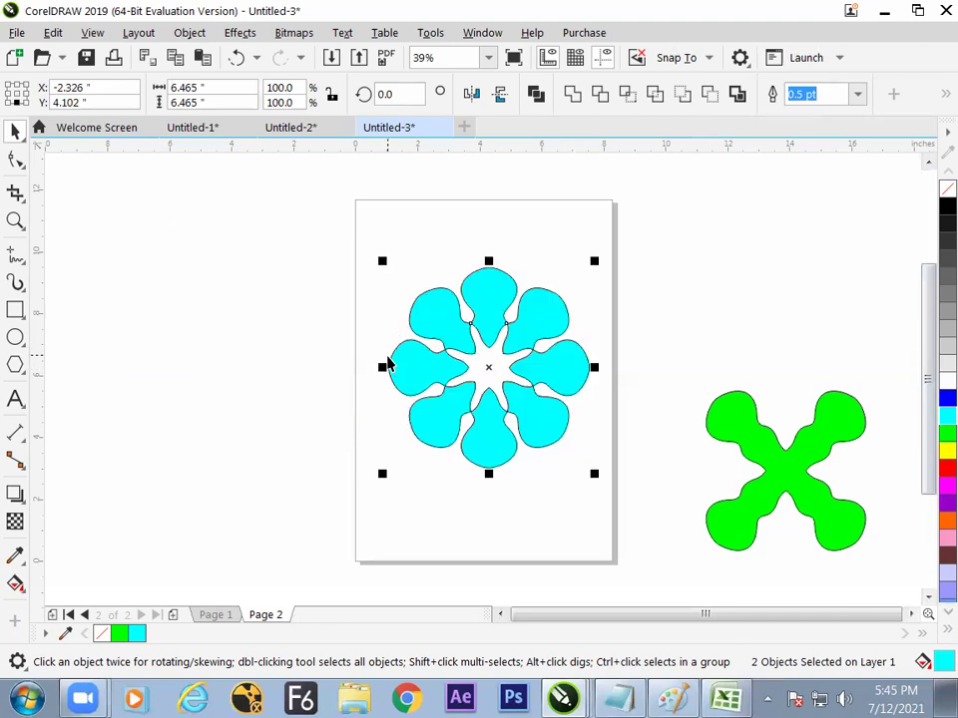
left_click(422, 468)
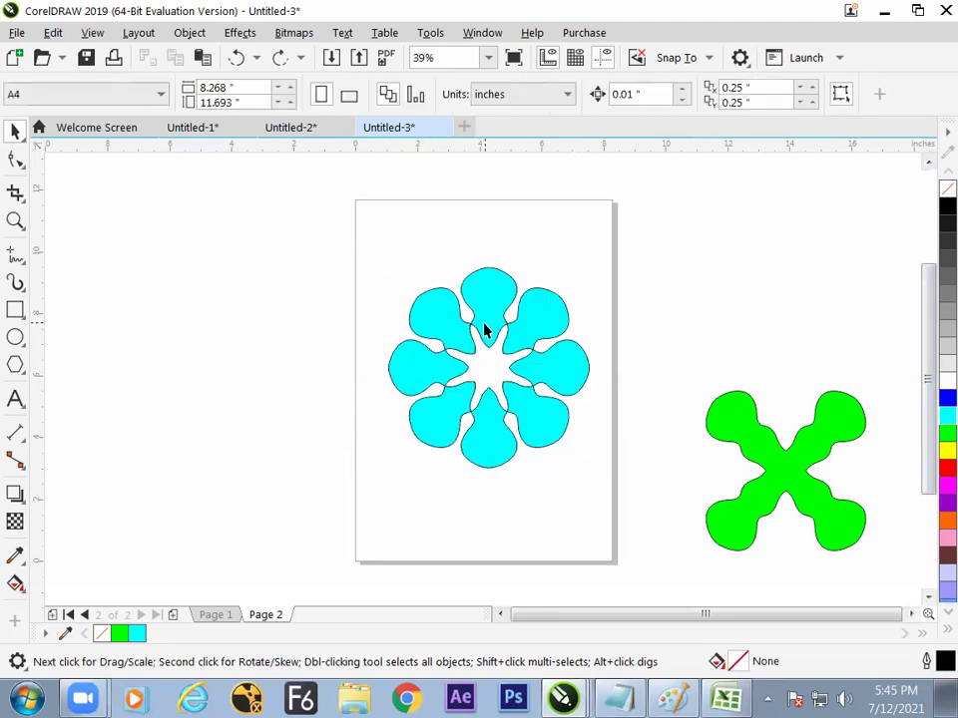
left_click(509, 301)
key("Escape")
Duplicate the flower's upright four-petal shape and place the duplicate to the left of the page.
left_click(494, 309)
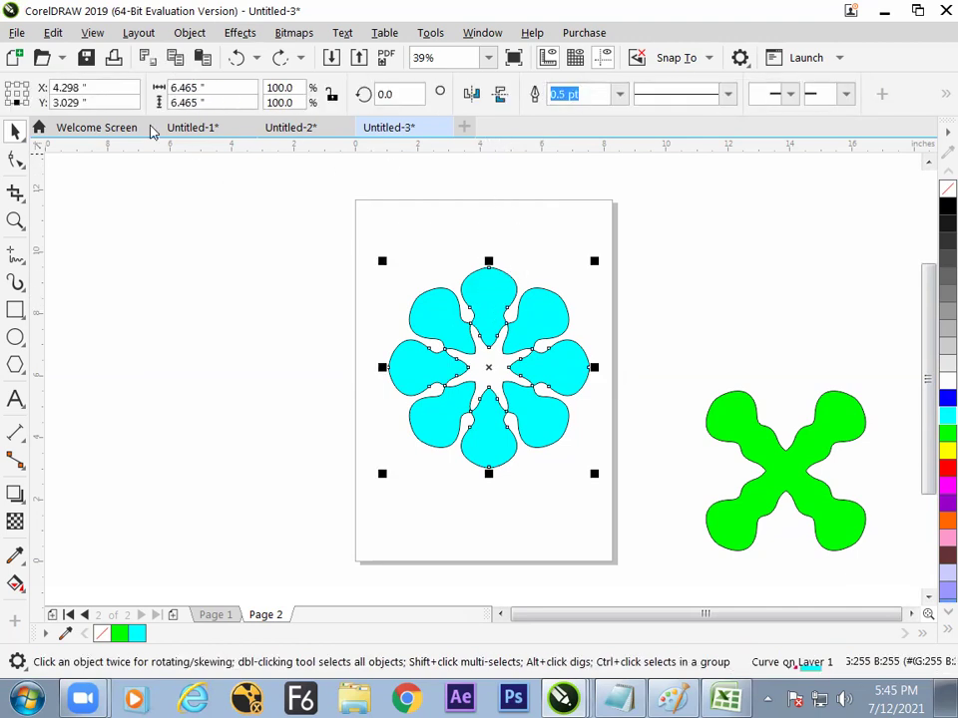
key("Escape")
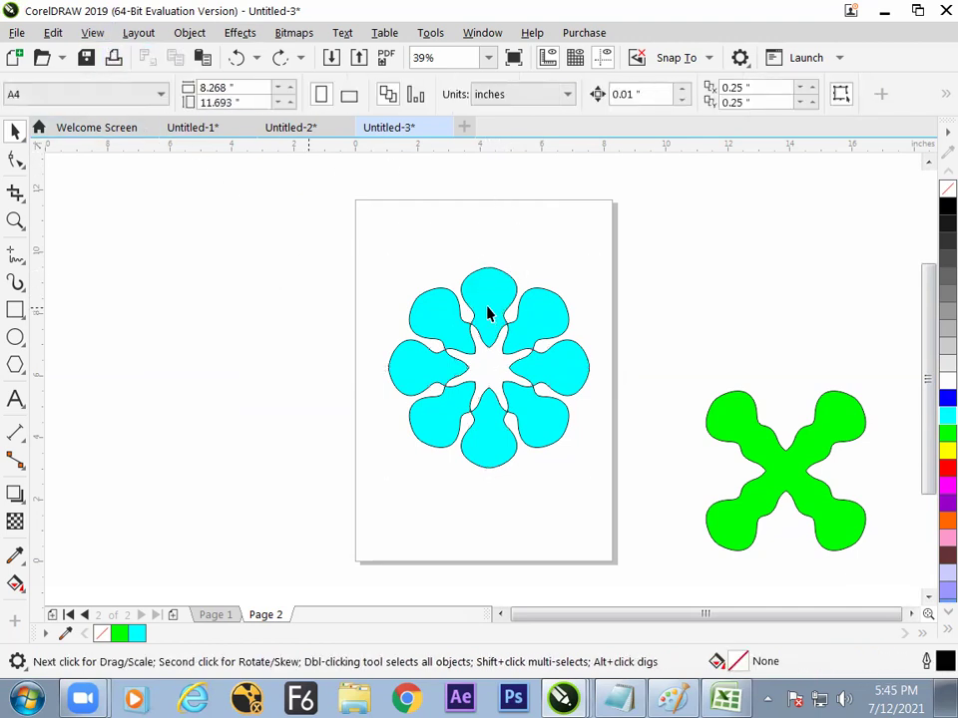
left_click_drag(488, 312, 377, 346)
key("ctrl+z")
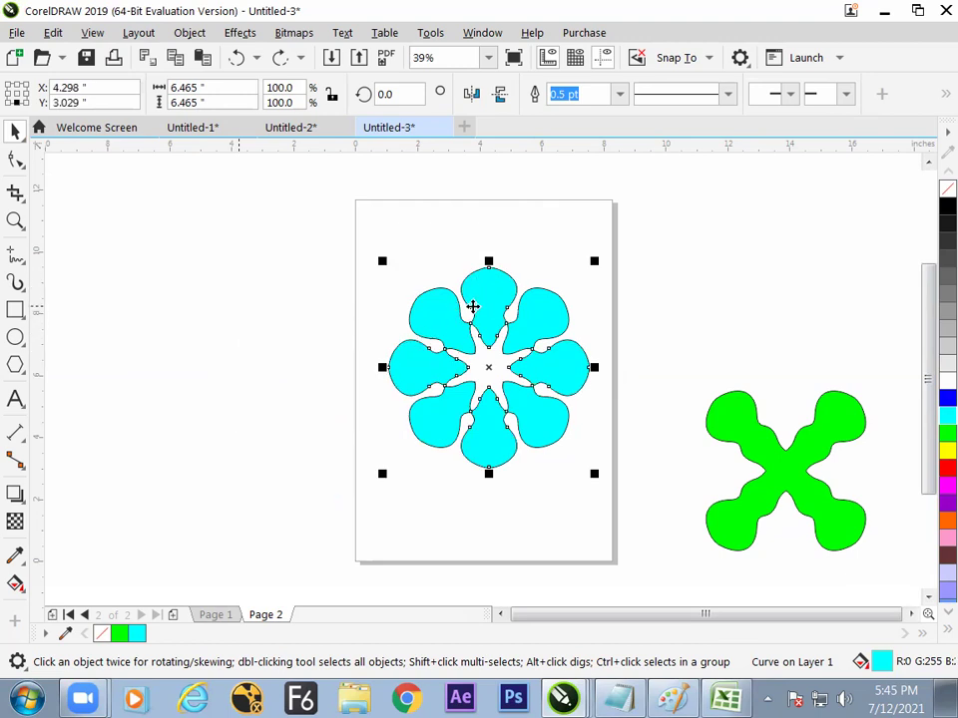
left_click_drag(470, 306, 183, 301)
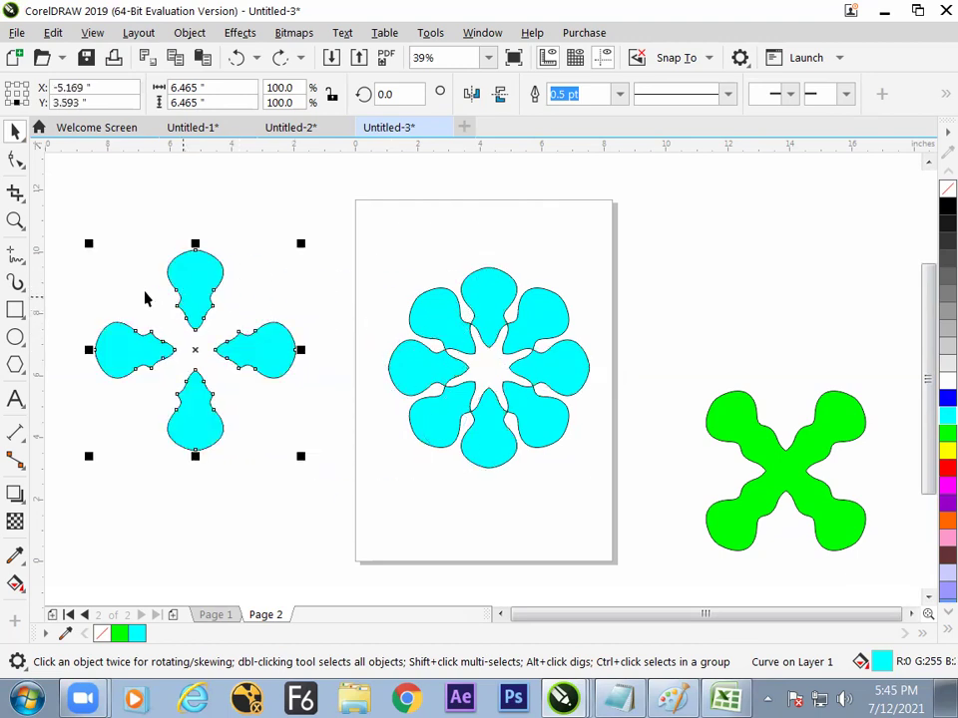
Break the duplicated four-petal shape left of the page apart and select its petals individually.
left_click(190, 32)
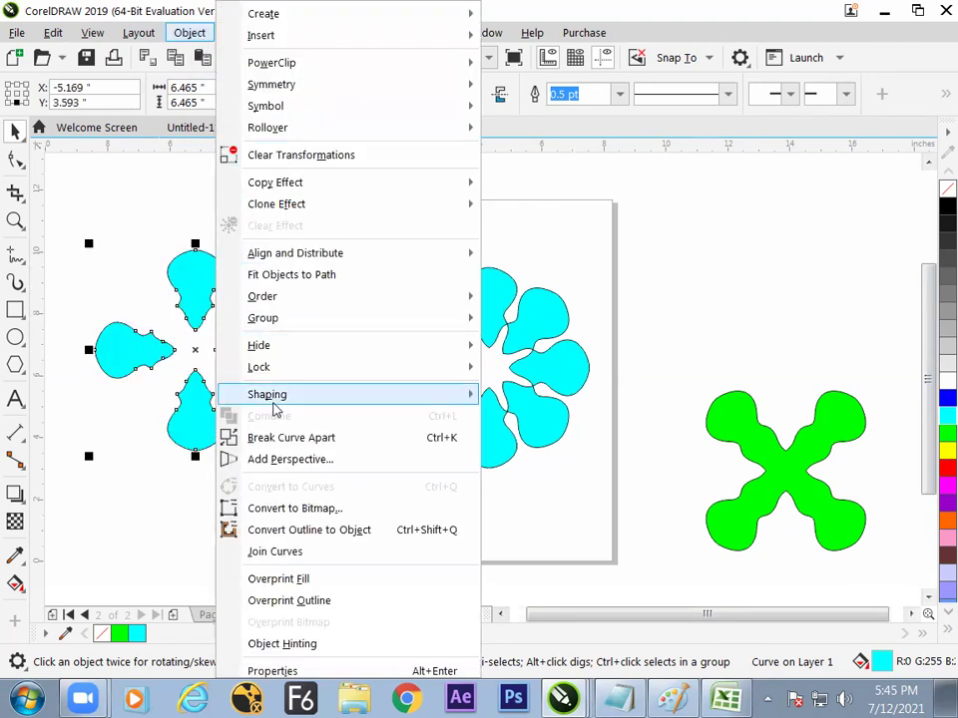
left_click(240, 438)
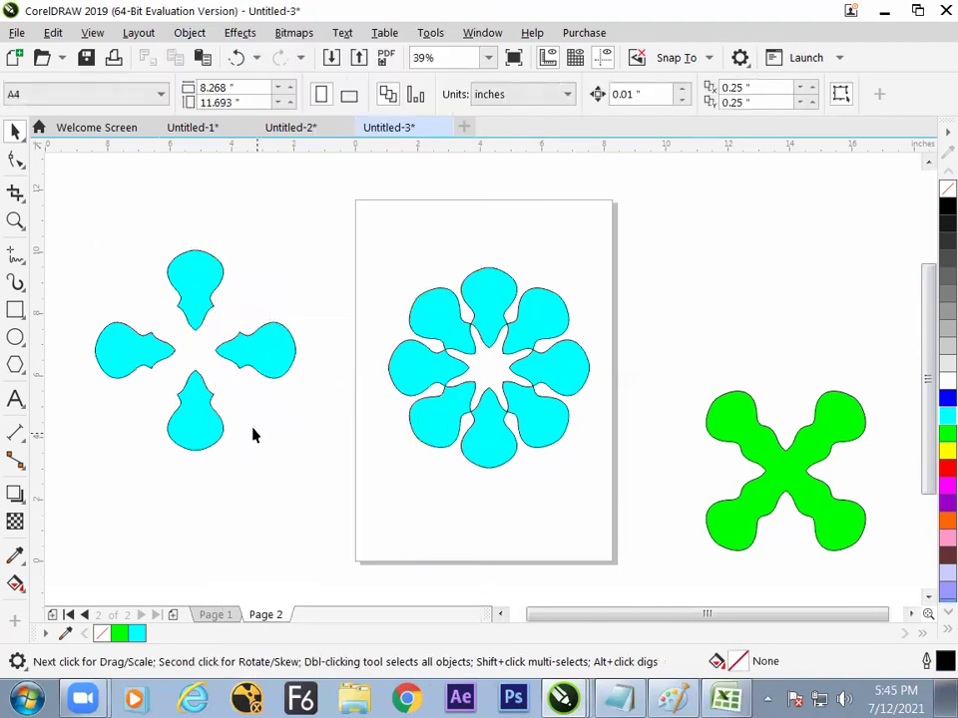
left_click(201, 276)
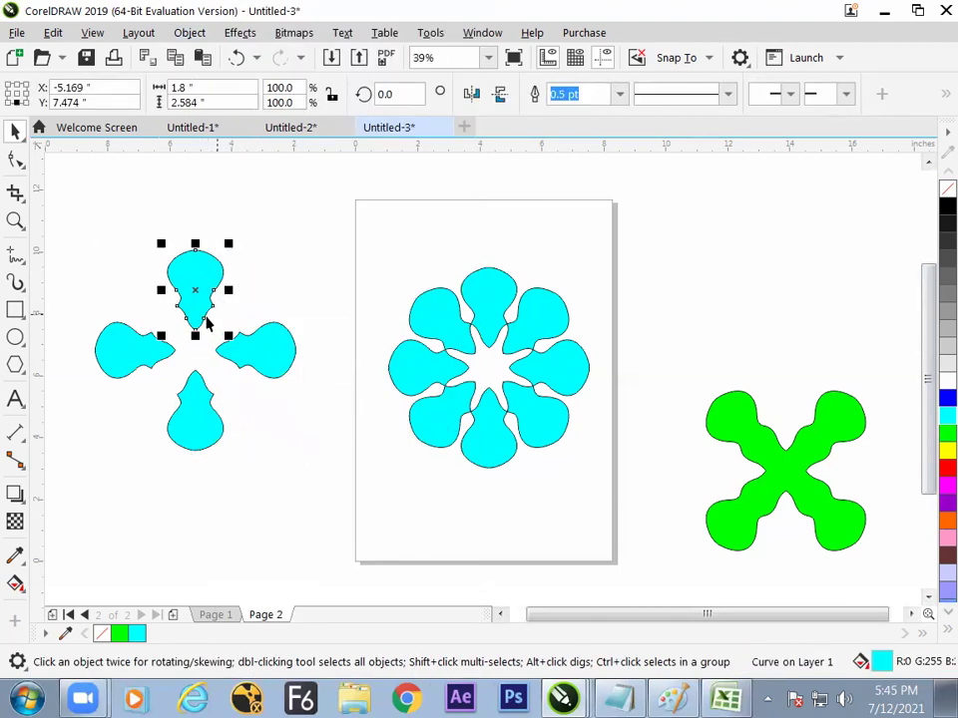
left_click(205, 334)
left_click(267, 357)
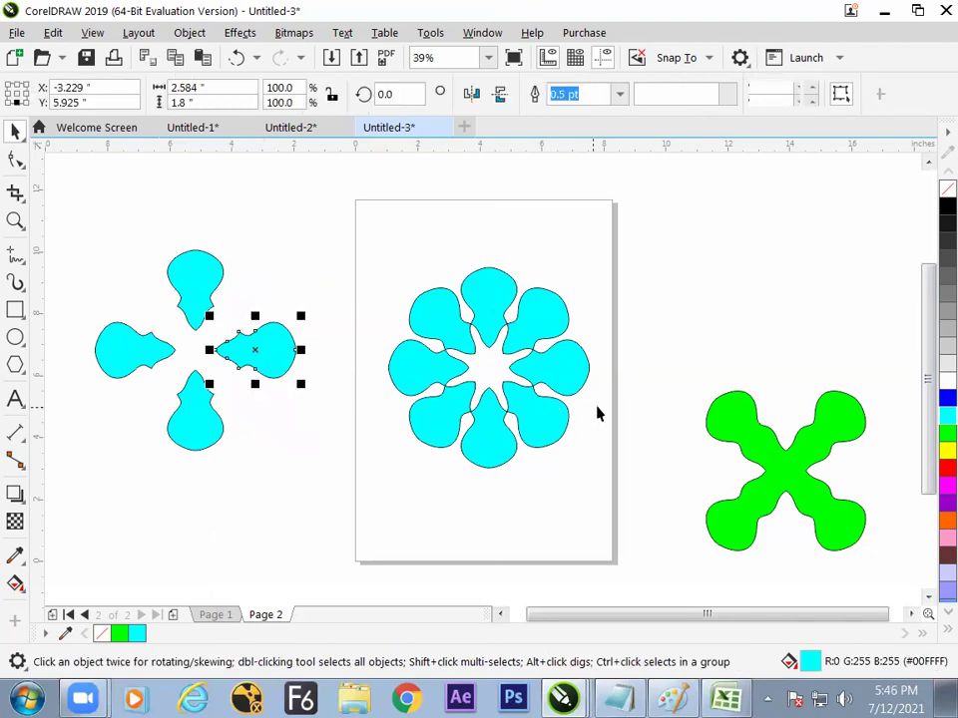
Delete the four loose petals to the left of the page.
left_click(192, 246)
left_click_drag(107, 230, 299, 456)
key("Delete")
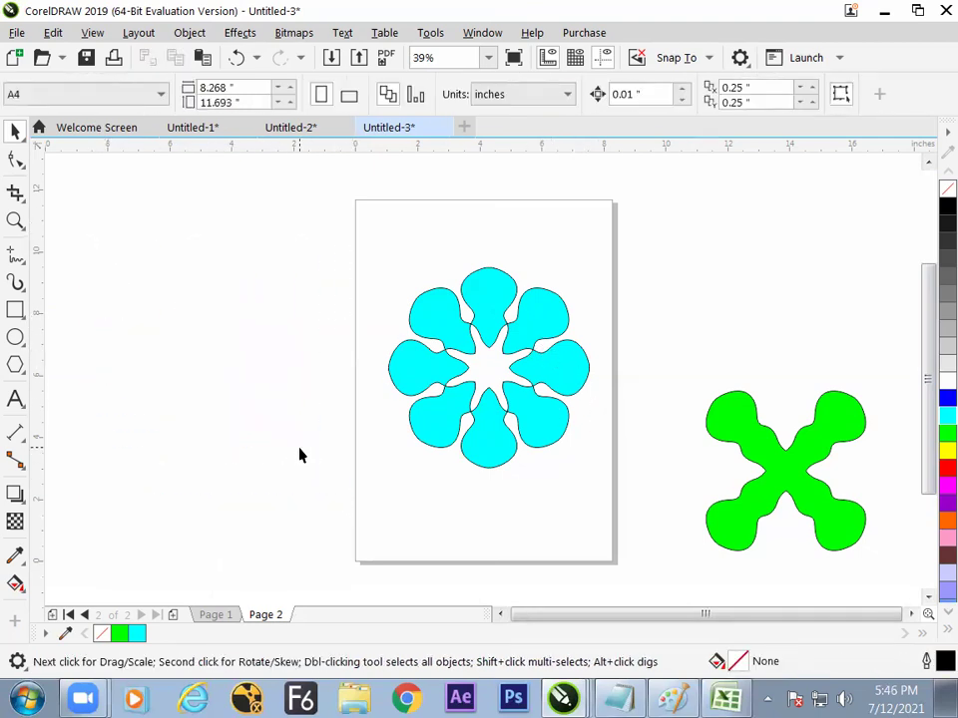
Switch to the COREL EXCEL.xlsx workbook in Excel and enter "task" in cell F44.
key("alt+Tab")
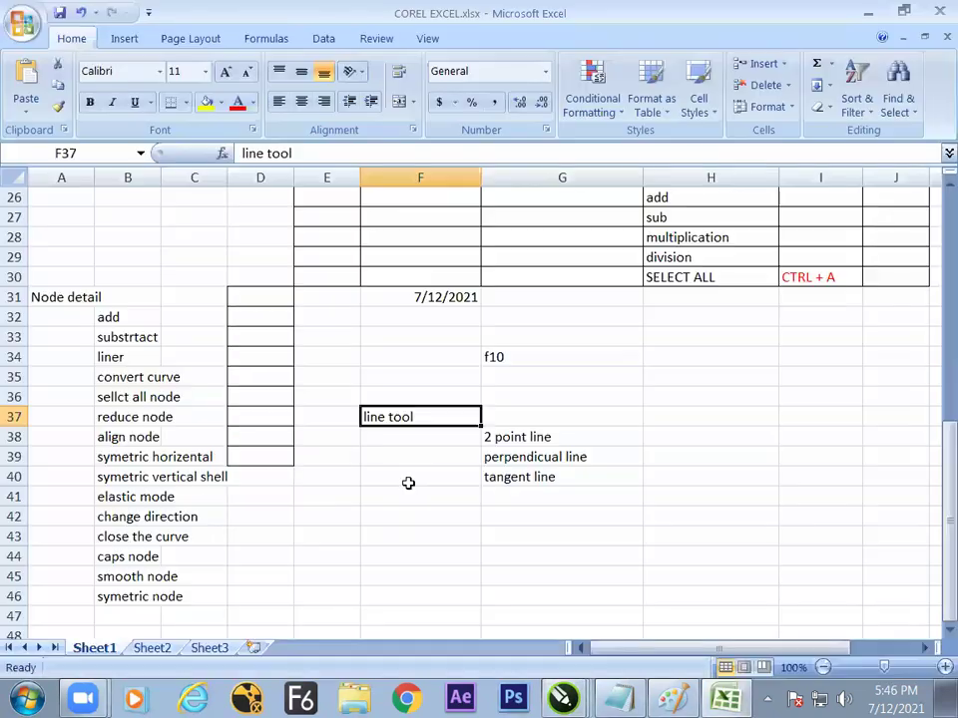
left_click(428, 515)
left_click(425, 558)
type("task")
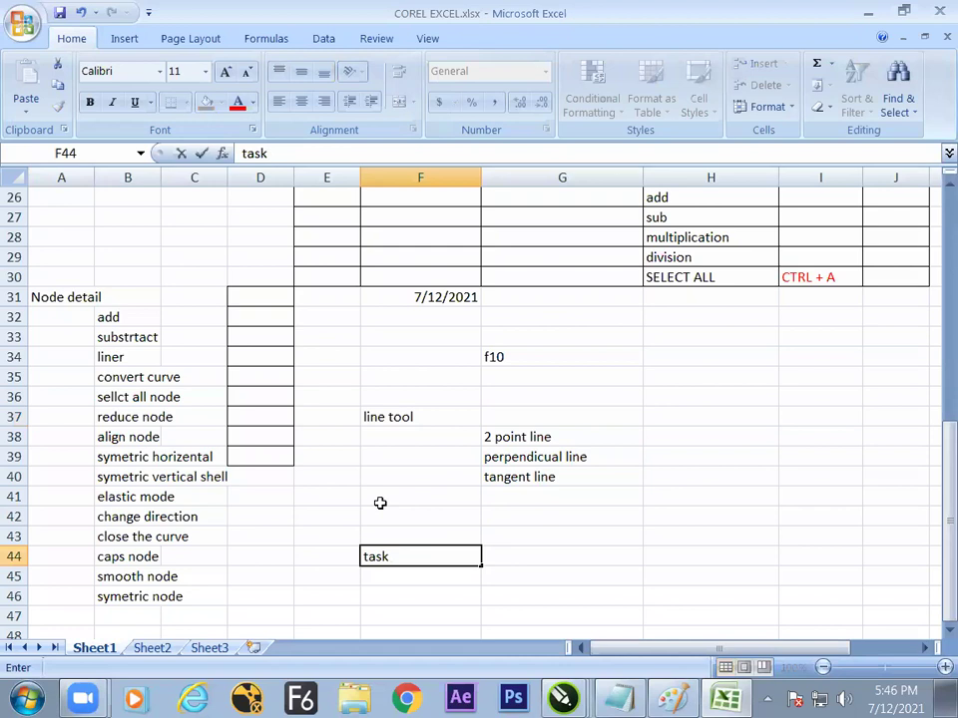
key("Return")
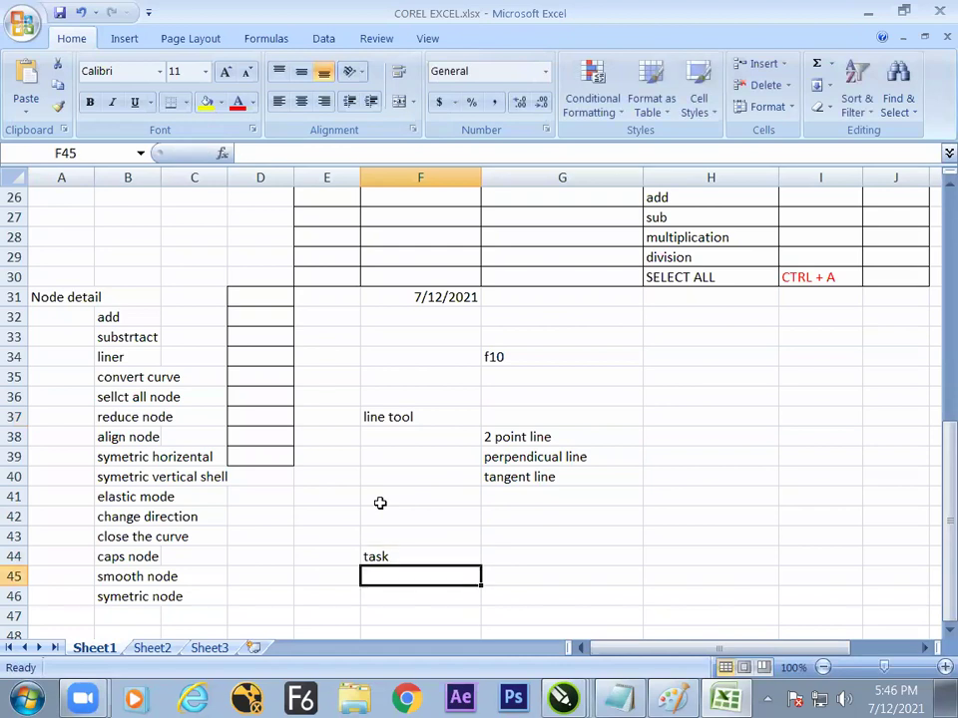
Enter "make a radial art with the help of freehand and 2 point line tool" in cell G45.
key("Right")
type("ma")
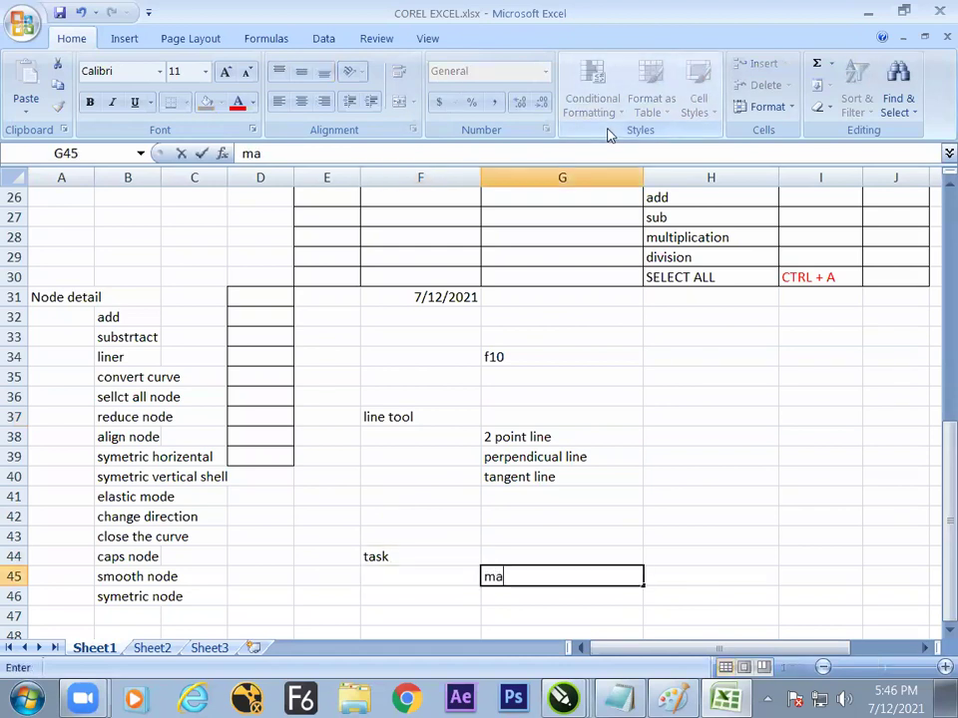
type("ke a radial")
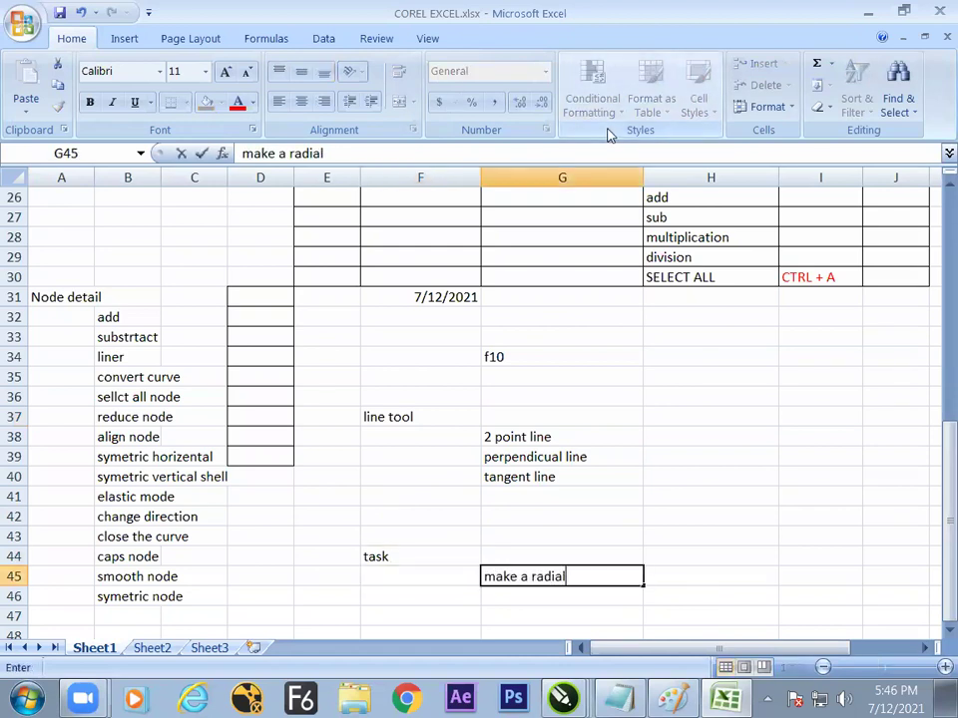
type(" art with ")
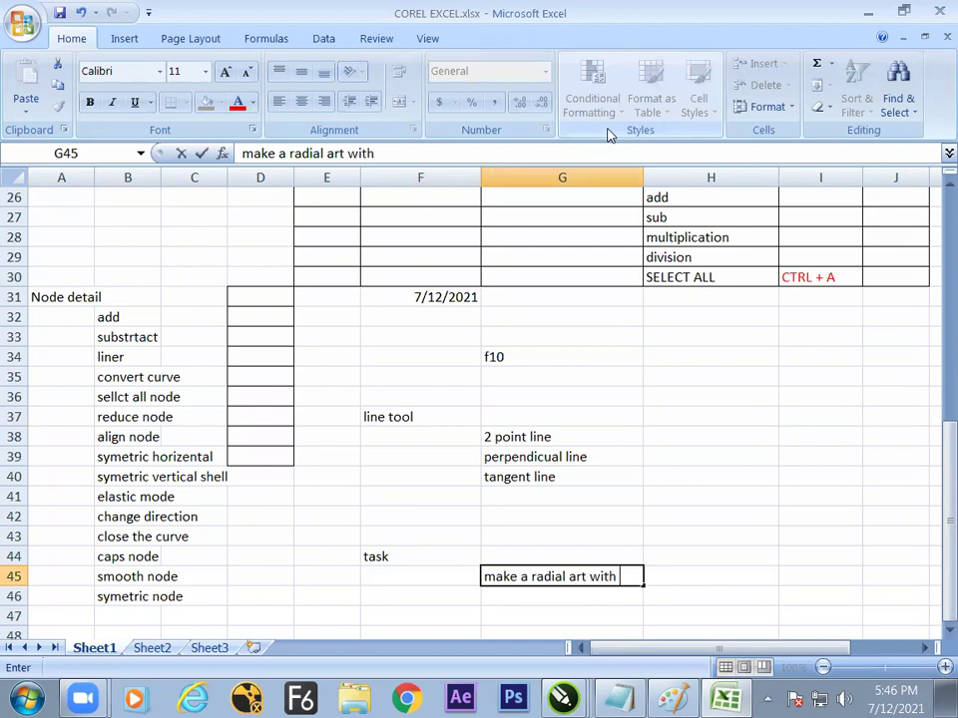
type("the help pf")
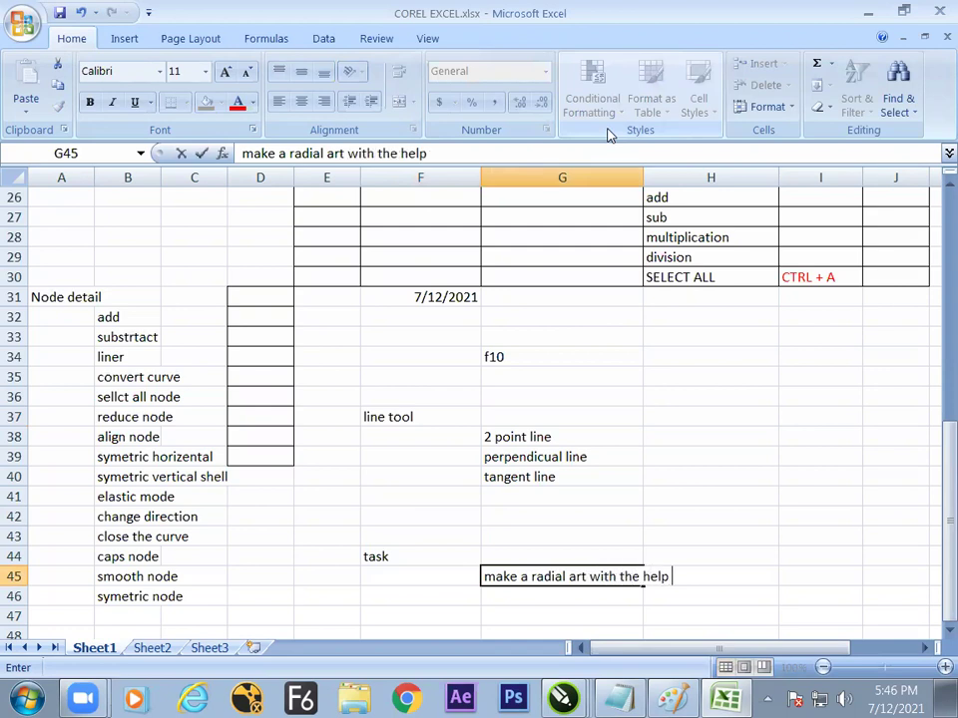
key("BackSpace")
key("BackSpace")
key("BackSpace")
type("o th")
type("reehan")
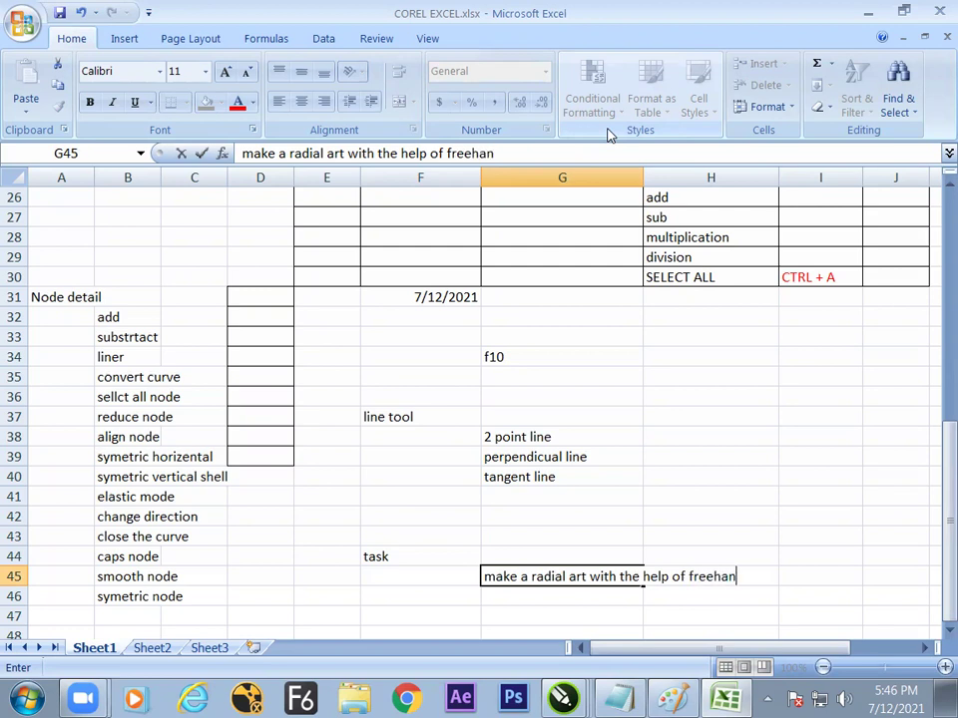
type("d and ")
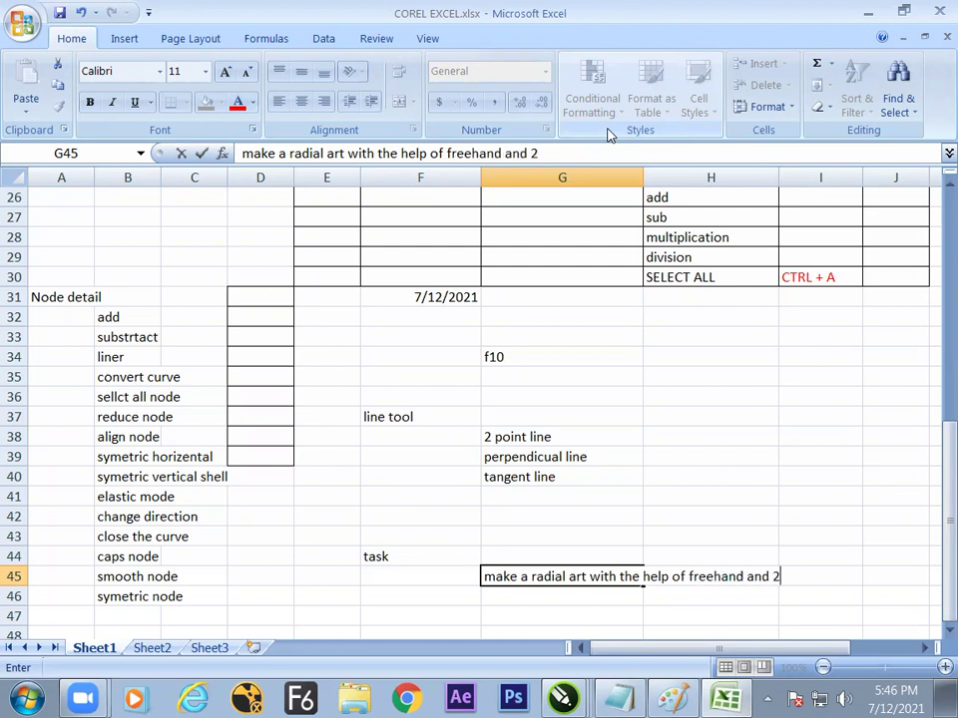
type("2 point line ")
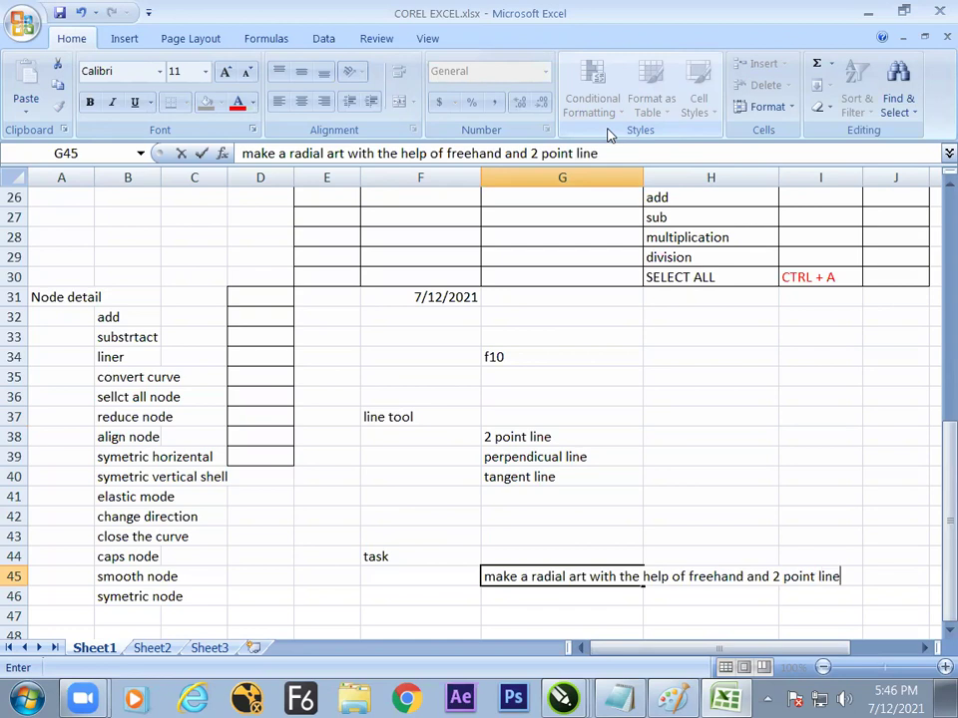
type("tool")
key("Return")
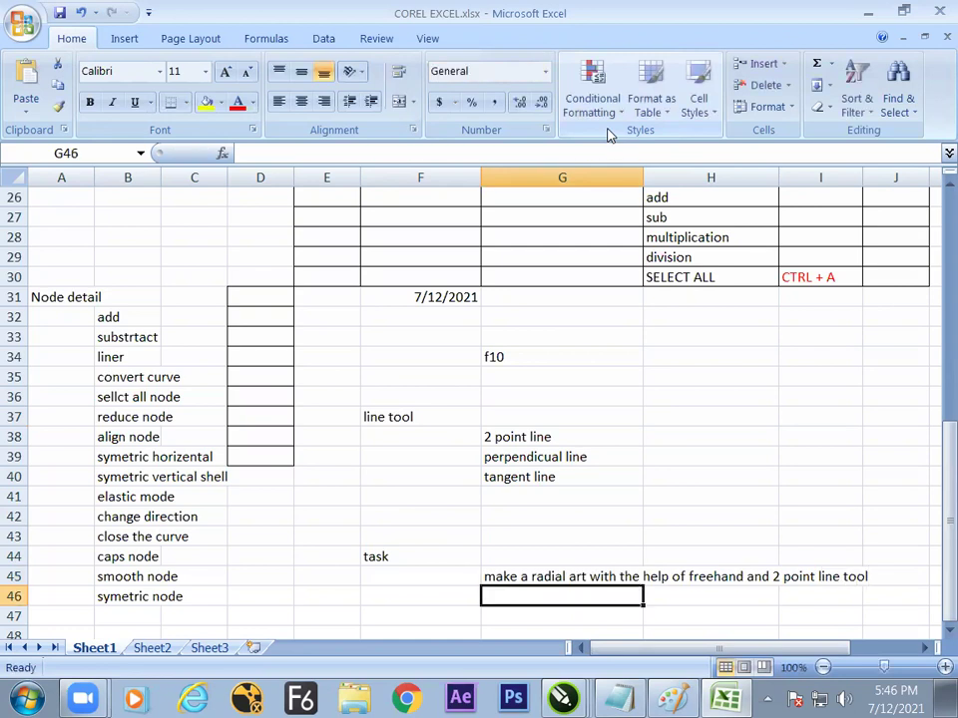
Try the Title cell style on the task note in F44:I46 and replace it with Heading 4.
key("Return")
key("Return")
key("Return")
key("Return")
key("Return")
key("Return")
key("Return")
key("Return")
key("Return")
key("Return")
key("Return")
key("Return")
key("Return")
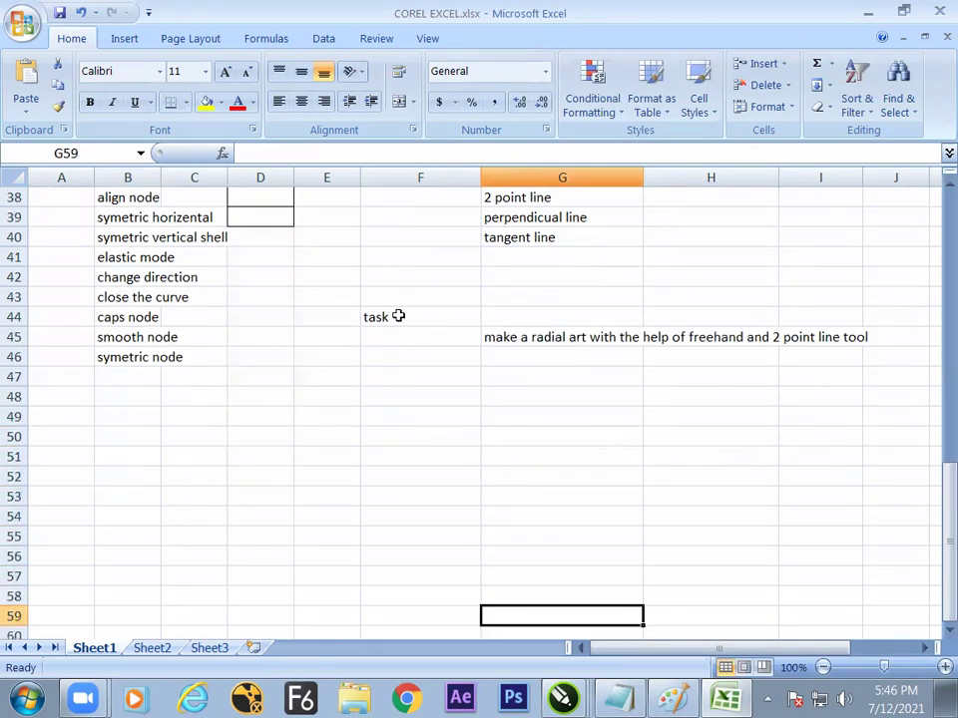
left_click_drag(378, 316, 826, 357)
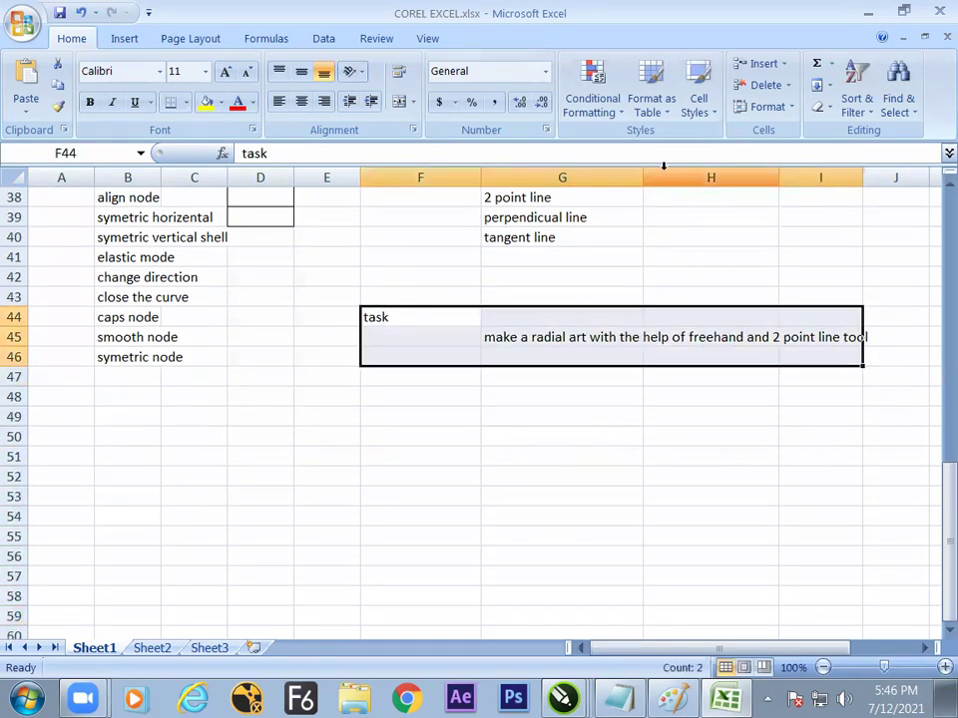
left_click(702, 106)
left_click(546, 280)
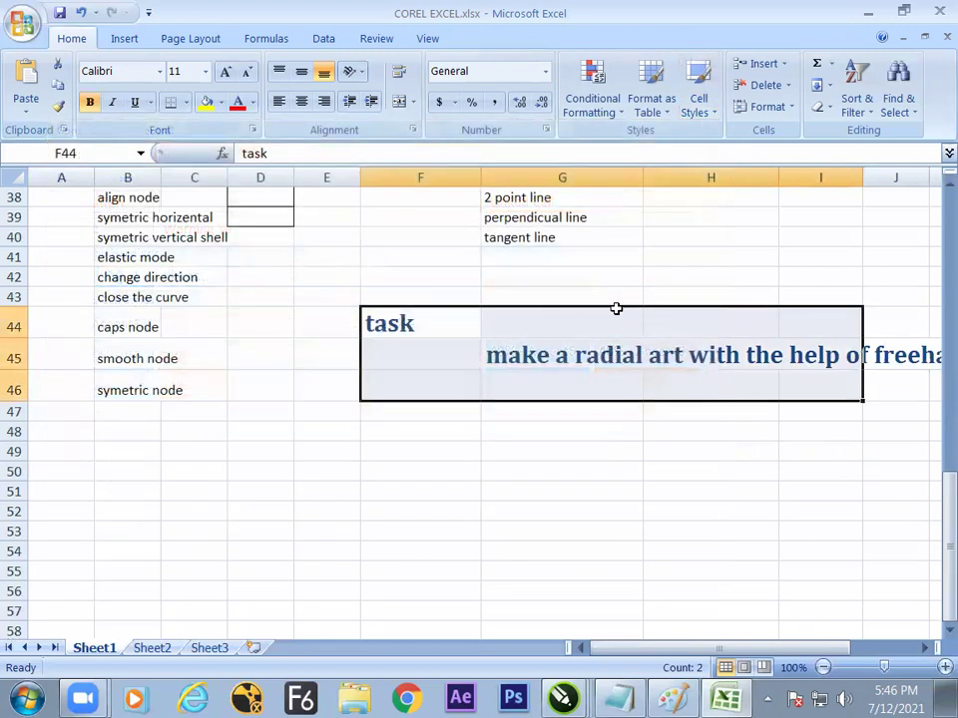
left_click(700, 109)
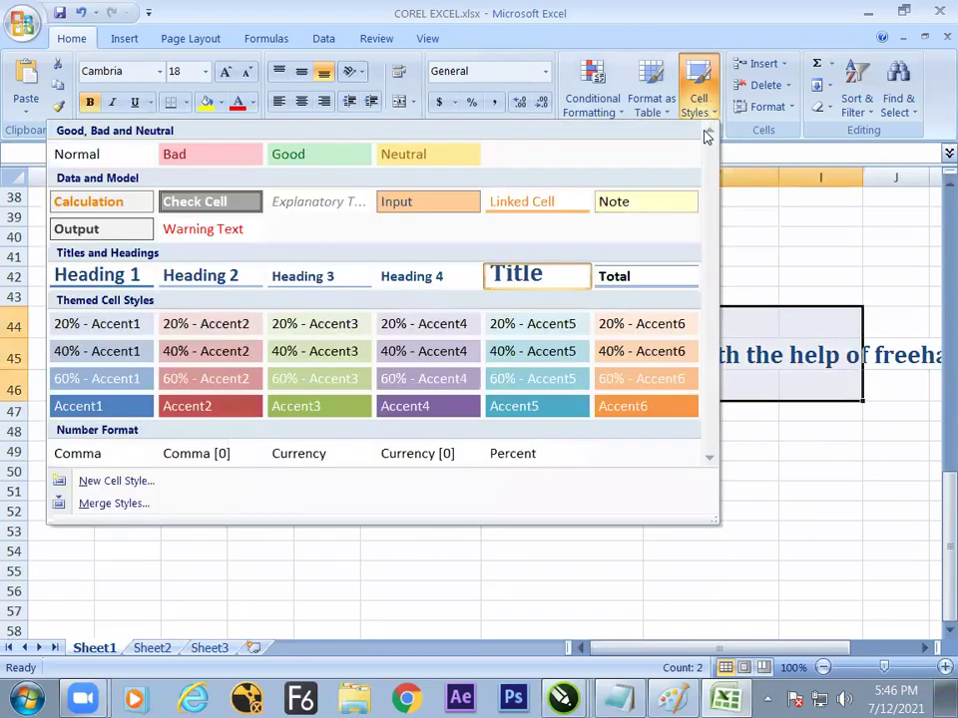
key("Escape")
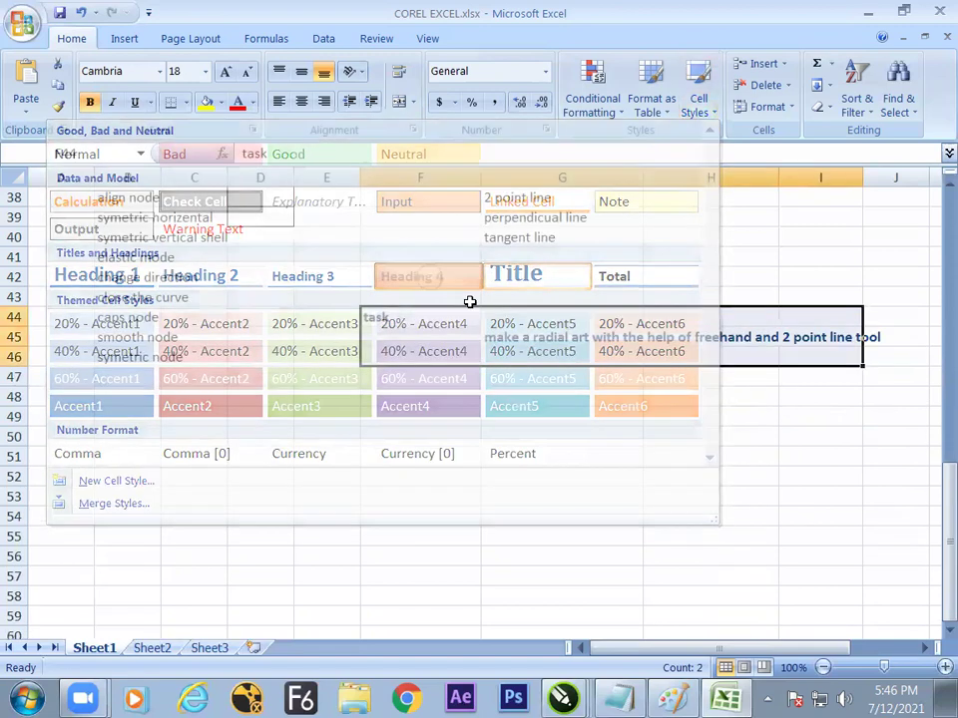
left_click(563, 437)
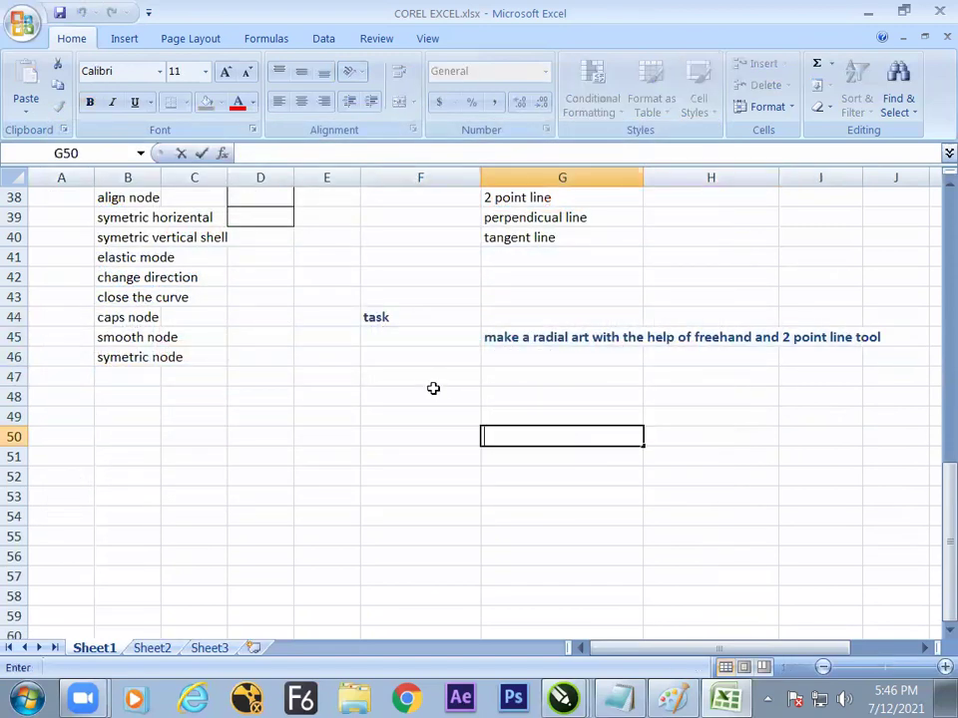
Switch back to CorelDRAW and overlay the cyan eight-petal flower with a copy of itself rotated by 45/2 degrees.
key("alt+Tab")
left_click(443, 336)
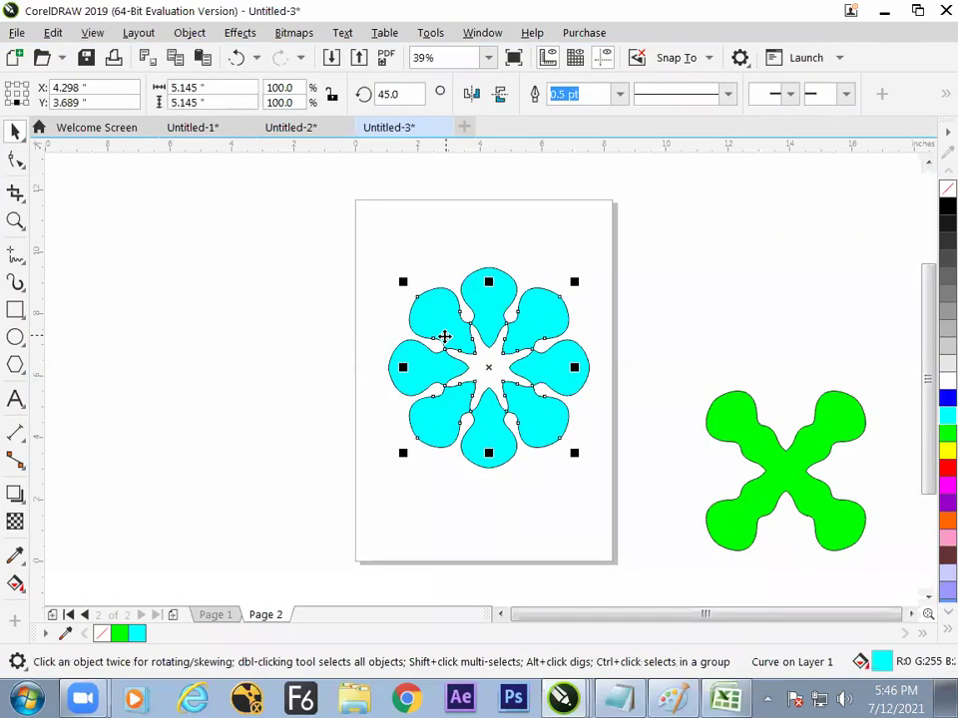
left_click(438, 331)
left_click_drag(438, 331, 389, 320)
left_click_drag(370, 237, 619, 513)
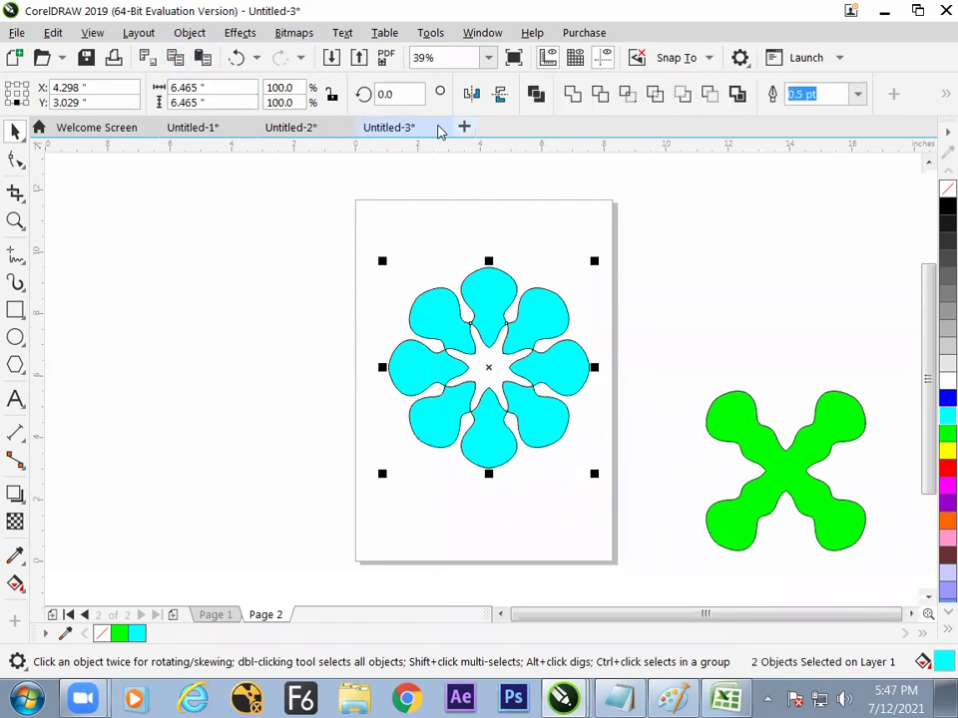
left_click(402, 93)
type("45")
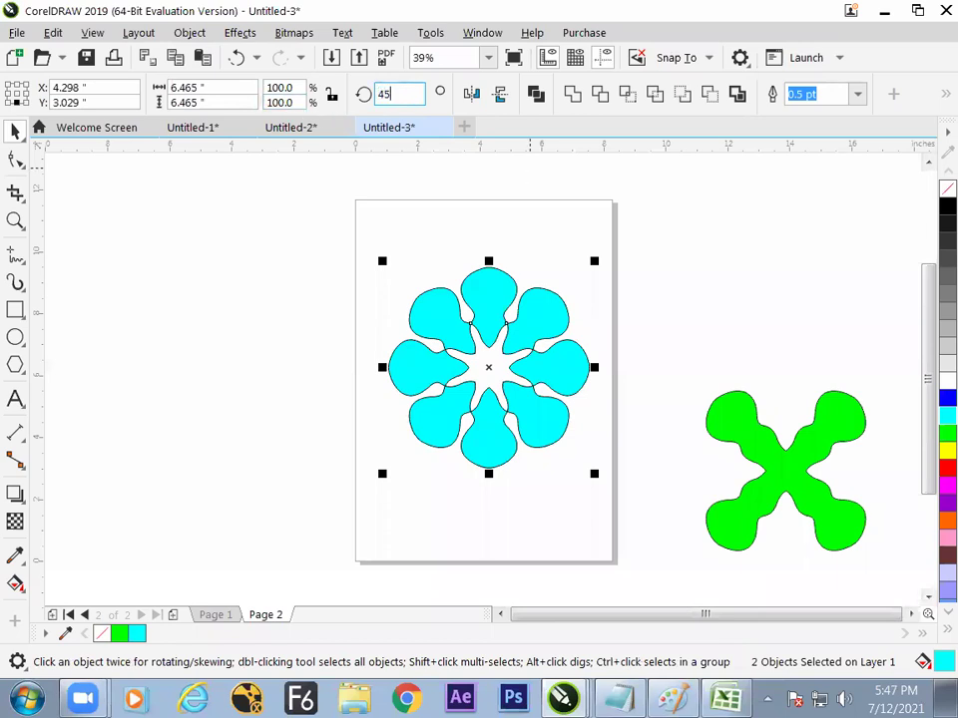
type("/2")
key("Return")
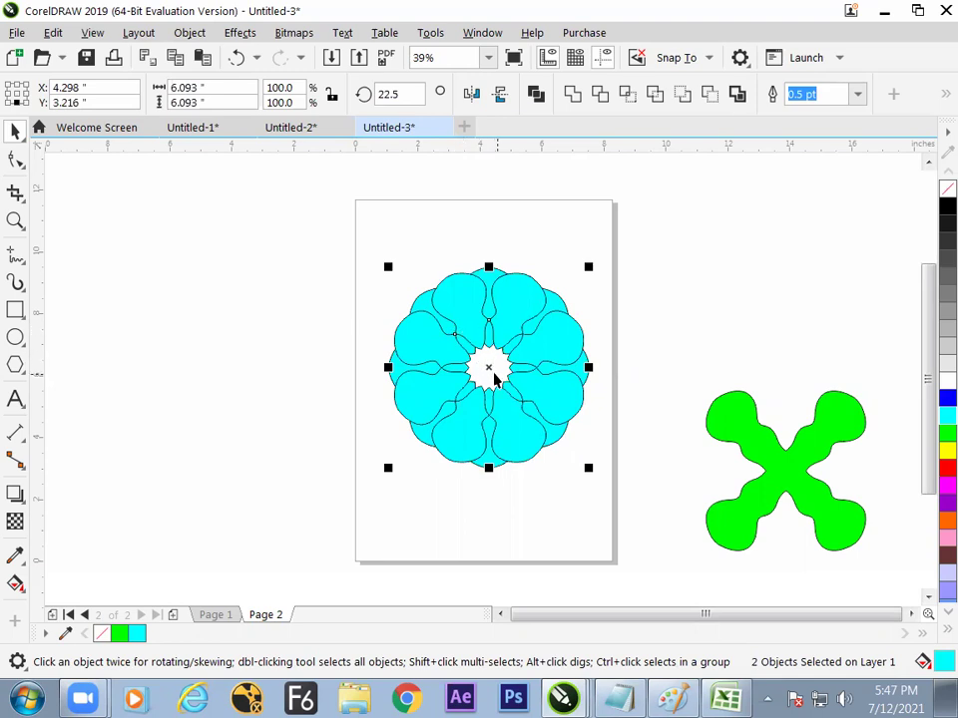
Place a copy of the rotated eight-petal flower to the left of the page.
left_click_drag(489, 365, 149, 318)
left_click(384, 259)
Try a shaping operation on the overlaid petal shapes, shift one four-petal shape sideways to check it, and undo the move.
left_click_drag(370, 224, 579, 493)
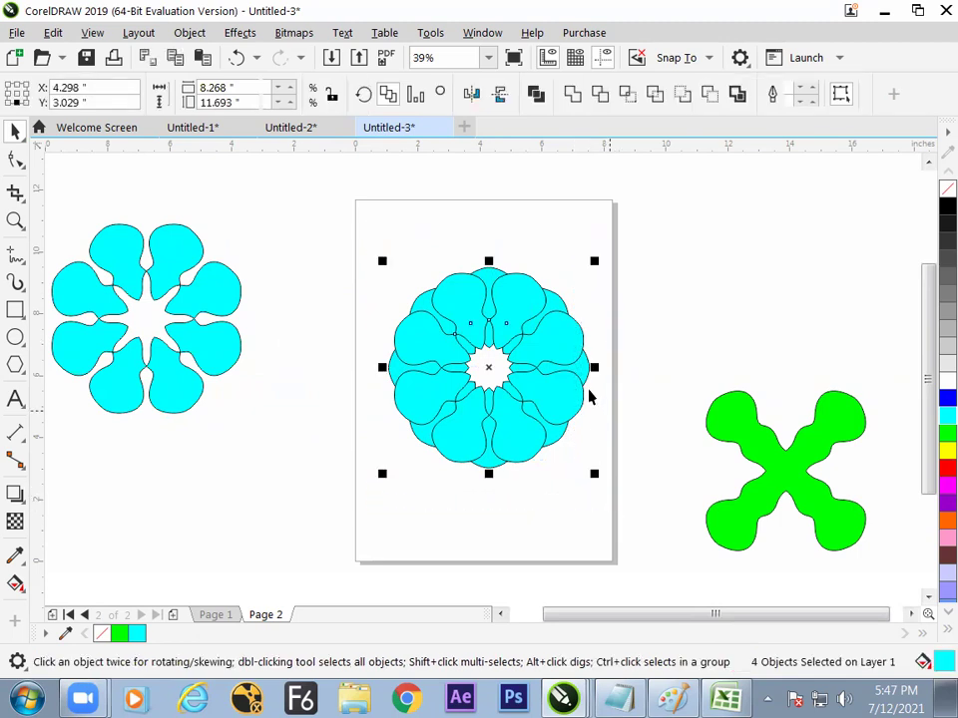
left_click(629, 96)
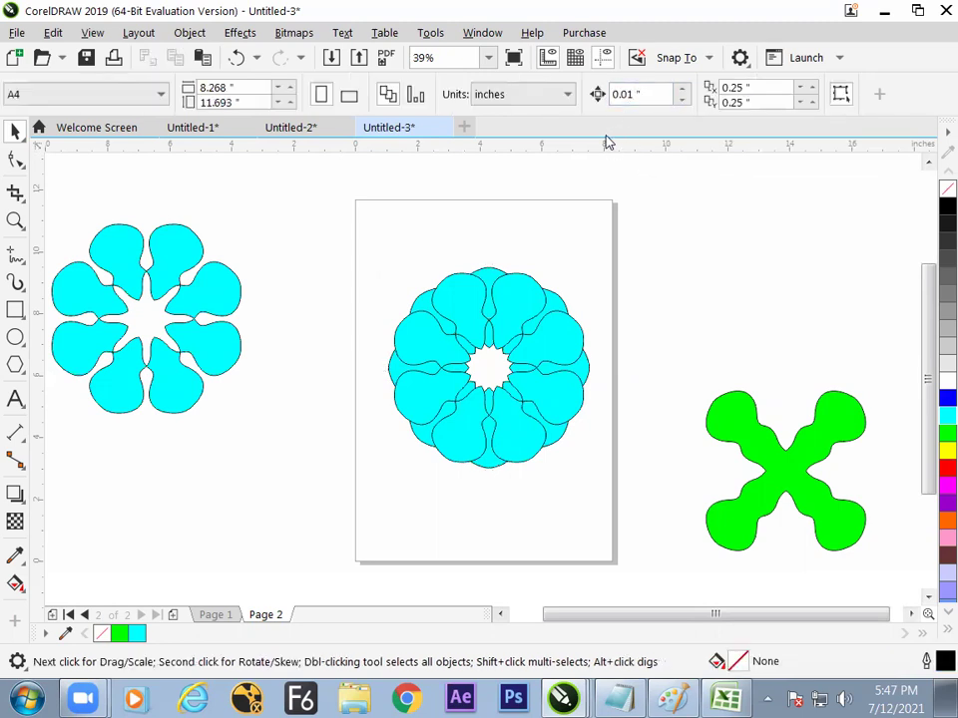
left_click(522, 275)
left_click(547, 215)
left_click_drag(468, 302, 548, 313)
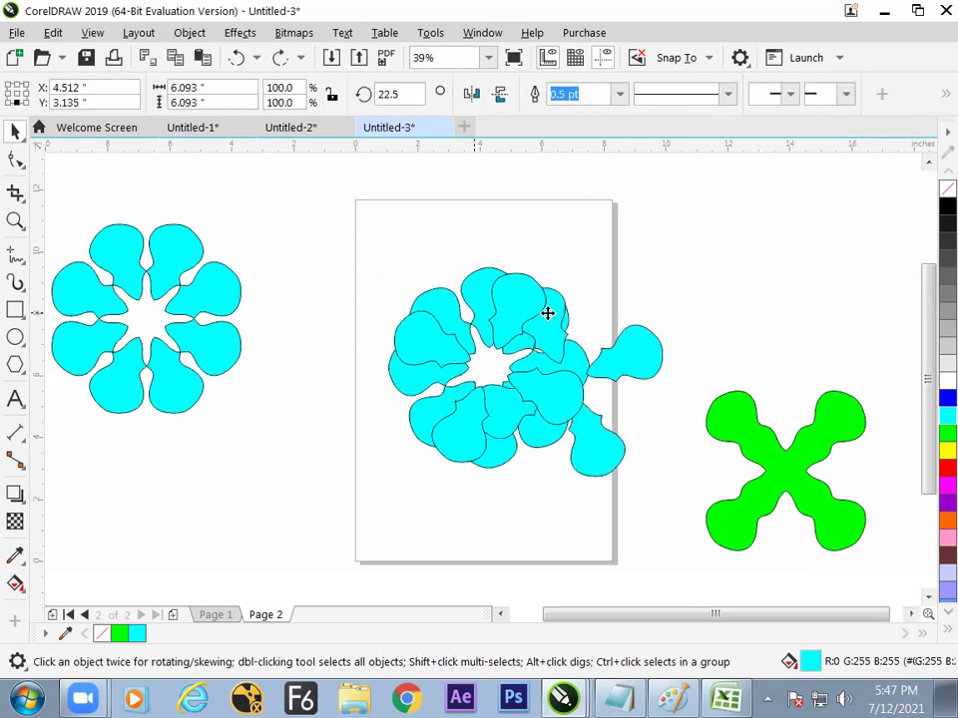
key("ctrl+z")
Combine all the overlaid petal shapes on the page into a single curve and select the resulting ornament.
left_click_drag(371, 203, 626, 514)
left_click(536, 94)
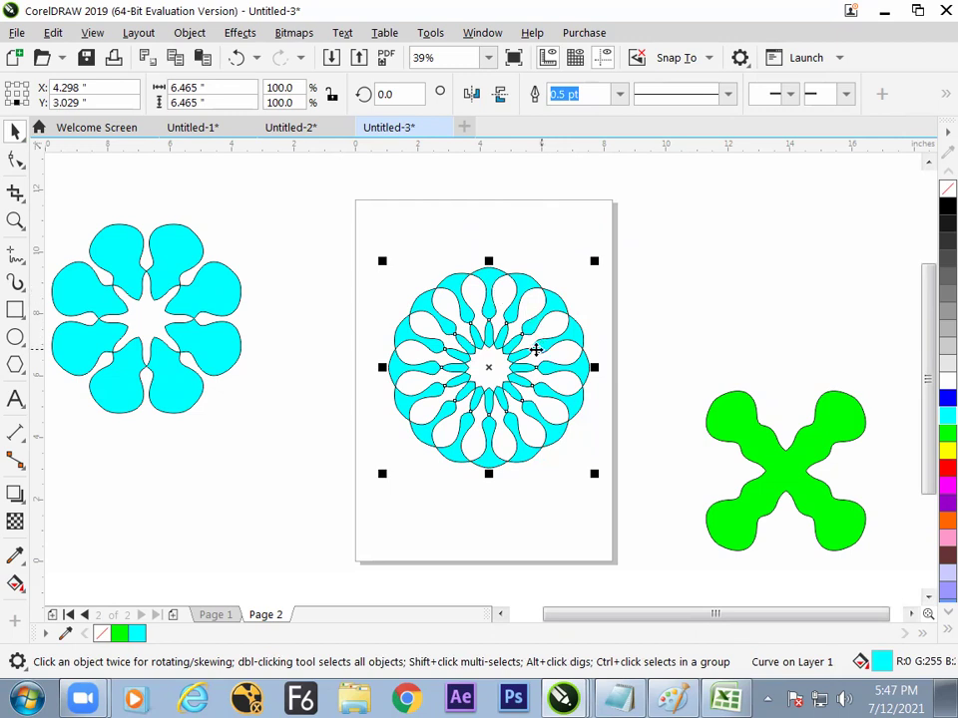
left_click(601, 323)
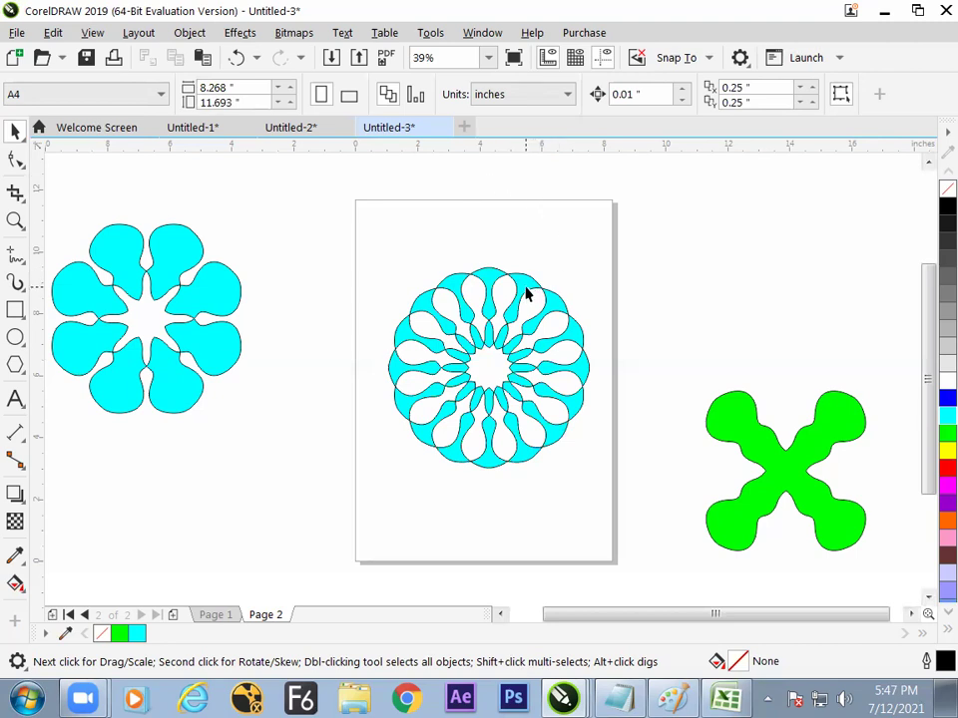
left_click(525, 292)
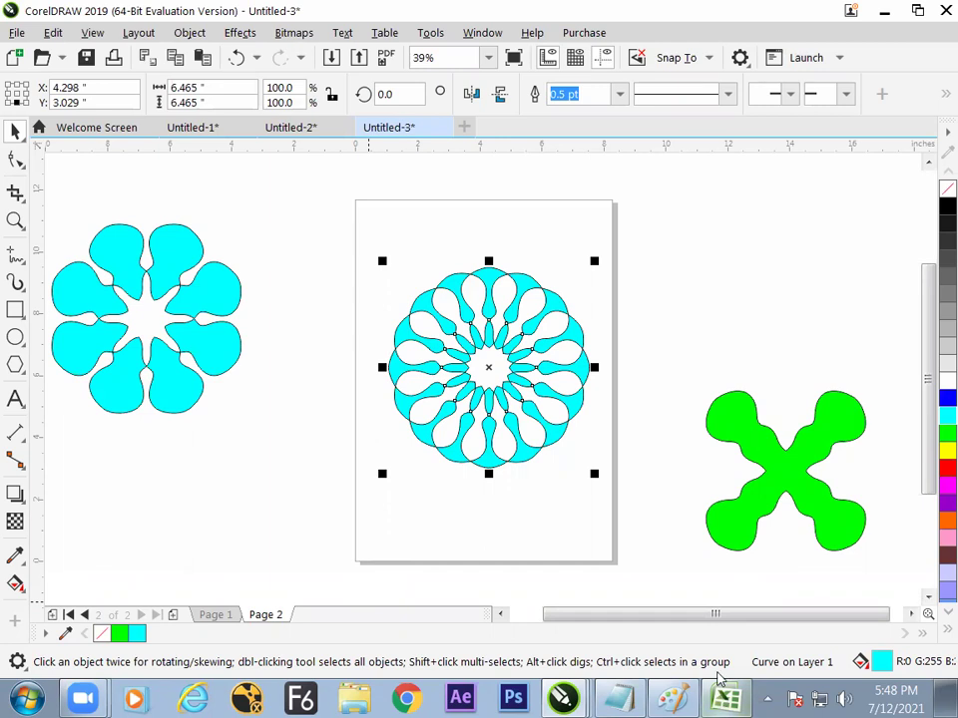
Switch to the Excel notes and select the node detail list in cells B32:B46.
key("alt+Tab")
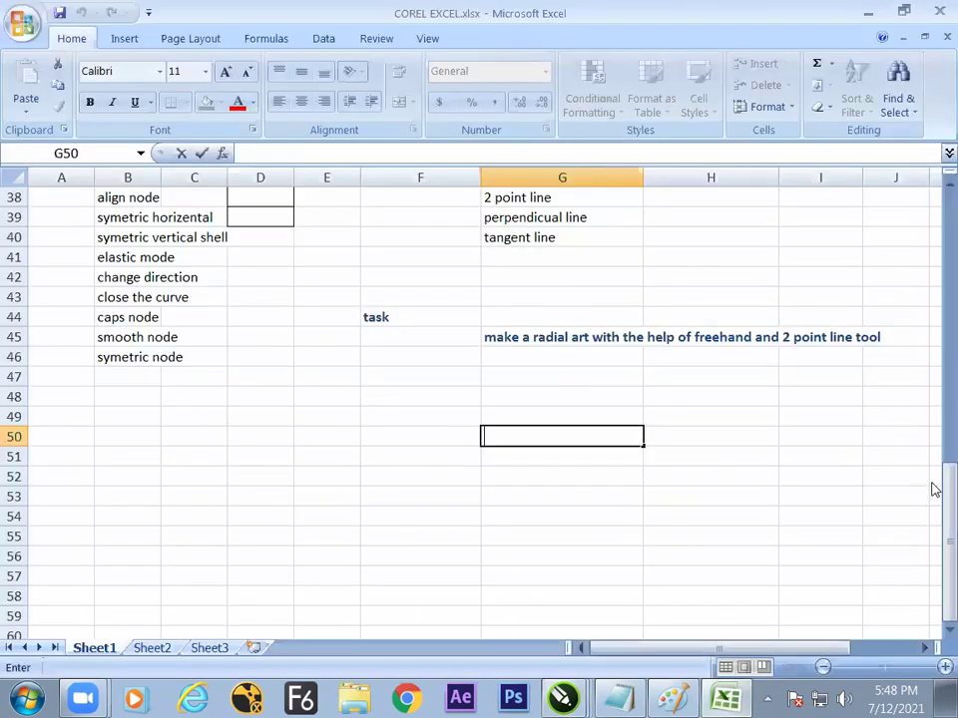
left_click_drag(935, 489, 931, 424)
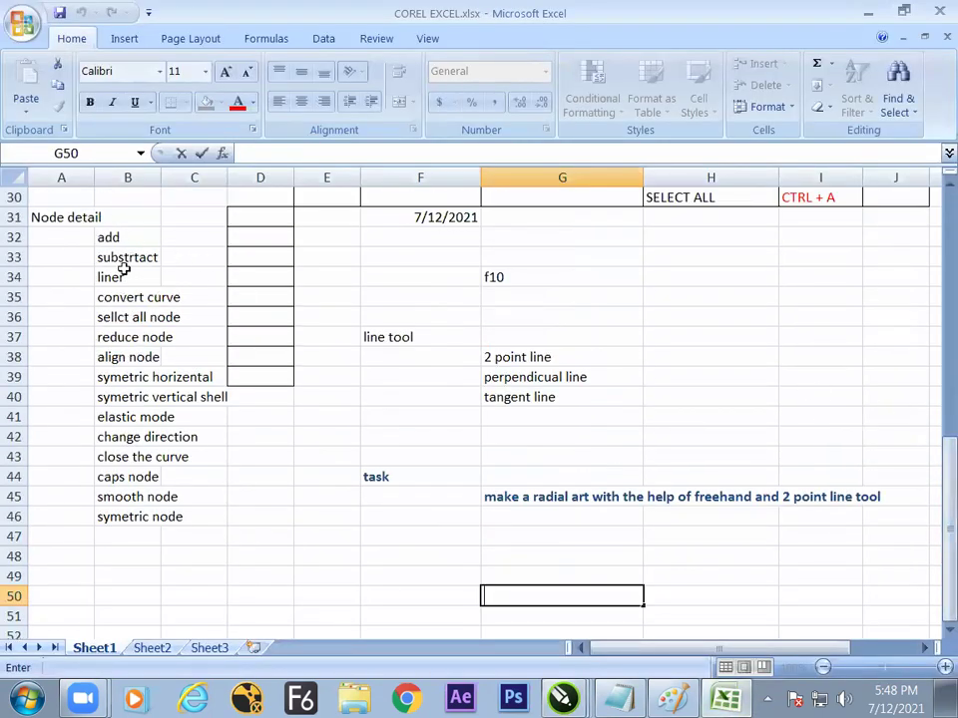
left_click_drag(121, 239, 137, 515)
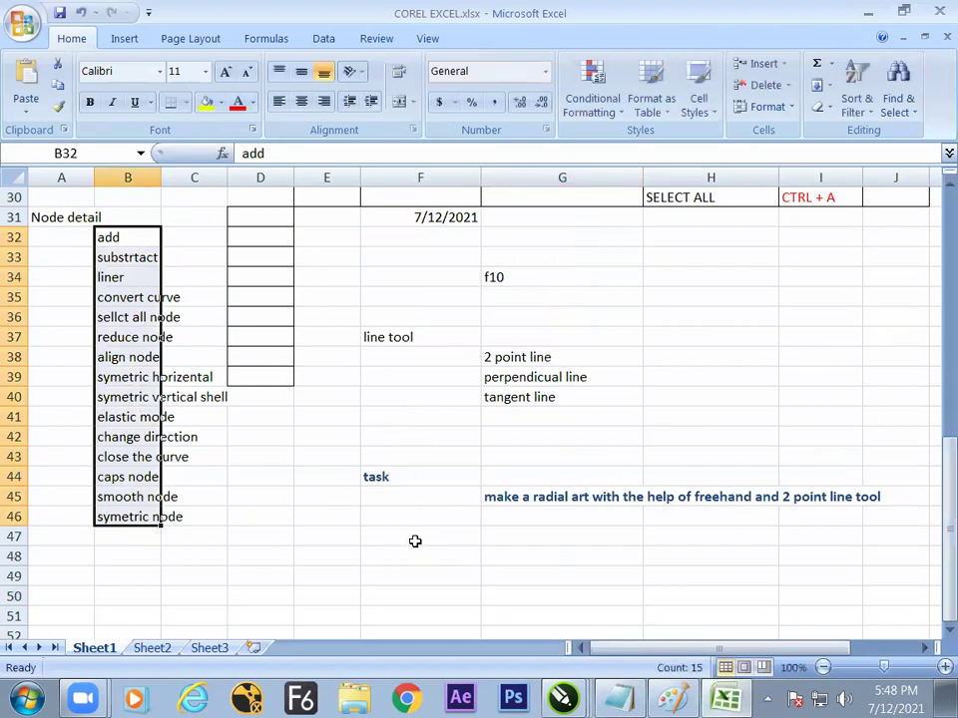
Number the two task rows by entering 1 in cell F45 and 2 in cell F46.
left_click(520, 517)
left_click(464, 499)
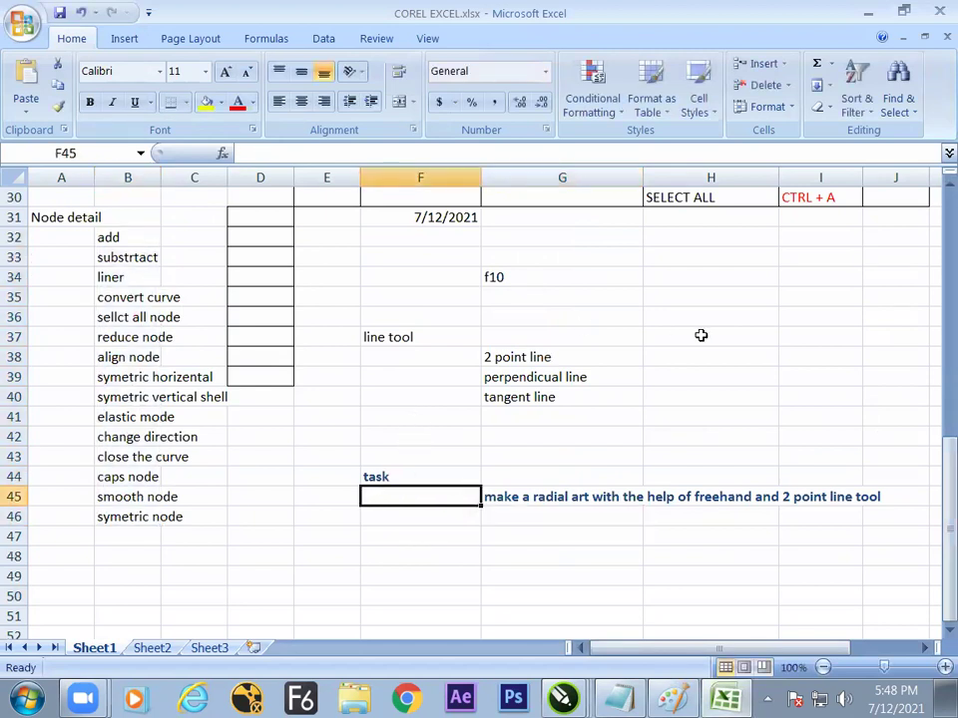
type("1")
key("Return")
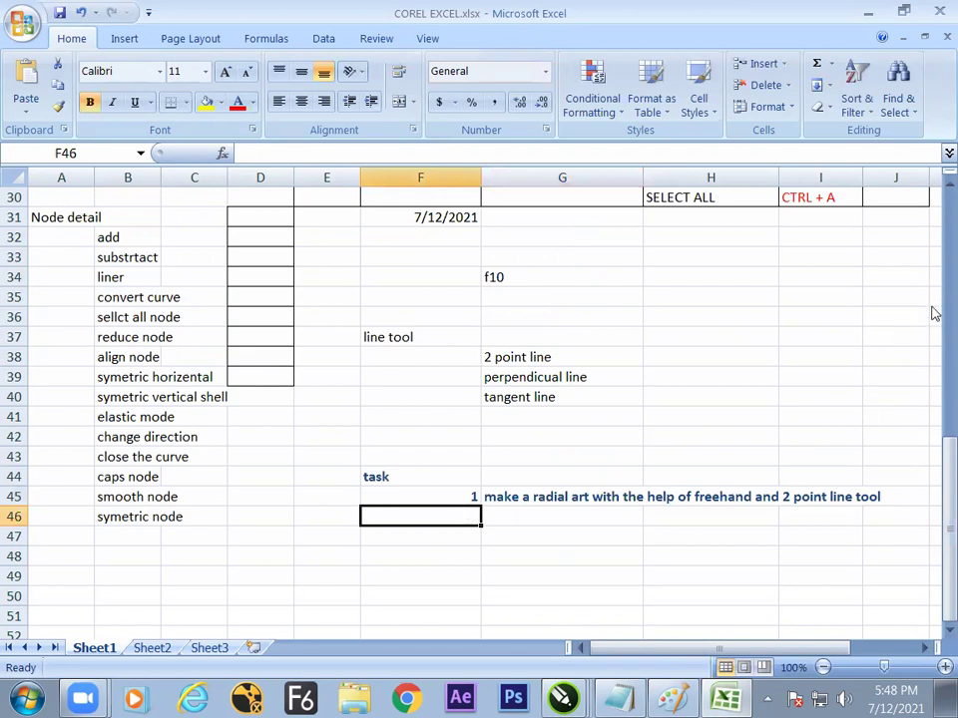
type("2")
left_click(559, 456)
Enter the second task, "chk all the modify proerty of a line", in cell G46 and highlight the node detail list.
left_click(515, 515)
type("c")
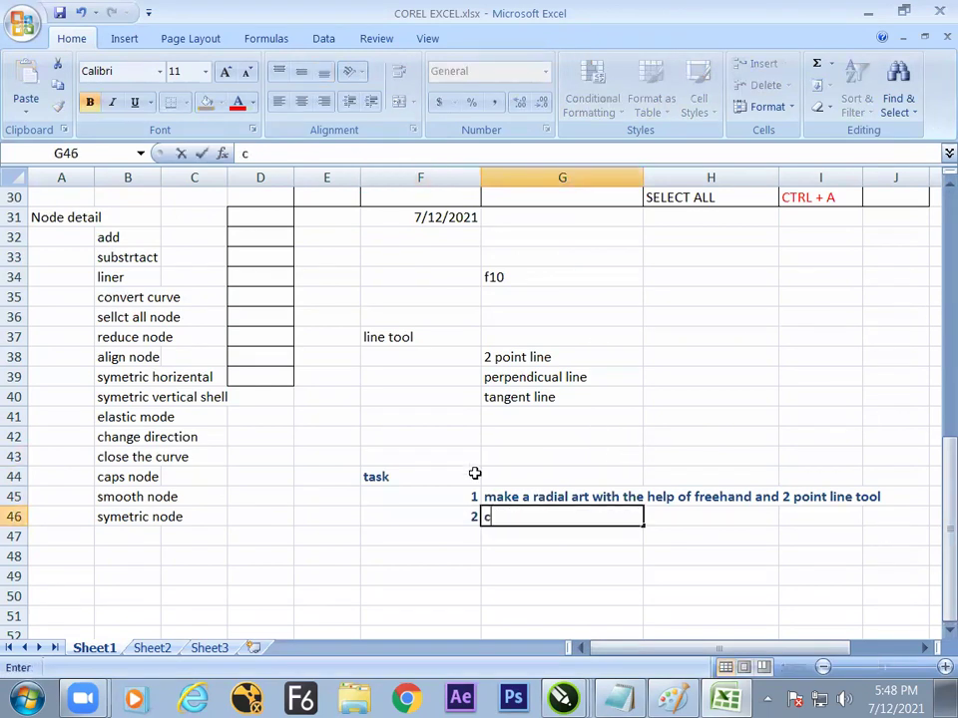
type("hk all the ")
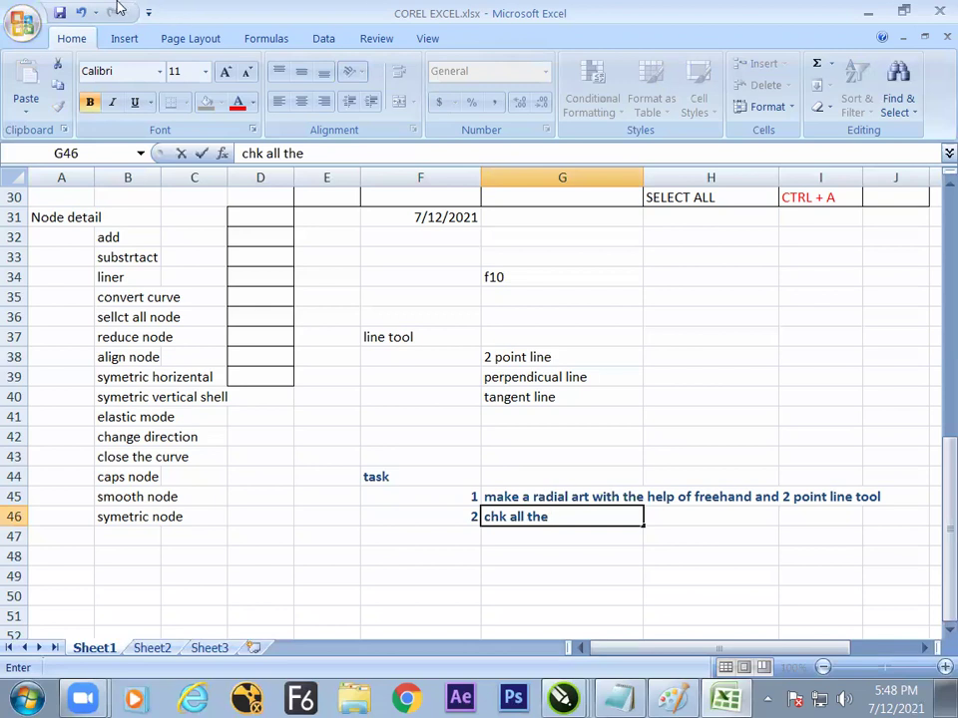
type("modify pr")
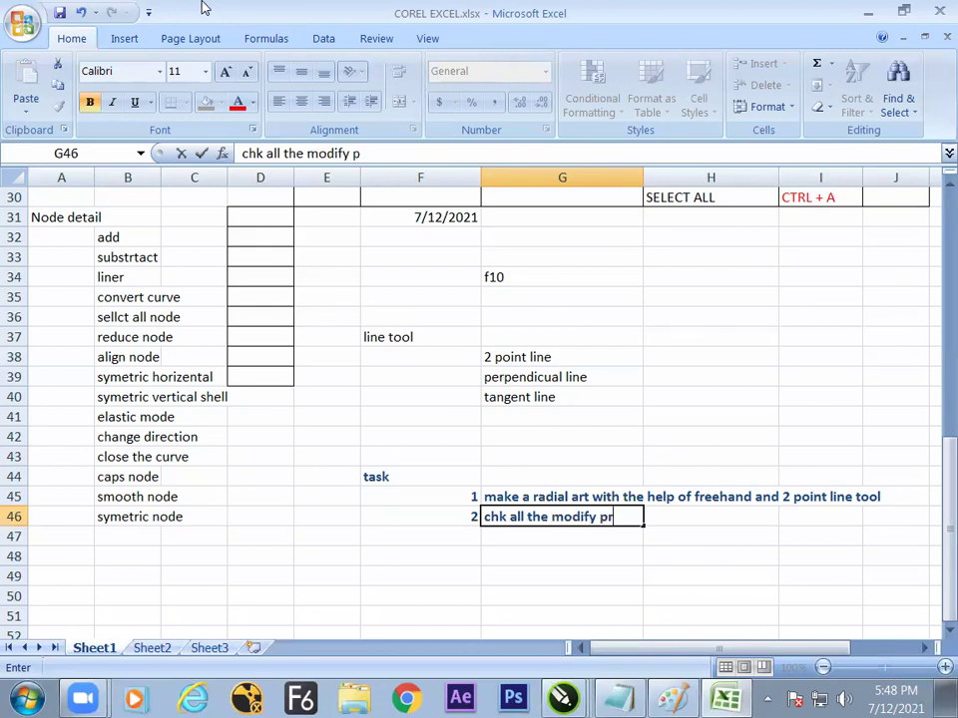
type("oert6y")
key("BackSpace")
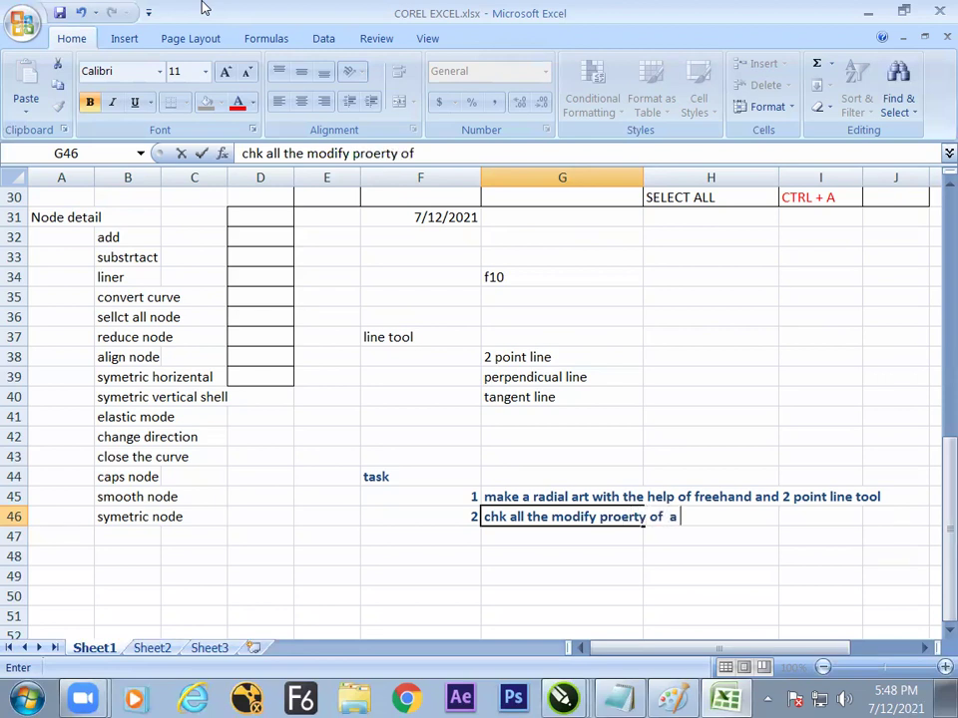
type("ine")
left_click_drag(105, 243, 162, 519)
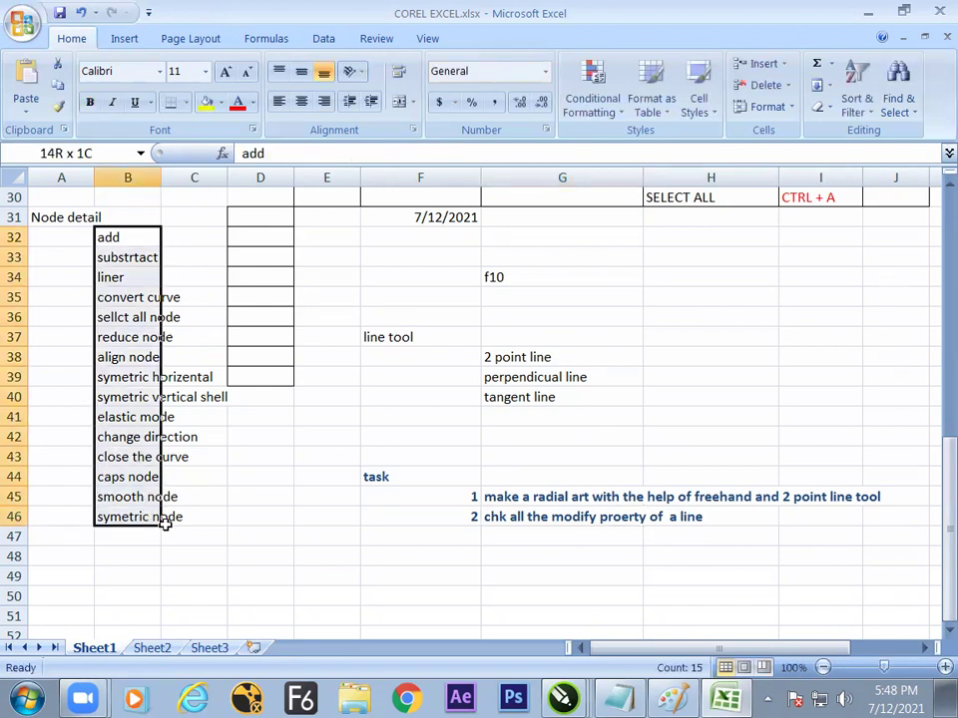
left_click(710, 523)
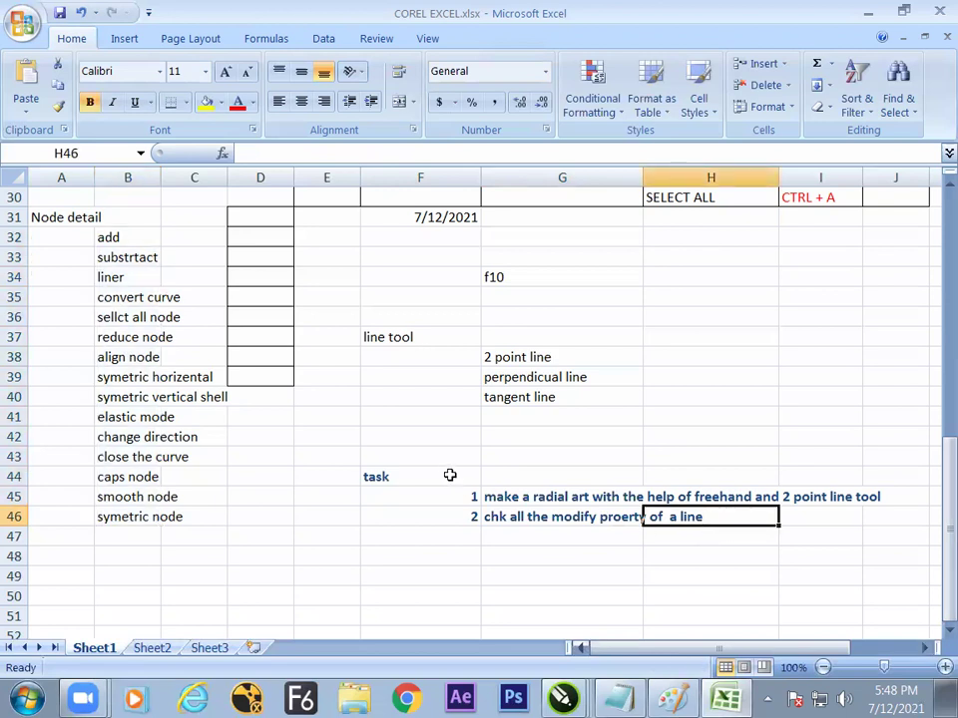
Switch to CorelDRAW, try cyan and yellow outlines on the combined ornament, and give it a blue fill with no outline.
key("alt+Tab")
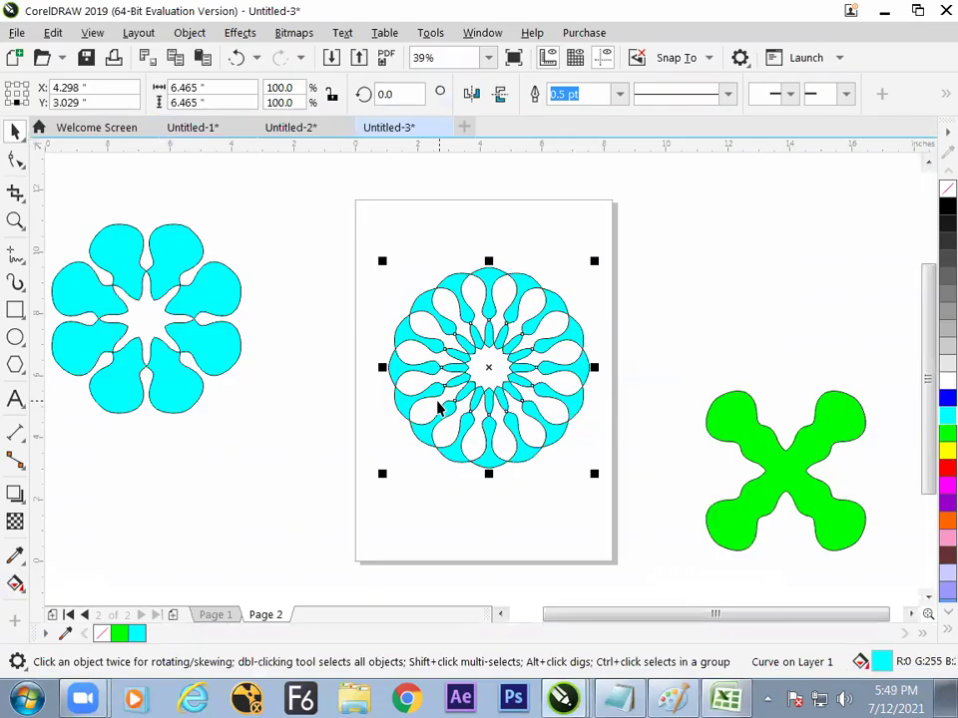
left_click(375, 499)
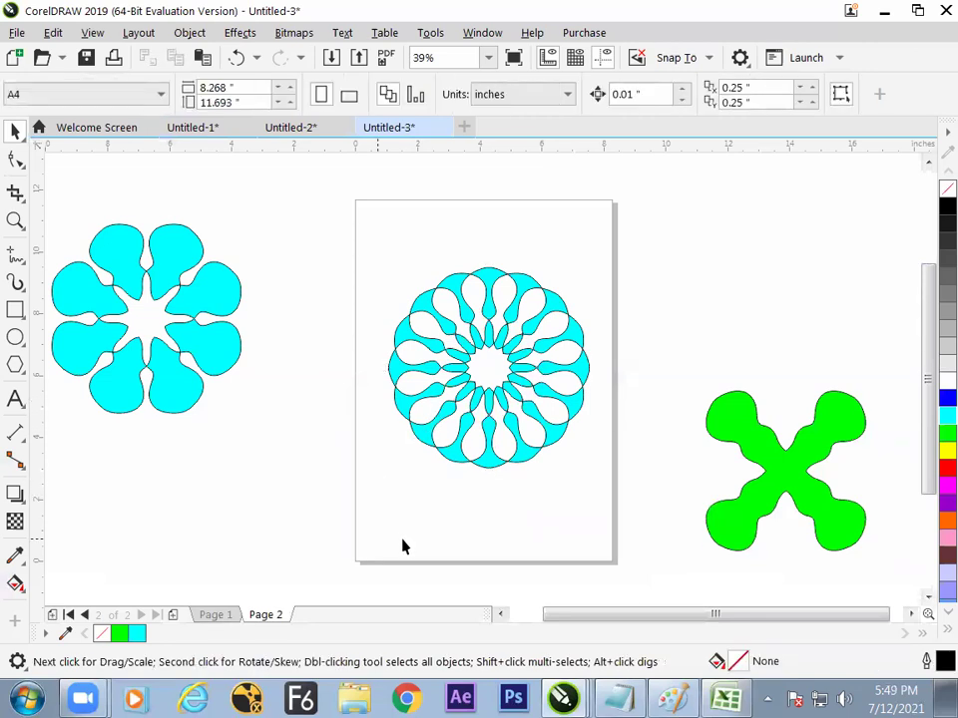
left_click(456, 371)
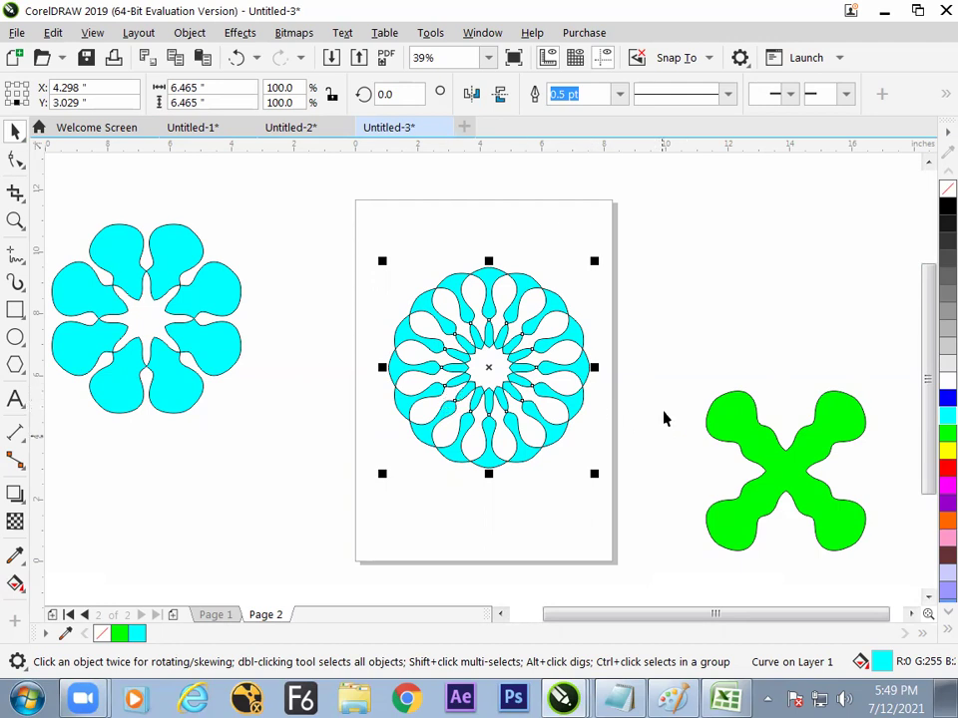
left_click(776, 464)
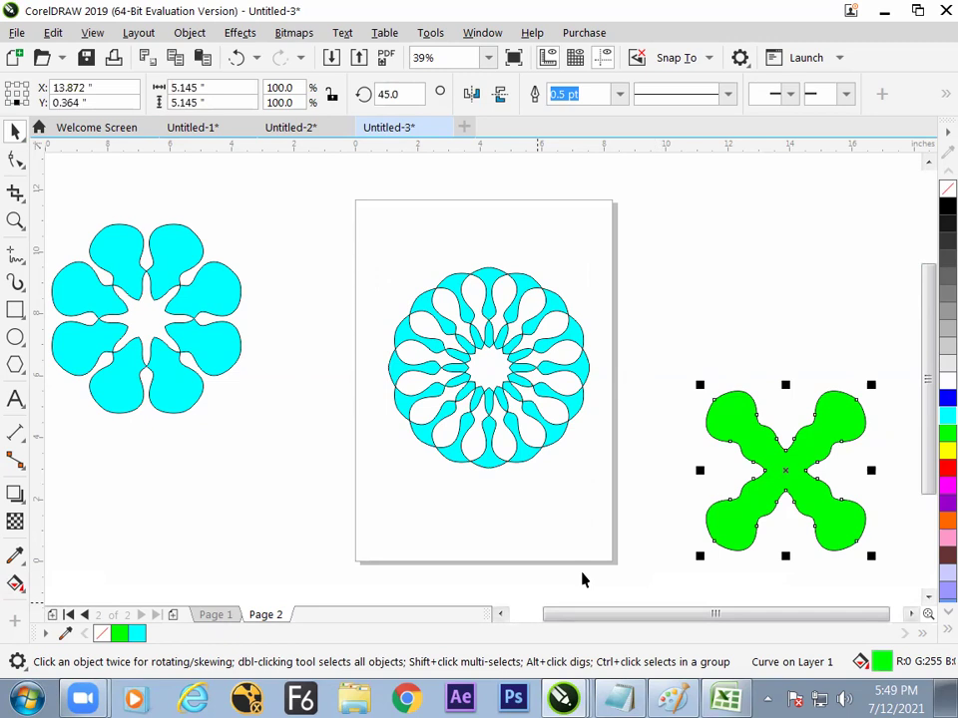
left_click(461, 454)
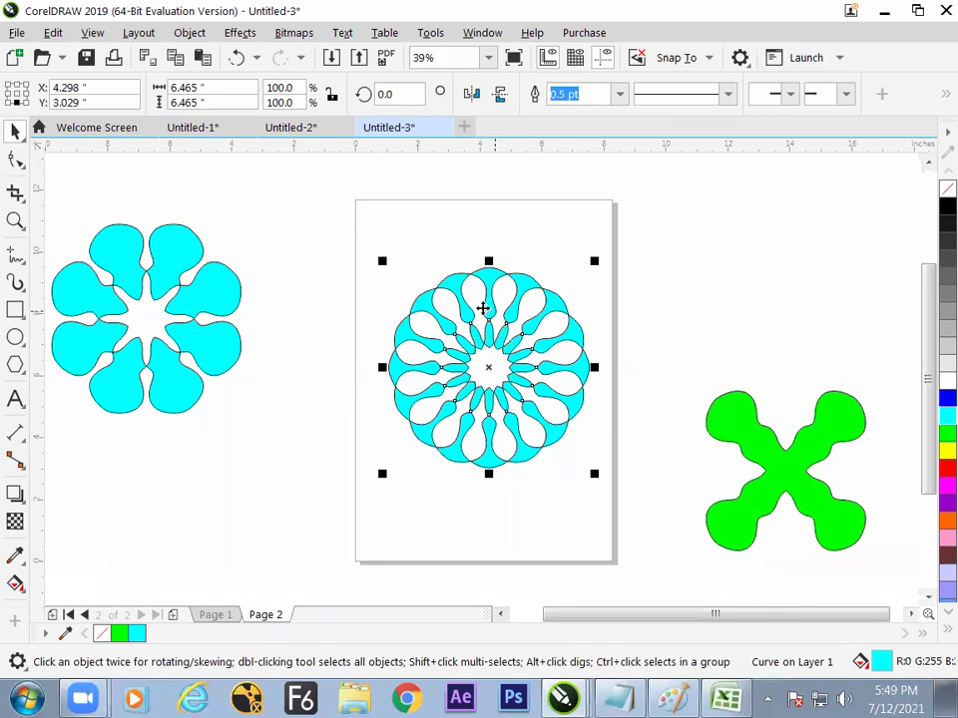
right_click(932, 417)
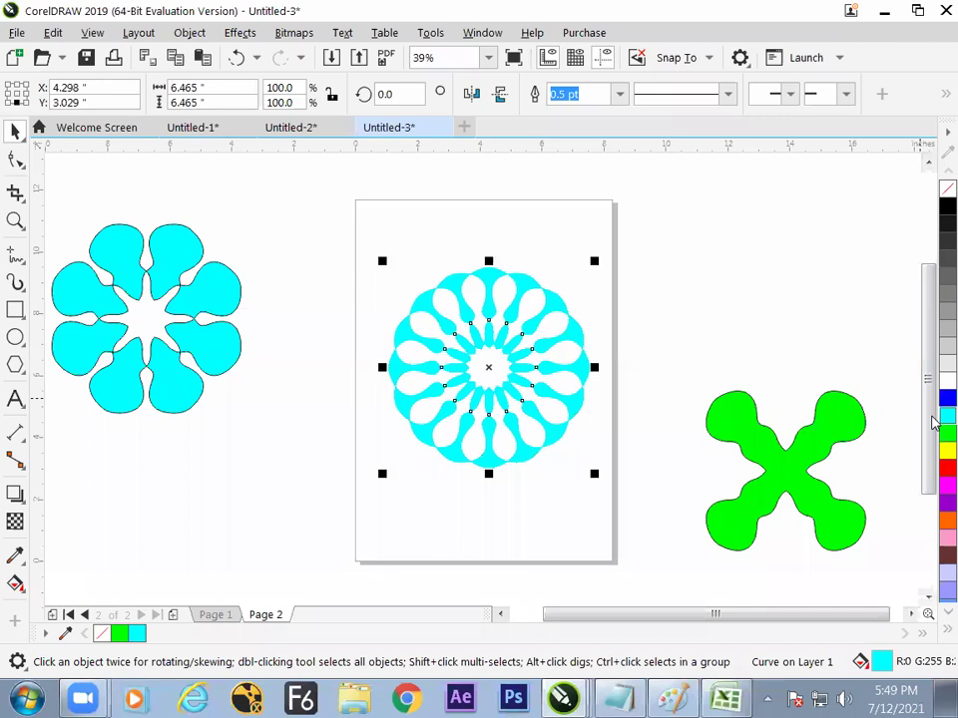
right_click(933, 451)
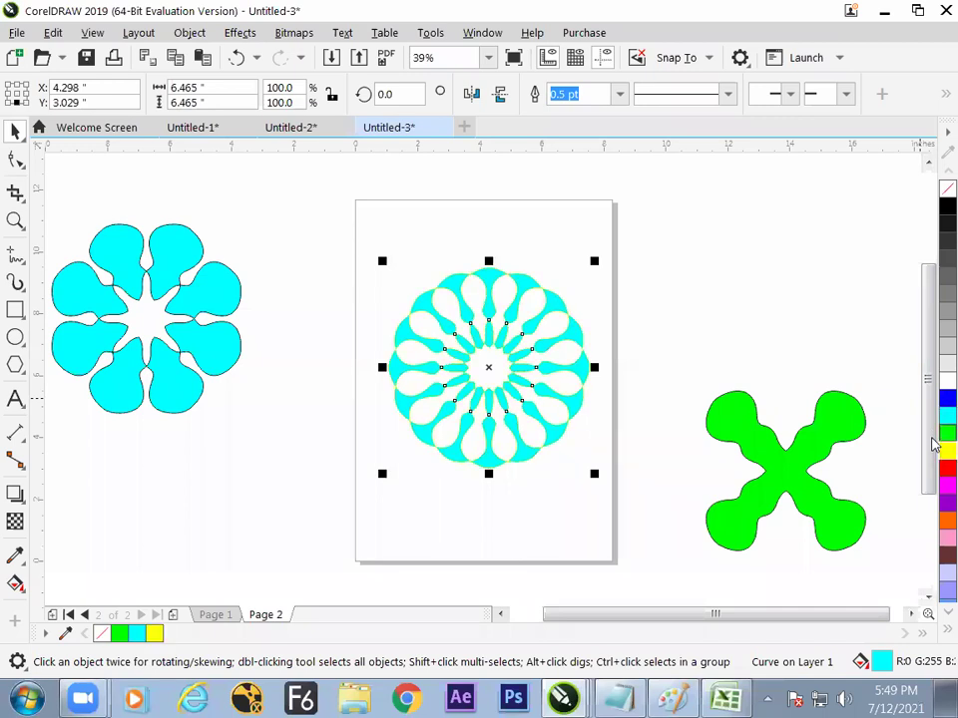
left_click(945, 398)
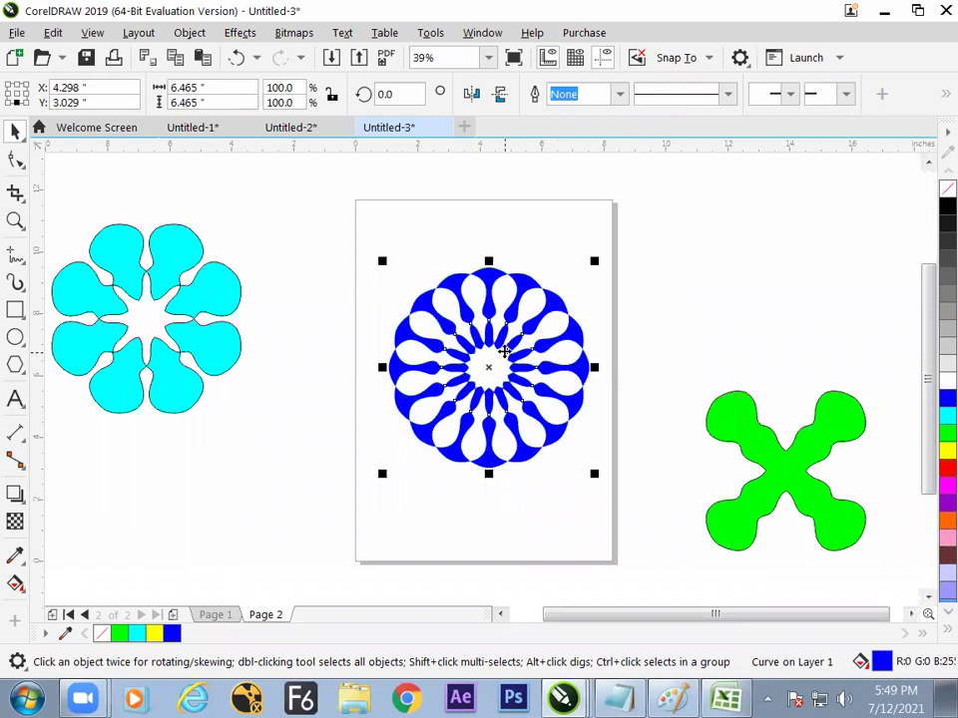
Break the blue ornament curve apart and pull several petal pieces away from it.
left_click(190, 32)
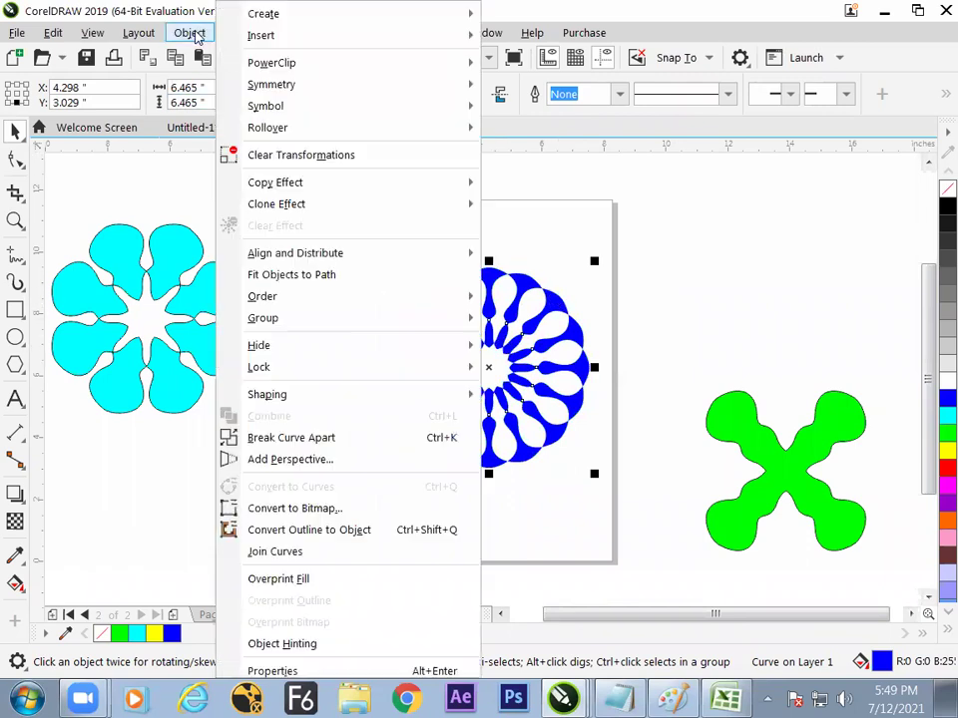
left_click(264, 439)
left_click_drag(515, 417, 668, 276)
key("Escape")
left_click_drag(571, 316, 613, 370)
left_click_drag(553, 394, 557, 441)
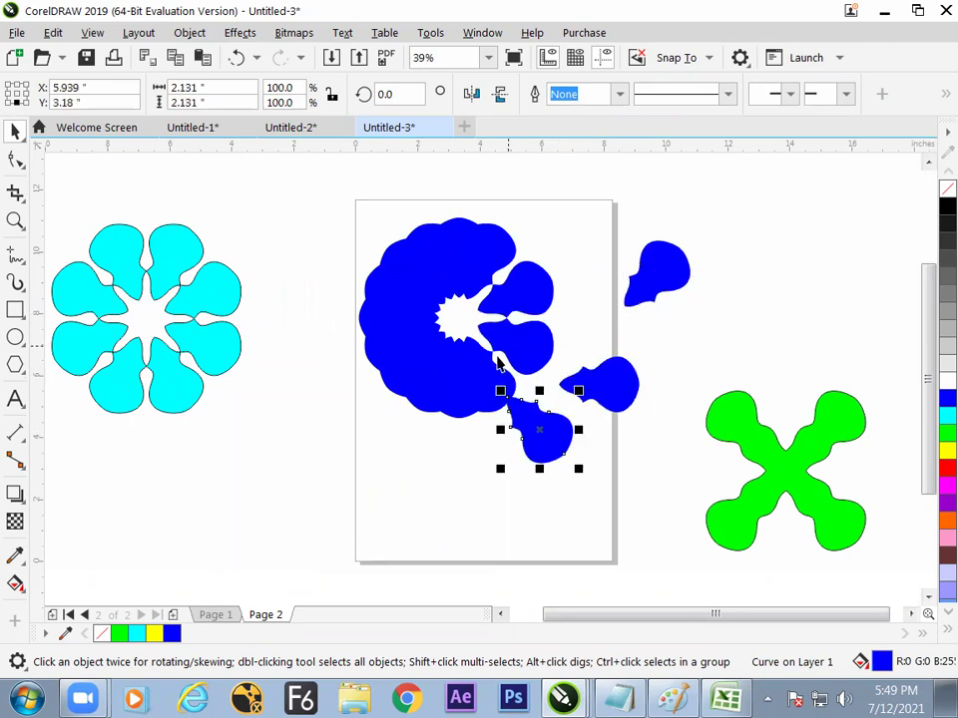
left_click_drag(438, 384, 429, 443)
left_click_drag(394, 344, 359, 389)
Undo the petal moves and the Break Curve Apart operation on the blue ornament.
key("ctrl+z")
key("ctrl+z")
key("ctrl+z")
key("ctrl+z")
key("ctrl+z")
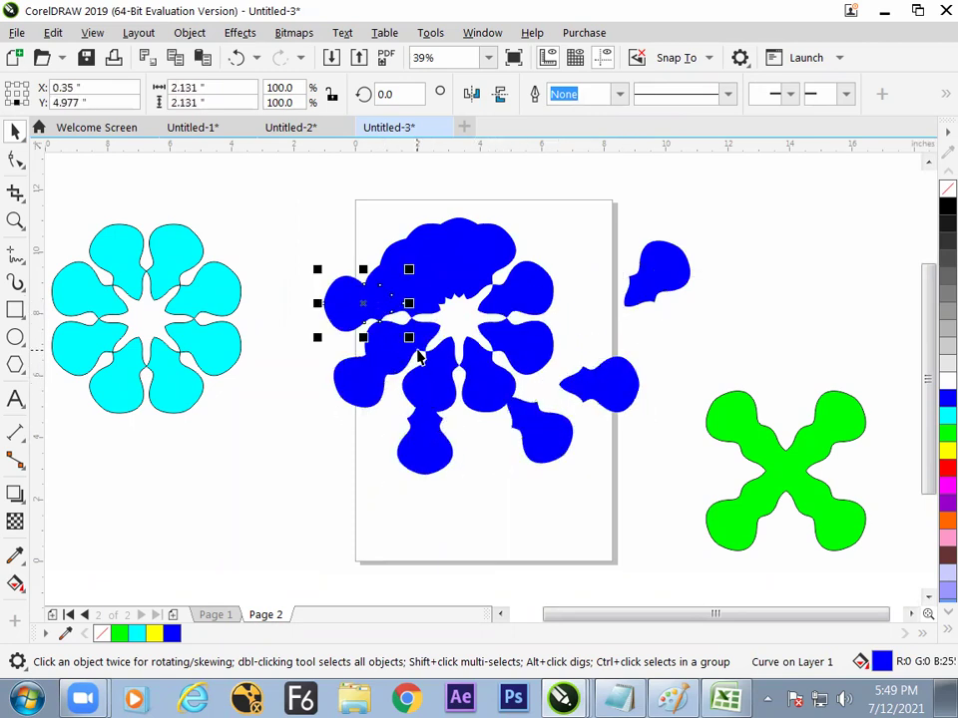
key("ctrl+z")
key("ctrl+z")
key("ctrl+z")
key("ctrl+z")
key("ctrl+z")
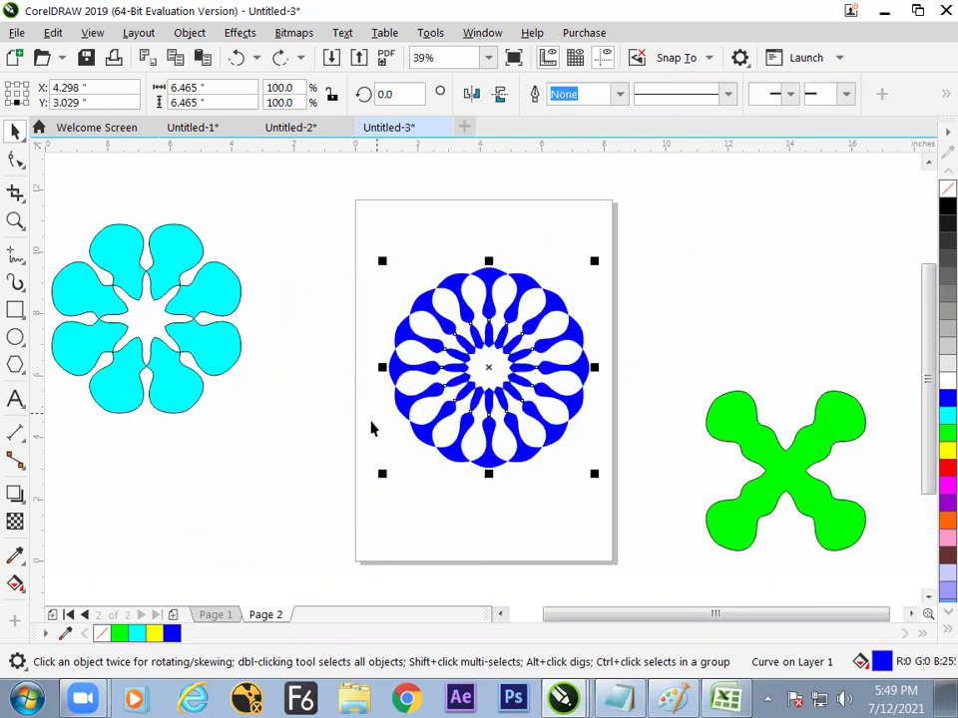
Move the blue ornament over the cyan flower, bring it to the front, and place it back in the page's middle.
left_click(410, 374)
left_click(400, 372)
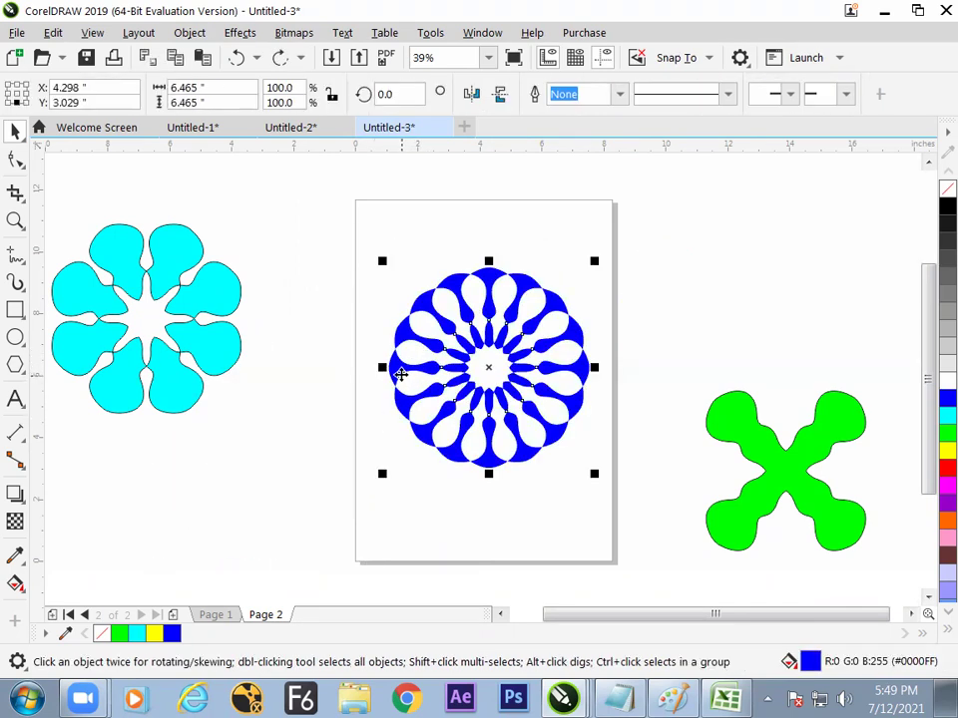
left_click_drag(464, 357, 292, 314)
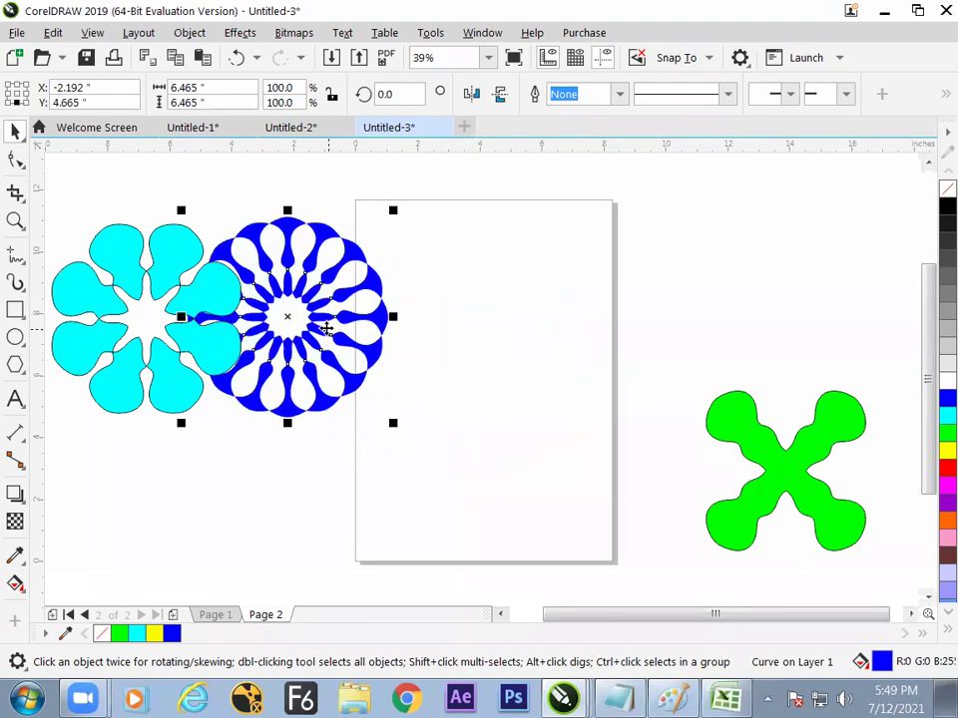
key("shift+Page_Up")
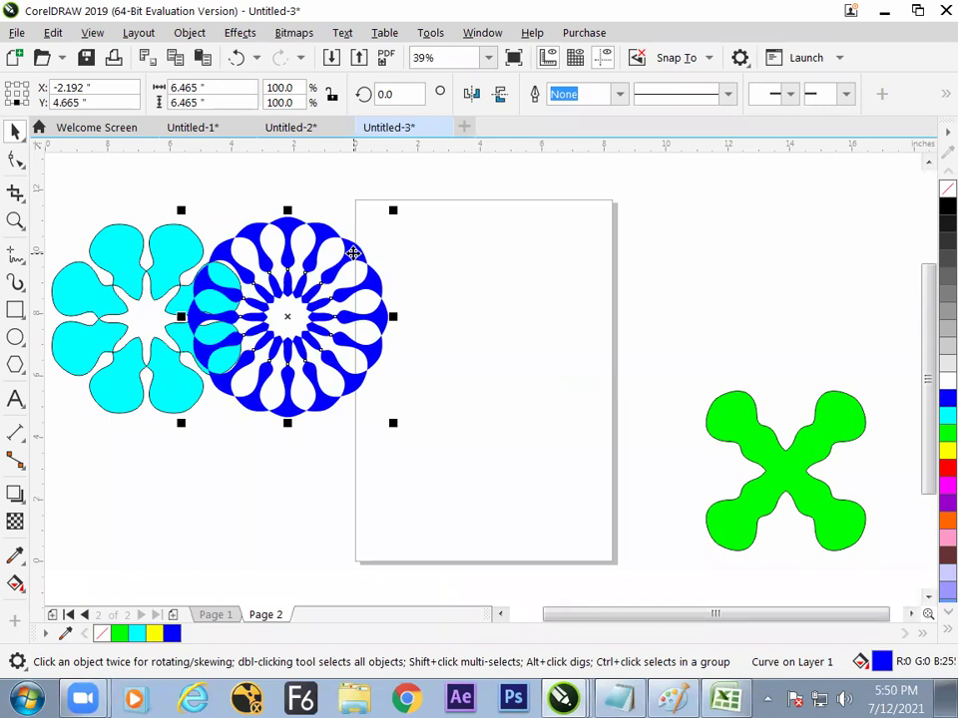
left_click_drag(246, 270, 482, 334)
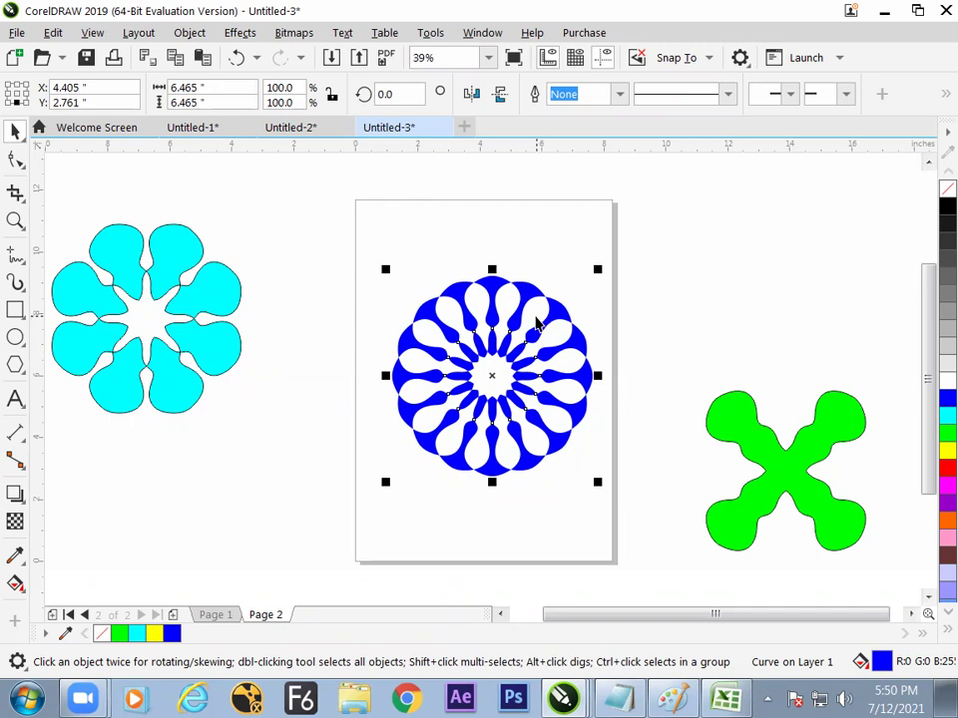
left_click_drag(552, 315, 546, 312)
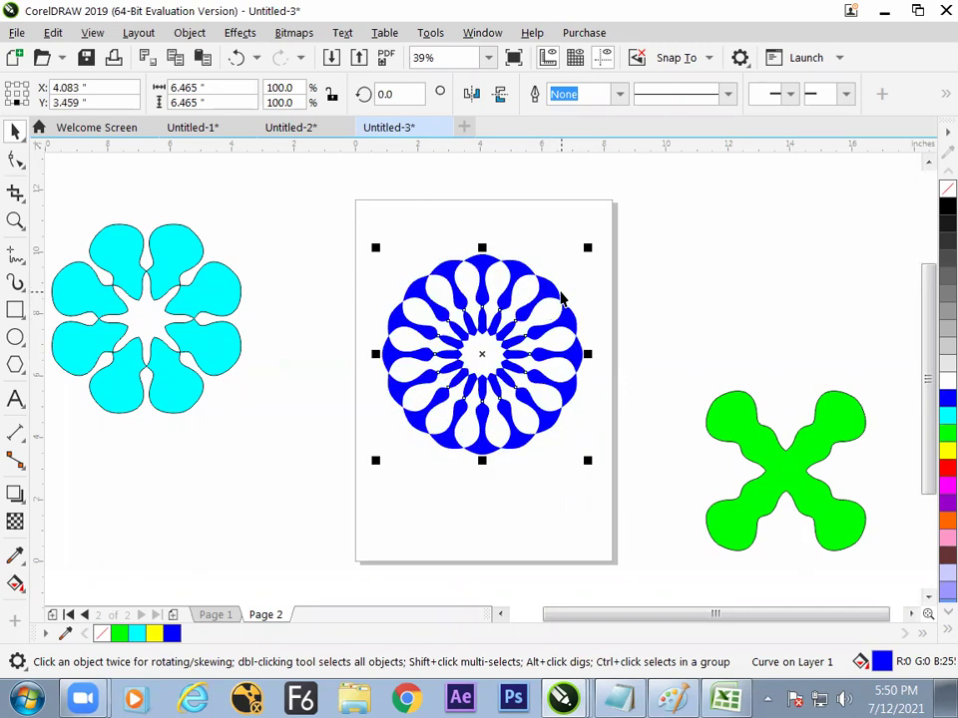
left_click(555, 293)
left_click(548, 297)
left_click(549, 303)
left_click(548, 298)
left_click(190, 32)
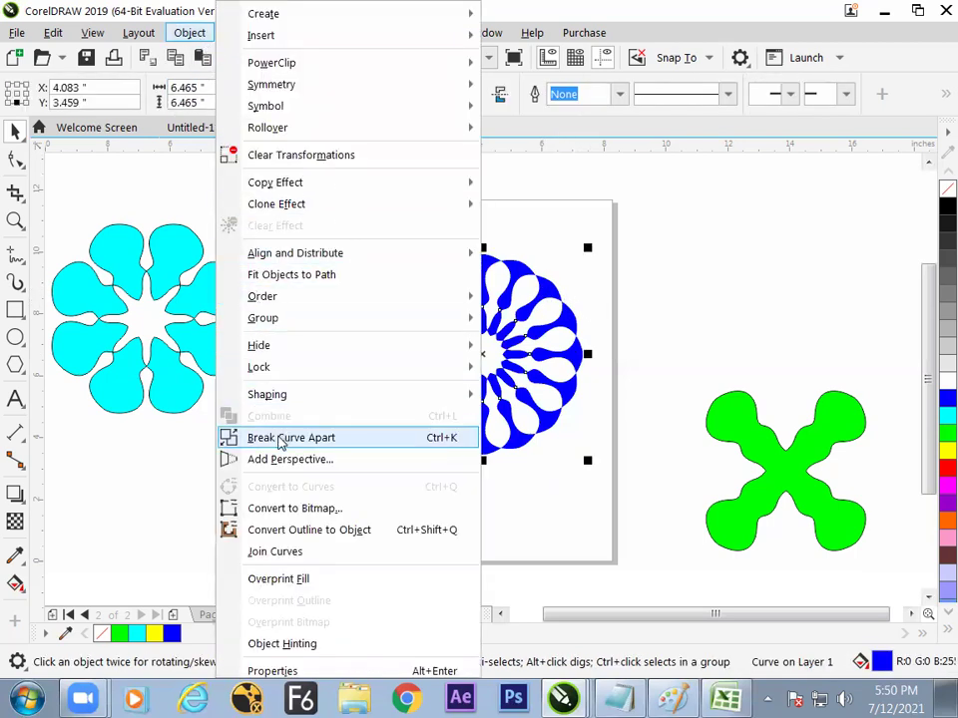
left_click(587, 314)
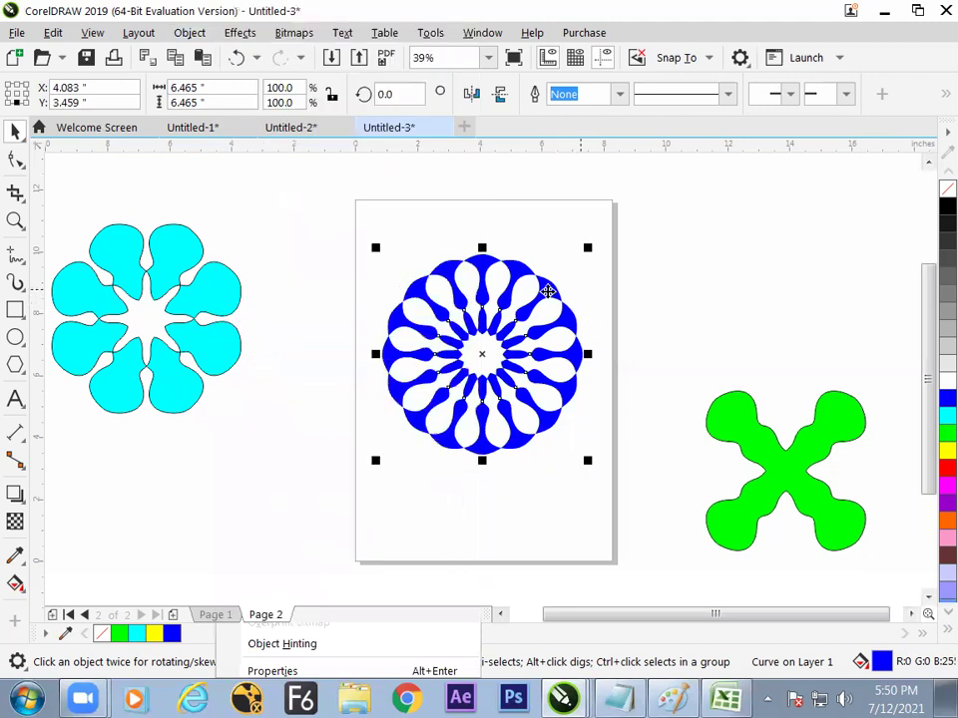
left_click(545, 284)
Set the rotation of the green four-petal shape to 0 degrees.
left_click(717, 429)
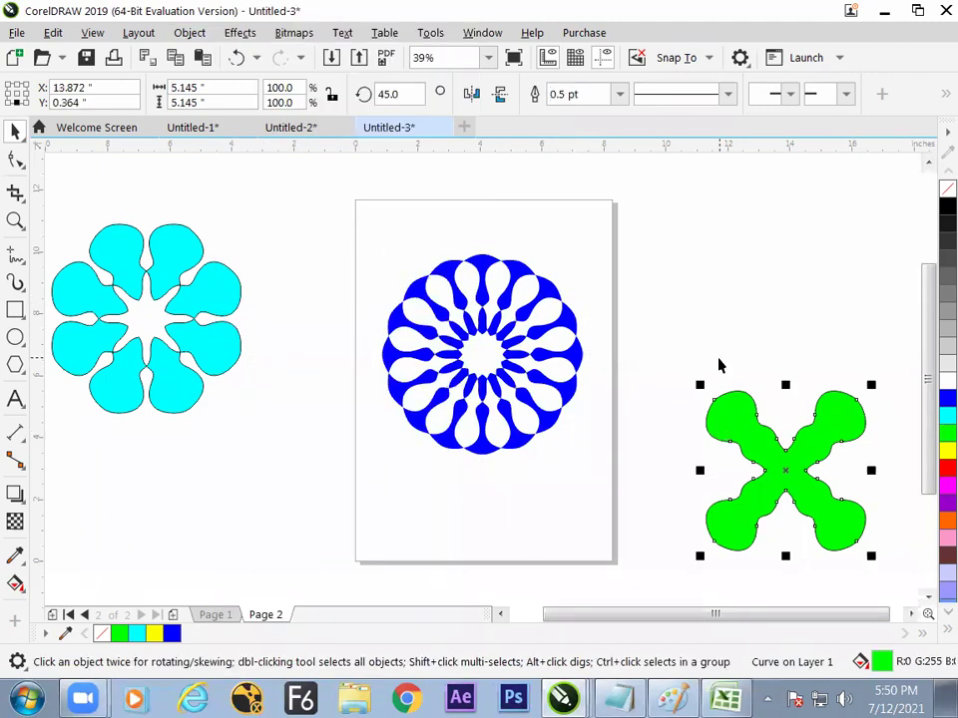
left_click(694, 273)
left_click(719, 419)
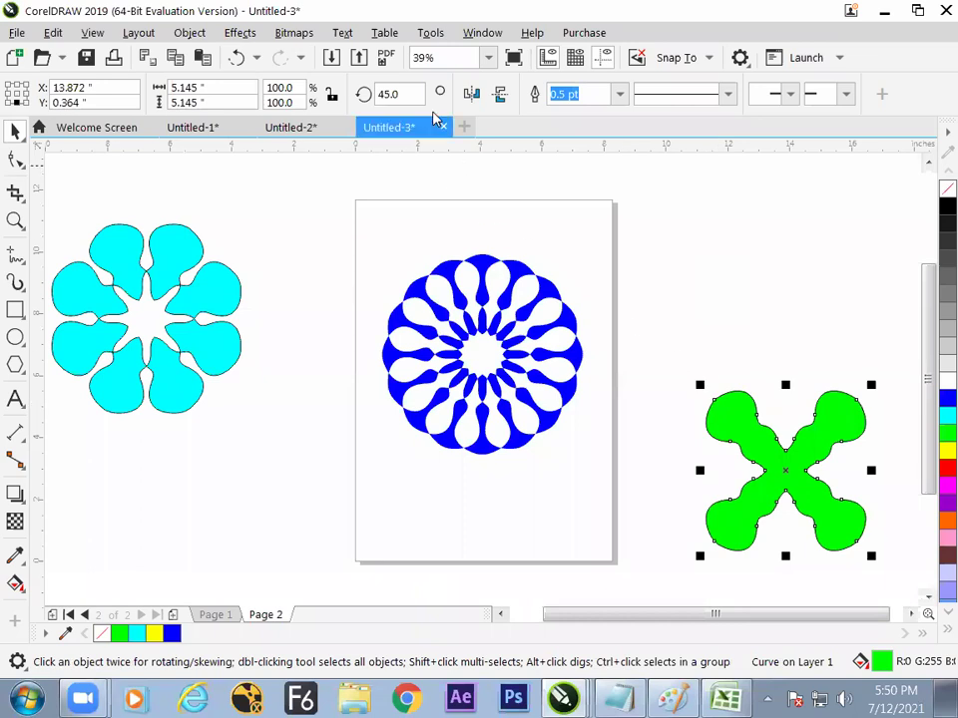
left_click(391, 93)
type("0")
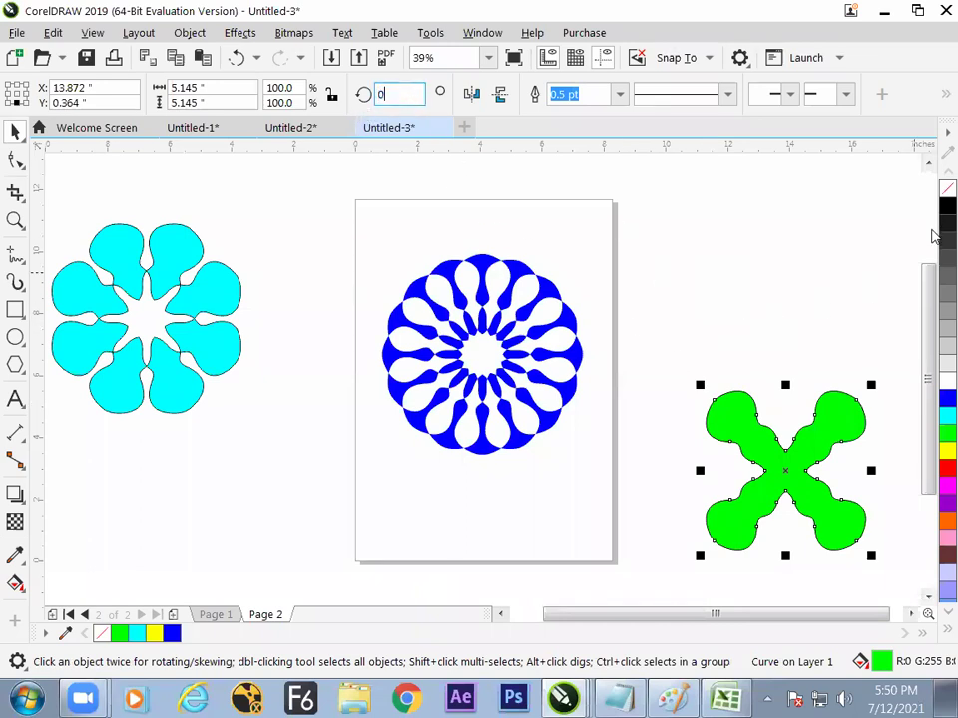
key("Return")
Combine the two stacked green four-petal shapes into one curve and move the resulting flower up beside the page.
left_click_drag(663, 270, 854, 567)
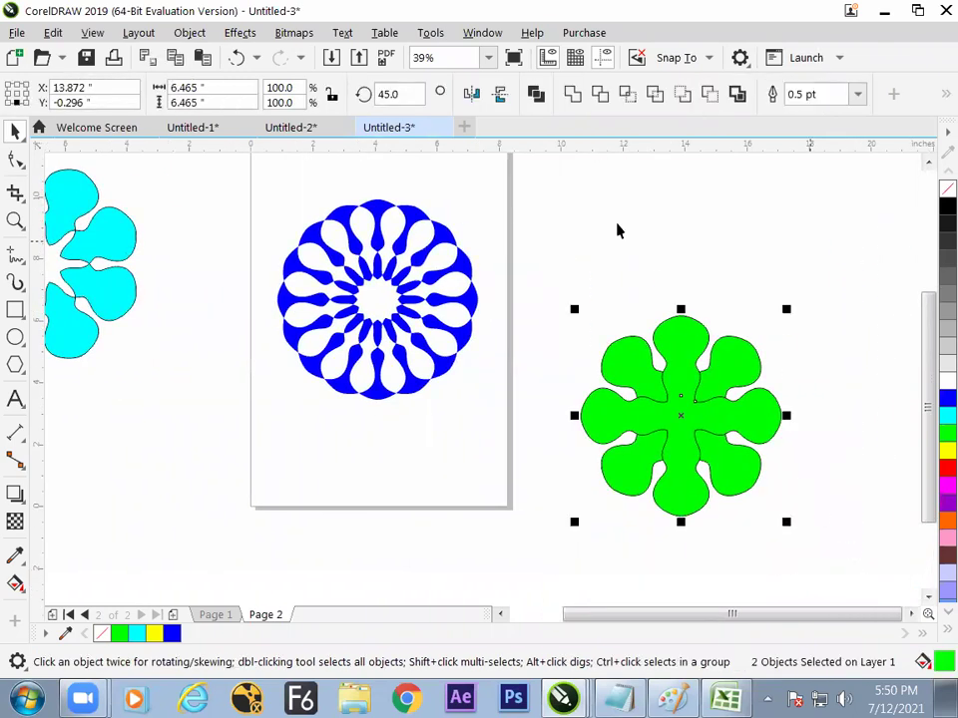
left_click(536, 94)
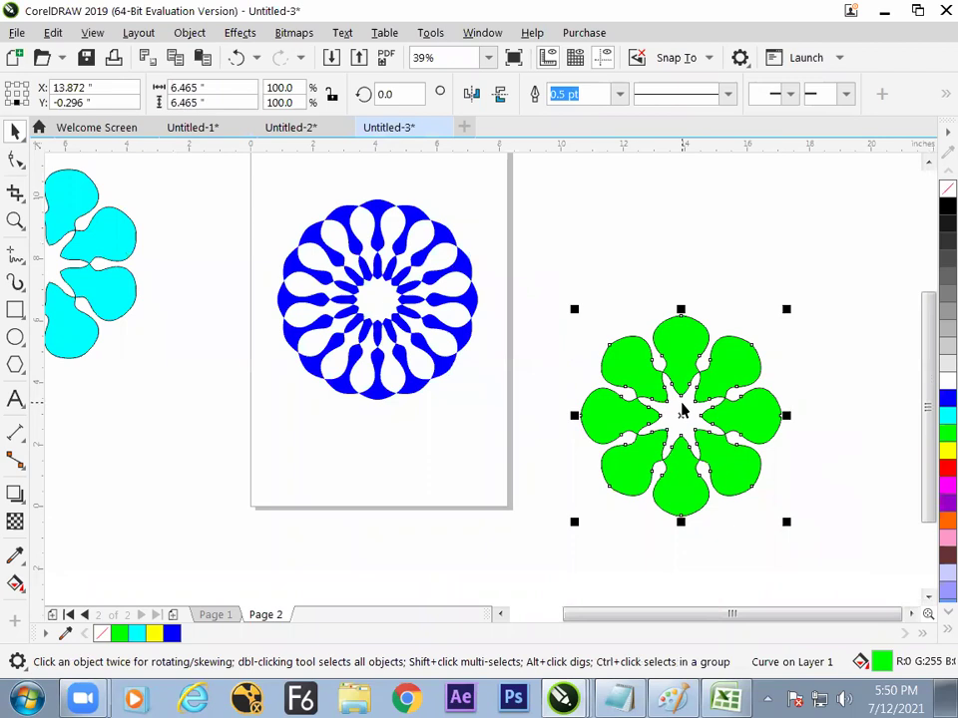
left_click(654, 313)
left_click(674, 362)
left_click_drag(665, 353, 652, 278)
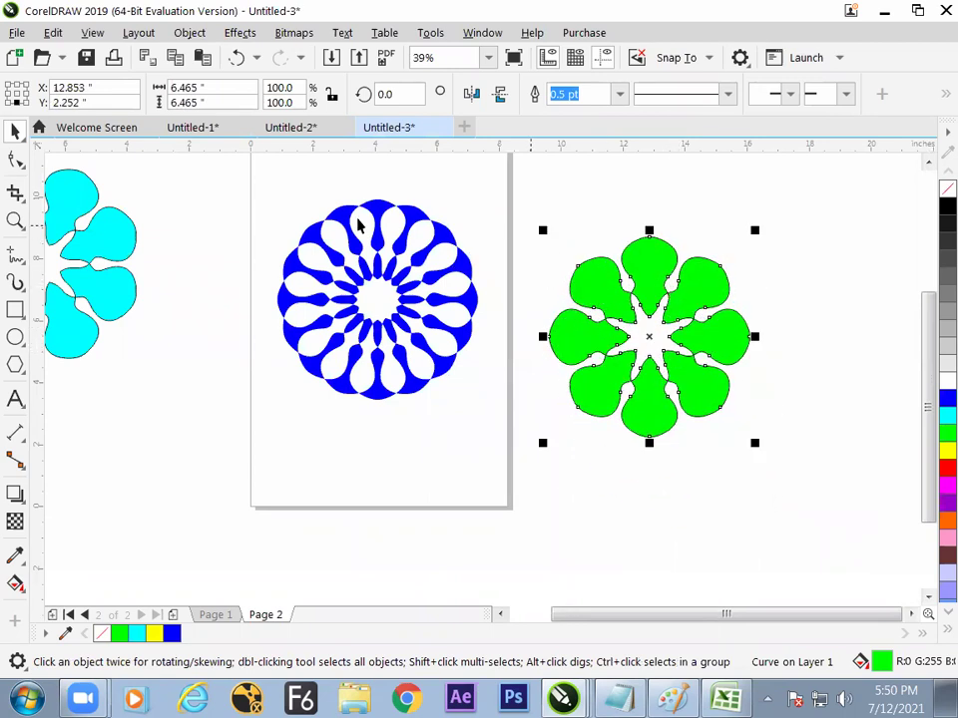
Activate the 2-Point Line tool and review its line modes, including the perpendicular 2-point line.
left_click(26, 261)
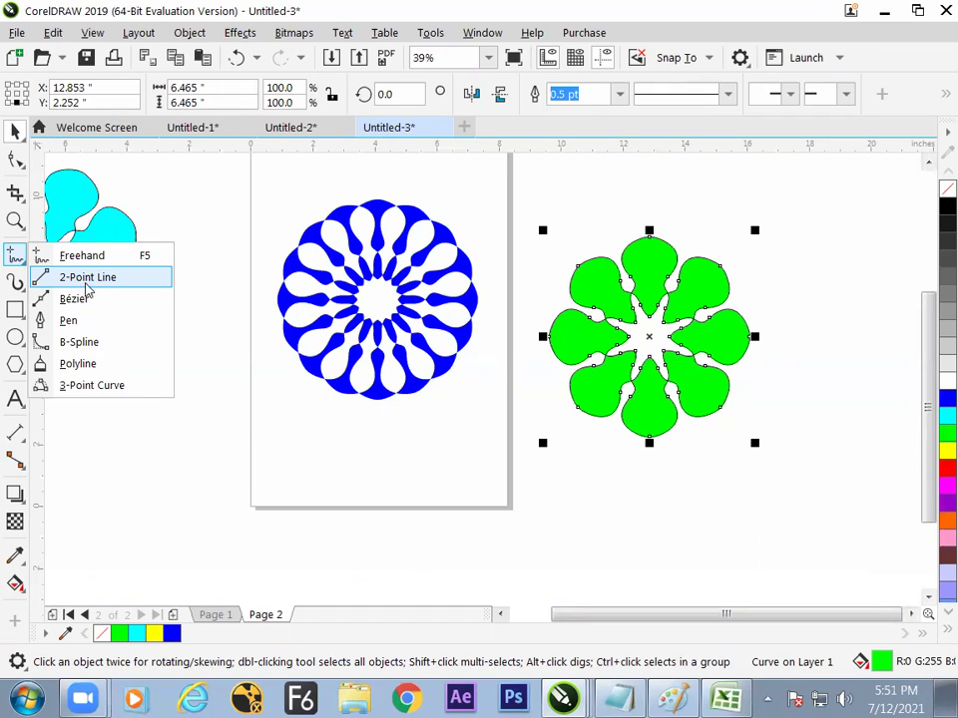
left_click(86, 281)
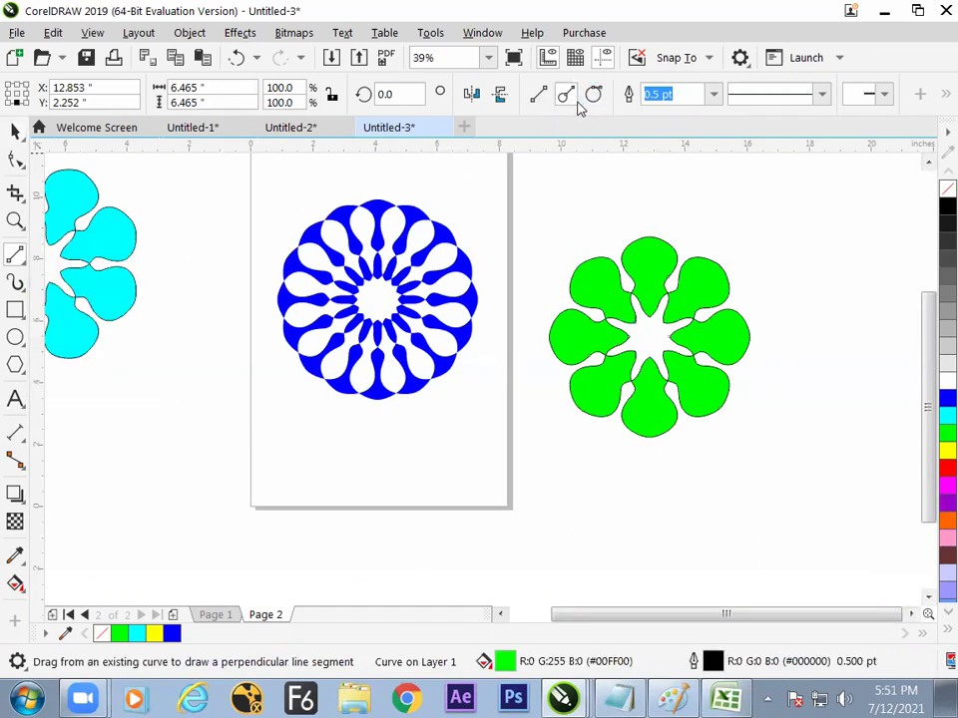
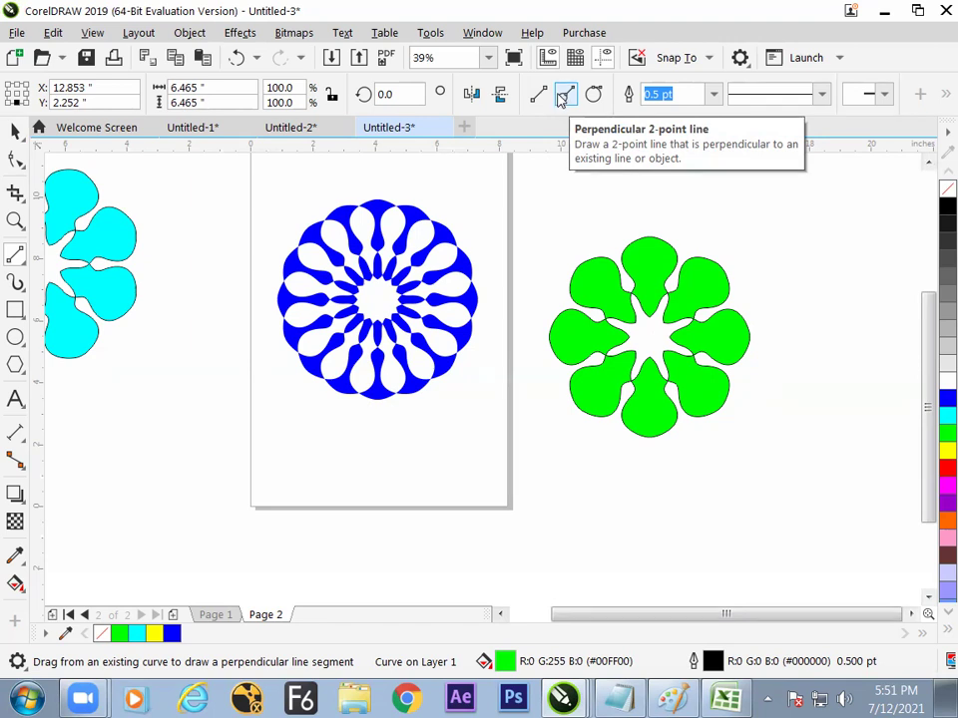
left_click(15, 254)
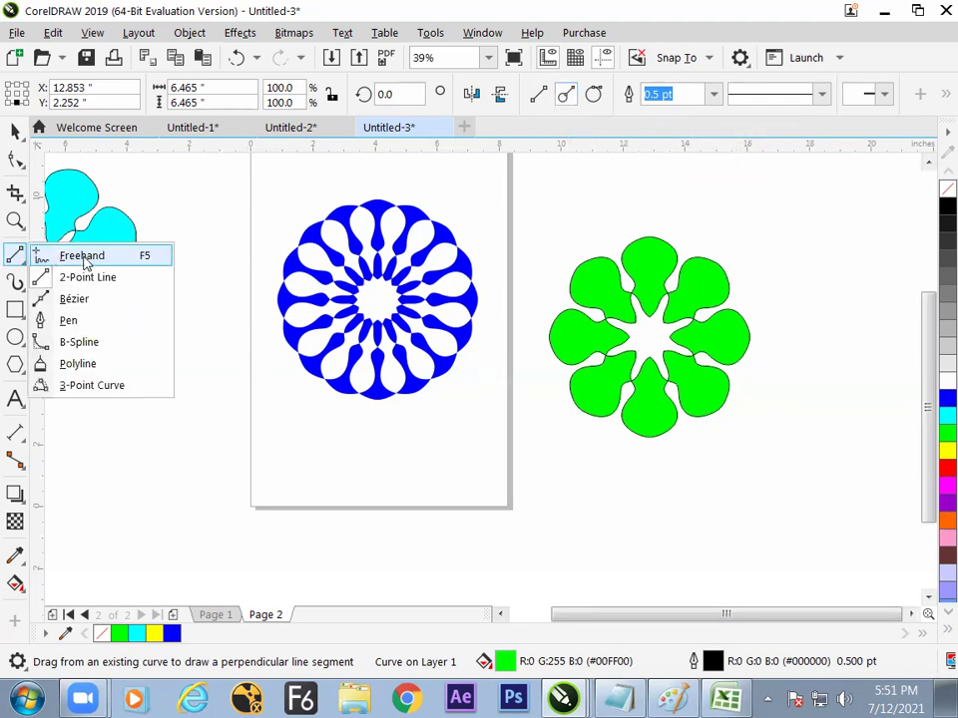
left_click(89, 279)
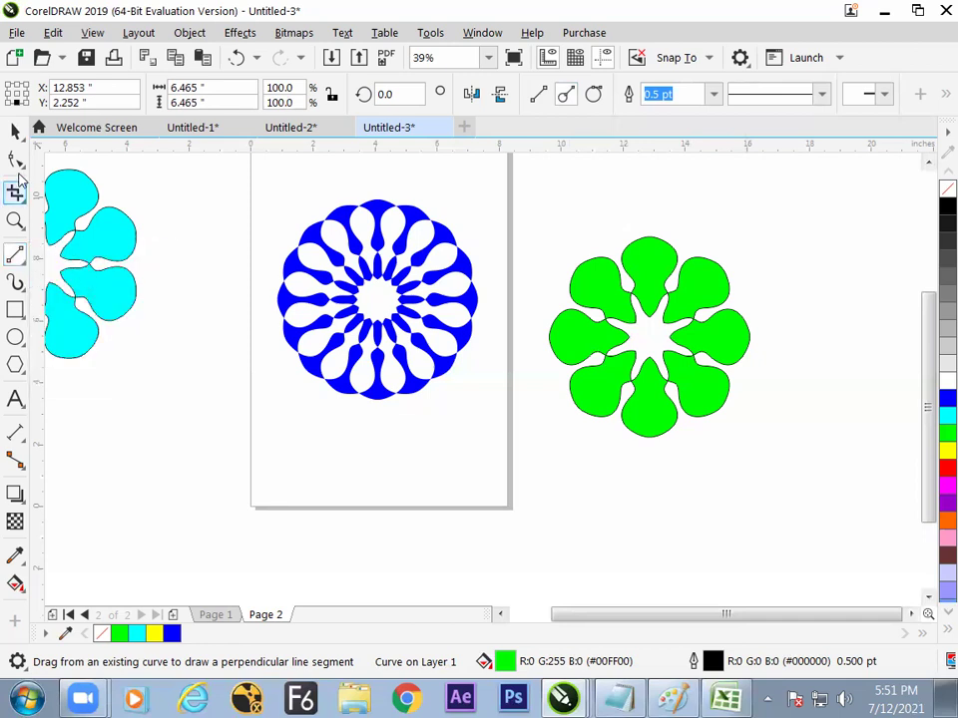
Activate the Shape tool, switch to Excel to count the node operations in B32:B46, and return to CorelDRAW.
left_click(15, 160)
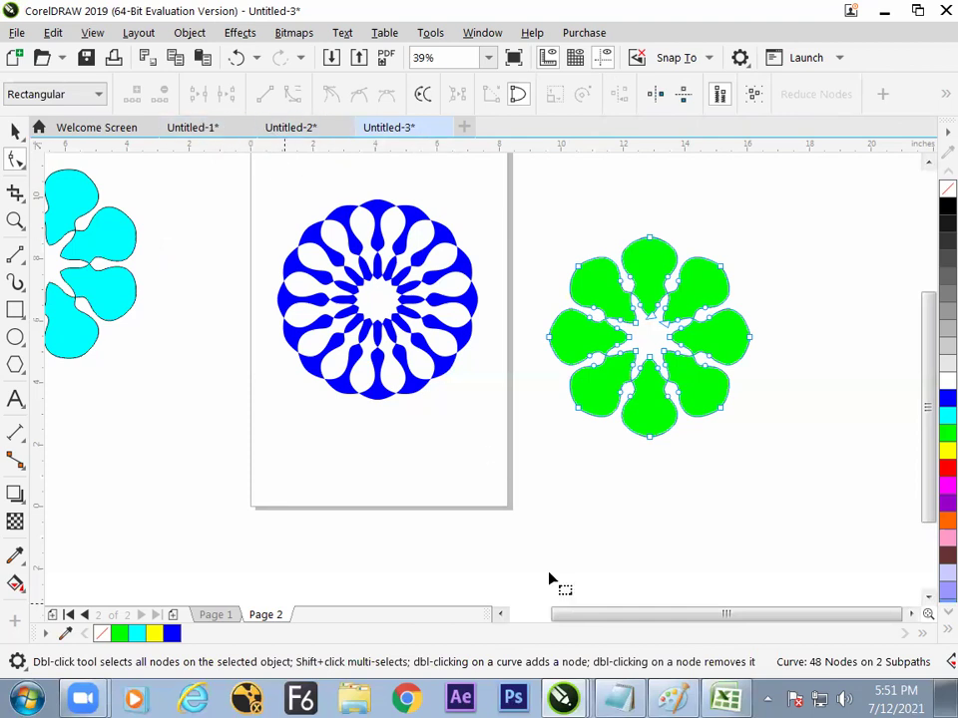
left_click(723, 697)
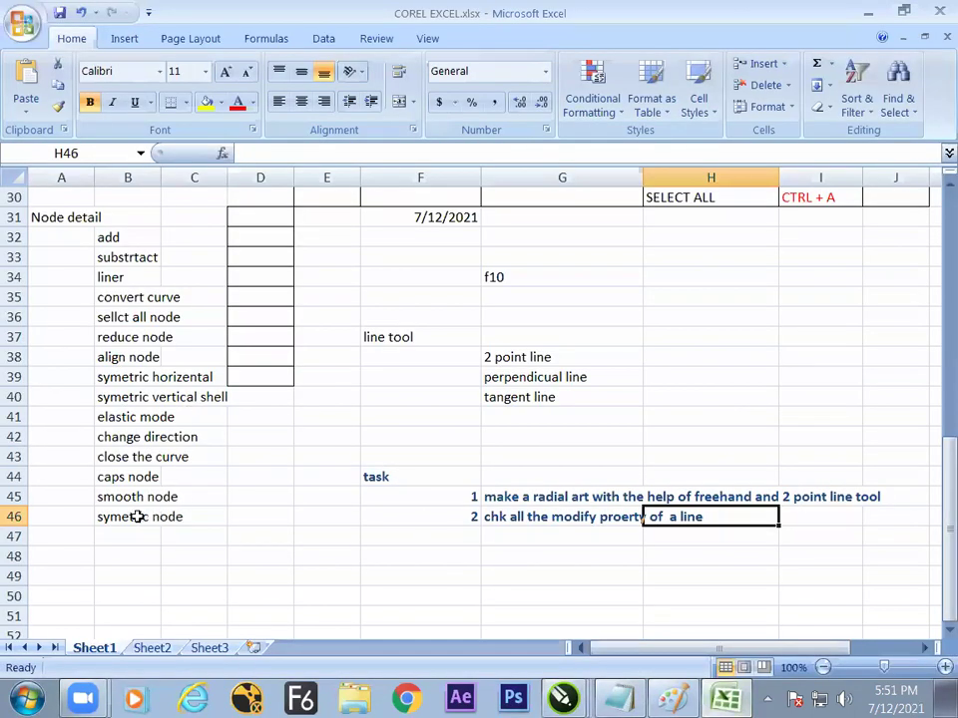
left_click_drag(136, 515, 120, 238)
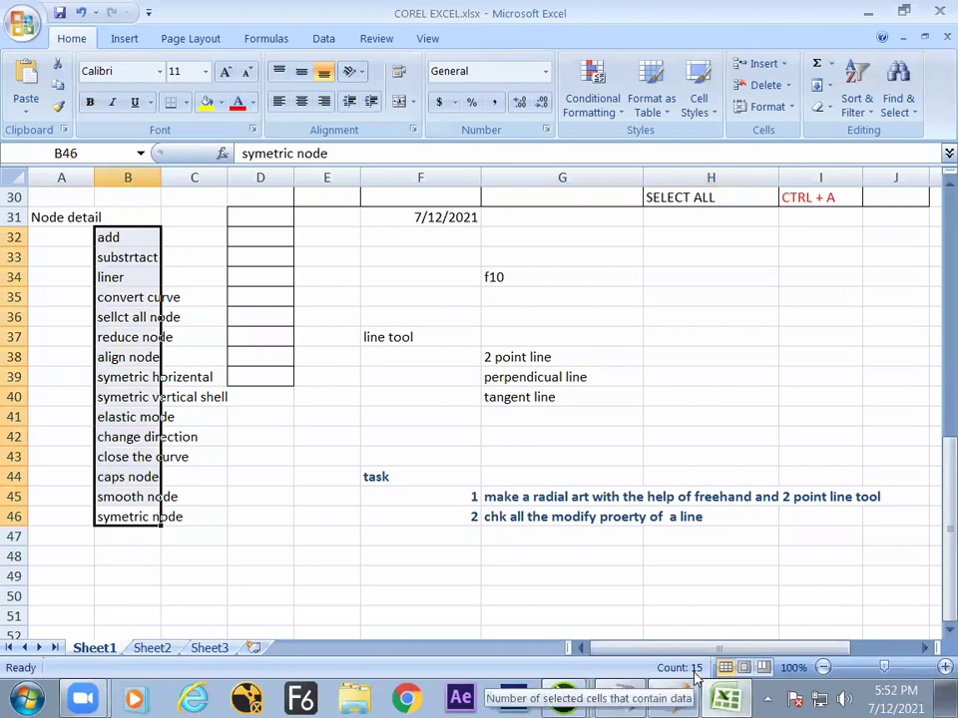
left_click(867, 12)
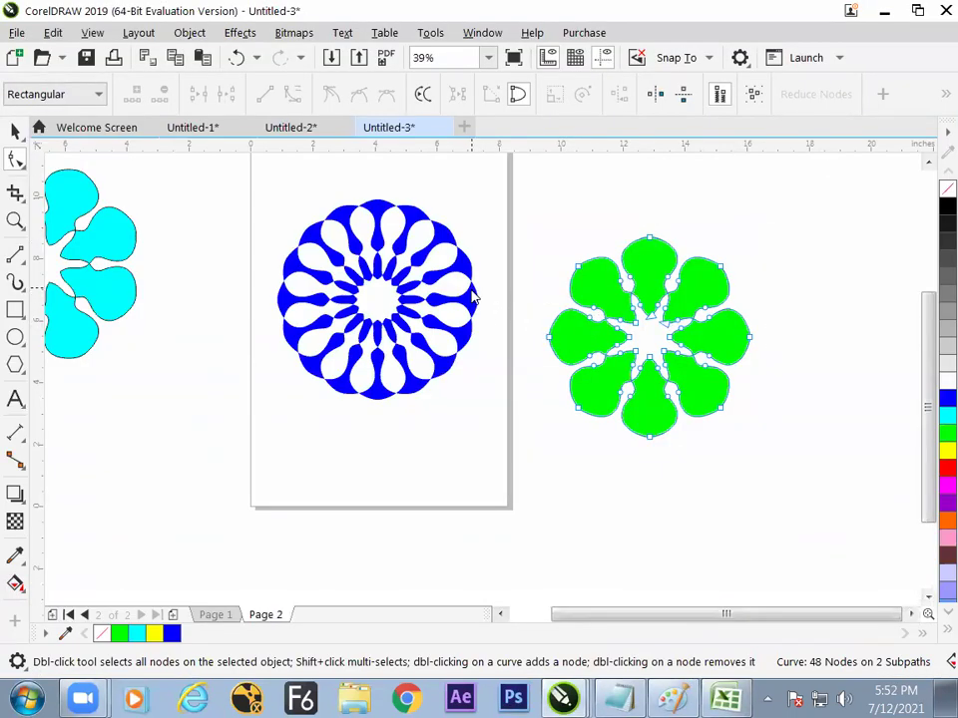
Draw an open wavy Bézier curve that starts beside the page, crosses its lower part and loops around the green flower.
left_click(474, 298)
left_click(15, 131)
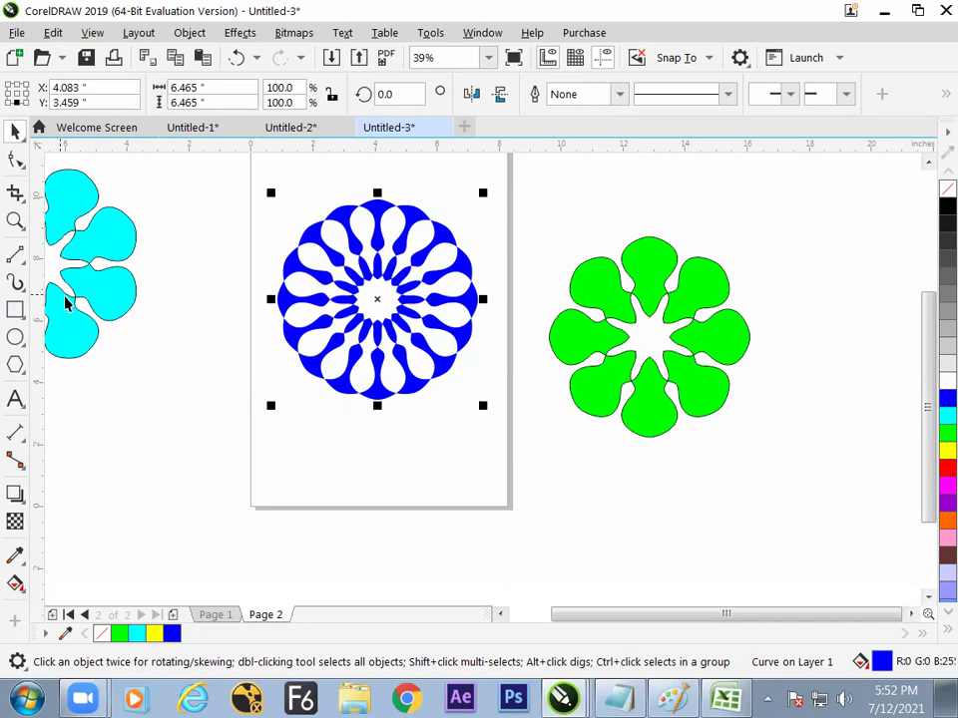
left_click(24, 259)
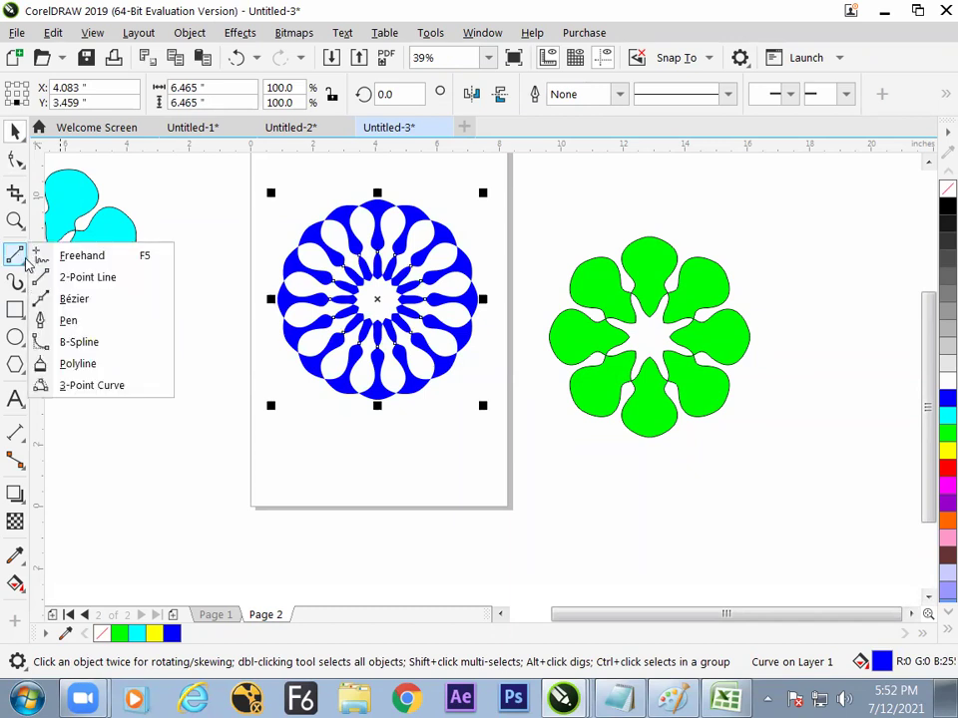
left_click(70, 299)
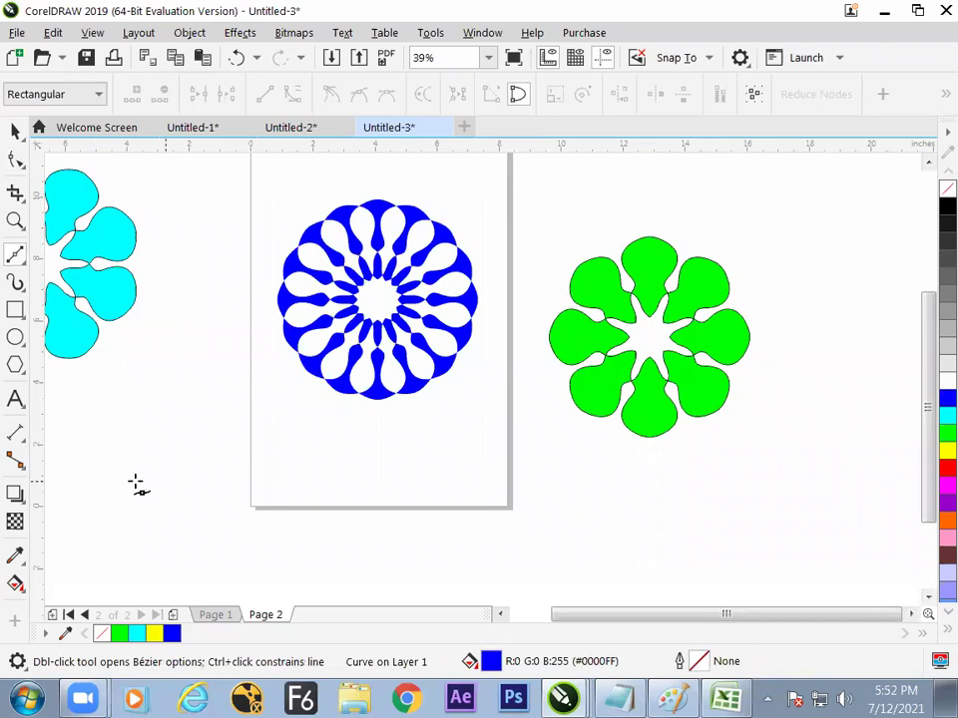
left_click(137, 472)
left_click_drag(225, 458, 273, 500)
left_click_drag(325, 462, 356, 448)
left_click_drag(421, 465, 470, 486)
left_click(722, 211)
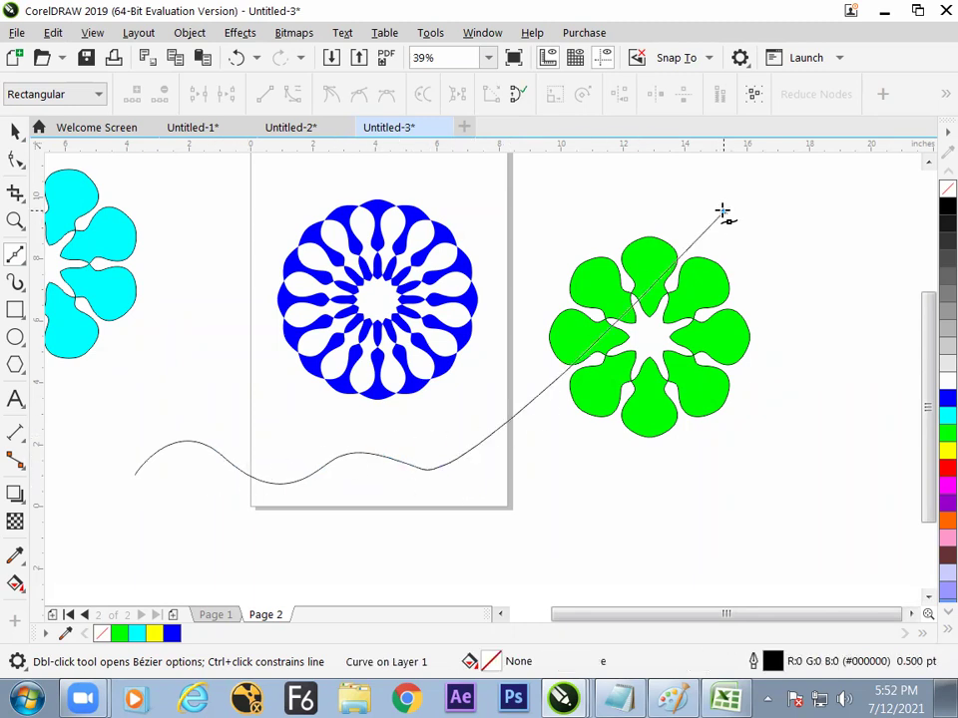
left_click_drag(806, 231, 825, 315)
left_click_drag(776, 385, 806, 404)
left_click_drag(770, 442, 712, 465)
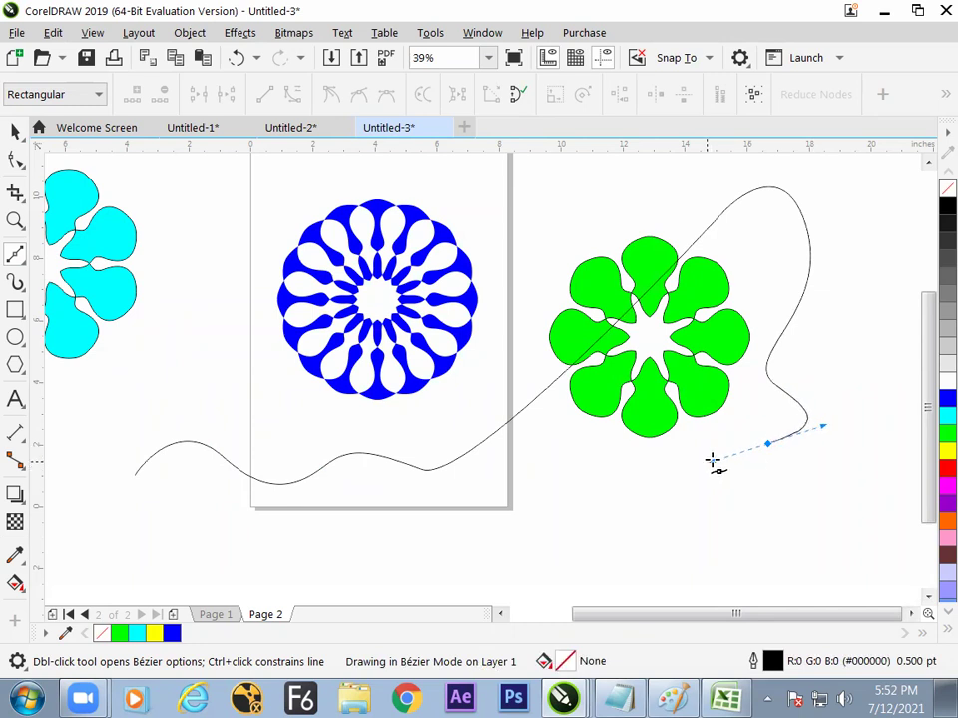
left_click_drag(609, 492, 561, 427)
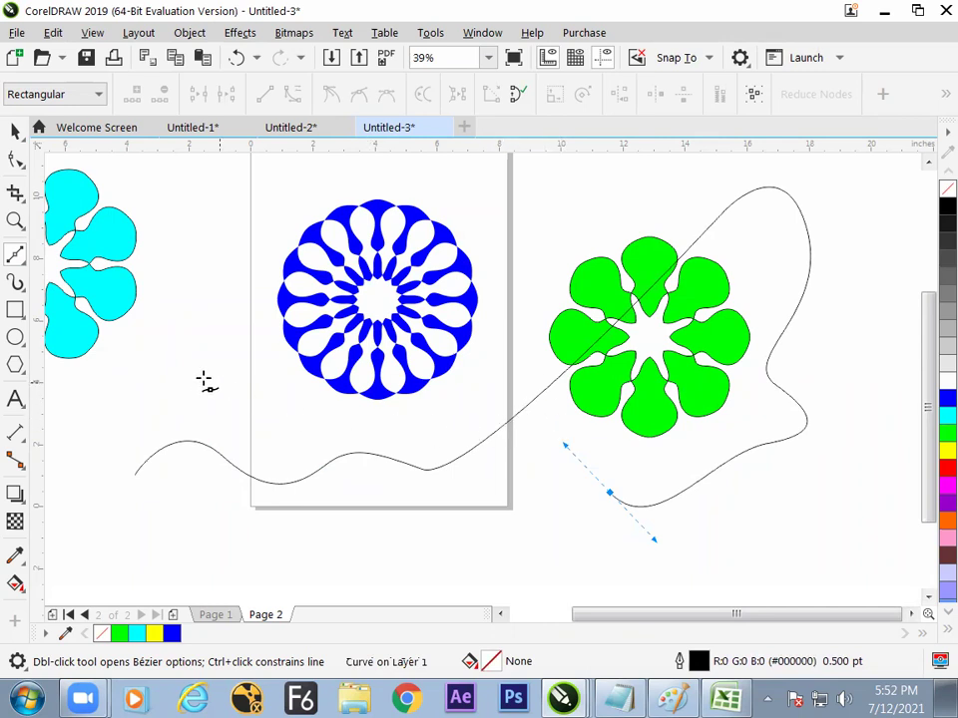
Add a third page and draw a closed four-point B-Spline oval about 2.4 by 3 inches on it.
left_click(18, 258)
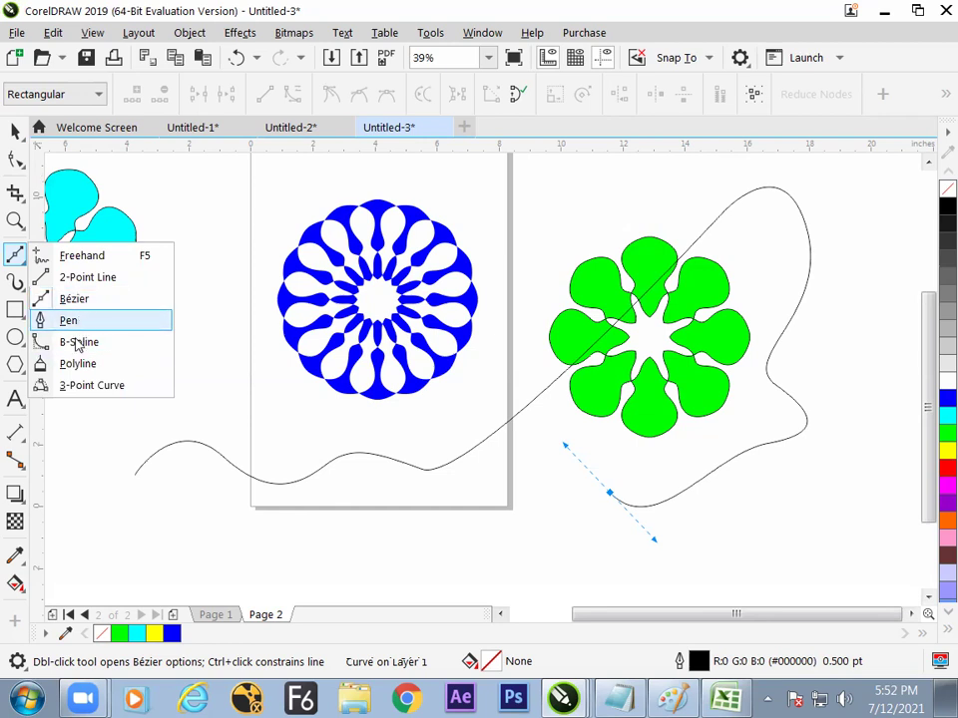
left_click(78, 342)
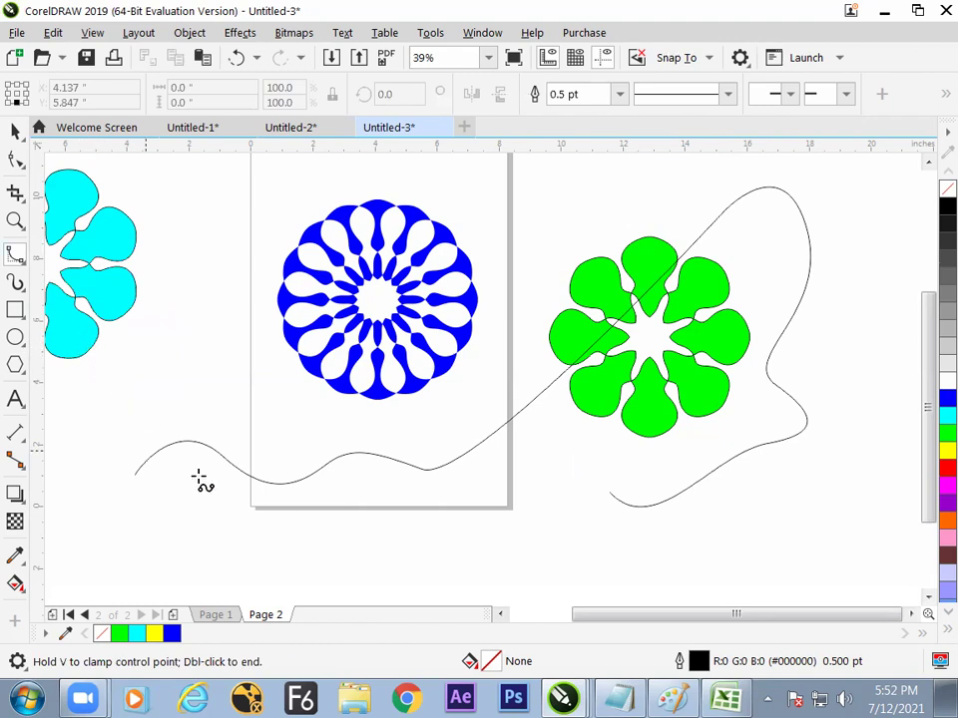
left_click(173, 615)
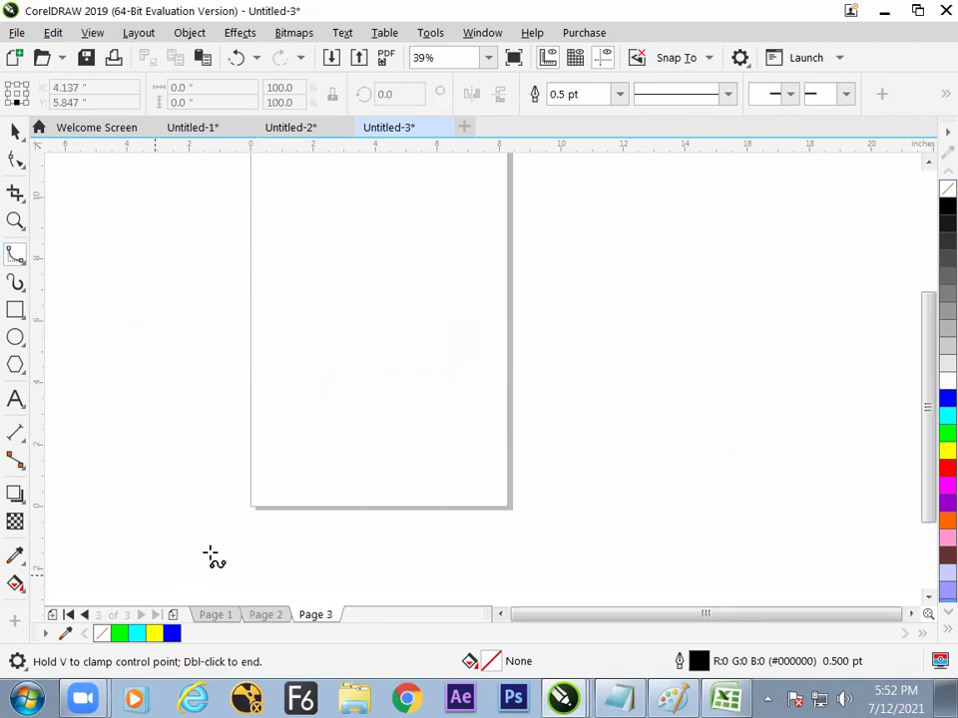
left_click(288, 245)
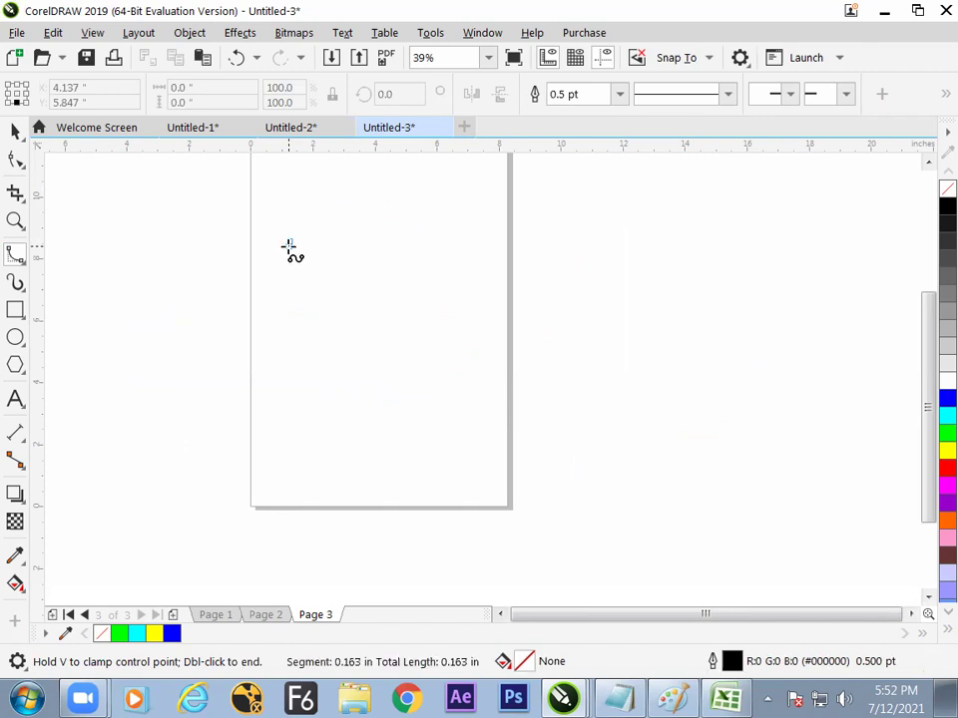
left_click(371, 216)
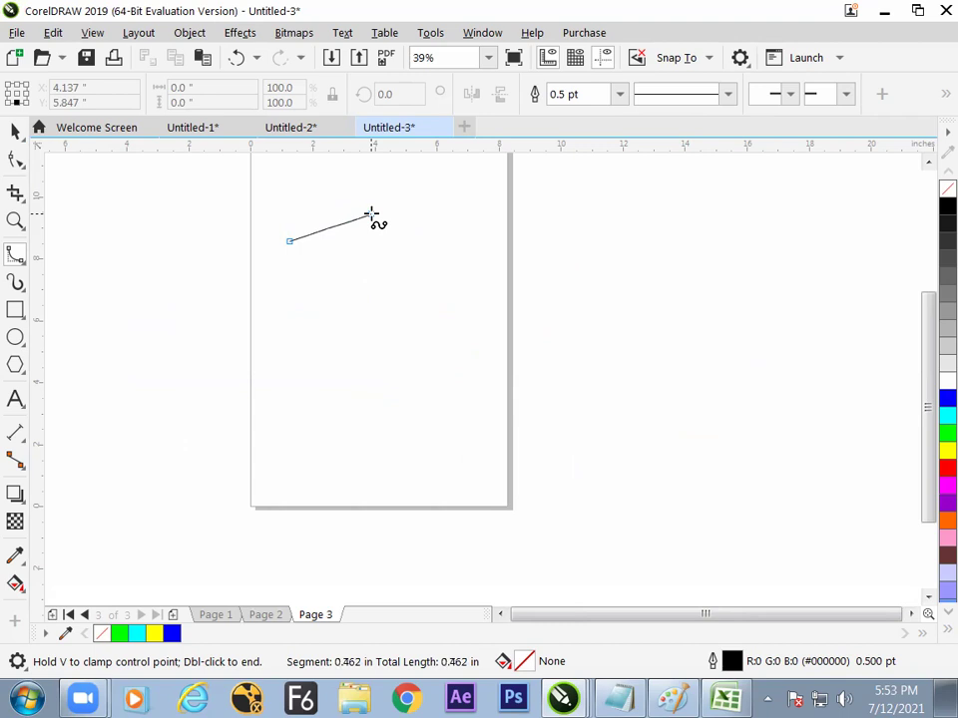
left_click(367, 330)
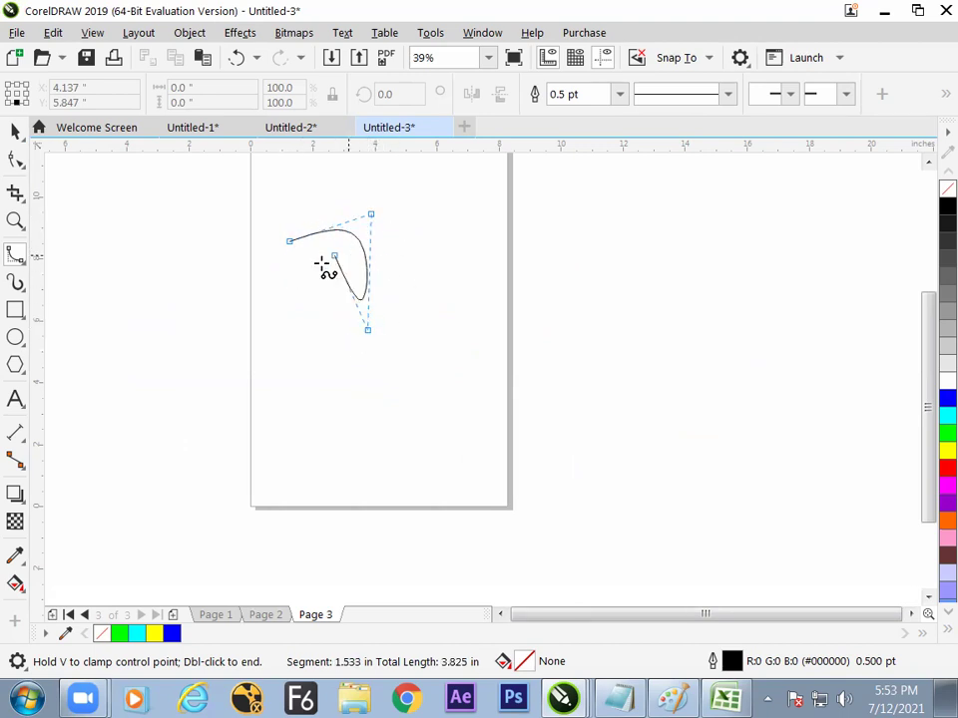
left_click(285, 325)
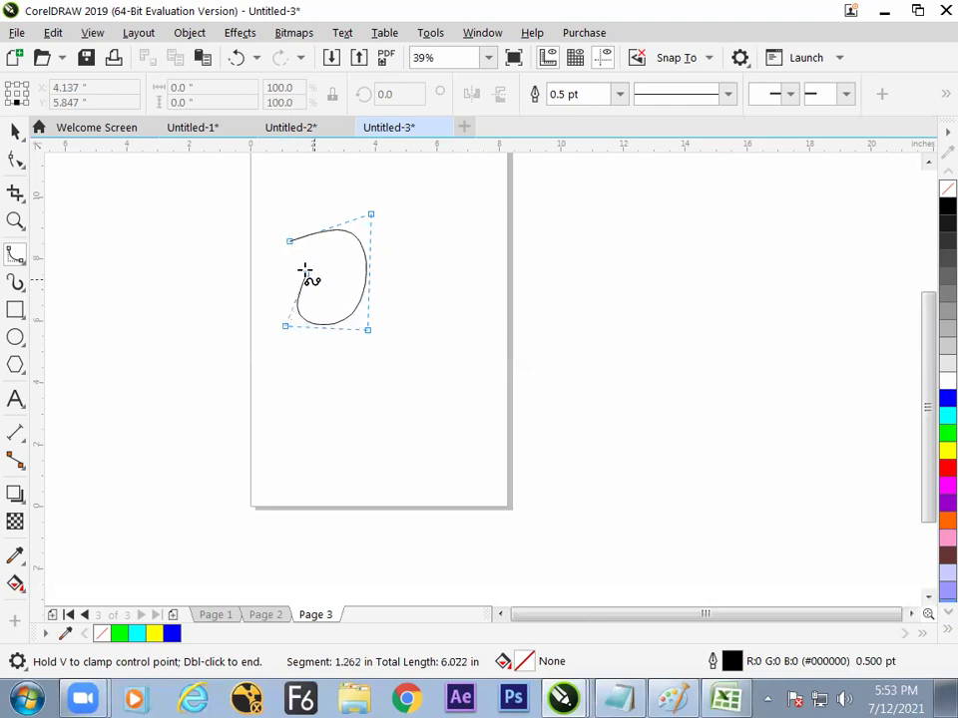
left_click(286, 242)
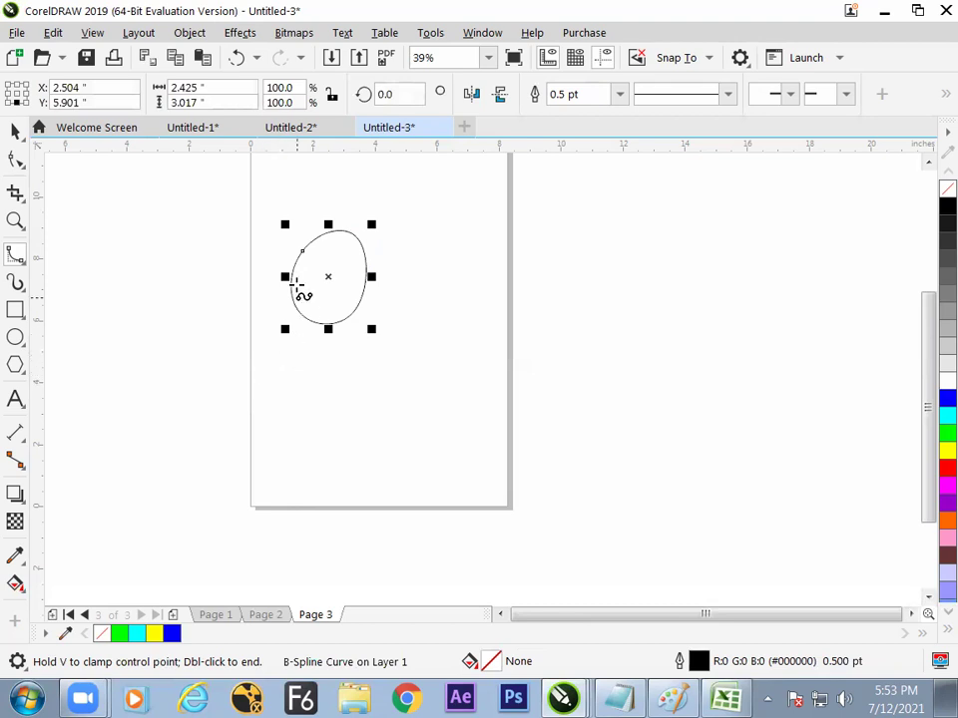
Move the B-Spline oval toward the middle of the page.
left_click(15, 133)
left_click_drag(333, 275, 404, 329)
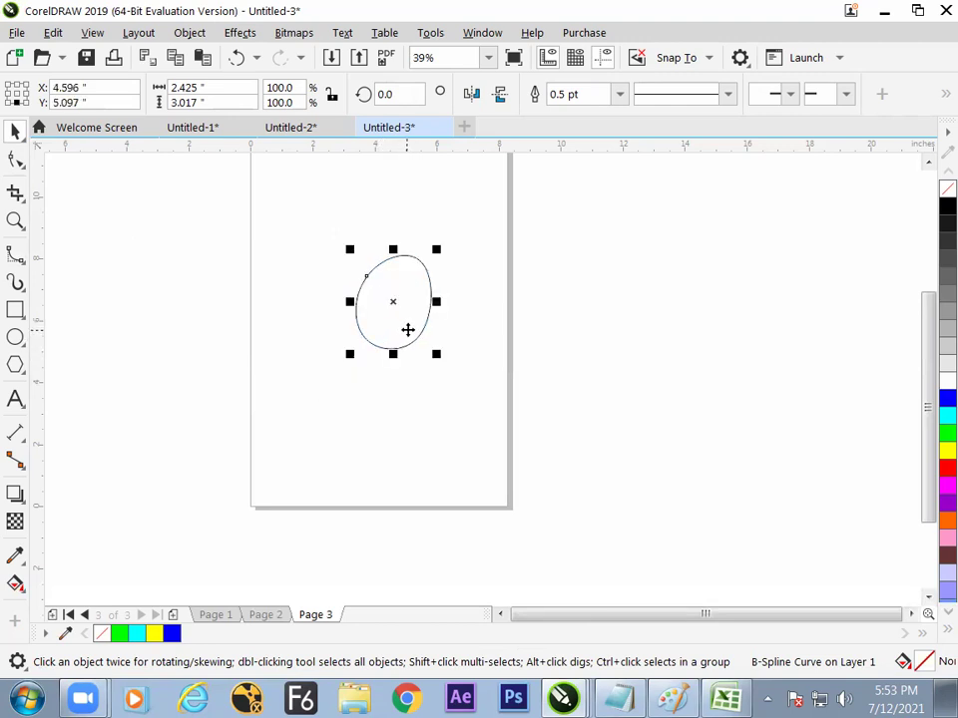
mouse_move(429, 310)
left_mouse_down()
mouse_move(338, 335)
mouse_move(402, 327)
mouse_move(416, 309)
left_mouse_up()
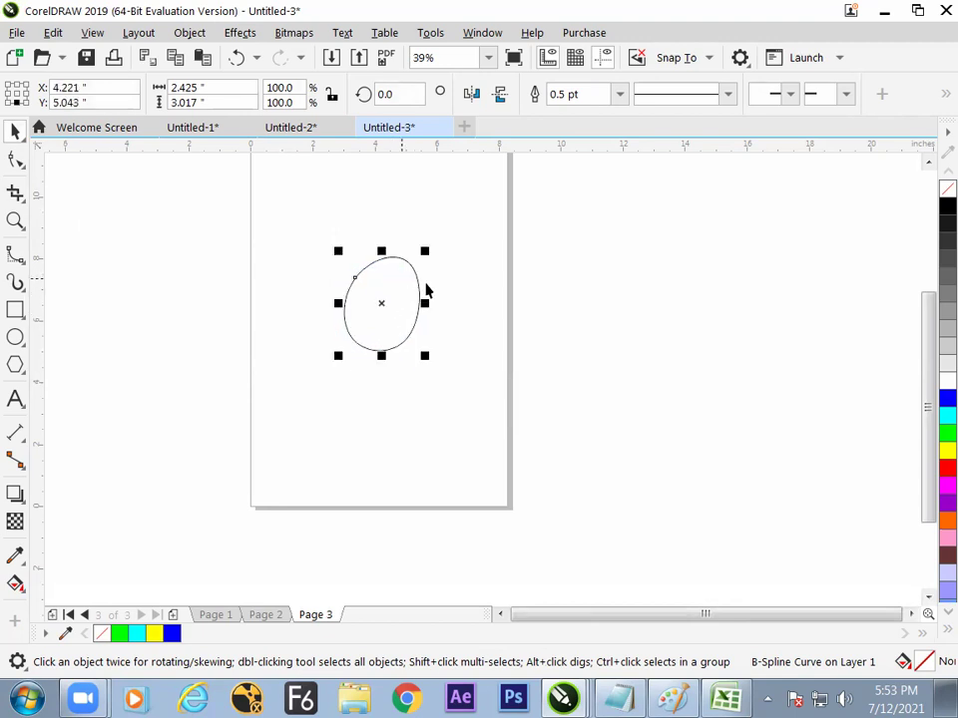
Draw a second closed B-Spline shape about 3.8 by 3.7 inches beside the page and move it onto the page's right edge.
left_click(17, 256)
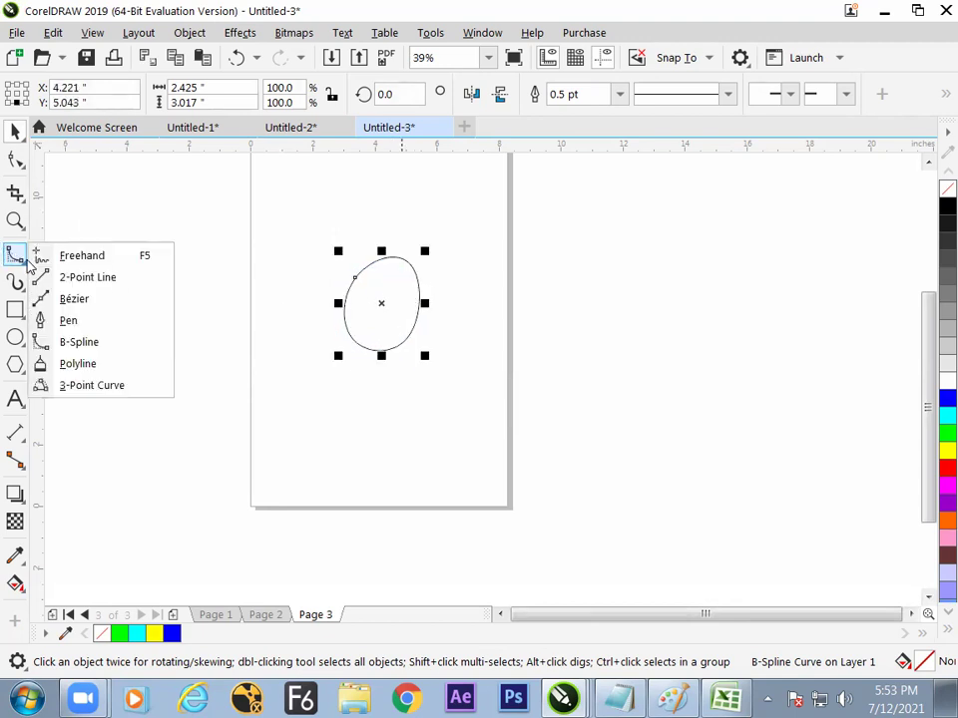
left_click(83, 348)
left_click(535, 358)
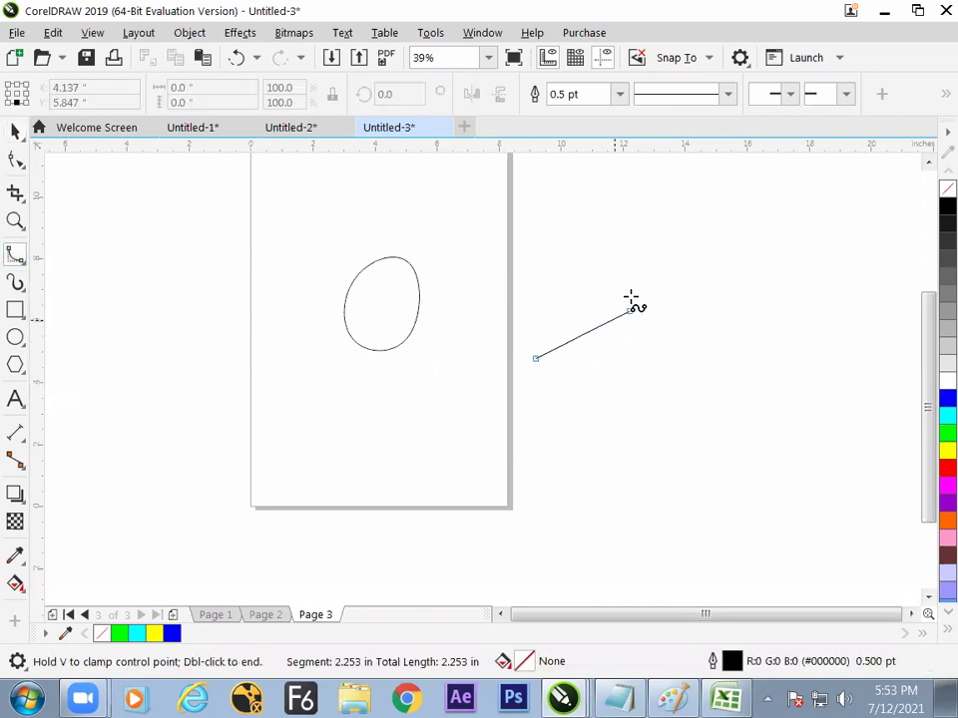
left_click(616, 279)
left_click(713, 400)
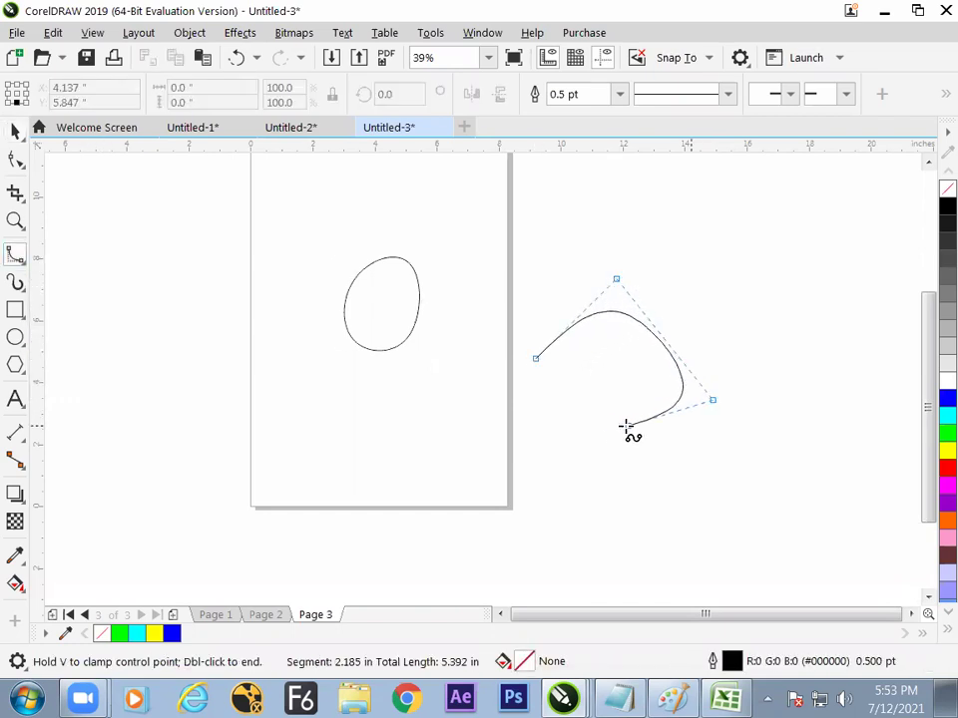
left_click(589, 446)
left_click(537, 360)
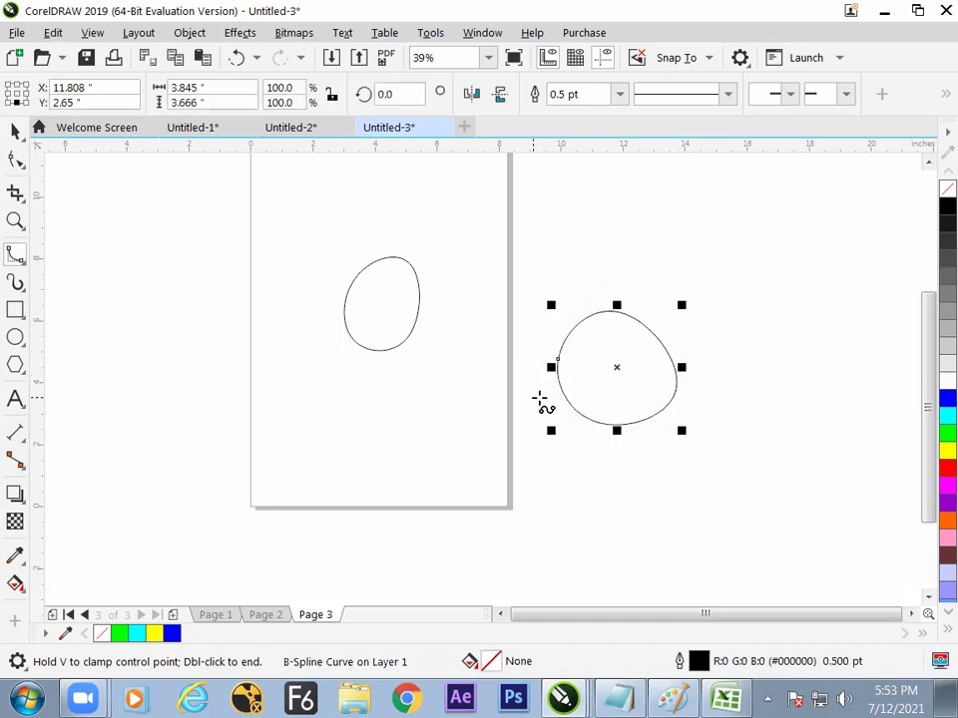
left_click(15, 131)
left_click_drag(615, 376, 494, 432)
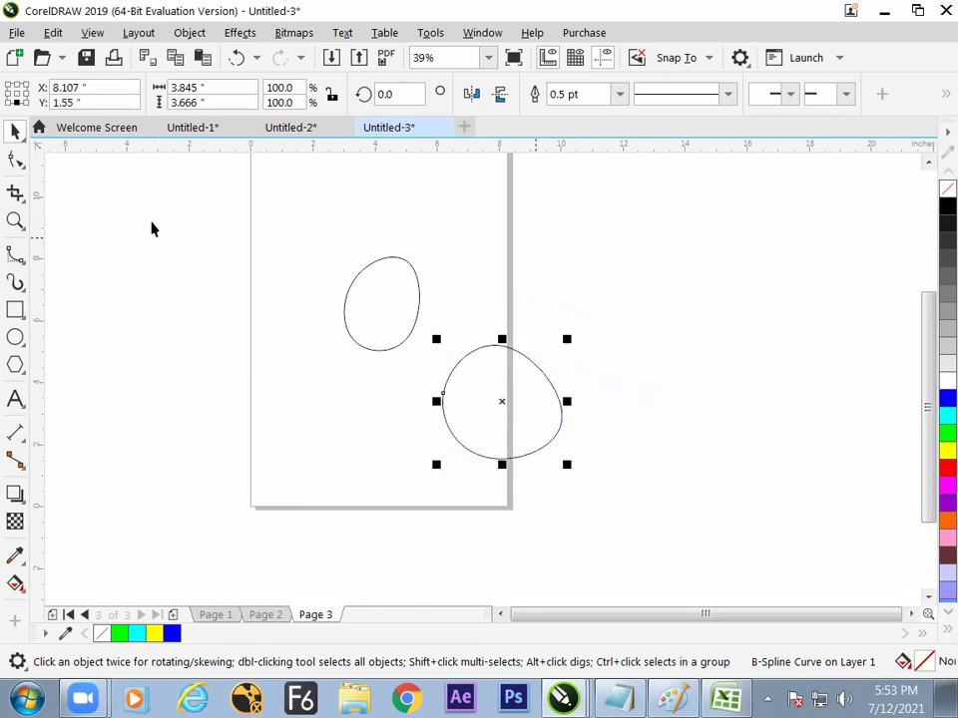
Clamp the top control point of the larger B-Spline shape, and set that point back to floating.
left_click(14, 159)
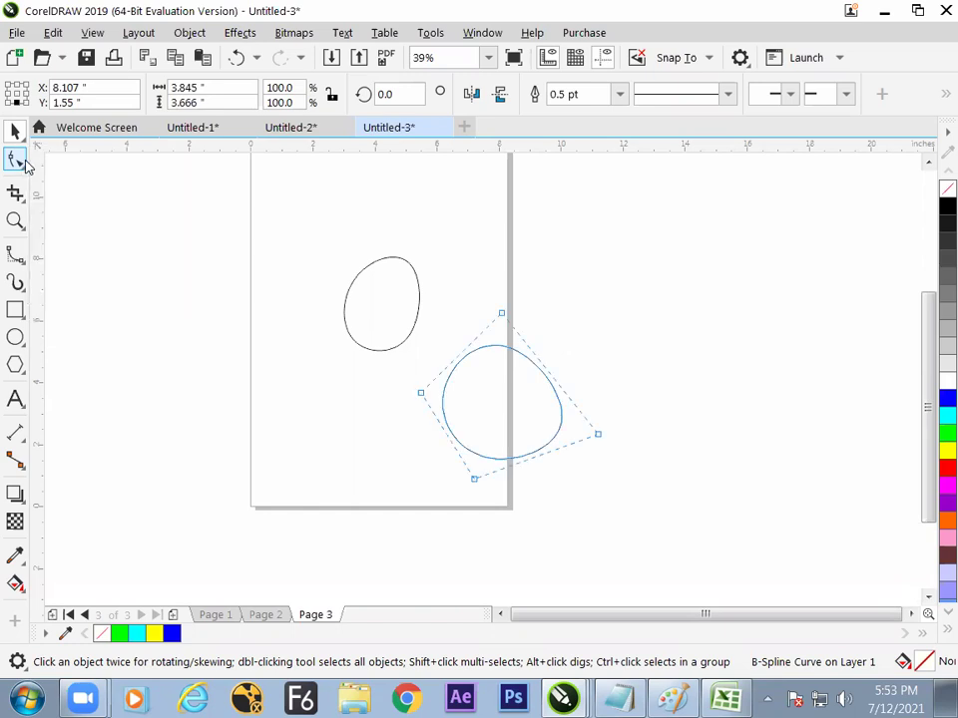
left_click(14, 158)
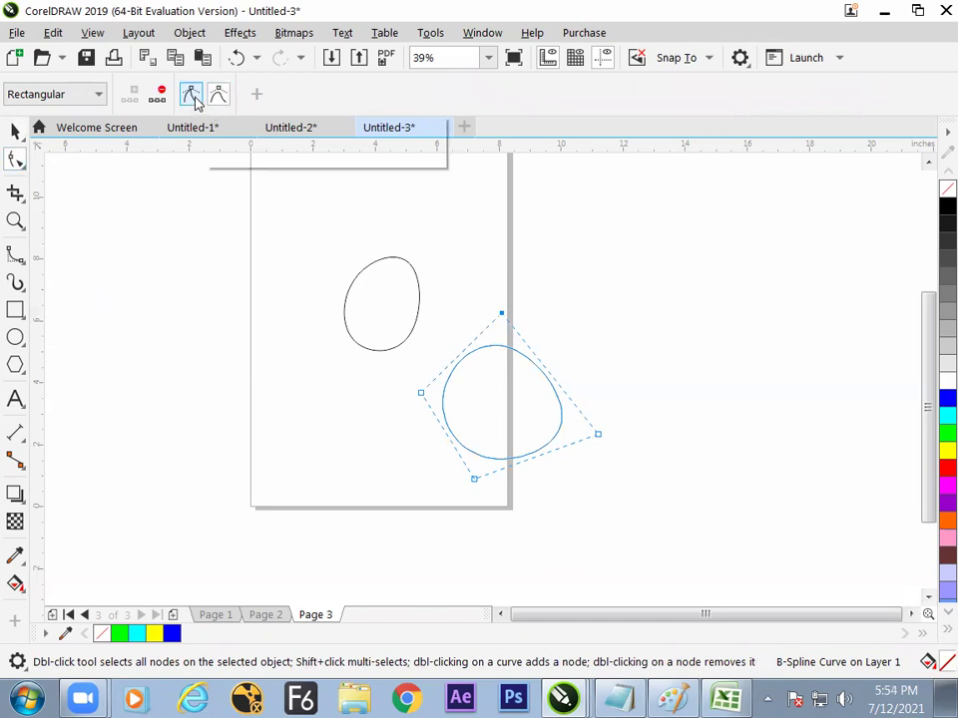
left_click(193, 98)
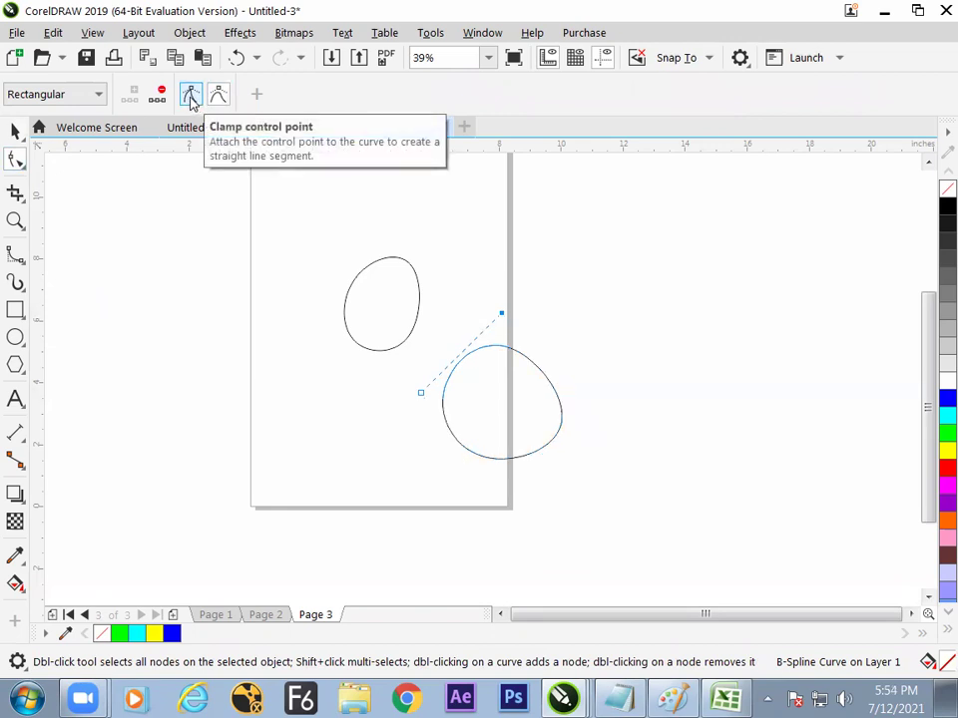
left_click(194, 102)
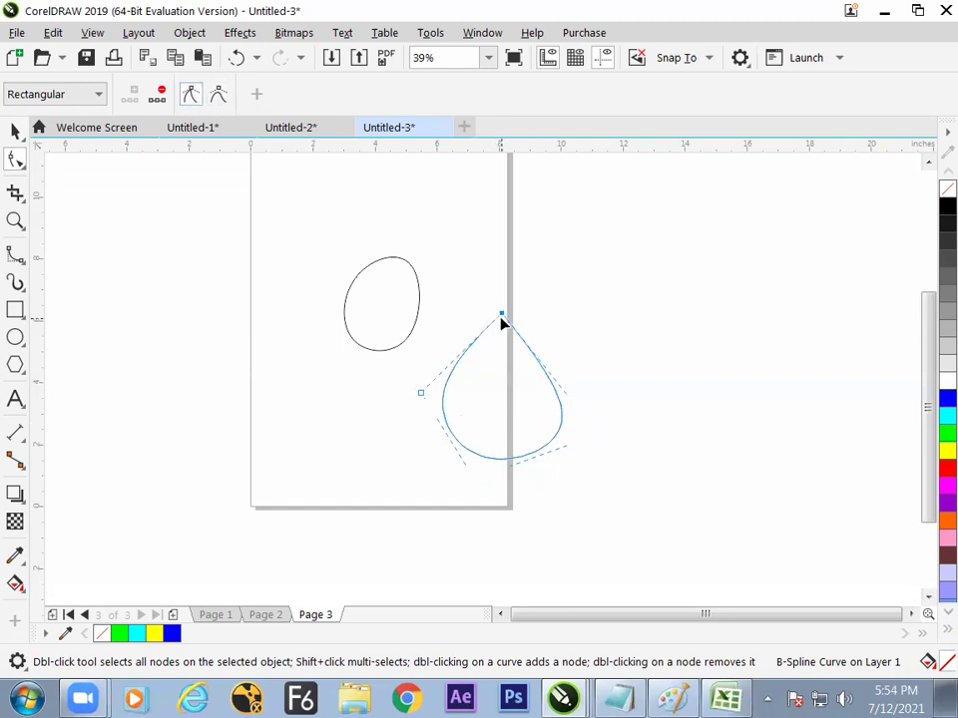
left_click(222, 97)
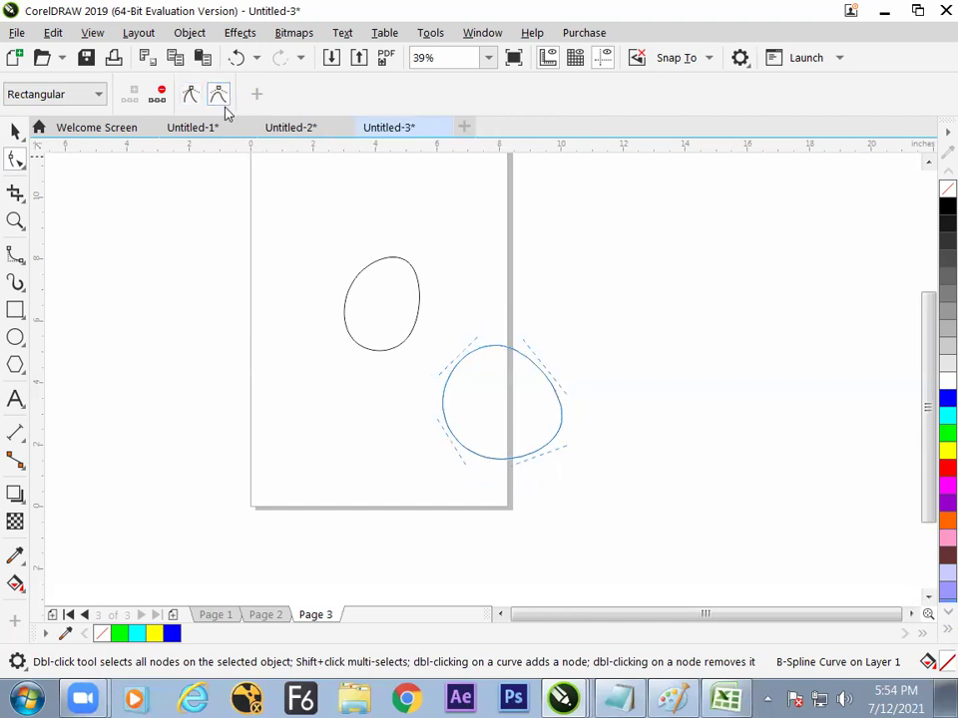
Clamp the top control point of the larger B-Spline shape, and narrow the teardrop to about 2.4 inches wide within the page.
left_click(213, 97)
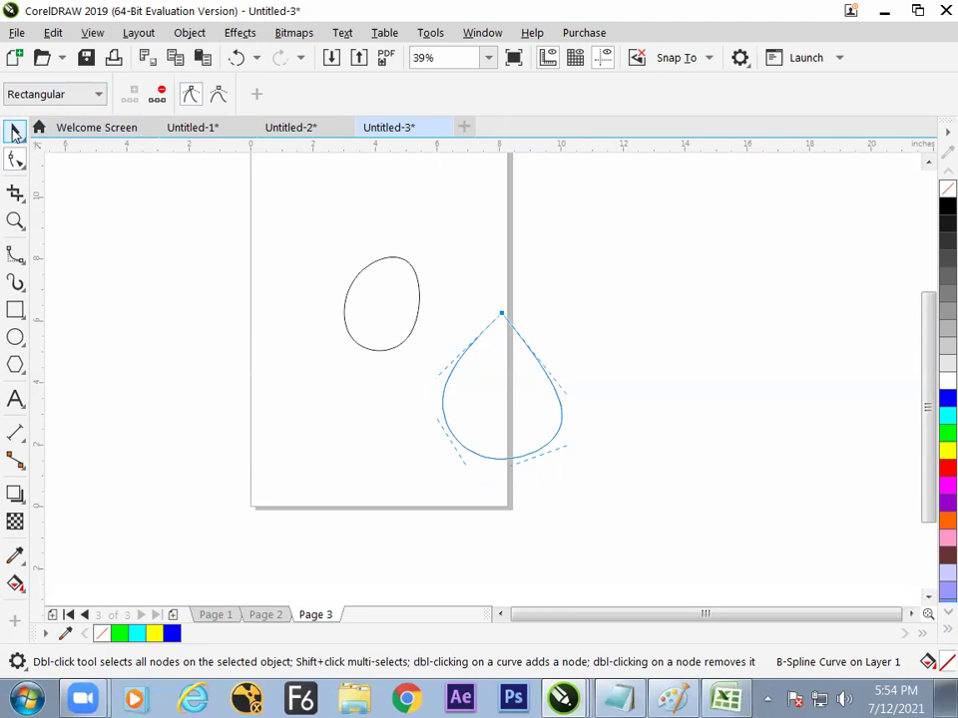
left_click(15, 130)
left_click(284, 291)
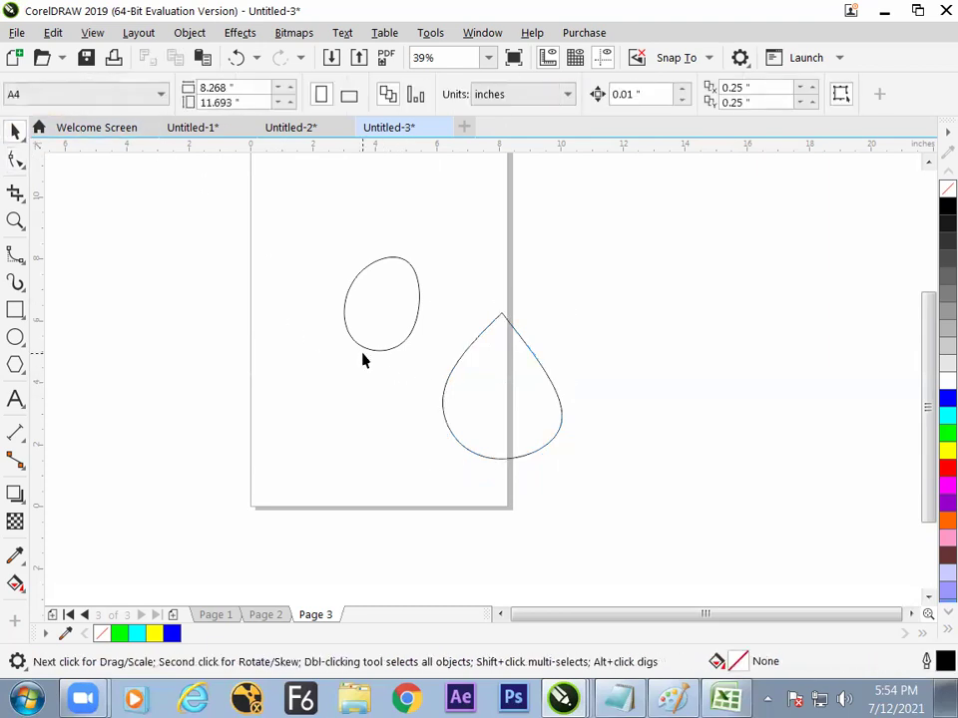
left_click(562, 399)
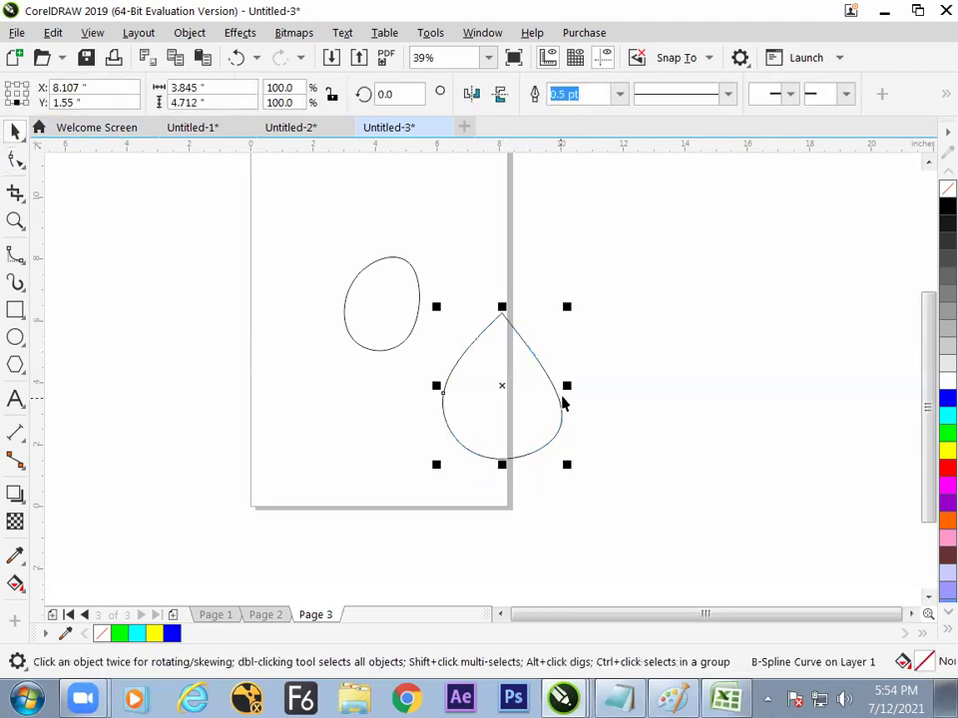
left_click_drag(565, 385, 492, 421)
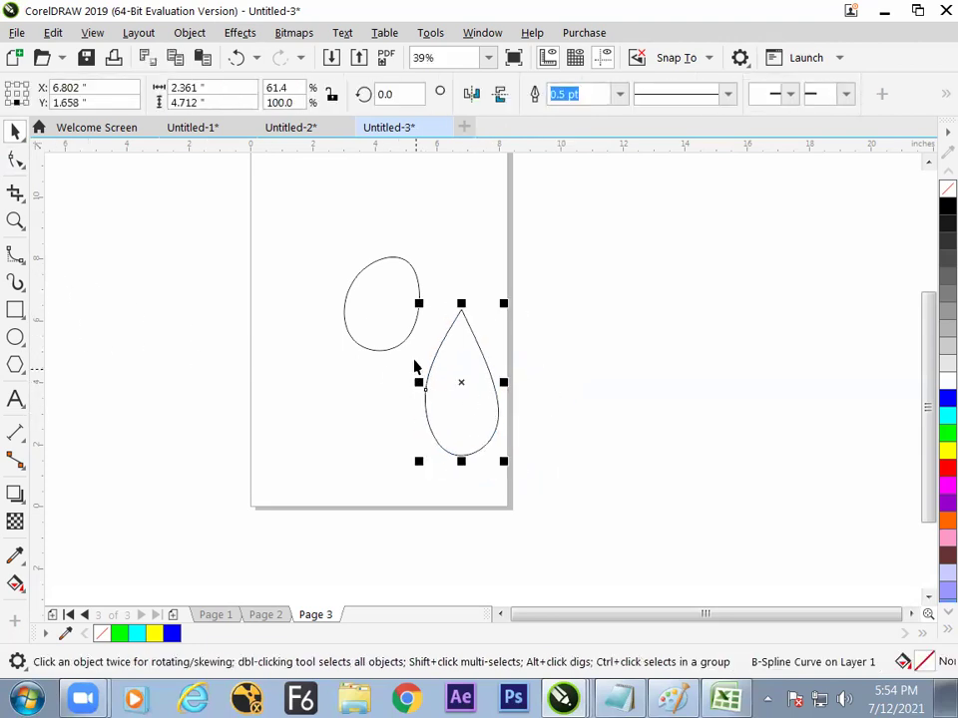
Move the oval and the teardrop toward the page's middle so they sit side by side without overlapping.
left_click_drag(399, 345, 304, 364)
left_click_drag(431, 386, 382, 348)
left_click_drag(279, 363, 309, 368)
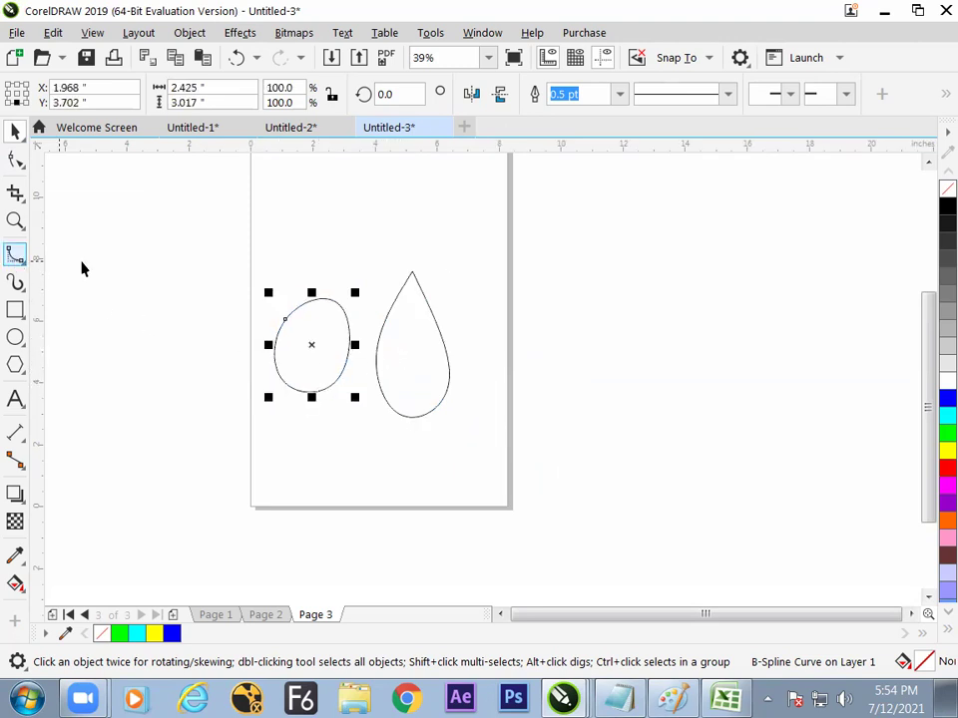
Switch to the Excel notes and select empty cell F41 below the line tool entries.
left_click(16, 255)
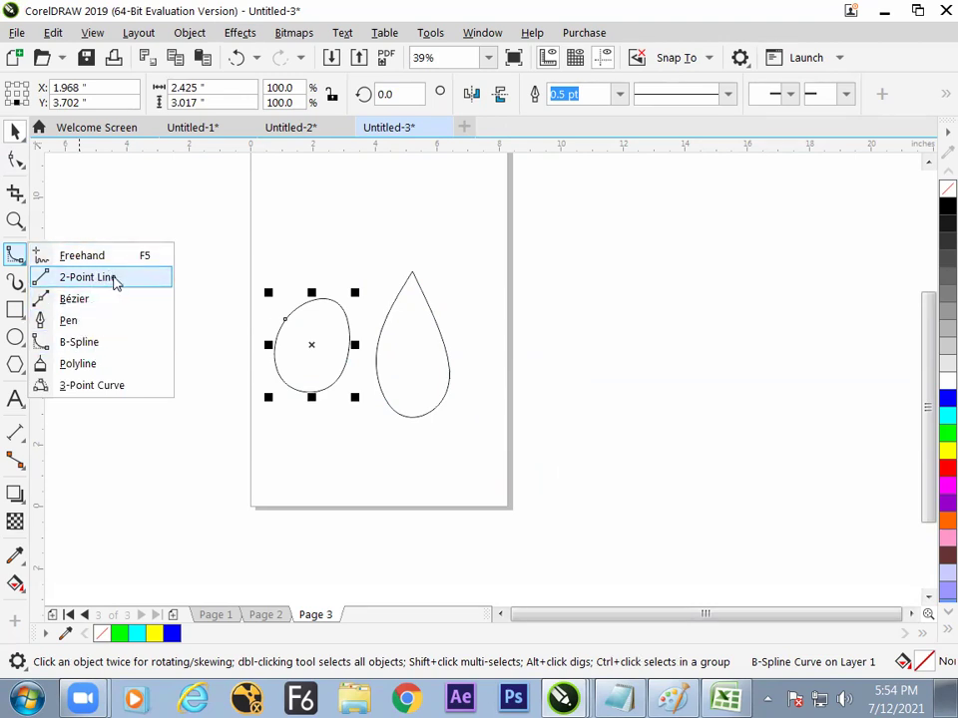
left_click(81, 255)
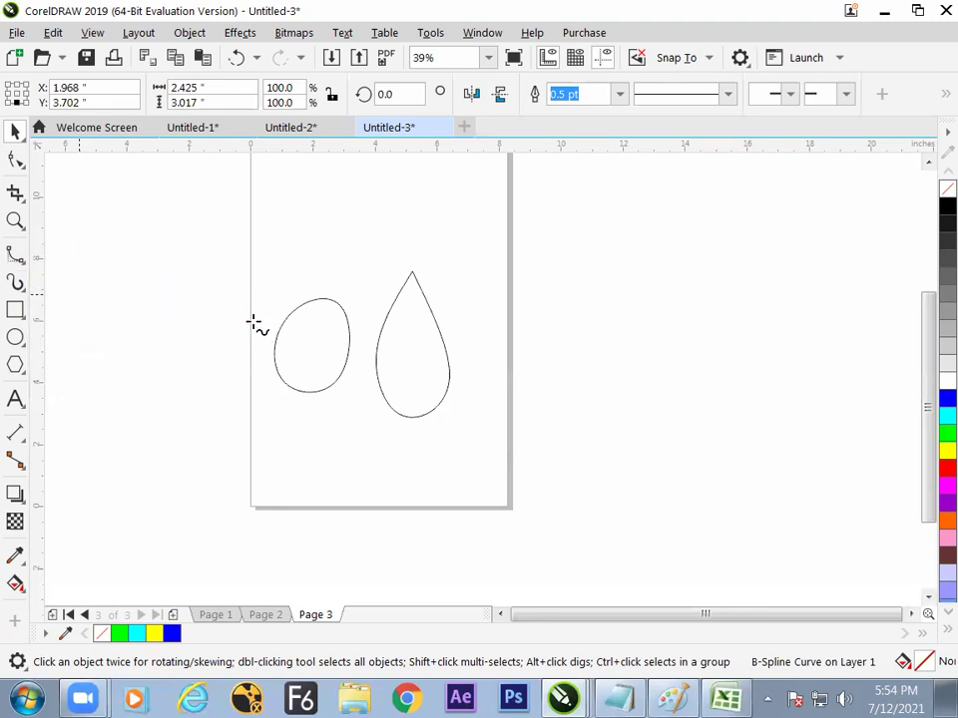
left_click(726, 698)
left_click(136, 237)
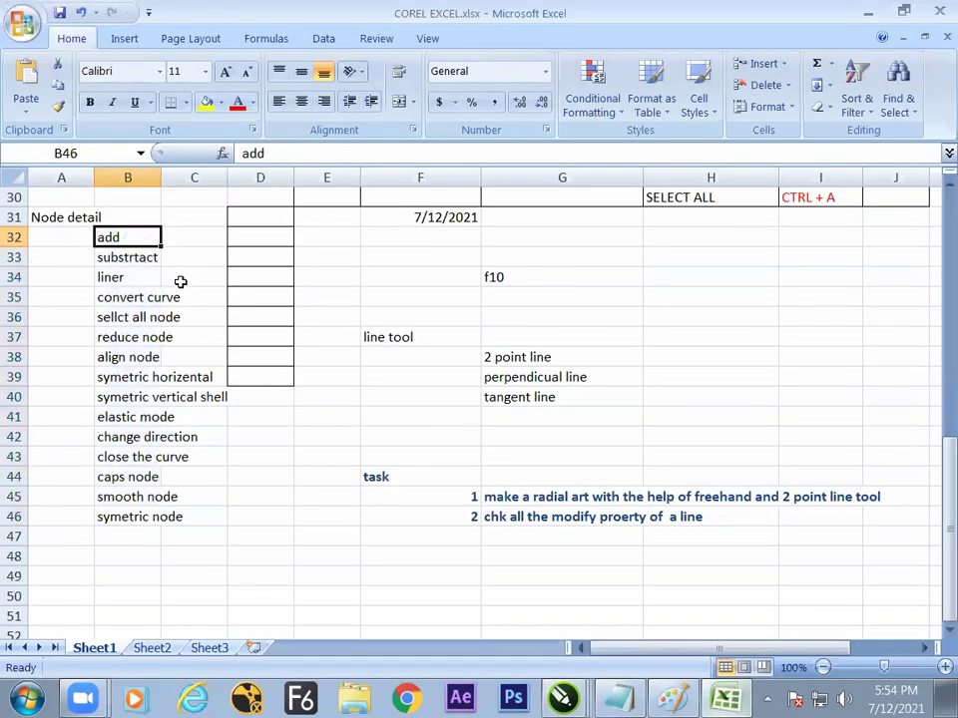
left_click(485, 495)
left_click(448, 341)
left_click(498, 354)
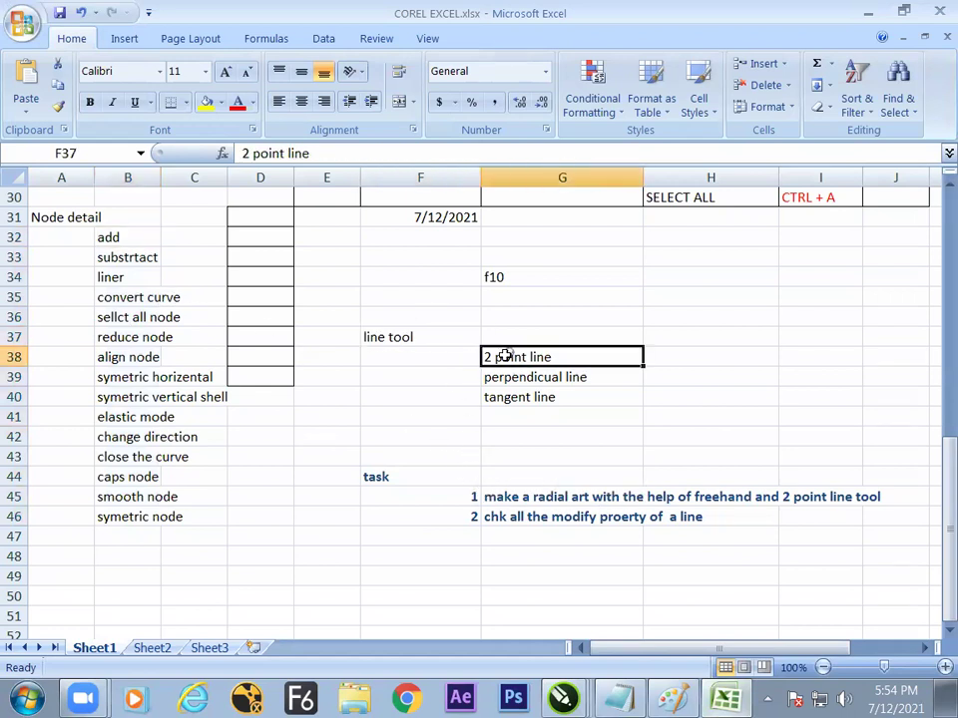
left_click(445, 342)
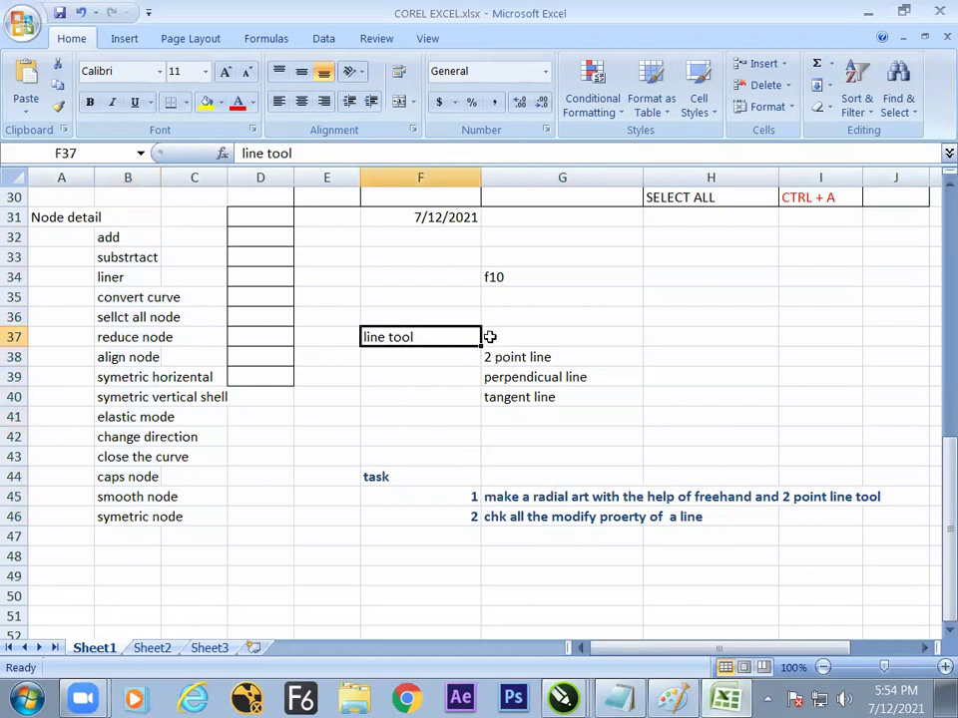
left_click(420, 415)
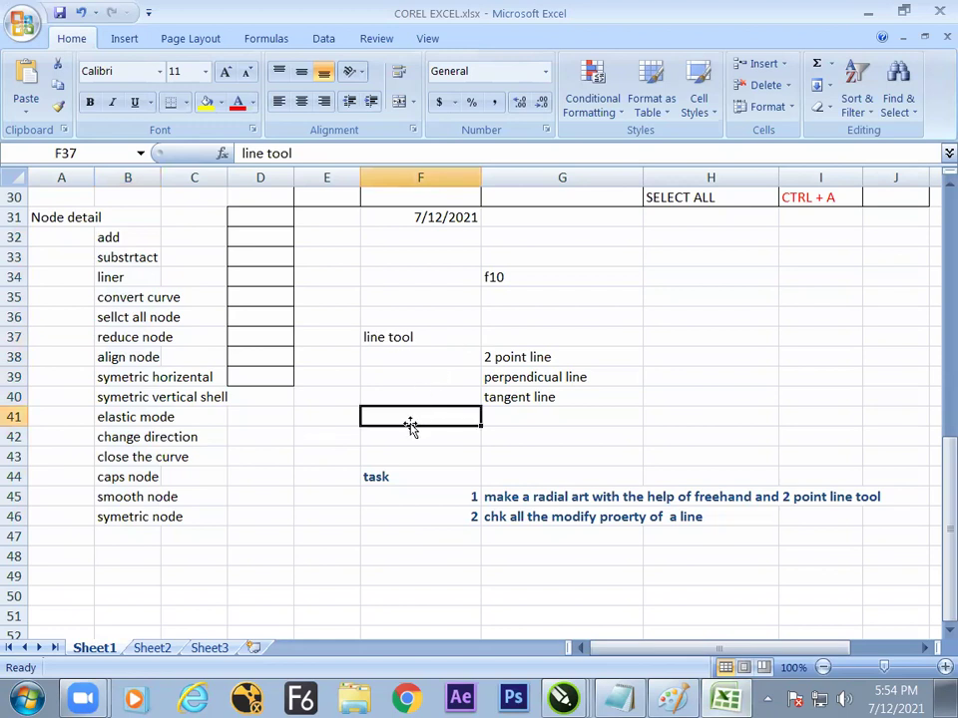
Switch to the Untitled-1 drawing in CorelDRAW and look up the B-Spline tool's name among the curve tools.
left_click(564, 698)
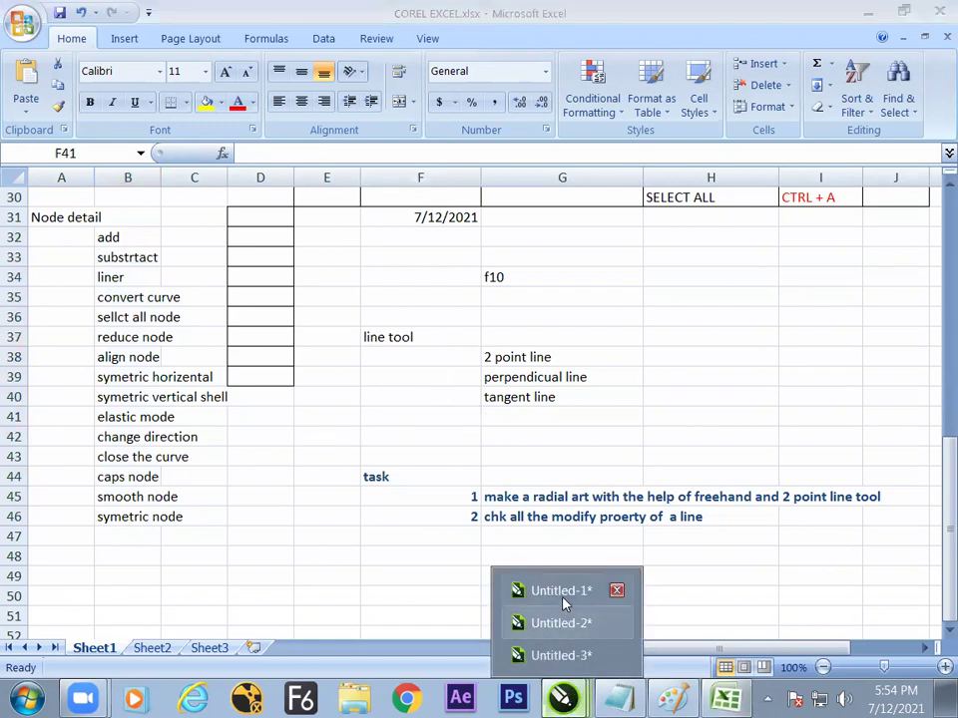
left_click(556, 589)
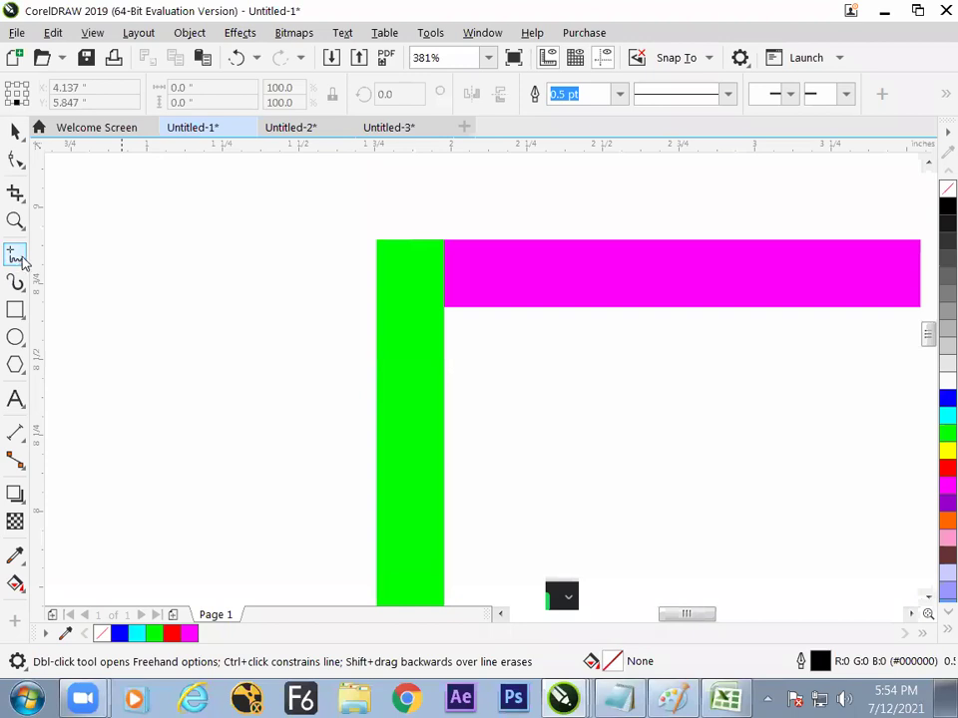
left_click(19, 257)
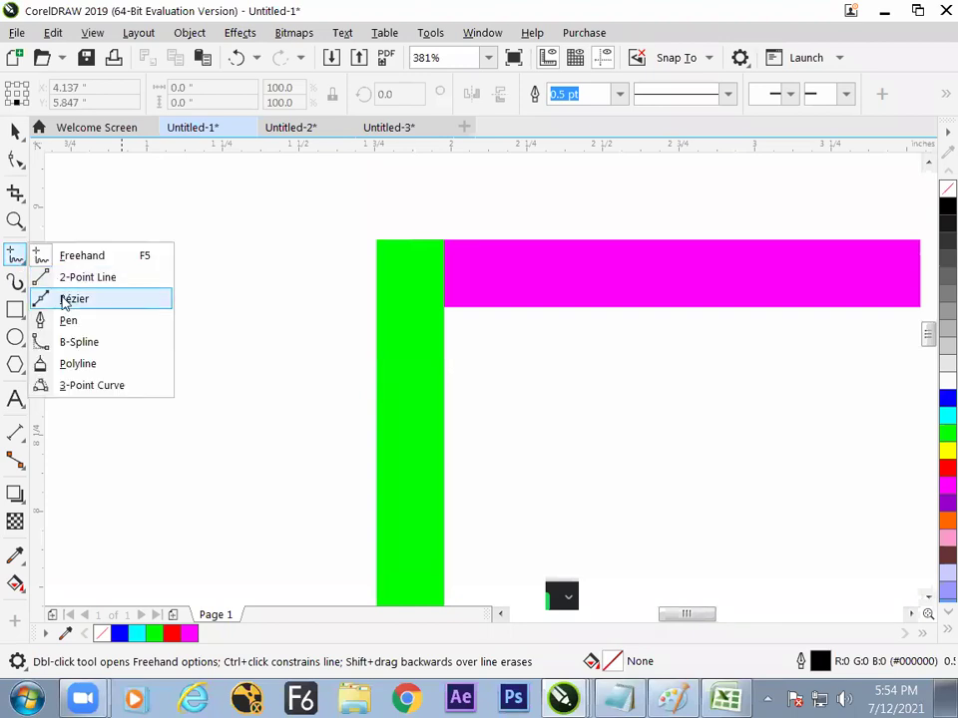
left_click(87, 342)
Return to the Excel notes and enter "bspline" in cell F41 as a new tool heading.
key("alt+Tab")
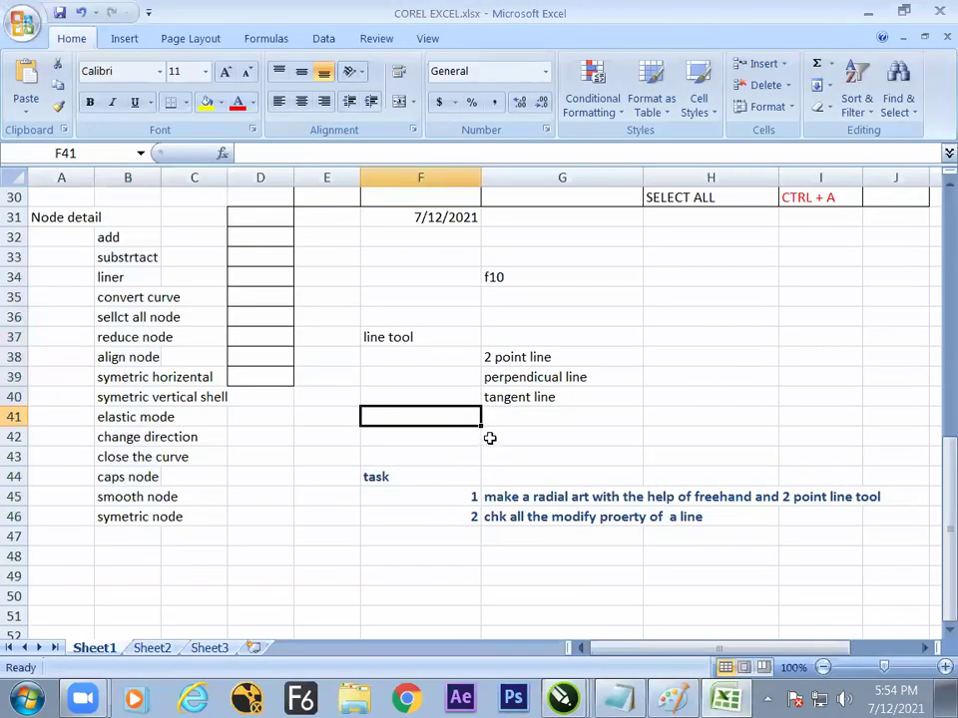
type("bs")
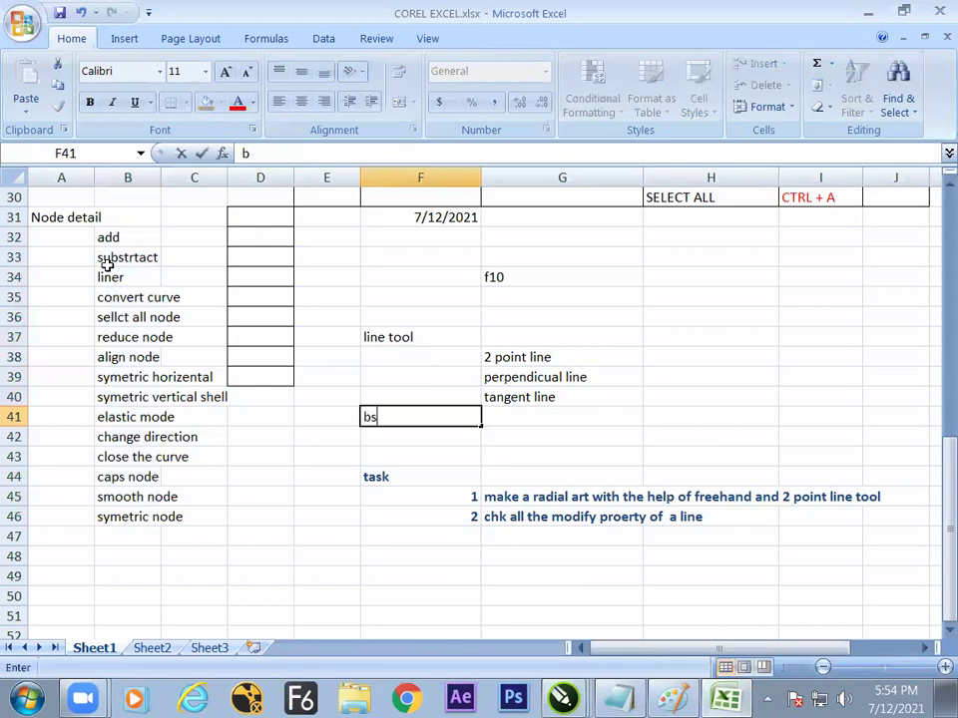
type("pline")
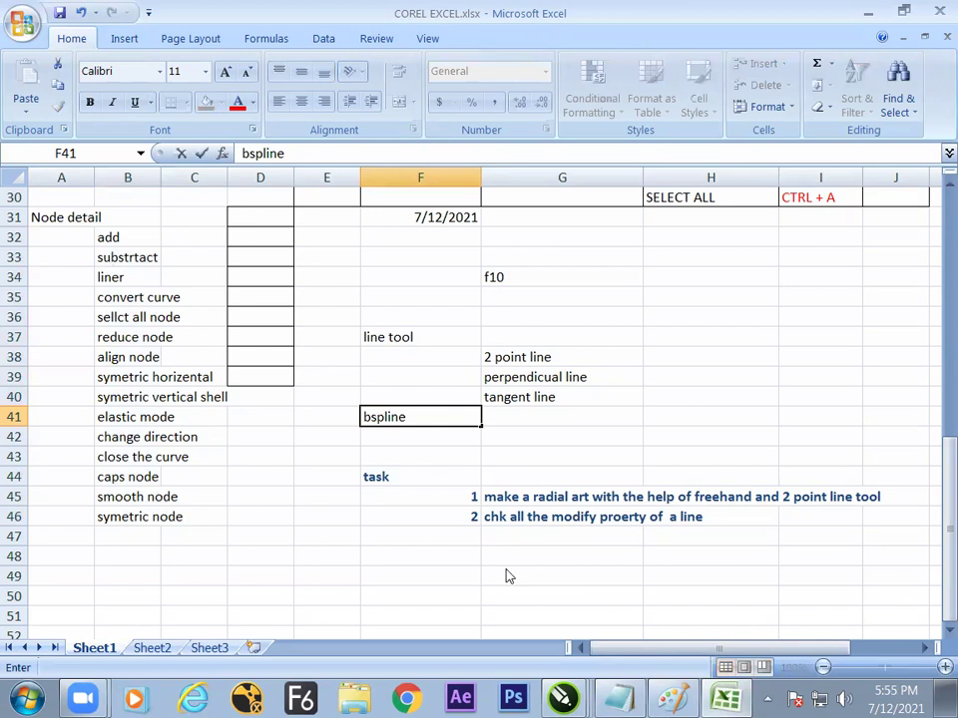
key("alt+Tab")
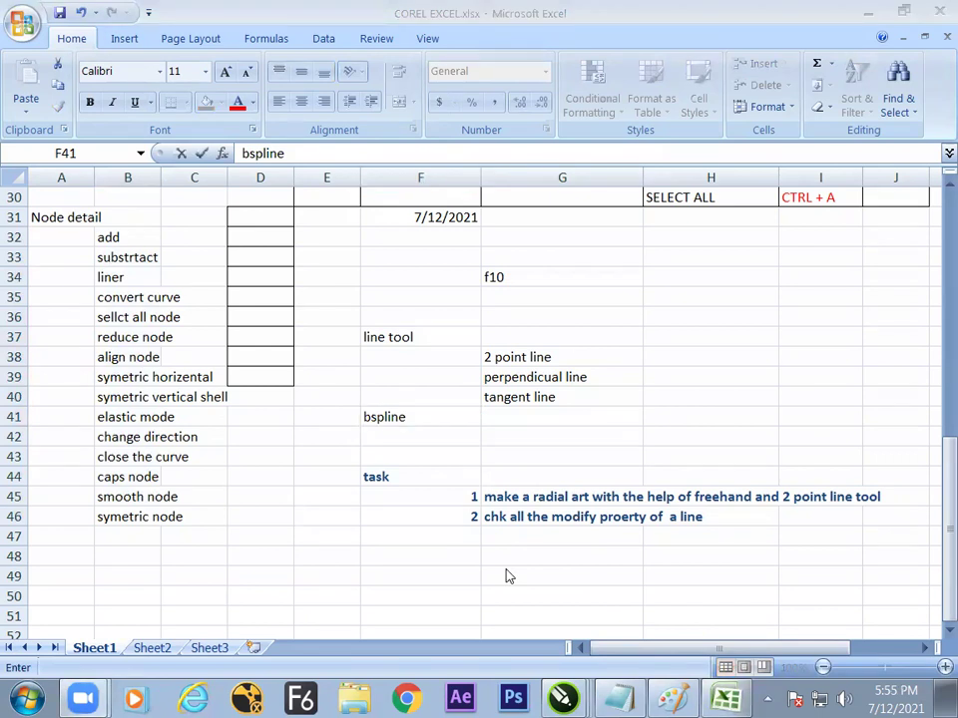